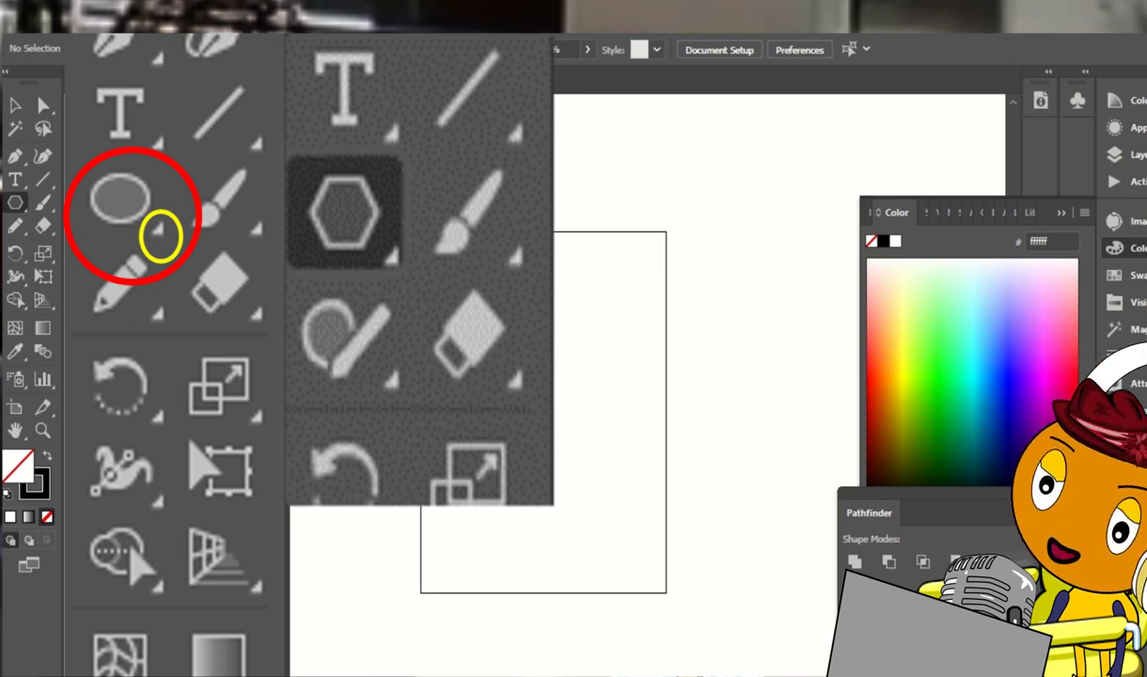
Draw a small triangle with the Polygon tool and drag it into place
mouse_move(560, 364)
left_mouse_down()
mouse_move(571, 363)
mouse_move(563, 402)
mouse_move(606, 473)
left_mouse_up()
key("v")
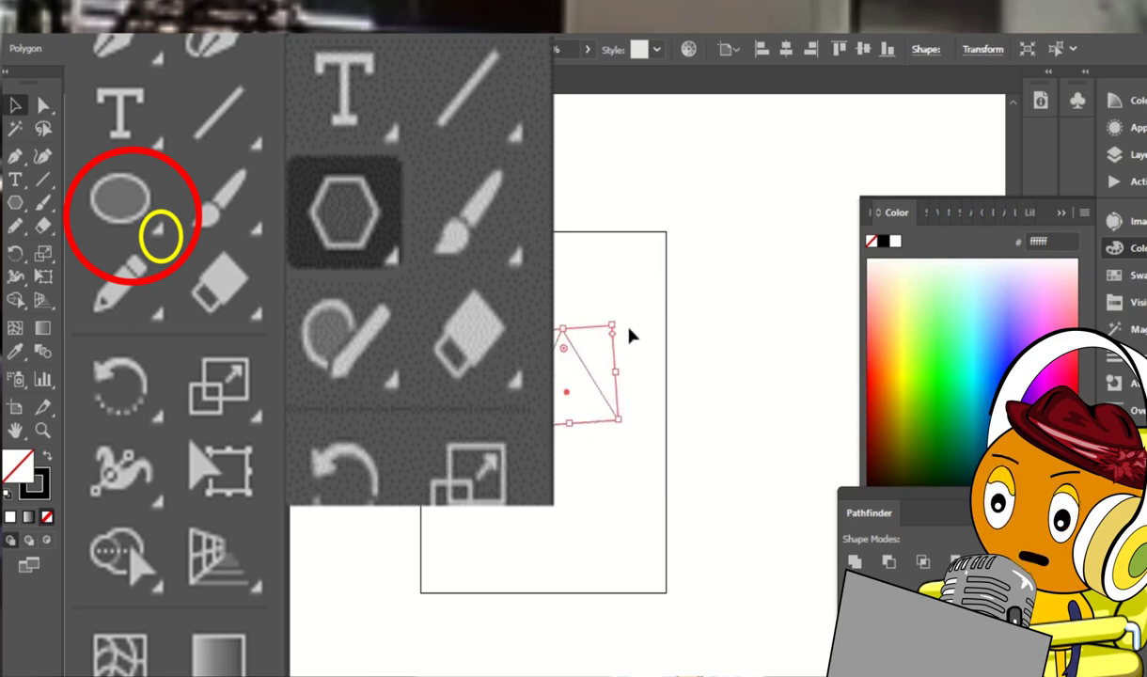
left_click_drag(573, 397, 560, 358)
left_click(761, 348)
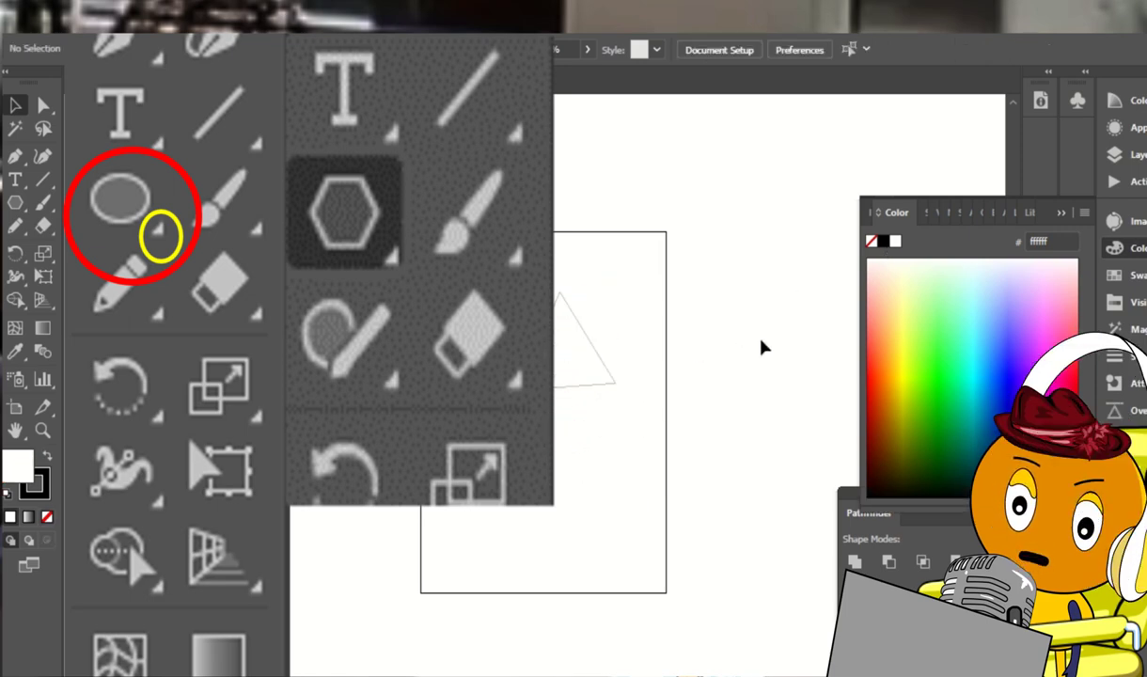
Nudge the triangle to its final spot on the artboard
key("ctrl+plus")
key("ctrl+plus")
left_click(683, 459)
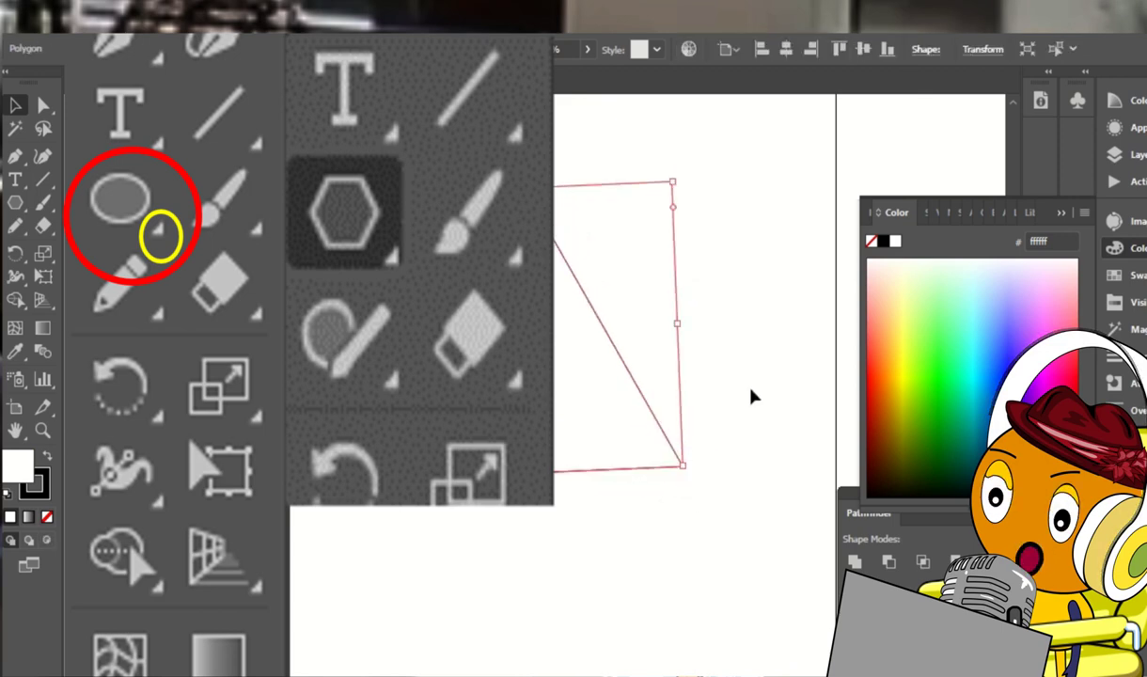
mouse_move(651, 427)
left_mouse_down()
mouse_move(597, 390)
mouse_move(661, 477)
mouse_move(651, 480)
left_mouse_up()
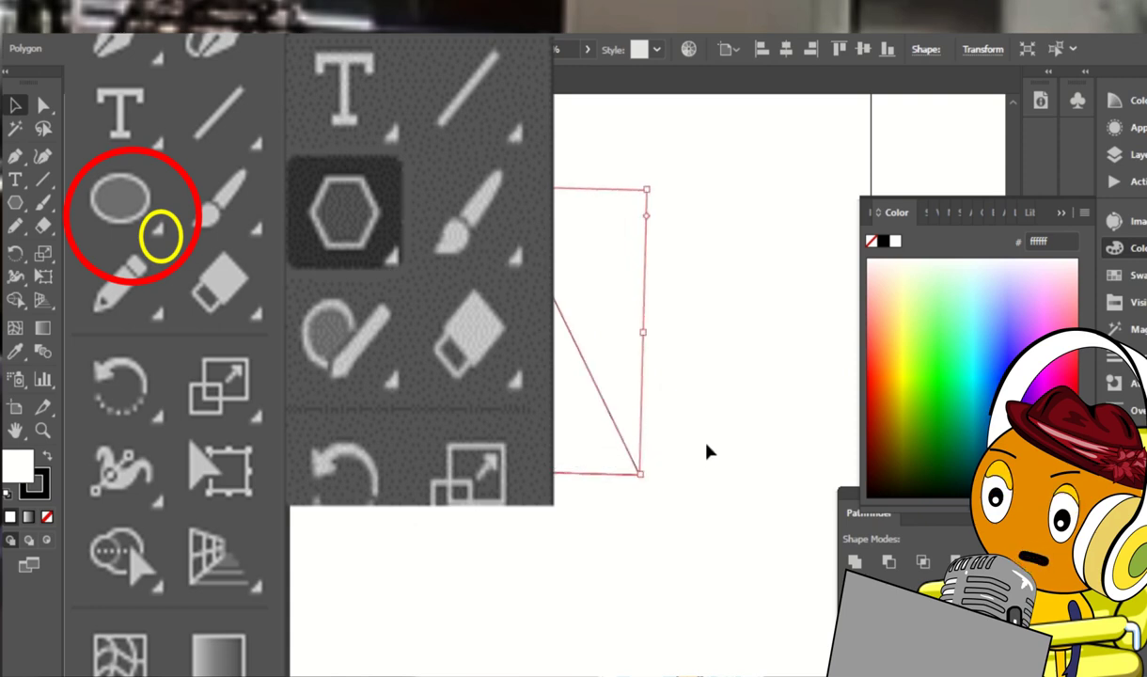
key("ctrl+0")
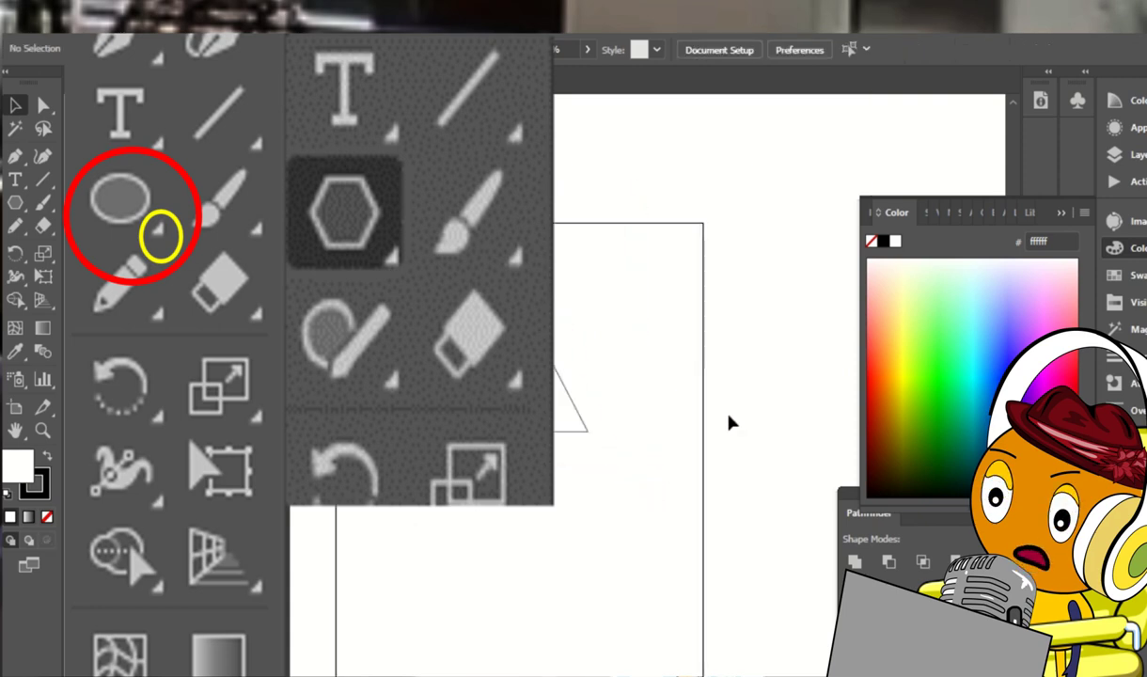
key("a")
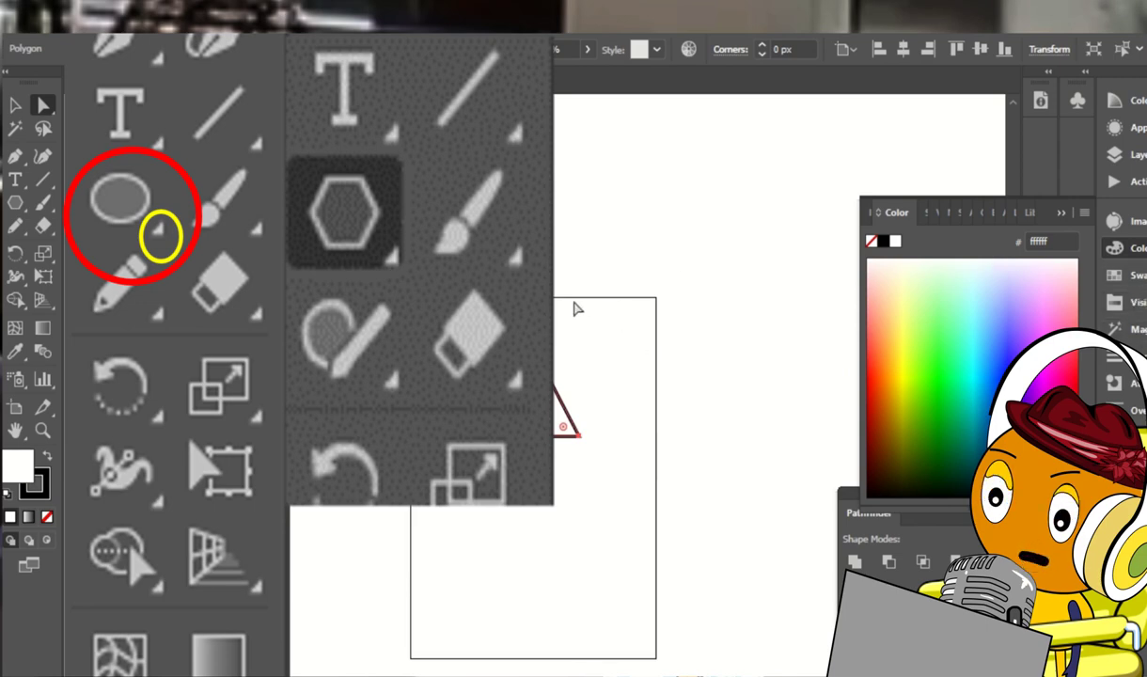
Sketch the hat's curled tip from the triangle's apex with the Pencil
key("n")
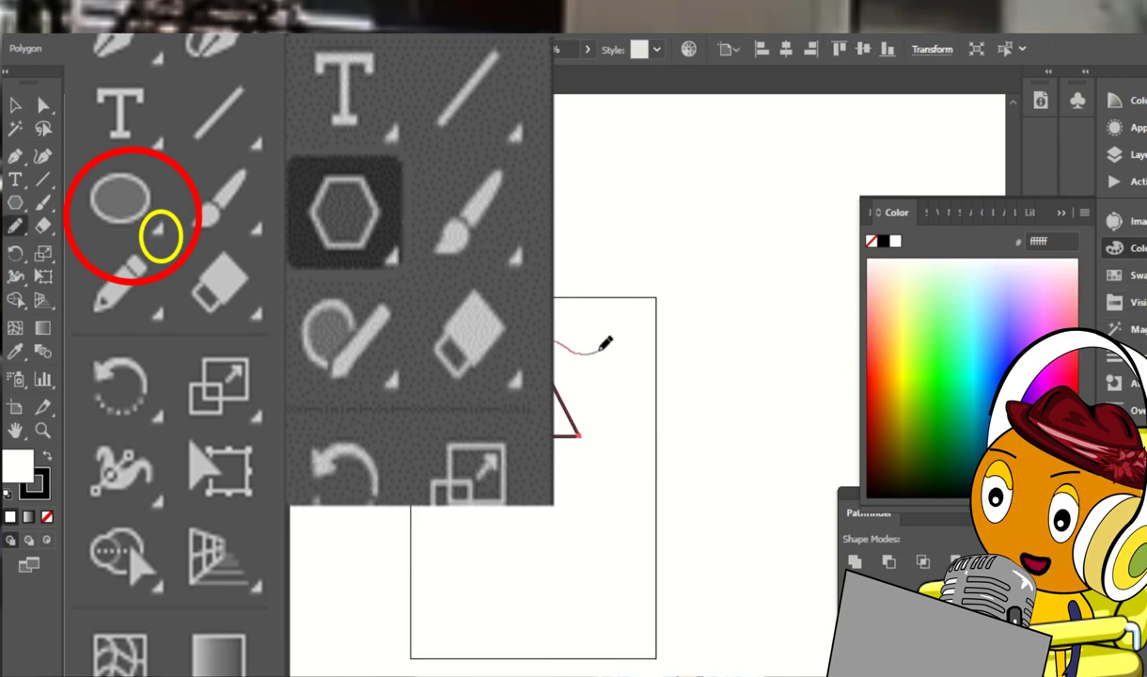
left_click_drag(600, 348, 577, 372)
key("a")
left_click(670, 389)
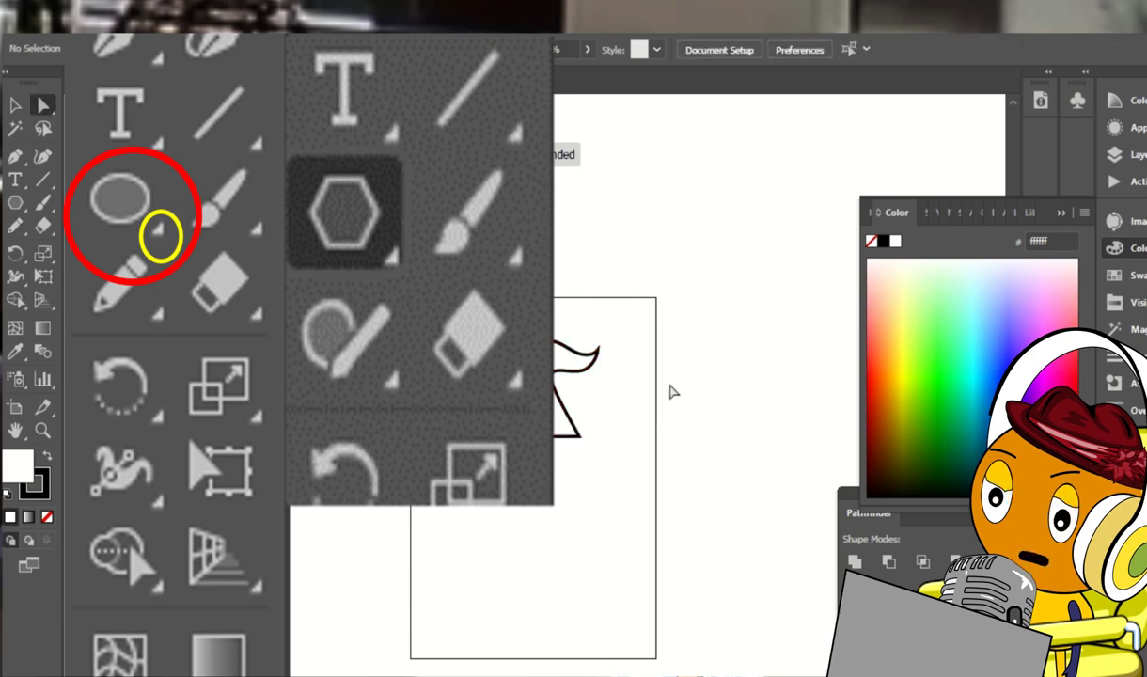
key("ctrl+plus")
key("ctrl+plus")
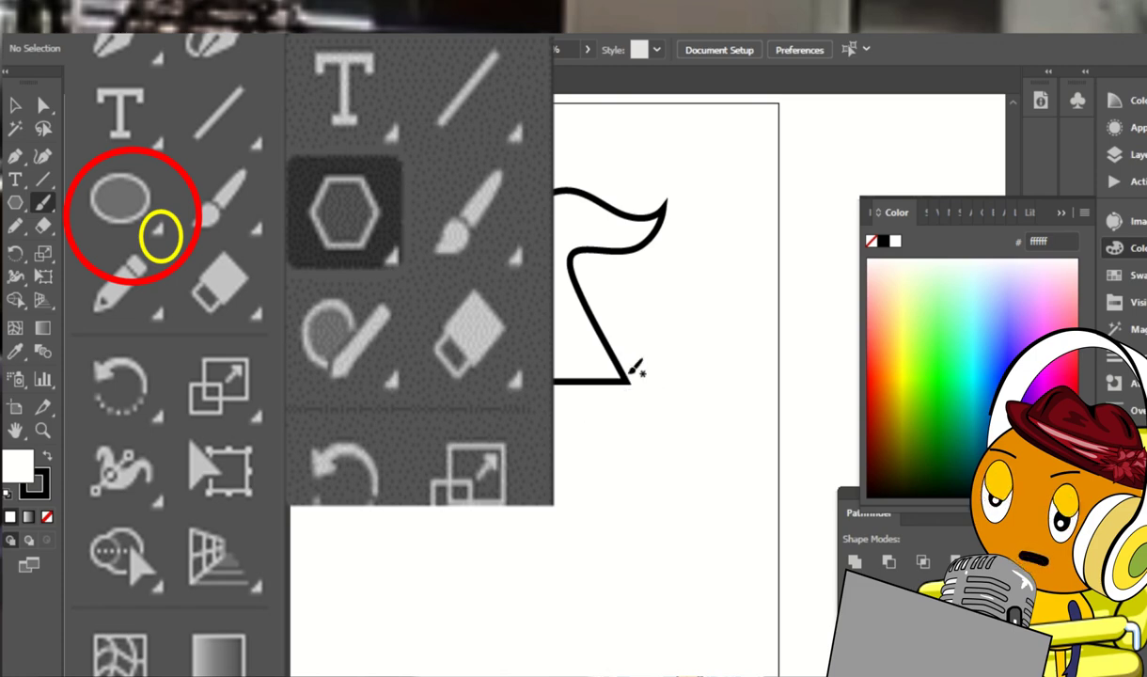
Brush a thinner wavy line along the hat's bottom, replacing a thick stroke
left_click_drag(632, 376, 470, 386)
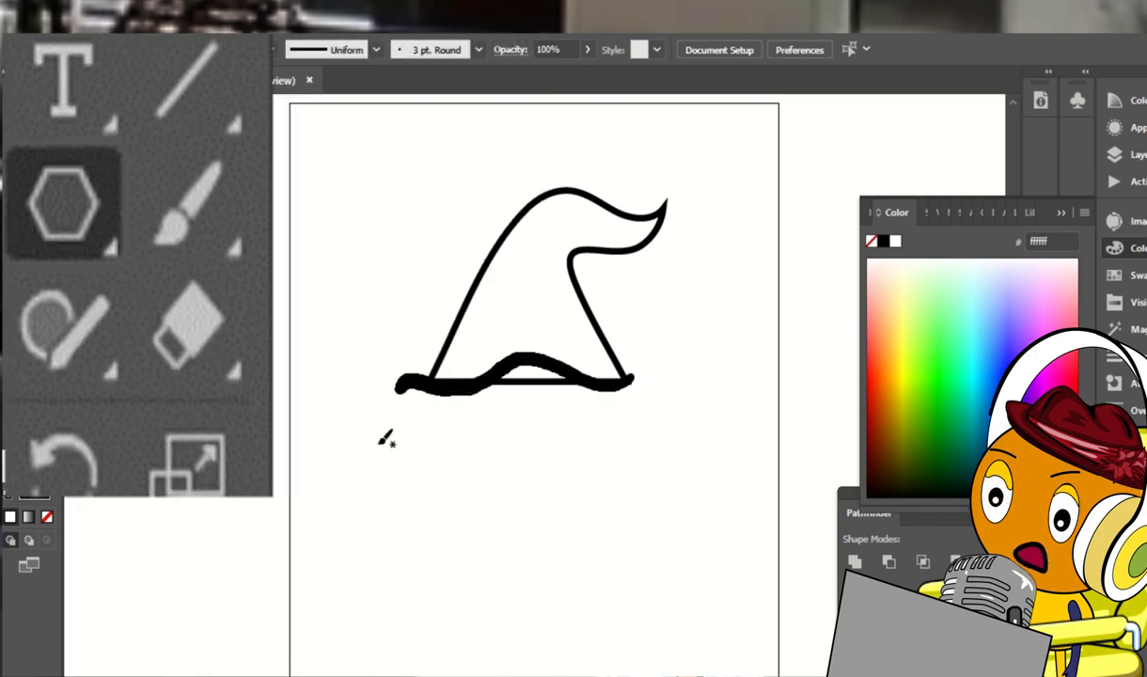
key("ctrl+z")
left_click(261, 50)
left_click(278, 163)
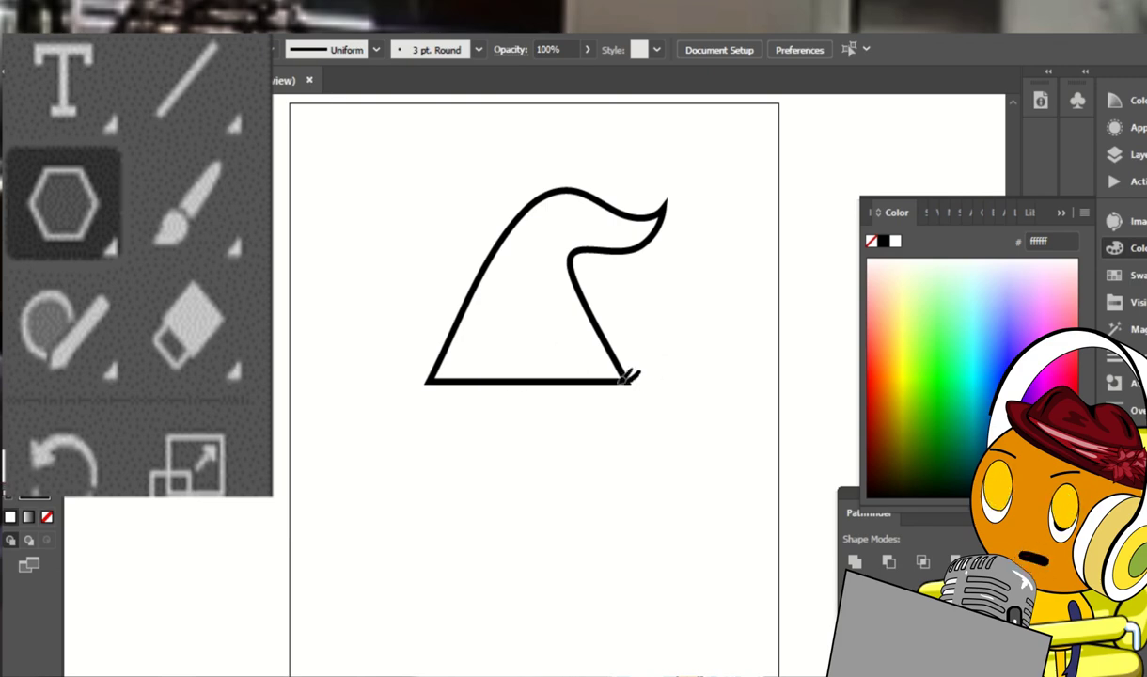
left_click_drag(512, 353, 437, 385)
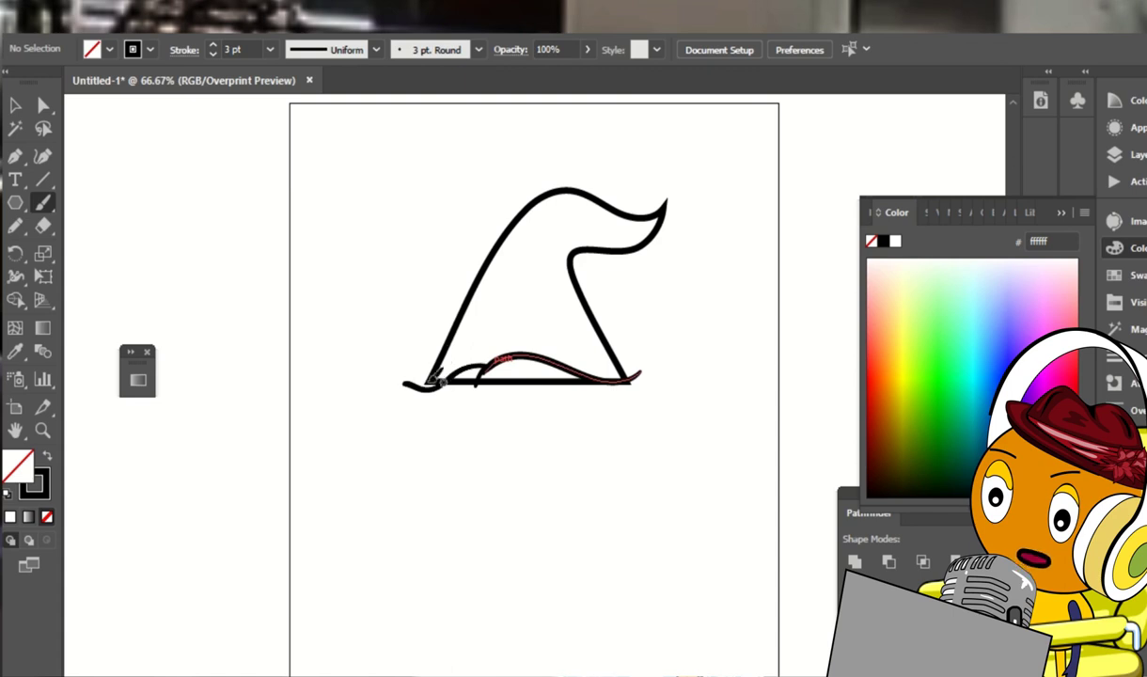
key("Down")
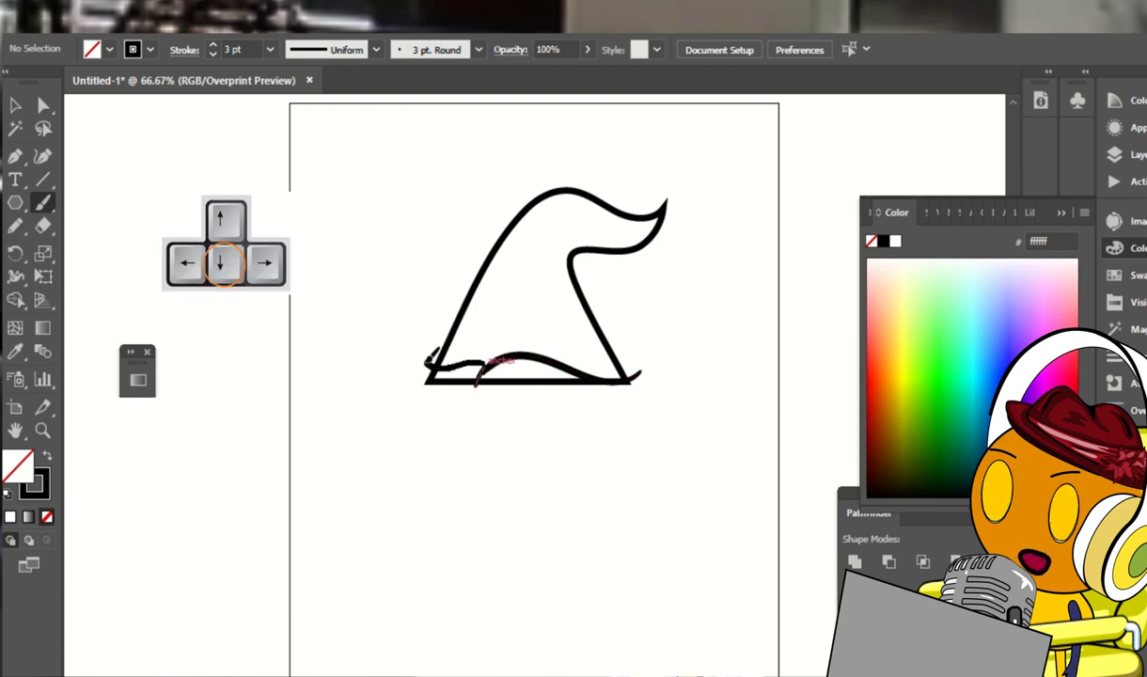
Draw the mustache's left curl and lower line, then move the hat clear above it
mouse_move(428, 365)
left_mouse_down()
mouse_move(400, 372)
mouse_move(432, 425)
left_mouse_up()
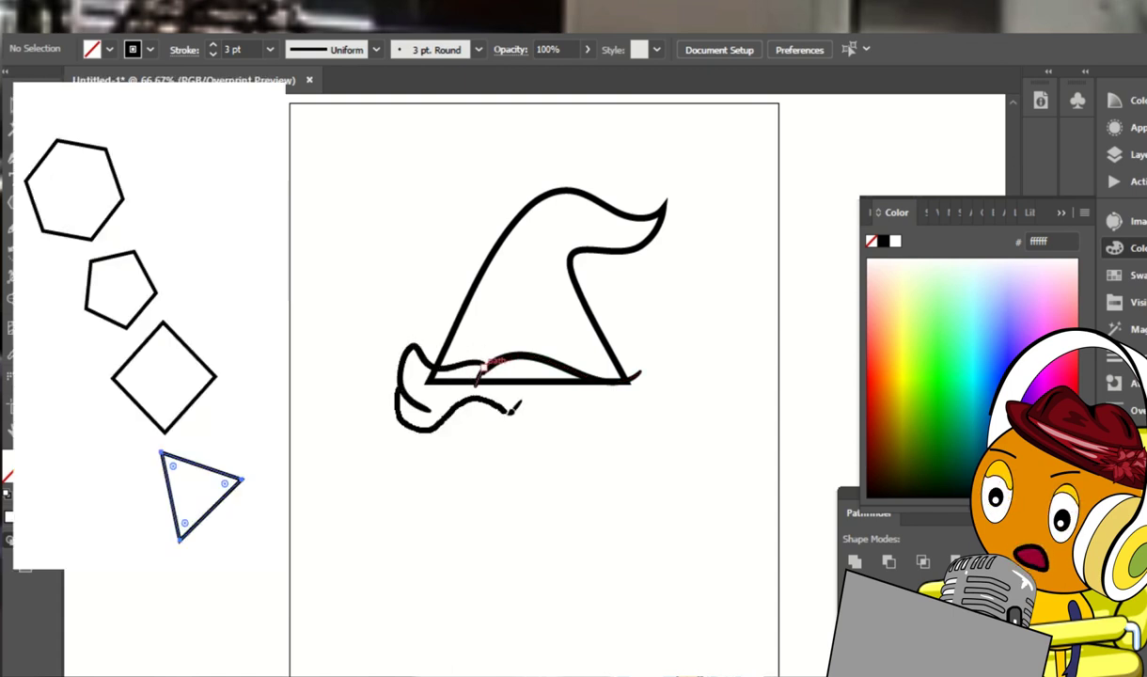
key("ctrl+z")
left_click_drag(402, 381, 459, 416)
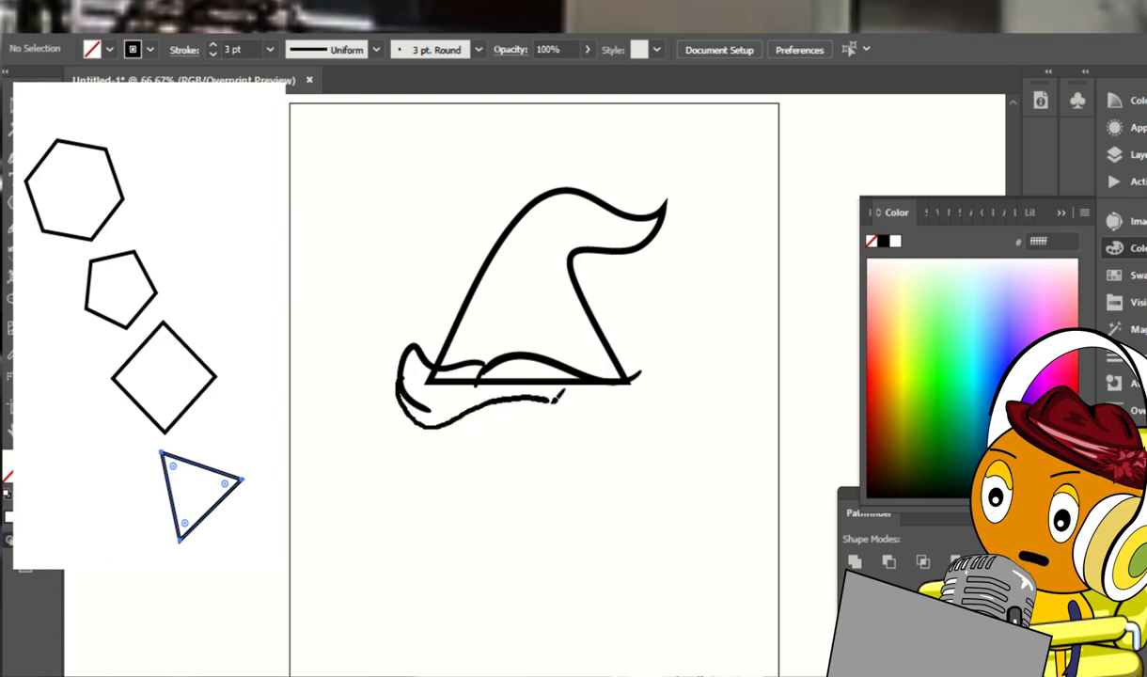
key("ctrl+z")
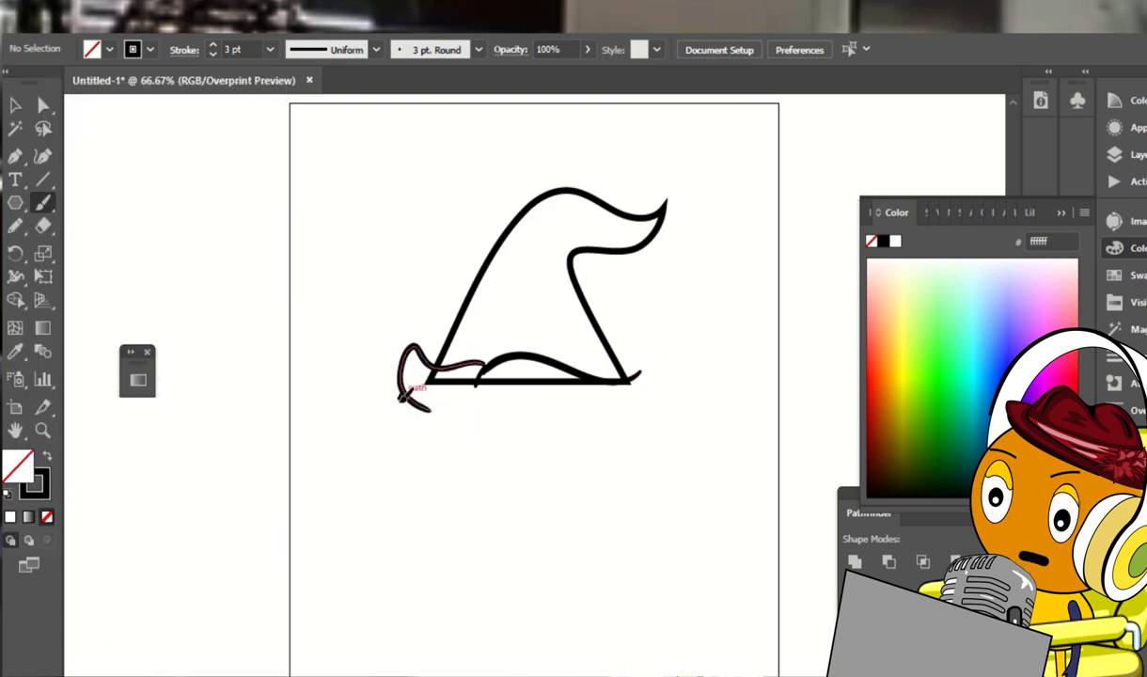
left_click_drag(502, 401, 636, 417)
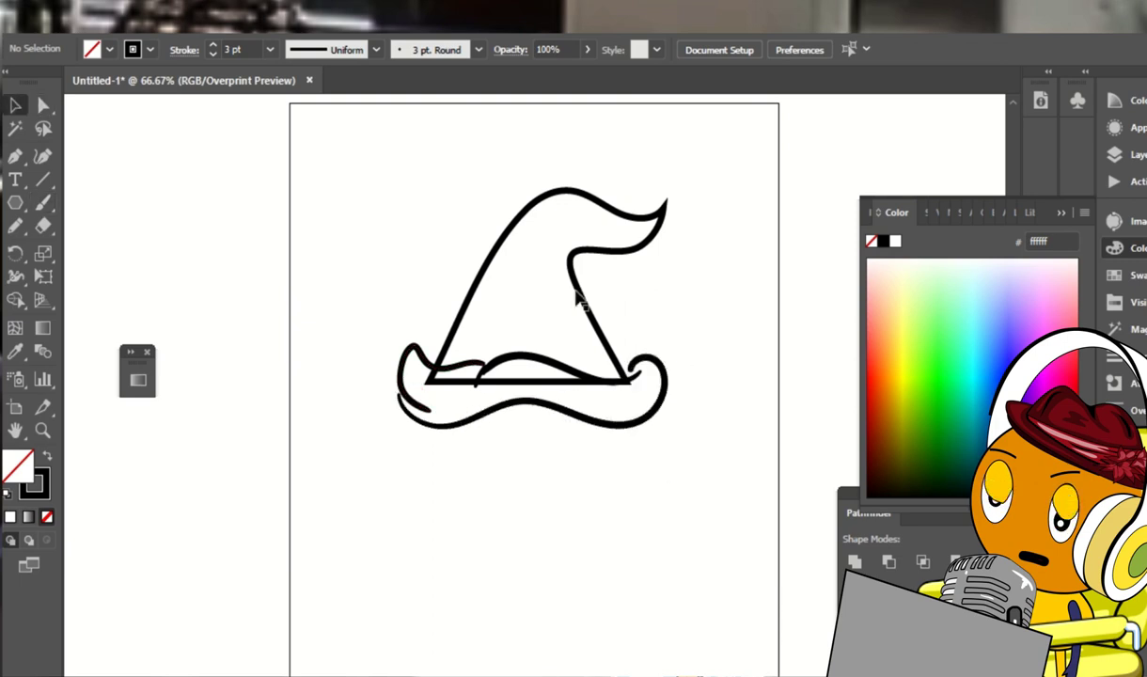
mouse_move(576, 297)
left_mouse_down()
mouse_move(573, 236)
mouse_move(698, 394)
mouse_move(317, 489)
left_mouse_up()
Expand the mustache's brush strokes into shapes and test the hat sitting on it
left_click(164, 26)
left_click(226, 223)
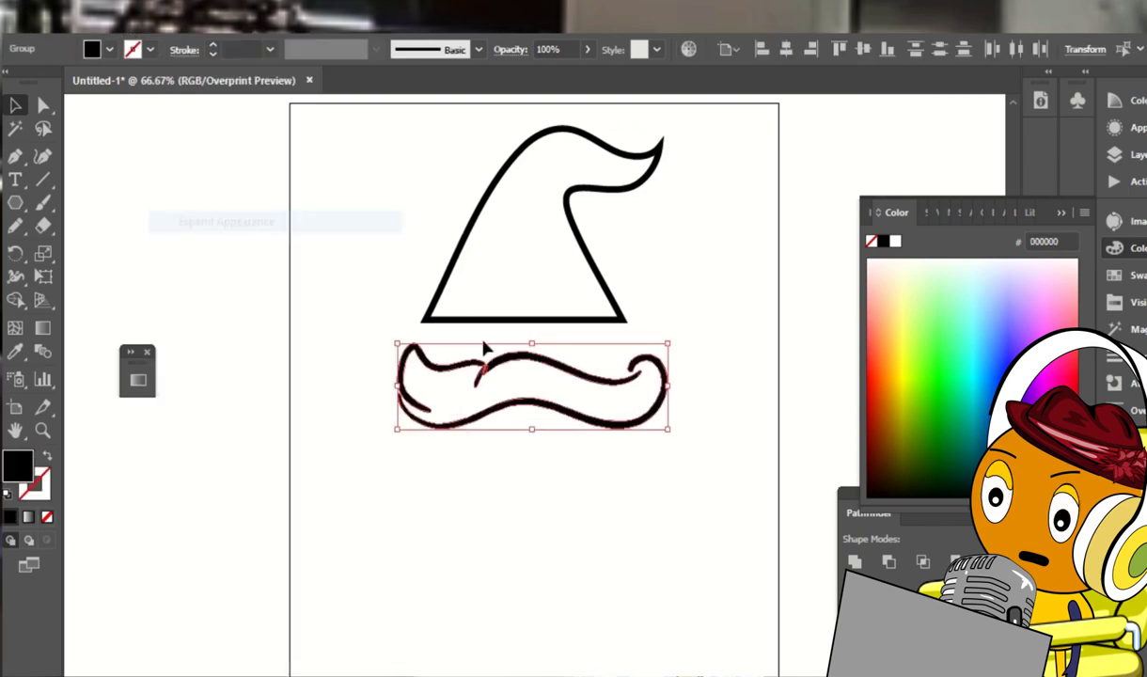
left_click(768, 318)
left_click_drag(585, 310, 588, 376)
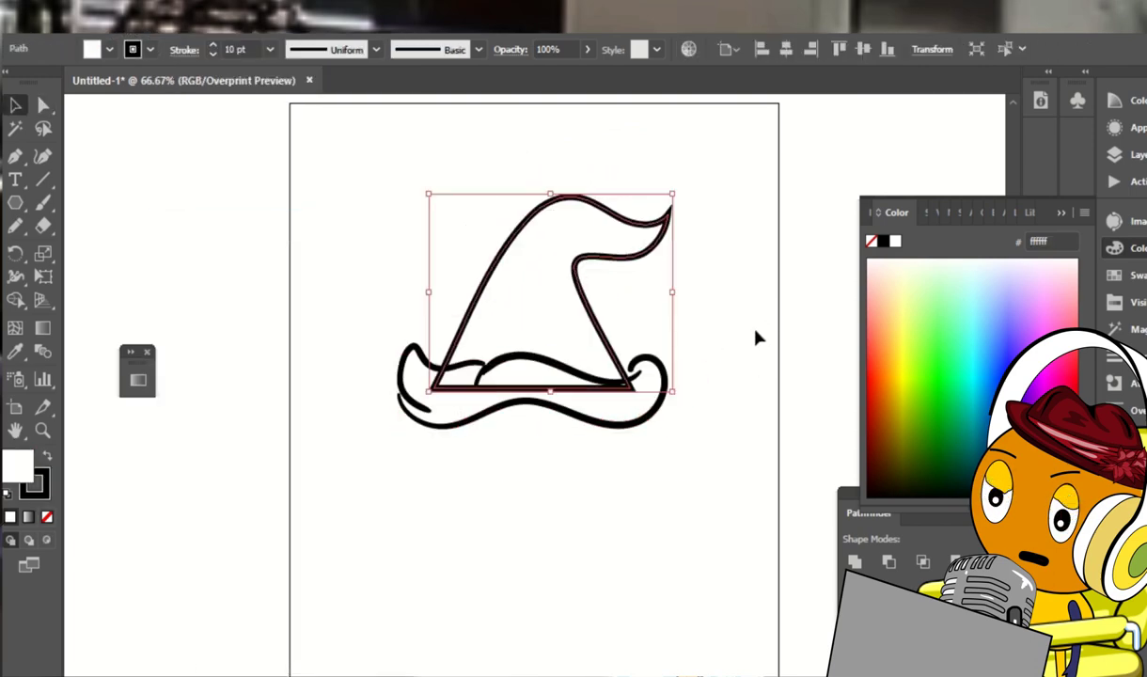
right_click(569, 328)
left_click(611, 318)
left_click_drag(606, 282, 618, 357)
left_click(727, 318)
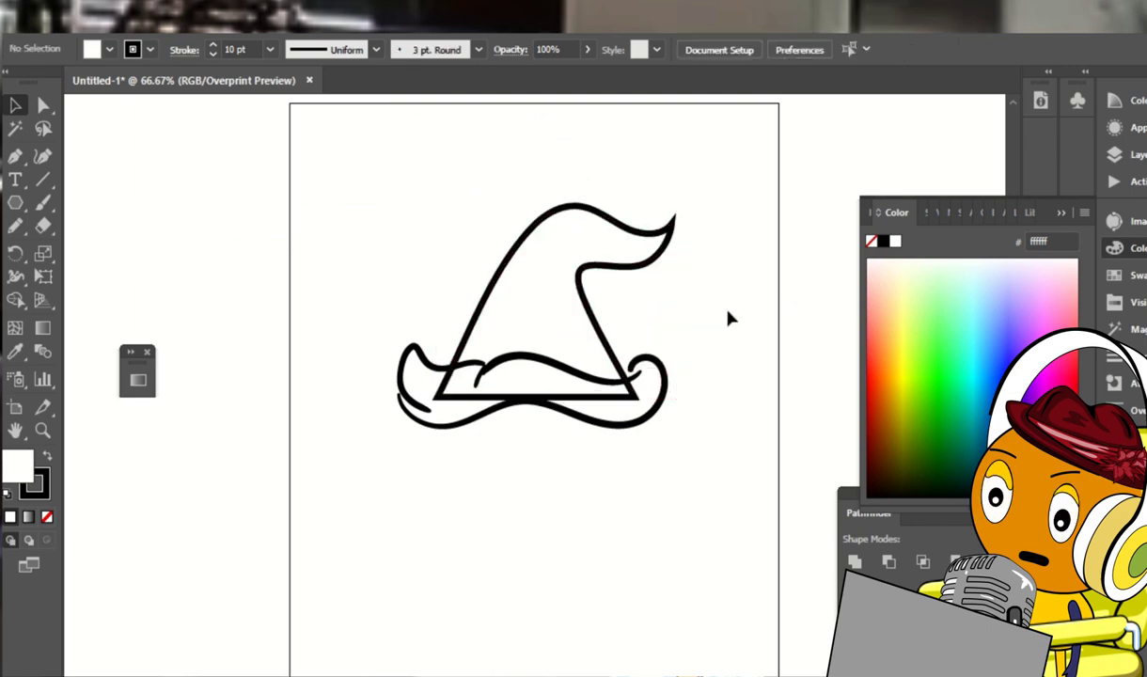
Move the hat back up off the mustache
key("a")
key("ctrl+plus")
scroll(762, 351, "up", 3)
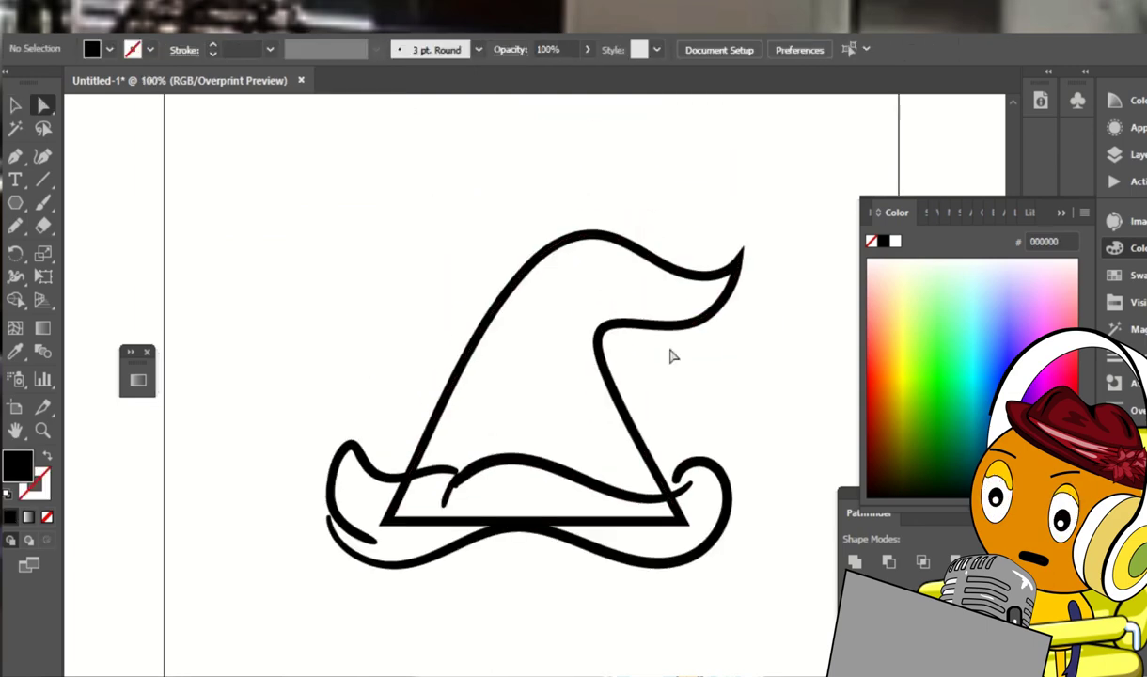
key("v")
left_click_drag(635, 422, 604, 260)
scroll(771, 369, "down", 3)
Redraw the mustache's right-hand curl with the Pencil and marquee-select the whole mustache
key("n")
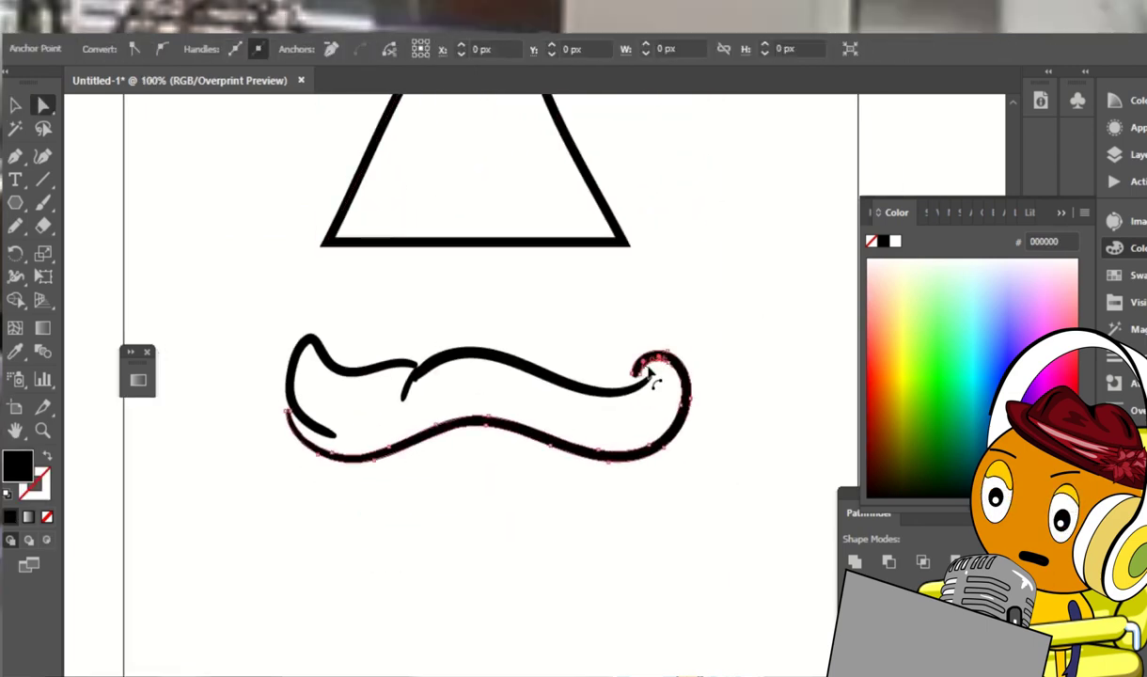
left_click_drag(638, 368, 689, 386)
key("a")
left_click(655, 407)
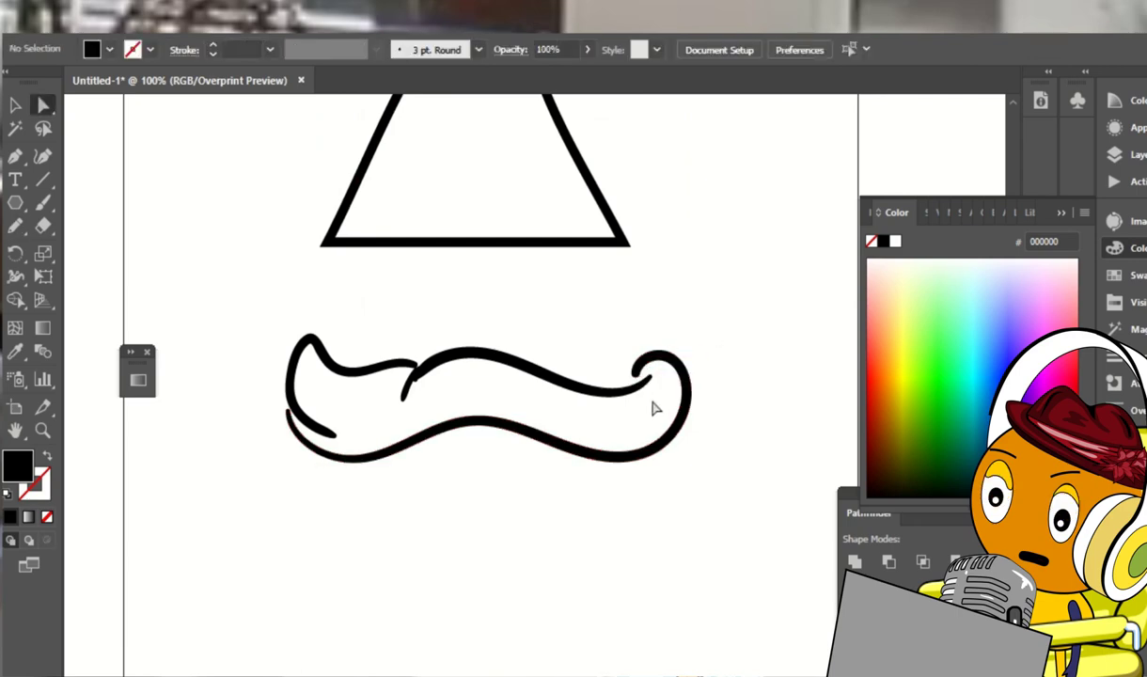
left_click(631, 395)
left_click(727, 328)
left_click_drag(727, 328, 402, 515)
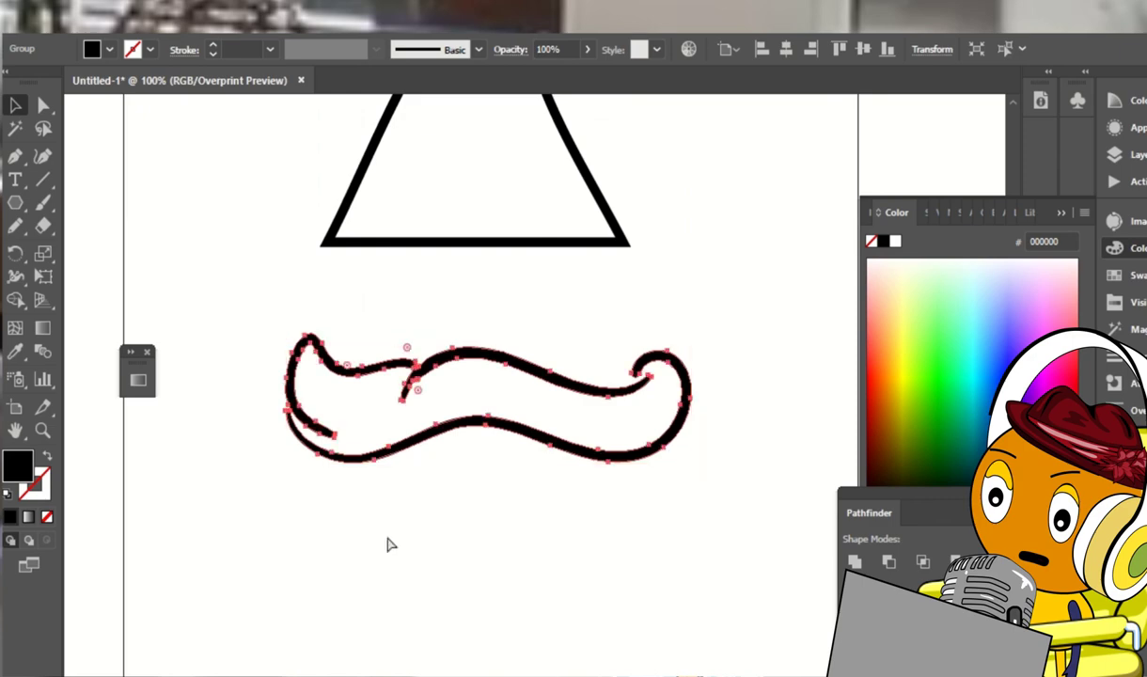
Paste a copy exactly over the mustache outlines and fill it bright green
left_click(165, 17)
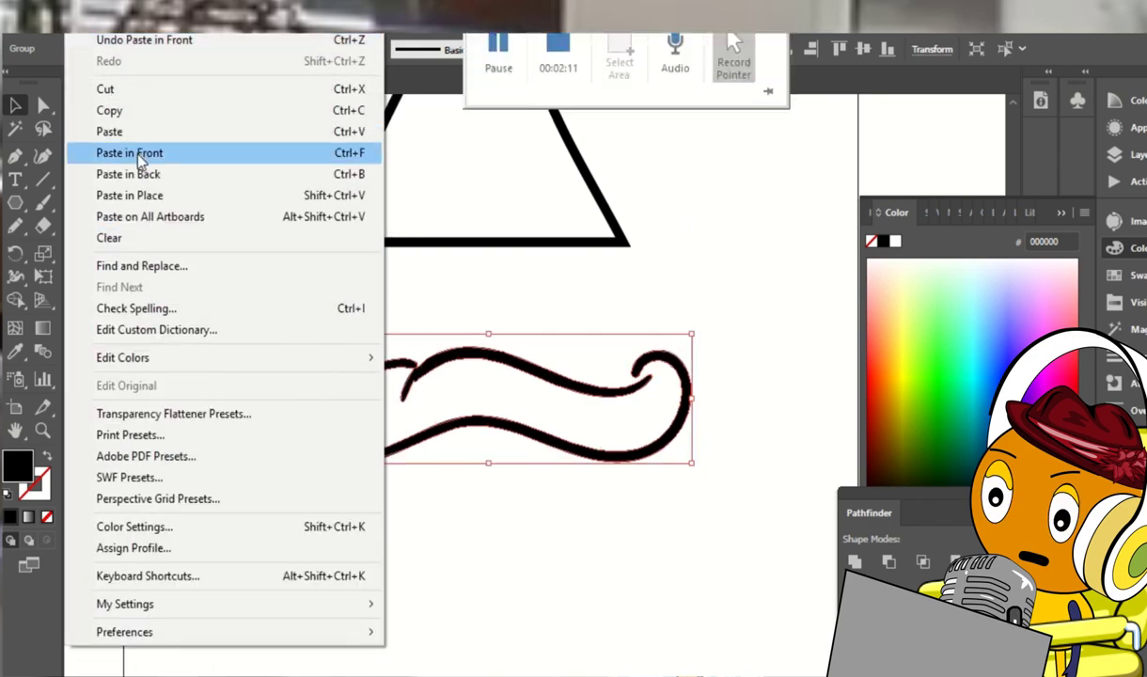
left_click(112, 149)
key("ctrl+z")
left_click(164, 17)
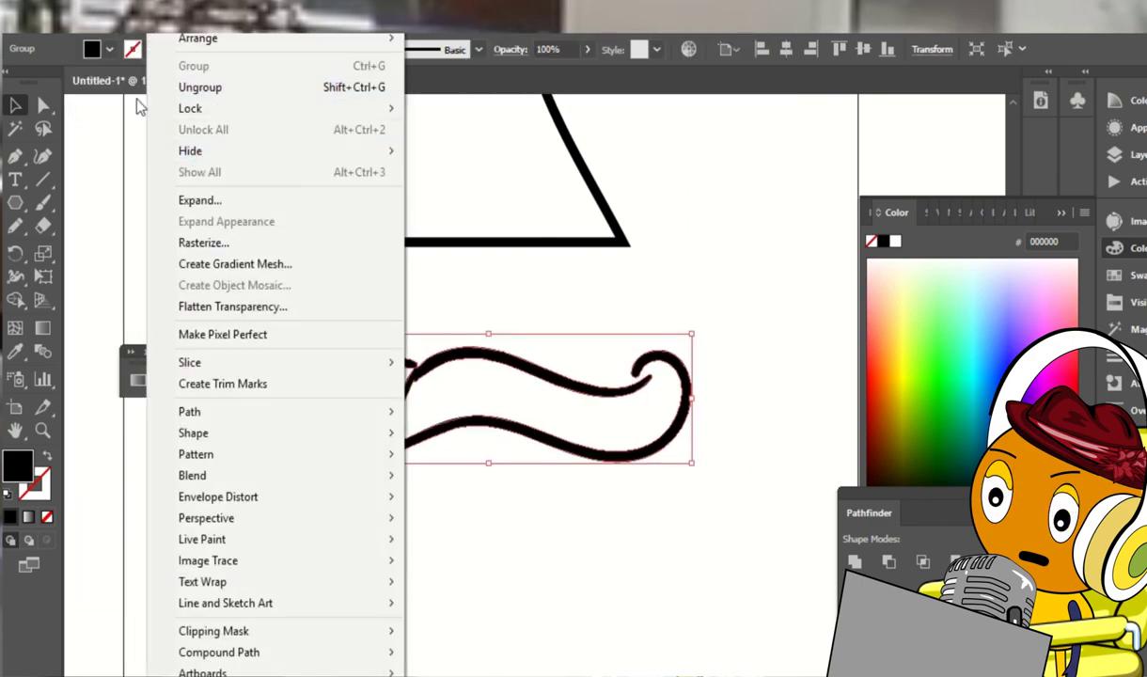
left_click(129, 110)
left_click(85, 17)
left_click(171, 156)
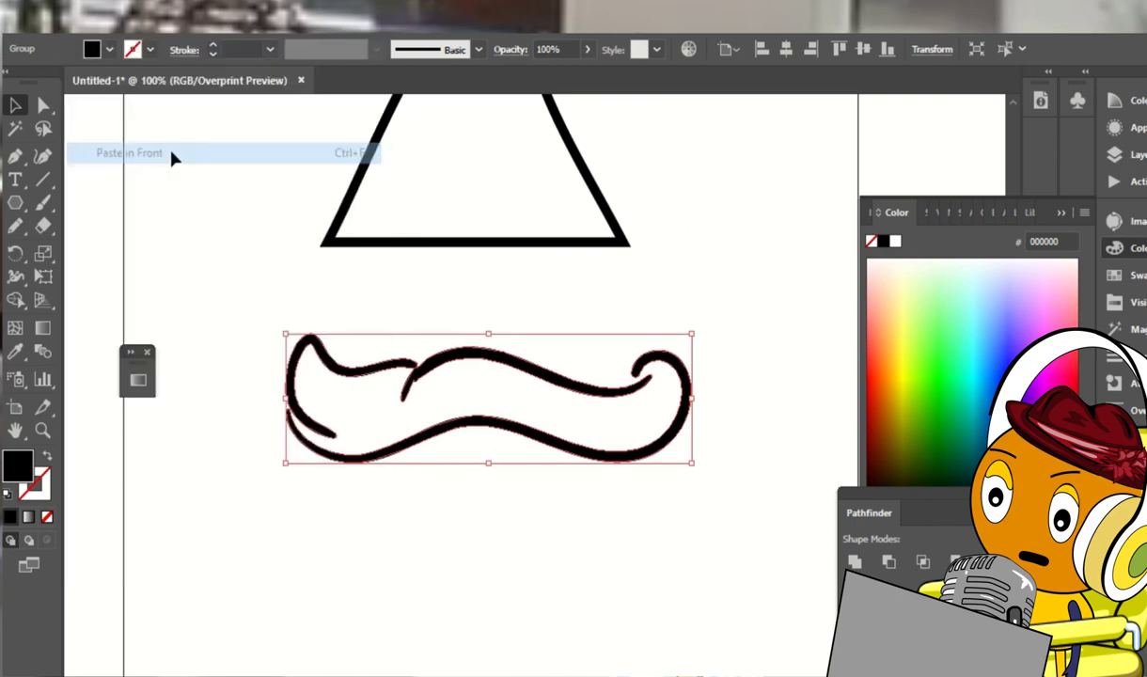
left_click(926, 347)
left_click(743, 391)
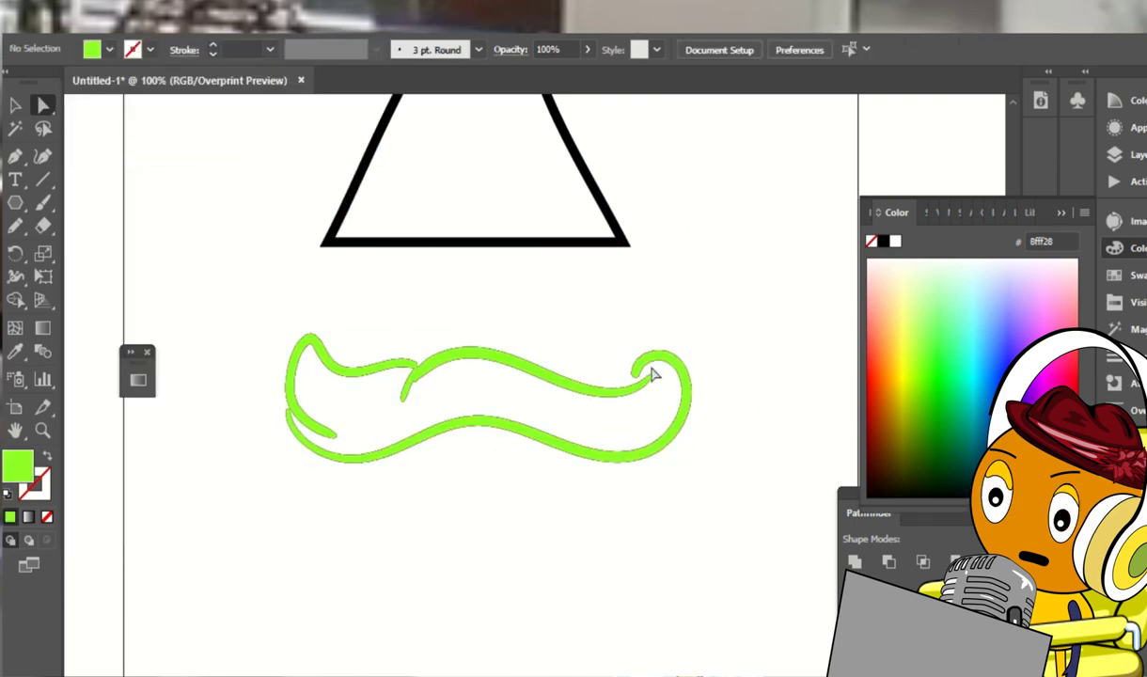
Extend the end of the green copy's curl with a pencil stroke
key("a")
left_click(652, 366)
scroll(659, 367, "up", 5)
left_click_drag(555, 397, 677, 281)
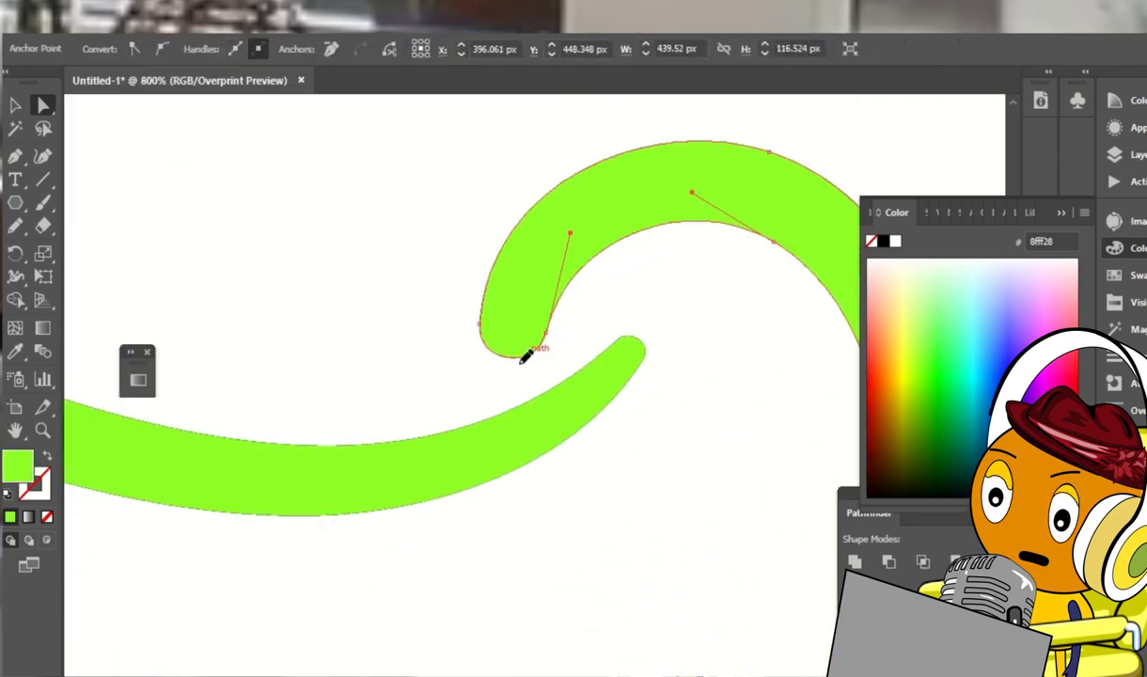
key("n")
left_click_drag(479, 333, 558, 364)
scroll(673, 371, "left", 10)
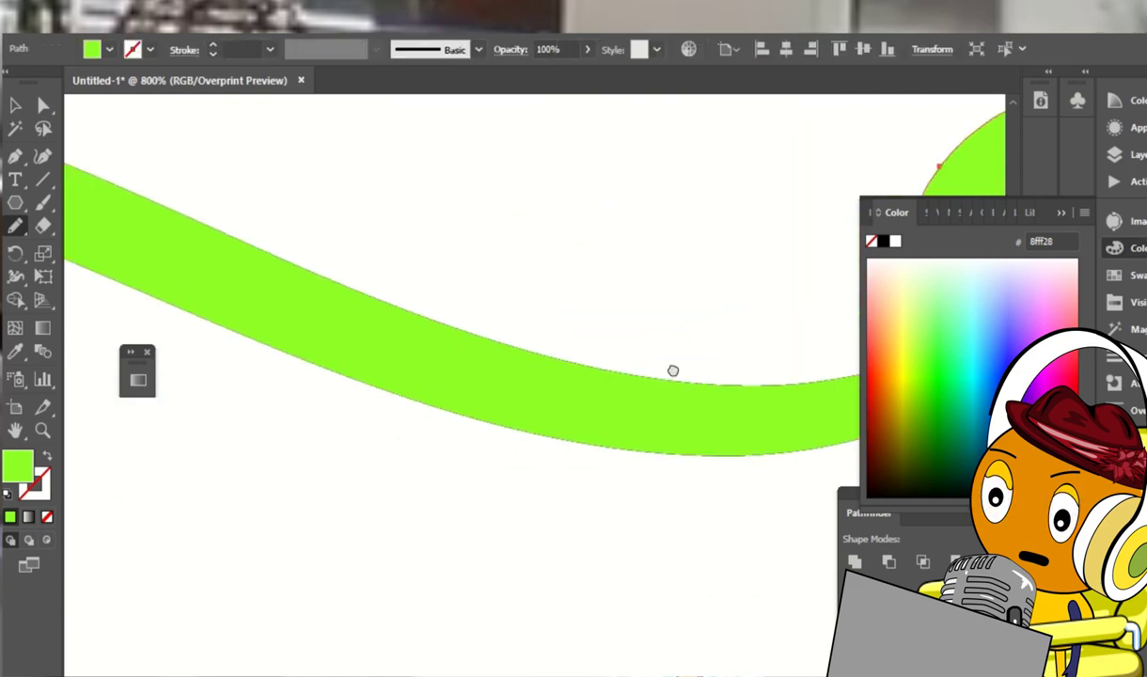
scroll(673, 370, "down", 3)
mouse_move(761, 295)
left_mouse_down()
mouse_move(354, 405)
mouse_move(761, 330)
mouse_move(615, 368)
mouse_move(601, 294)
left_mouse_up()
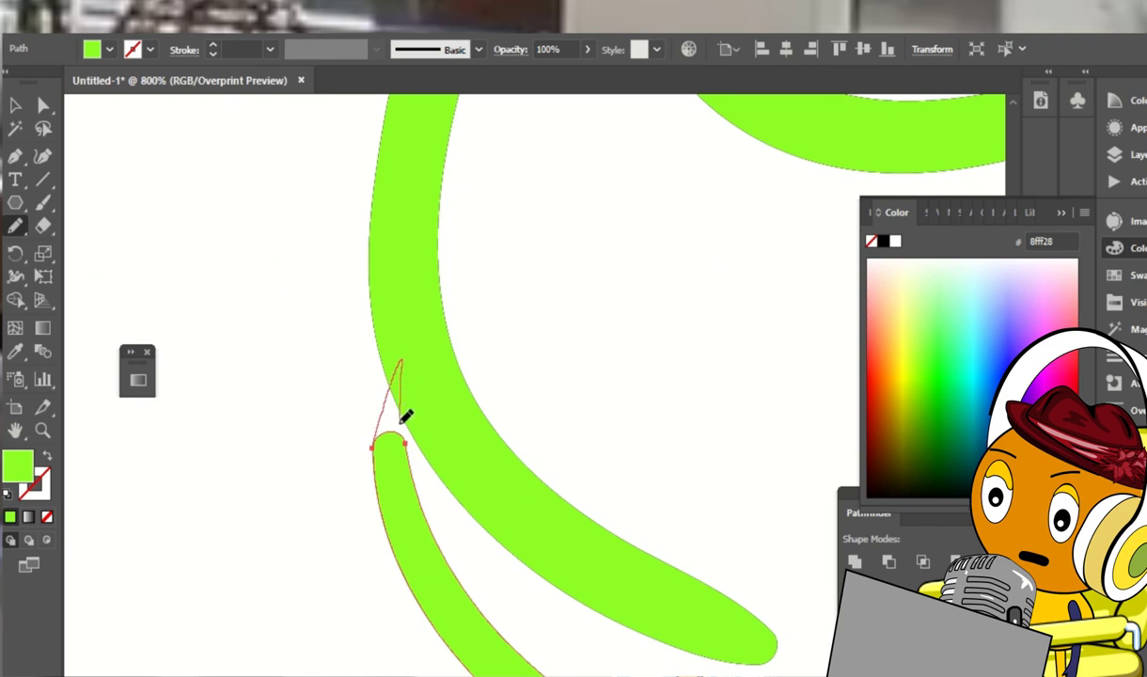
key("a")
left_click(348, 547)
key("ctrl+minus")
key("ctrl+minus")
key("ctrl+minus")
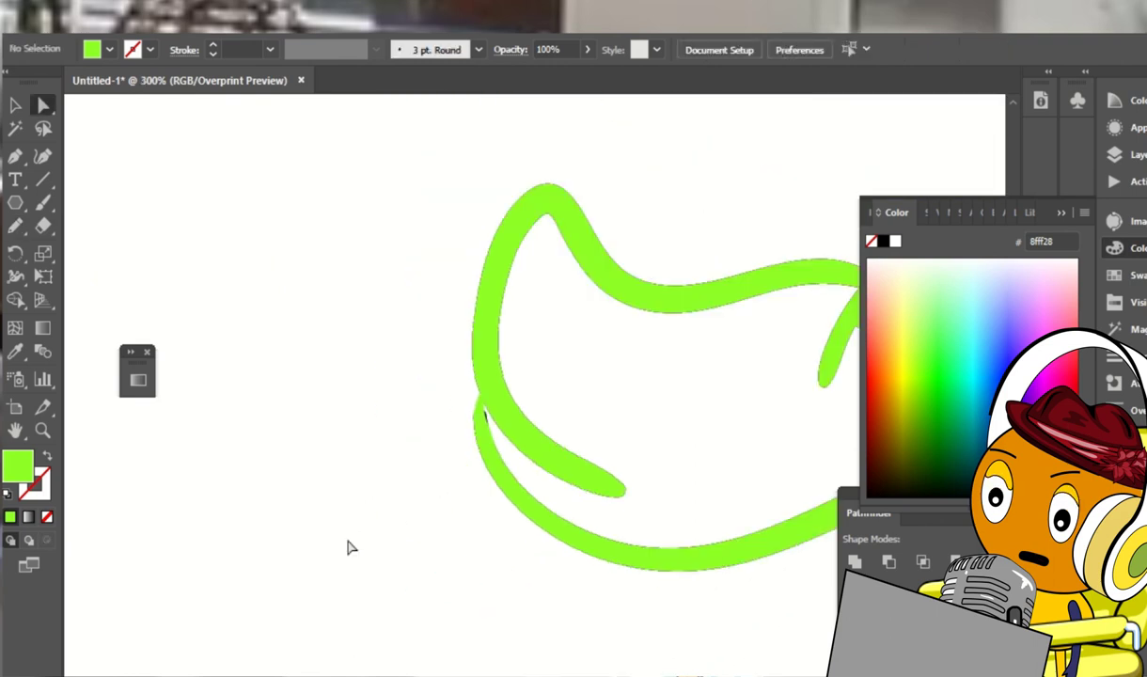
key("ctrl+minus")
key("ctrl+minus")
Unite the copied outlines into one solid mustache shape
key("v")
left_click(802, 376)
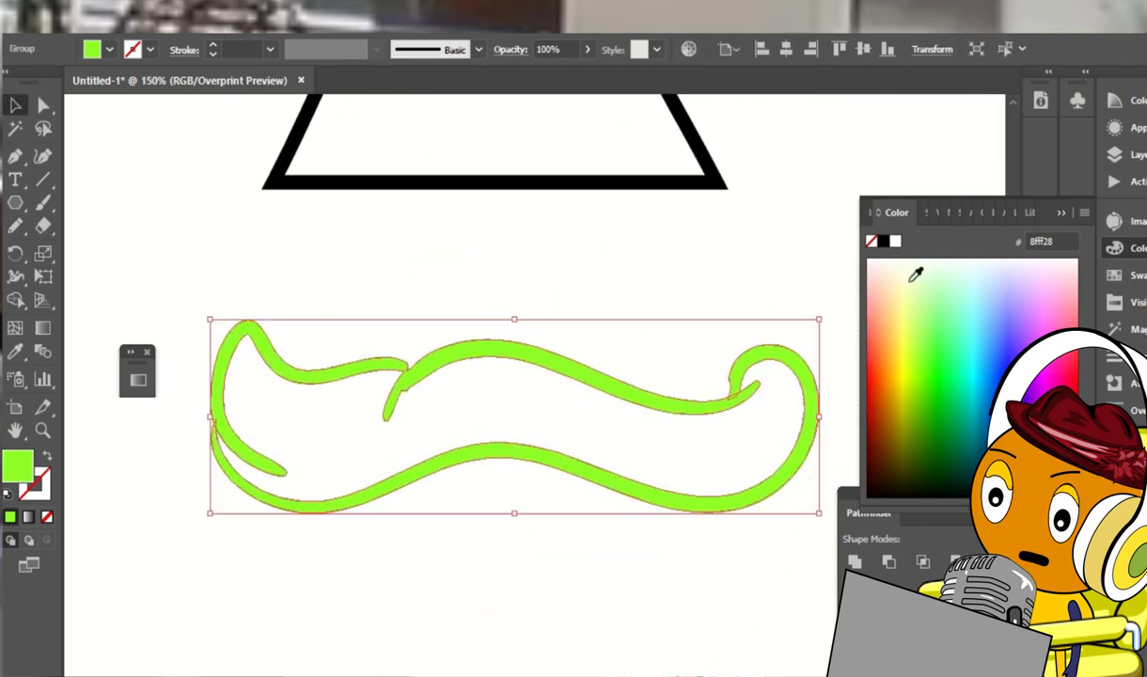
left_click(855, 561)
key("a")
left_click(756, 381)
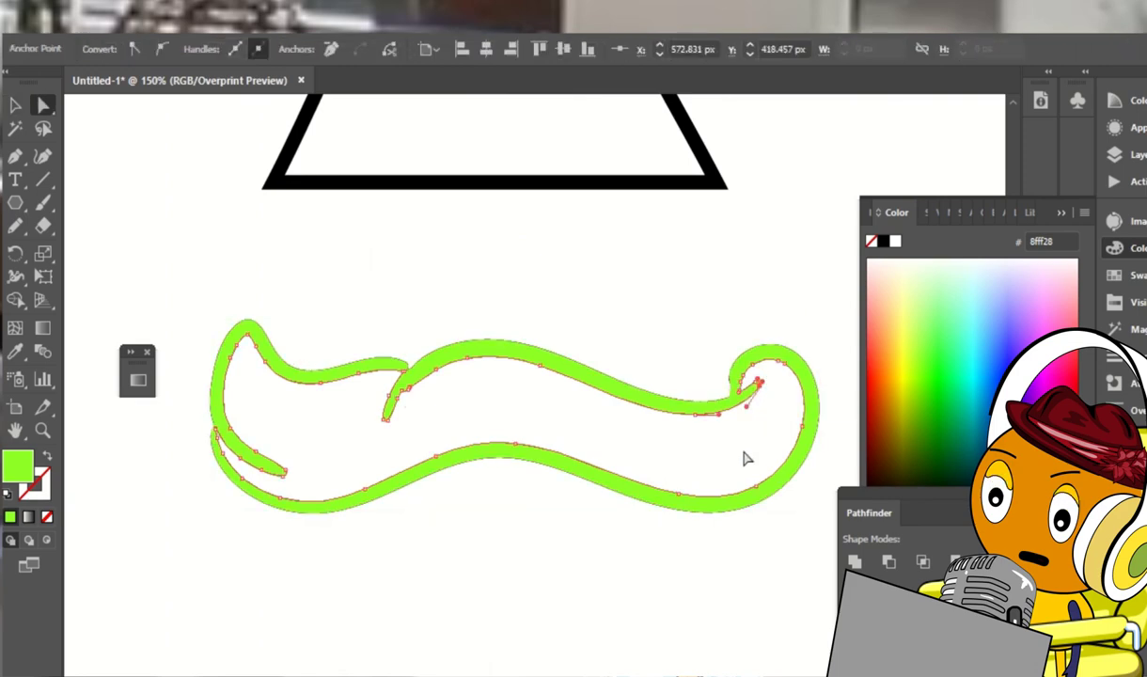
key("Delete")
key("Delete")
Send the solid shape behind the outlines and colour it red
left_click(696, 441)
right_click(697, 441)
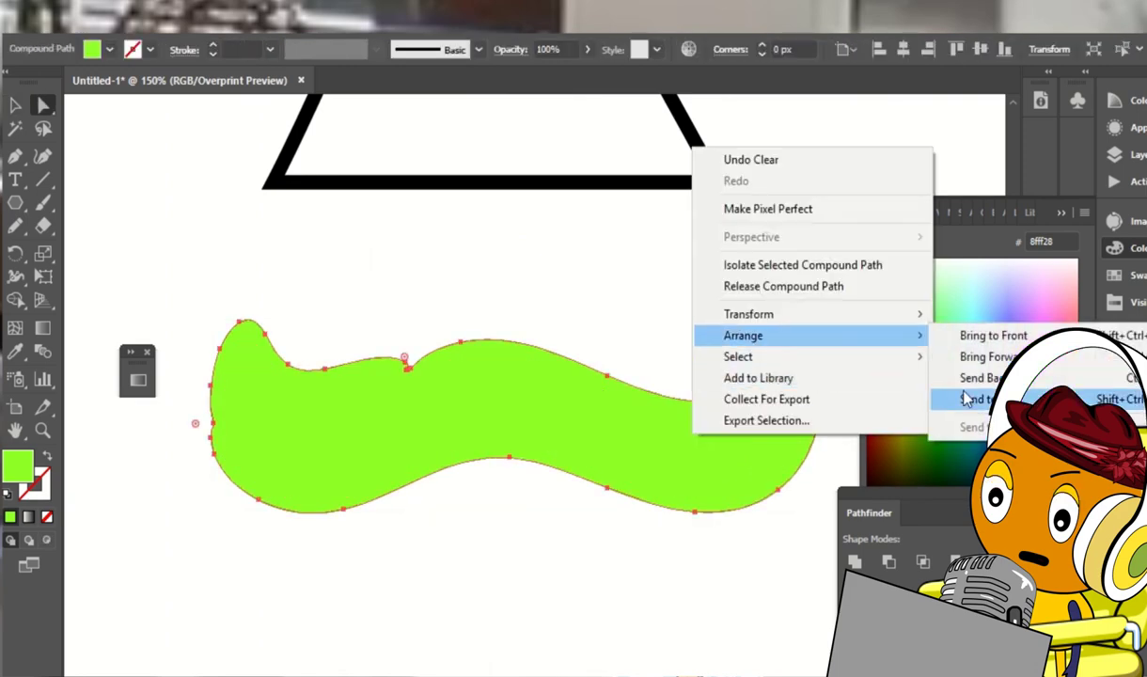
left_click(968, 399)
left_click(738, 307)
left_click(818, 402)
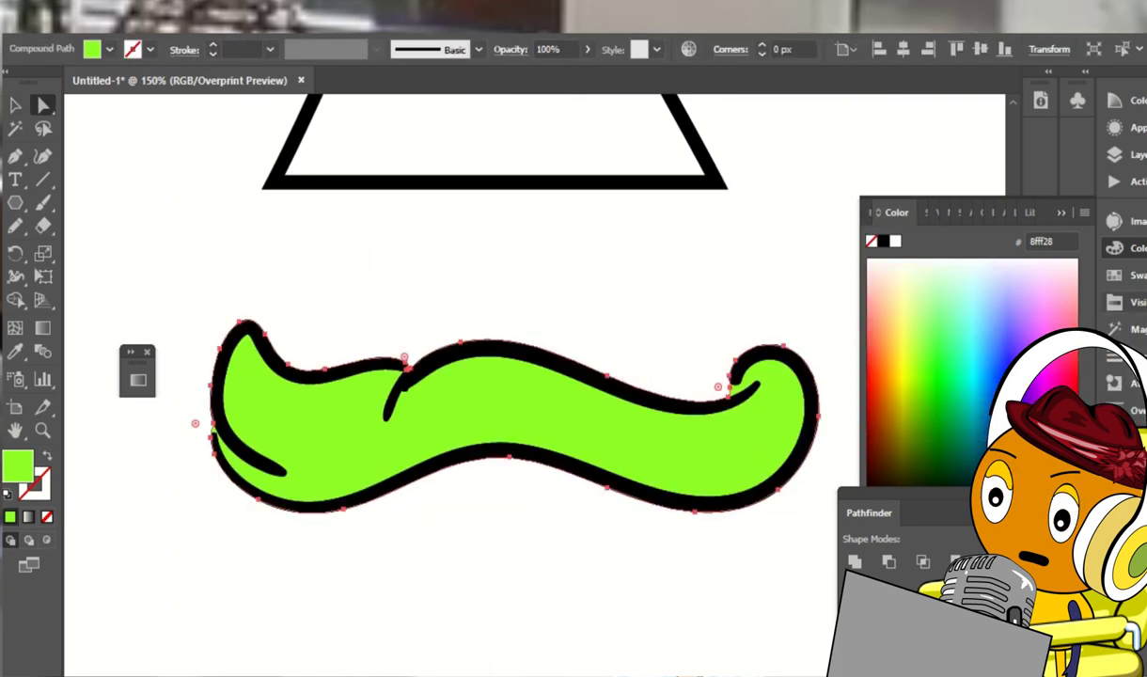
left_click(1118, 301)
left_click(1040, 266)
left_click(828, 269)
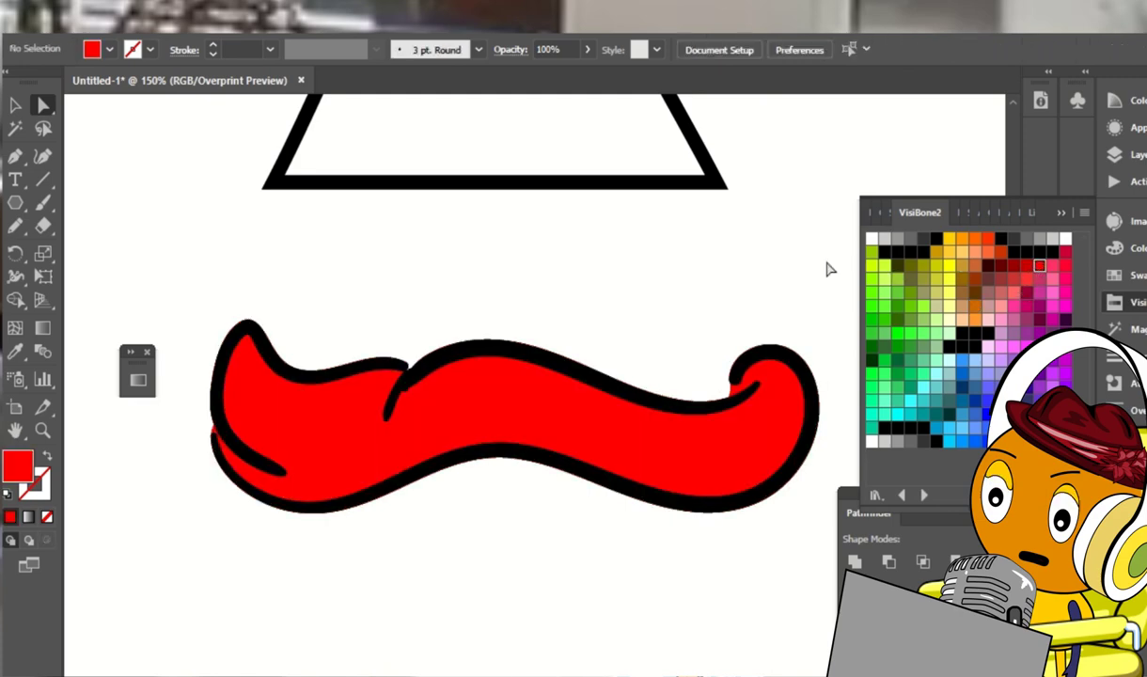
Retrace the mustache outline along its right curl
left_click(412, 375)
left_click(448, 383)
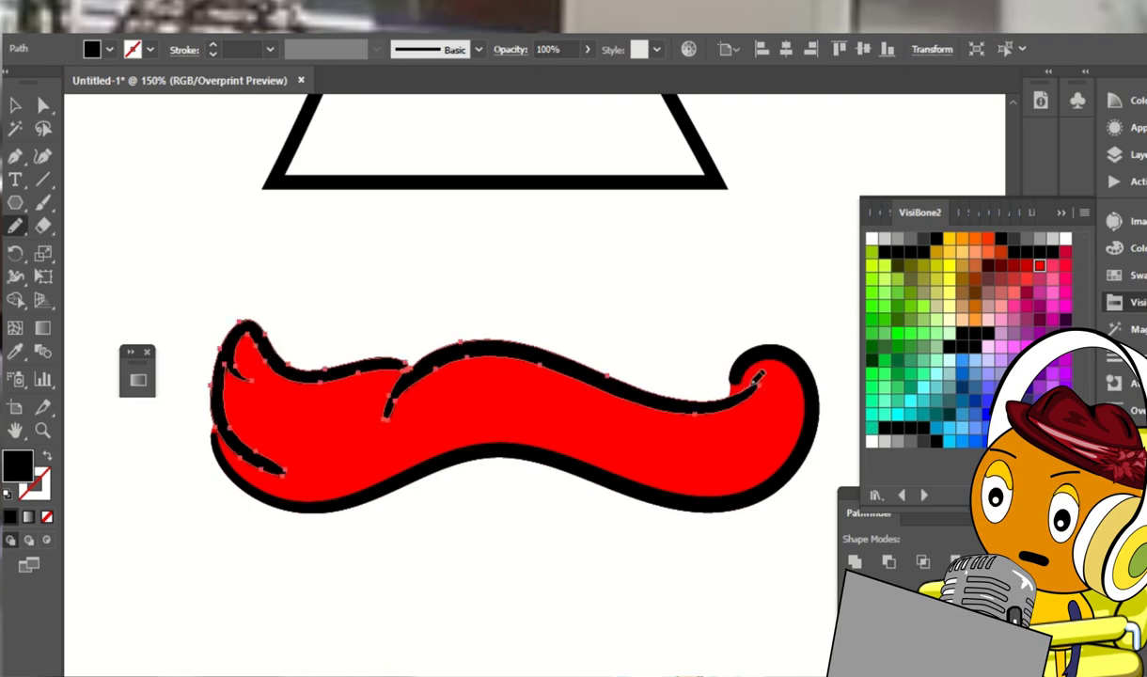
mouse_move(771, 360)
left_mouse_down()
mouse_move(760, 380)
mouse_move(775, 358)
left_mouse_up()
key("ctrl+z")
key("ctrl+z")
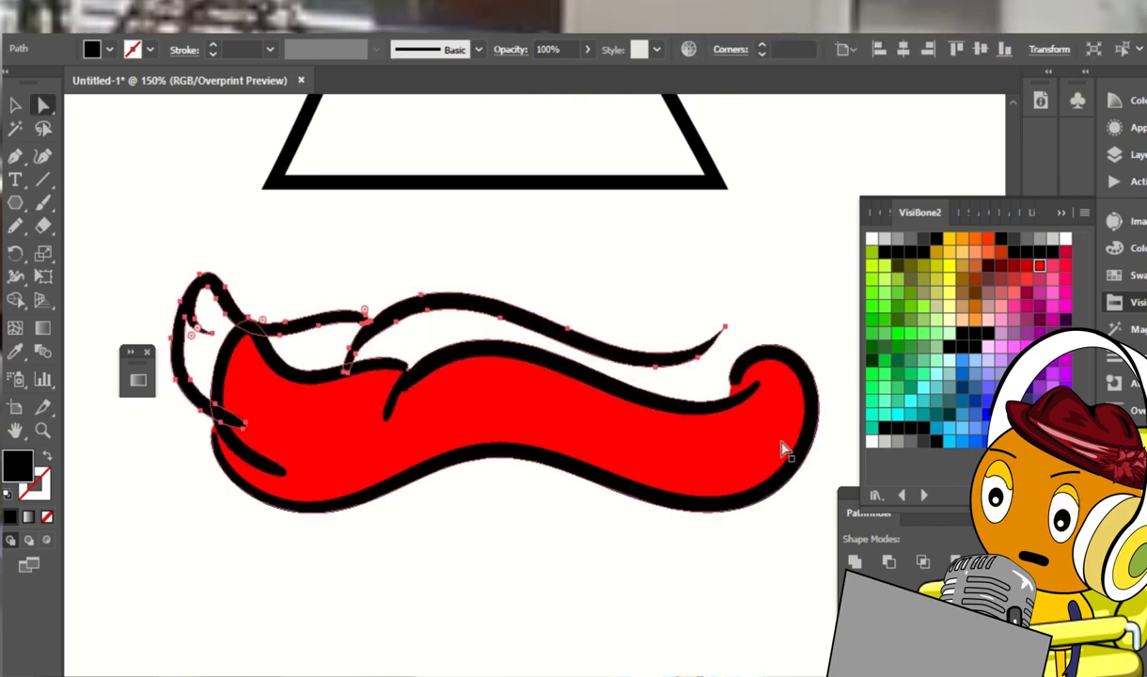
key("ctrl+shift+z")
key("ctrl+shift+z")
key("a")
Expand Layer 2 in the Layers panel and retouch the mustache's lower outline
left_click(1114, 154)
left_click(839, 202)
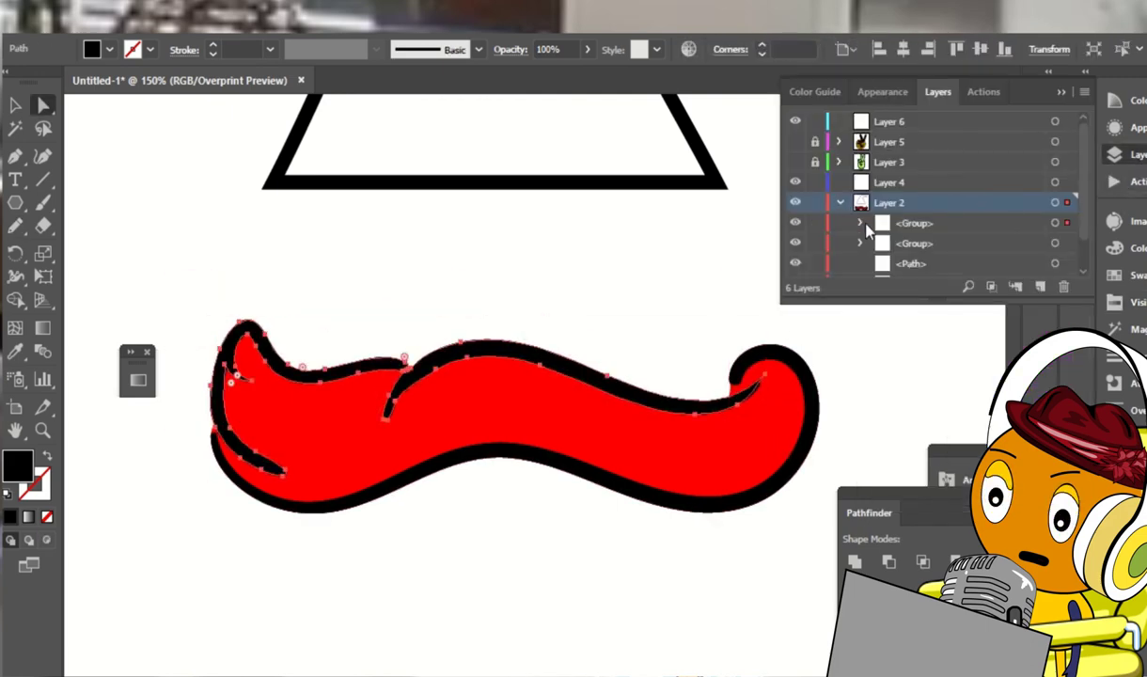
left_click(738, 254)
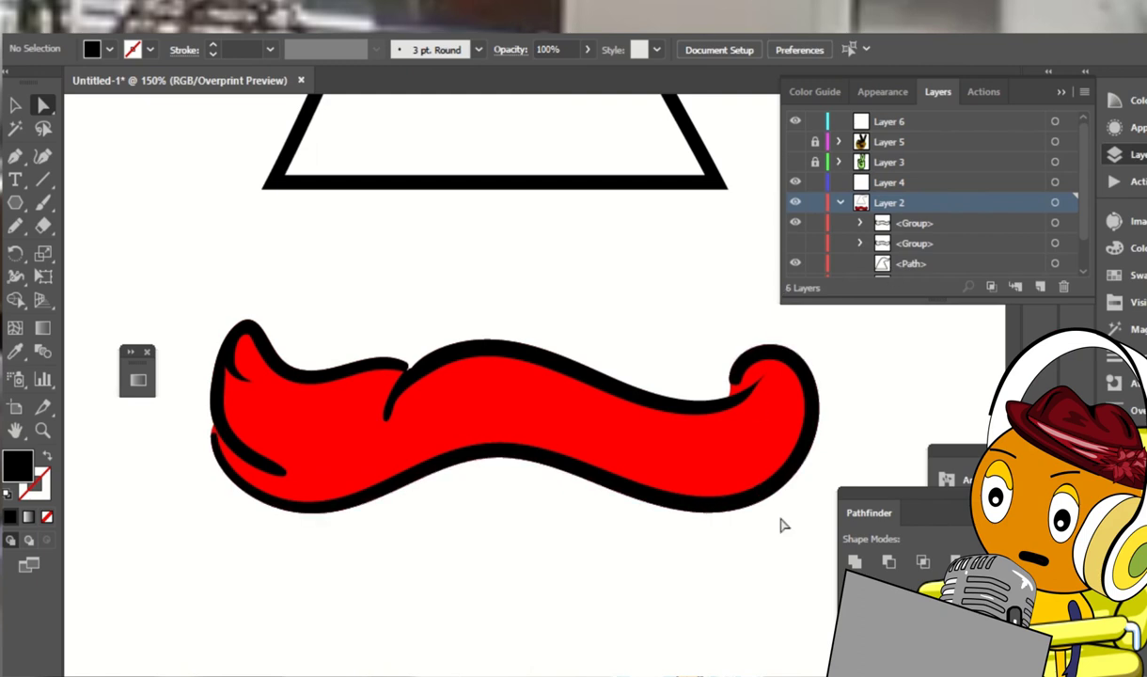
left_click(625, 470)
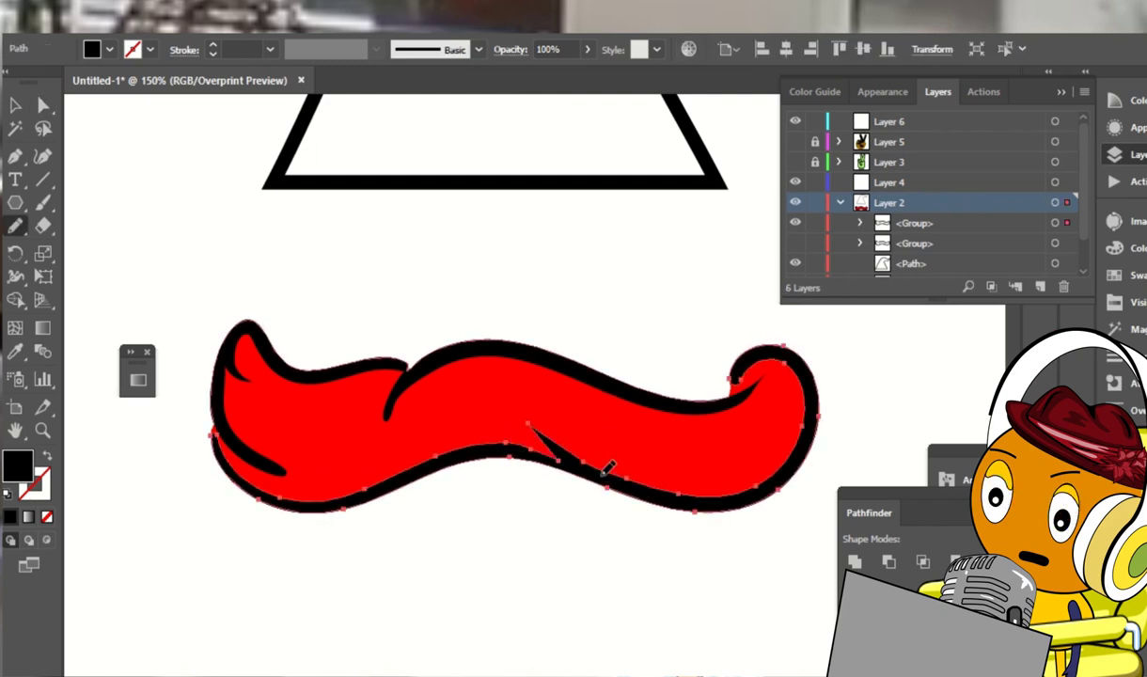
left_click_drag(606, 470, 614, 468)
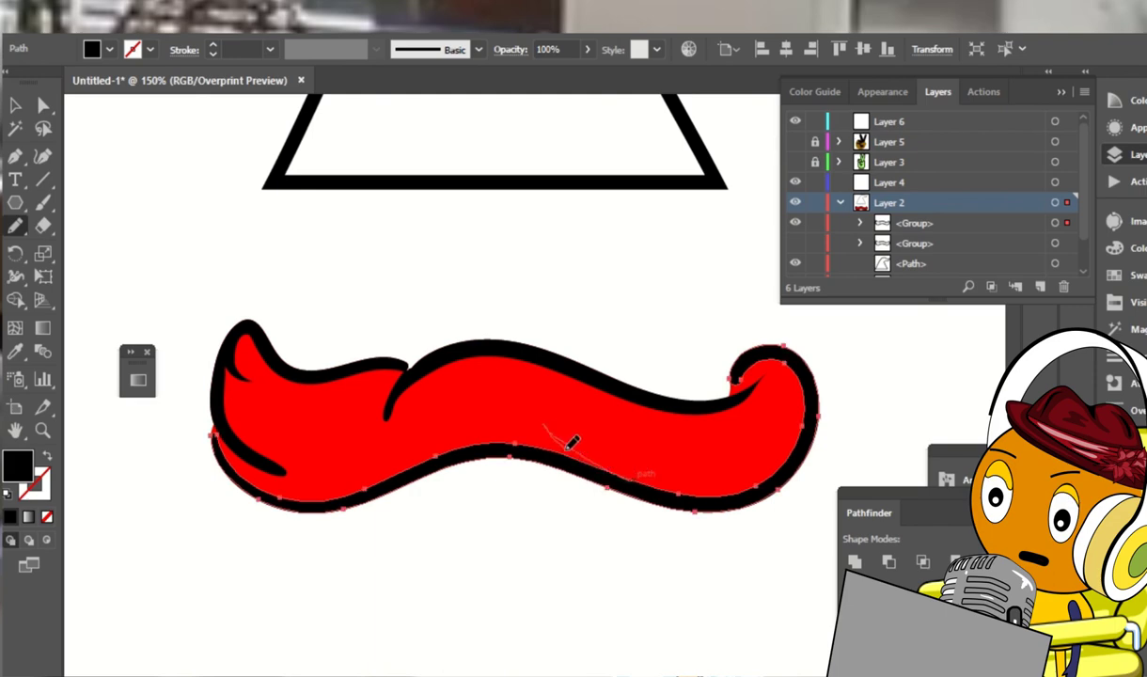
key("a")
left_click(670, 333)
key("ctrl+minus")
key("ctrl+minus")
key("ctrl+minus")
key("ctrl+minus")
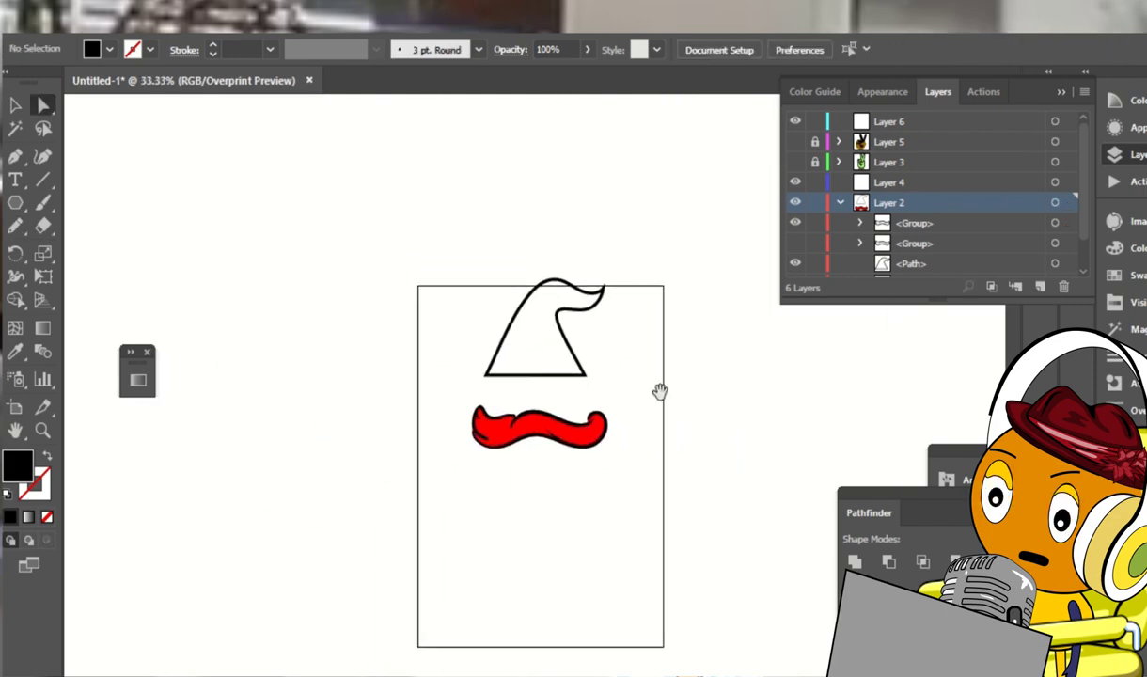
Move the hat down onto the red band and enlarge it
left_click_drag(552, 365, 566, 425)
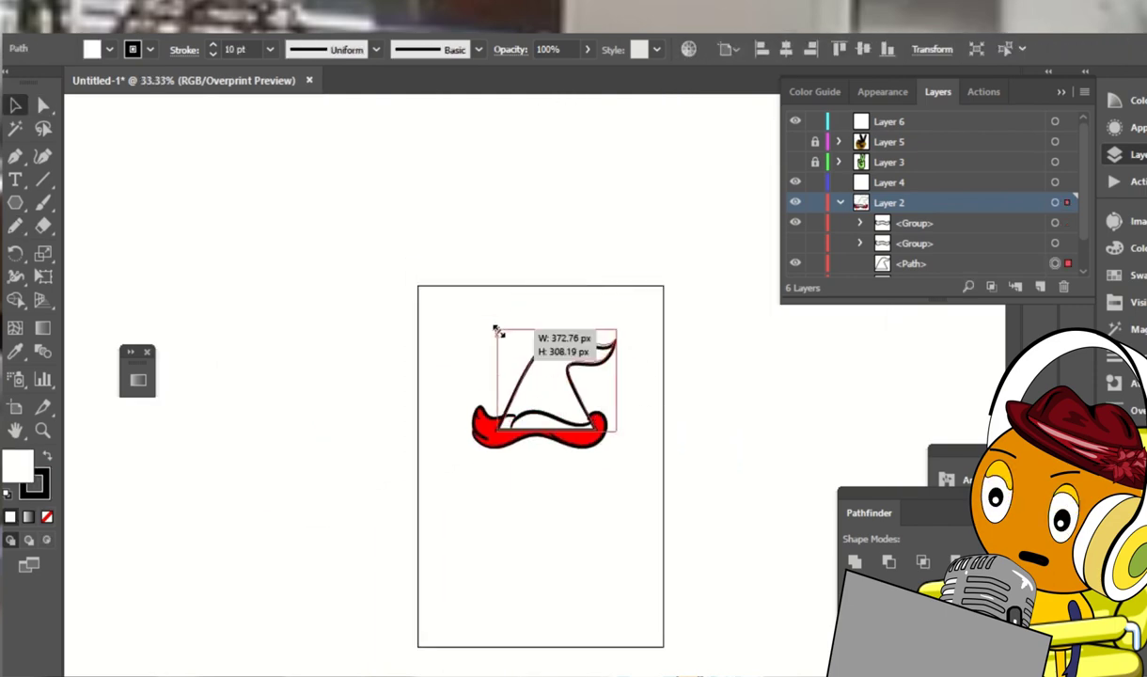
left_click_drag(513, 333, 481, 306)
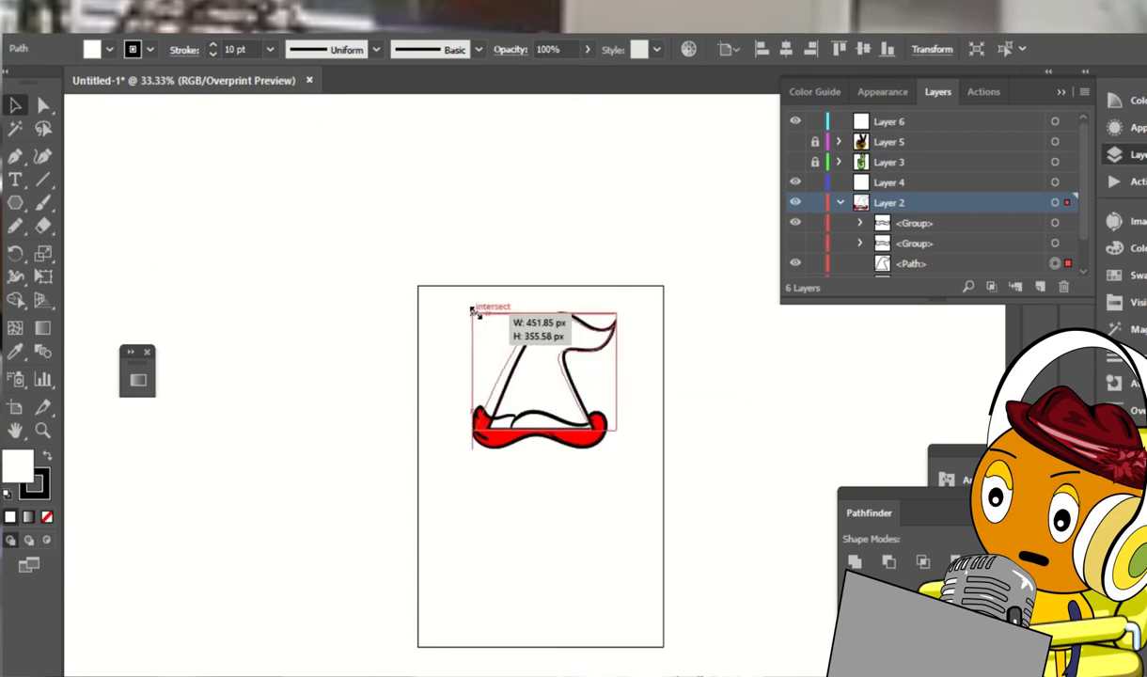
right_click(555, 306)
left_click(564, 366)
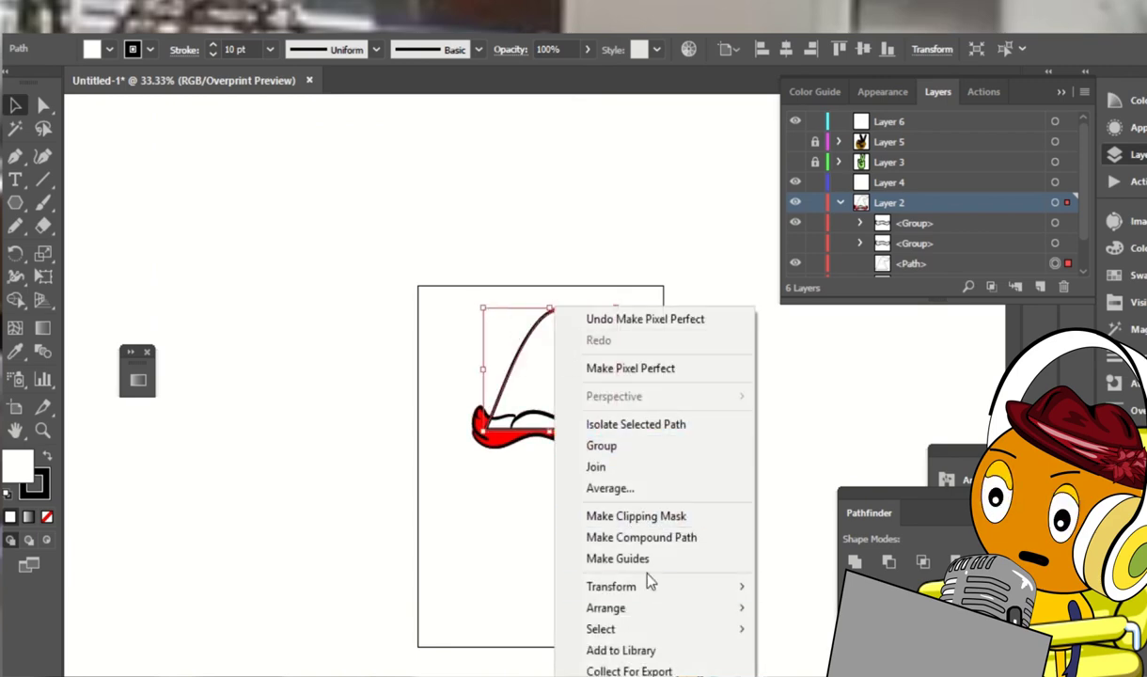
left_click(786, 668)
left_click(792, 414)
Send the hat behind the red brim
key("ctrl+plus")
key("ctrl+plus")
key("ctrl+plus")
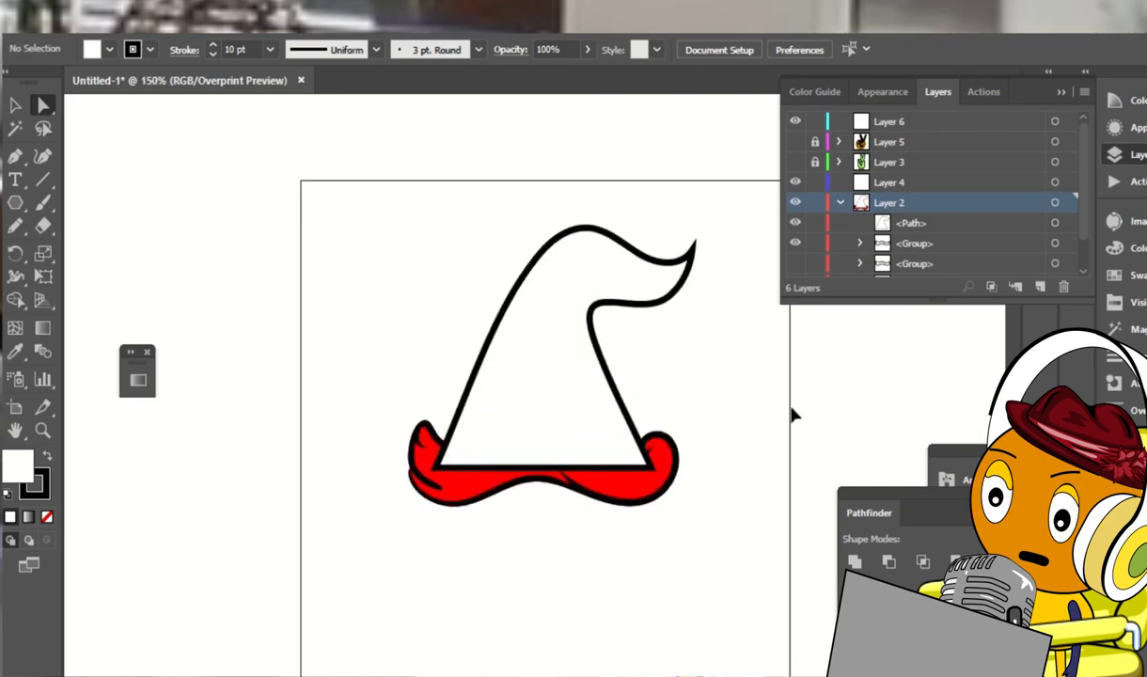
key("ctrl+plus")
key("ctrl+plus")
key("ctrl+plus")
right_click(616, 402)
left_click(875, 383)
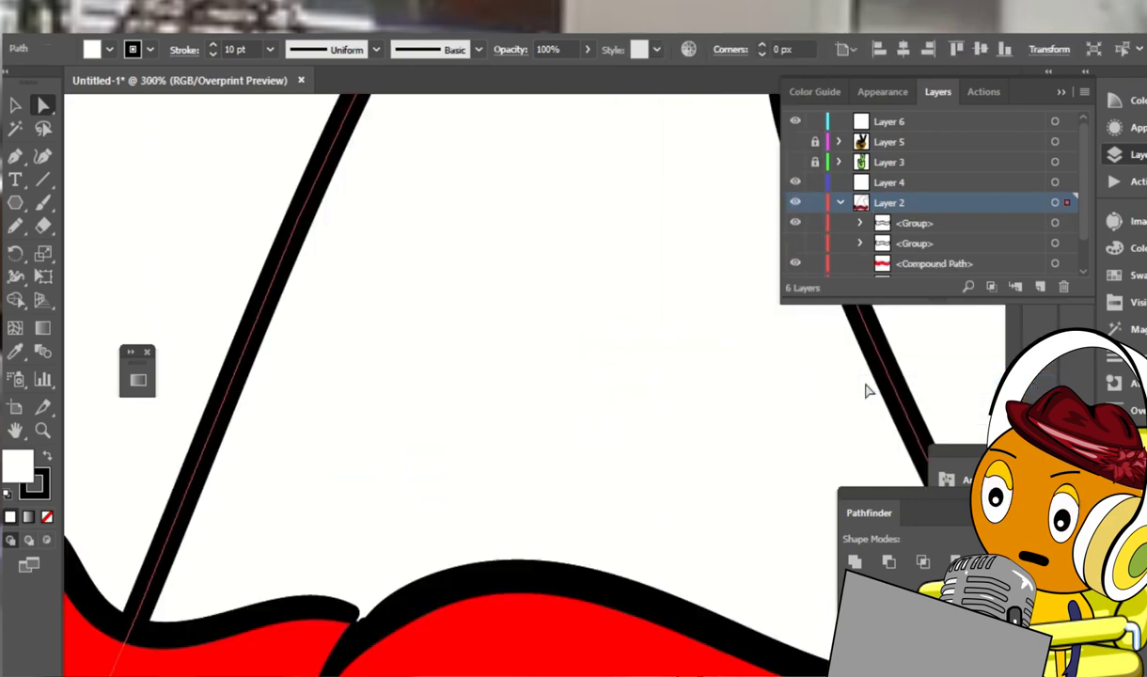
key("ctrl+minus")
key("ctrl+minus")
key("ctrl+minus")
Retrace the hat's left edge and align its stroke to the outside
key("n")
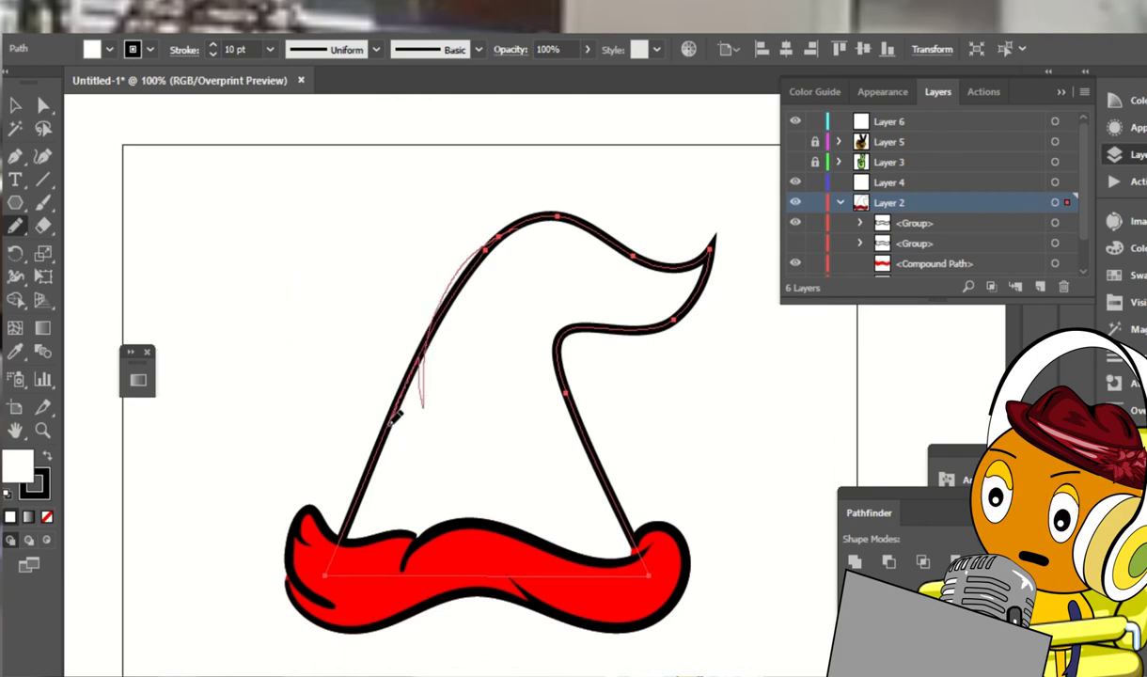
left_click_drag(440, 302, 334, 580)
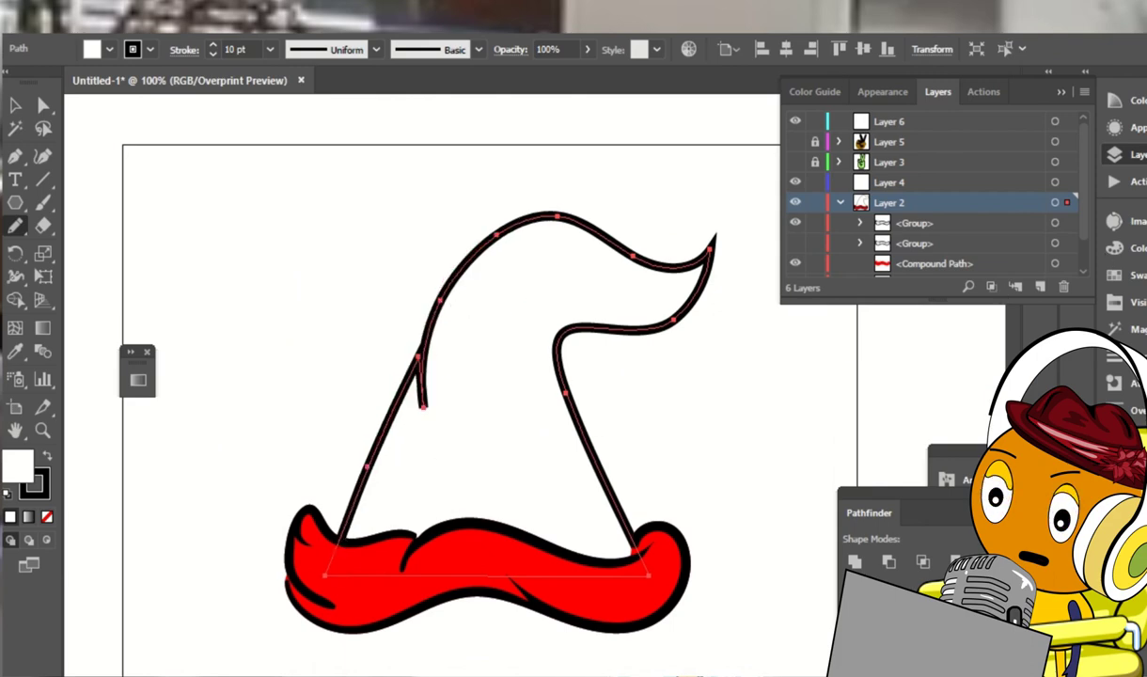
left_click(1114, 220)
left_click(1114, 274)
left_click(1114, 357)
left_click(994, 319)
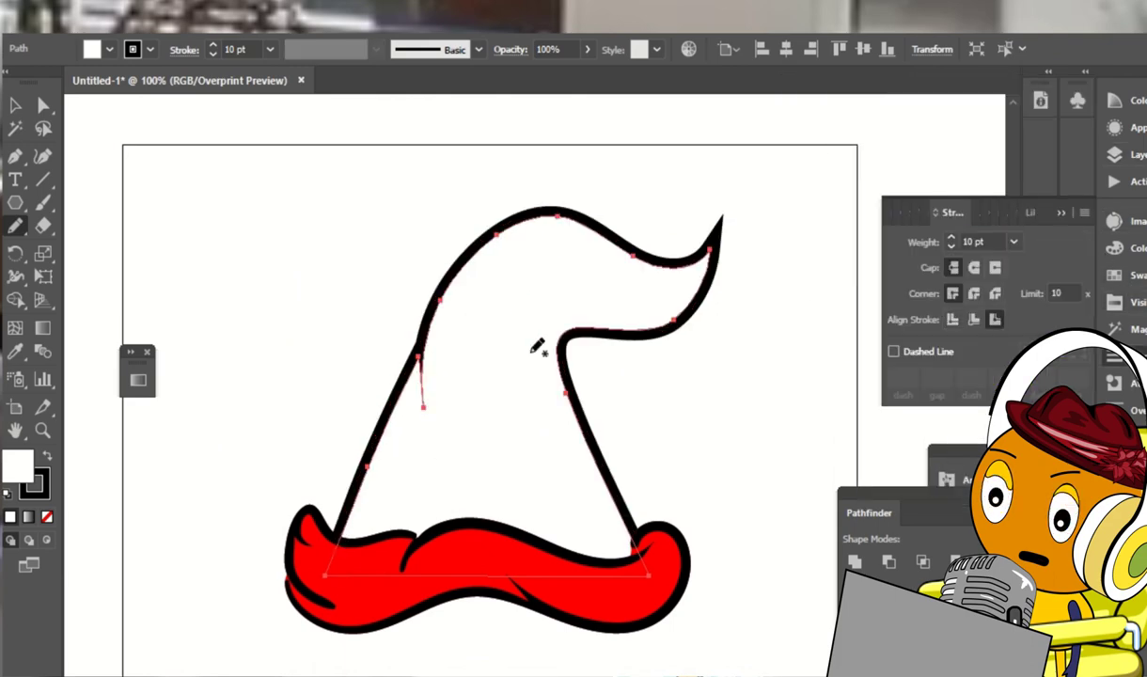
mouse_move(413, 318)
left_mouse_down()
mouse_move(357, 515)
mouse_move(386, 527)
mouse_move(360, 533)
left_mouse_up()
key("ctrl+z")
Redraw the hat's right edge
mouse_move(525, 285)
left_mouse_down()
mouse_move(499, 245)
mouse_move(598, 278)
left_mouse_up()
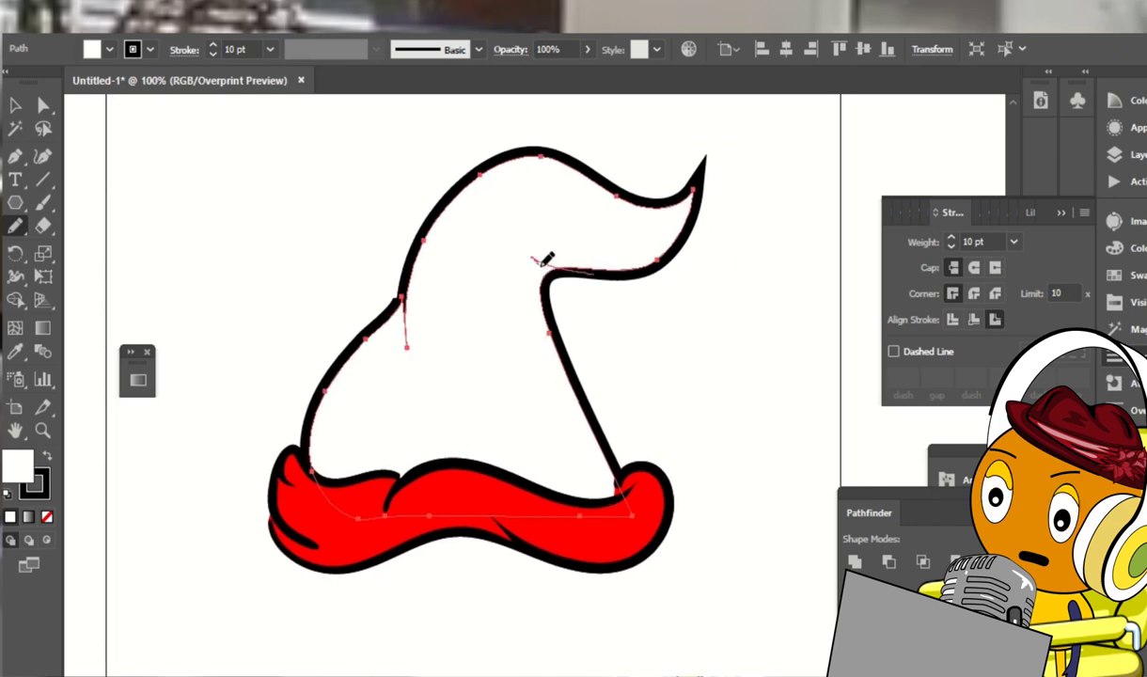
left_click_drag(687, 314, 665, 339)
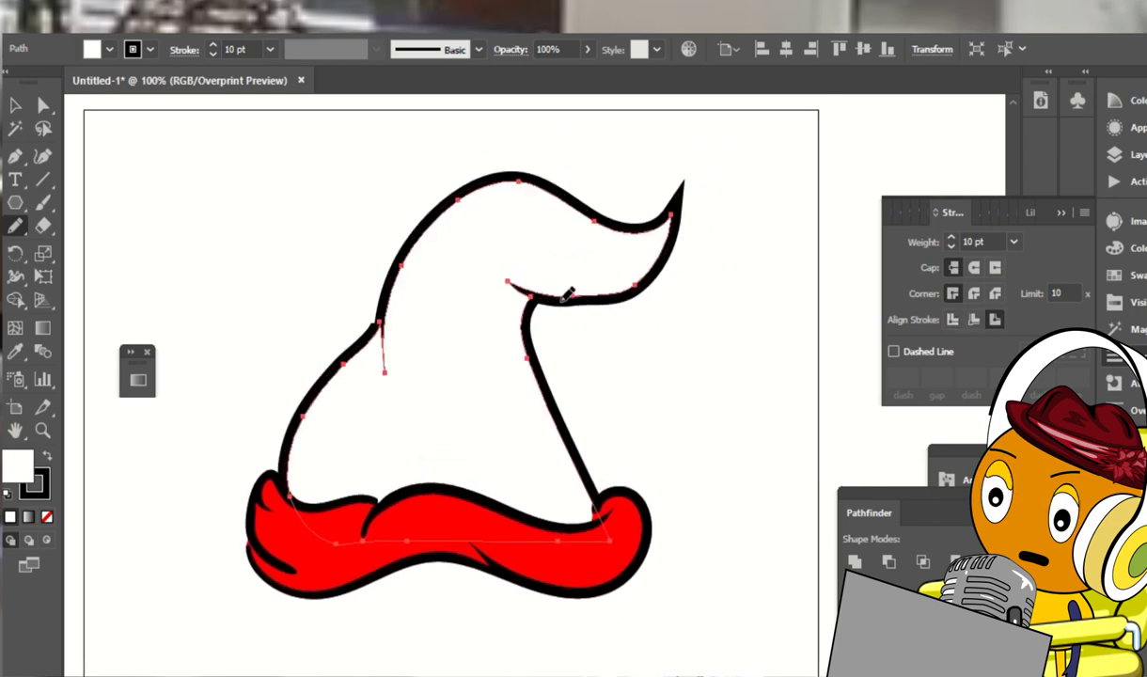
scroll(591, 238, "down", 3)
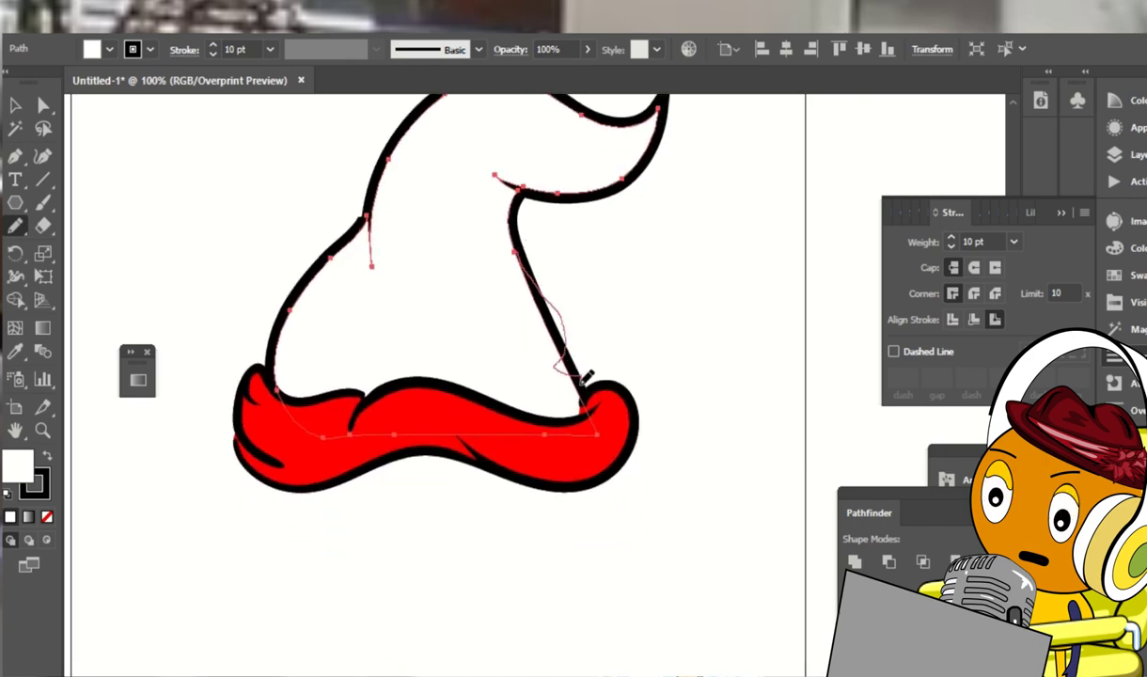
left_click_drag(584, 376, 606, 410)
left_click_drag(634, 244, 644, 392)
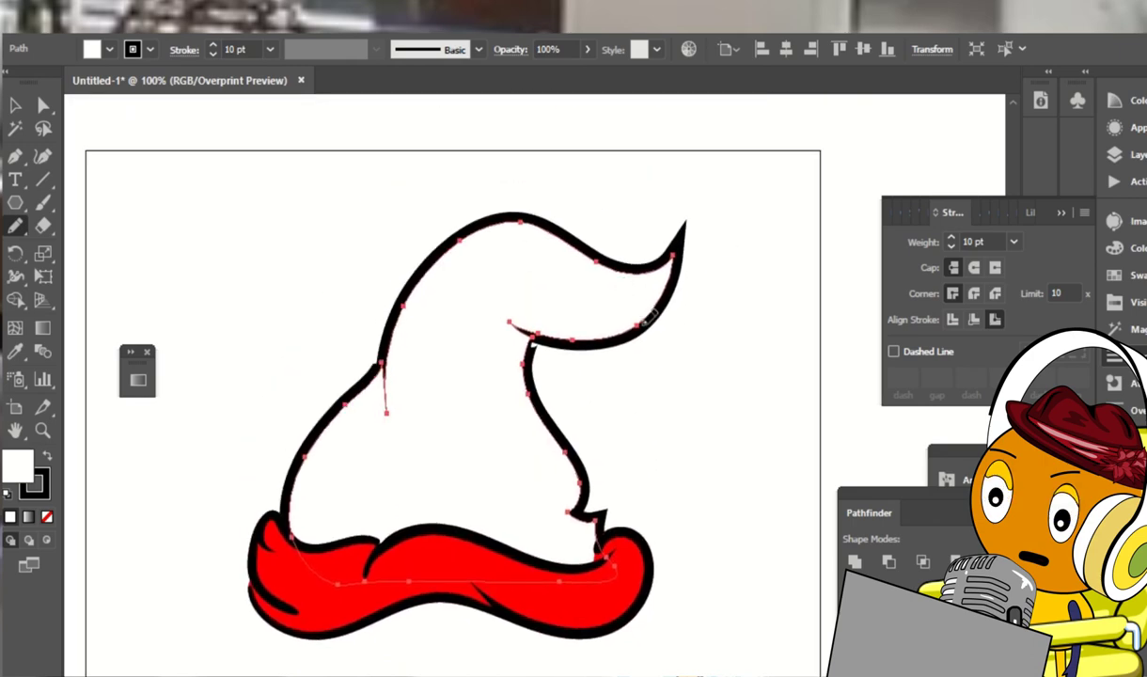
left_click_drag(406, 294, 467, 353)
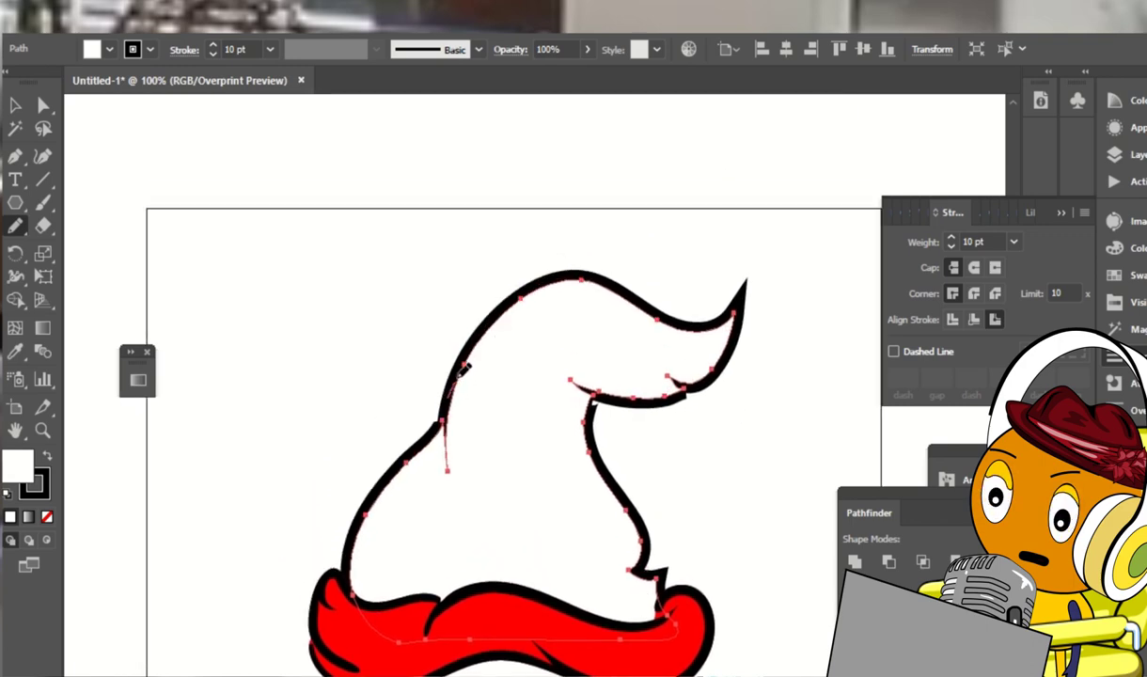
Redraw the hat's upper-left and left outline as a smooth curve
mouse_move(580, 272)
left_mouse_down()
mouse_move(468, 362)
mouse_move(633, 271)
left_mouse_up()
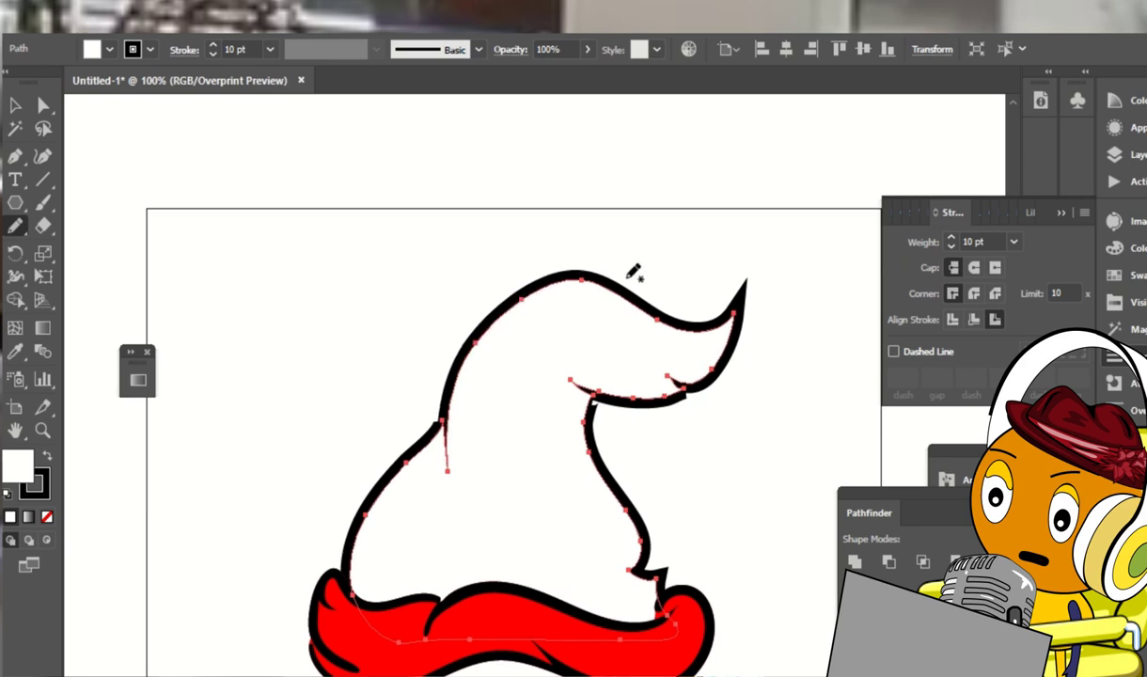
left_click_drag(443, 327, 507, 256)
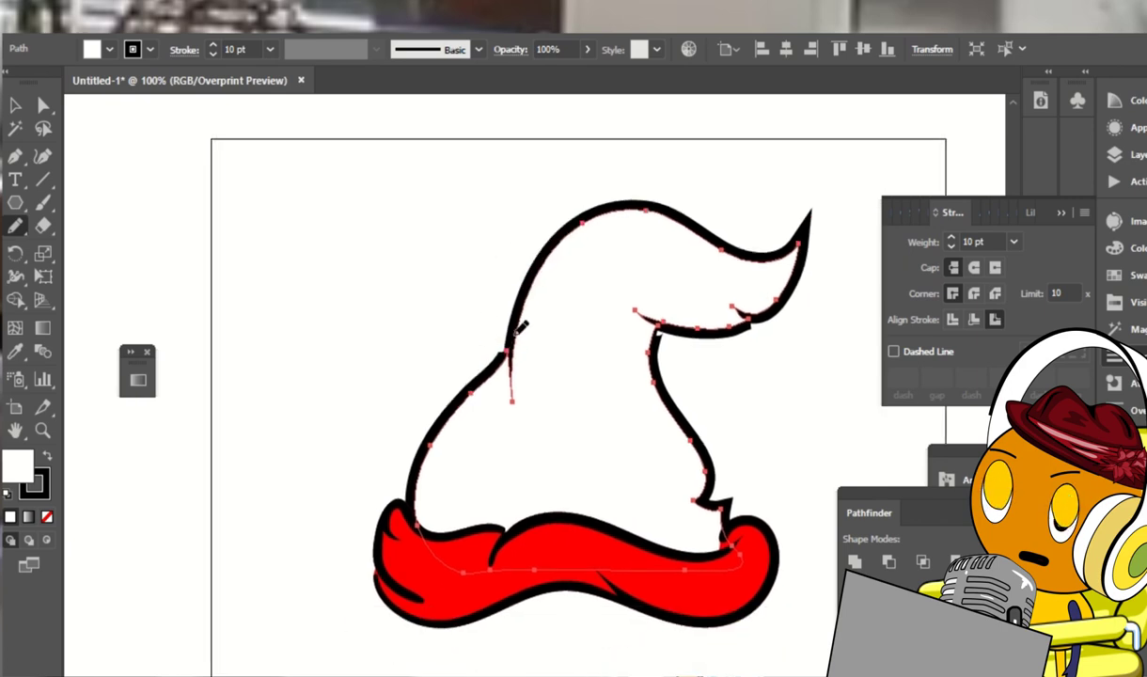
left_click_drag(425, 518, 423, 519)
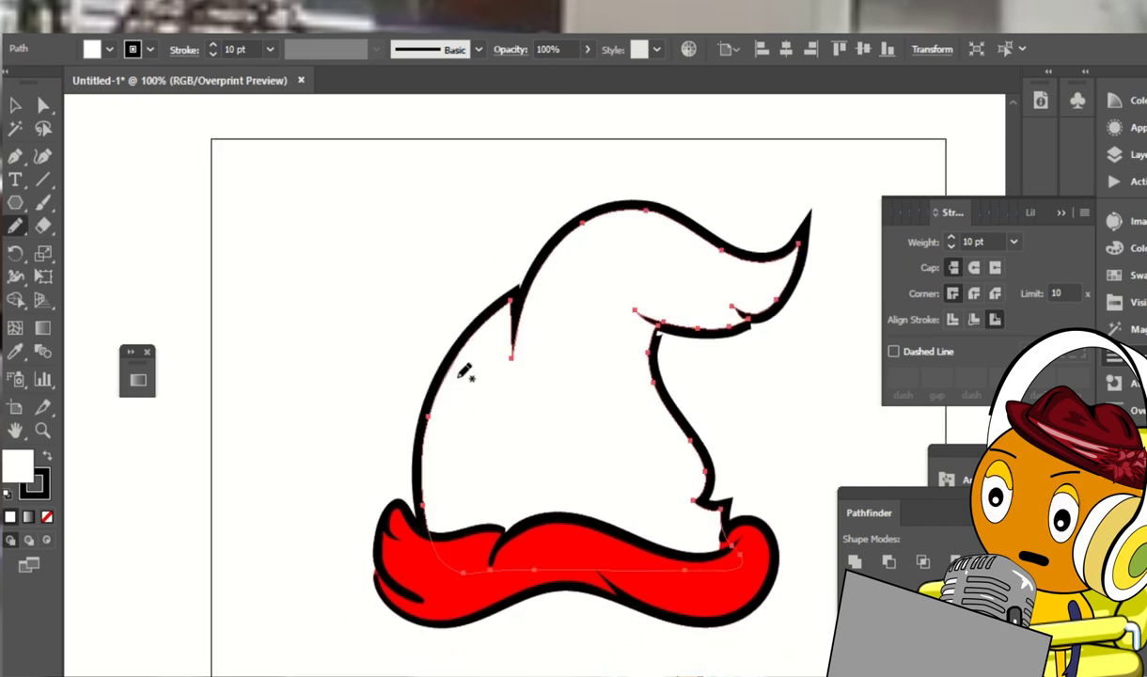
left_click_drag(443, 353, 468, 318)
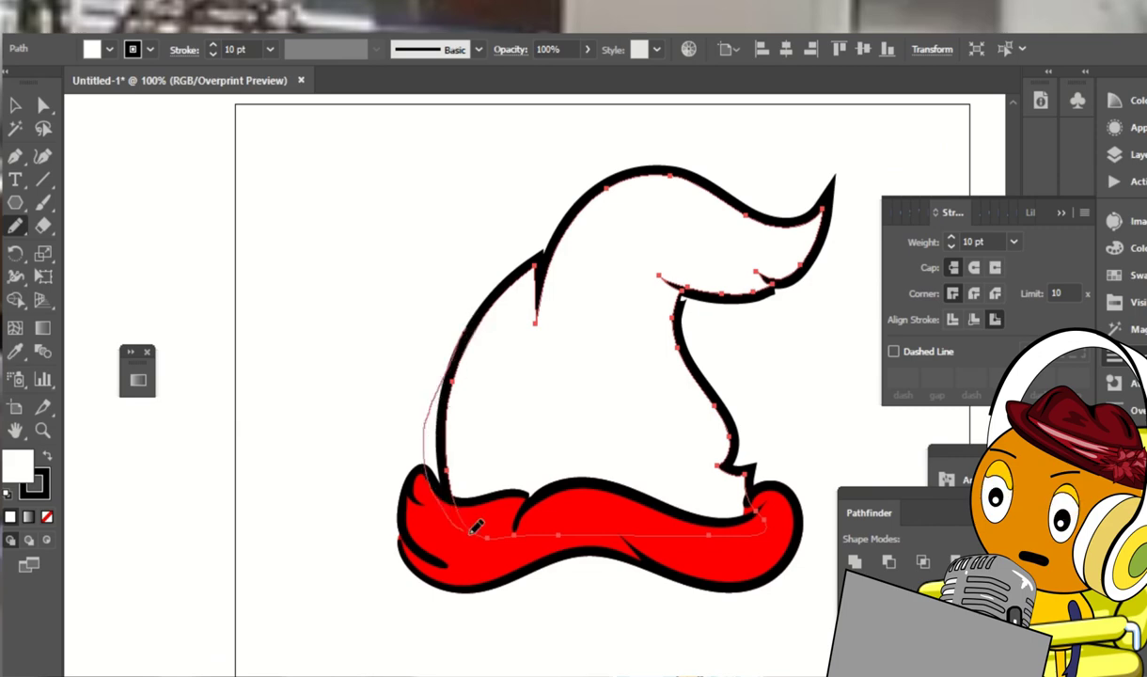
left_click_drag(472, 531, 424, 508)
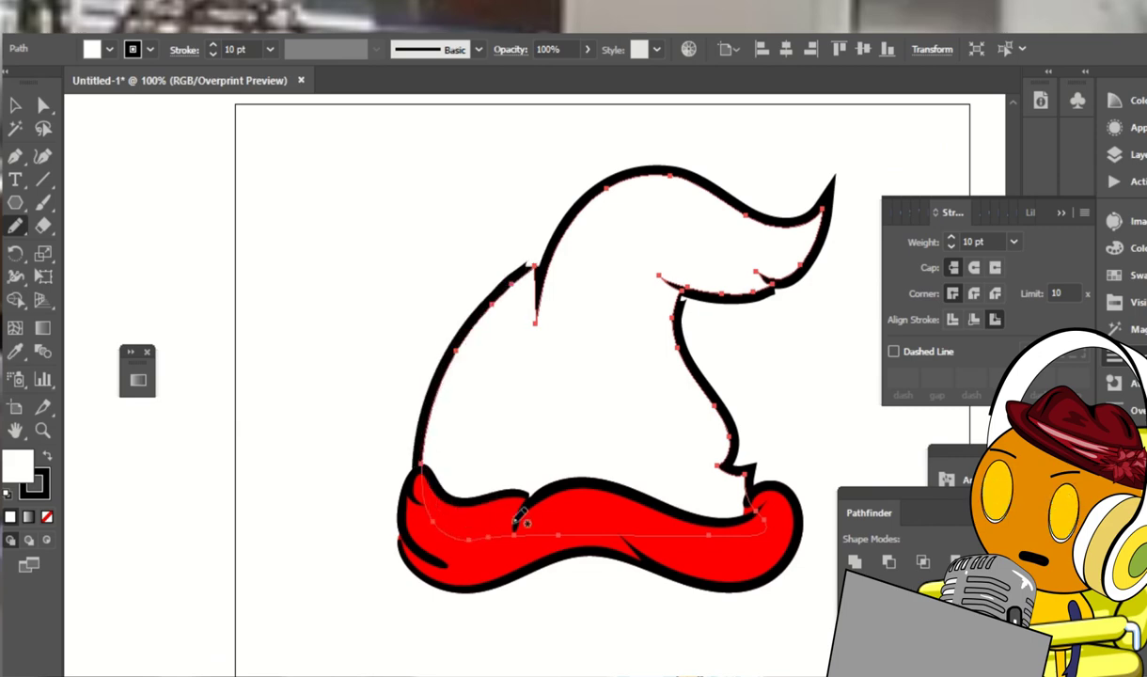
scroll(627, 355, "right", 5)
scroll(553, 298, "down", 2)
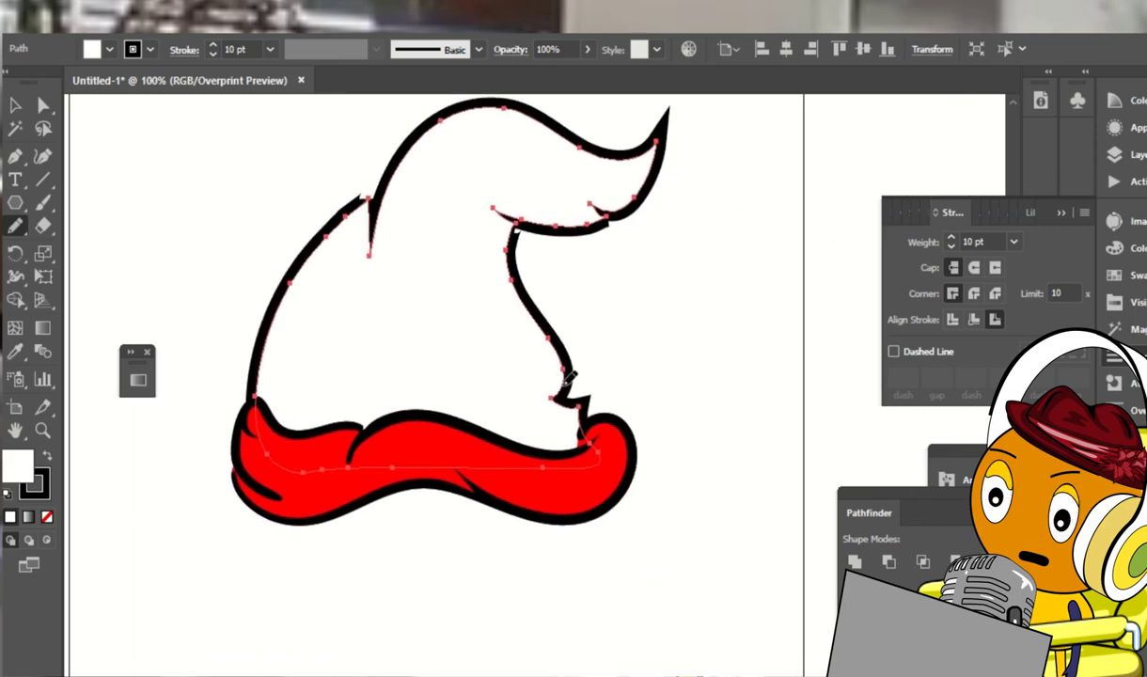
key("a")
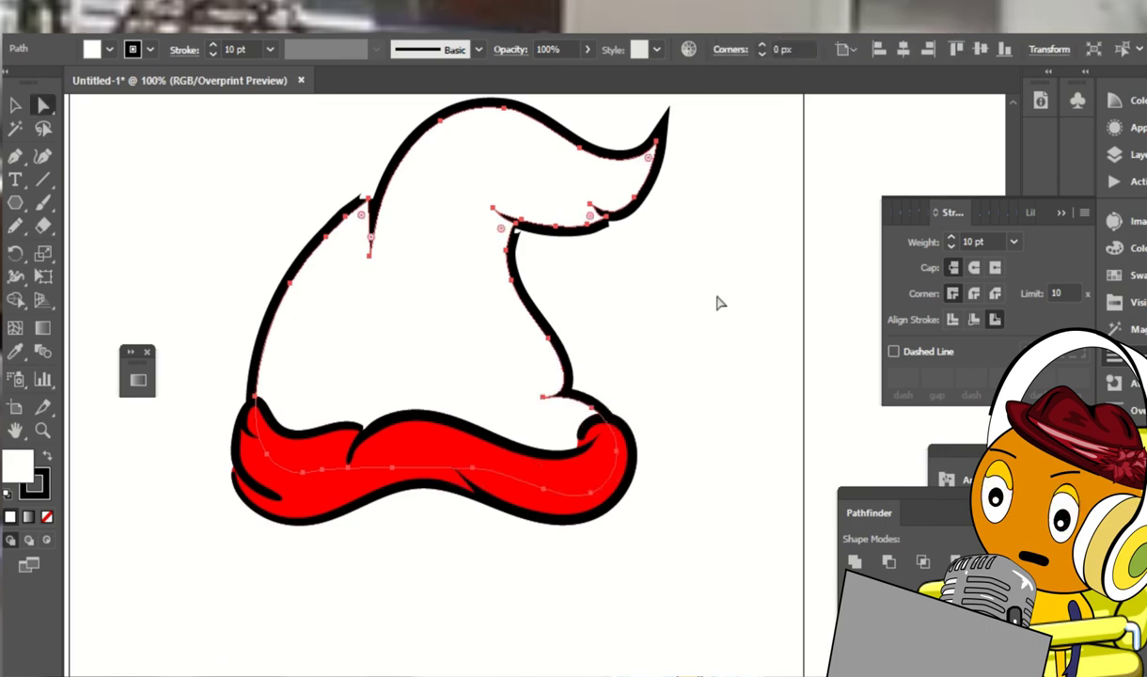
left_click(724, 306)
key("ctrl+minus")
key("ctrl+minus")
Lock Layer 2 and make Layer 4 the active layer beside the hat
left_click_drag(701, 430, 769, 411)
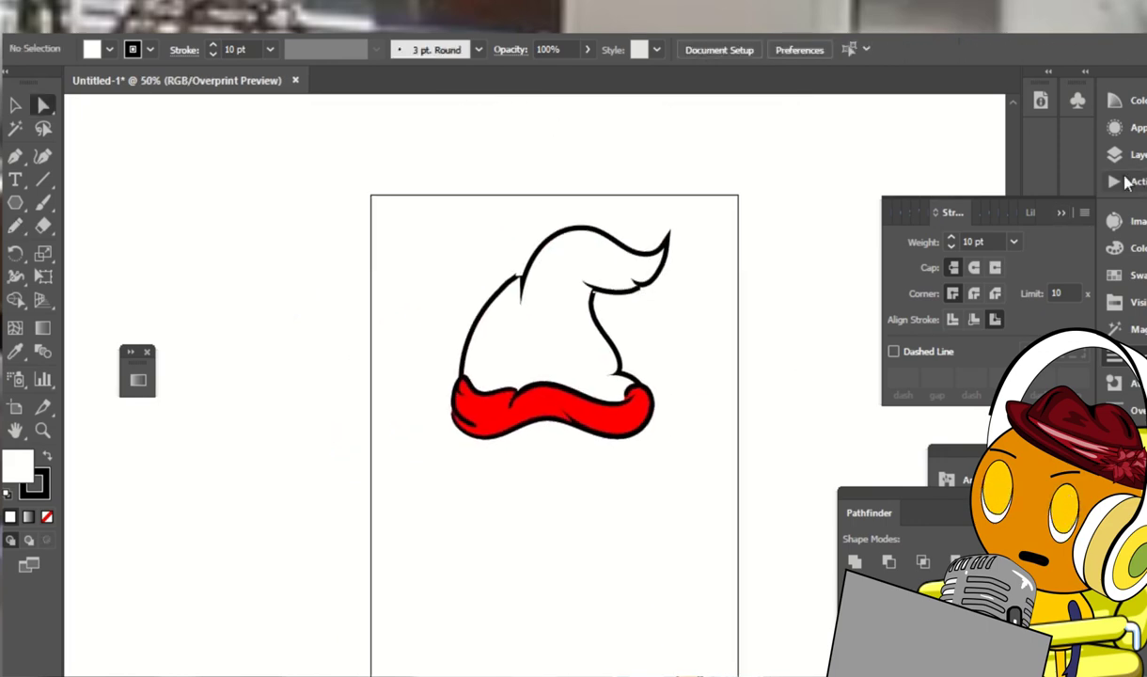
left_click(1115, 154)
left_click(839, 203)
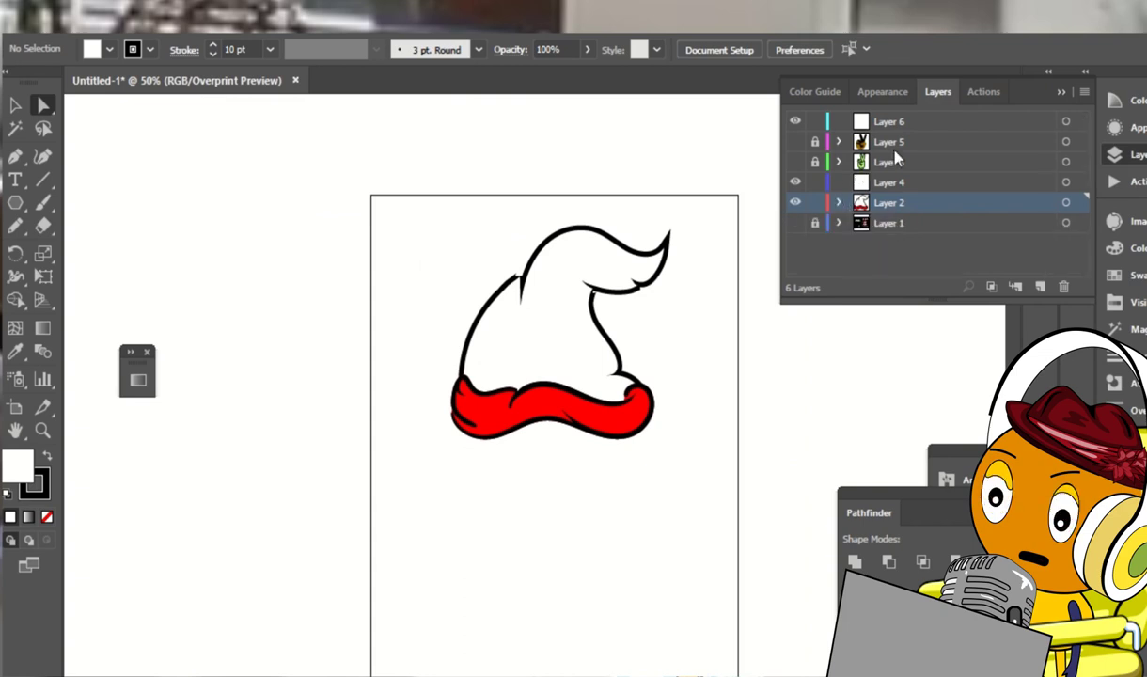
left_click(888, 121)
left_click(815, 202)
left_click(888, 182)
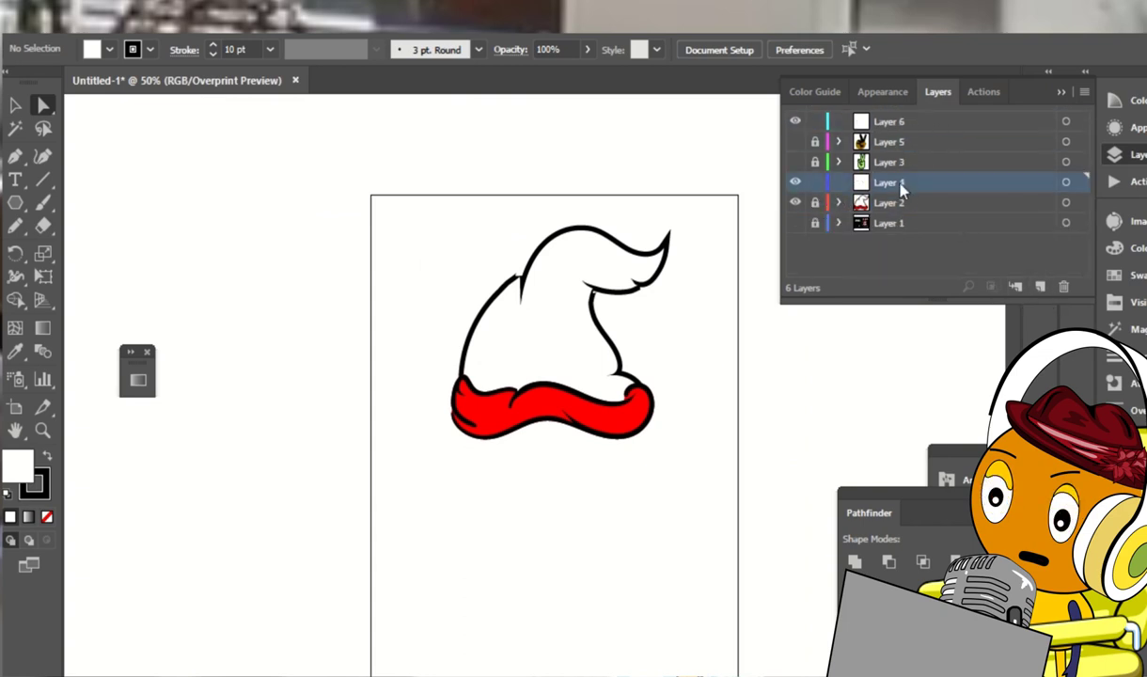
left_click_drag(407, 361, 619, 361)
left_click(1060, 91)
Zoom onto the empty artboard and set the Paintbrush to a 10 pt black stroke
left_click_drag(519, 340, 561, 339)
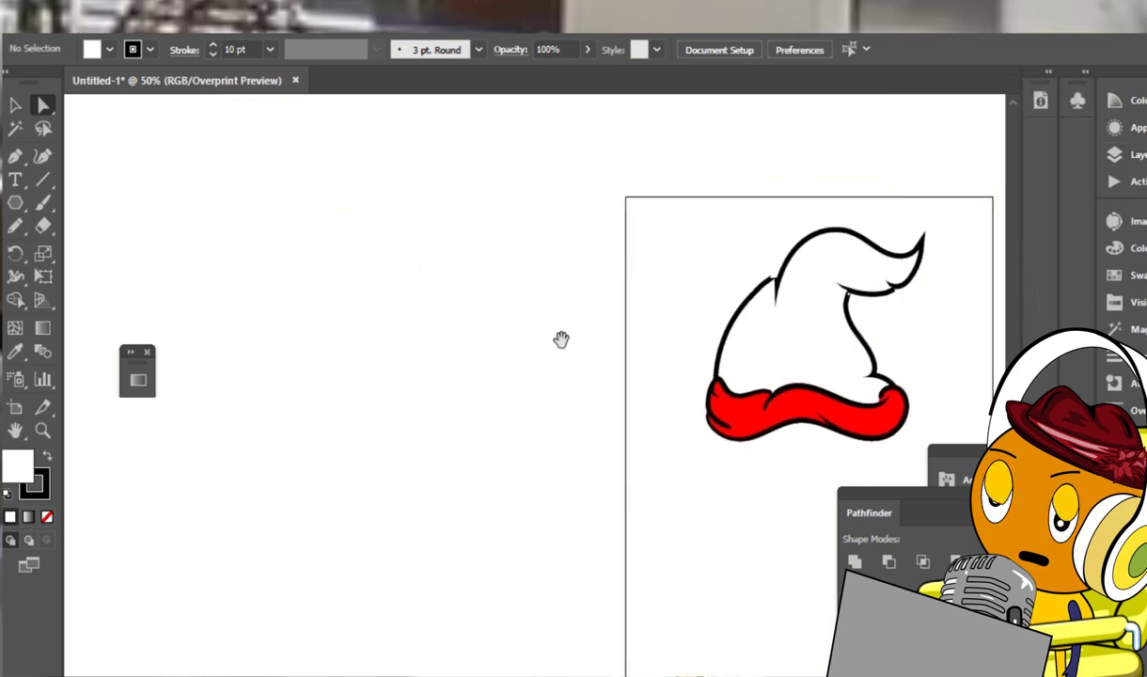
key("ctrl+plus")
left_click(413, 55)
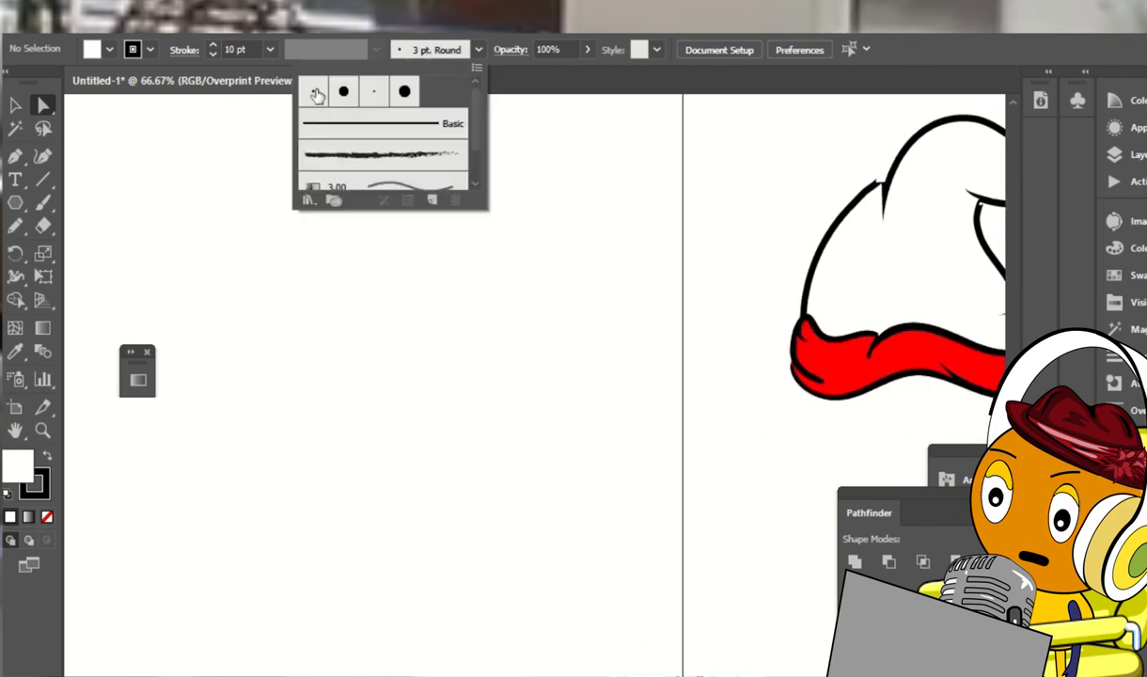
left_click(270, 49)
left_click(307, 318)
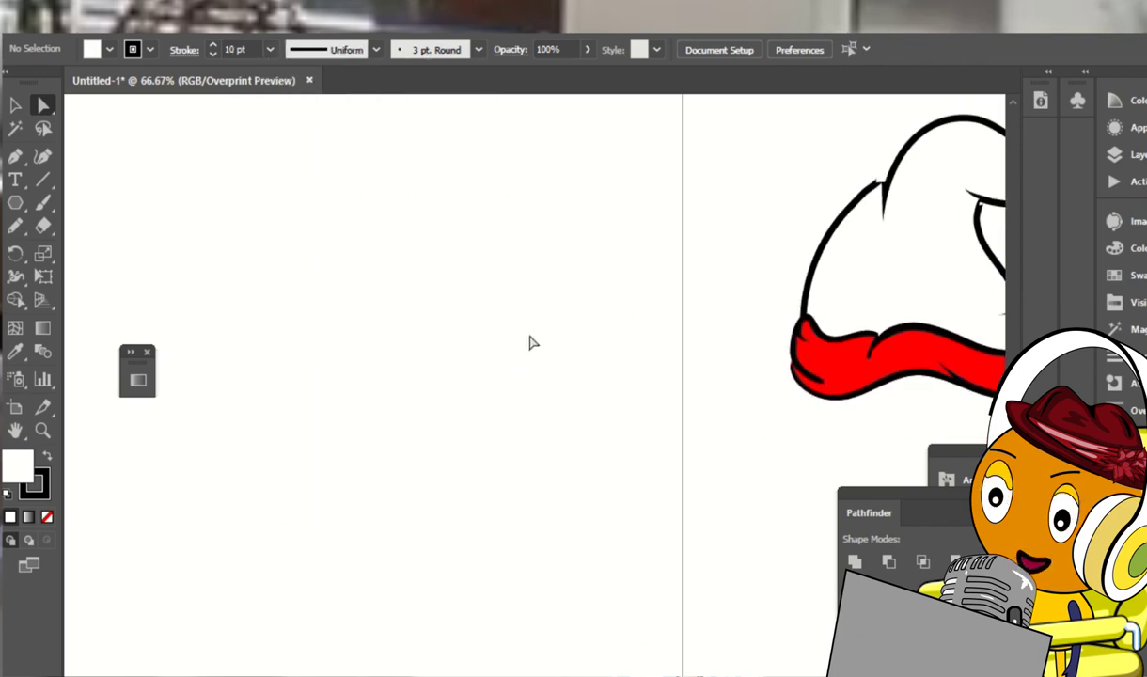
key("b")
Brush thick black V-shaped fingers and folded fingers, then check their paths in Layer 4
left_click_drag(468, 272, 460, 324)
key("ctrl+z")
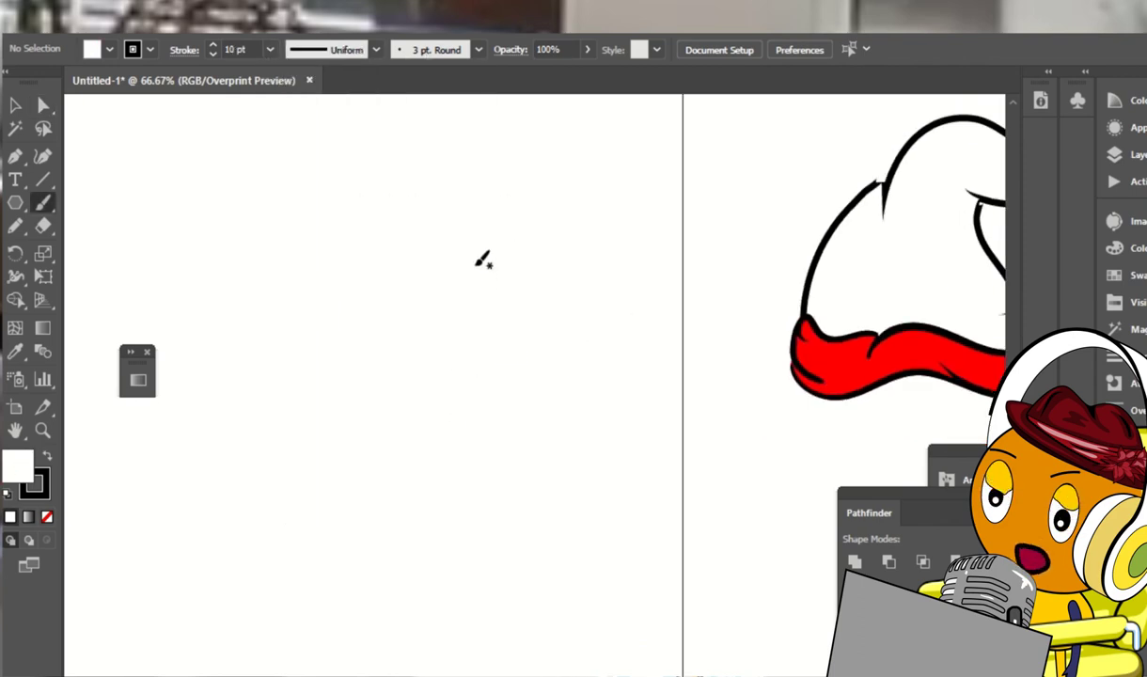
left_click_drag(470, 273, 450, 422)
key("ctrl+z")
mouse_move(471, 265)
left_mouse_down()
mouse_move(456, 415)
mouse_move(459, 348)
mouse_move(450, 390)
left_mouse_up()
key("ctrl+z")
left_click_drag(415, 258, 448, 387)
left_click_drag(392, 307, 448, 389)
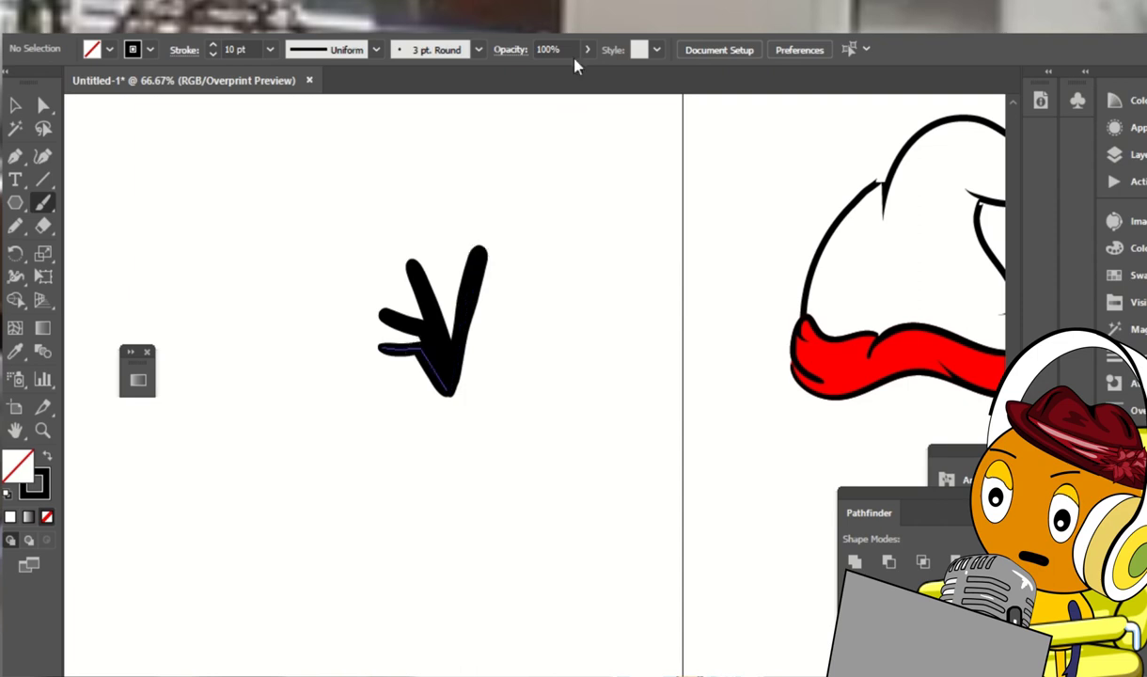
key("F7")
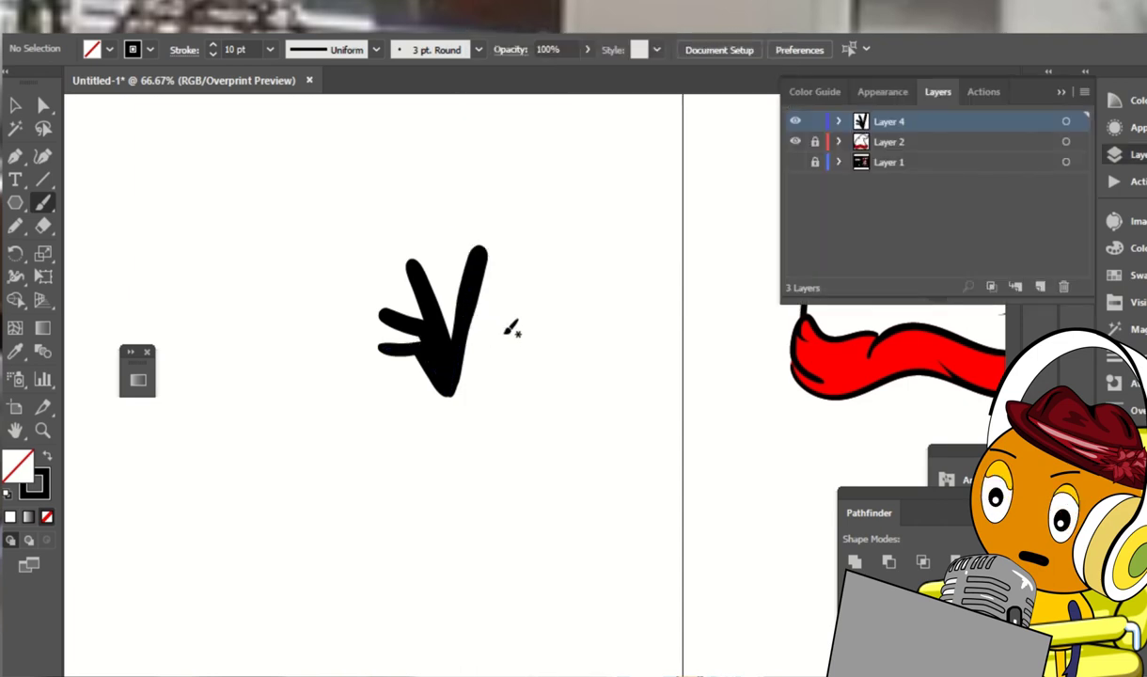
left_click(839, 122)
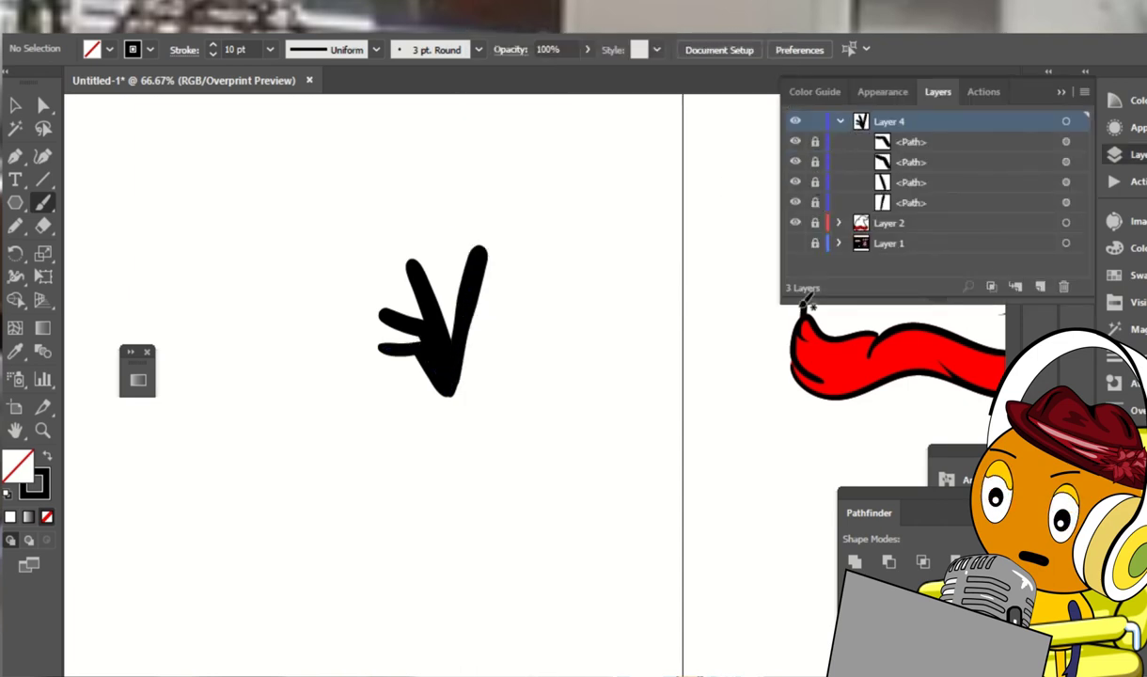
Paint a magenta patch where the fingers meet
left_click(1114, 247)
left_click(1114, 274)
left_click(988, 273)
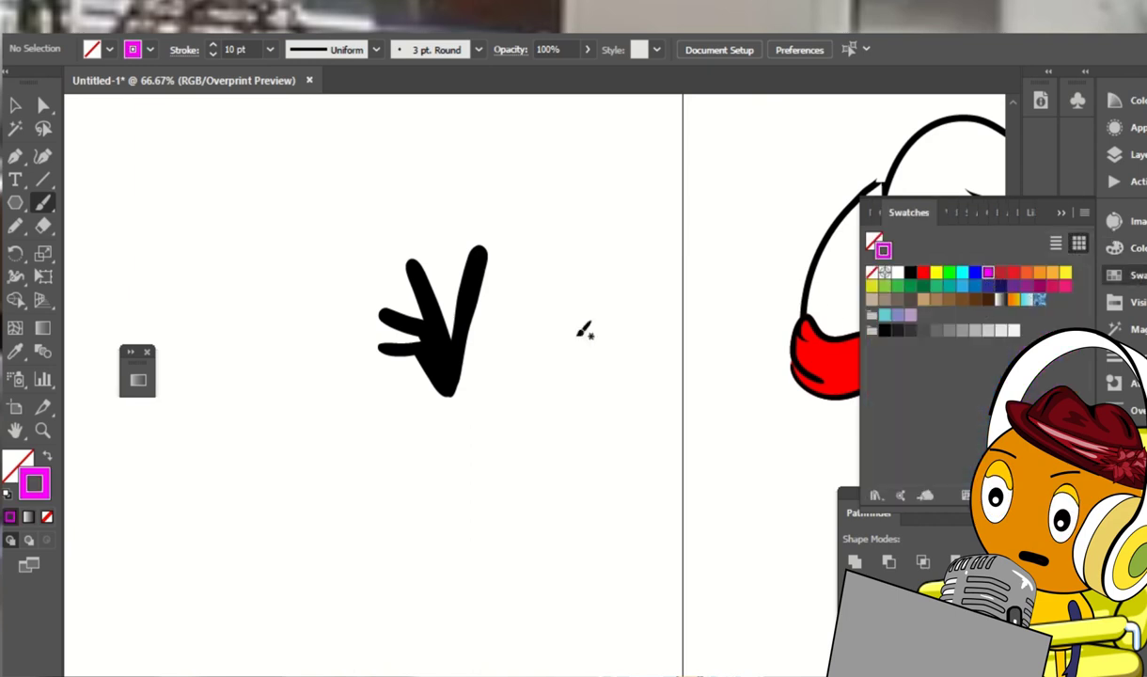
left_click_drag(437, 348, 448, 344)
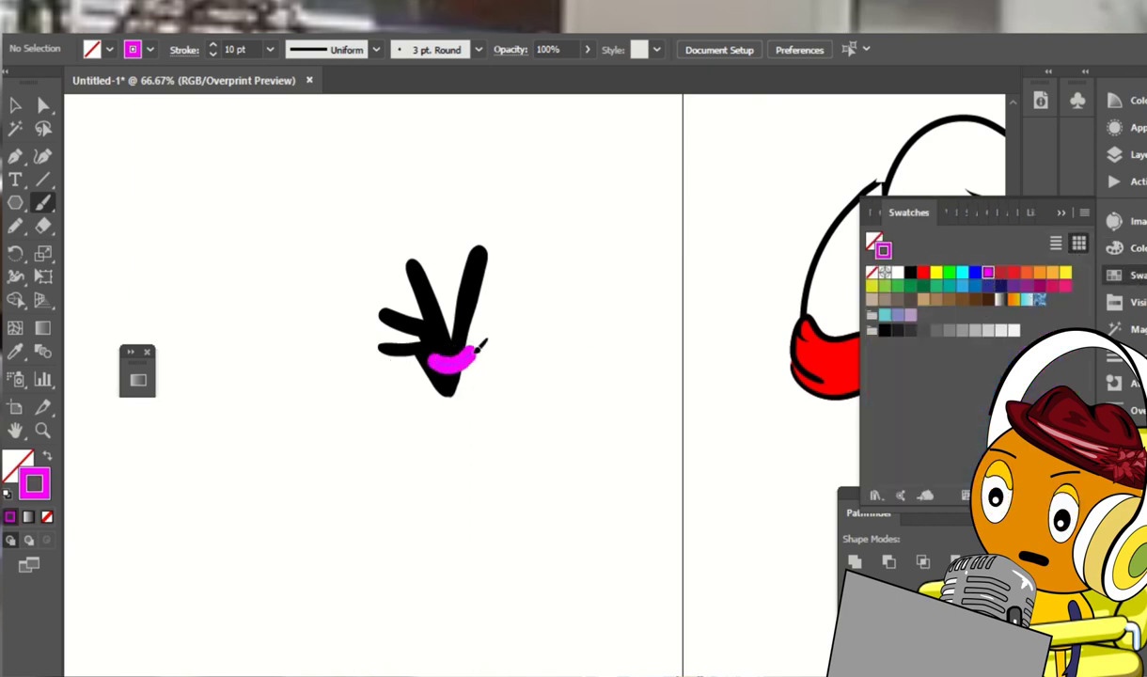
Expand the magenta strokes' appearance and unite them into one shape
left_click(1133, 158)
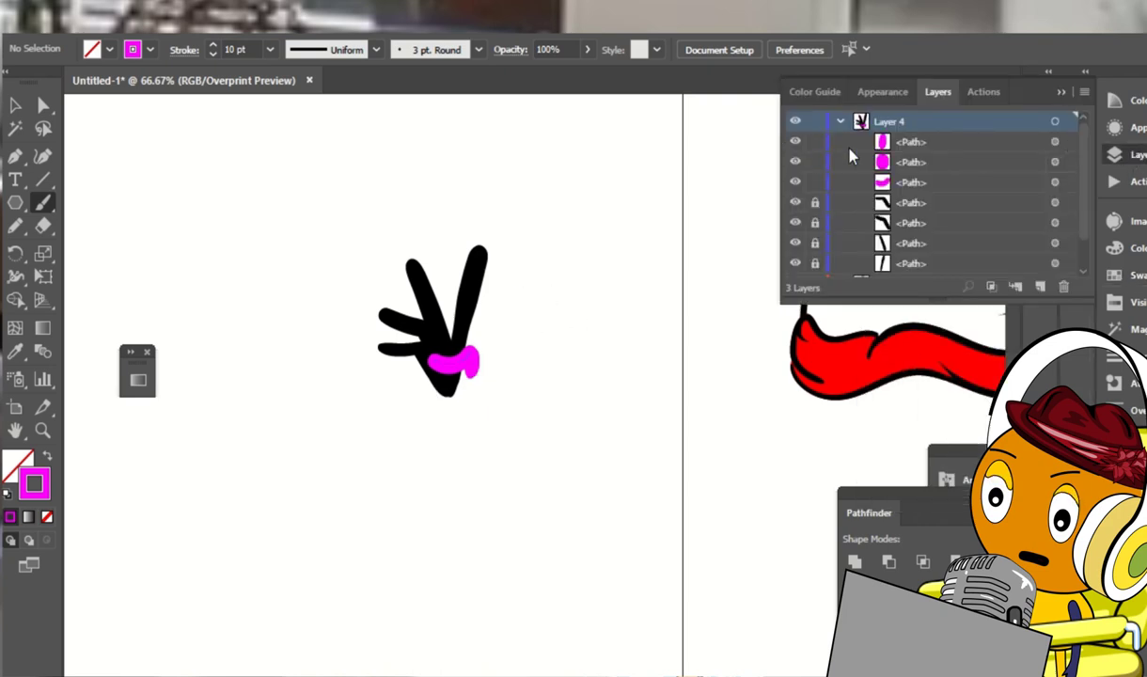
key("v")
left_click_drag(532, 304, 403, 410)
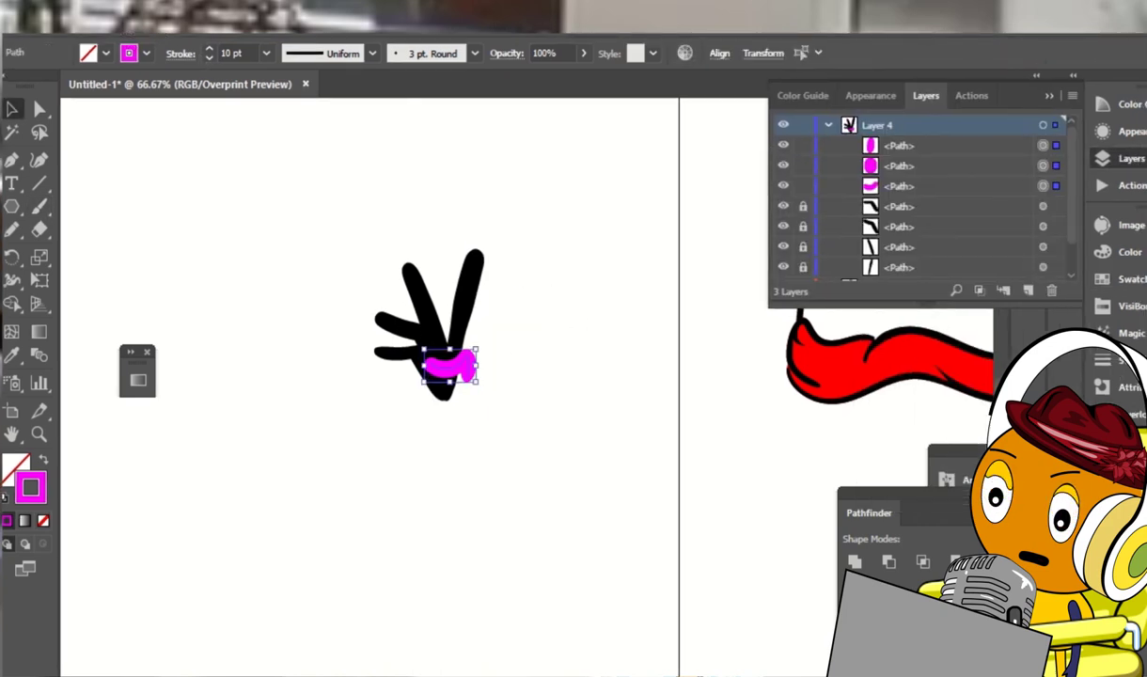
left_click(163, 19)
left_click(179, 223)
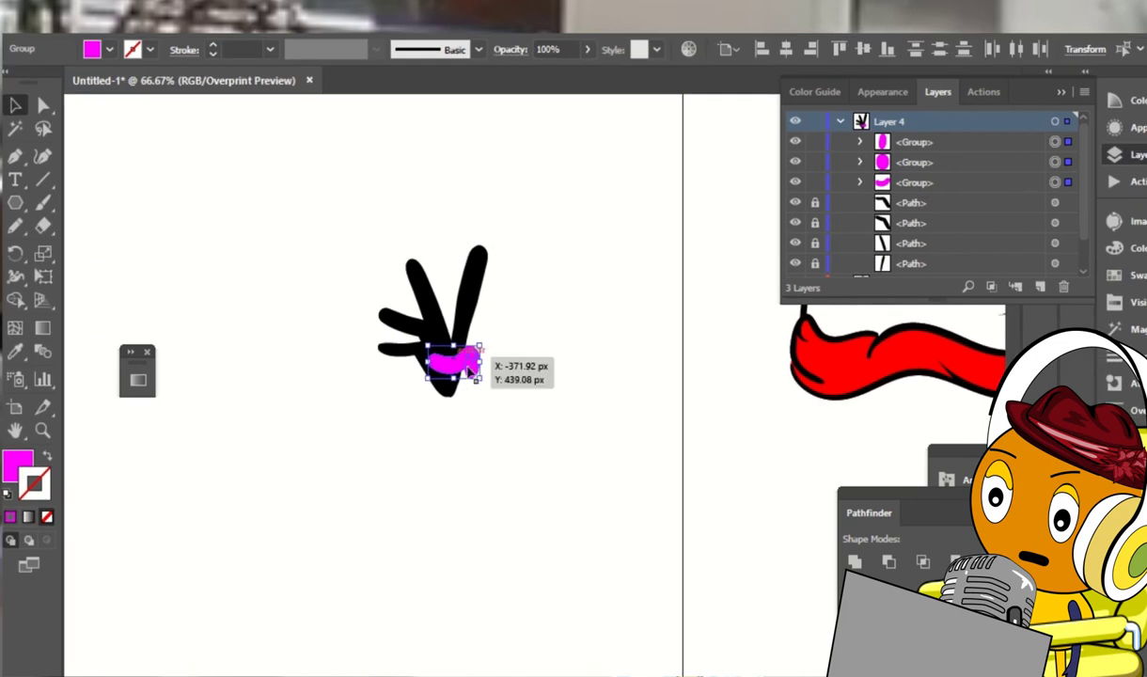
left_click(854, 561)
key("ctrl+shift+a")
Make red the Paintbrush stroke colour, sampling the black stroke's weight
key("b")
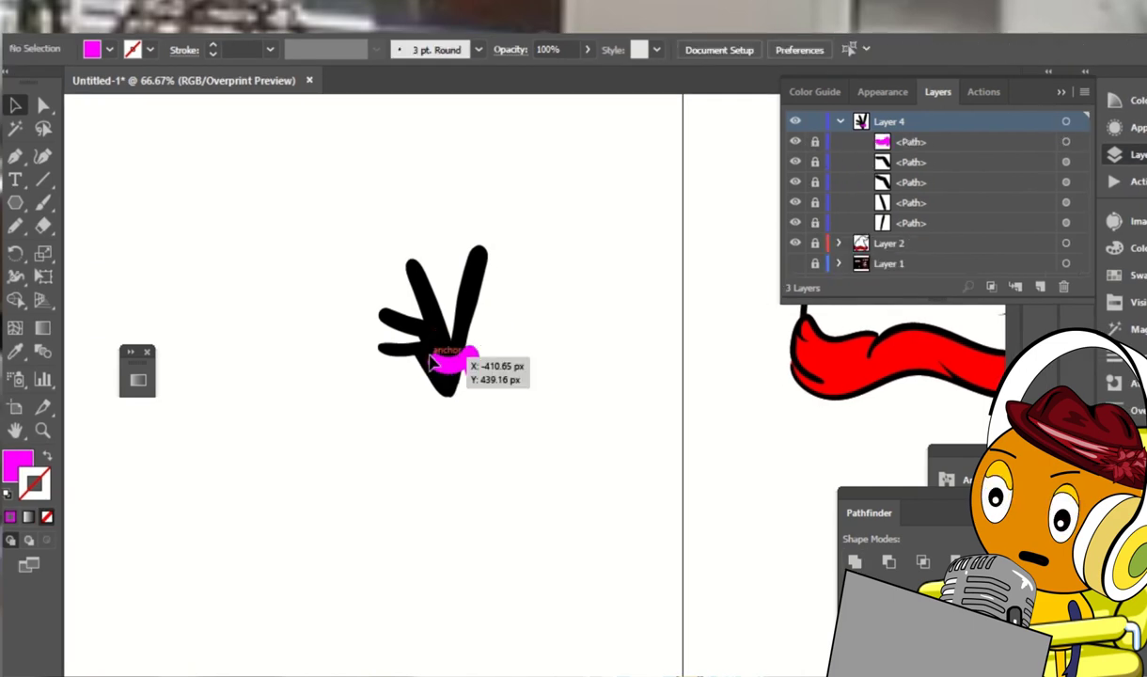
left_click(45, 455)
left_click(1114, 274)
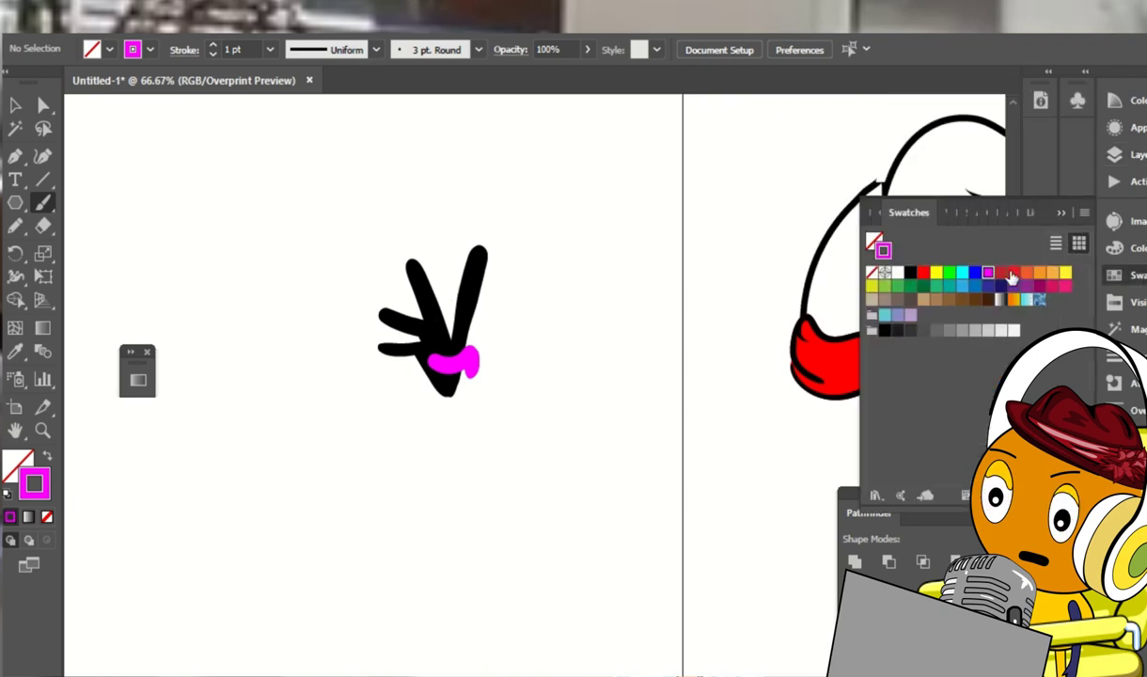
left_click(1013, 272)
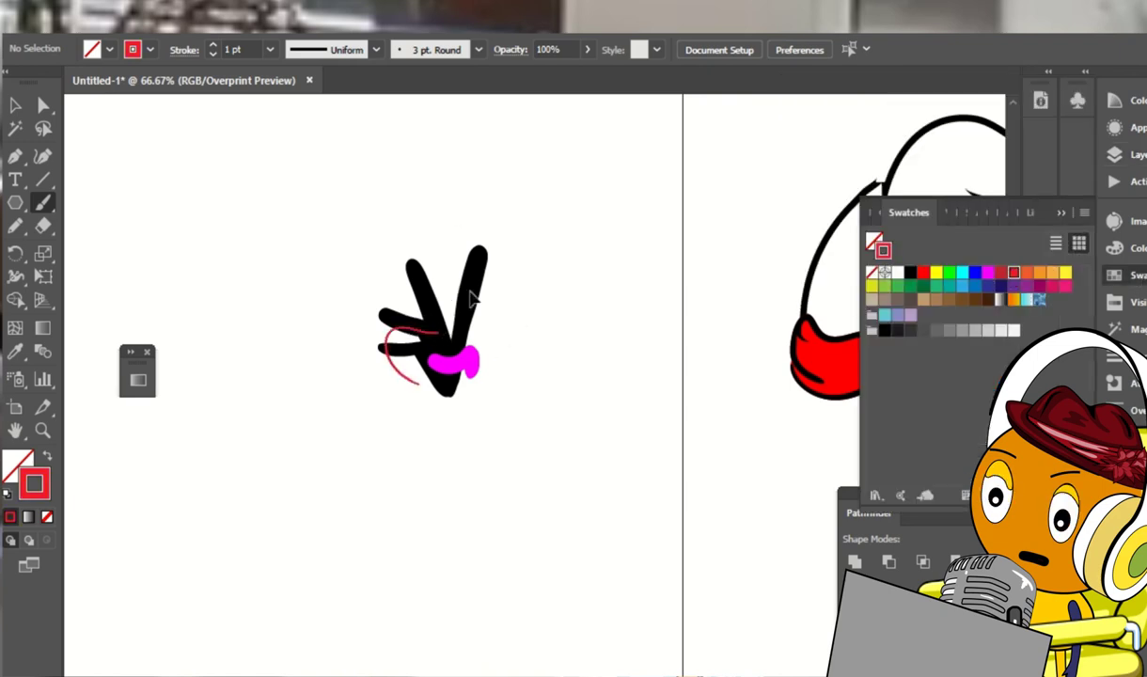
key("ctrl+z")
key("i")
left_click(478, 257)
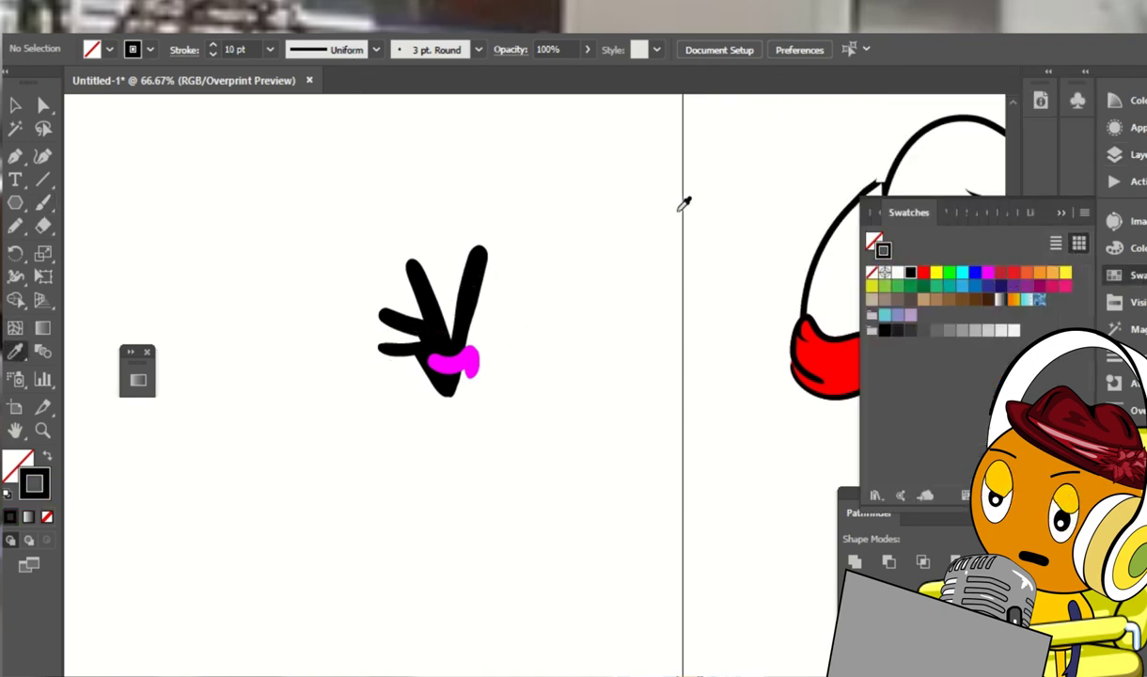
left_click(922, 273)
Set the Paintbrush stroke weight to 9 pt
key("b")
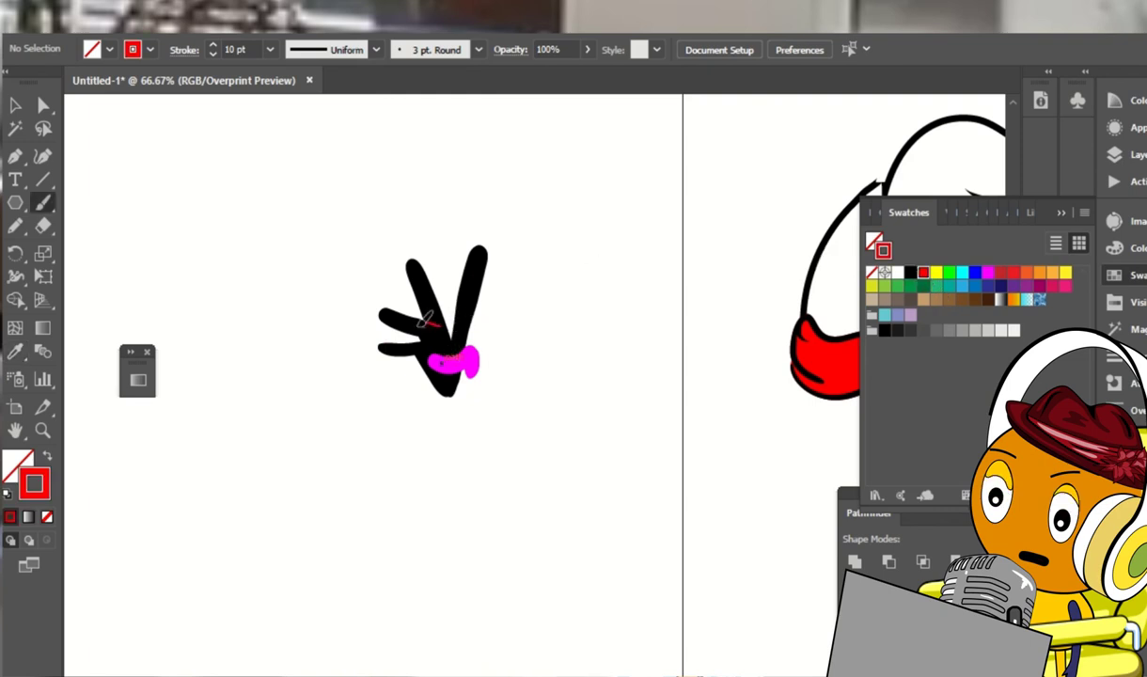
left_click(270, 49)
left_click(292, 132)
left_click(270, 48)
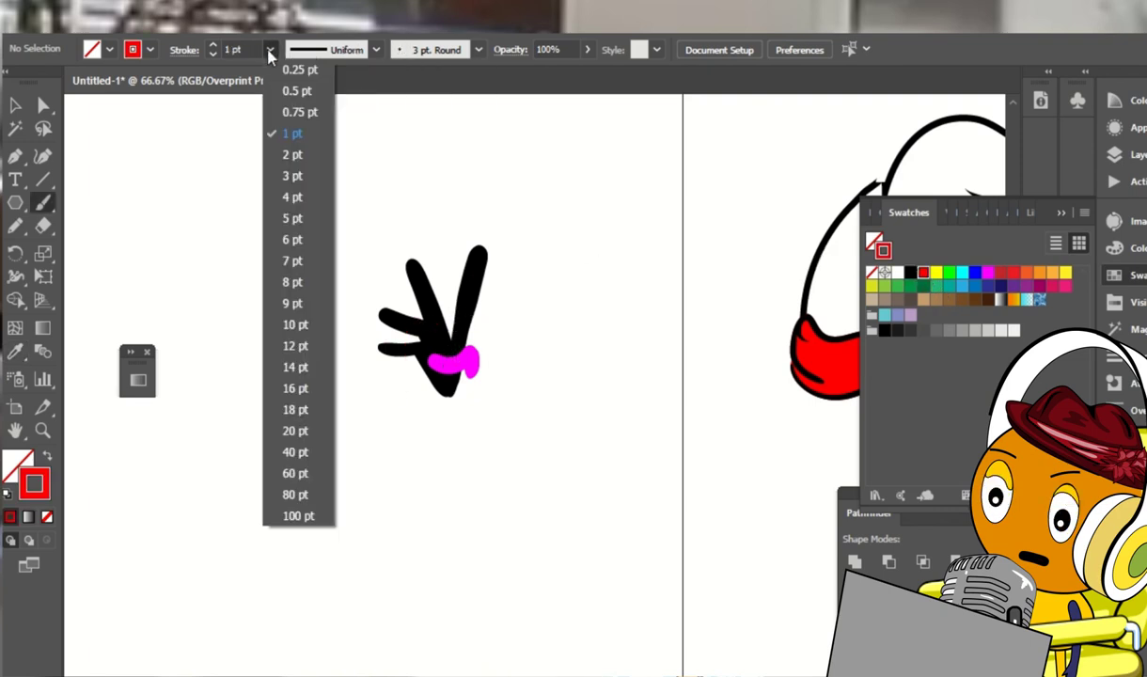
left_click(292, 302)
Brush red strokes over the folded fingers until the palm area is filled
mouse_move(435, 309)
left_mouse_down()
mouse_move(386, 338)
mouse_move(470, 382)
left_mouse_up()
key("ctrl+z")
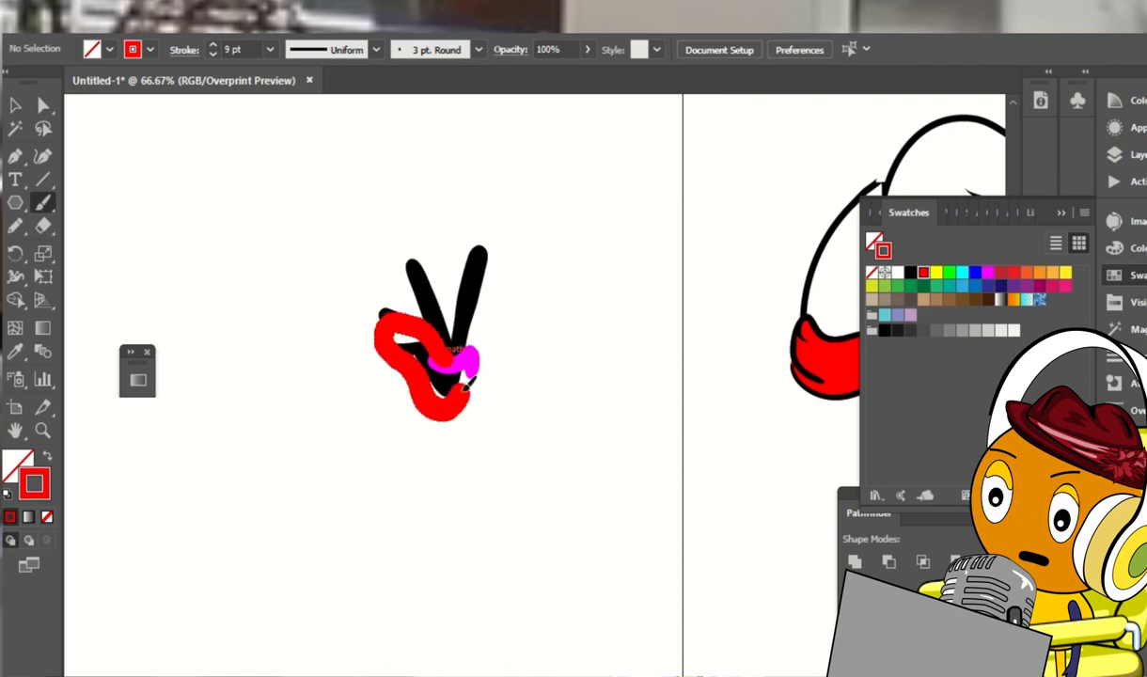
left_click_drag(395, 343, 434, 402)
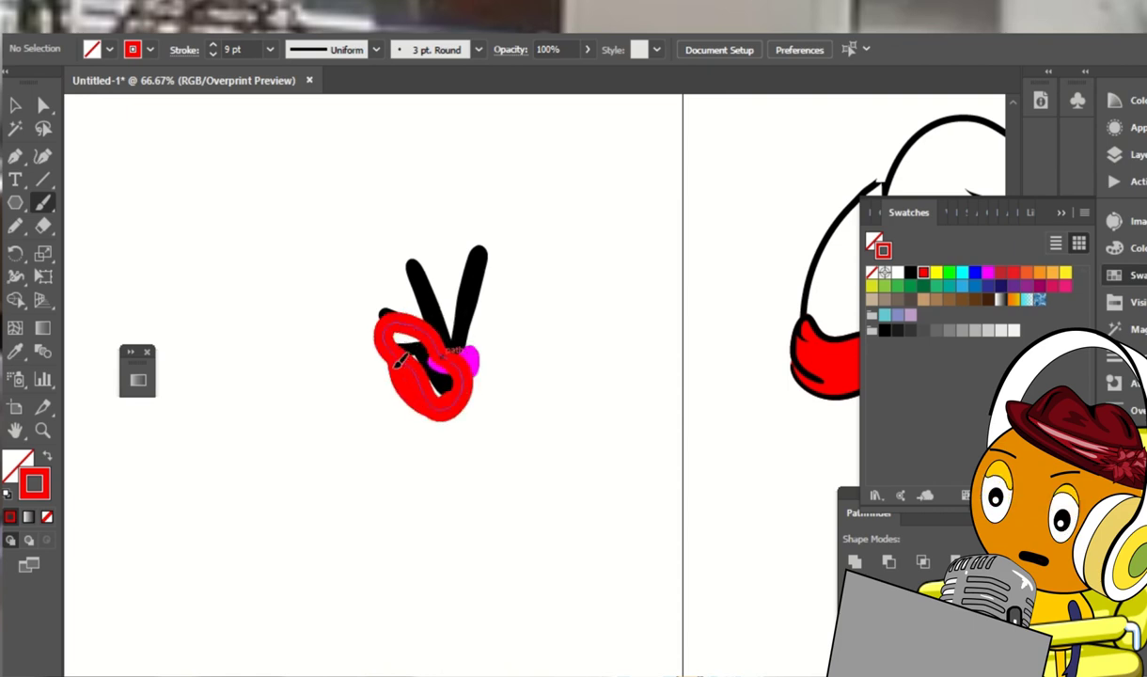
left_click_drag(398, 365, 457, 404)
left_click_drag(432, 362, 439, 364)
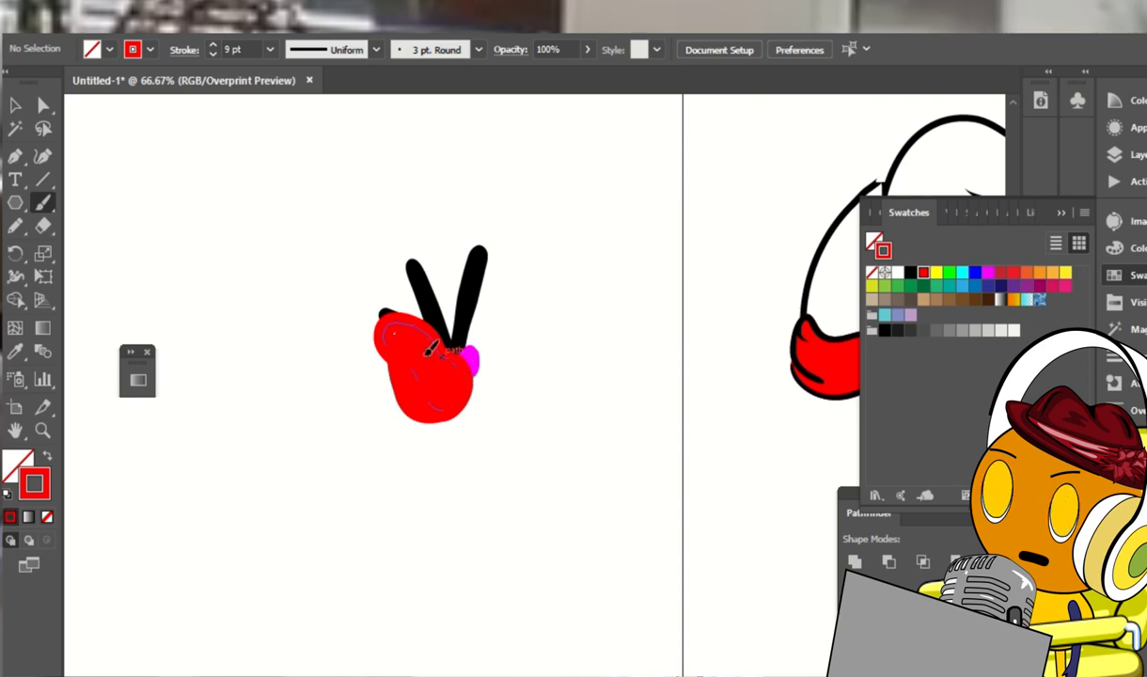
Expand the red palm strokes and unite them into one solid shape
key("v")
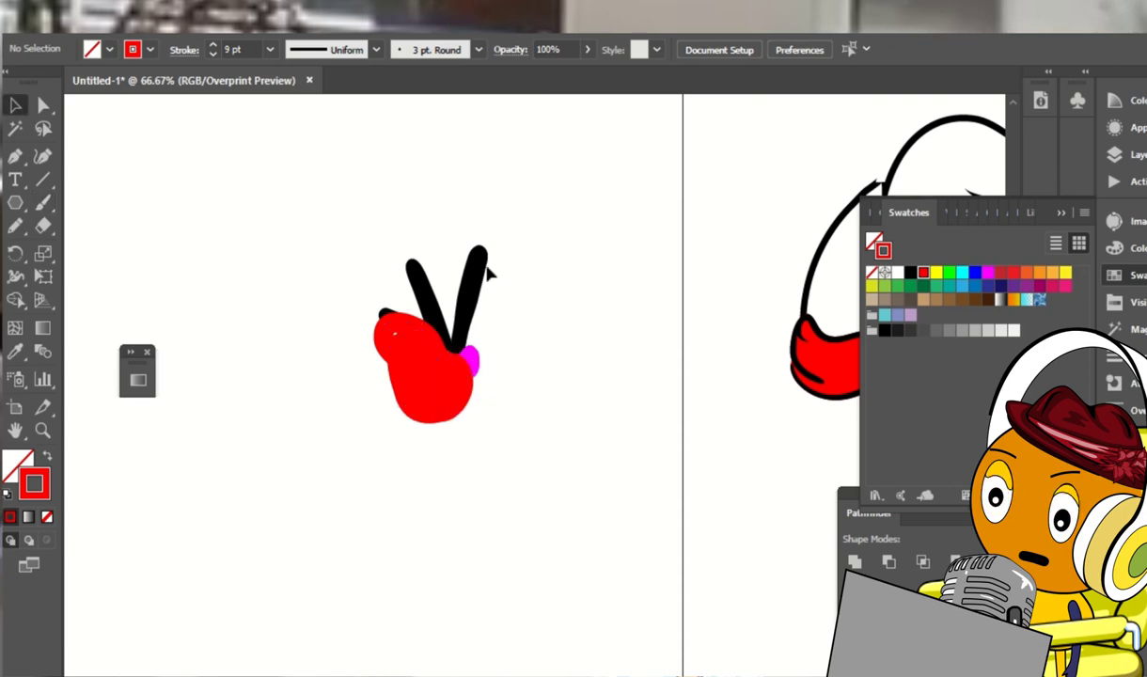
left_click_drag(482, 259, 339, 433)
left_click(174, 11)
left_click(227, 221)
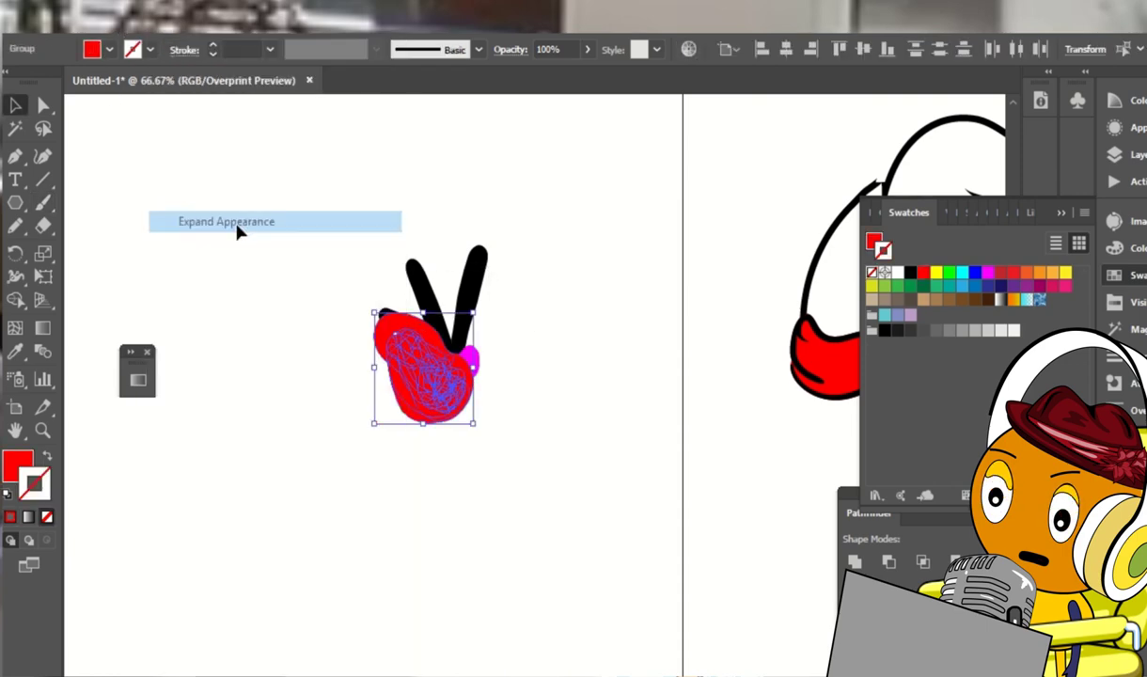
left_click(853, 561)
Send the red palm backward behind the black fingers
key("a")
left_click(566, 367)
left_click(394, 336)
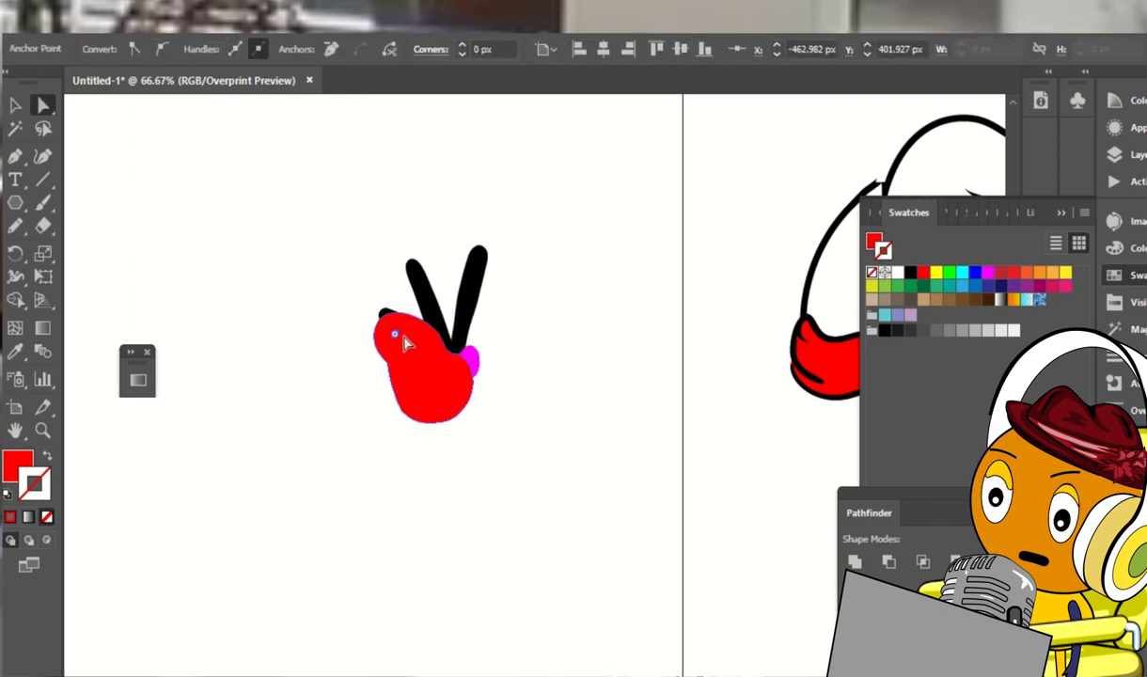
right_click(440, 368)
left_click(715, 599)
left_click(588, 410)
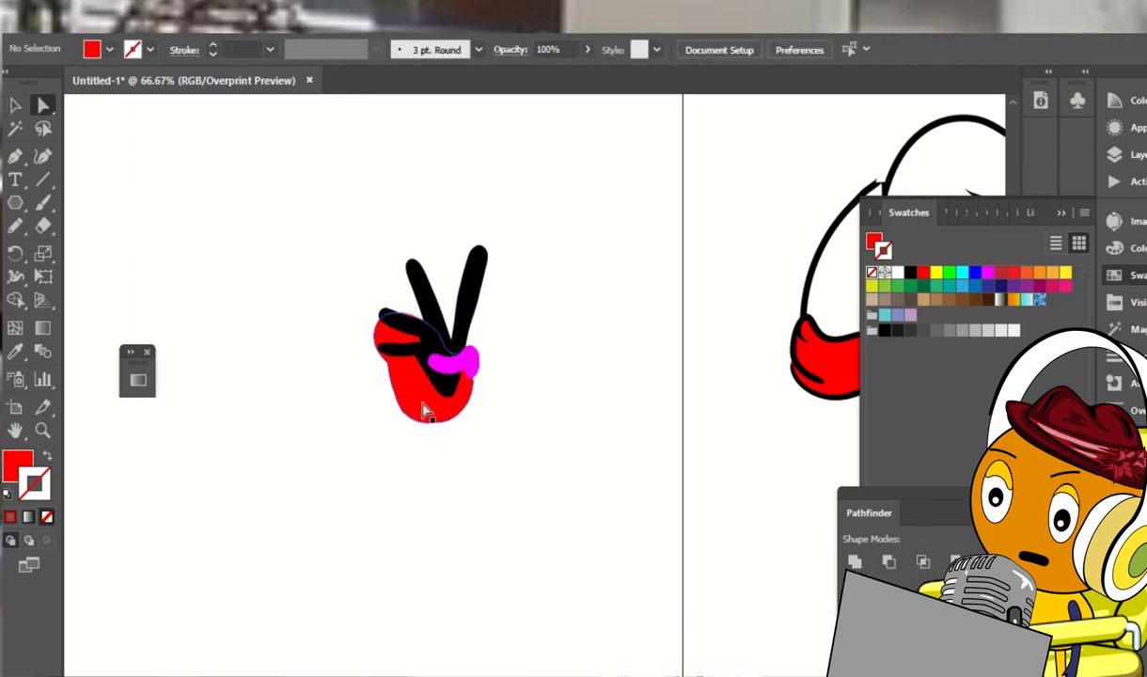
left_click(422, 406)
Redraw the palm's left and right edges with the Pencil tool
key("n")
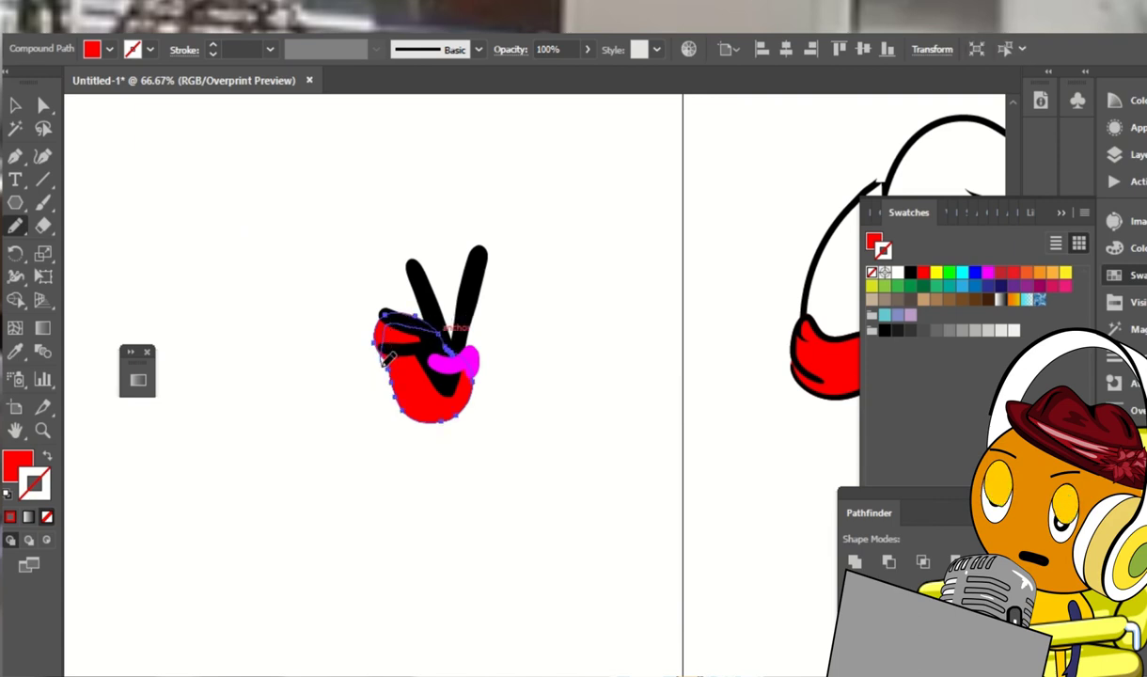
mouse_move(389, 389)
left_mouse_down()
mouse_move(406, 326)
mouse_move(406, 407)
left_mouse_up()
left_click_drag(397, 314, 393, 400)
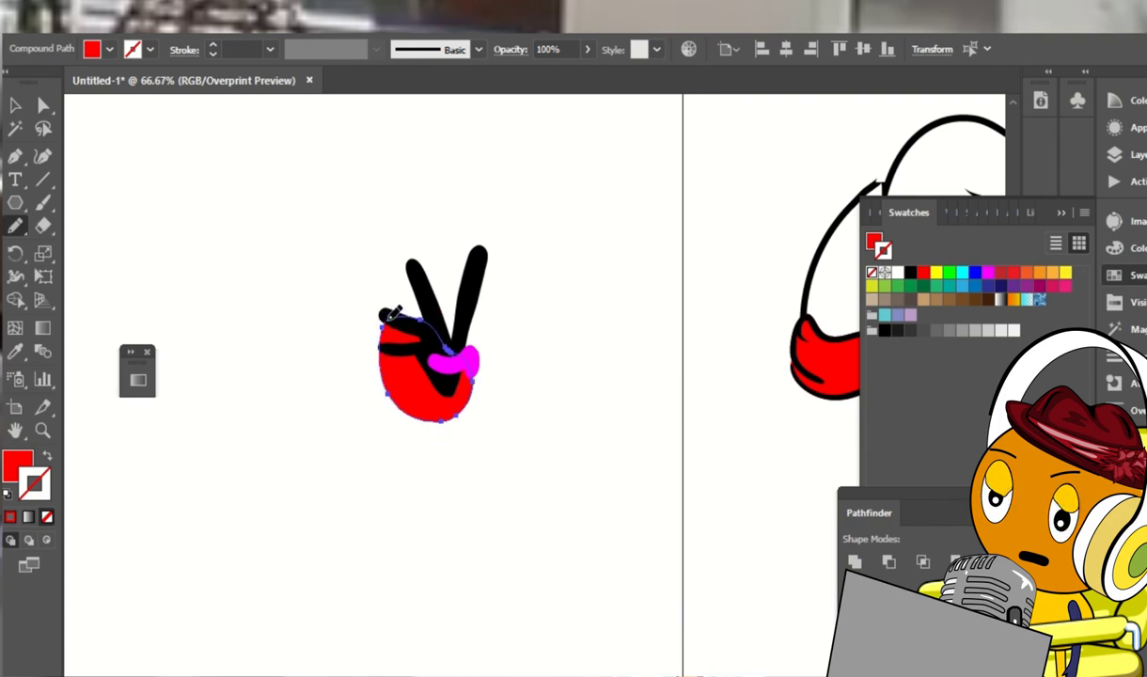
scroll(549, 361, "down", 1)
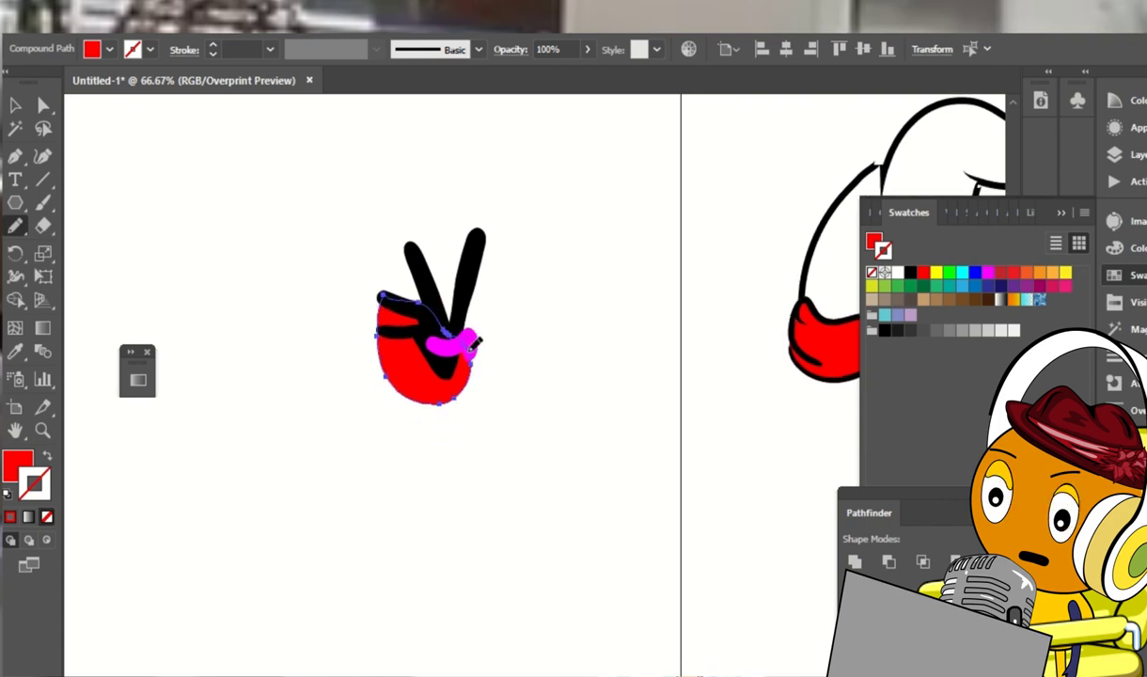
left_click_drag(476, 348, 457, 331)
key("a")
left_click(550, 318)
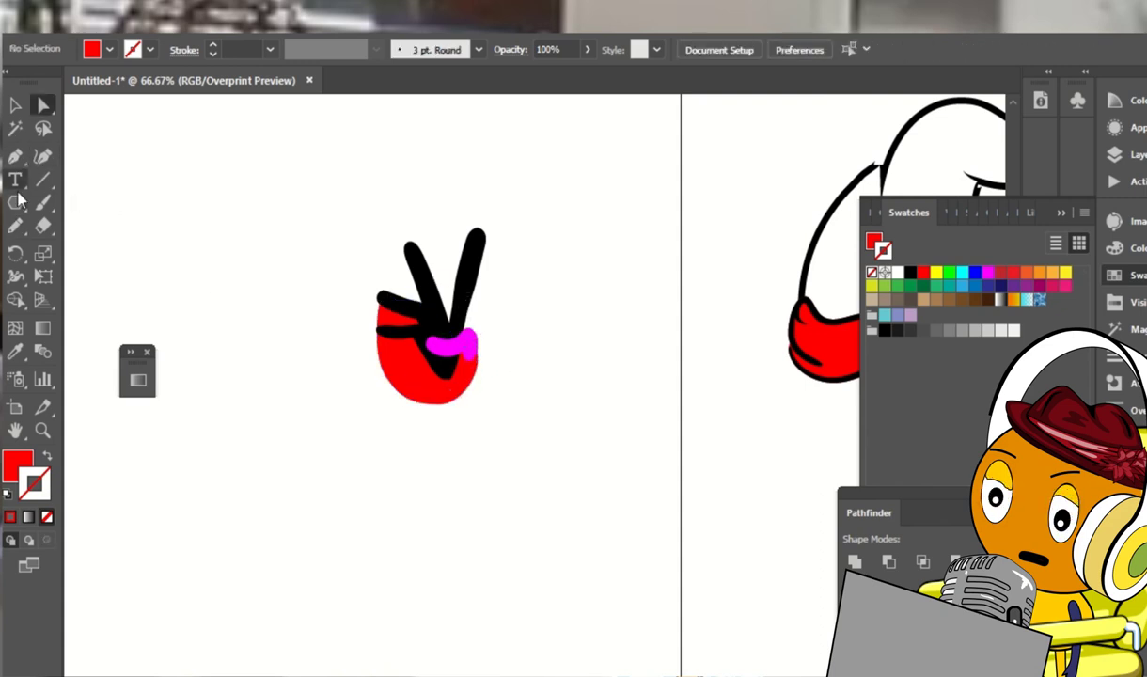
Set the Paintbrush to the dark green swatch and try an 8 pt stroke under the palm
left_click(44, 202)
left_click(923, 287)
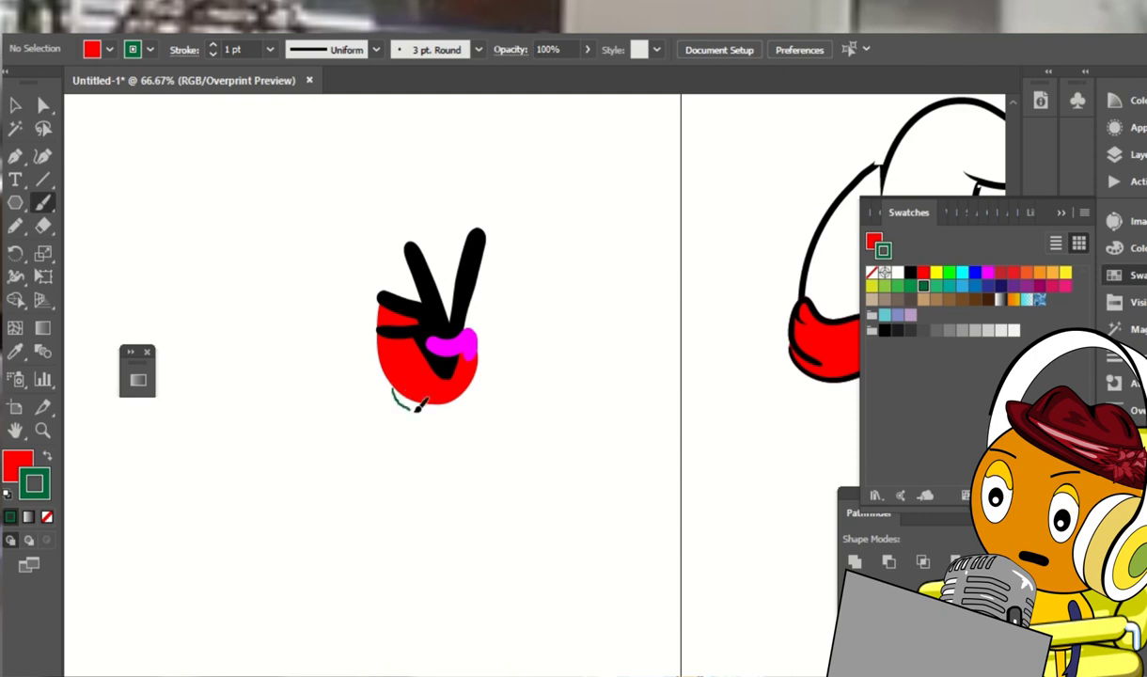
left_click(408, 52)
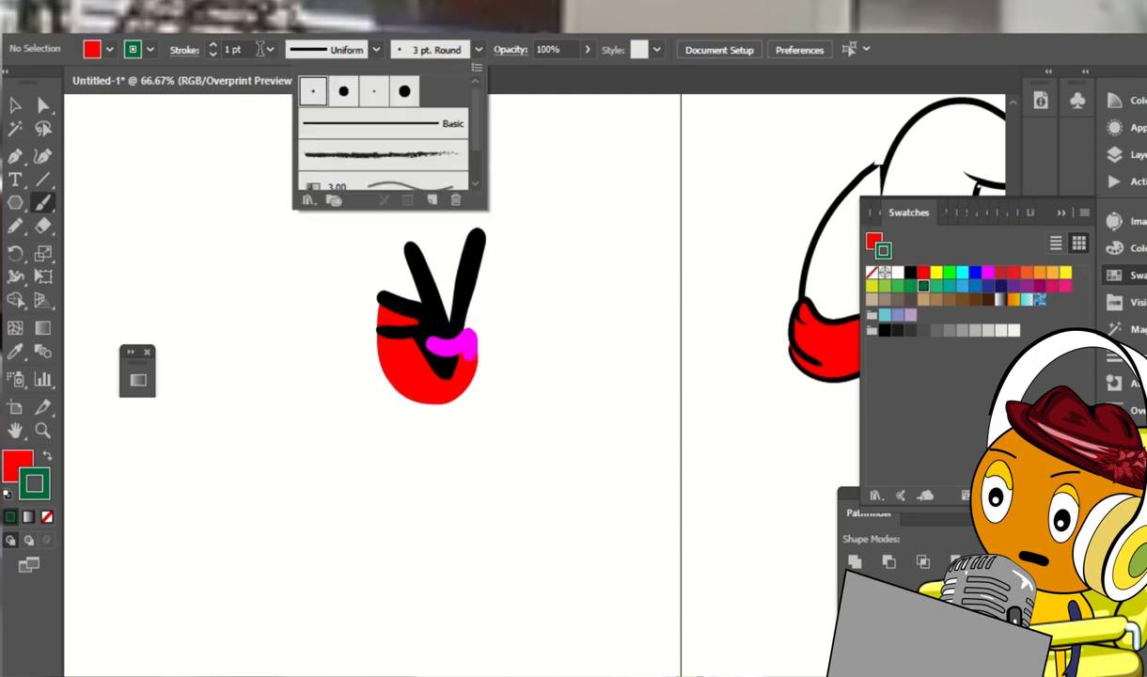
left_click(270, 49)
left_click(307, 270)
left_click_drag(435, 399, 385, 385)
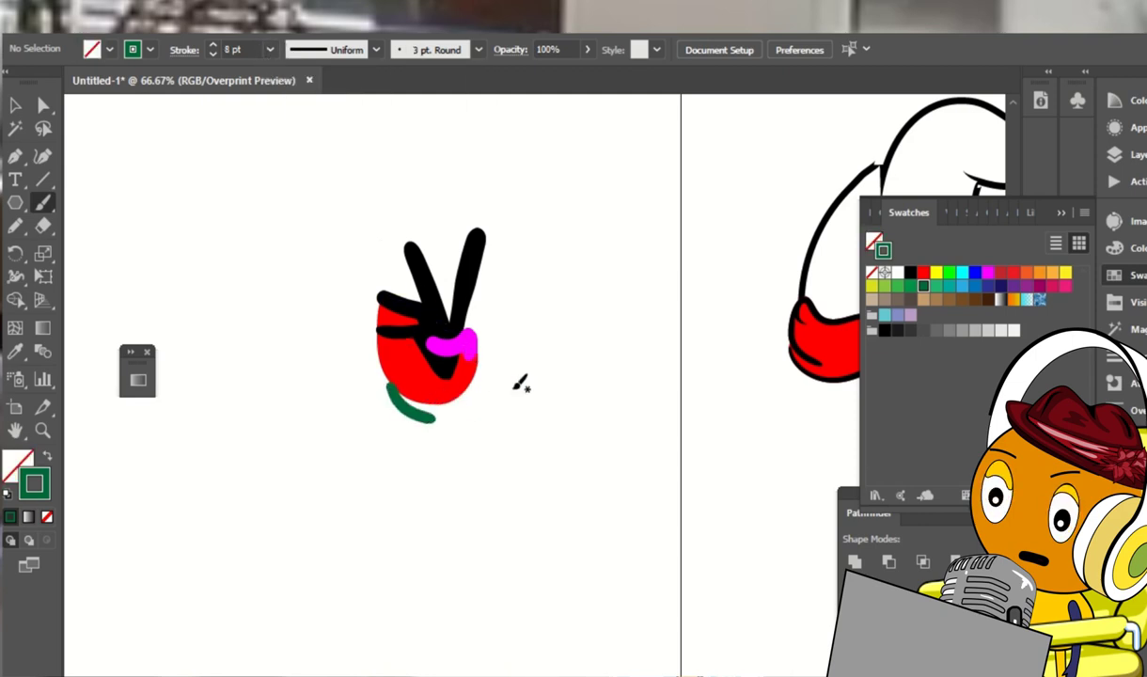
key("ctrl+z")
Lower the weight to 5 pt and brush a green loop under the palm, retrying several times
left_click(270, 49)
left_click(292, 219)
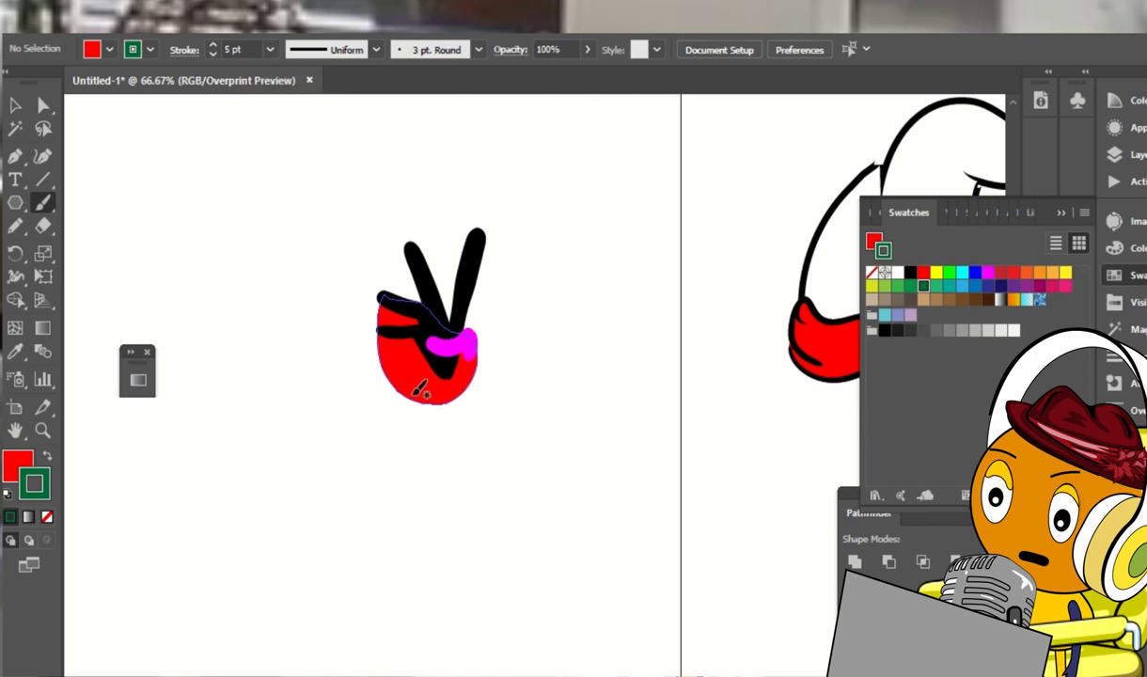
left_click_drag(390, 401, 479, 387)
key("ctrl+z")
mouse_move(397, 384)
left_mouse_down()
mouse_move(474, 391)
mouse_move(343, 359)
mouse_move(389, 385)
left_mouse_up()
key("ctrl+z")
key("ctrl+z")
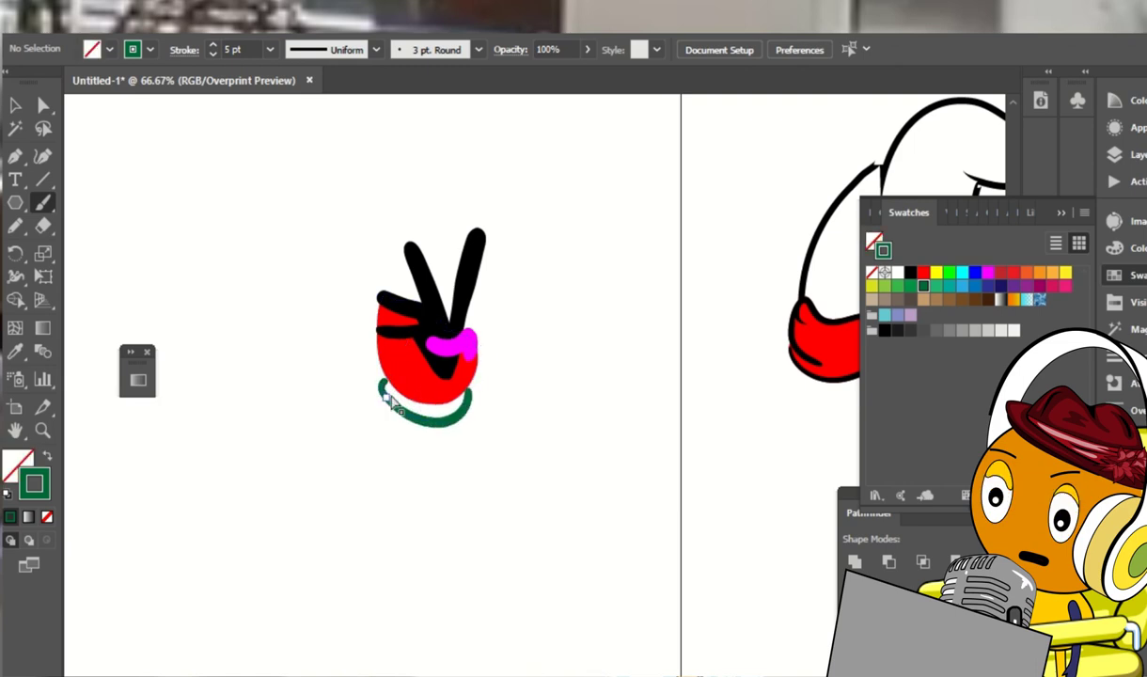
key("ctrl+z")
left_click_drag(448, 413, 451, 414)
key("ctrl+z")
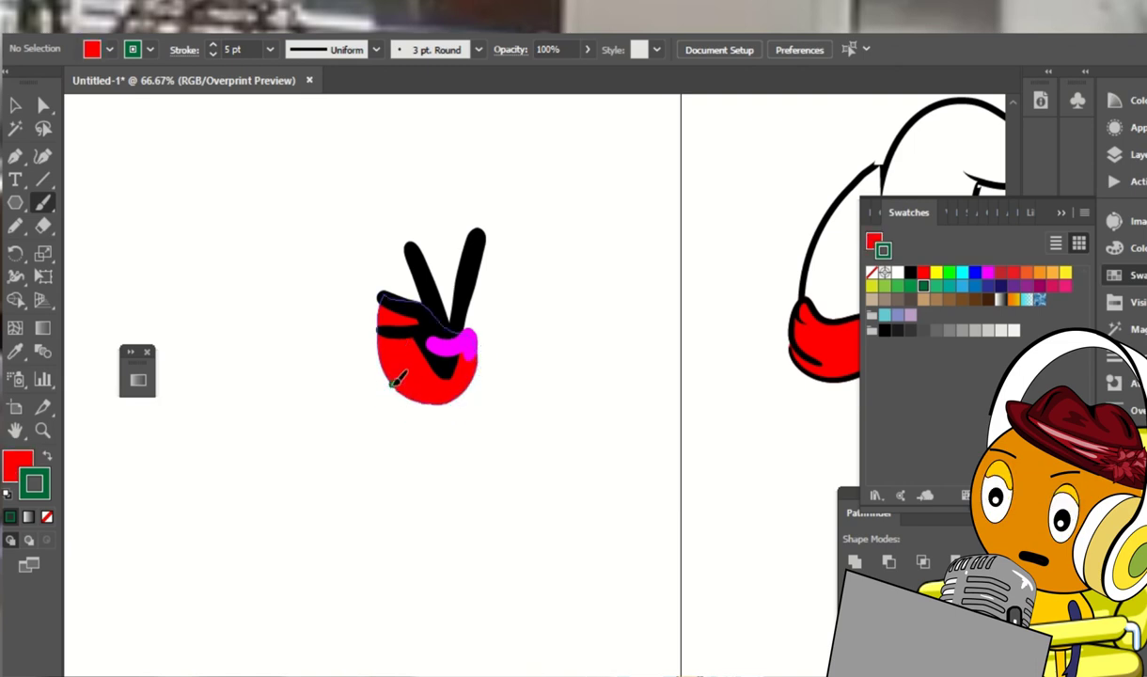
left_click_drag(388, 385, 459, 400)
key("ctrl+z")
key("a")
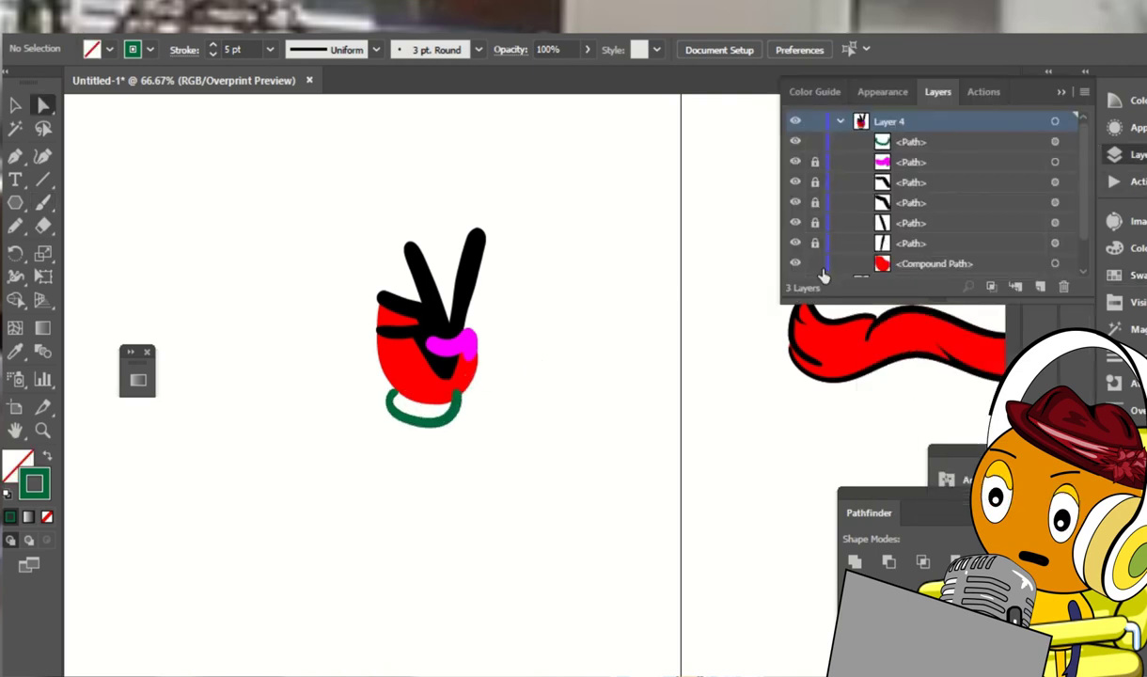
Unlock the finger paths, thicken the black strokes to 12 pt, and expand them into shapes
left_click_drag(814, 182, 814, 243)
key("v")
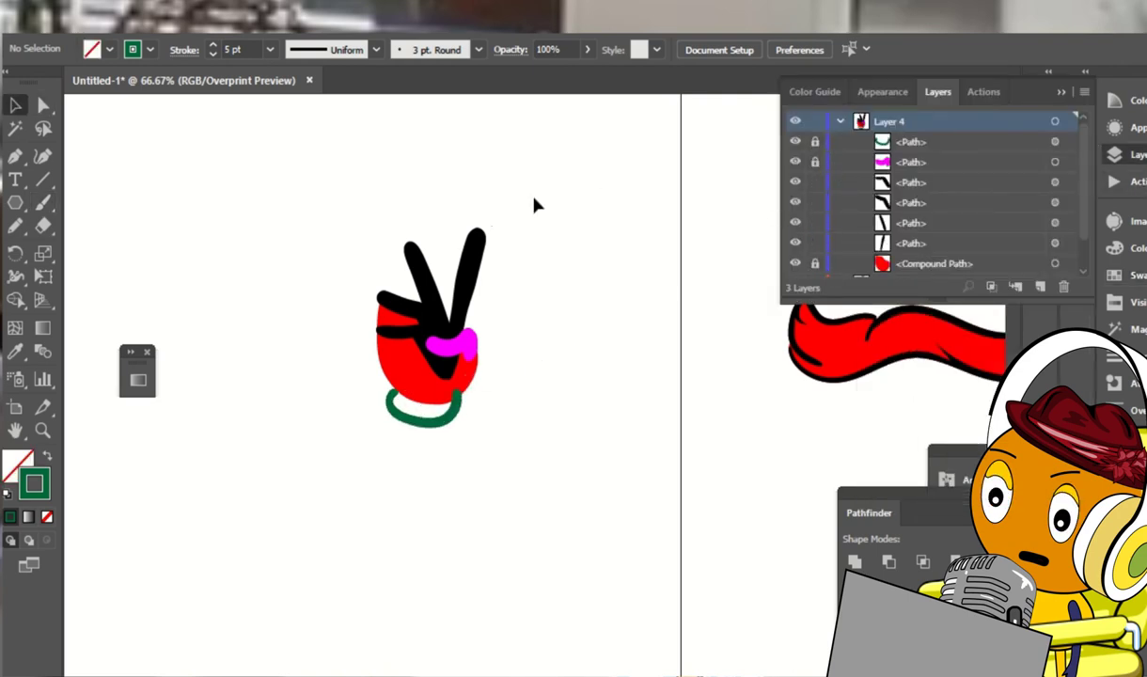
left_click_drag(507, 183, 368, 215)
left_click(270, 49)
left_click(293, 341)
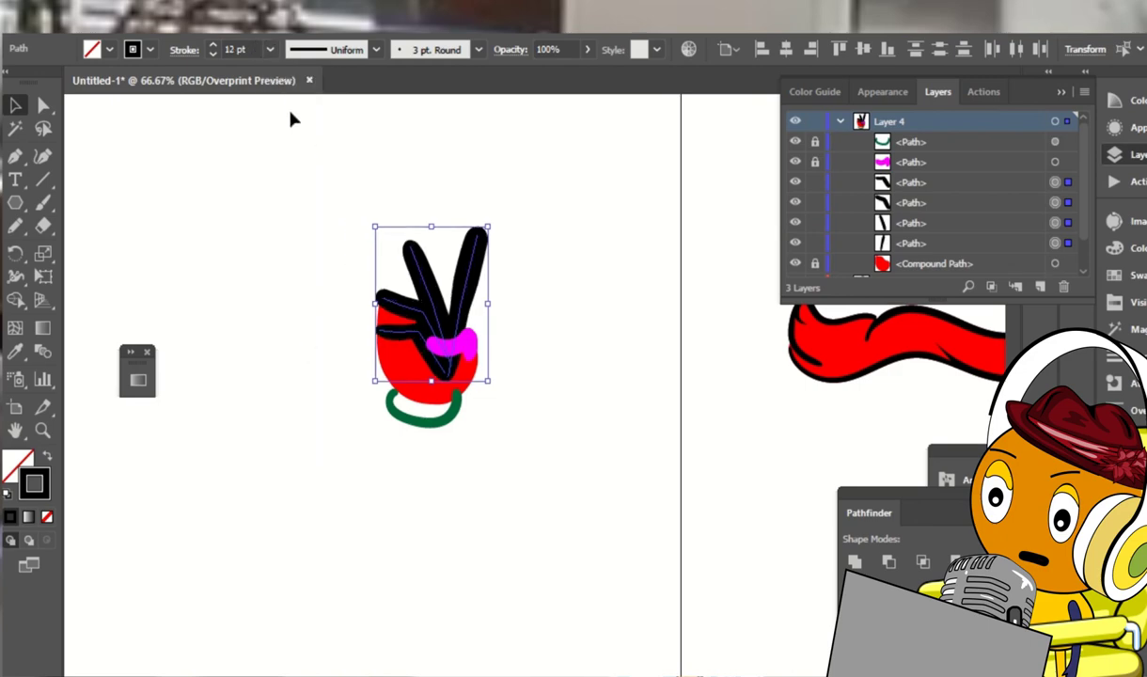
left_click(188, 222)
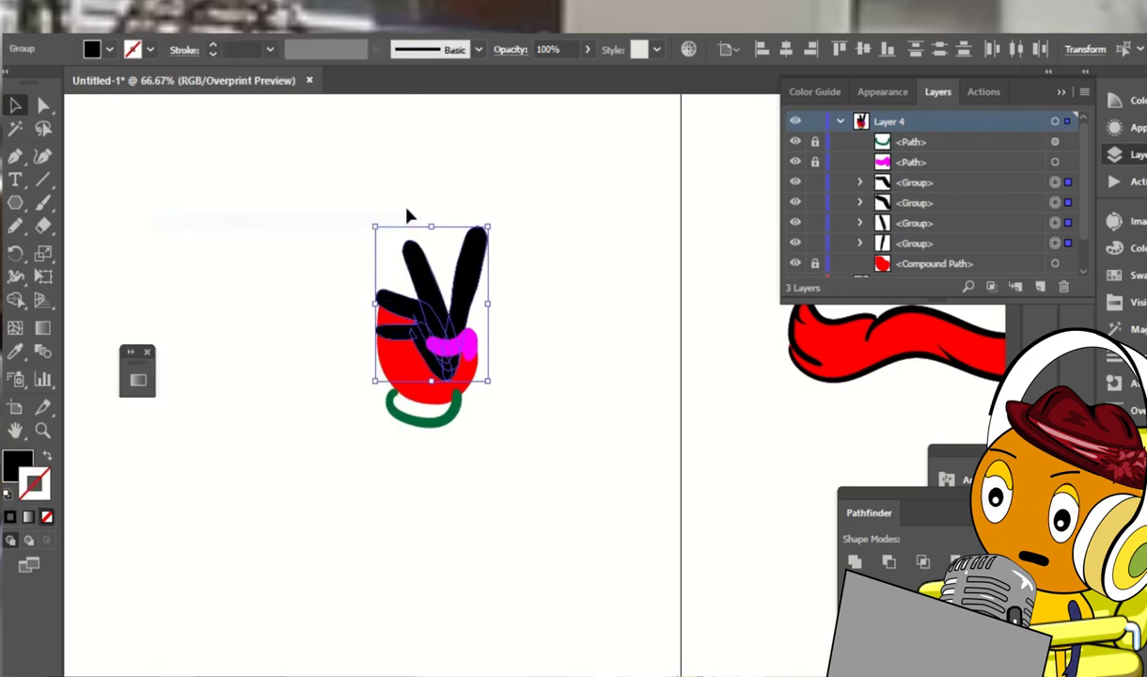
Fill the fingers with the sampled magenta and give them a 5 pt black outline
key("i")
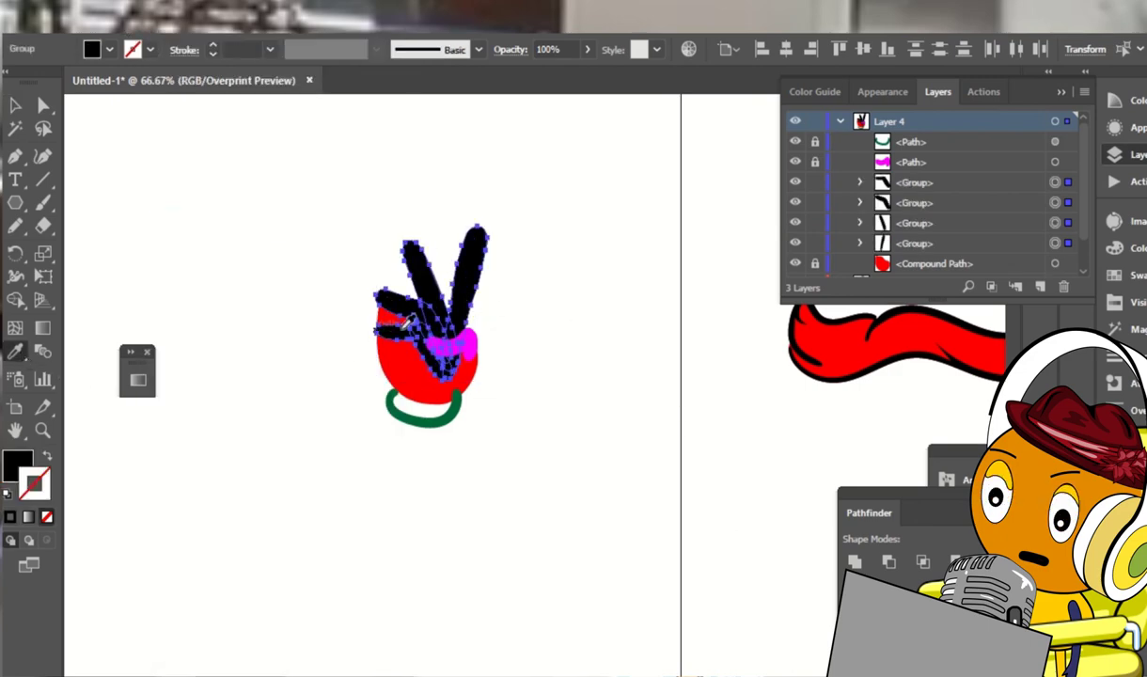
left_click(465, 346)
left_click(270, 50)
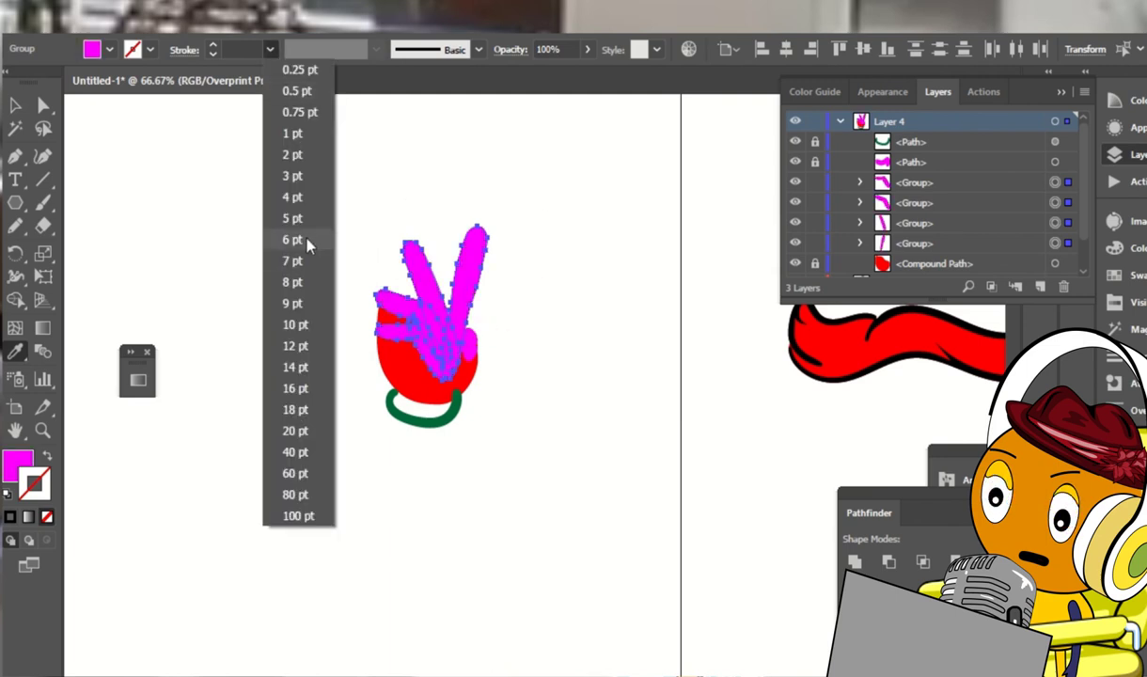
left_click(292, 226)
key("ctrl+F10")
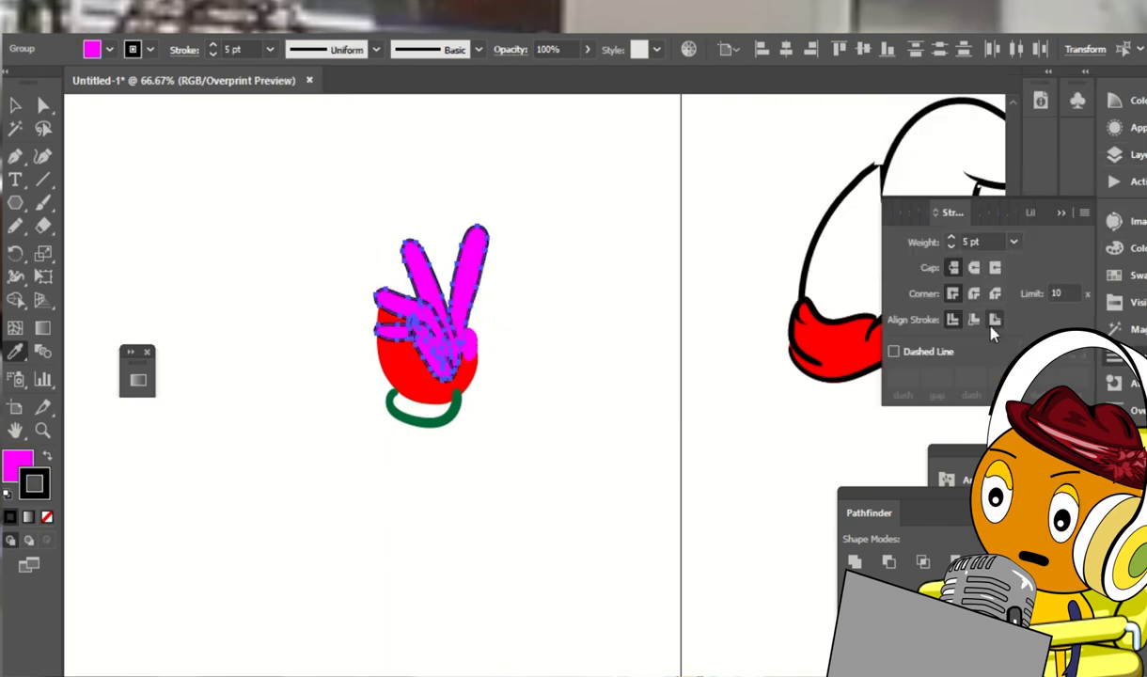
key("ctrl+shift+a")
Zoom in on the hand and nudge the upper finger up slightly
key("v")
key("ctrl+equal")
key("ctrl+equal")
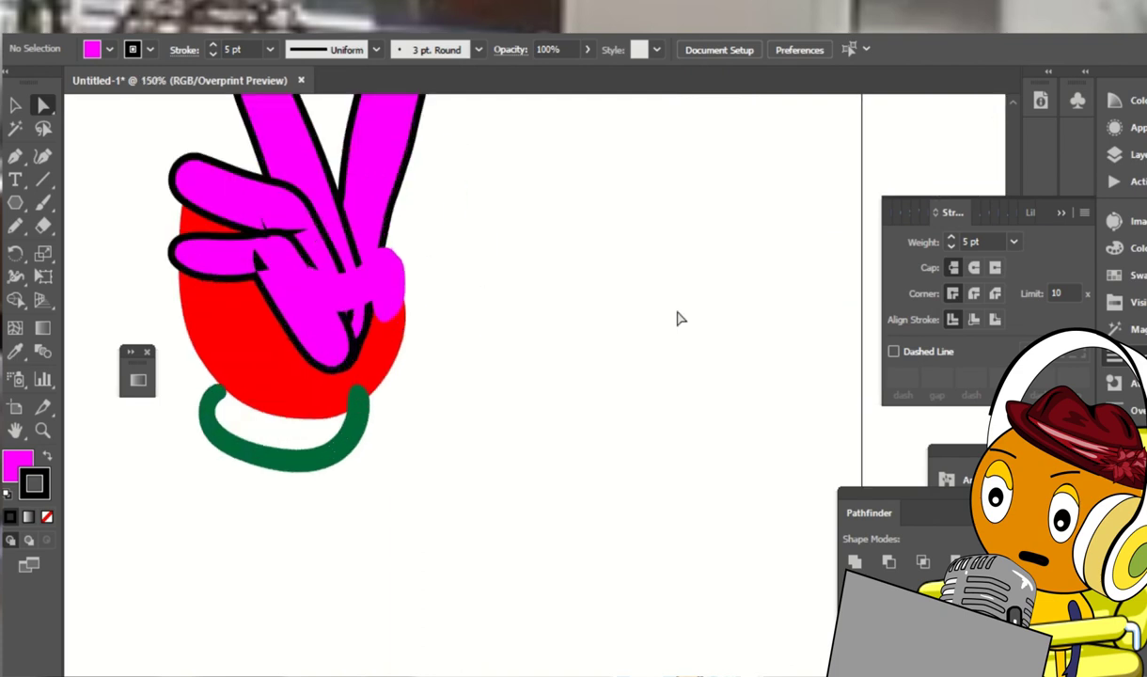
left_click(486, 279)
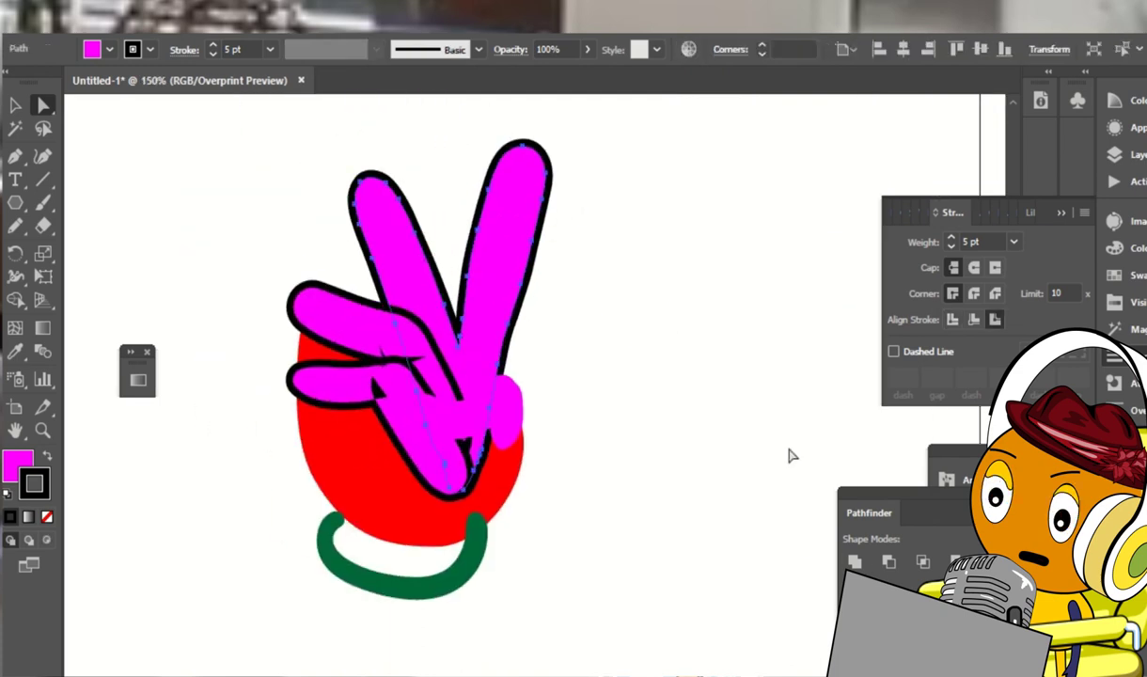
left_click(584, 261)
left_click(510, 334)
left_click_drag(510, 334, 510, 307)
left_click(639, 297)
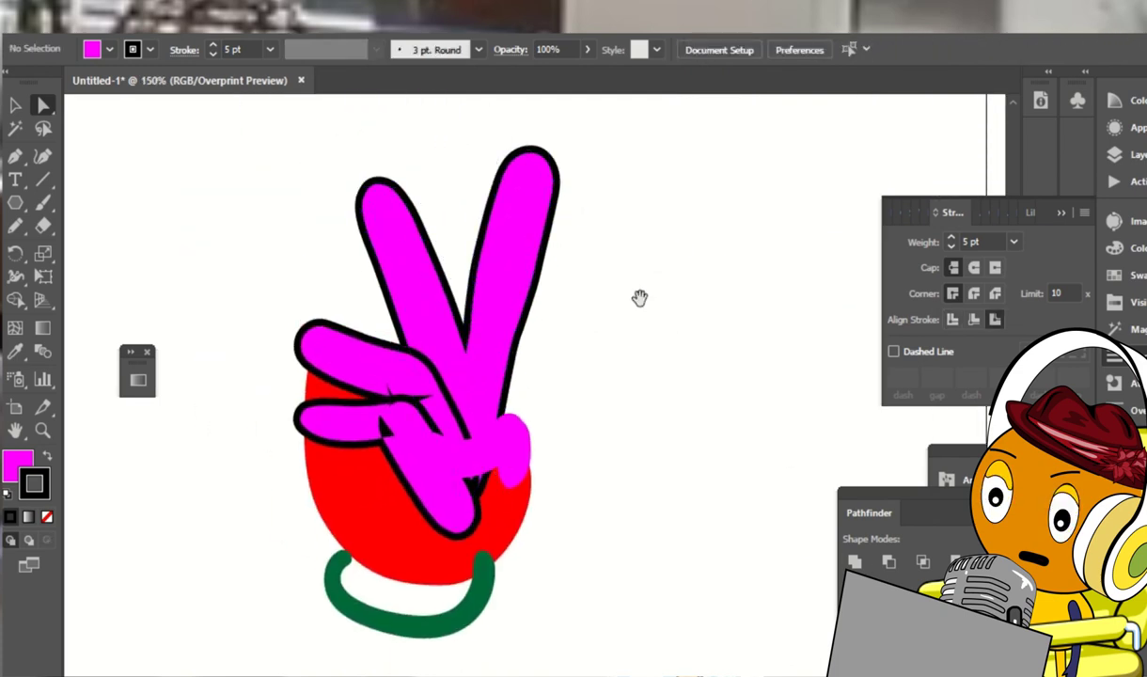
left_click_drag(639, 297, 654, 255)
Give the red palm the finger's magenta fill and black outline
left_click(1114, 154)
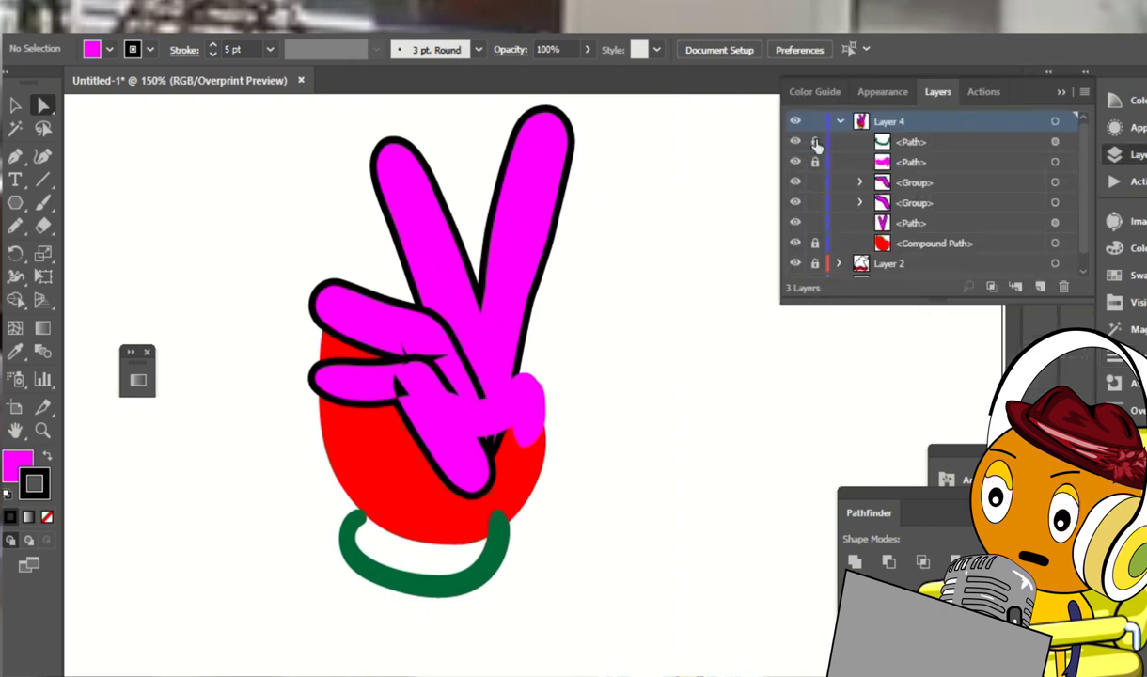
left_click(422, 491)
key("i")
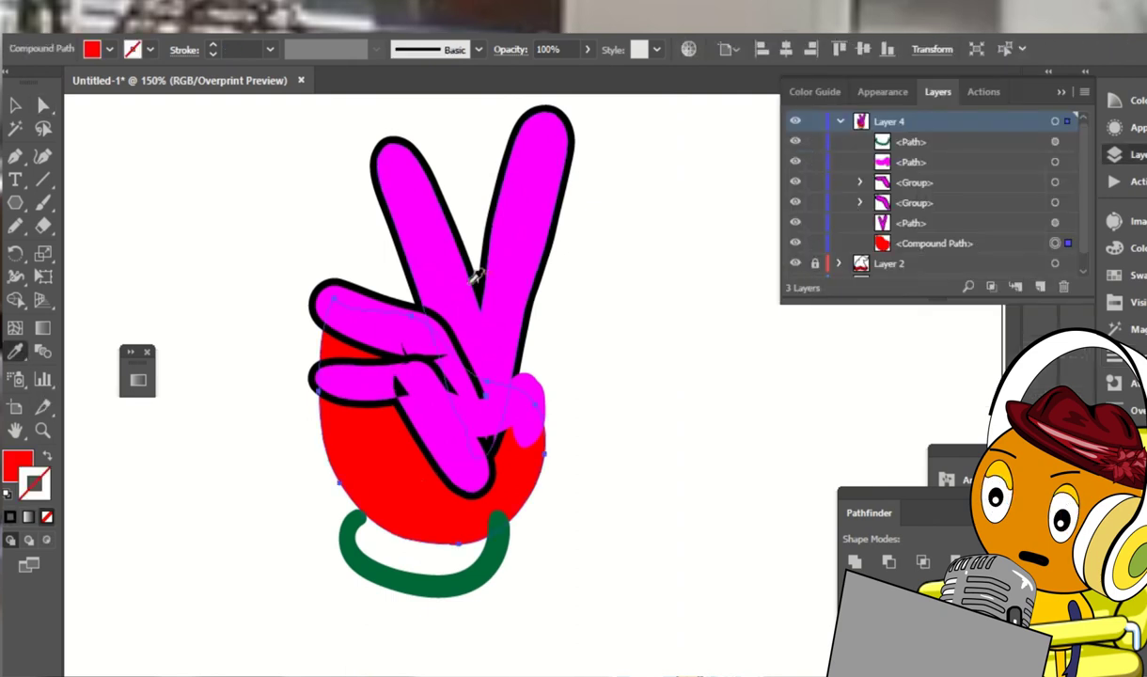
left_click(474, 274)
Enlarge the magenta knuckle shape and give it the matching black outline
key("v")
left_click(511, 402)
mouse_move(439, 408)
left_mouse_down()
mouse_move(551, 446)
mouse_move(556, 458)
left_mouse_up()
left_click(15, 351)
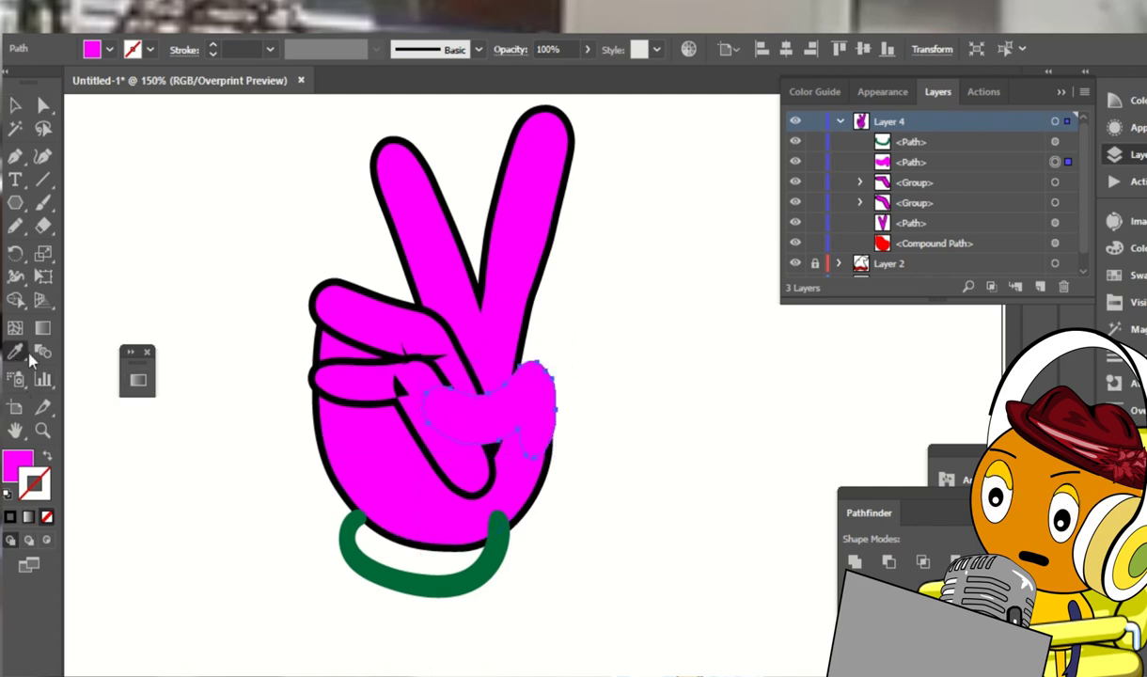
left_click(401, 456)
key("ctrl+shift+a")
left_click_drag(625, 284, 625, 246)
key("v")
left_click(525, 259)
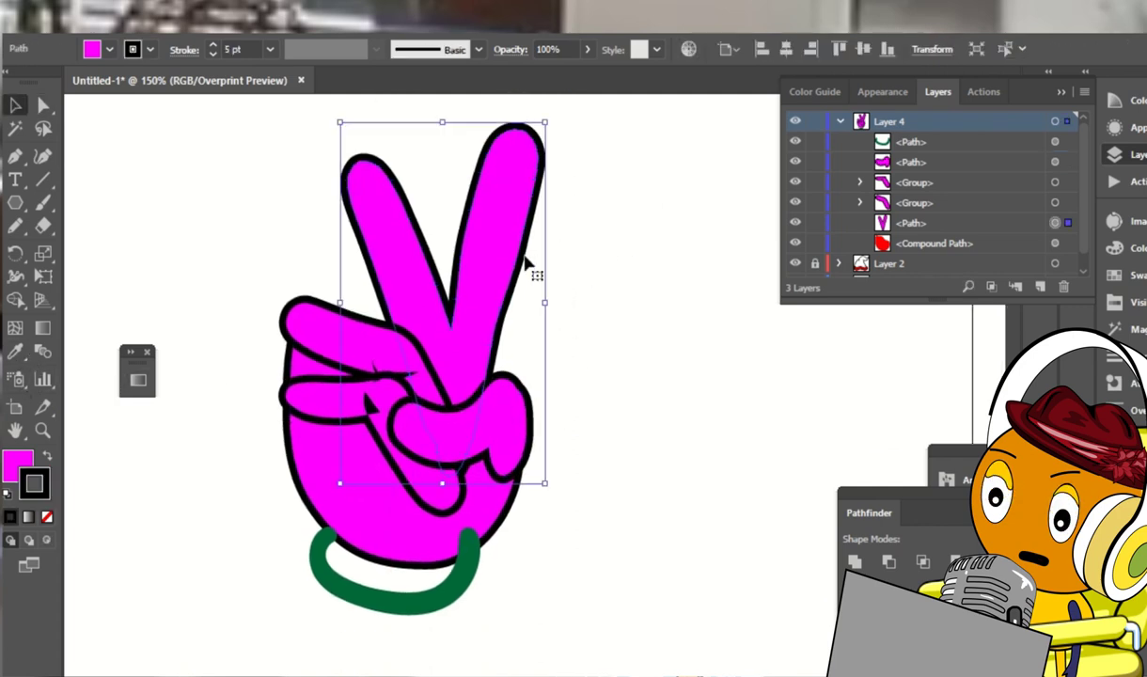
Redraw the green ring's right end up to the palm with the Paintbrush
key("n")
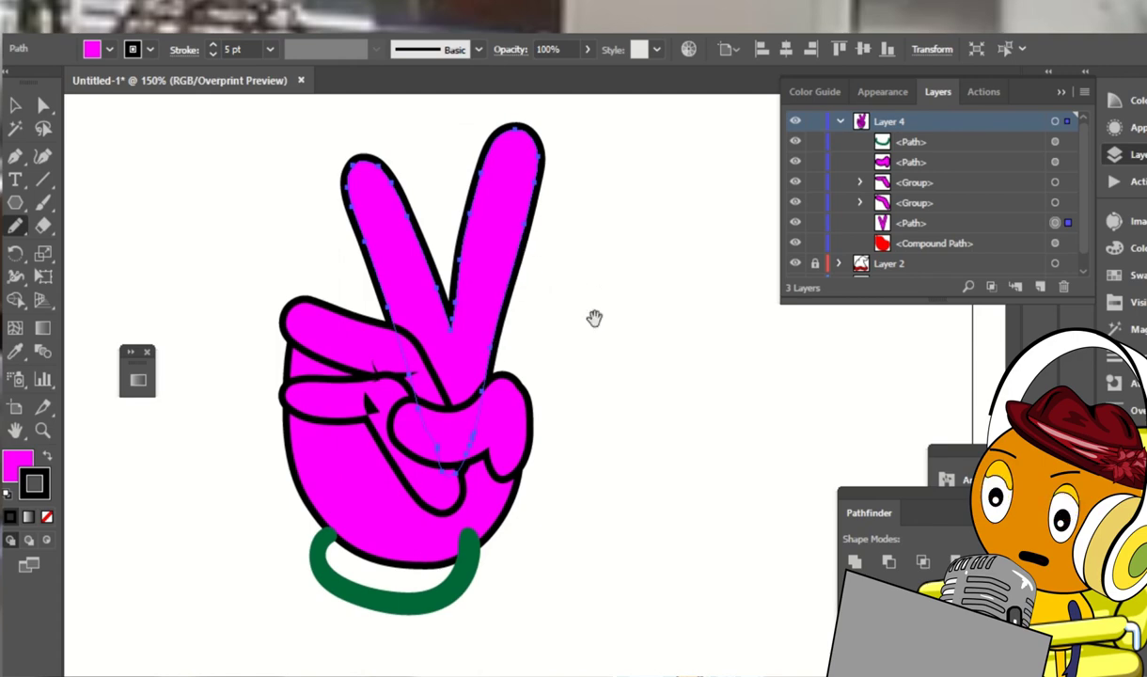
left_click_drag(594, 318, 613, 266)
key("ctrl+shift+a")
key("a")
left_click(467, 545)
key("b")
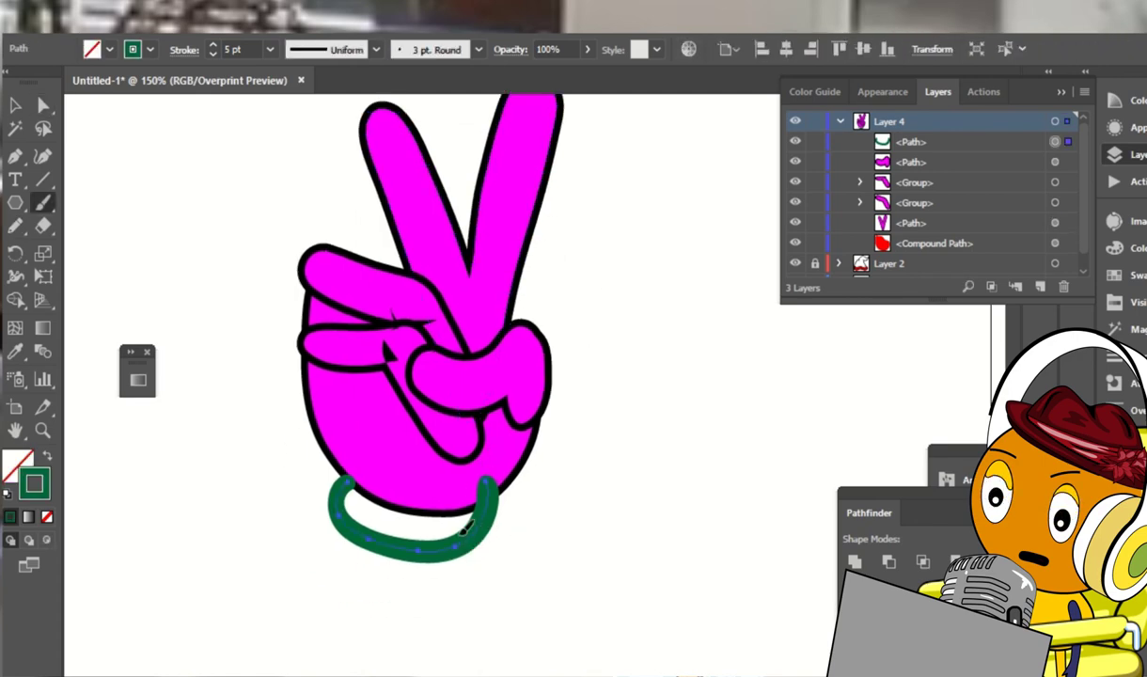
left_click_drag(499, 520, 506, 501)
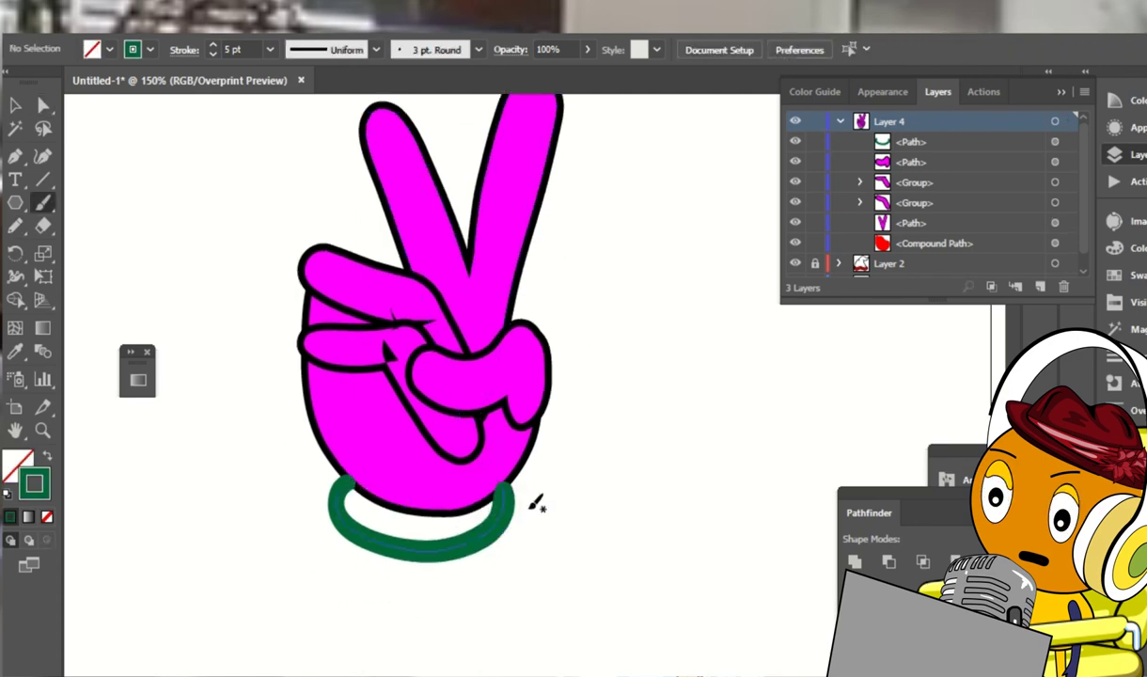
Move the ring down slightly and reshape its inner edge into a band
key("a")
left_click_drag(472, 538, 474, 547)
left_click(602, 486)
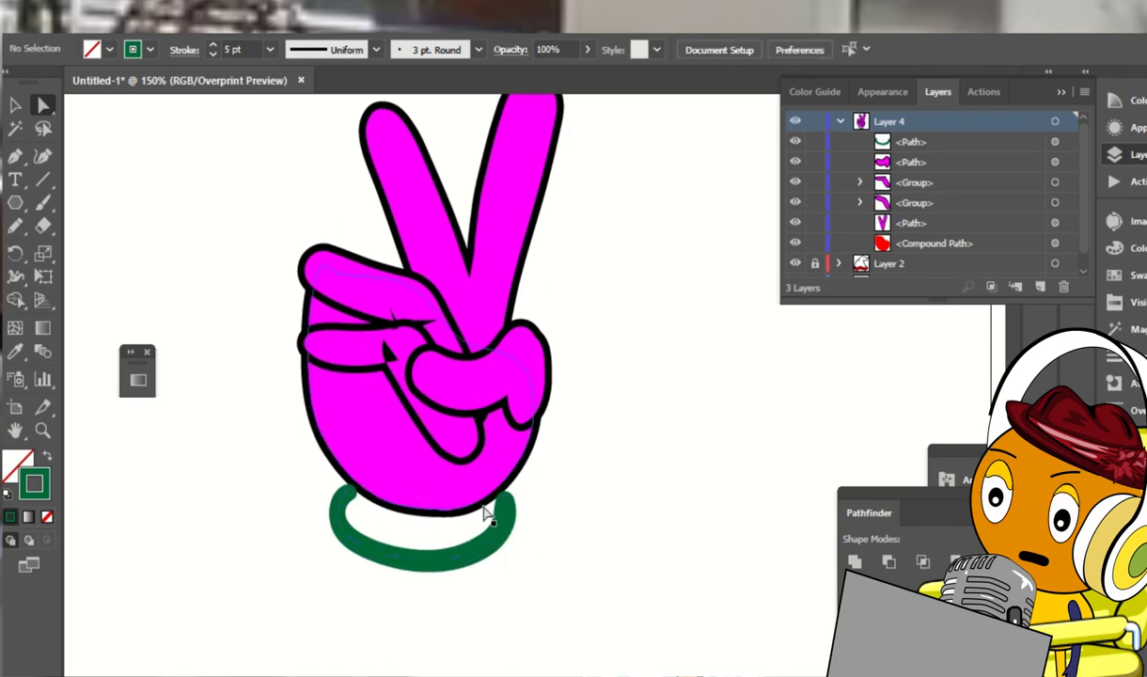
left_click(487, 515)
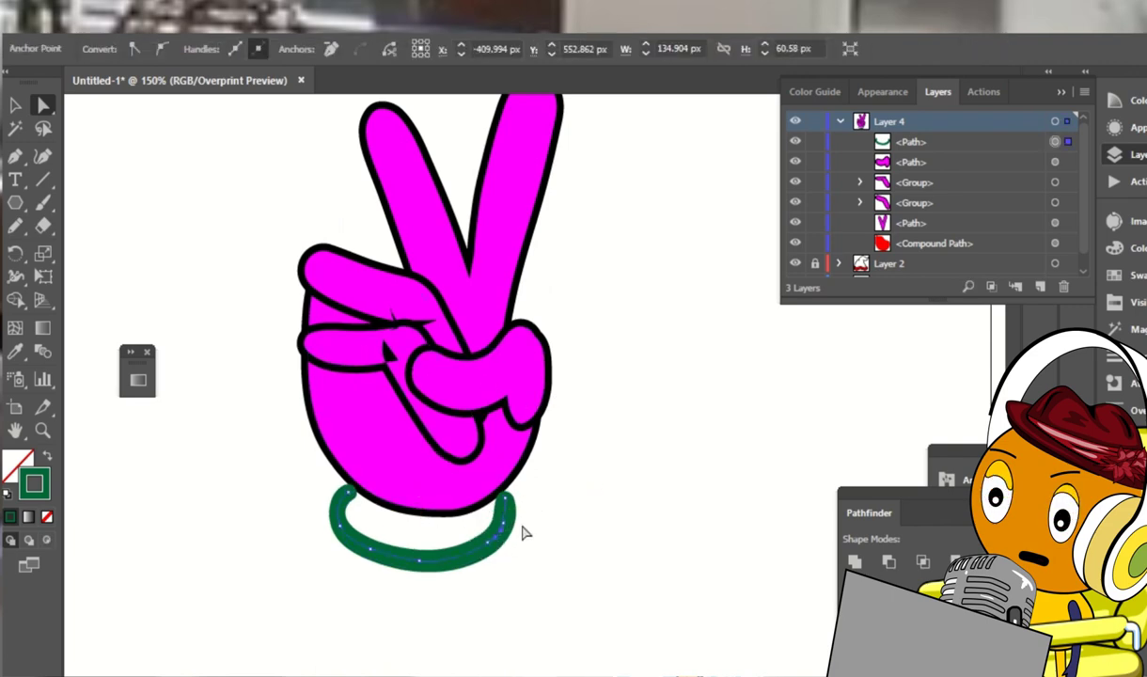
key("b")
left_click_drag(464, 519, 506, 501)
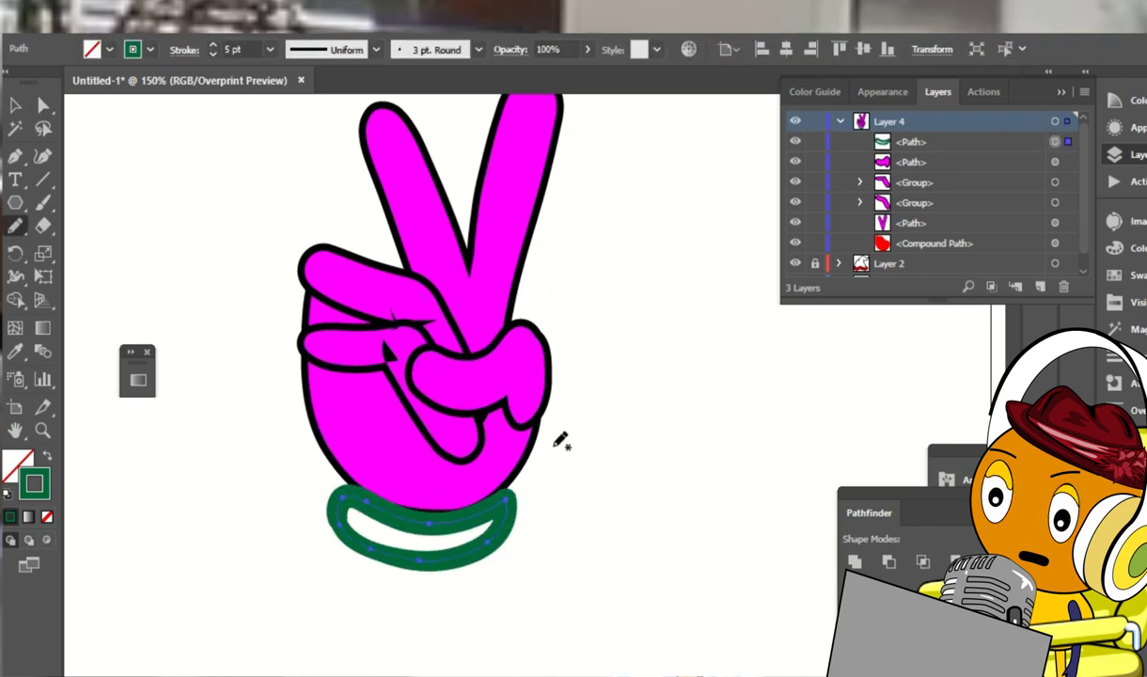
Set the ring's stroke to 2 pt and swap its fill and stroke colours
left_click(270, 49)
left_click(282, 149)
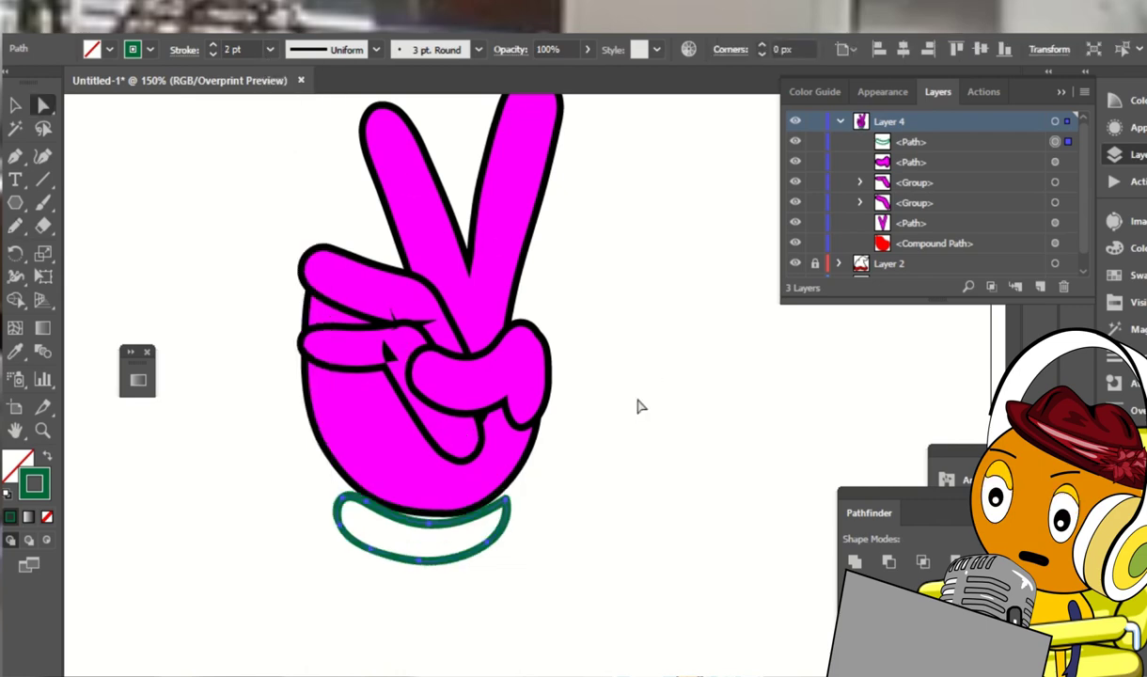
key("v")
left_click(602, 451)
left_click(512, 524)
left_click(47, 455)
left_click(535, 495)
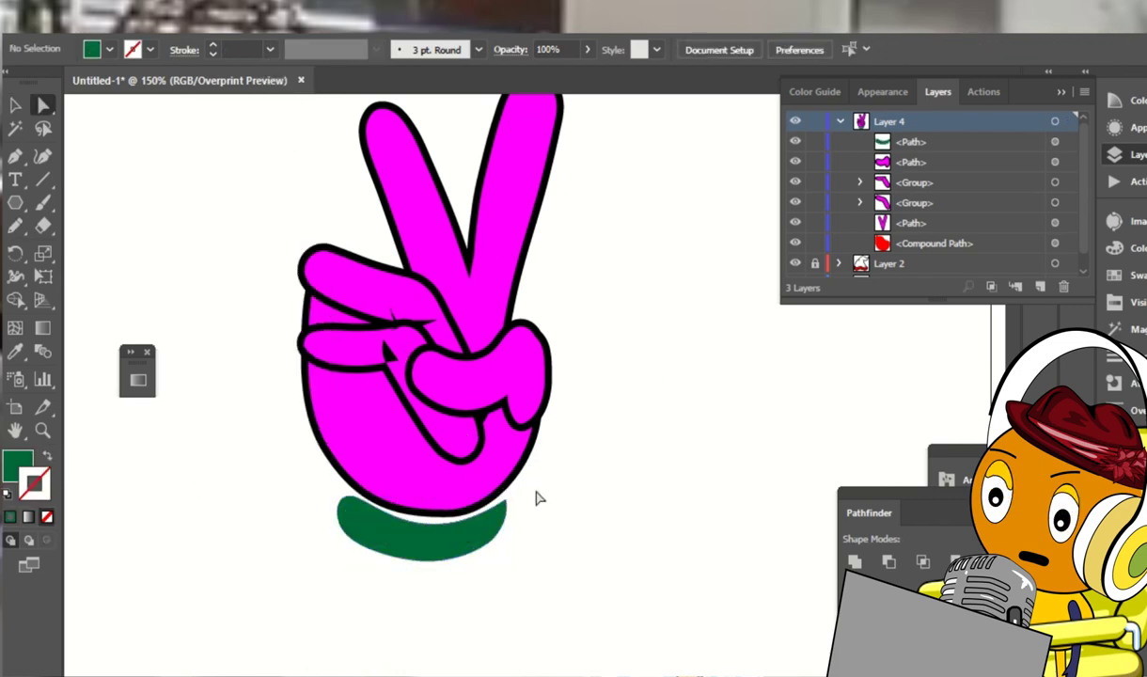
Eyedropper the hand's magenta fill and black outline onto the band
mouse_move(474, 525)
left_mouse_down()
mouse_move(507, 510)
mouse_move(368, 489)
mouse_move(477, 521)
left_mouse_up()
key("n")
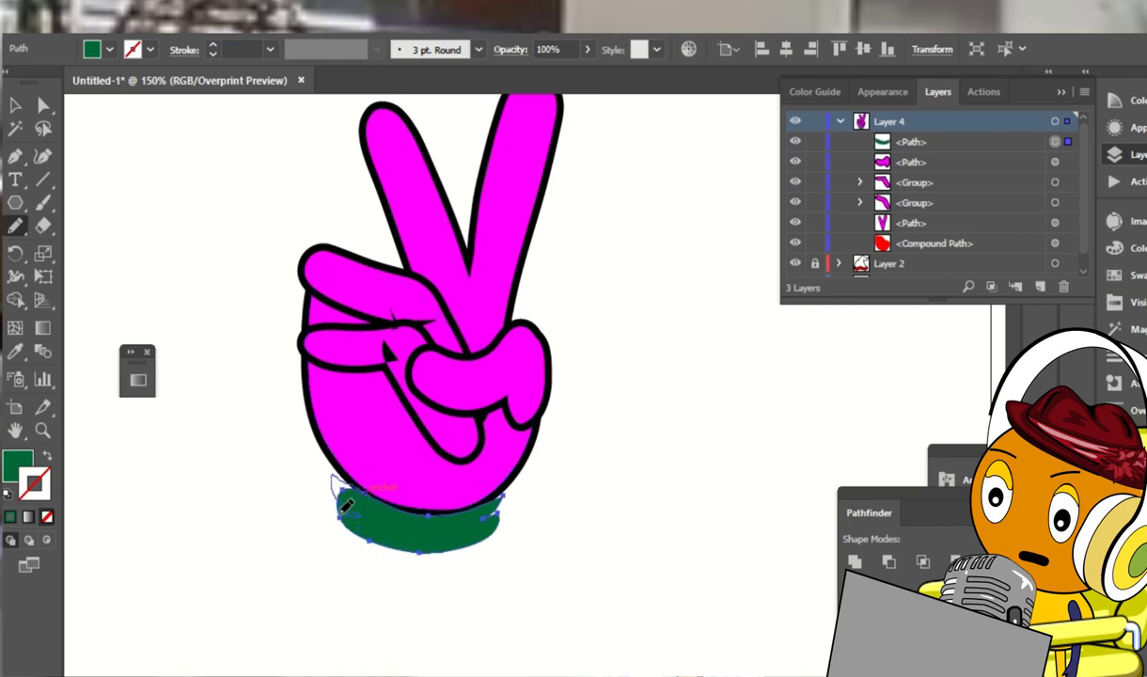
left_click(15, 350)
left_click(339, 414)
Round off the cuff's pointed top-left corner with the Pencil
key("ctrl+shift+a")
key("v")
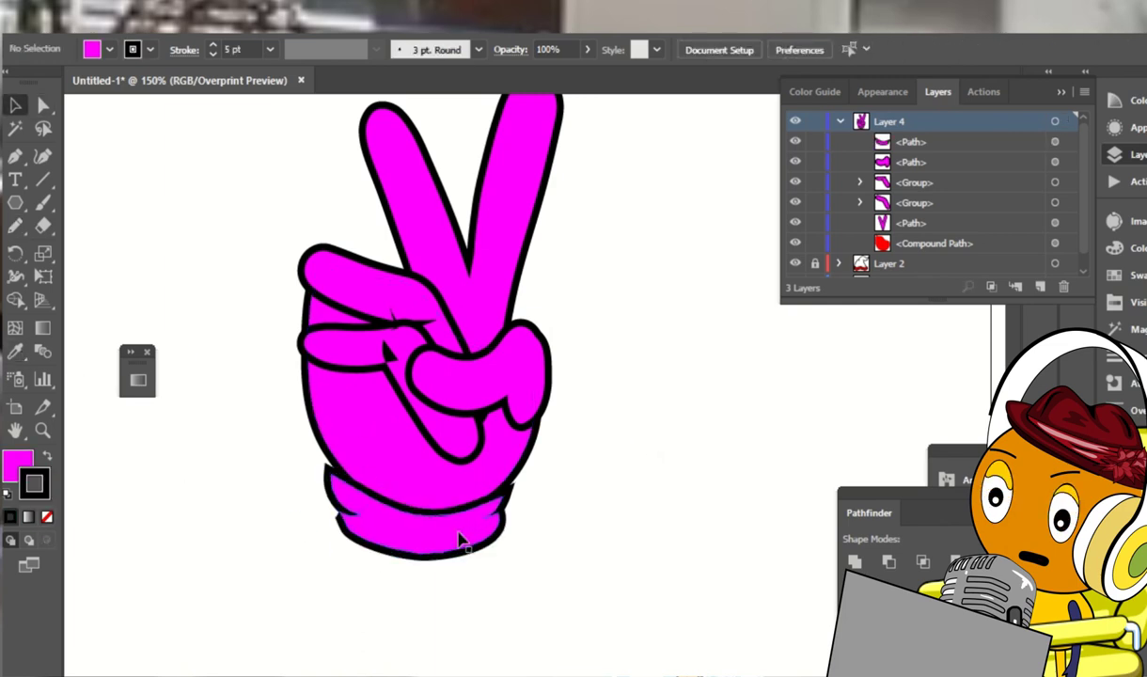
left_click(461, 540)
key("n")
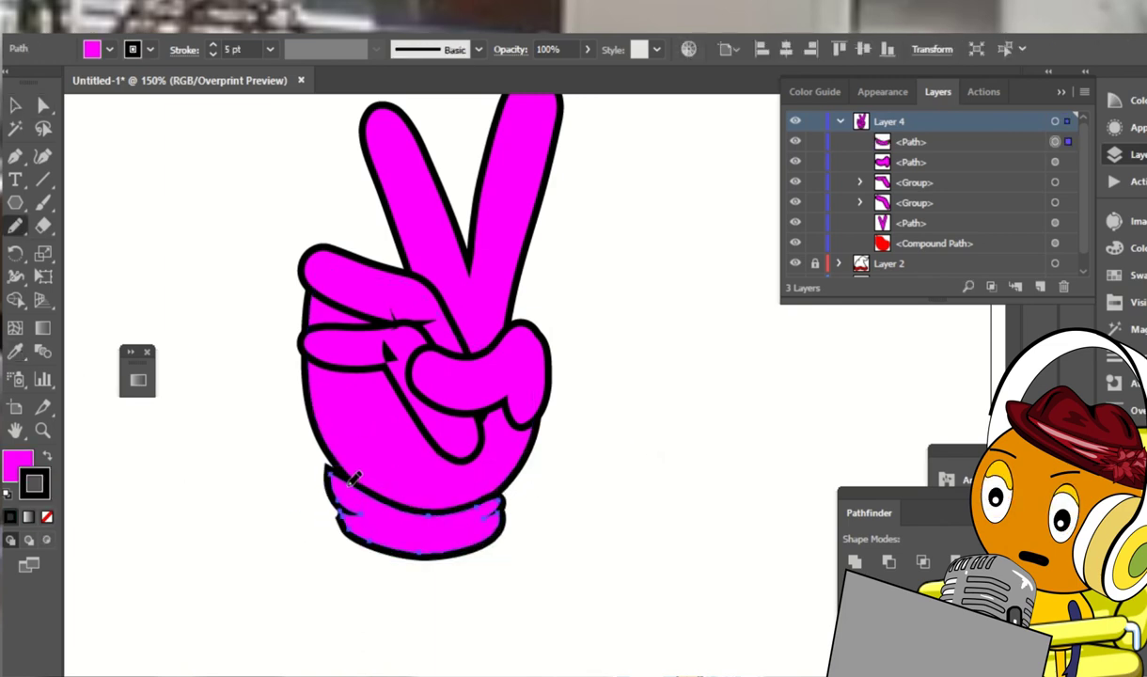
left_click_drag(337, 512, 366, 505)
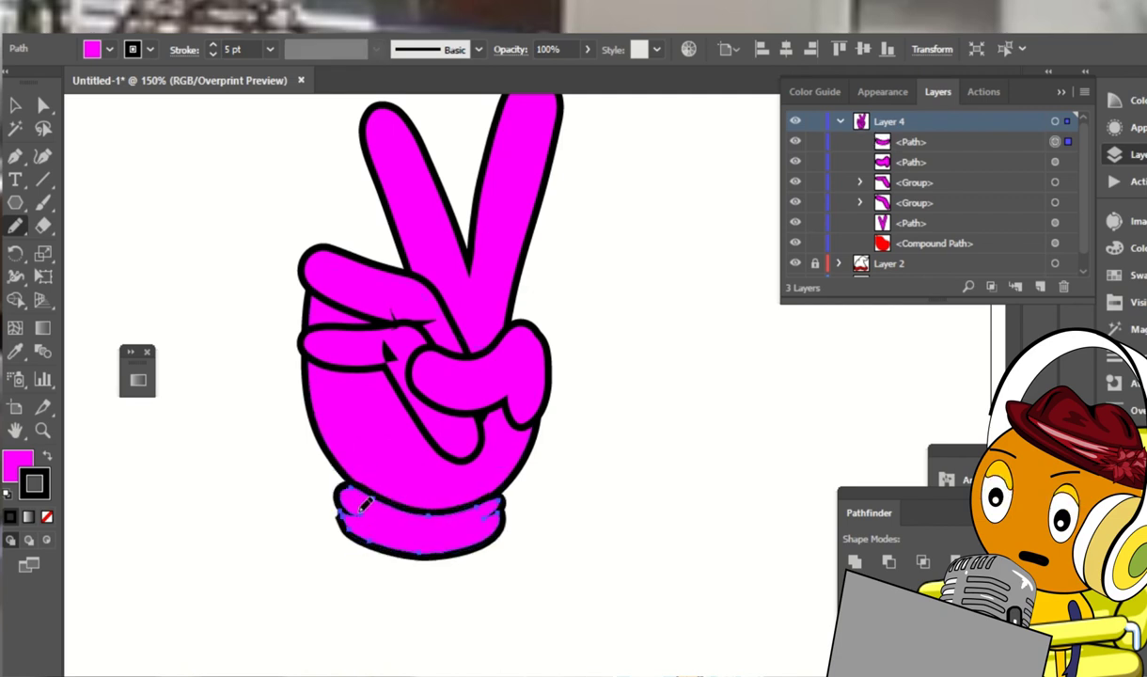
key("v")
left_click(629, 441)
left_click(386, 357)
left_click(639, 456)
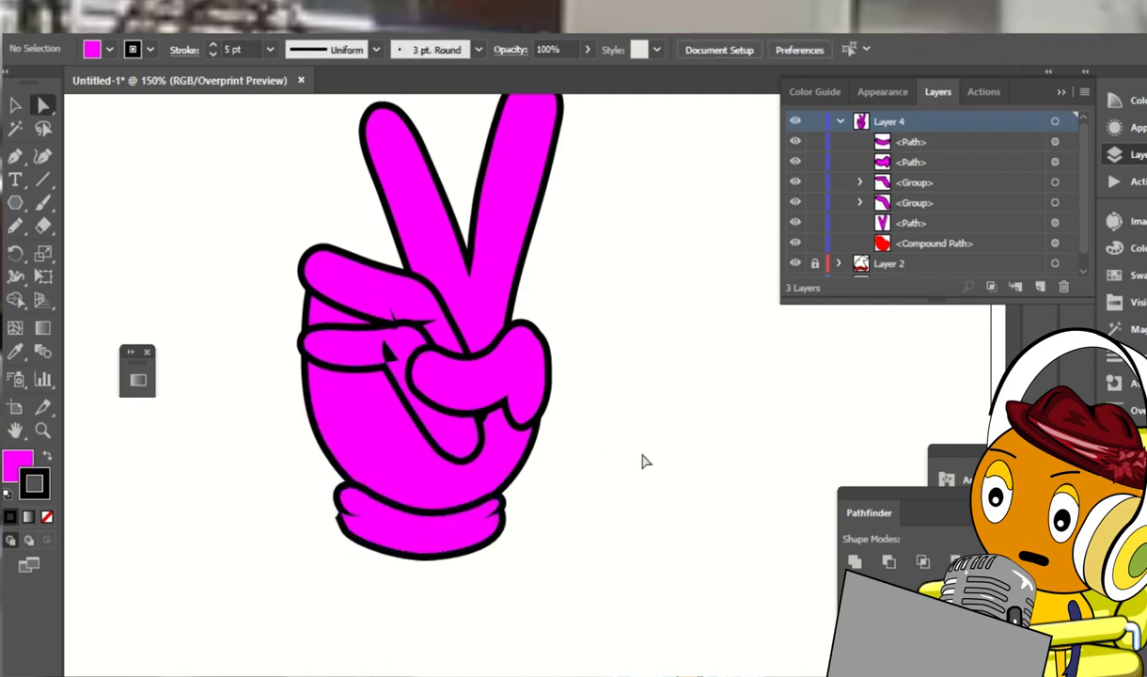
Nudge a finger group upward and tilt the lower finger group slightly
scroll(645, 461, "up", 2)
left_click_drag(376, 395, 361, 390)
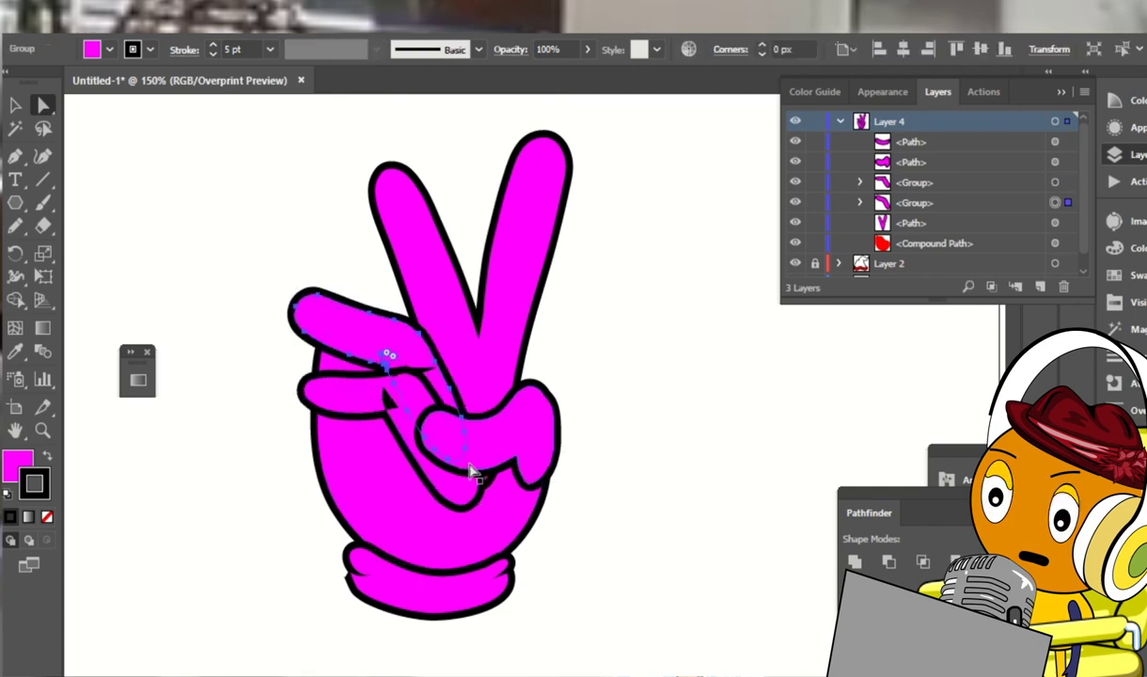
key("v")
left_click_drag(507, 339, 508, 324)
left_click(609, 251)
scroll(346, 404, "up", 1)
left_click(346, 404)
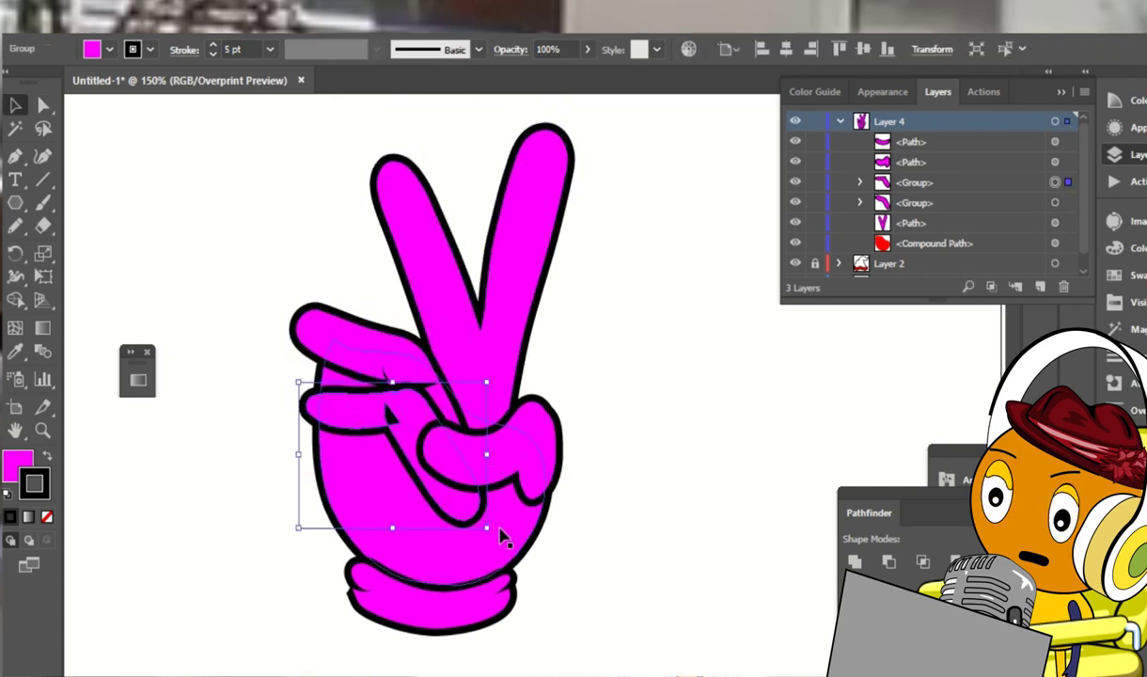
left_click_drag(499, 528, 485, 535)
left_click(565, 374)
Shift the lower curled finger up and left, then select the whole hand artwork
key("a")
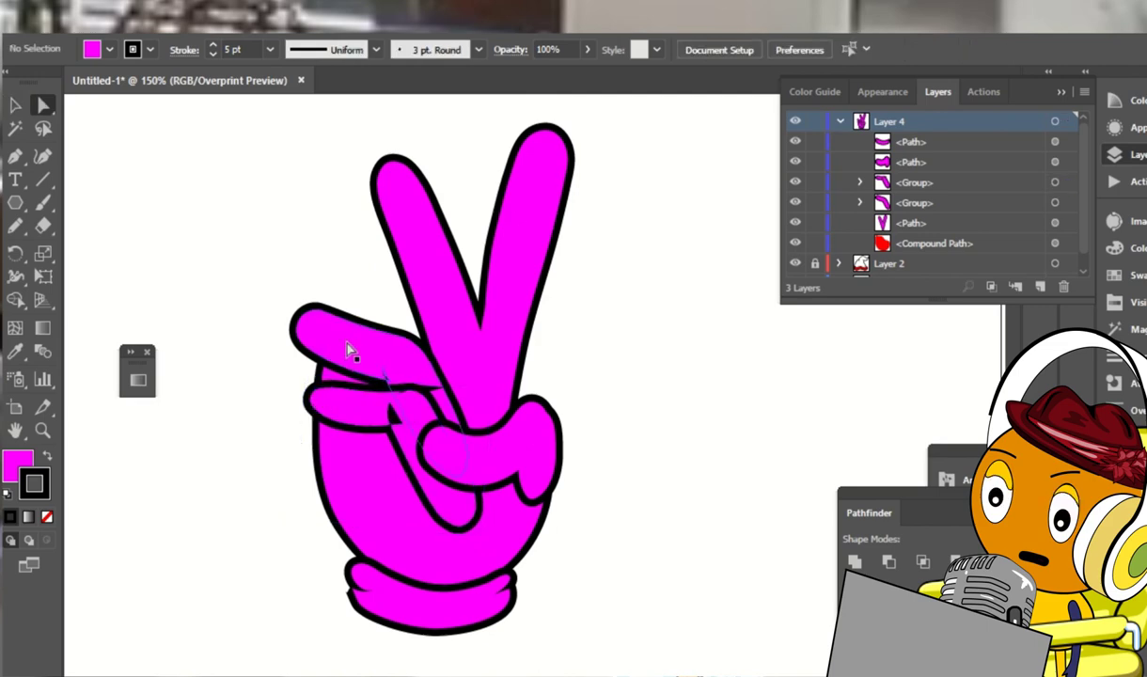
left_click(348, 353)
left_click_drag(353, 407, 342, 396)
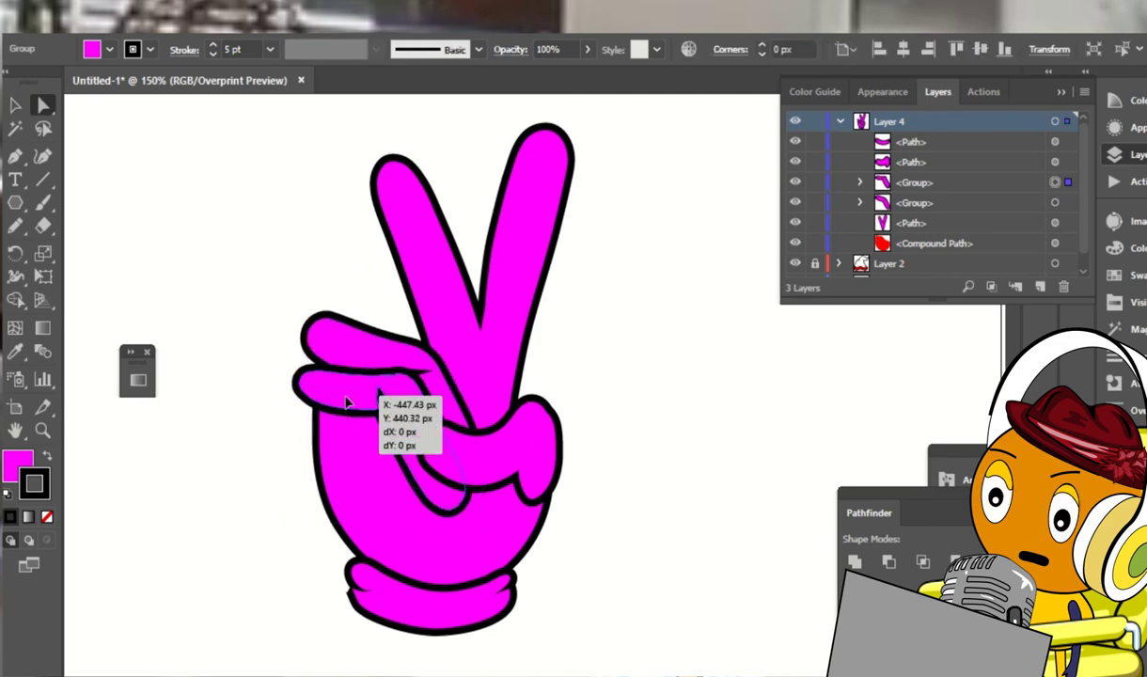
left_click(618, 316)
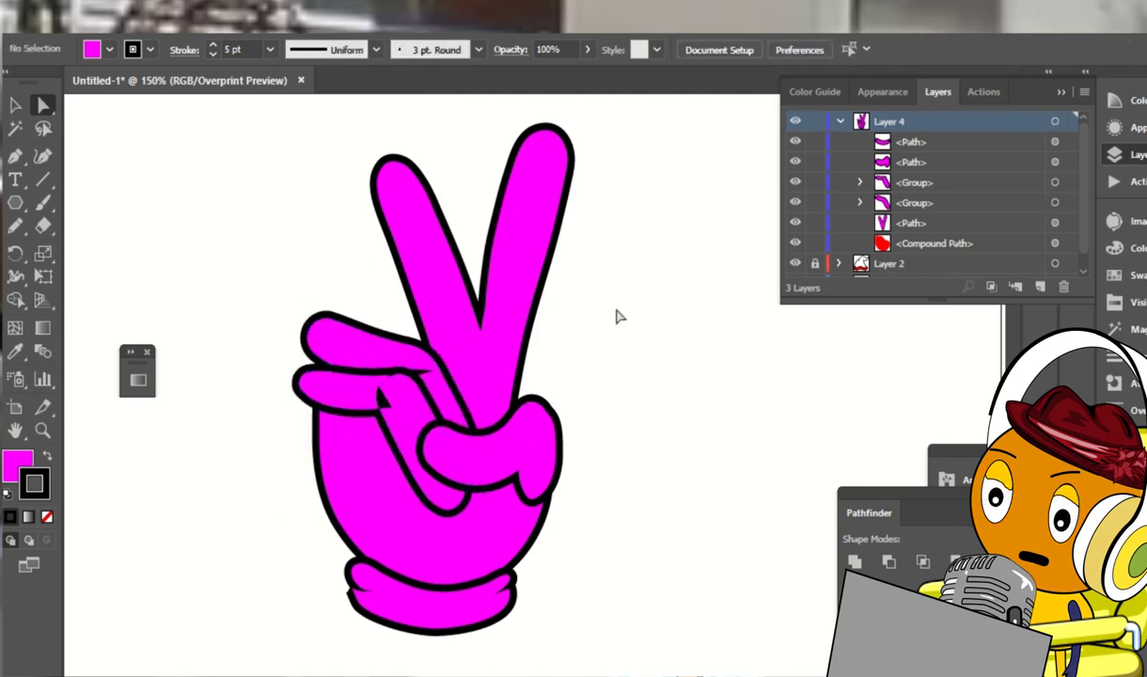
left_click_drag(634, 235, 289, 632)
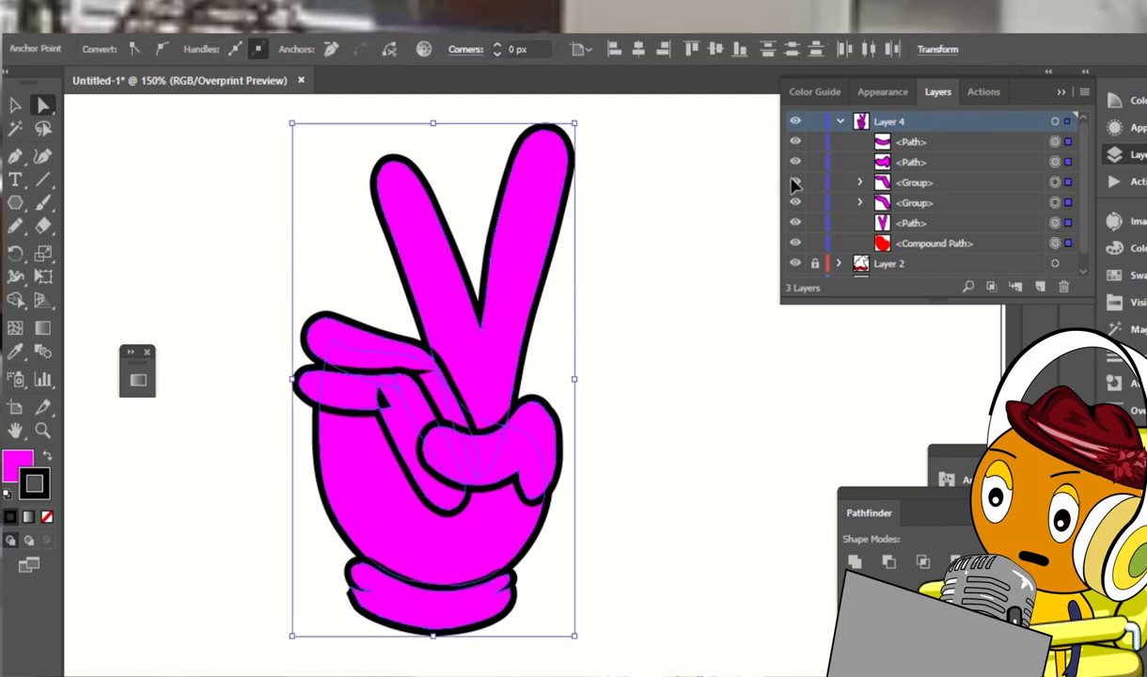
Add Layer 5, hide and lock Layer 4, and paste the hand in place on Layer 5
left_click(839, 122)
left_click(795, 121)
key("ctrl+l")
key("ctrl+f")
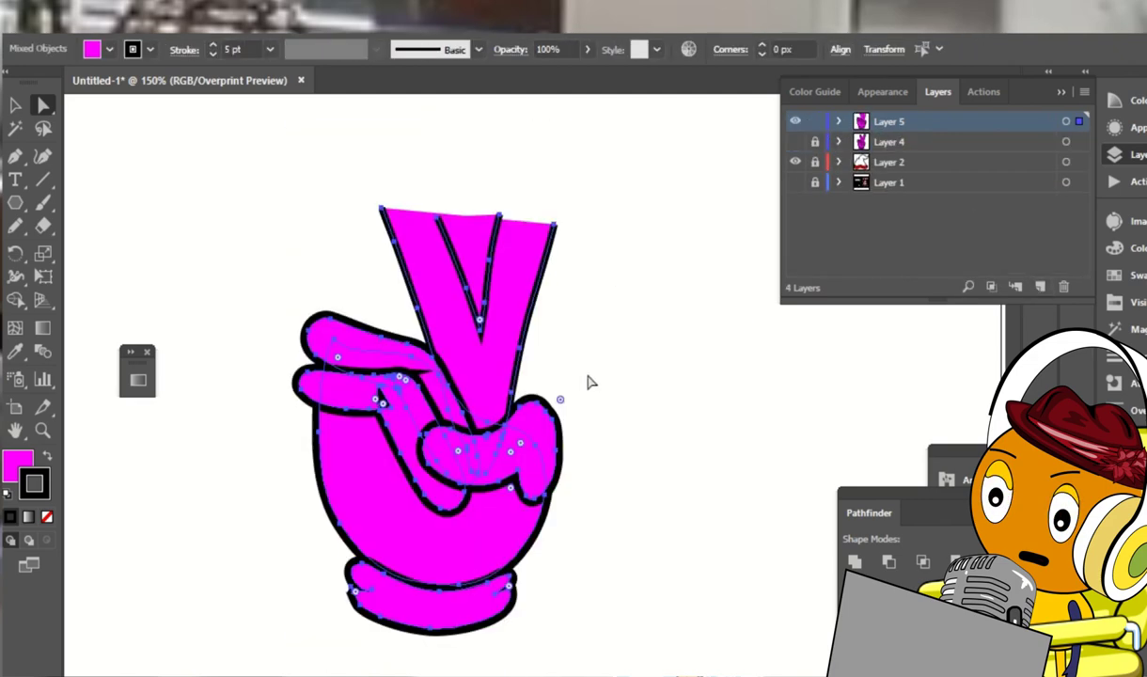
key("Delete")
left_click(794, 141)
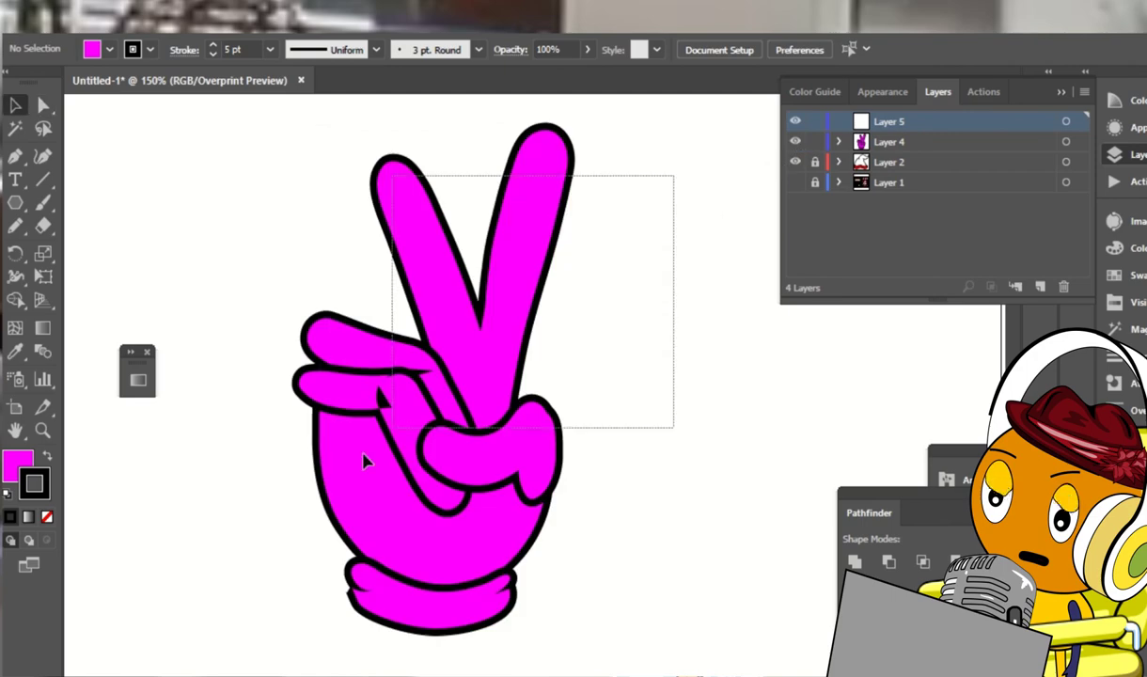
left_click(526, 367)
left_click(794, 141)
left_click(814, 141)
key("ctrl+f")
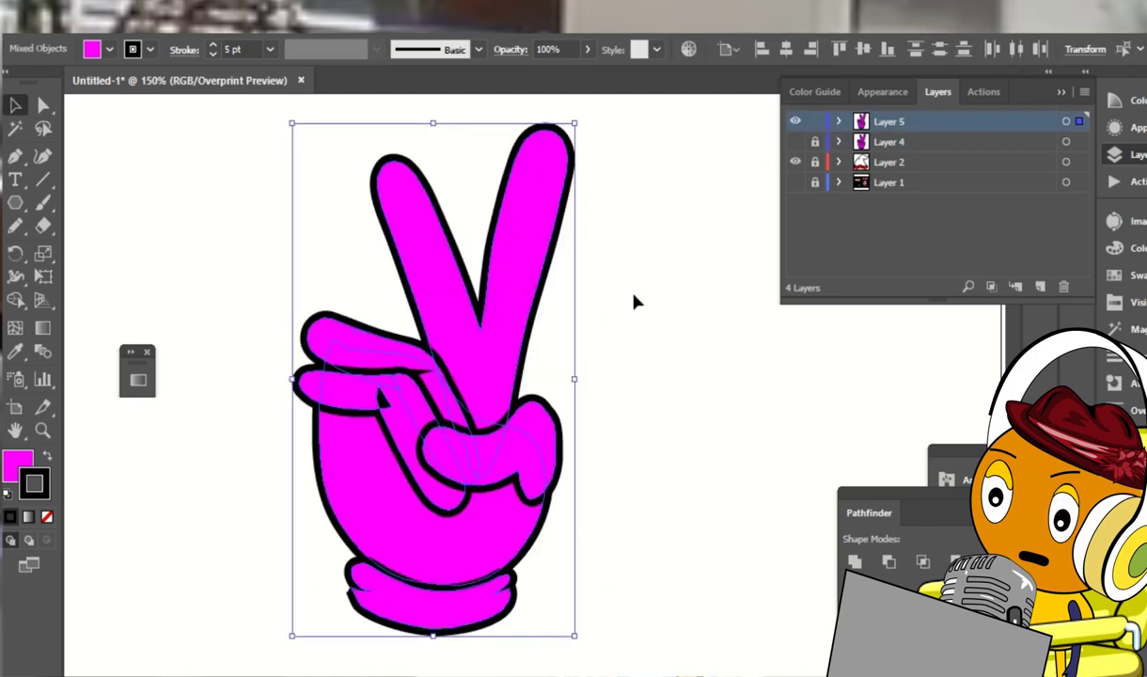
Expand the pasted hand's appearance into plain shapes and select the thumb outline
left_click_drag(694, 171, 218, 621)
left_click(160, 14)
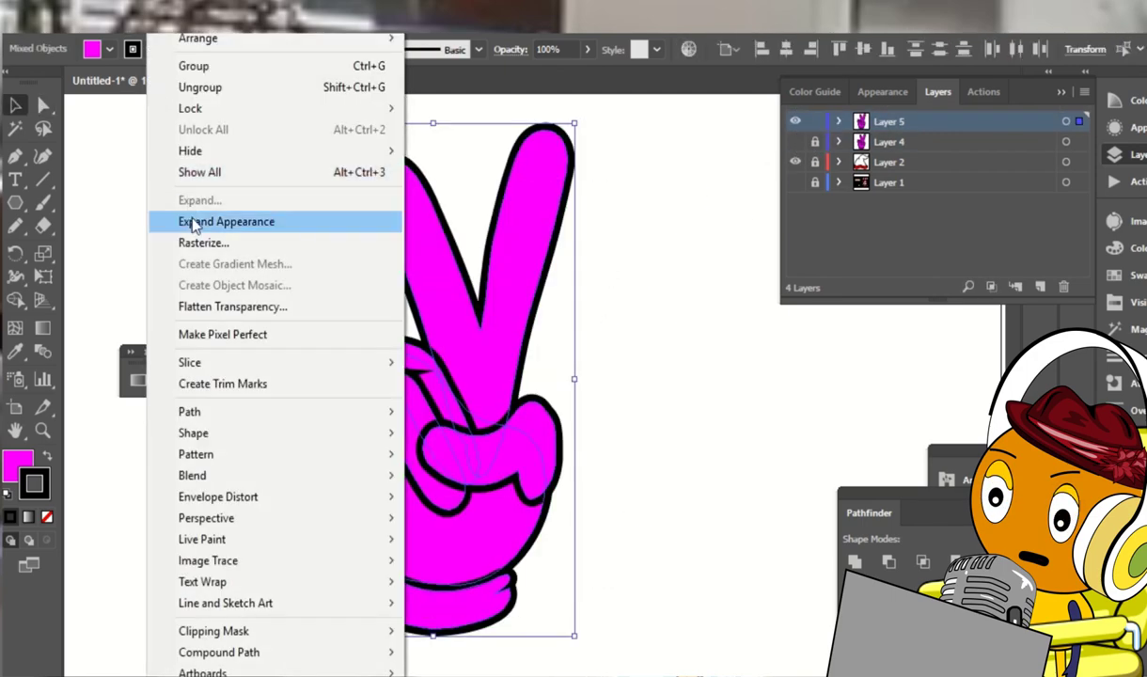
left_click(192, 220)
left_click(663, 376)
key("a")
left_click(553, 497)
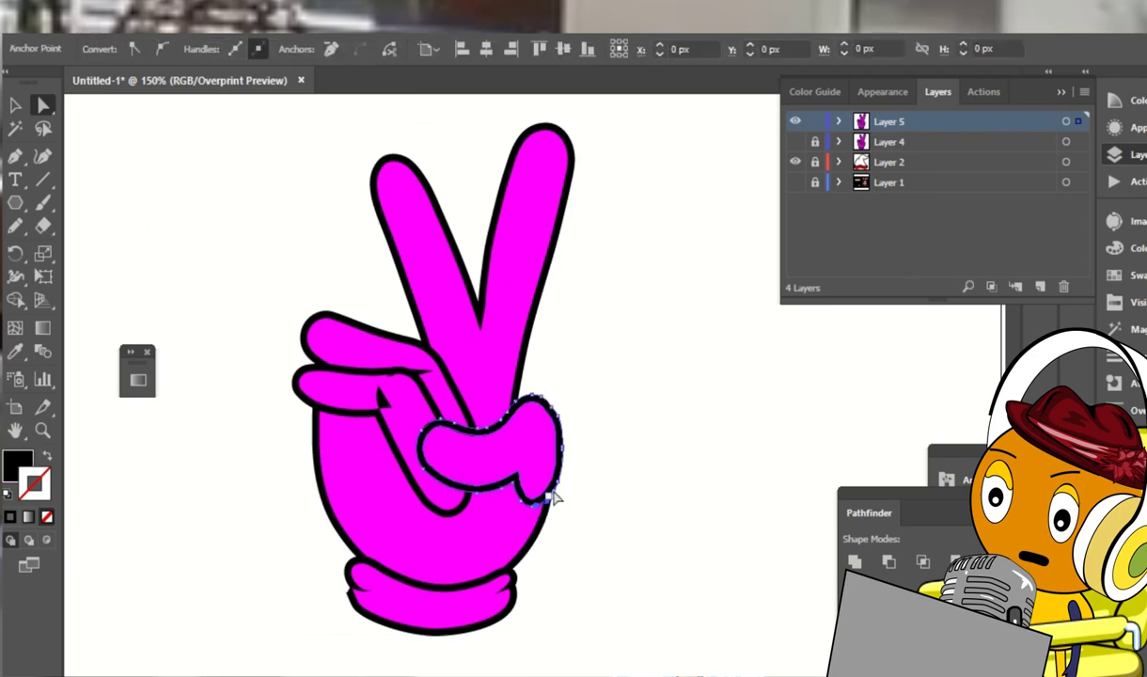
Set the Eraser tool size to 30 pt
double_click(44, 226)
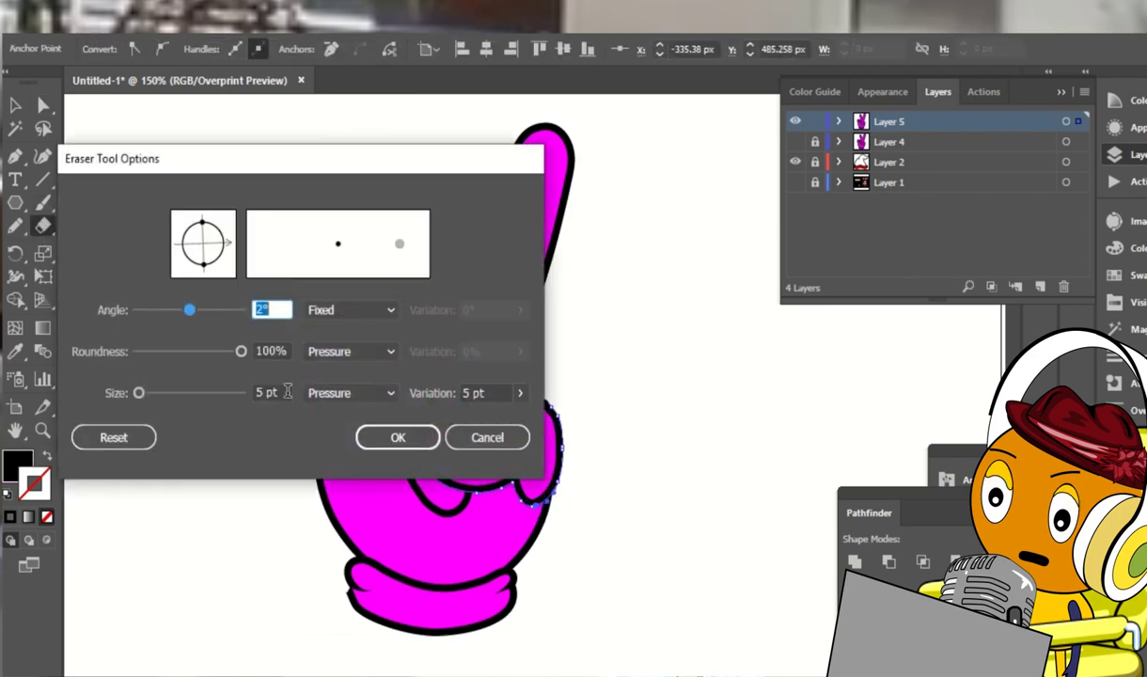
left_click(397, 437)
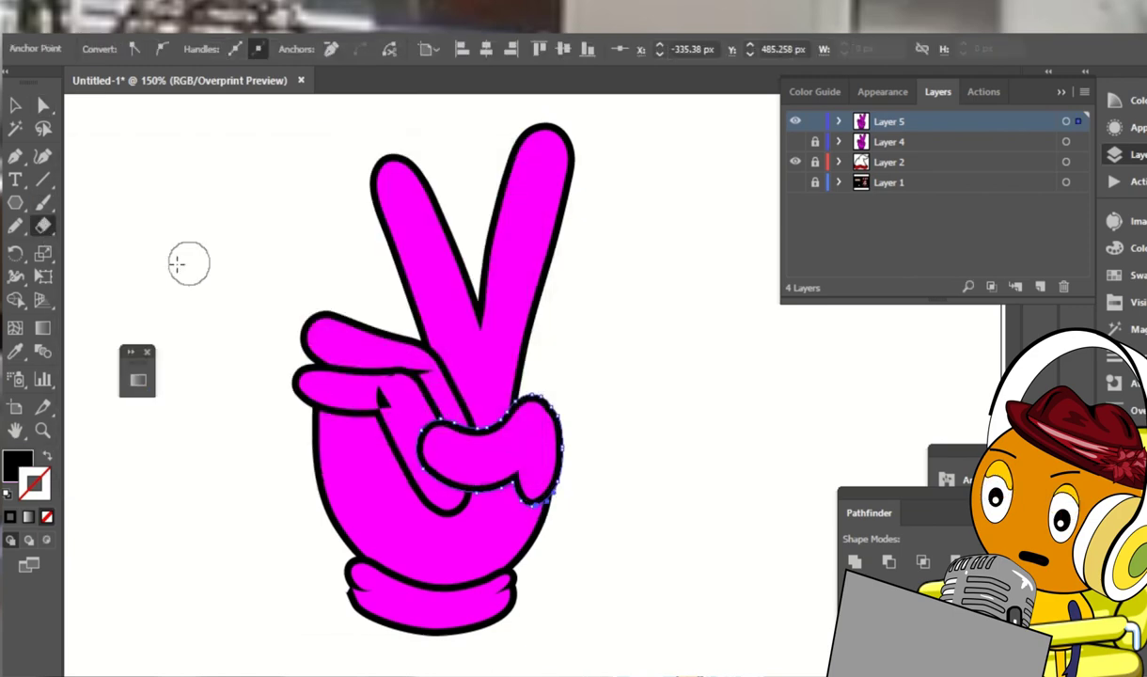
double_click(43, 225)
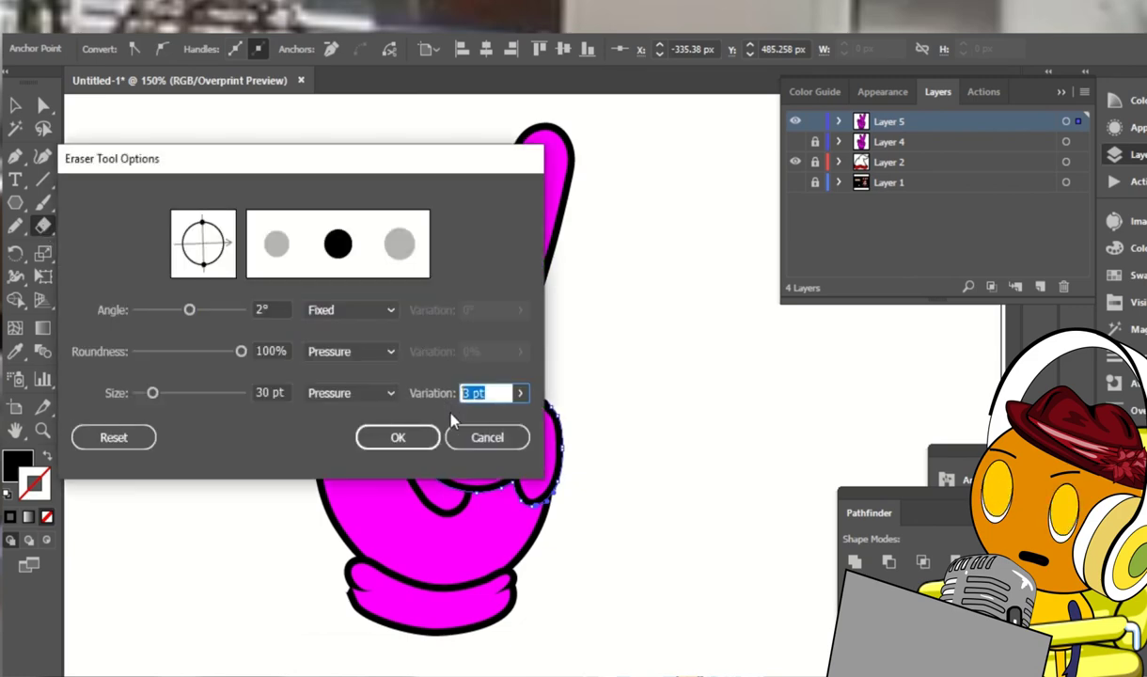
left_click(396, 435)
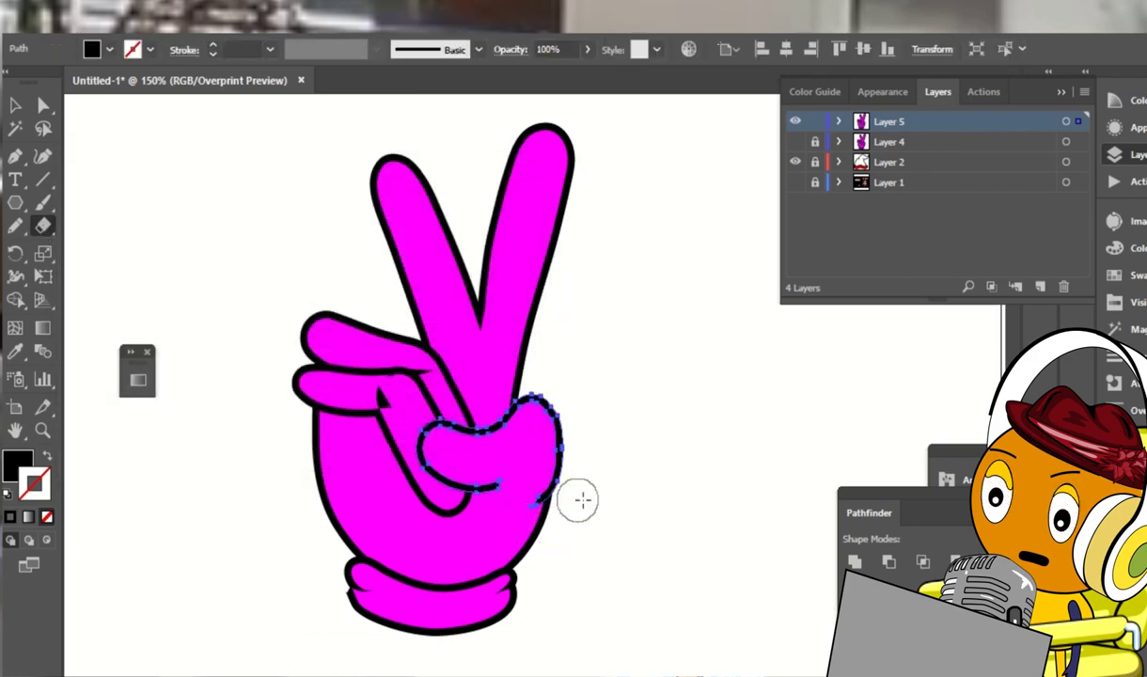
Zoom in and retrace the lower curled finger's outline, closing its notch
key("a")
left_click(663, 491)
key("ctrl+equal")
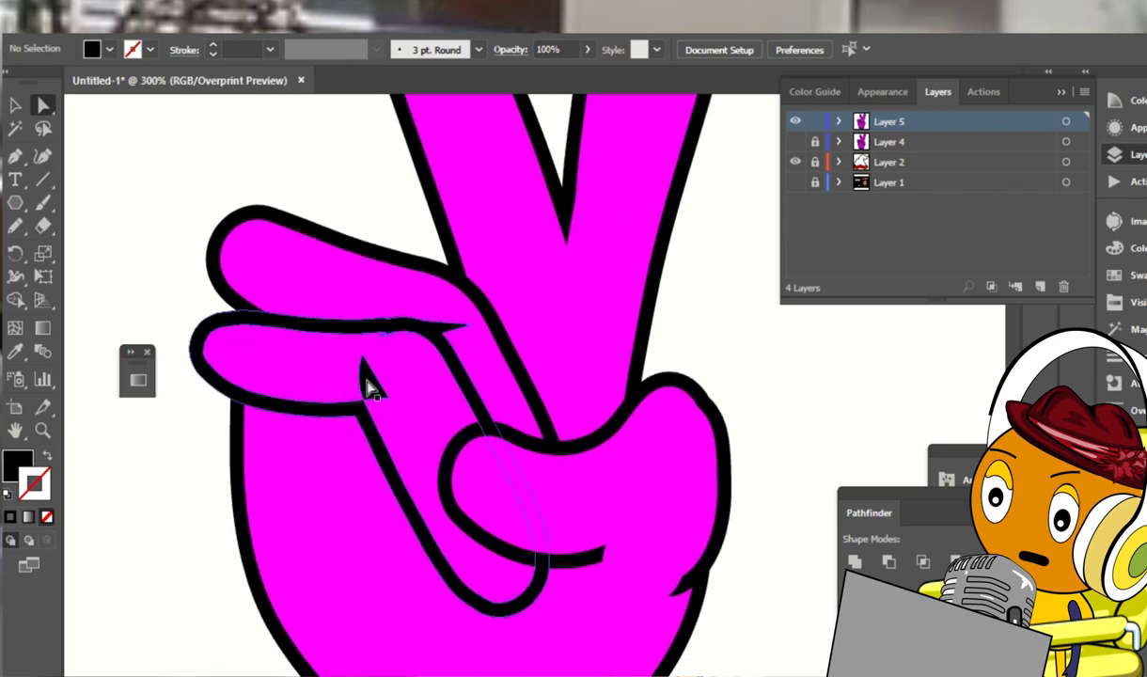
left_click(358, 379)
key("n")
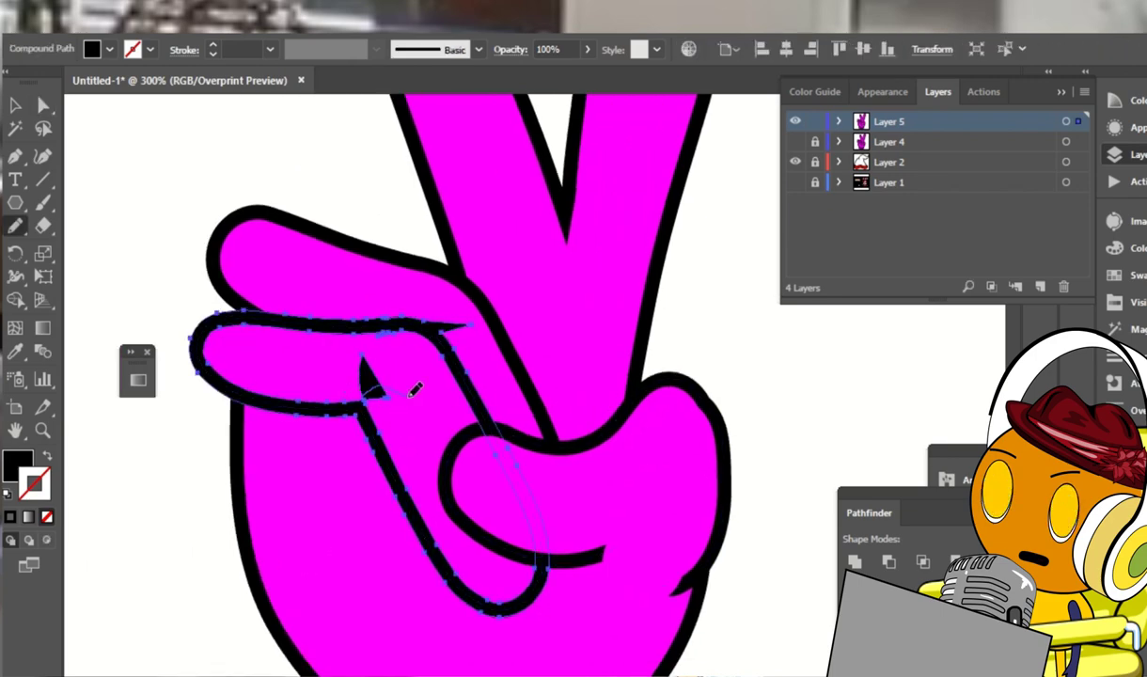
left_click_drag(368, 388, 461, 321)
left_click_drag(384, 346, 470, 417)
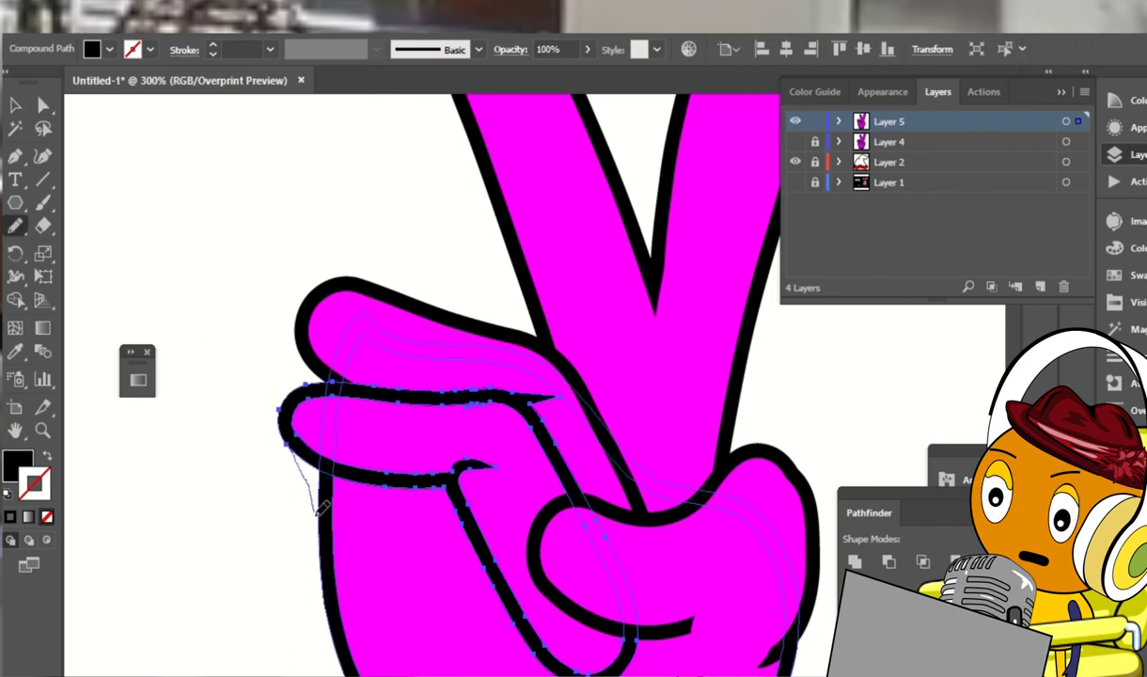
left_click_drag(320, 509, 286, 418)
mouse_move(305, 365)
left_mouse_down()
mouse_move(348, 360)
mouse_move(367, 468)
left_mouse_up()
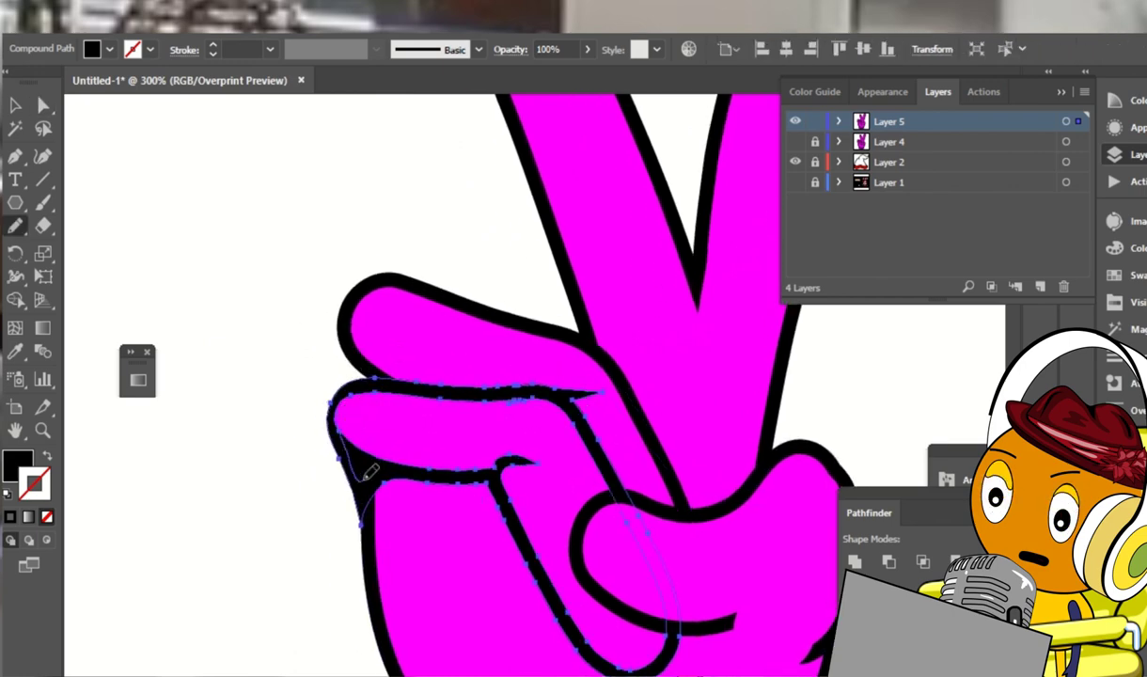
key("ctrl+z")
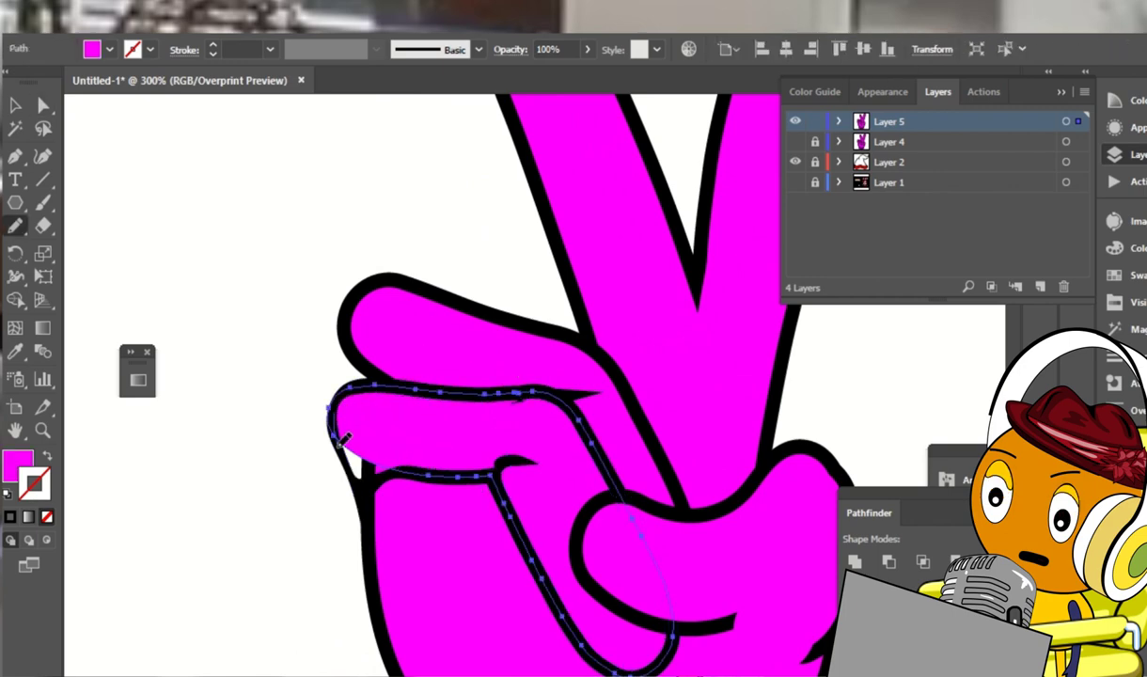
Redraw the lower finger's left outline edge in black
key("a")
scroll(310, 389, "up", 2)
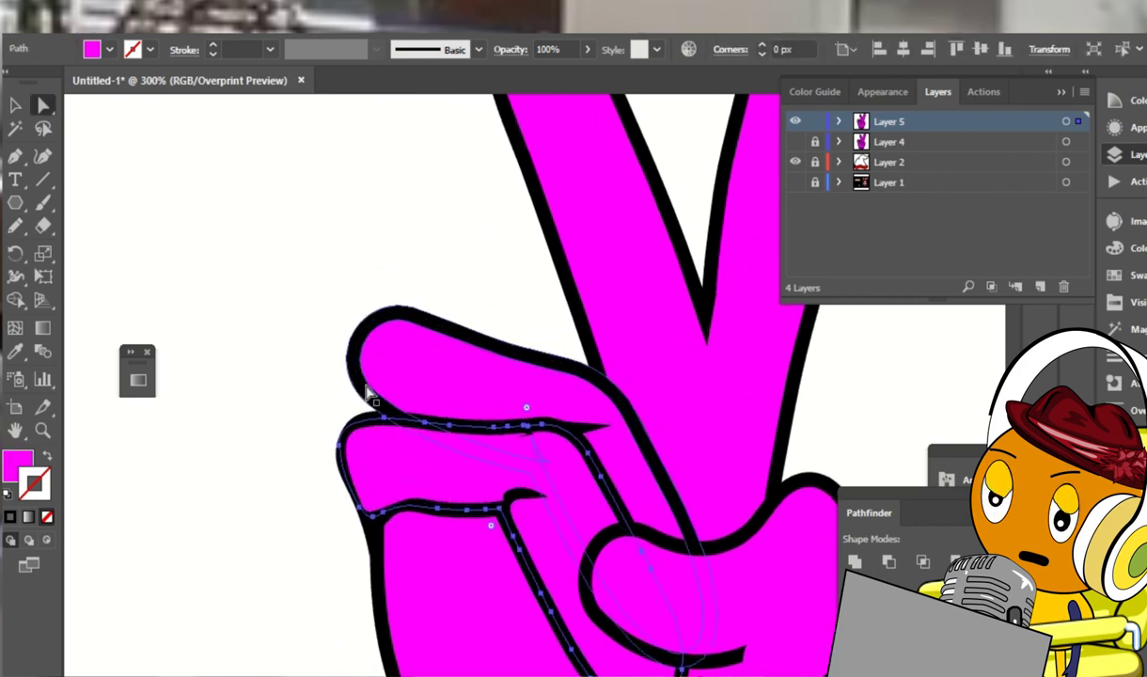
left_click(370, 394)
key("n")
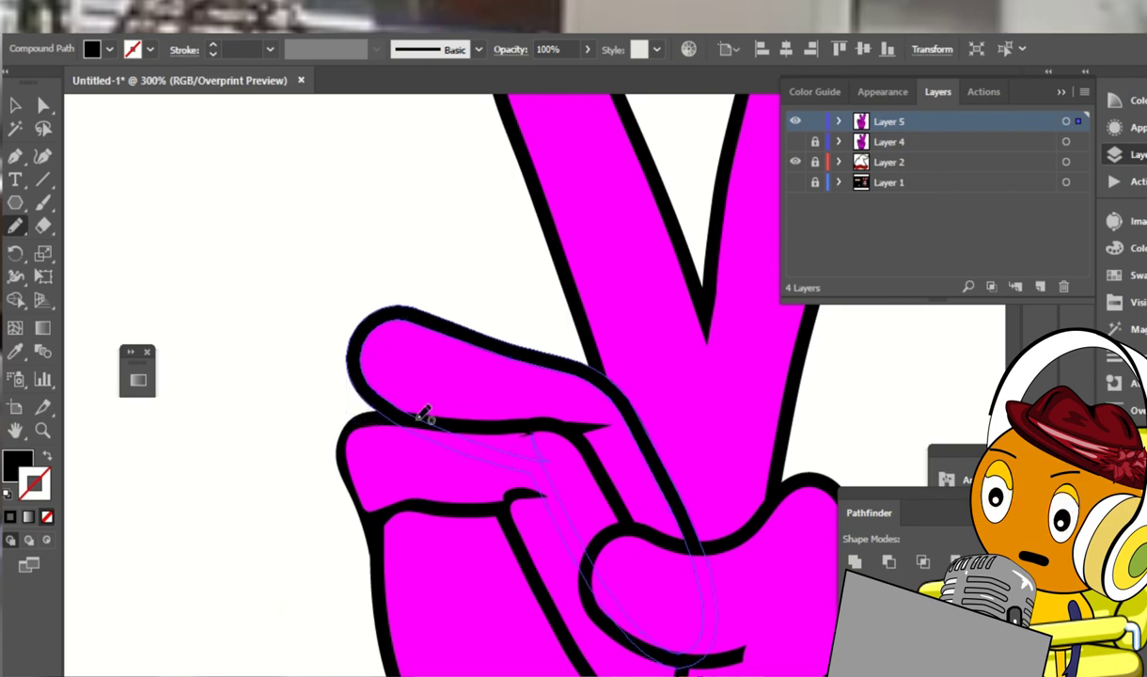
left_click_drag(356, 413, 426, 412)
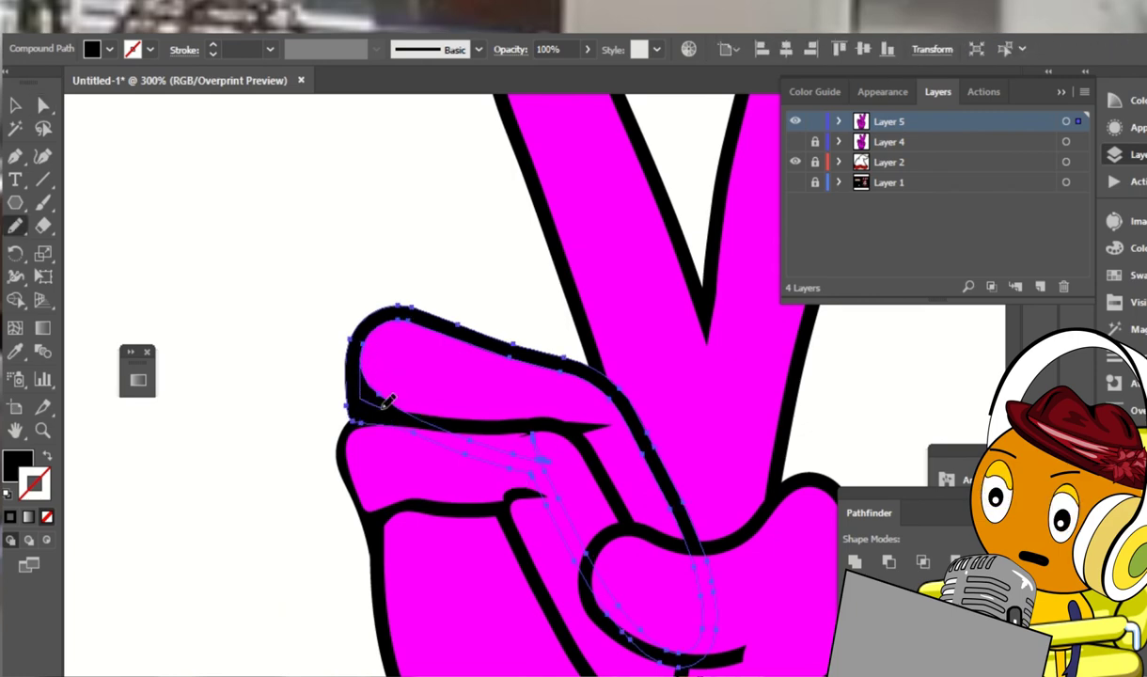
left_click(376, 361, "ctrl")
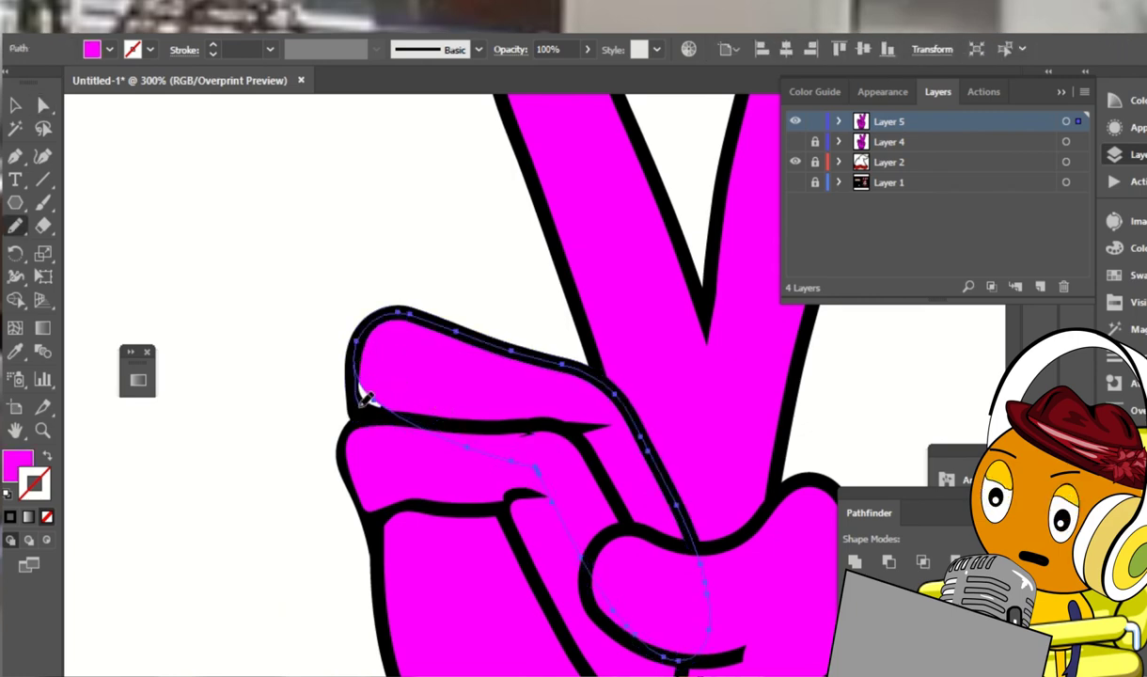
Retrace the thumb's black outline along its inner and right edges, then zoom out
scroll(452, 411, "down", 3)
scroll(498, 423, "right", 2)
left_click(550, 444, "ctrl")
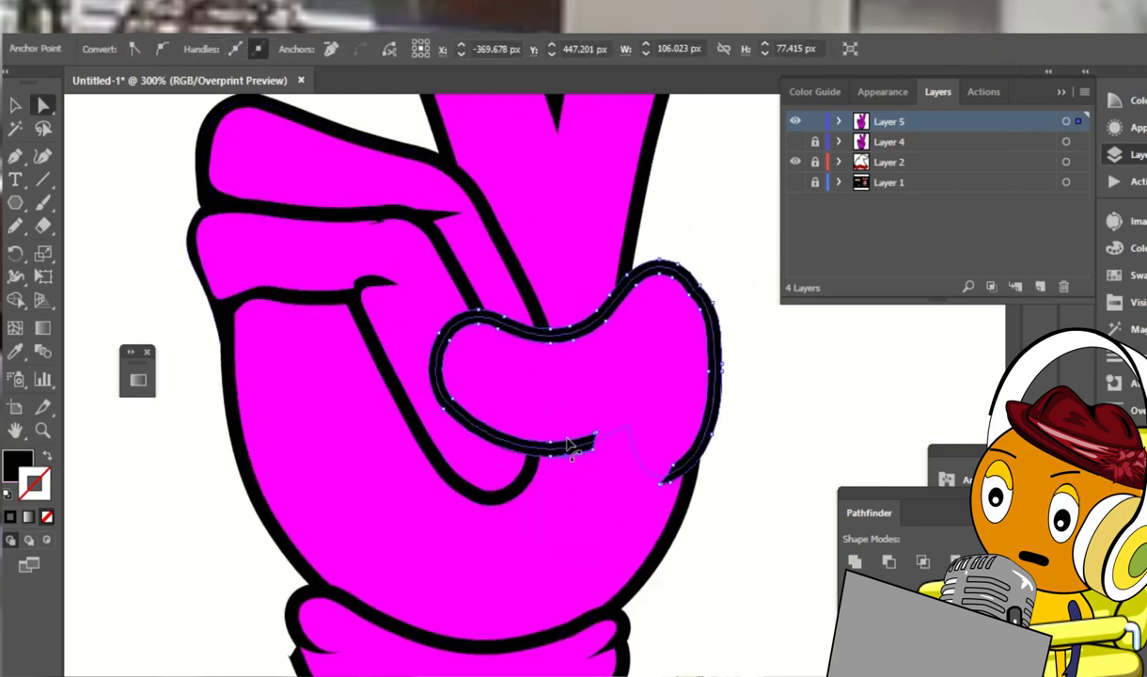
left_click_drag(548, 449, 569, 428)
left_click(761, 381, "ctrl")
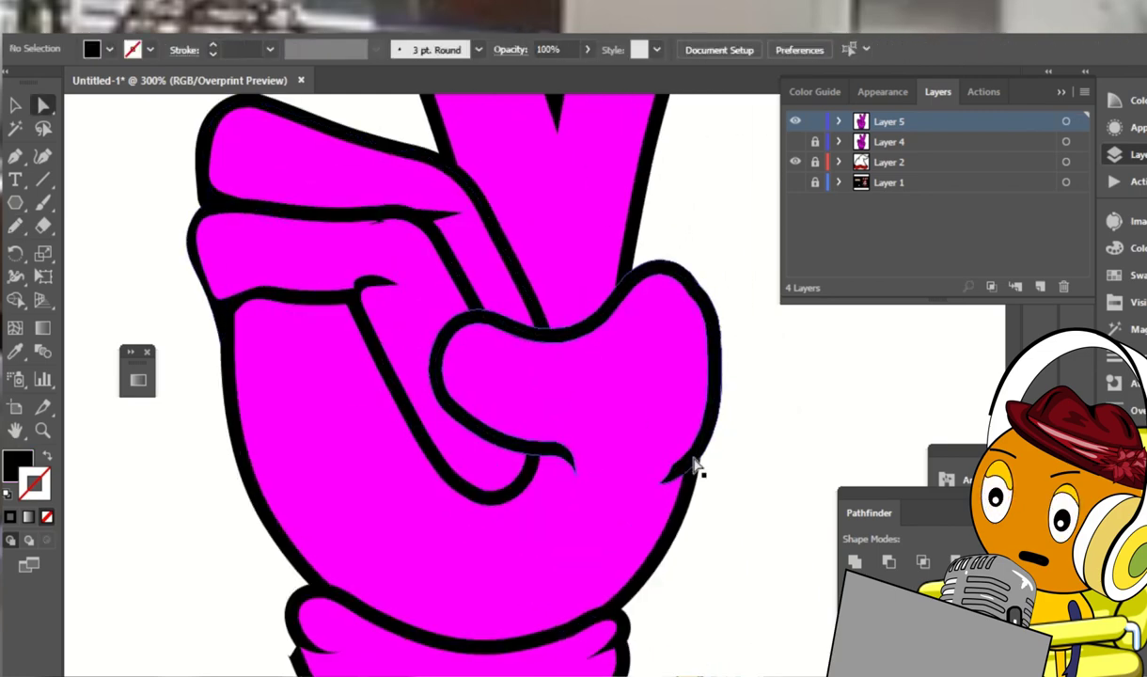
left_click(696, 461, "ctrl")
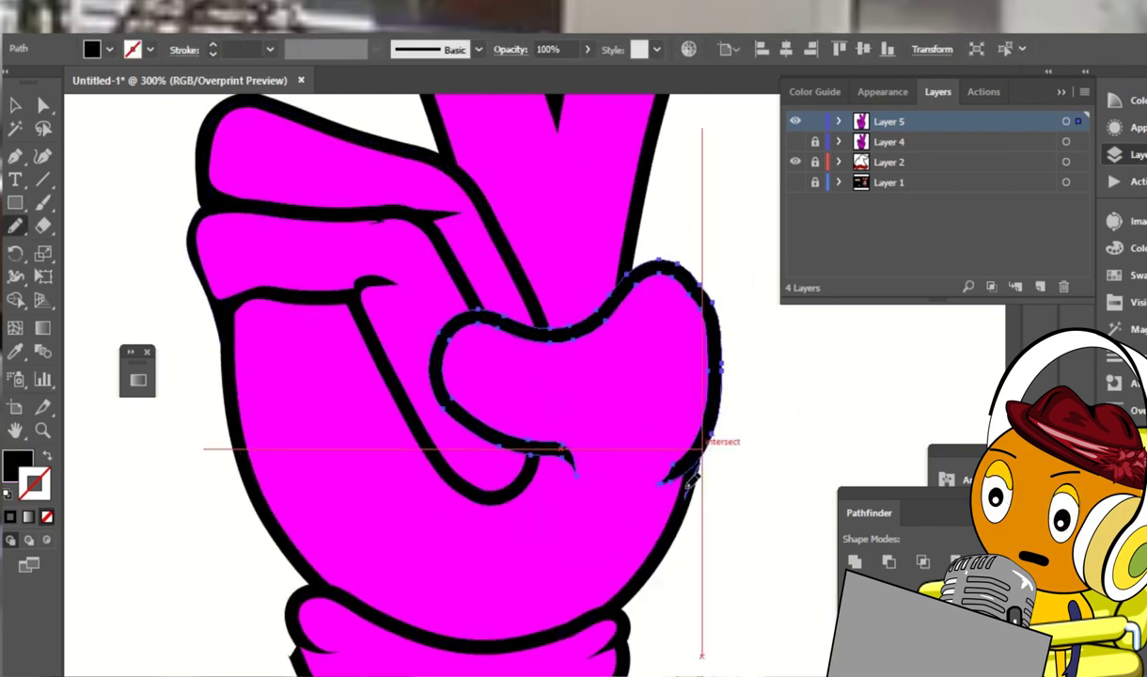
left_click_drag(690, 478, 705, 448)
key("ctrl+minus")
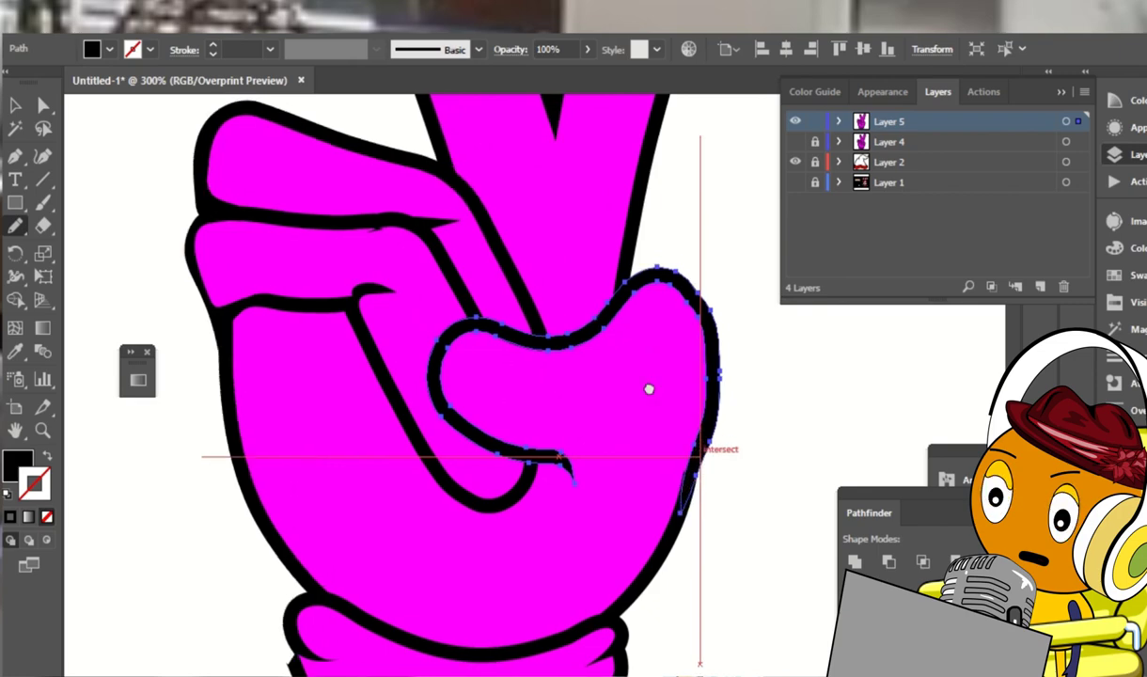
key("ctrl+minus")
left_click(832, 402, "ctrl")
scroll(670, 285, "down", 3)
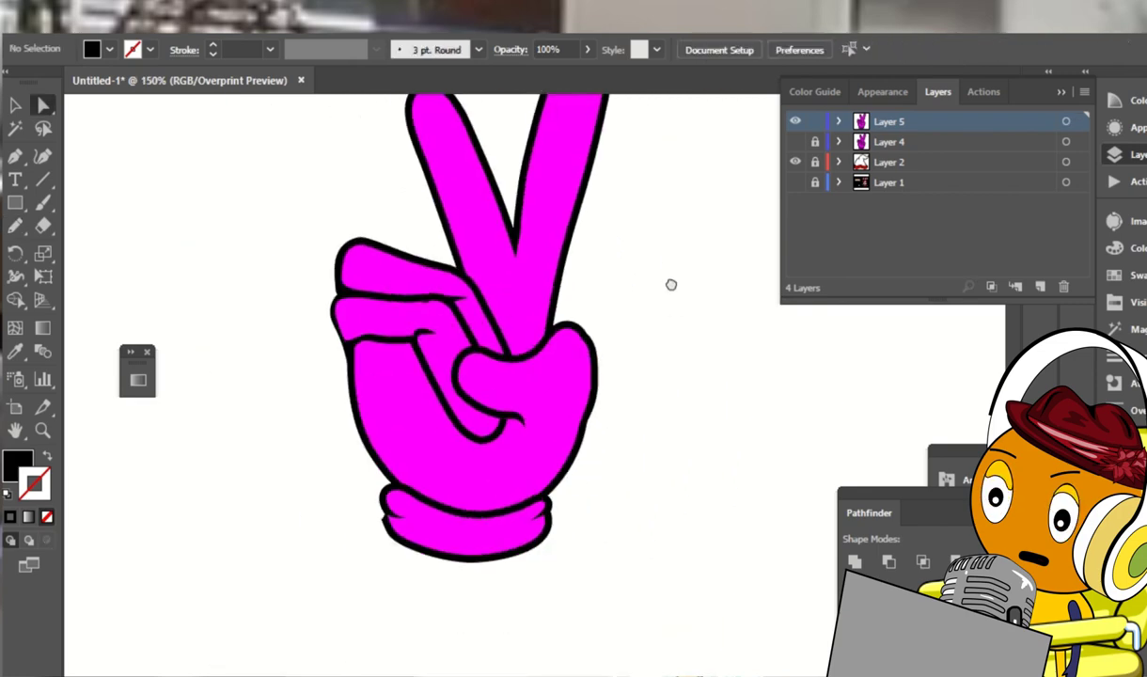
scroll(709, 448, "up", 3)
Add bumpy notches along the V fingers' black outline with the Pencil
key("ctrl+plus")
key("ctrl+plus")
key("ctrl+plus")
scroll(700, 405, "up", 2)
left_click(693, 376)
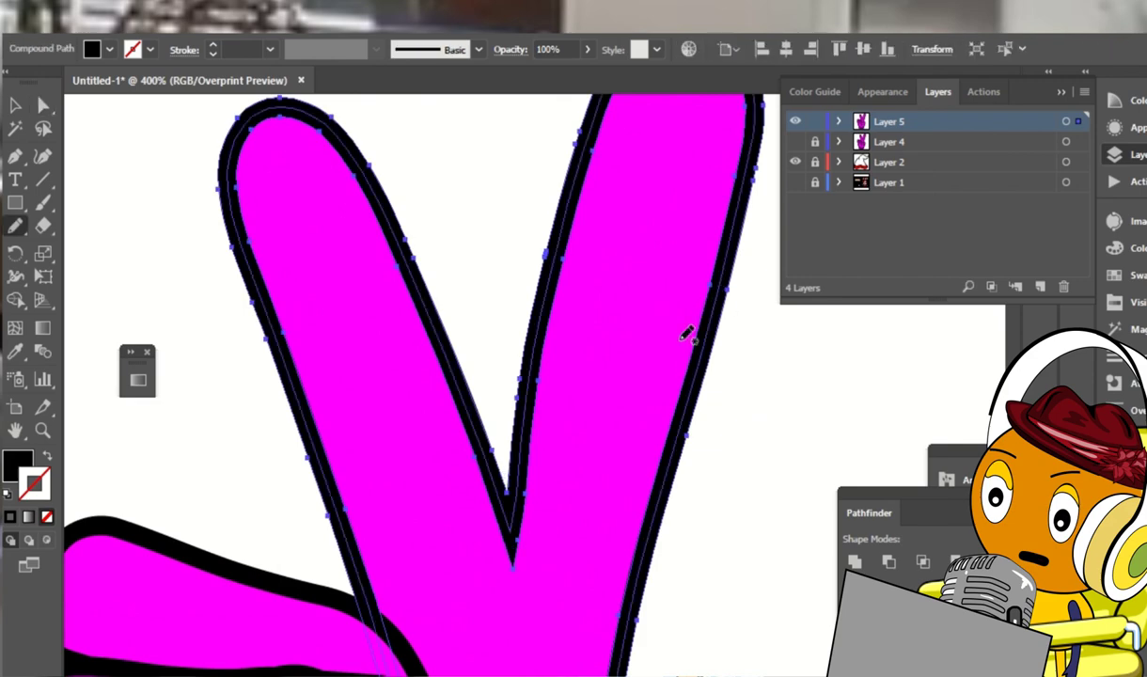
key("n")
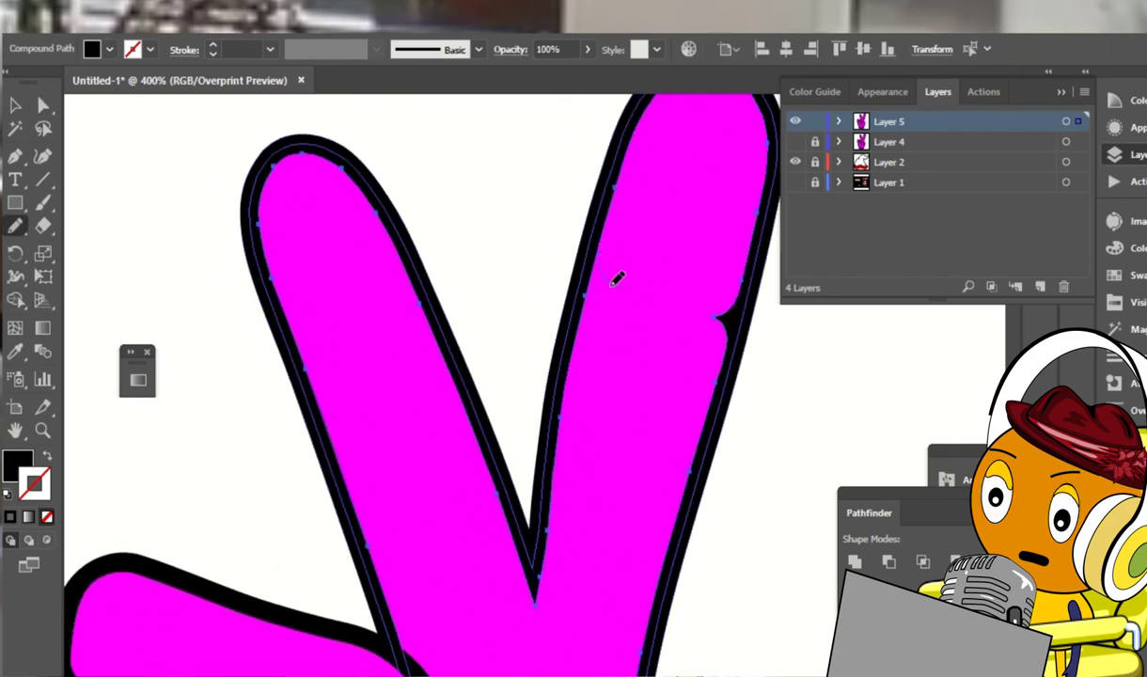
left_click_drag(617, 279, 590, 264)
scroll(610, 301, "down", 3)
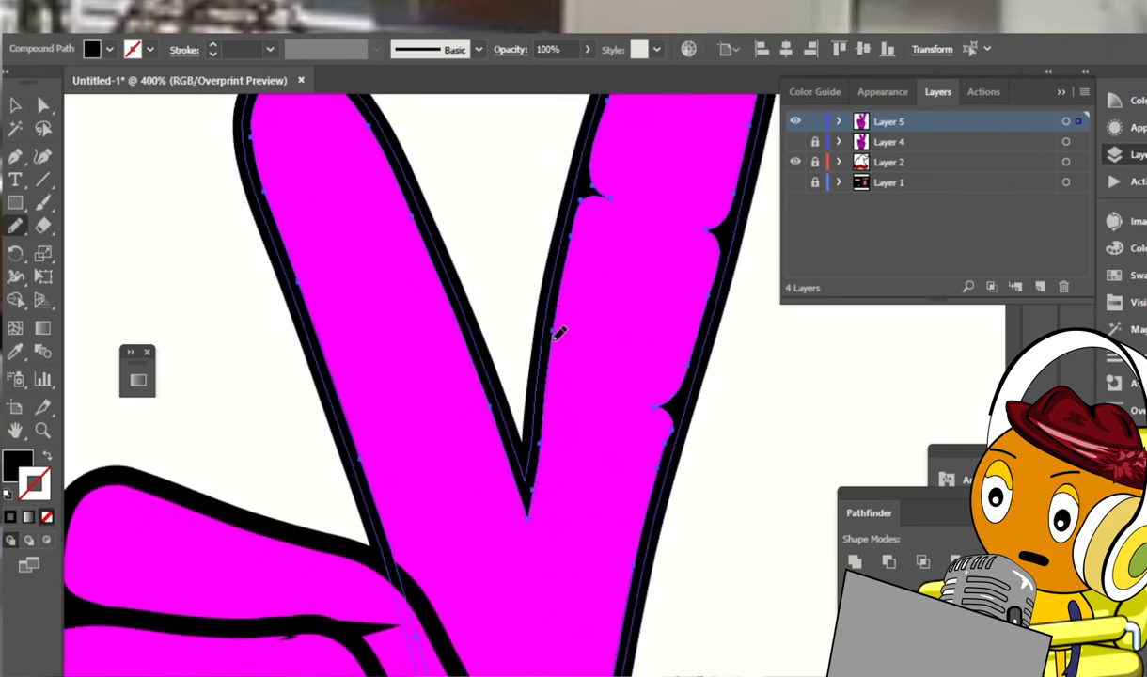
left_click_drag(438, 316, 502, 358)
left_click_drag(468, 275, 505, 310)
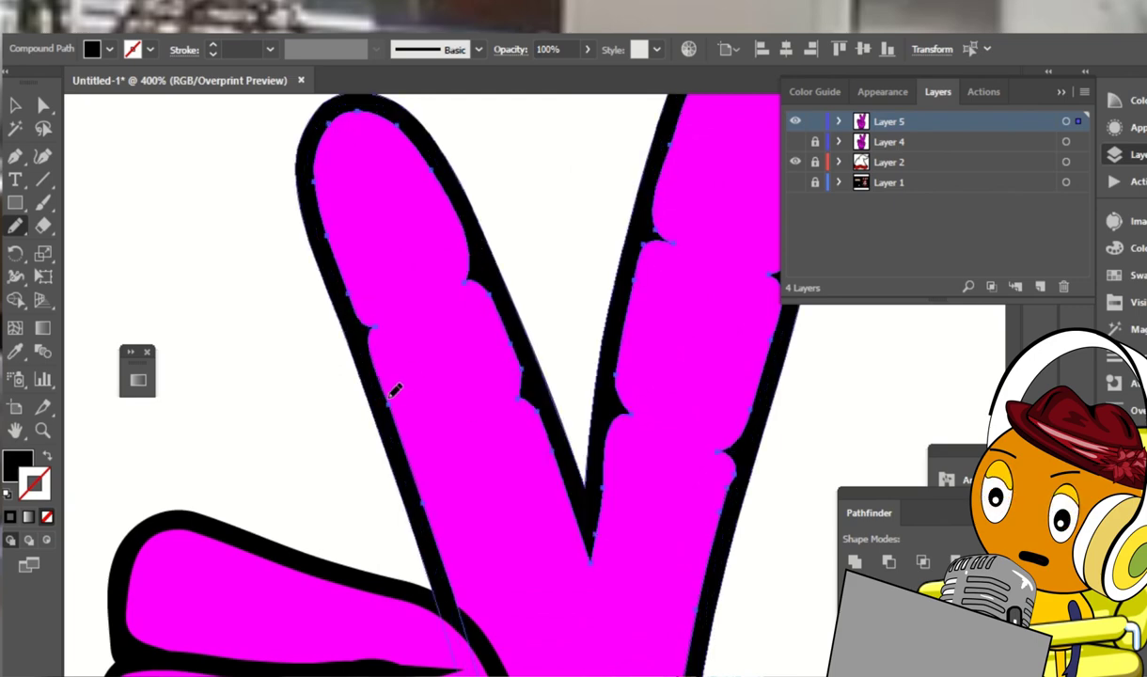
left_click_drag(437, 430, 461, 465)
Redraw the fold line across the wrist cuff
key("a")
left_click(832, 478)
key("ctrl+1")
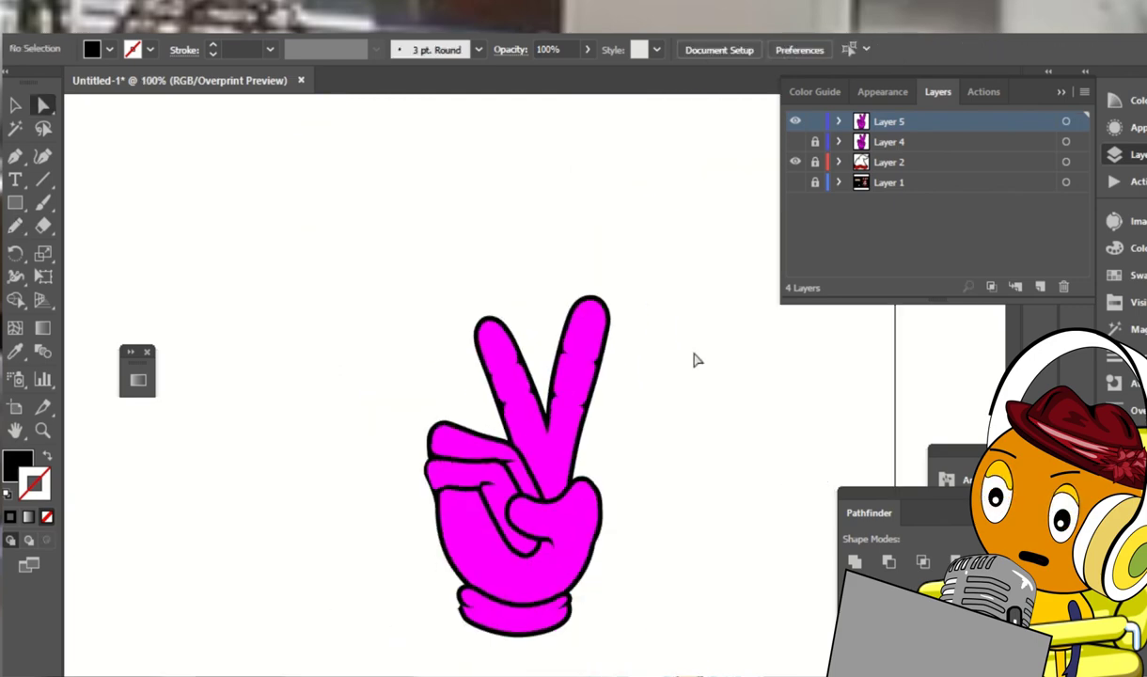
left_click(595, 467)
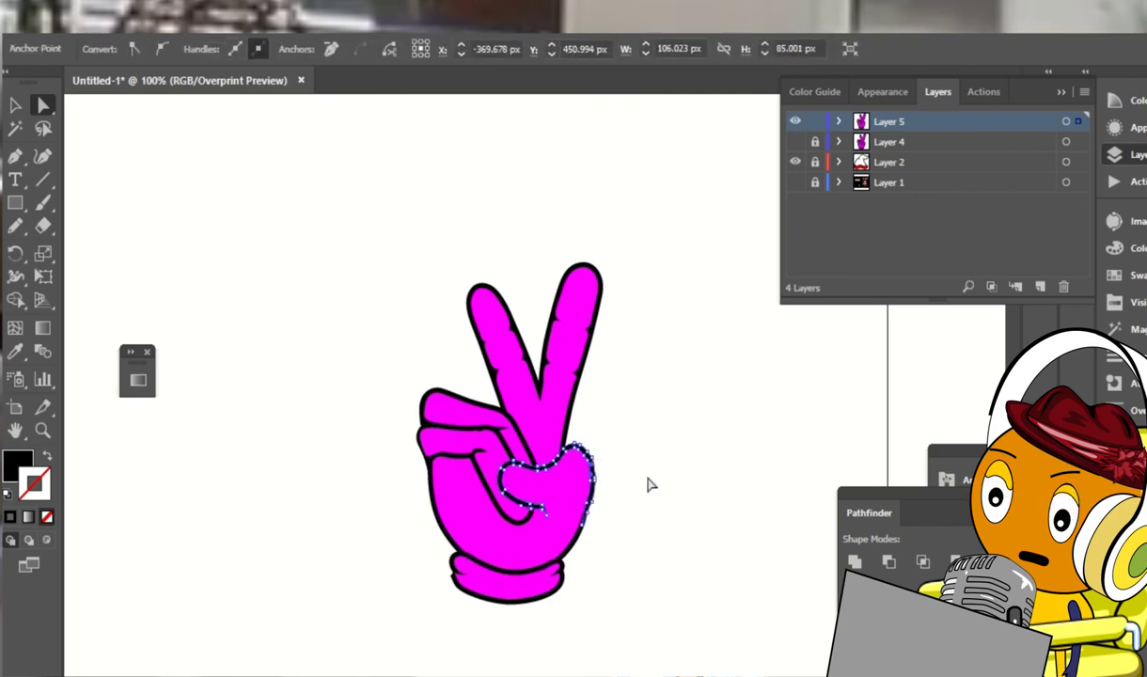
scroll(647, 482, "up", 2)
left_click(392, 548)
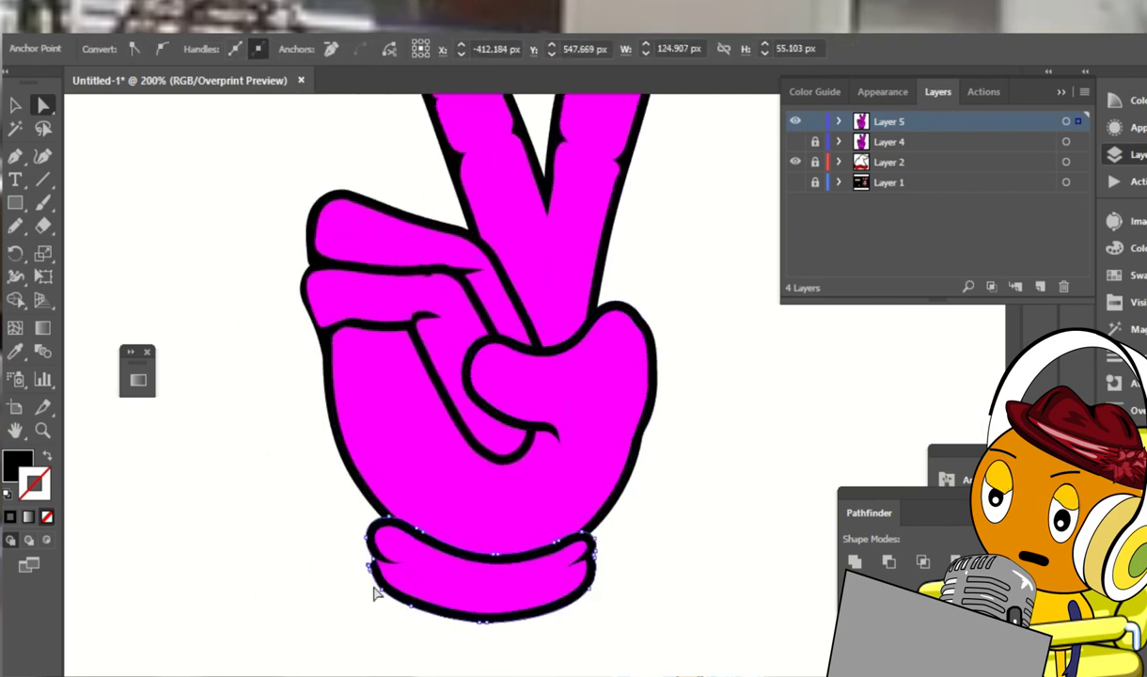
left_click(422, 519)
left_click(602, 532)
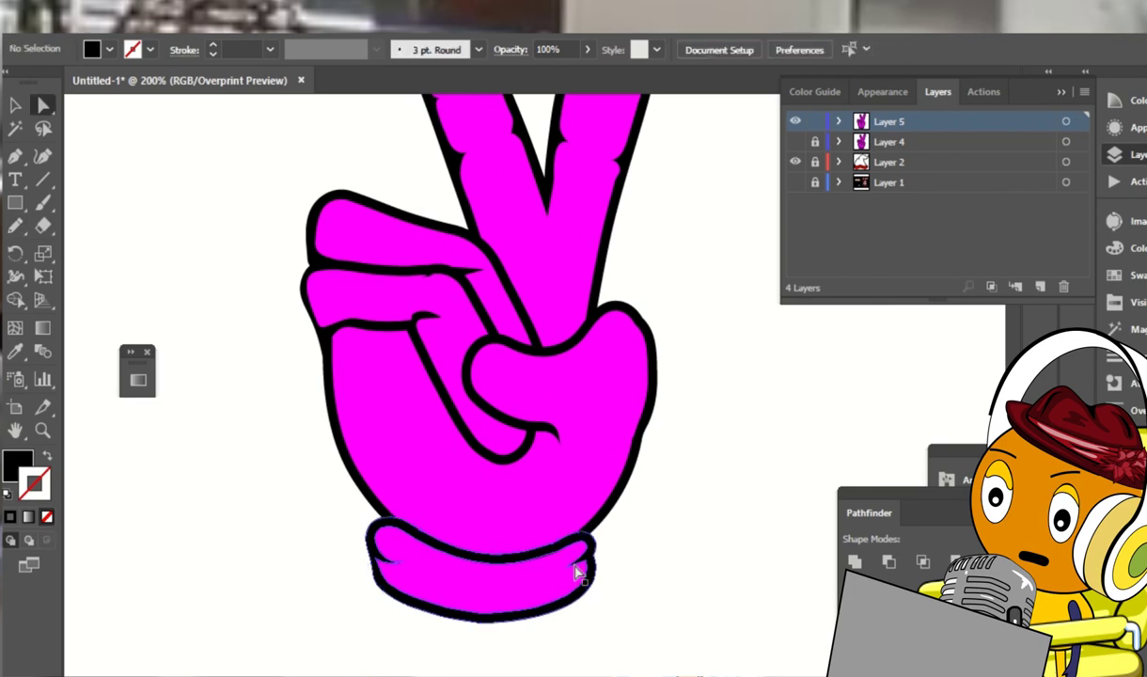
left_click(372, 550)
left_click(502, 534)
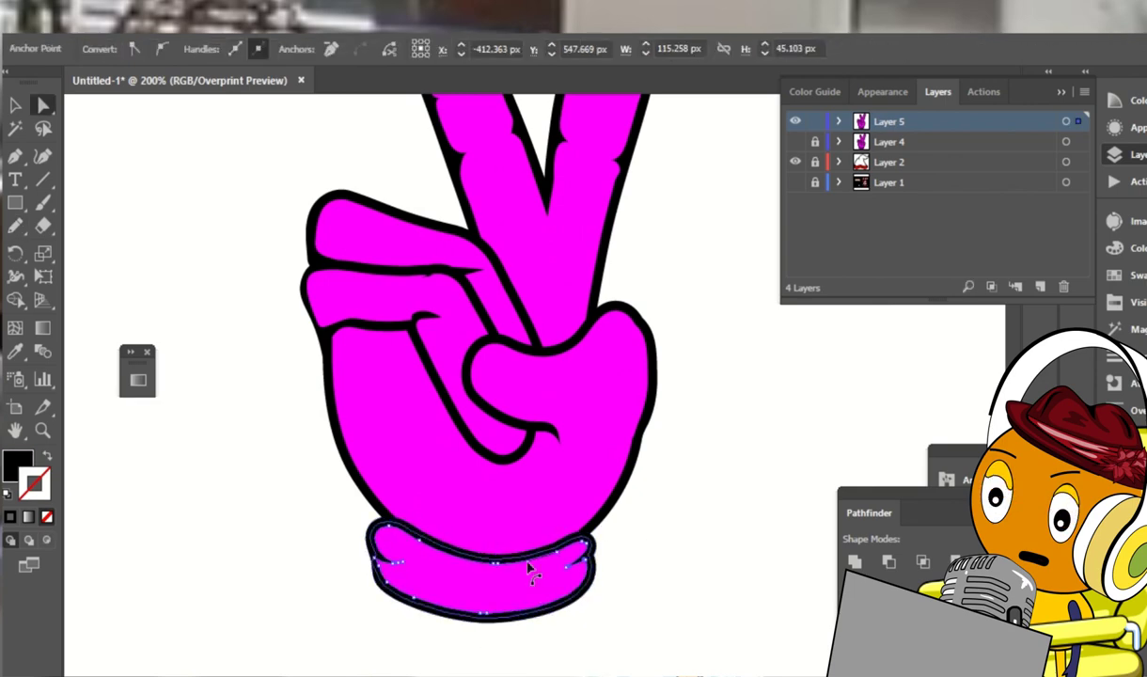
left_click_drag(650, 497, 683, 415)
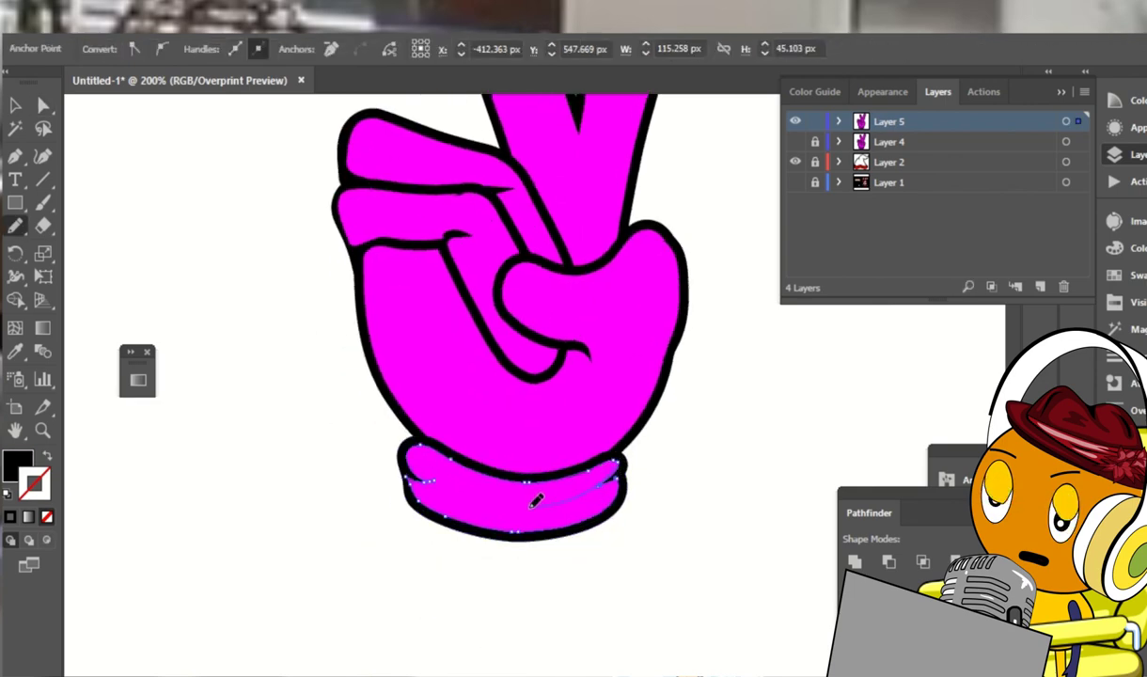
Move the whole peace-sign hand below the red hat brim
key("v")
left_click(808, 624)
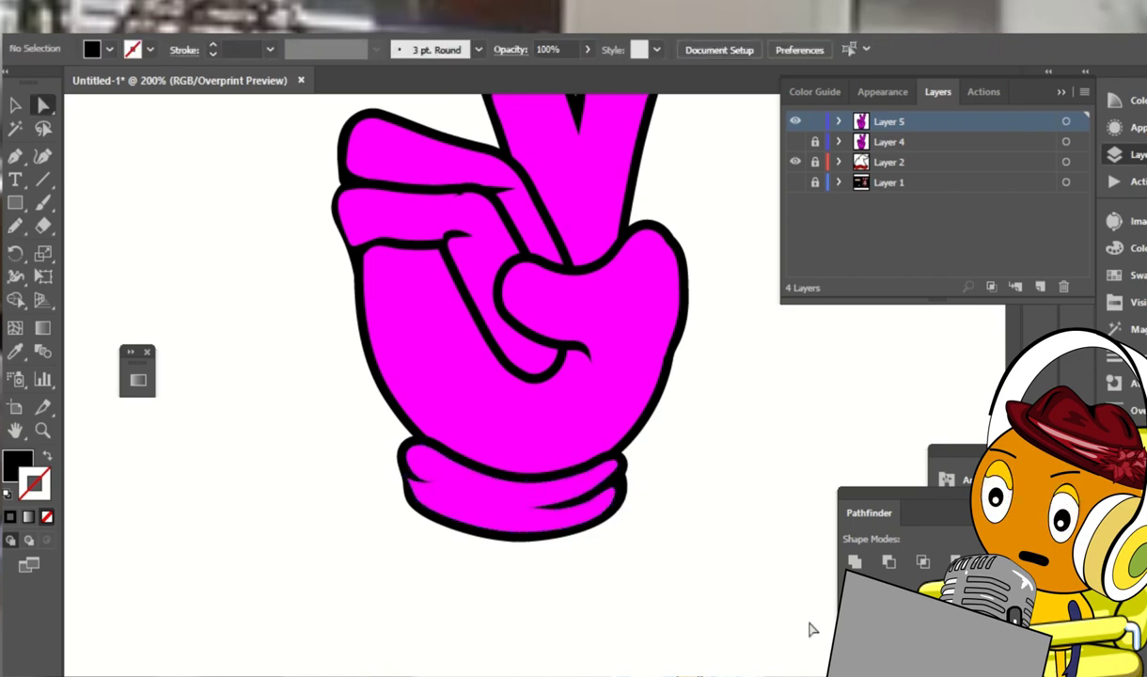
key("ctrl+minus")
key("ctrl+minus")
key("ctrl+minus")
left_click_drag(684, 218, 508, 282)
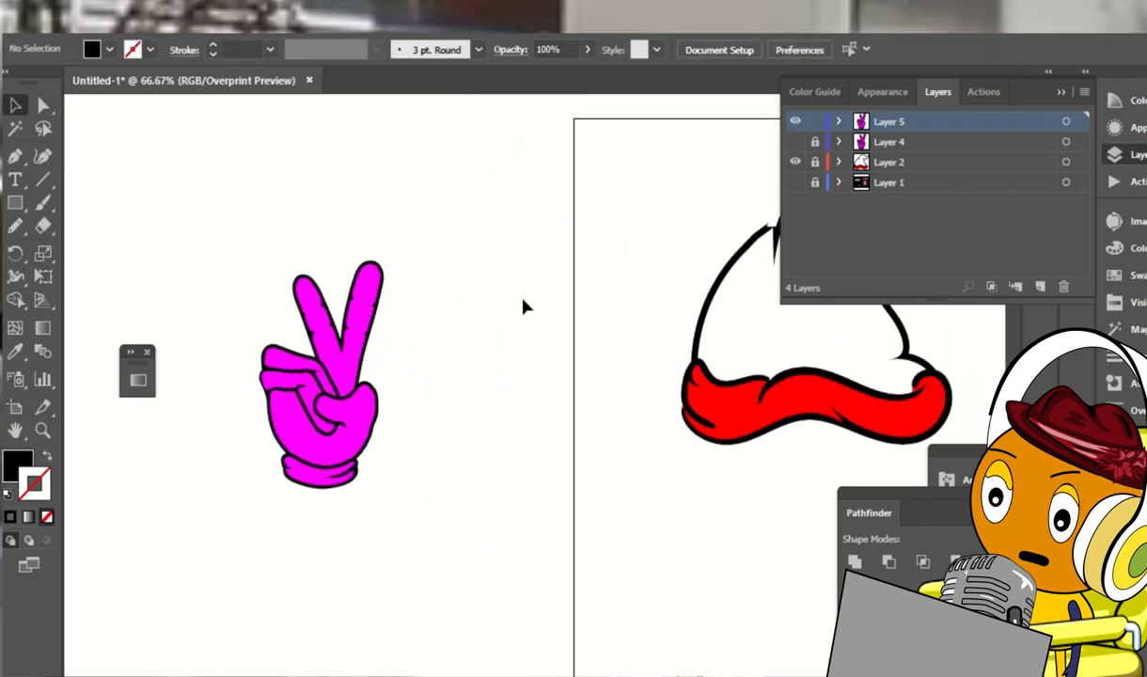
left_click_drag(494, 195, 236, 480)
left_click_drag(297, 386, 658, 585)
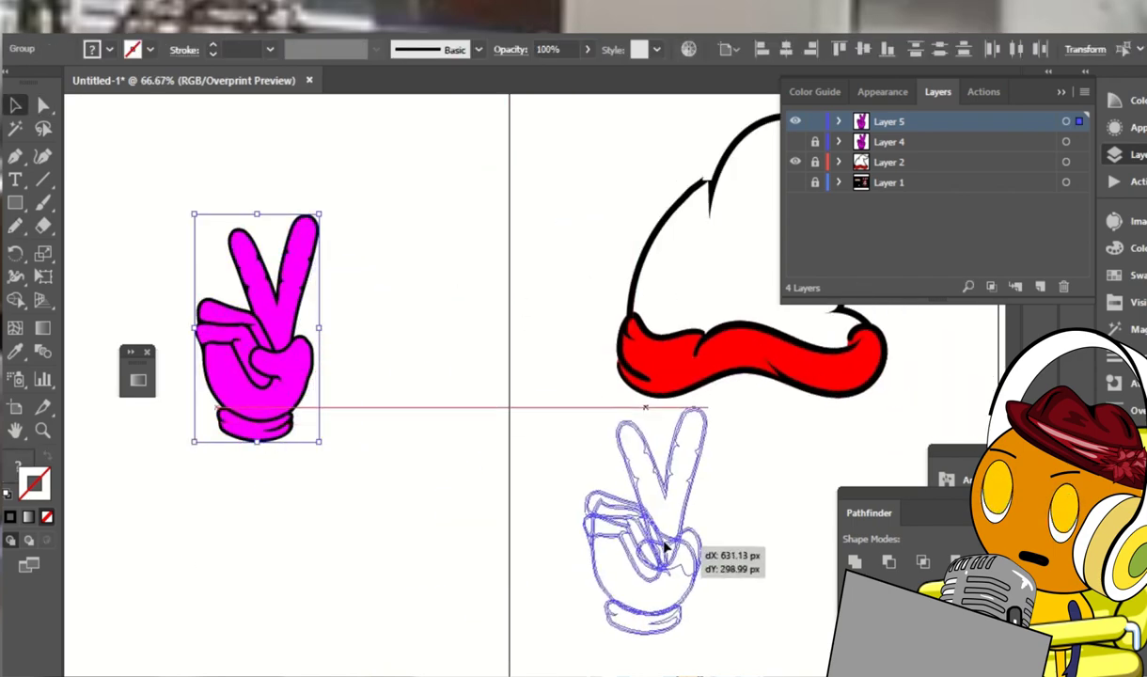
left_click_drag(856, 534, 609, 439)
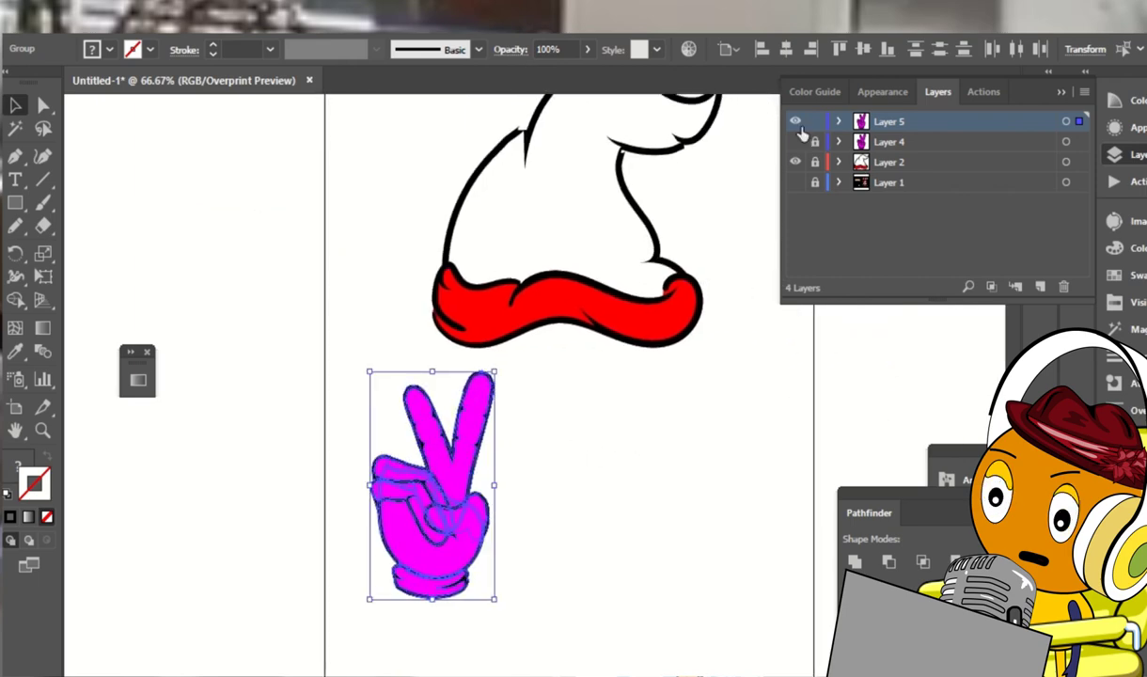
Create a new Layer 6 above Layer 1
left_click(893, 185)
left_click(1040, 286)
scroll(376, 282, "right", 1)
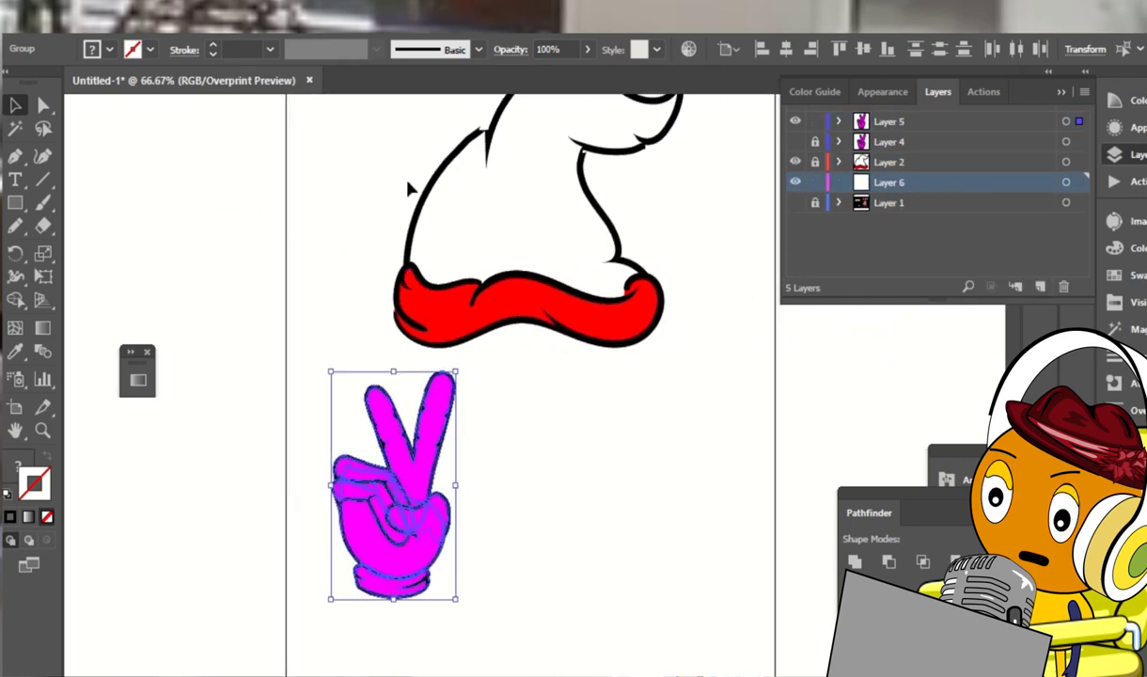
Set a black stroke using the 3 pt round brush at 5 pt weight
left_click(449, 42)
left_click(451, 120)
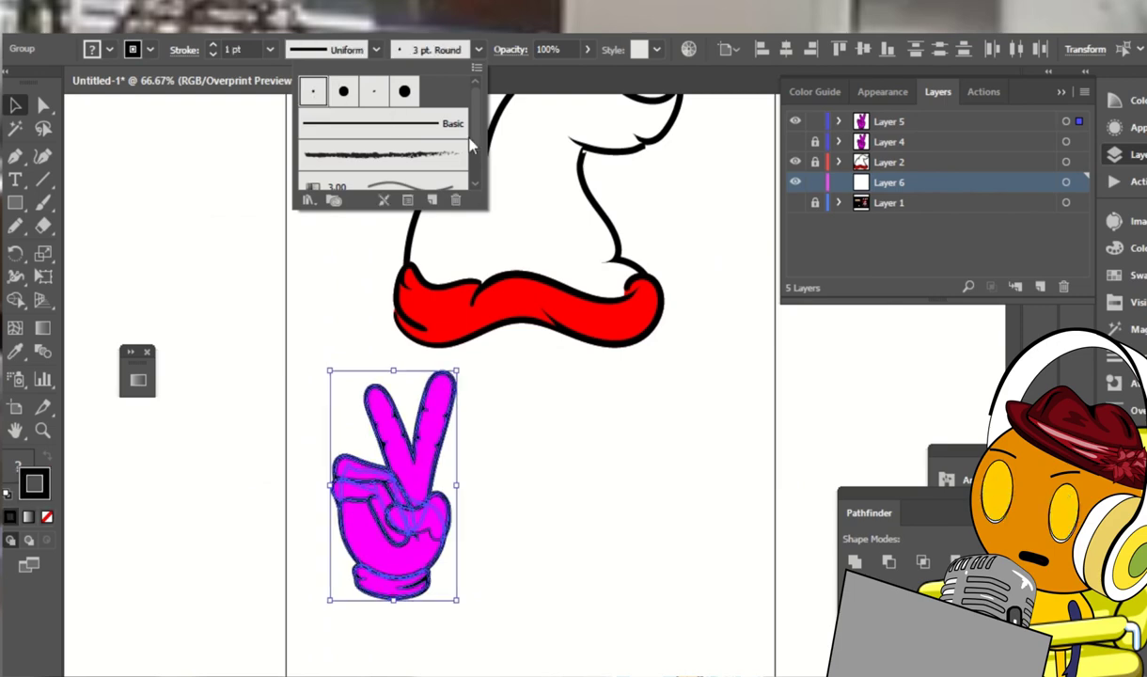
left_click(798, 122)
left_click(338, 101)
left_click(375, 50)
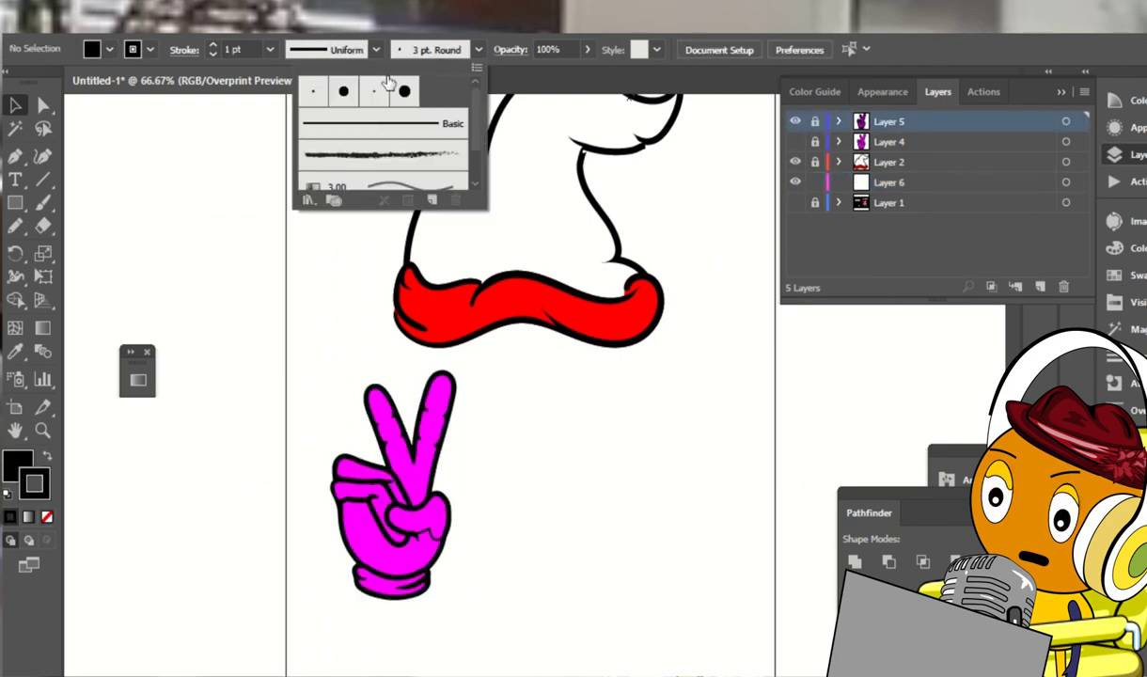
left_click(270, 50)
left_click(293, 218)
Paint a closed round nose with the Paintbrush under the red brim on Layer 6
key("b")
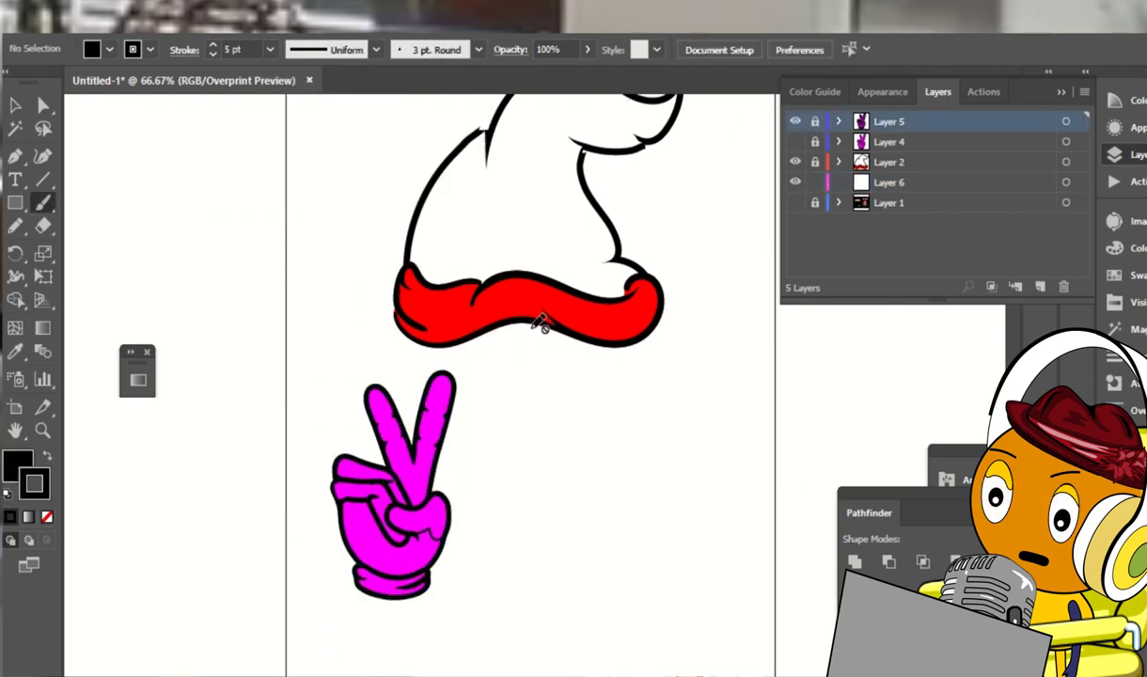
left_click(893, 183)
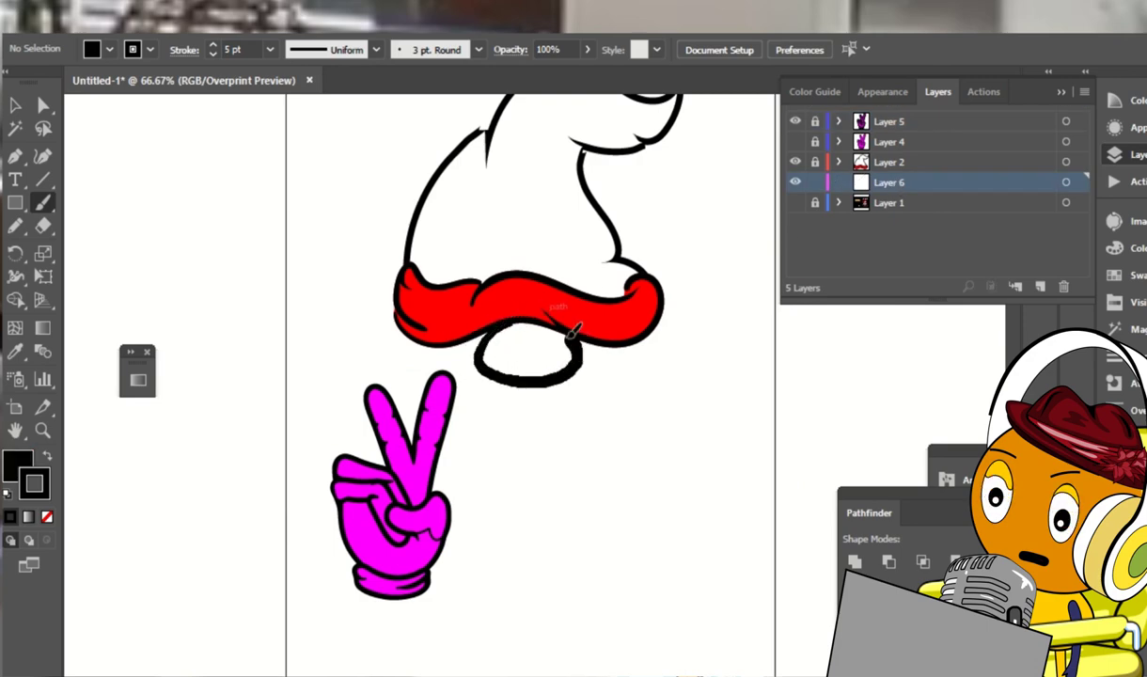
key("ctrl+z")
left_click_drag(513, 325, 519, 324)
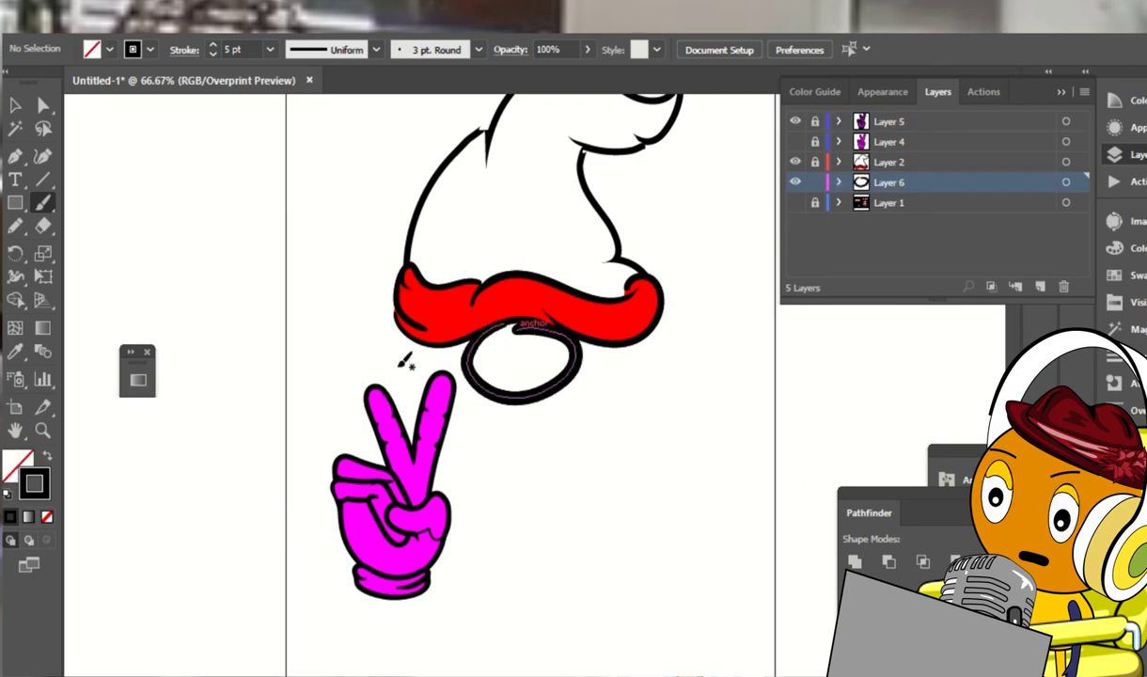
key("ctrl+z")
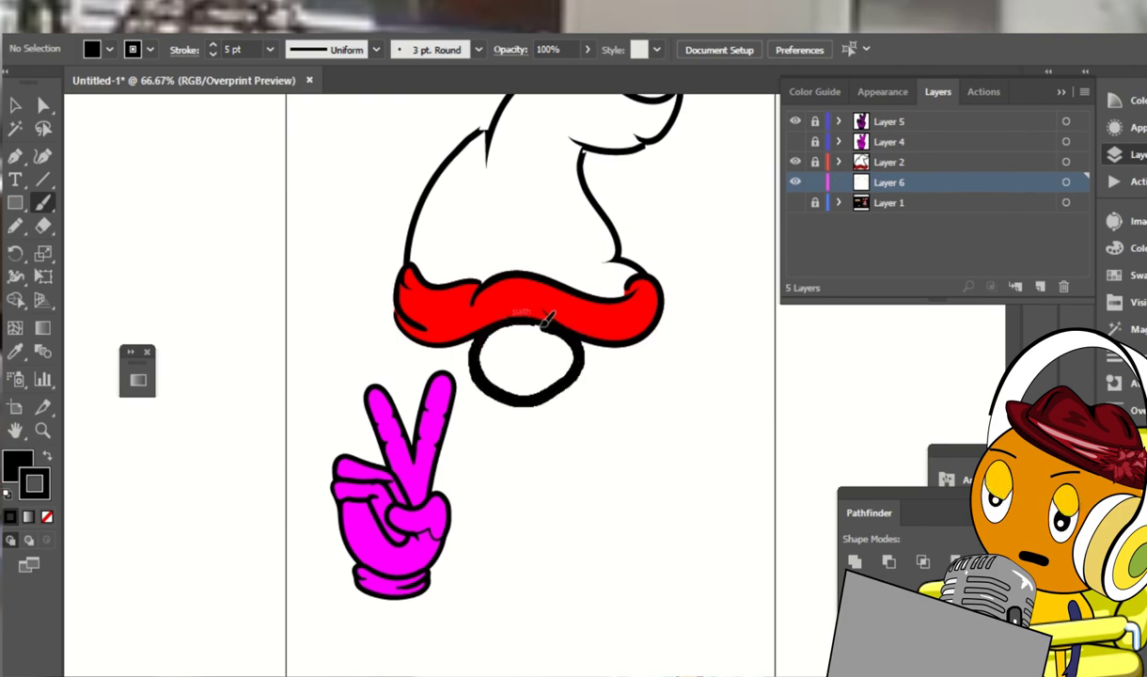
left_click_drag(538, 398, 515, 312)
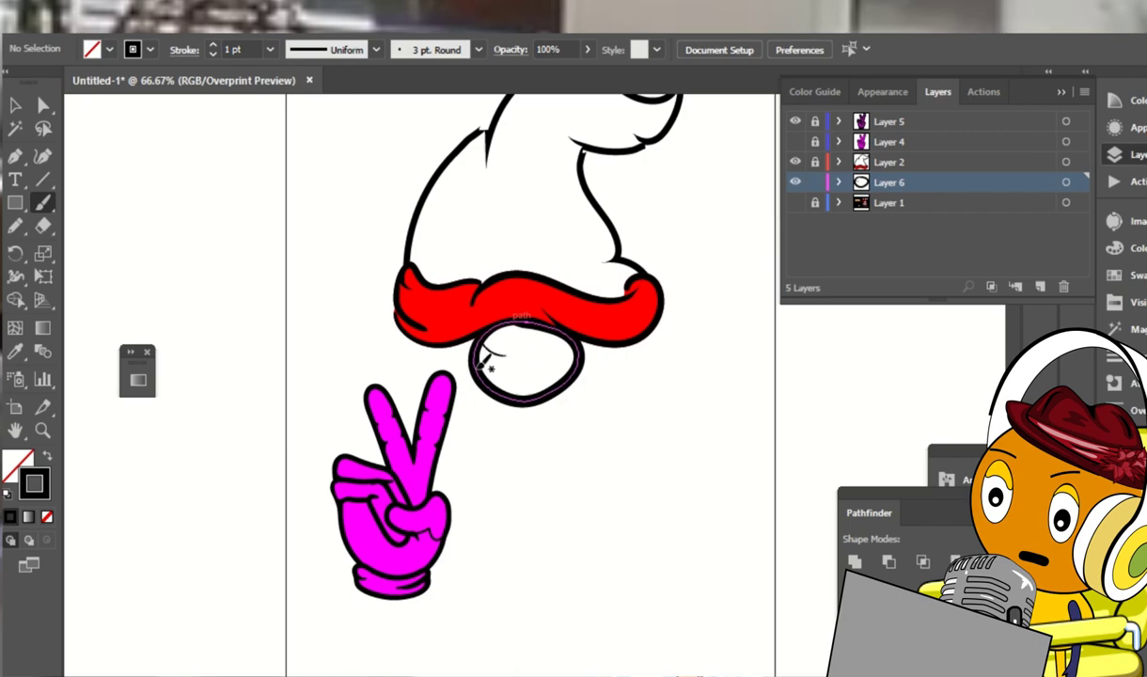
Expand the nose brush stroke's appearance and make it a compound path
key("v")
left_click(496, 323)
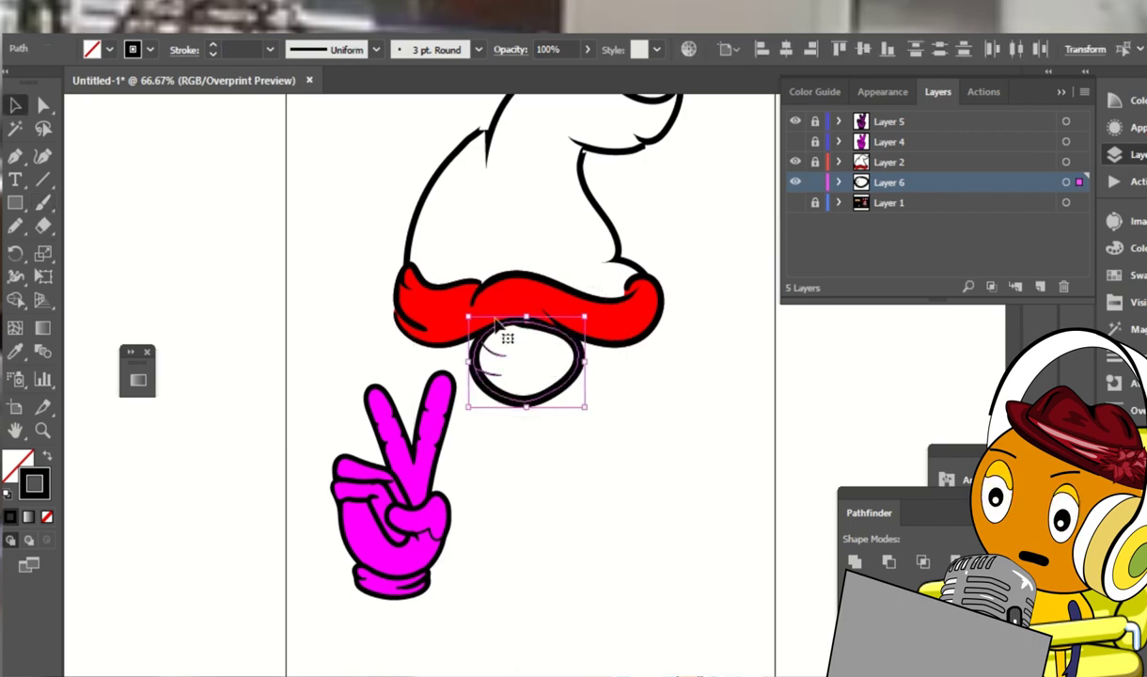
left_click(132, 36)
left_click(226, 218)
key("ctrl+8")
left_click(702, 416)
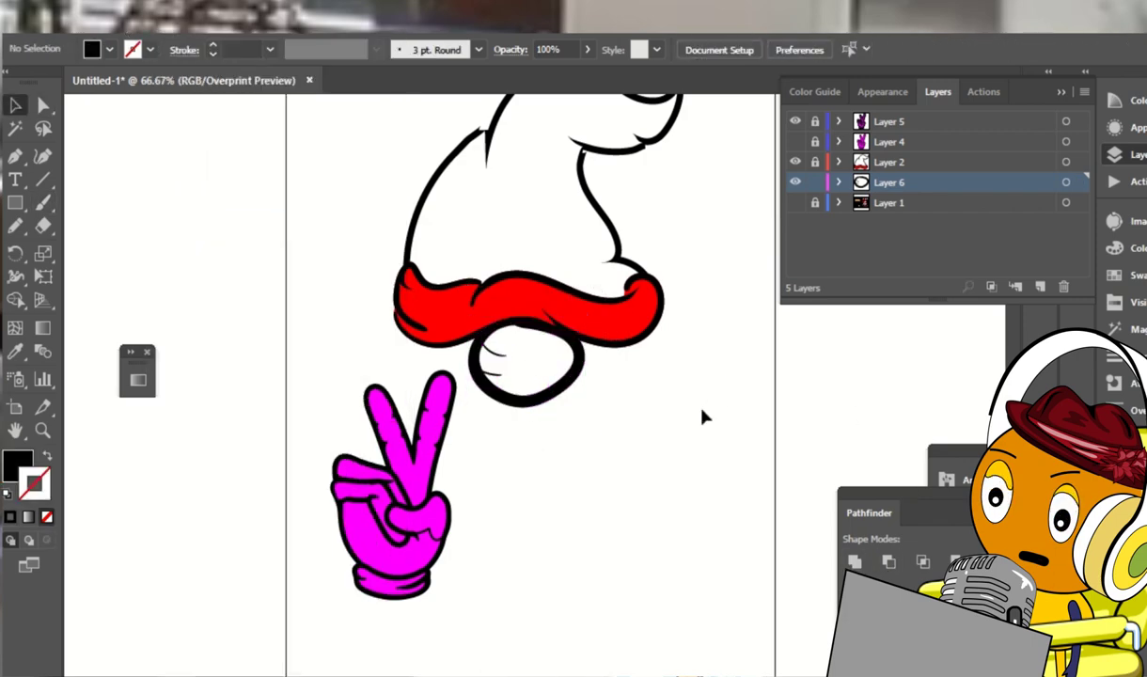
left_click(517, 322)
key("n")
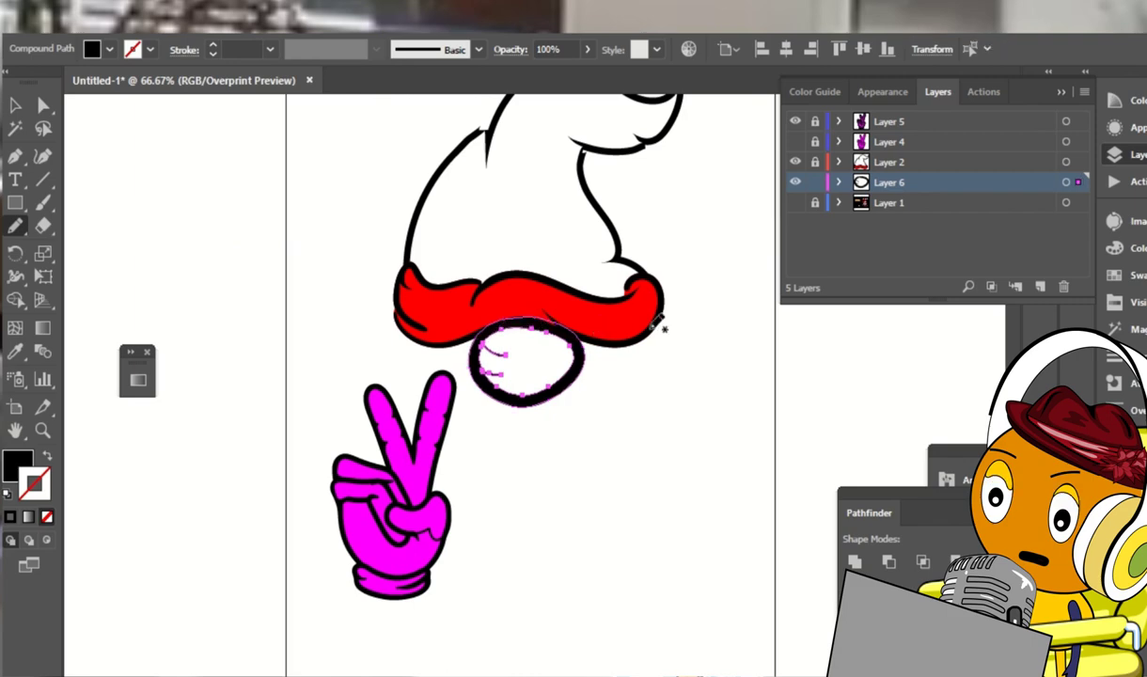
key("a")
left_click(662, 328)
Move the nose slightly higher under the brim
key("ctrl+minus")
key("ctrl+minus")
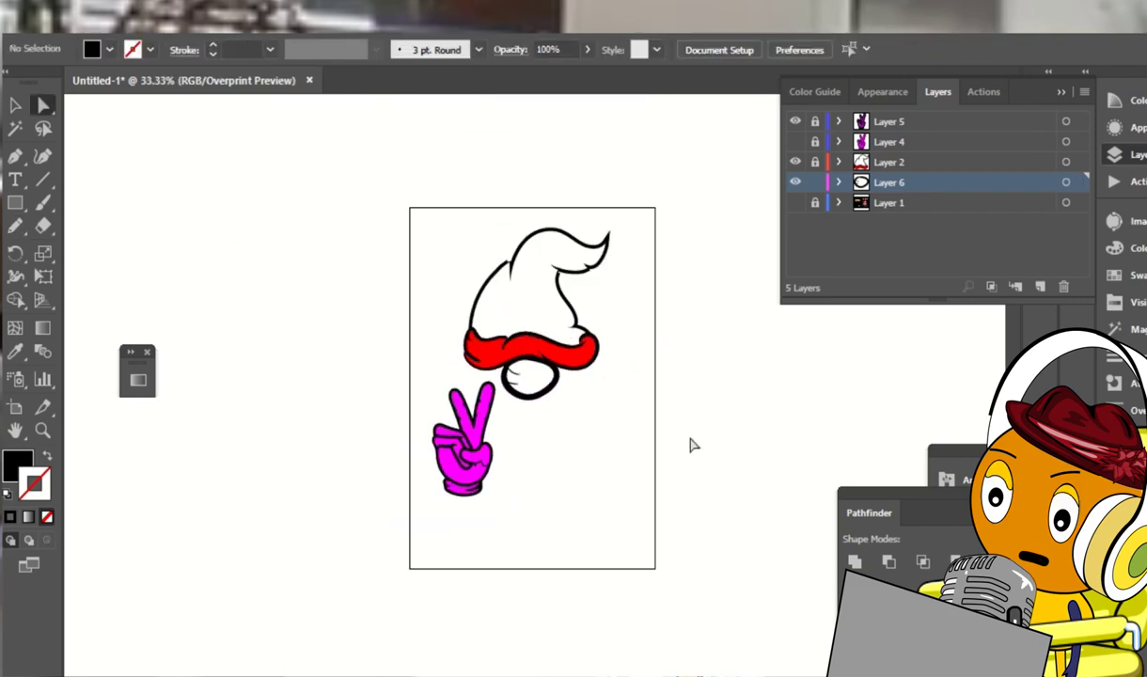
left_click(532, 410)
left_click_drag(532, 410, 542, 416)
left_click(568, 401)
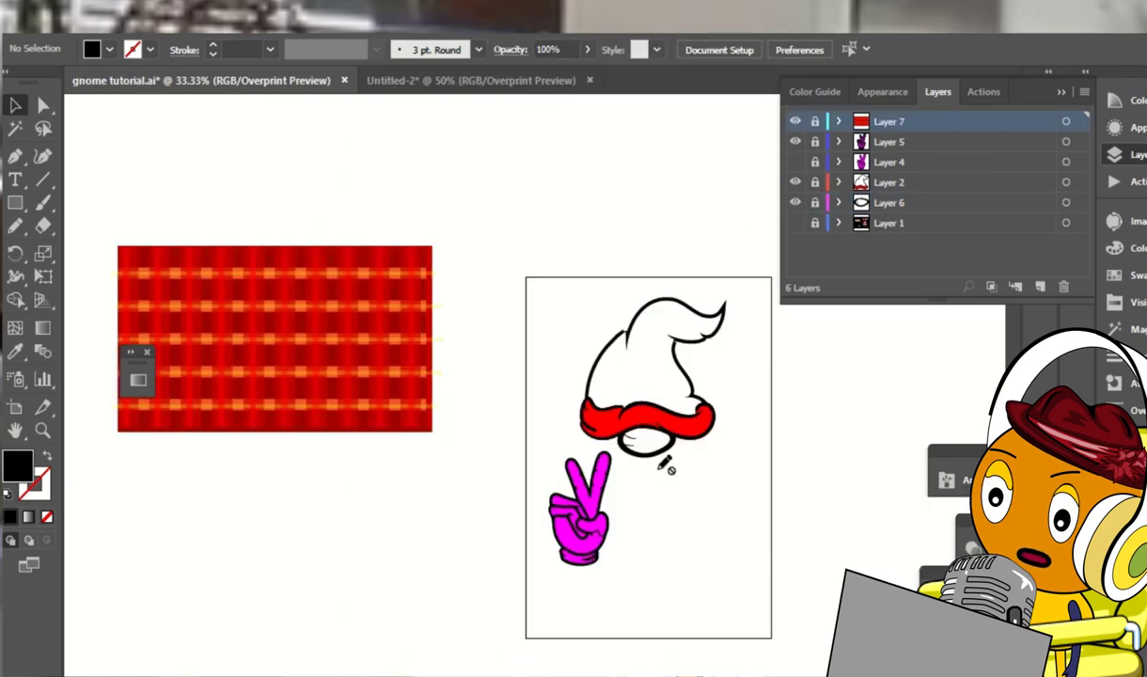
Unlock Layer 6 and stretch the hat and nose slightly wider and taller
key("ctrl+plus")
key("ctrl+plus")
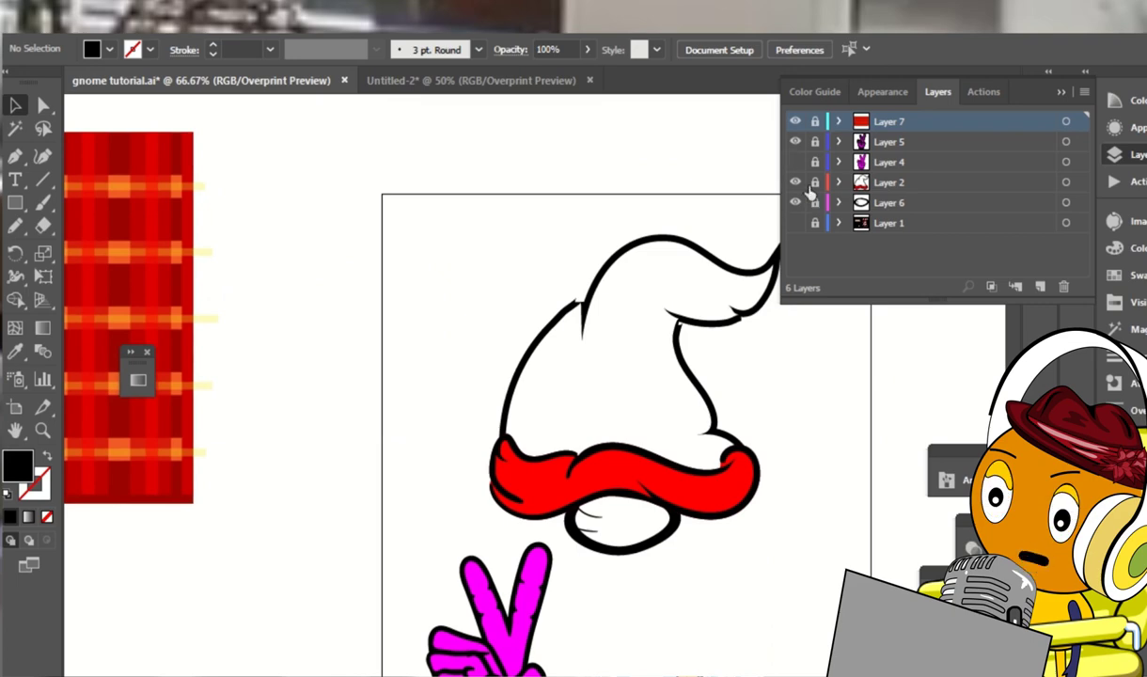
scroll(610, 263, "right", 2)
left_click(649, 292)
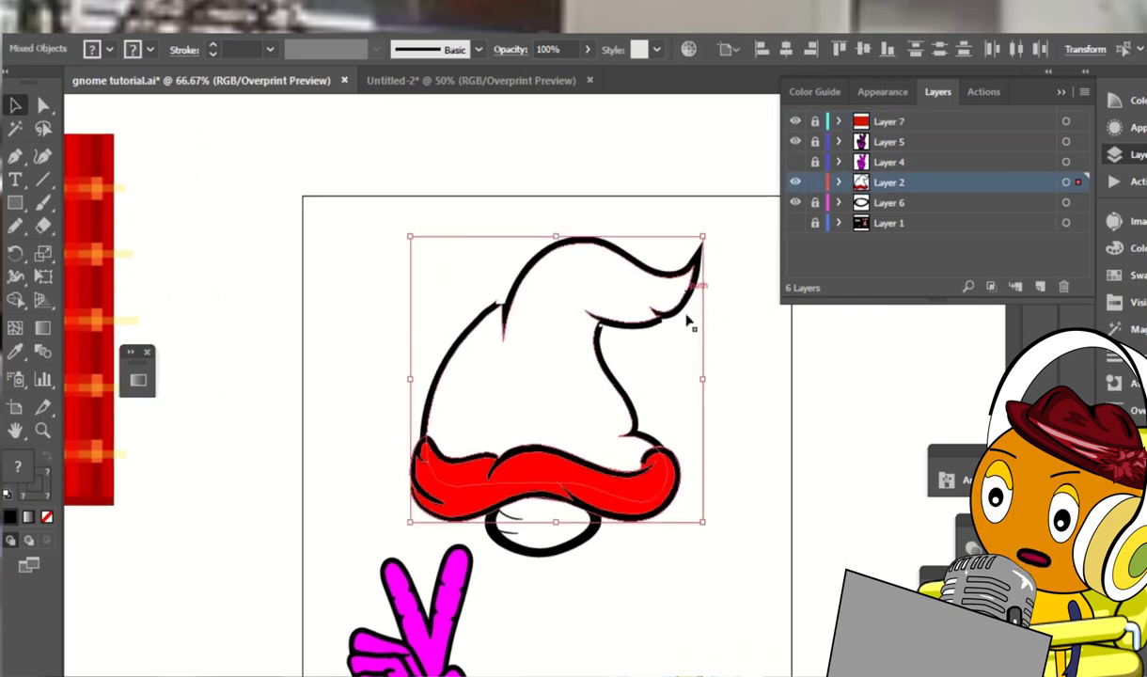
left_click(814, 203)
key("ctrl+a")
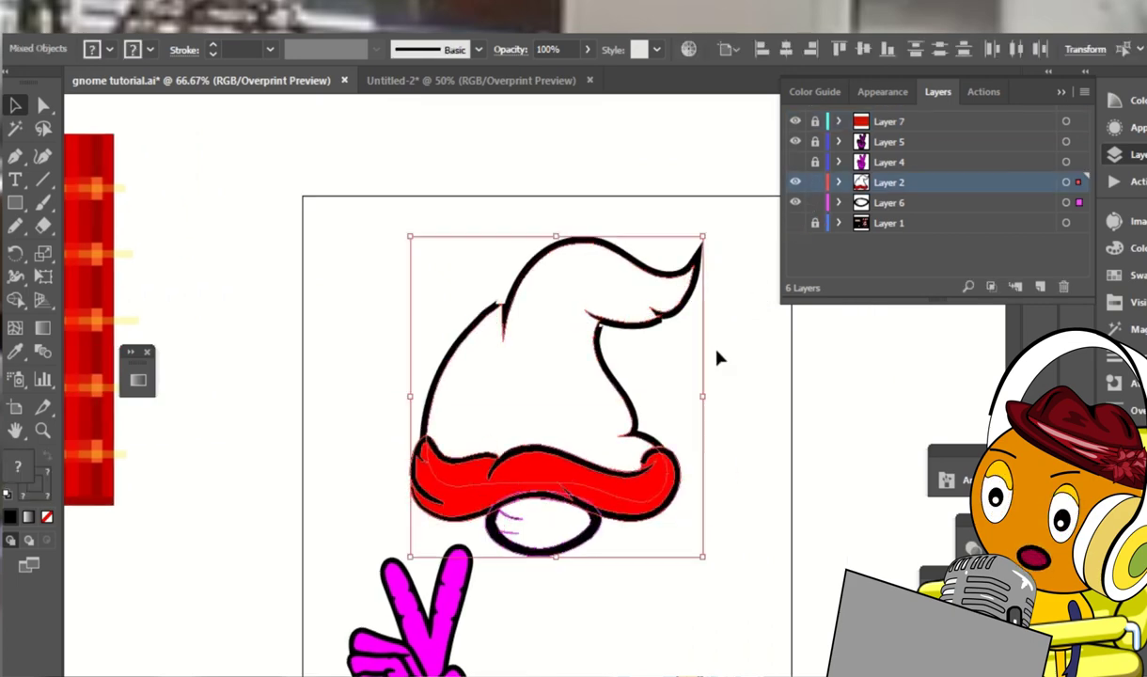
left_click_drag(703, 395, 730, 395)
left_click_drag(512, 380, 491, 384)
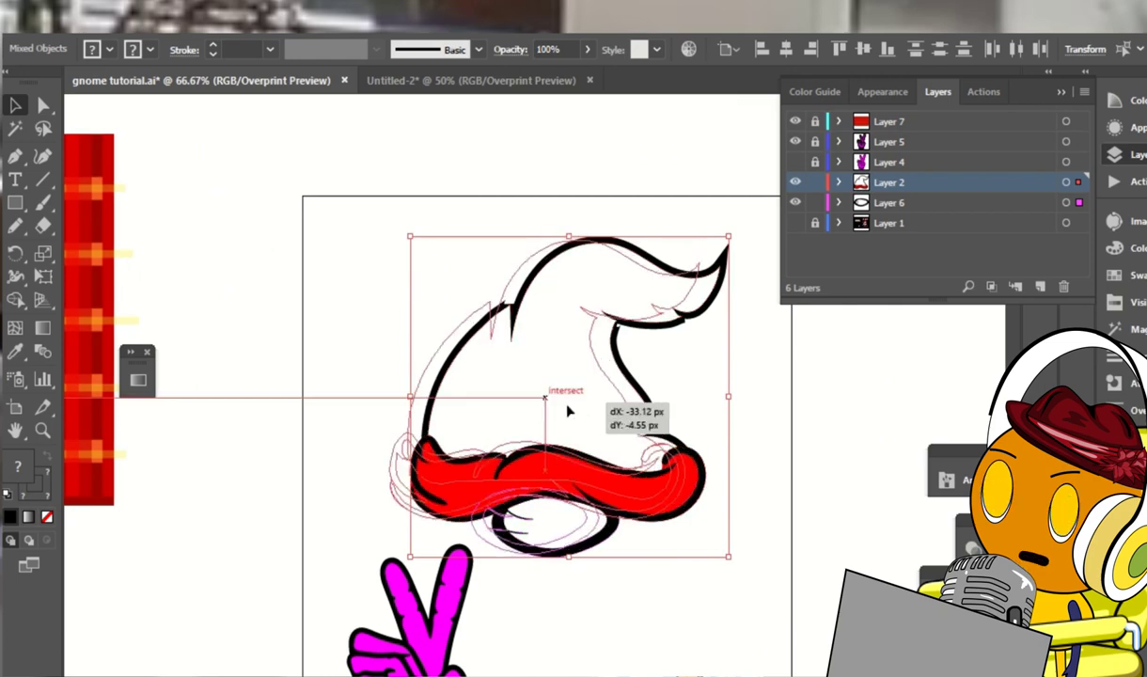
left_click_drag(549, 232, 551, 221)
Lock the hat's Layer 2 and add a new layer above it
left_click(559, 222)
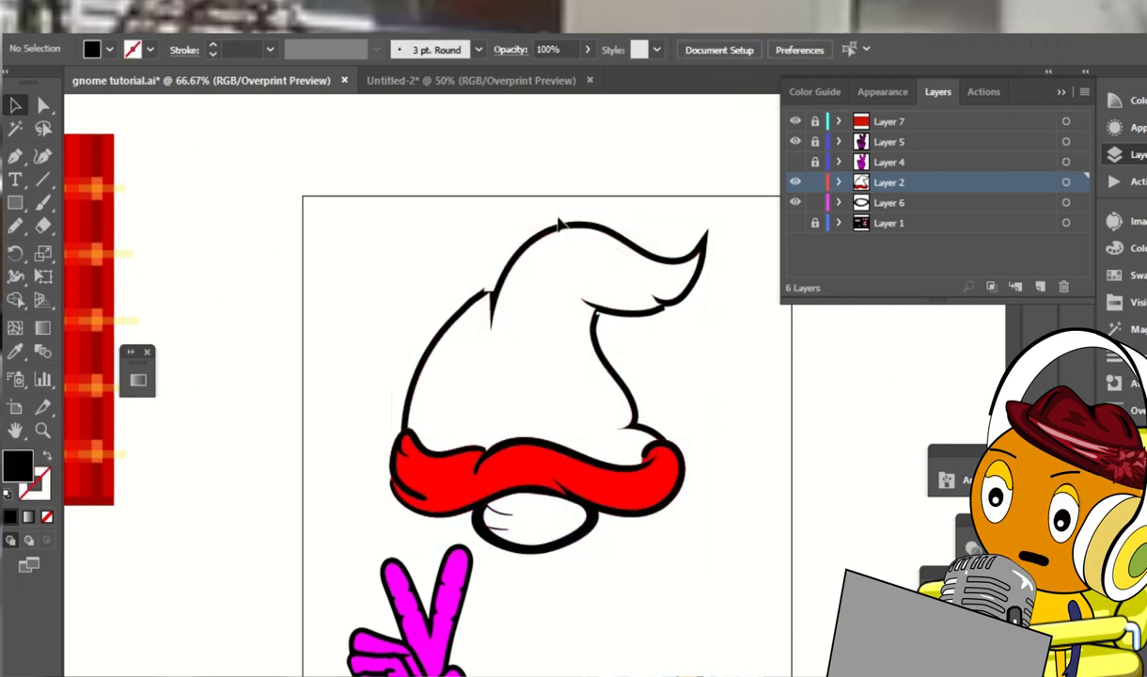
left_click(815, 183)
left_click(1040, 288)
Copy the hat artwork, hide Layer 2, and paste it in place on Layer 8
scroll(752, 272, "down", 4)
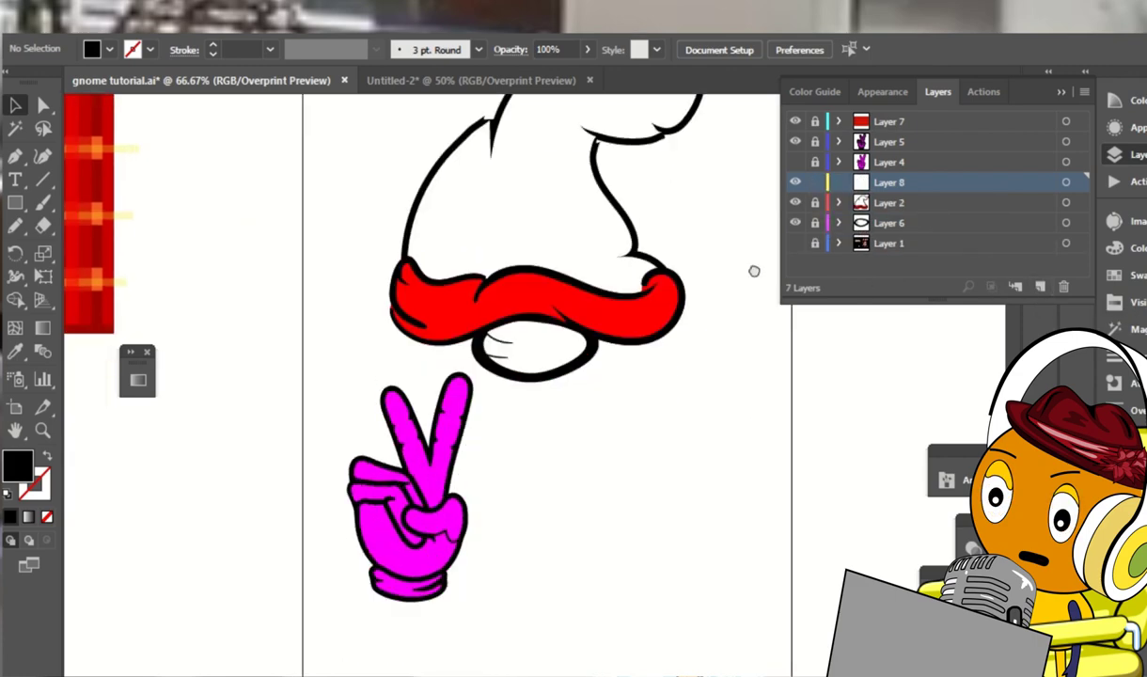
scroll(729, 320, "up", 4)
key("ctrl+a")
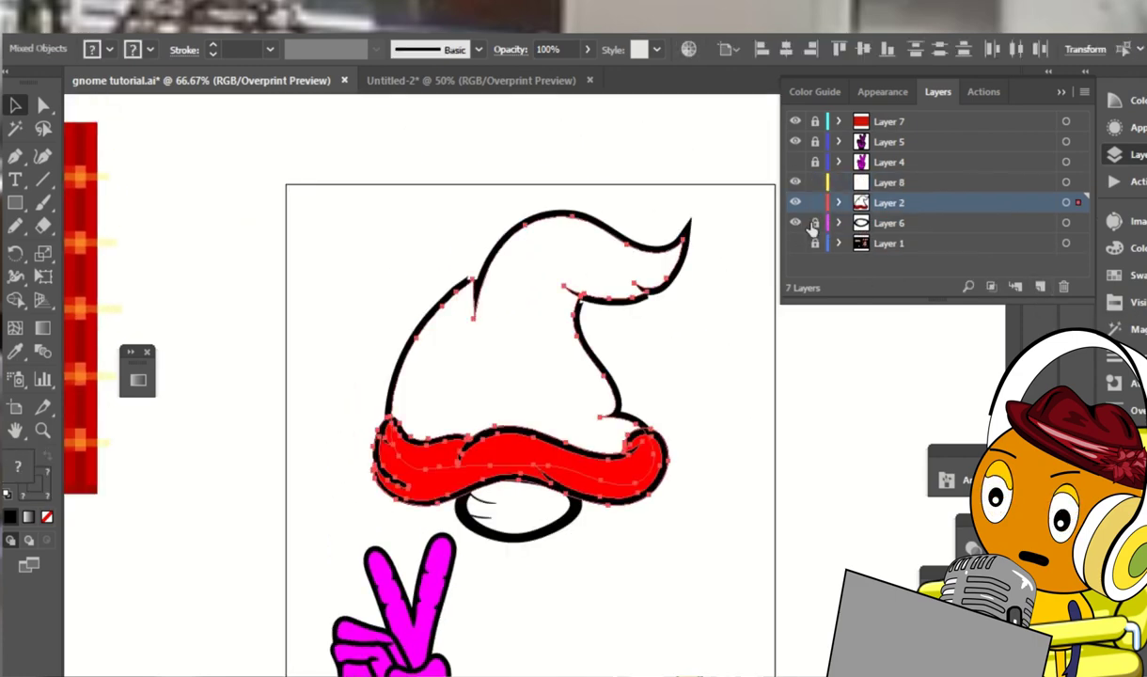
key("ctrl+shift+a")
left_click(795, 202)
key("ctrl+f")
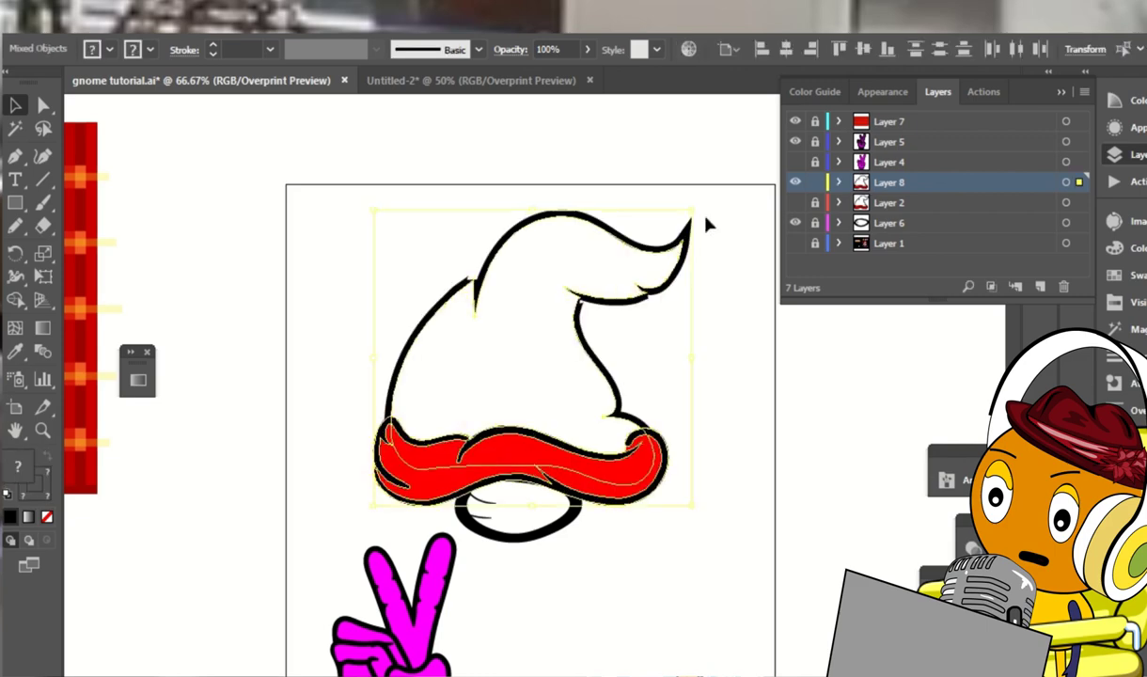
Expand the pasted hat's strokes into outlined shapes
left_click(311, 218)
left_click(525, 264)
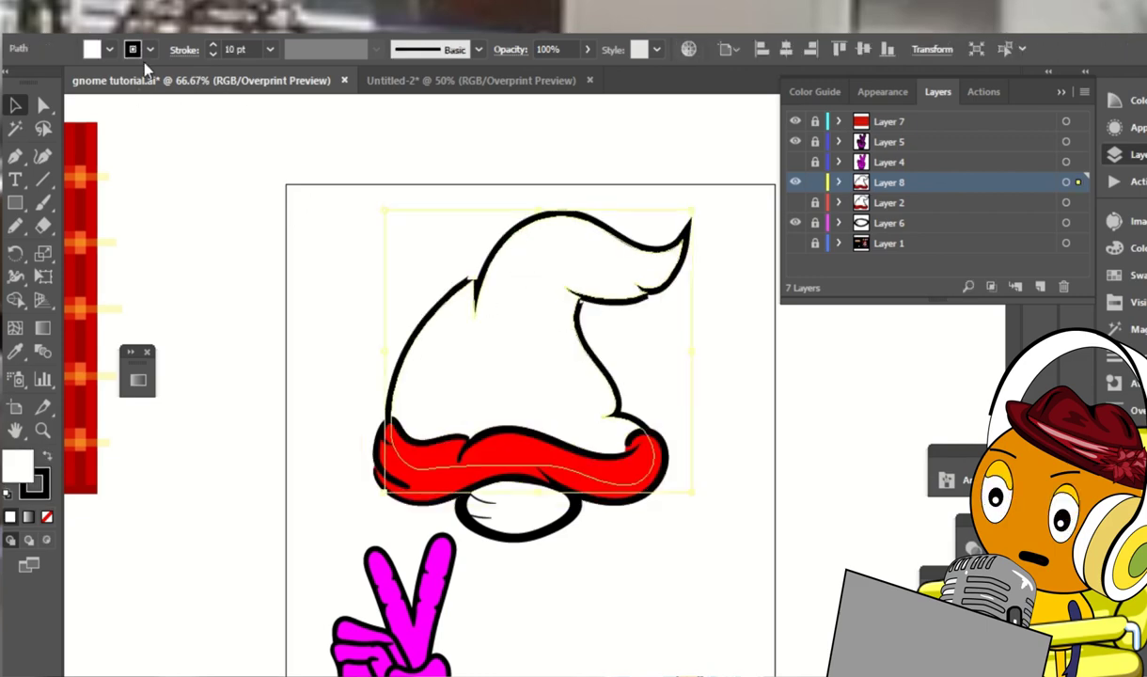
left_click(143, 26)
left_click(255, 221)
left_click(477, 191)
Redraw the hat outline's left spike more smoothly with the Pencil tool
key("ctrl+plus")
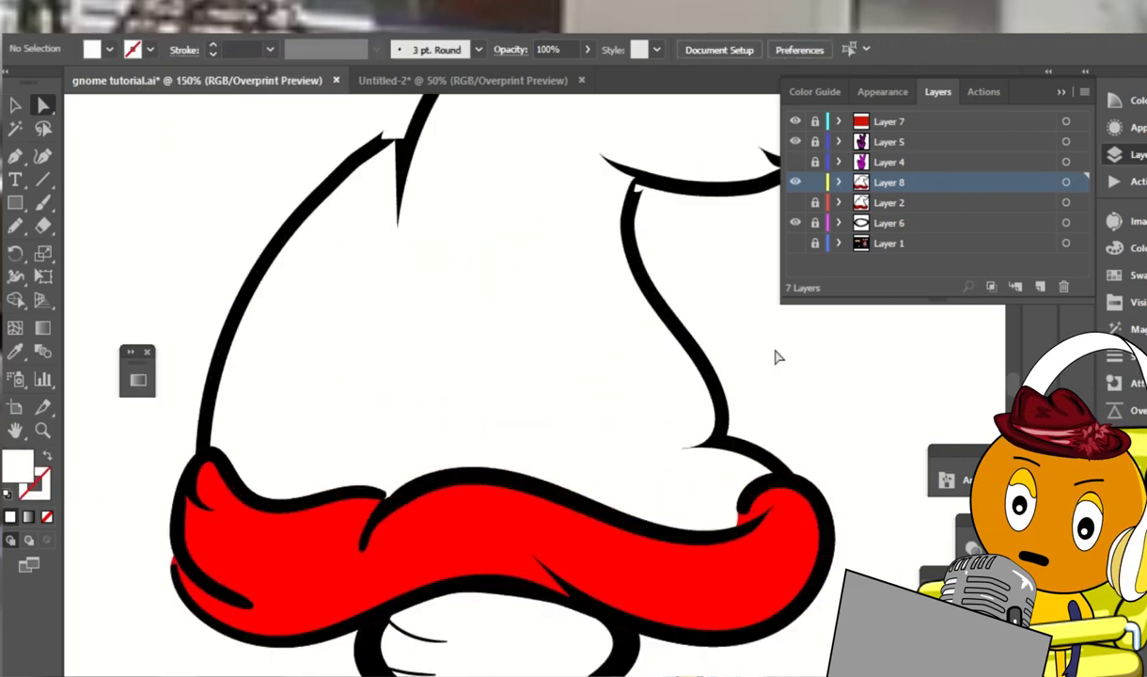
key("ctrl+plus")
scroll(442, 357, "up", 2)
key("a")
left_click(436, 350)
key("n")
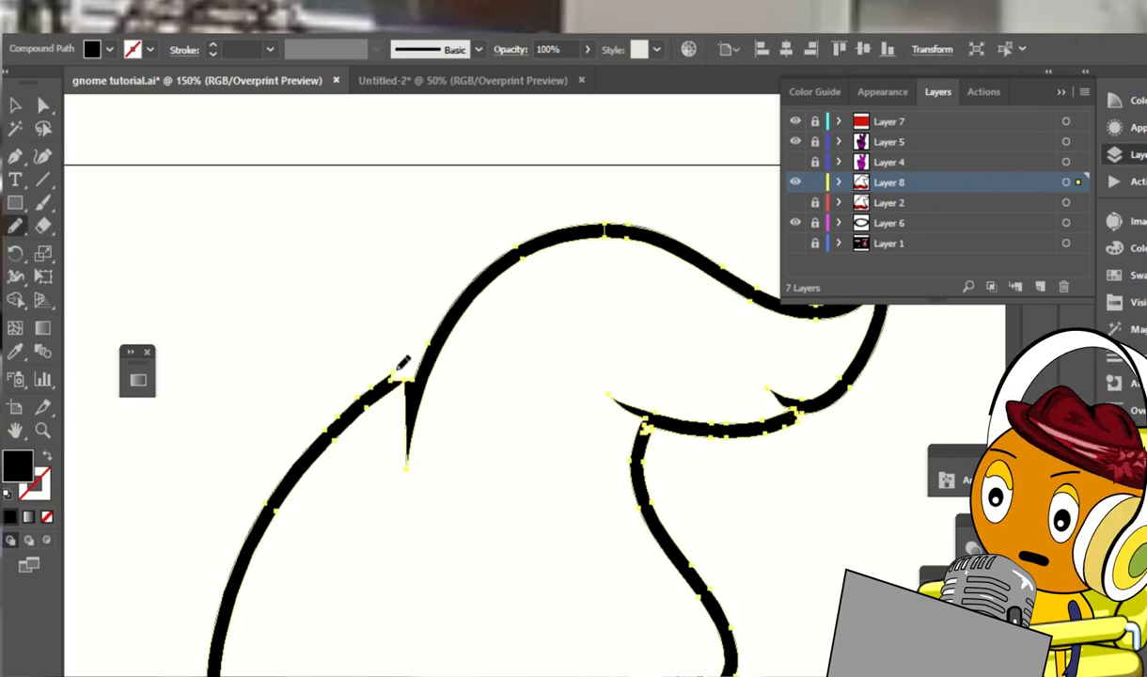
left_click_drag(427, 333, 431, 327)
scroll(576, 195, "down", 1)
scroll(576, 195, "right", 4)
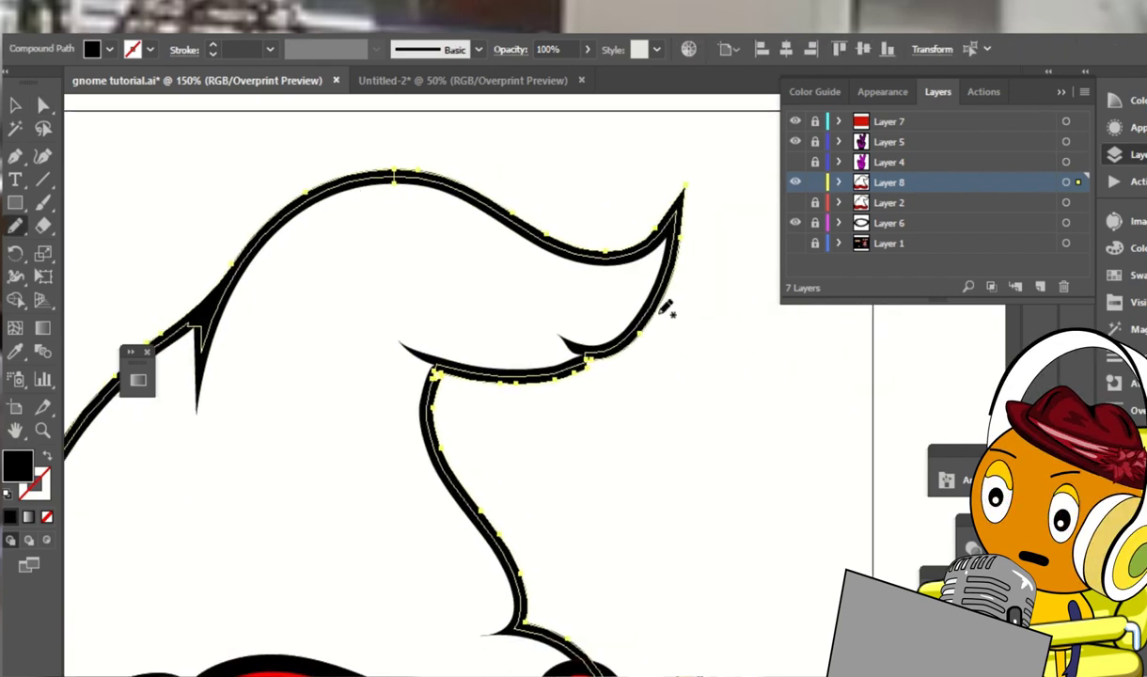
scroll(517, 308, "down", 1)
scroll(517, 307, "left", 1)
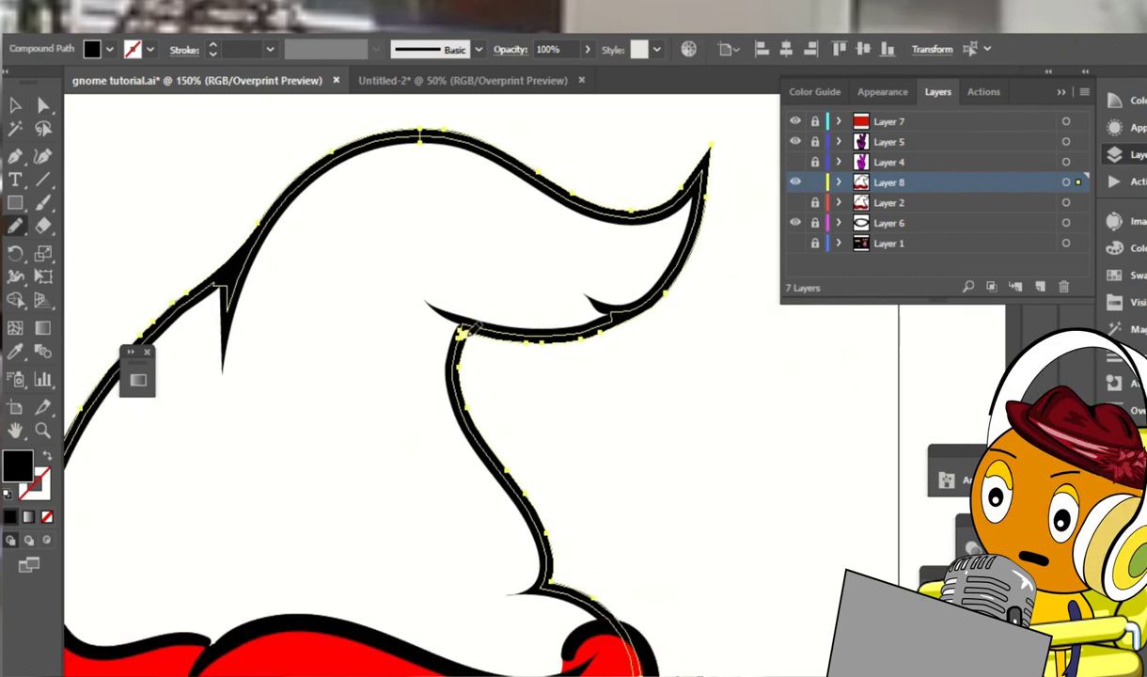
scroll(573, 320, "down", 4)
scroll(593, 367, "left", 1)
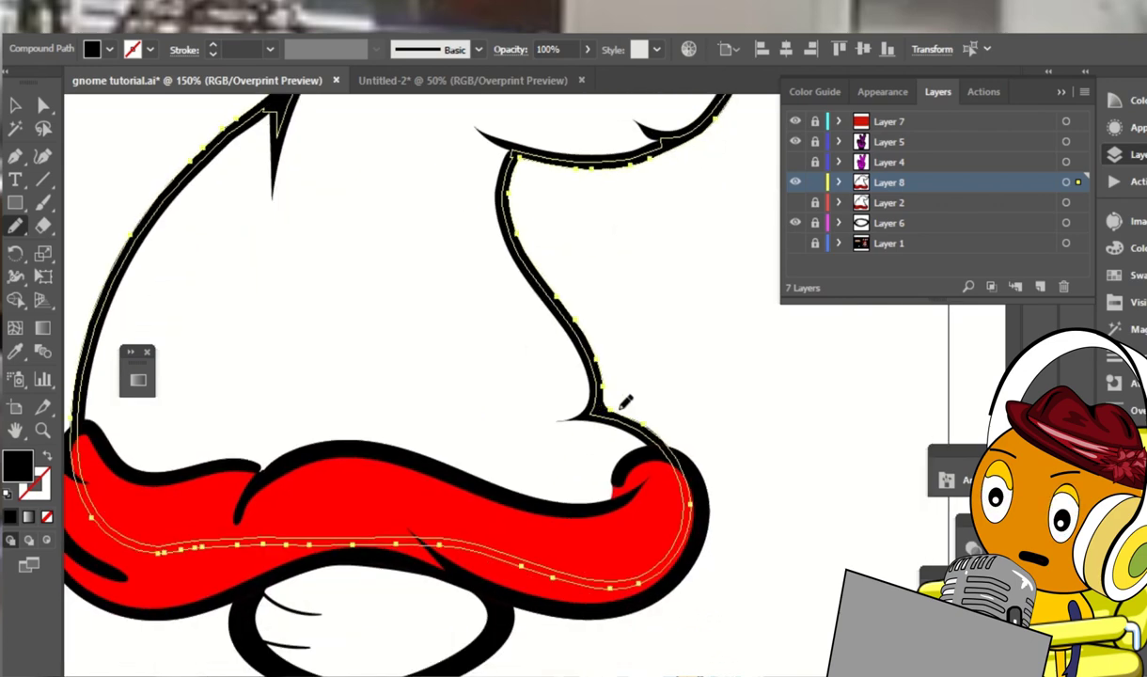
left_click(701, 363, "ctrl")
Inspect the mustache outline path and its anchor points, then reselect the hat outline
key("ctrl+minus")
key("ctrl+minus")
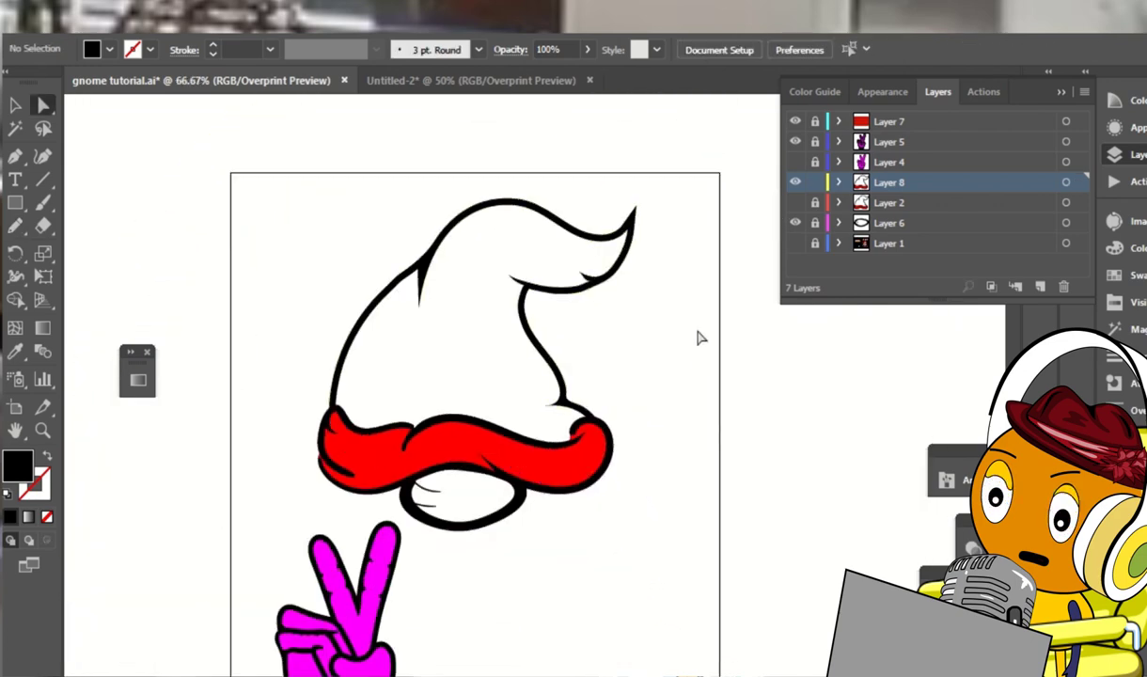
key("ctrl+plus")
key("ctrl+plus")
left_click(648, 461)
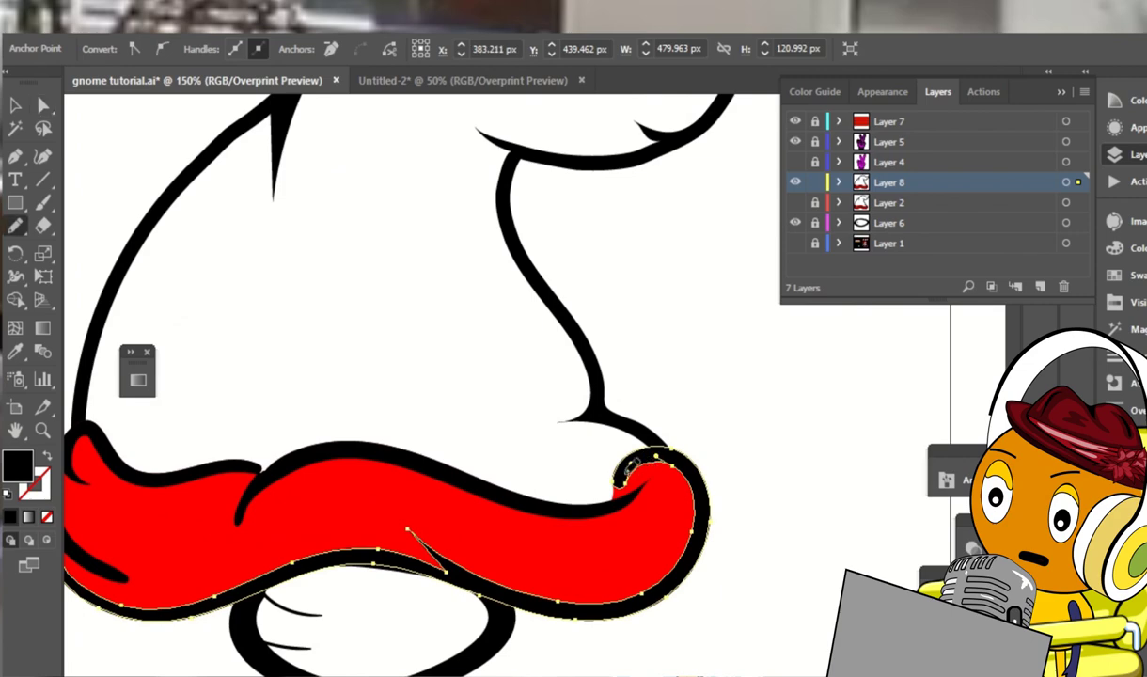
left_click(631, 470)
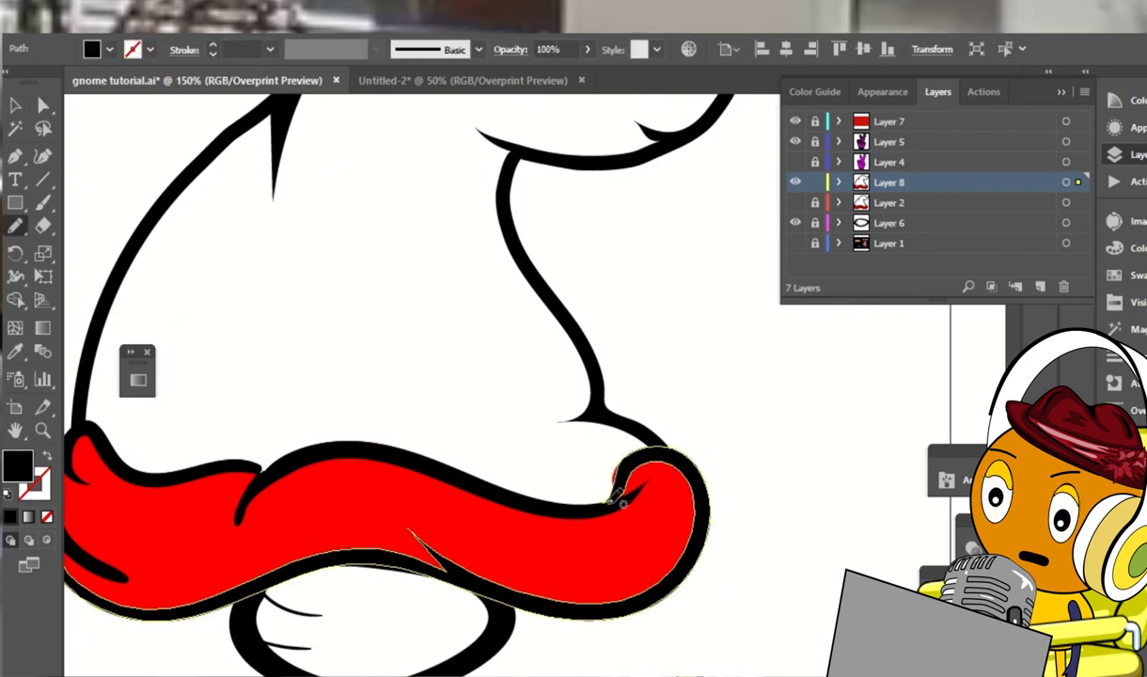
key("a")
left_click(714, 371)
scroll(473, 470, "left", 3)
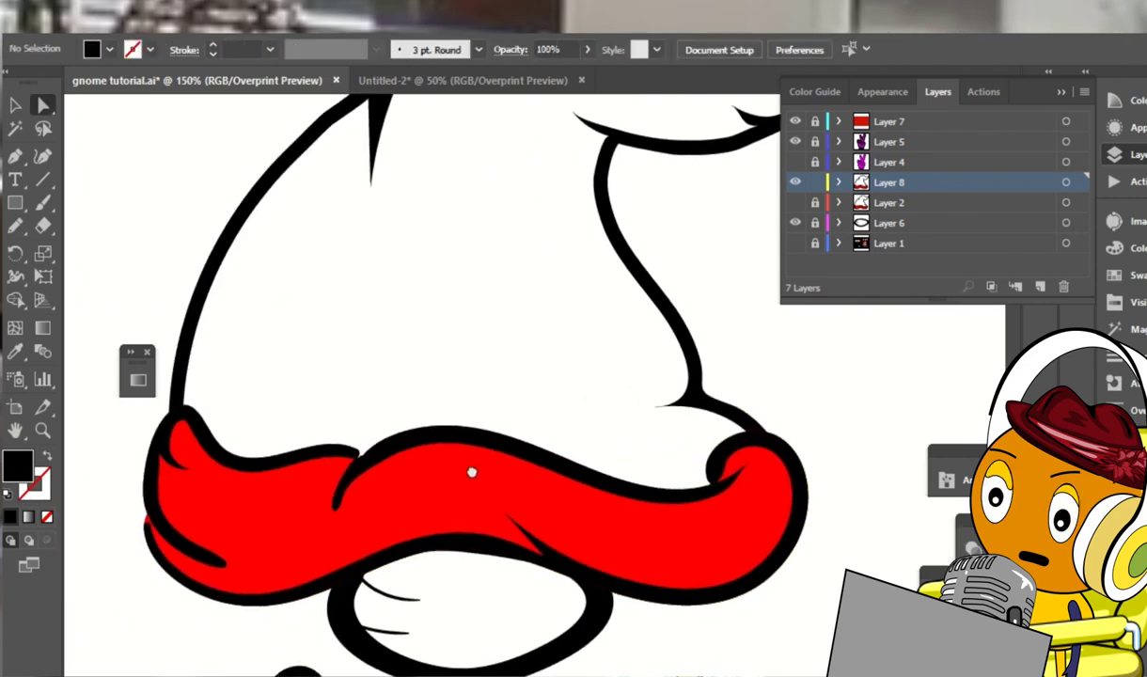
scroll(263, 543, "left", 2)
left_click(224, 545)
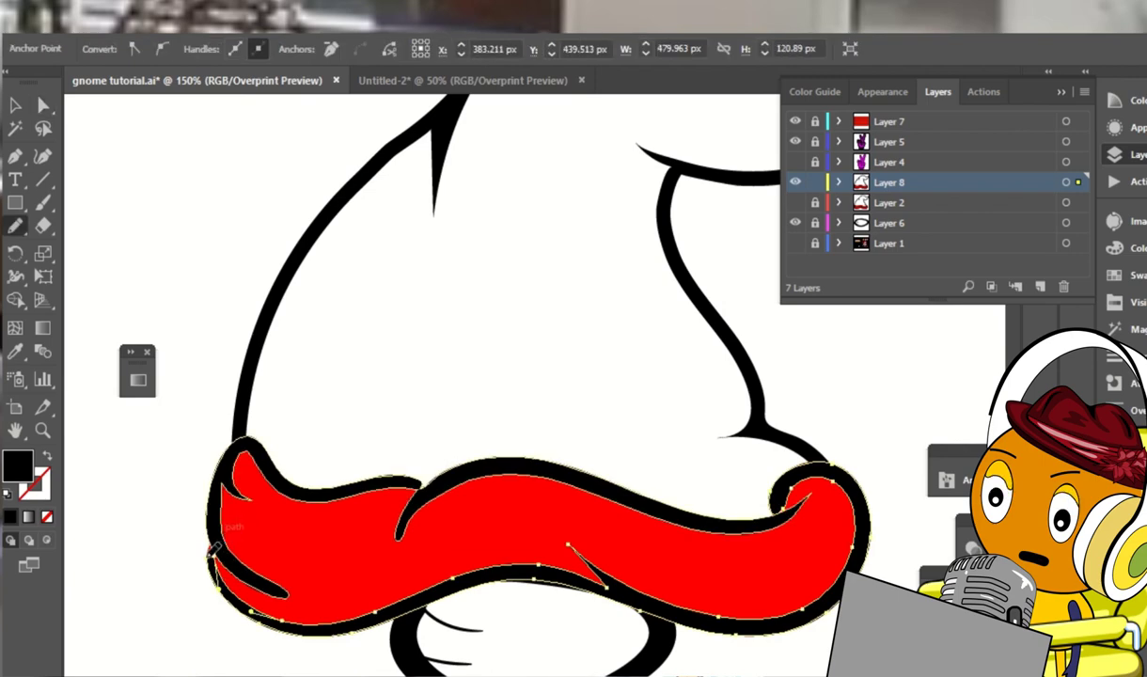
left_click(186, 584)
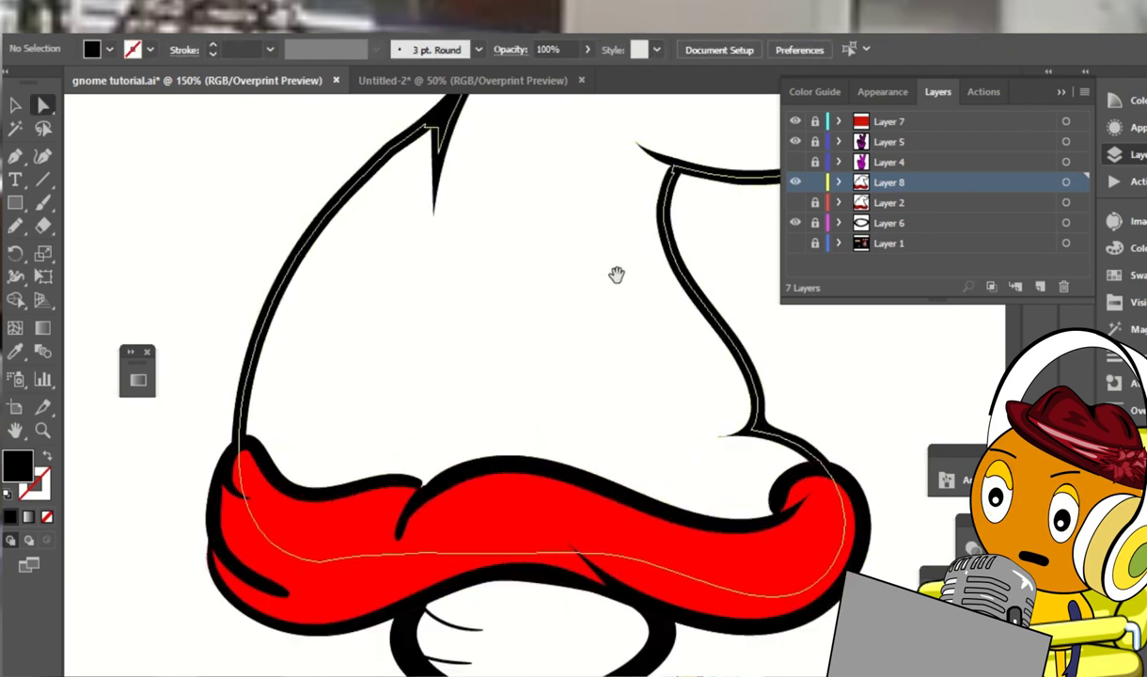
left_click_drag(616, 274, 631, 379)
key("ctrl+minus")
key("ctrl+minus")
key("ctrl+minus")
left_click(507, 405)
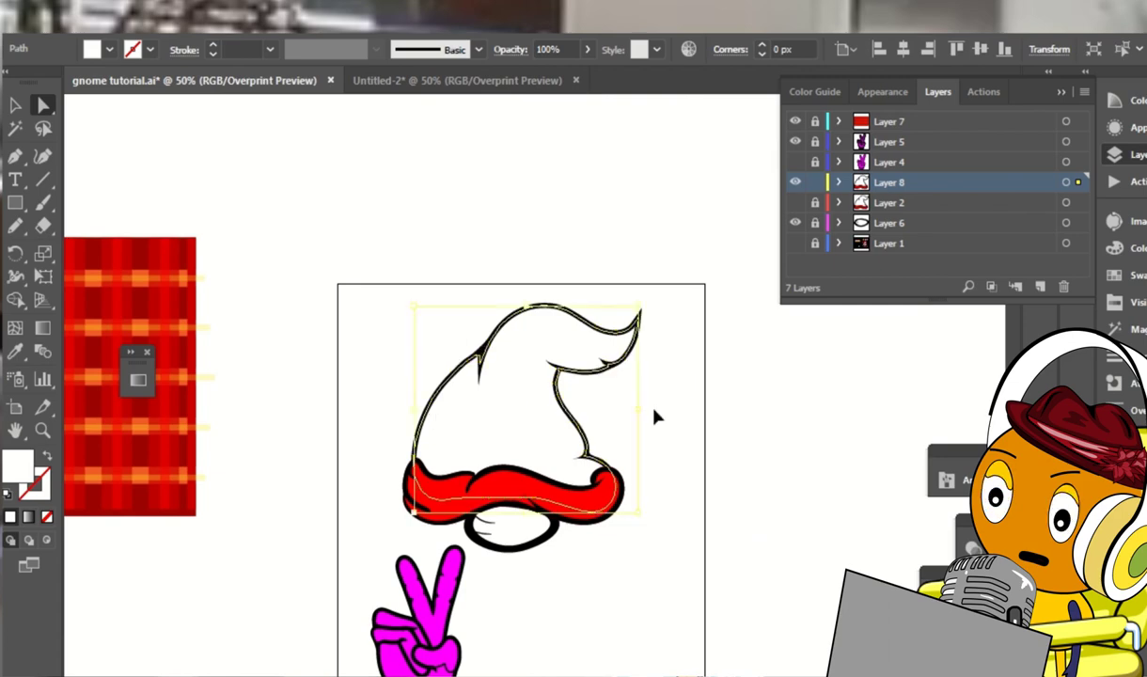
Expand Layer 8 and hide its upper group and red mustache compound path
left_click(839, 182)
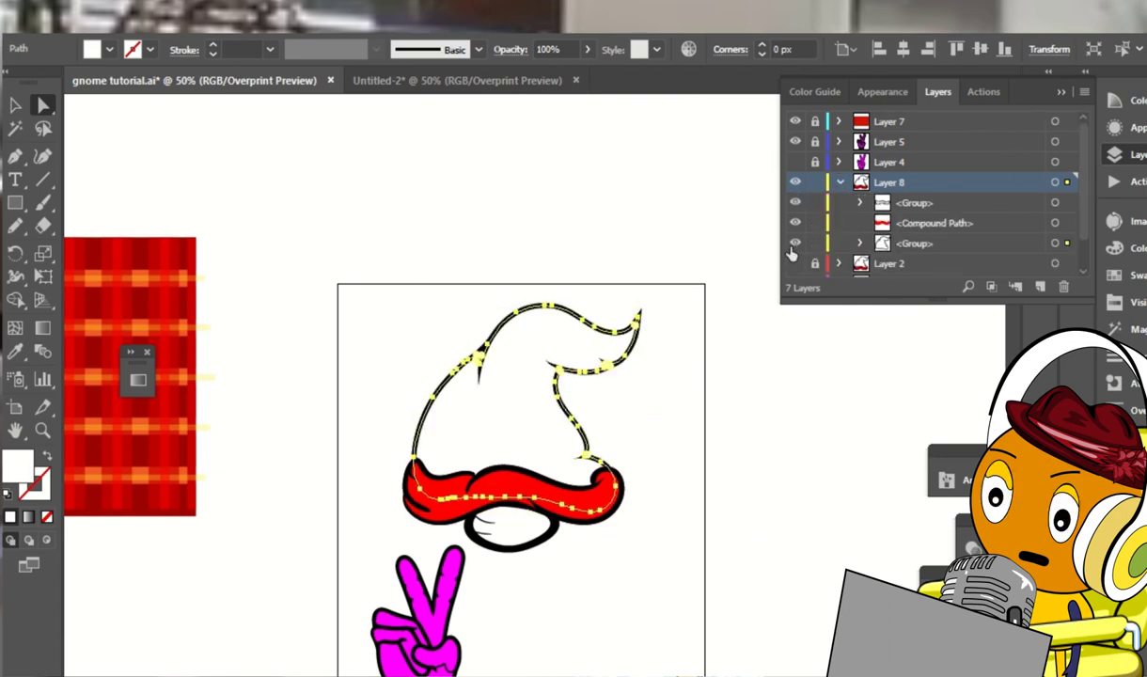
left_click(794, 243)
left_click(794, 222)
left_click(795, 202)
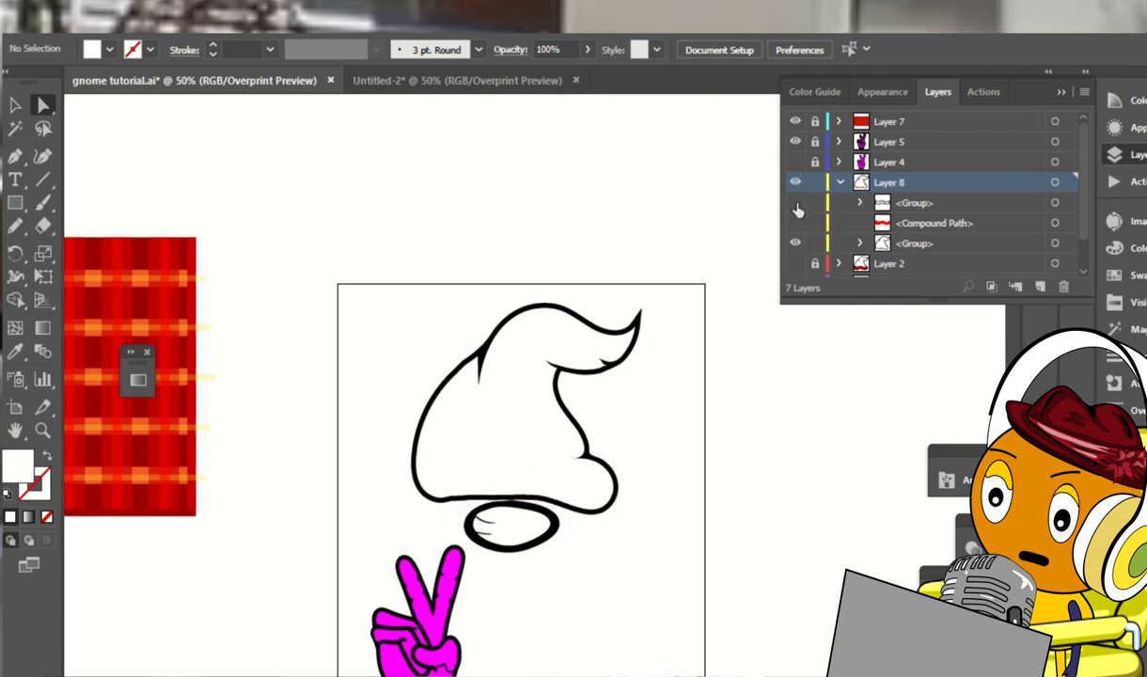
left_click(795, 182)
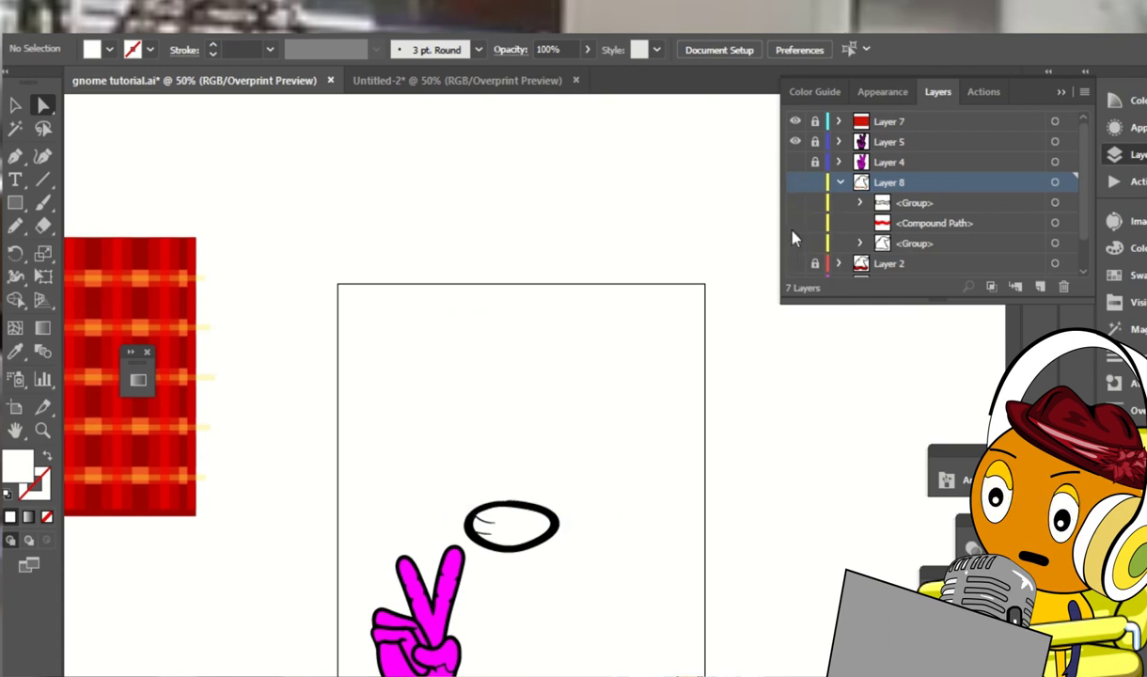
left_click(795, 183)
left_click(565, 447)
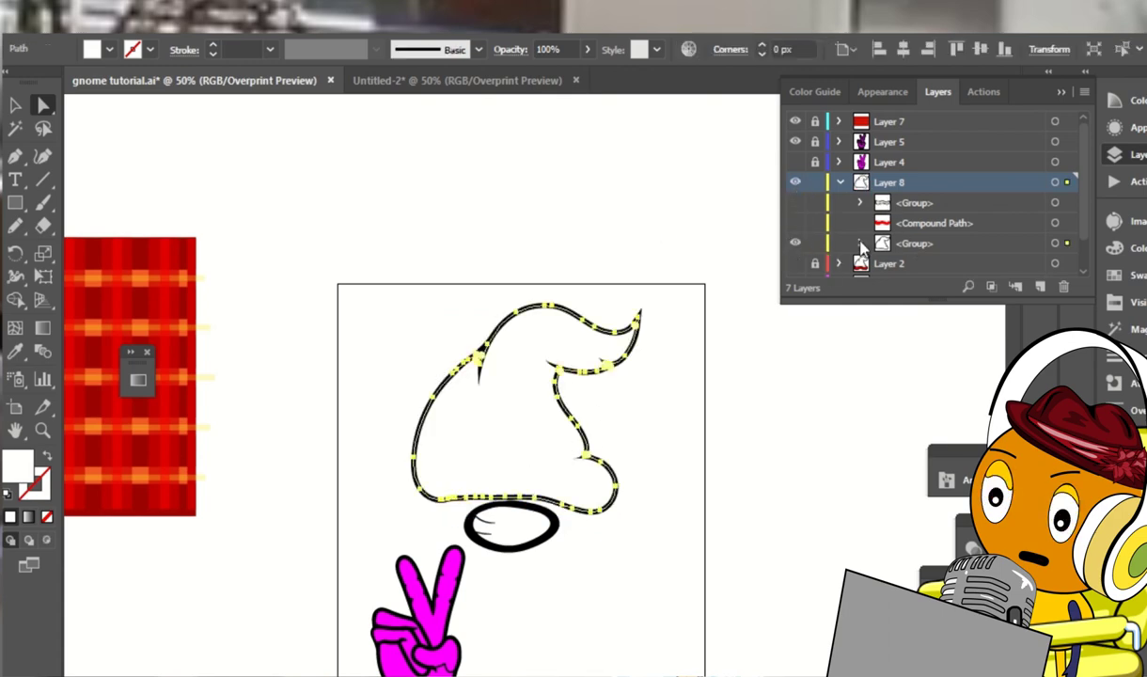
Ungroup the hat paths and eyedrop the hand's magenta fill and black outline onto them
left_click(862, 246)
scroll(902, 226, "down", 2)
left_click(930, 240)
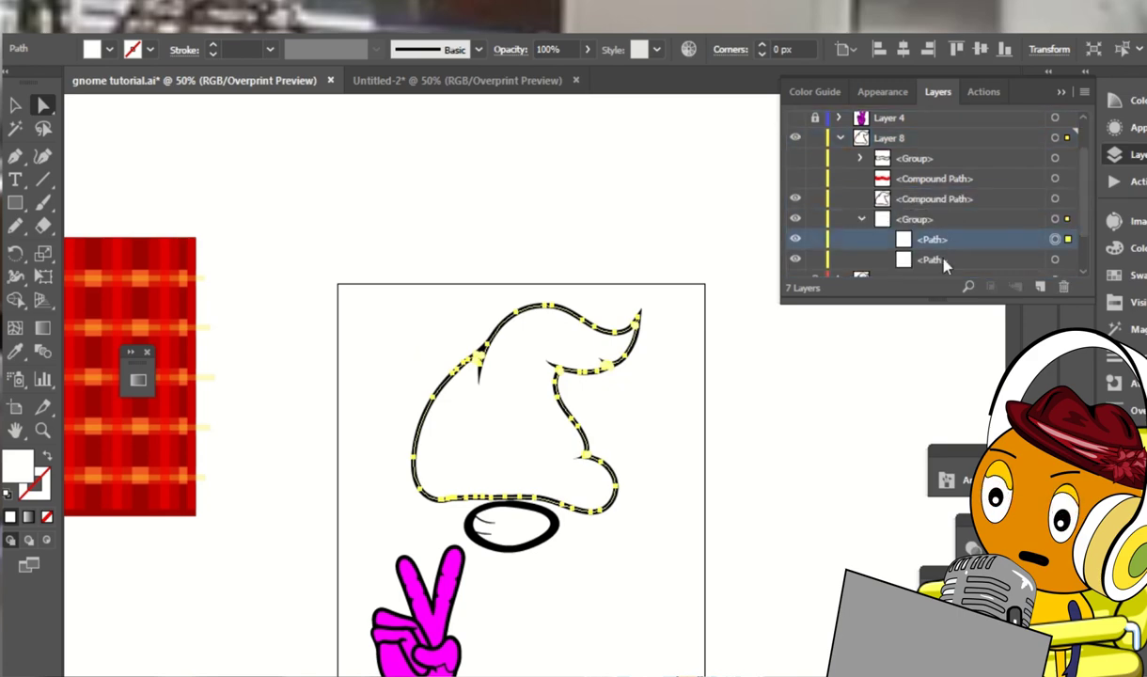
key("ctrl+shift+g")
key("i")
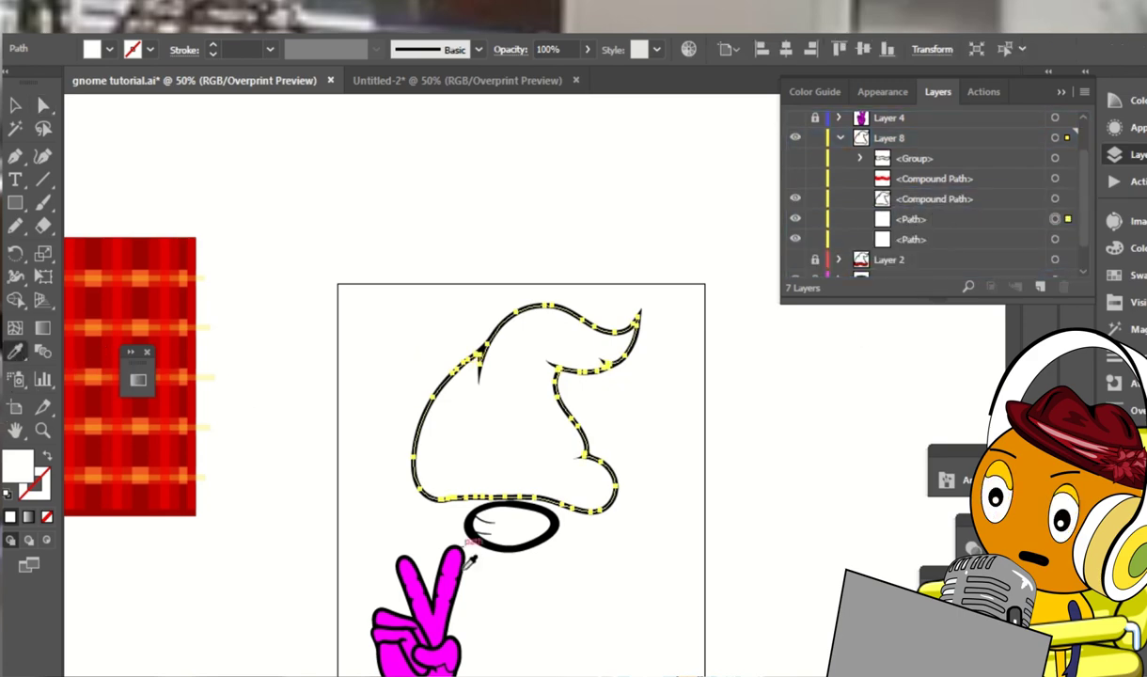
left_click(554, 534)
key("ctrl+z")
key("ctrl+z")
left_click(387, 641)
key("a")
left_click(730, 422)
Select the hat's lower fill path and set its blend mode to Multiply
key("ctrl+plus")
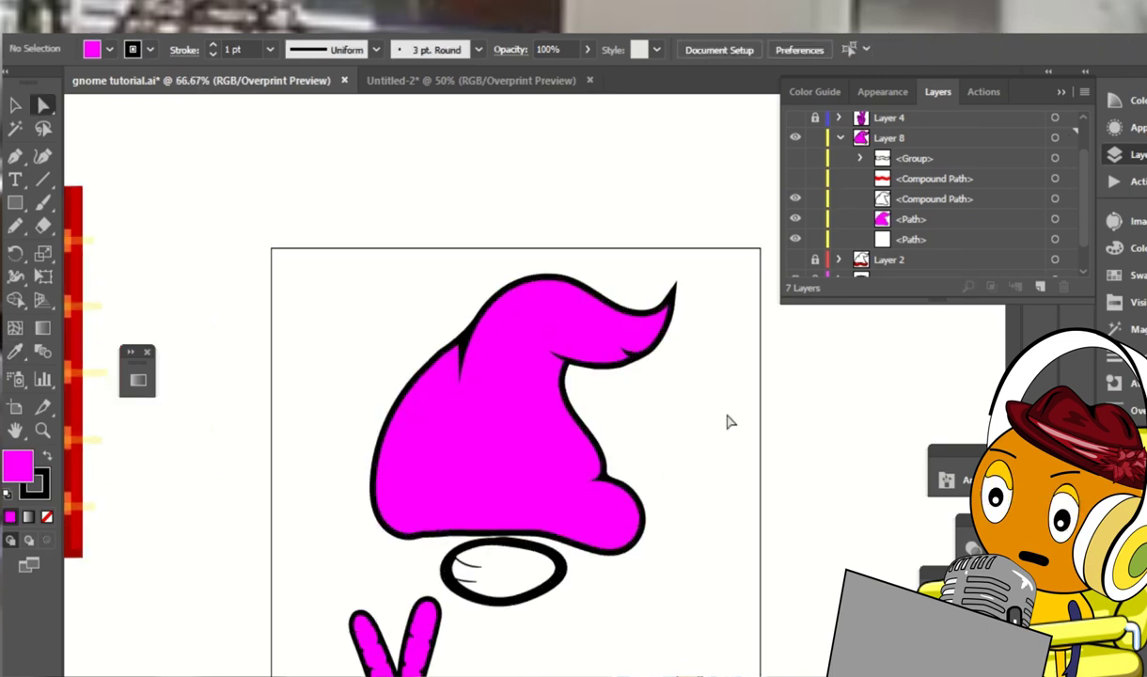
left_click(1054, 239)
left_click(640, 382)
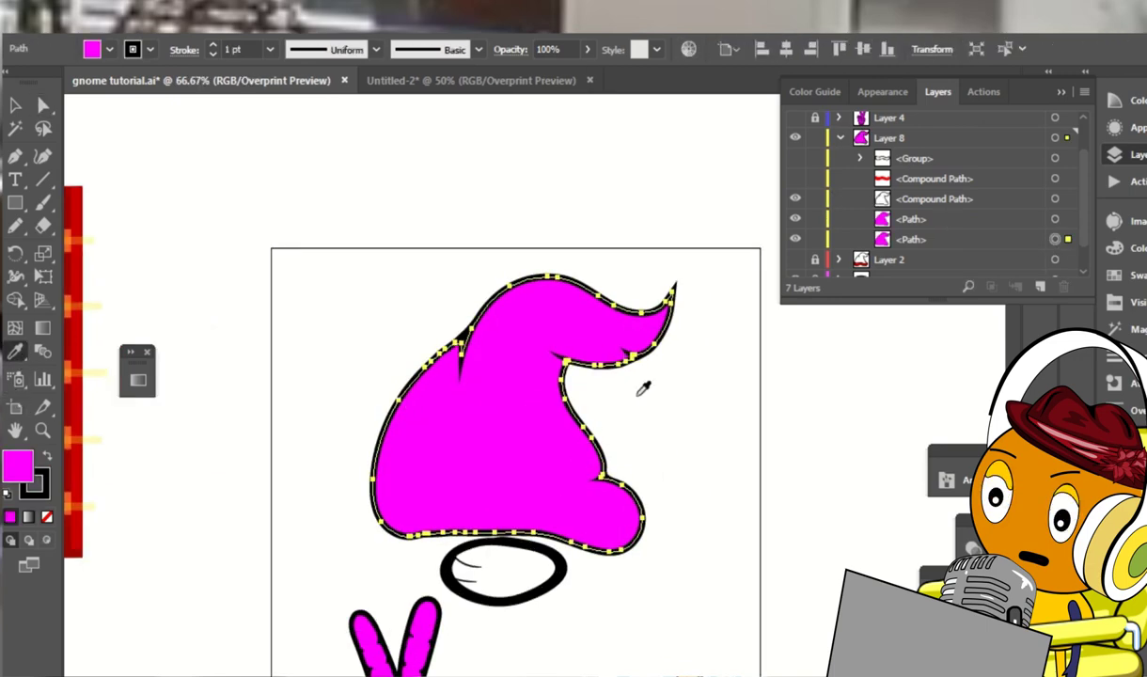
left_click(771, 275)
left_click(528, 438)
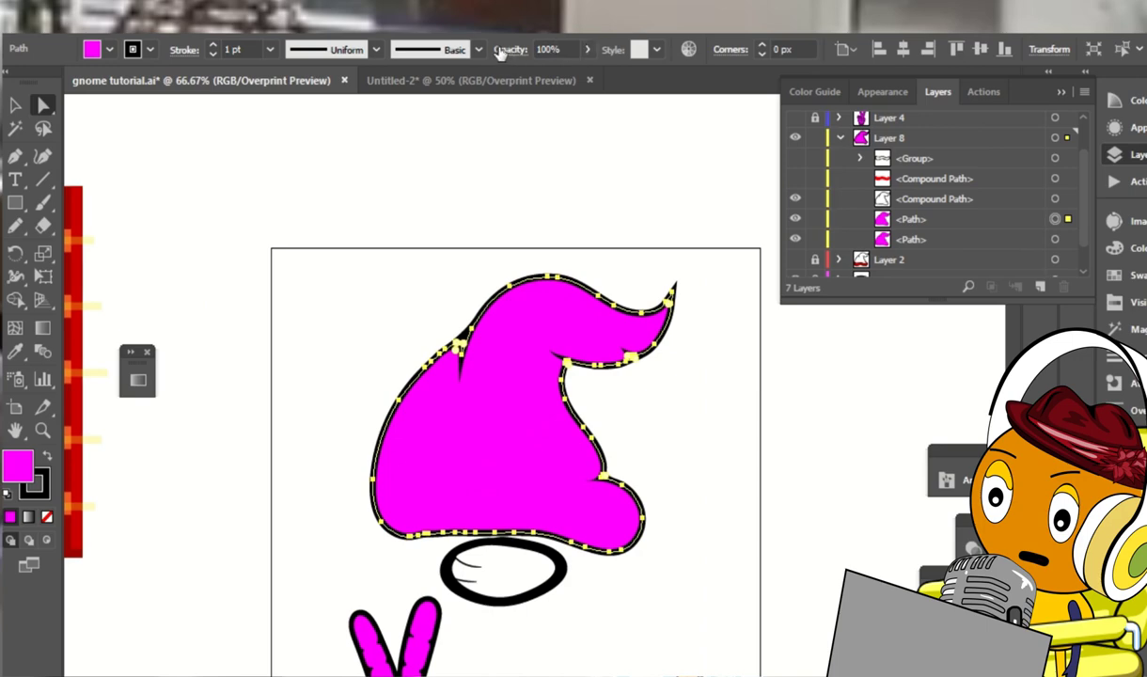
left_click(508, 49)
left_click(357, 81)
left_click(358, 143)
Remove the hat fill's stroke and recolour it with a pinker magenta swatch
left_click(33, 482)
left_click(47, 516)
left_click(1116, 275)
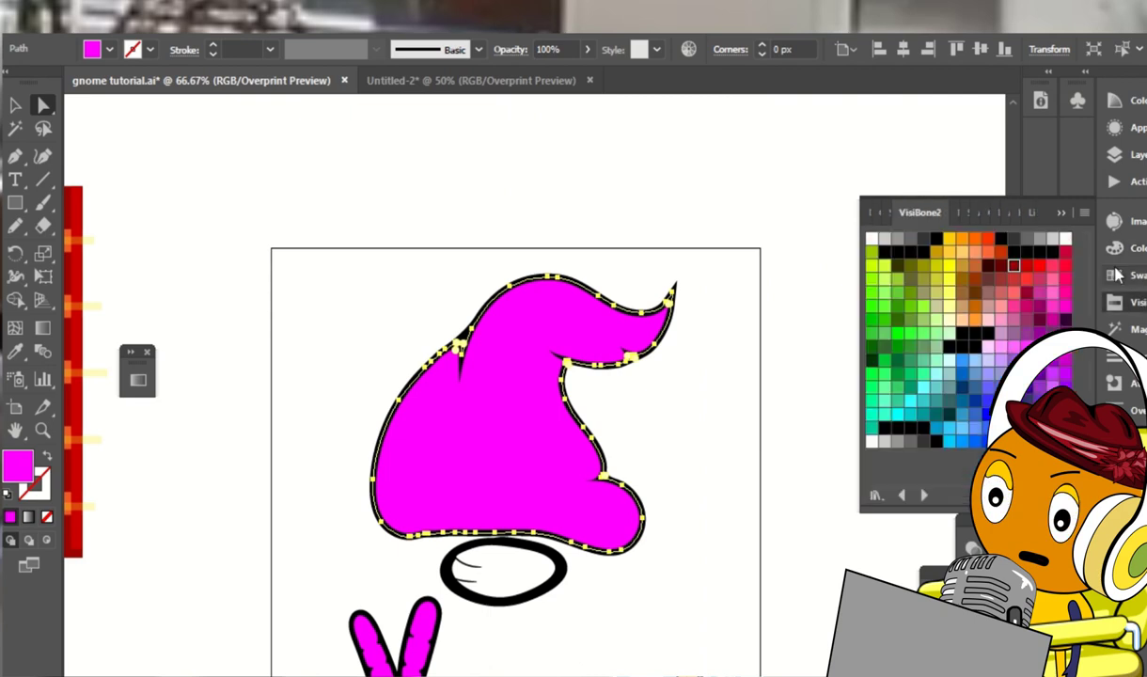
left_click(1050, 308)
left_click(510, 50)
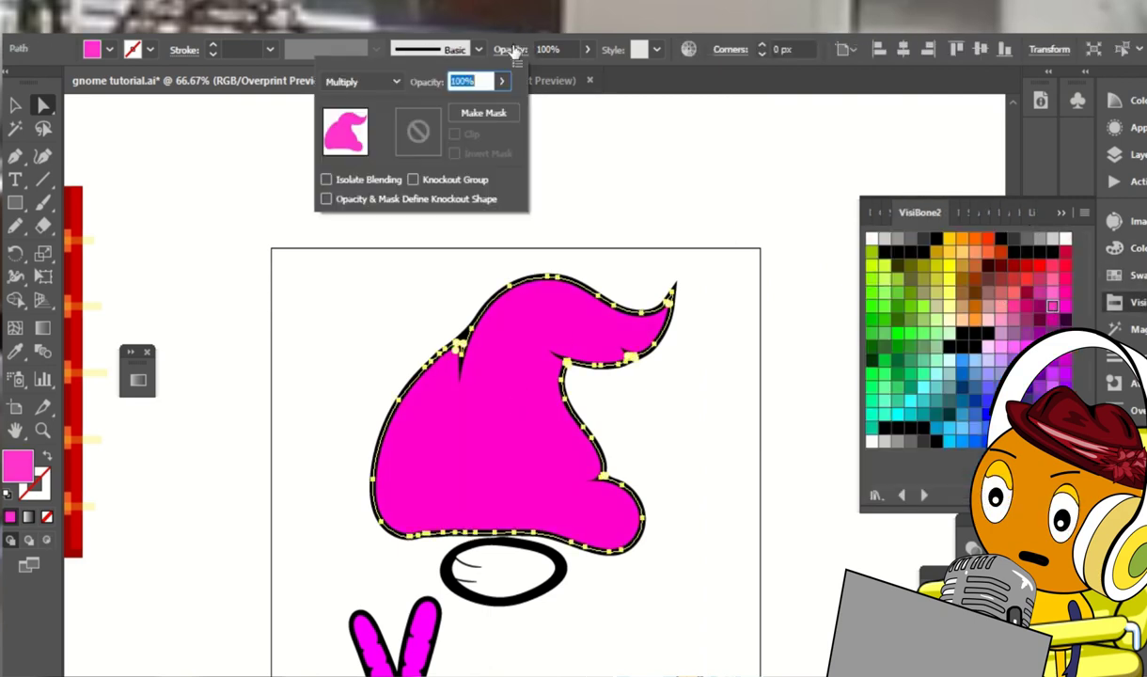
left_click(712, 421)
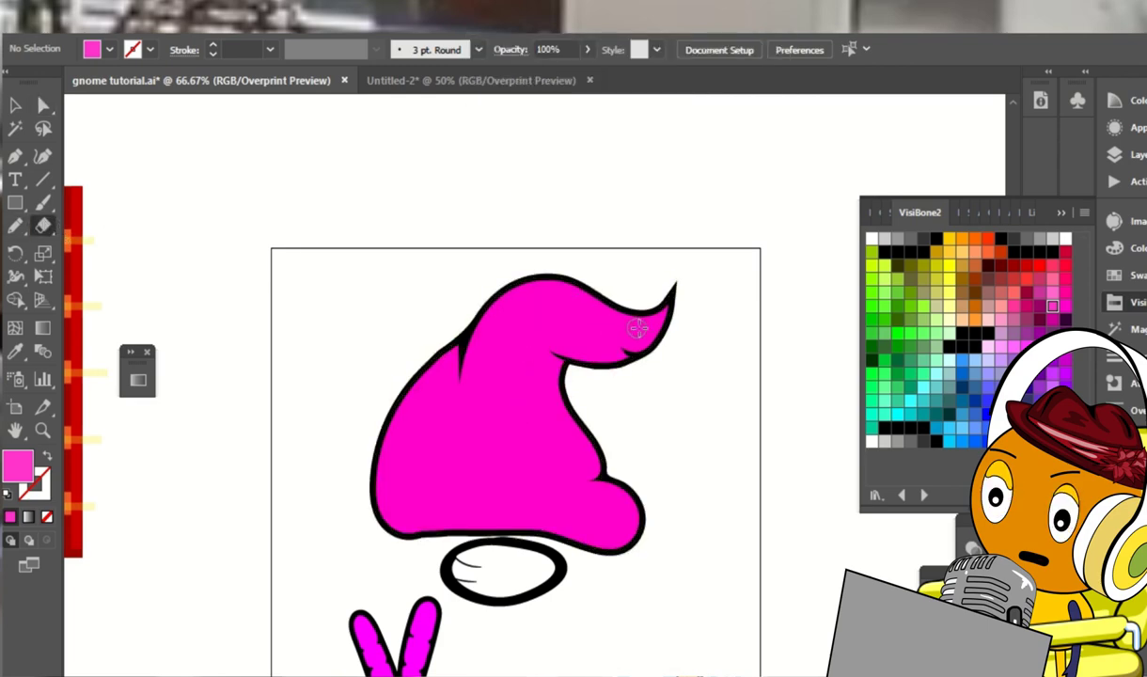
Undo the stray stroke and refill the hat path with a deeper purple VisiBone2 swatch
left_click_drag(578, 313, 522, 332)
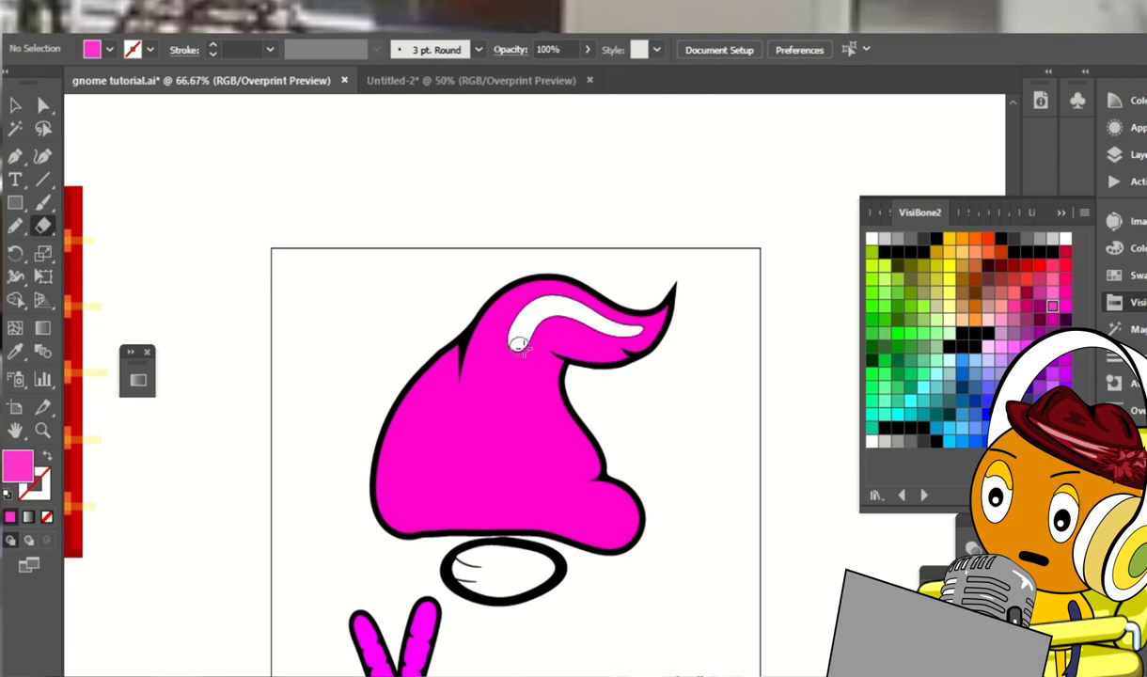
key("a")
left_click(673, 287)
left_click(1114, 154)
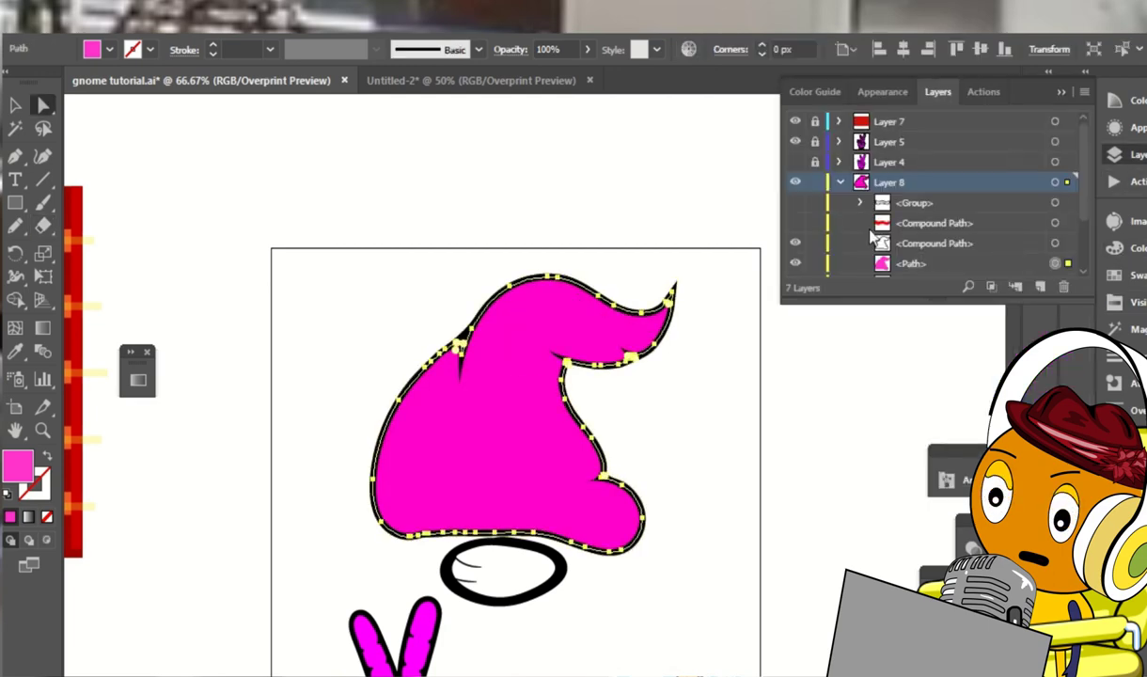
scroll(1089, 227, "down", 2)
left_click(21, 467)
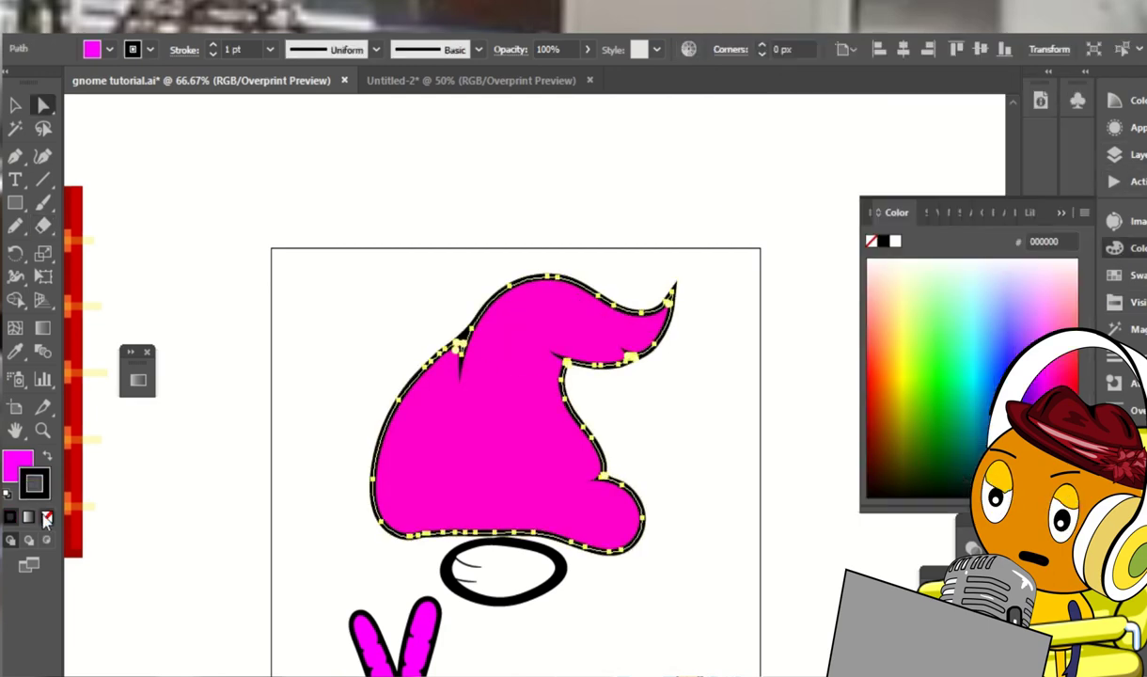
left_click(1114, 302)
left_click(1016, 414)
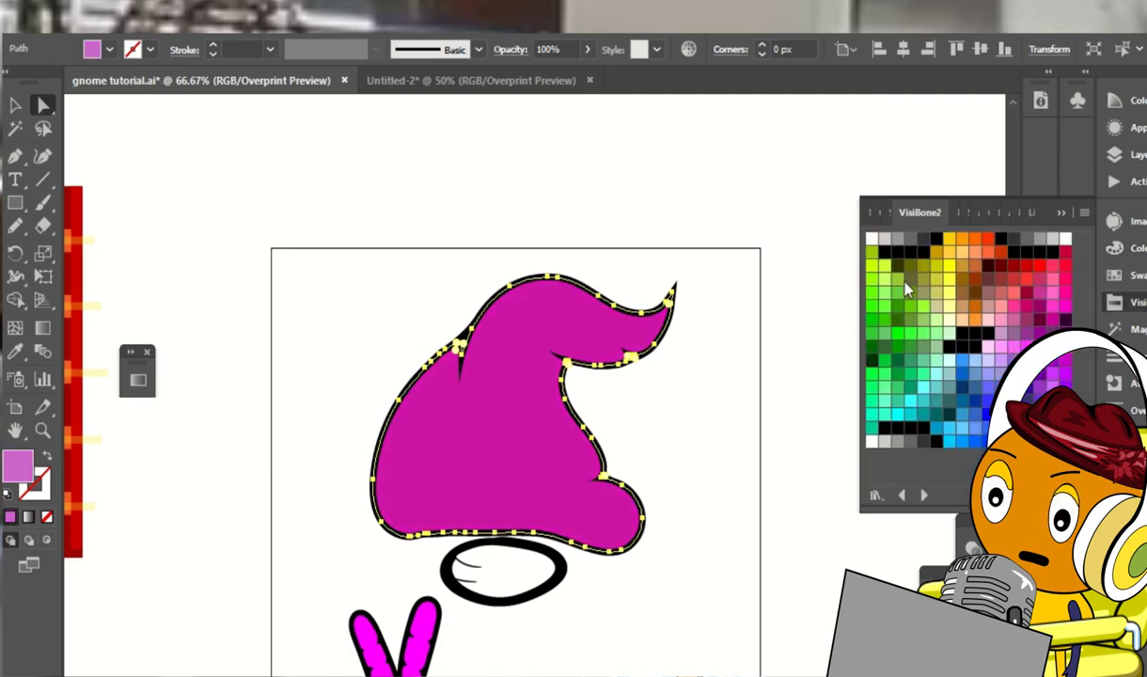
left_click(801, 144)
left_click(1114, 154)
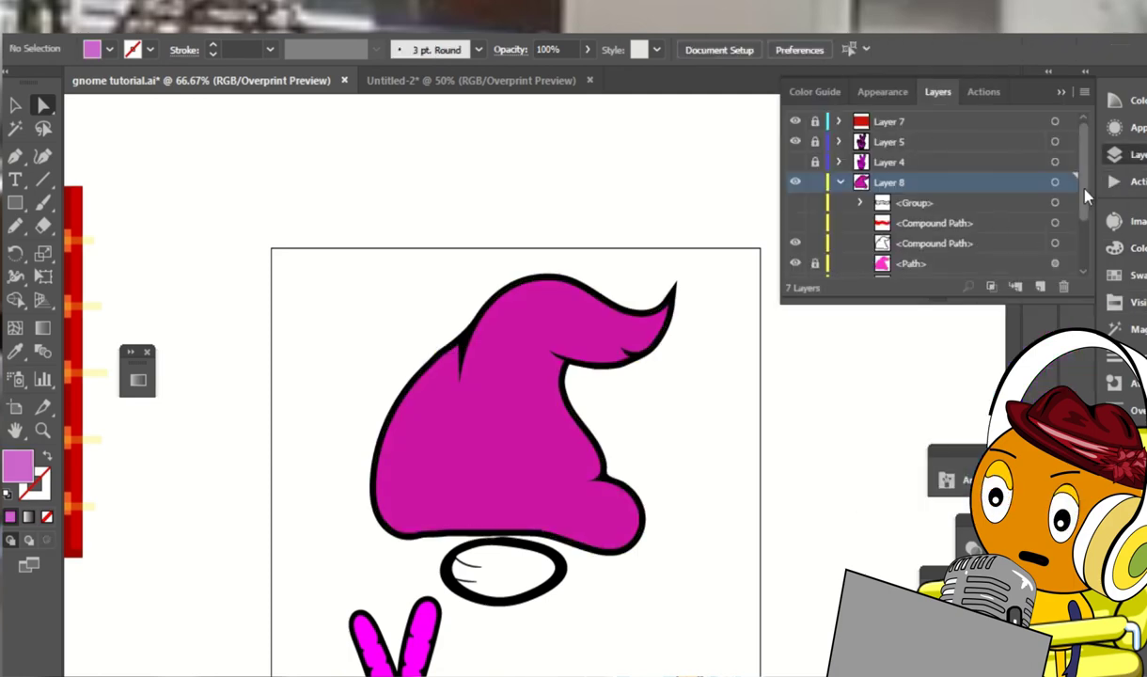
scroll(1086, 194, "down", 1)
Erase six highlight streaks across the hat: tip, inner right, bottom, upper-left and lower-left
key("shift+e")
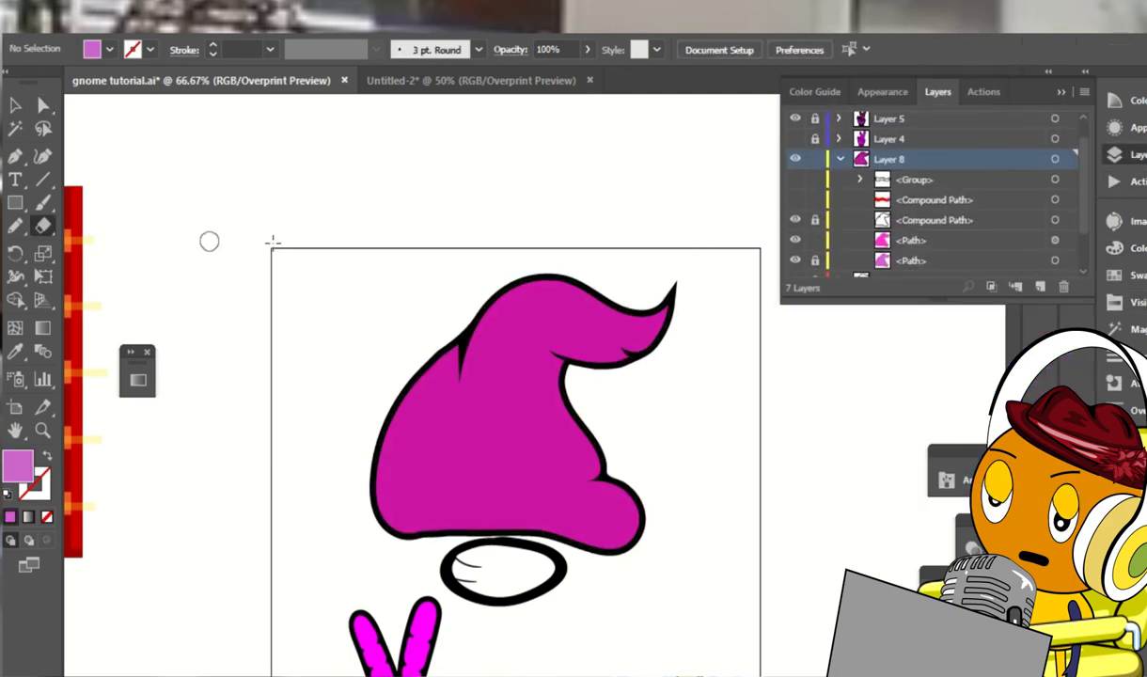
mouse_move(632, 329)
left_mouse_down()
mouse_move(540, 312)
mouse_move(411, 423)
mouse_move(405, 489)
left_mouse_up()
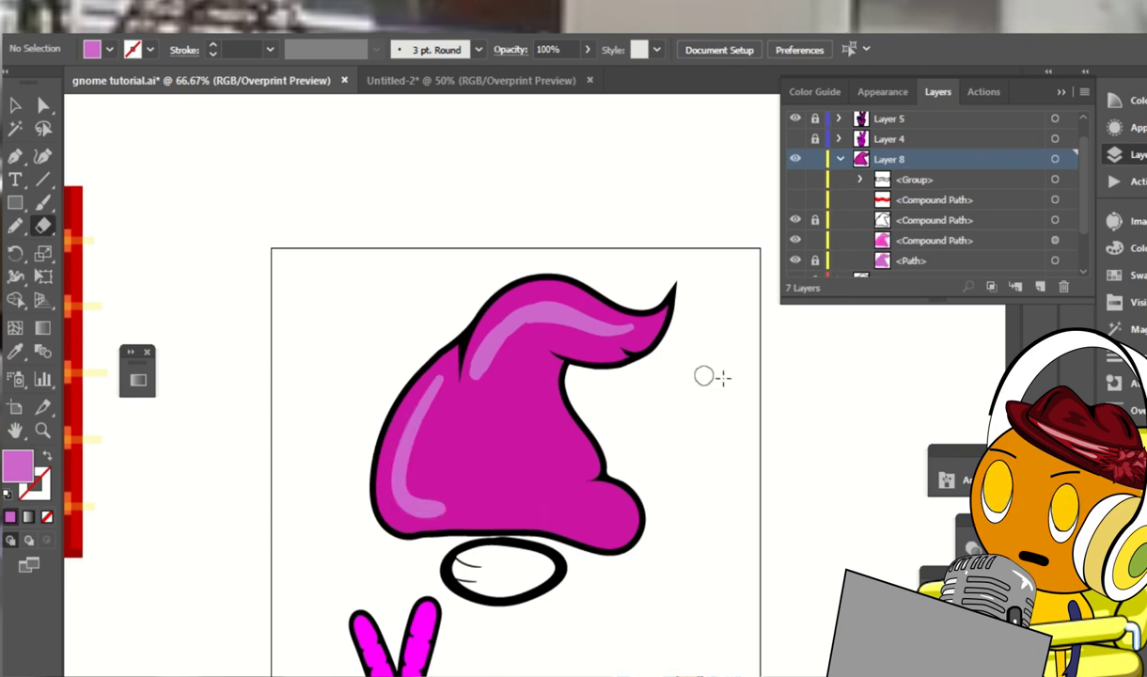
scroll(523, 322, "down", 2)
mouse_move(524, 322)
left_mouse_down()
mouse_move(522, 367)
mouse_move(567, 406)
left_mouse_up()
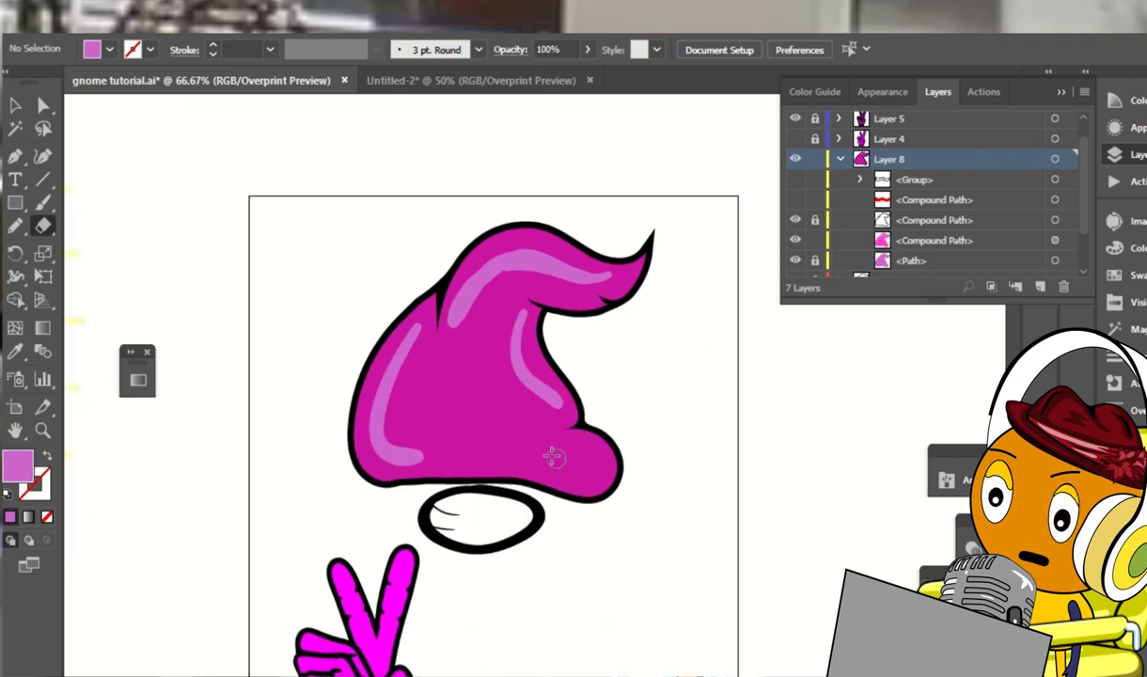
mouse_move(587, 453)
left_mouse_down()
mouse_move(522, 461)
mouse_move(419, 443)
left_mouse_up()
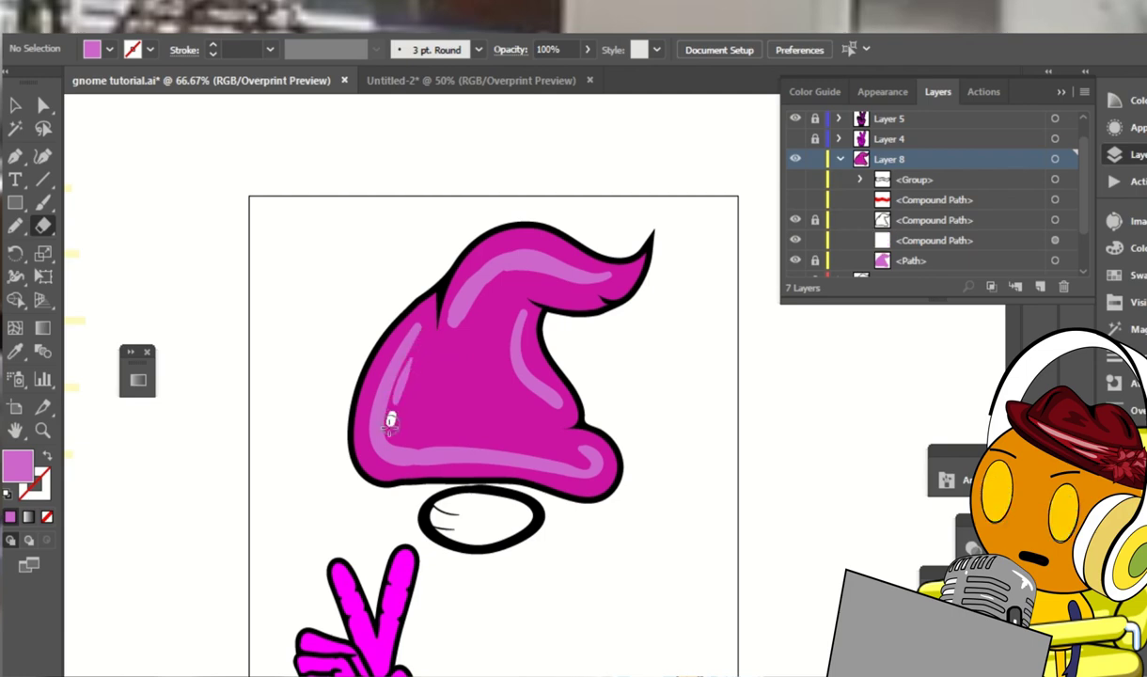
left_click_drag(413, 353, 398, 404)
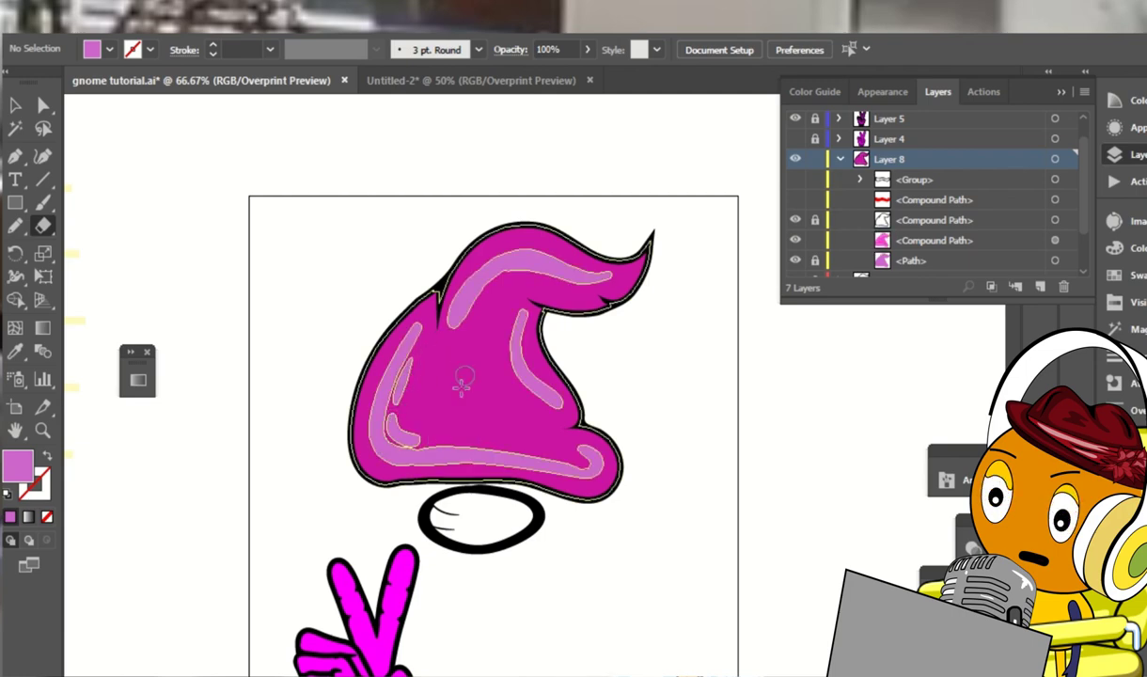
mouse_move(465, 308)
left_mouse_down()
mouse_move(509, 274)
mouse_move(622, 280)
mouse_move(463, 236)
left_mouse_up()
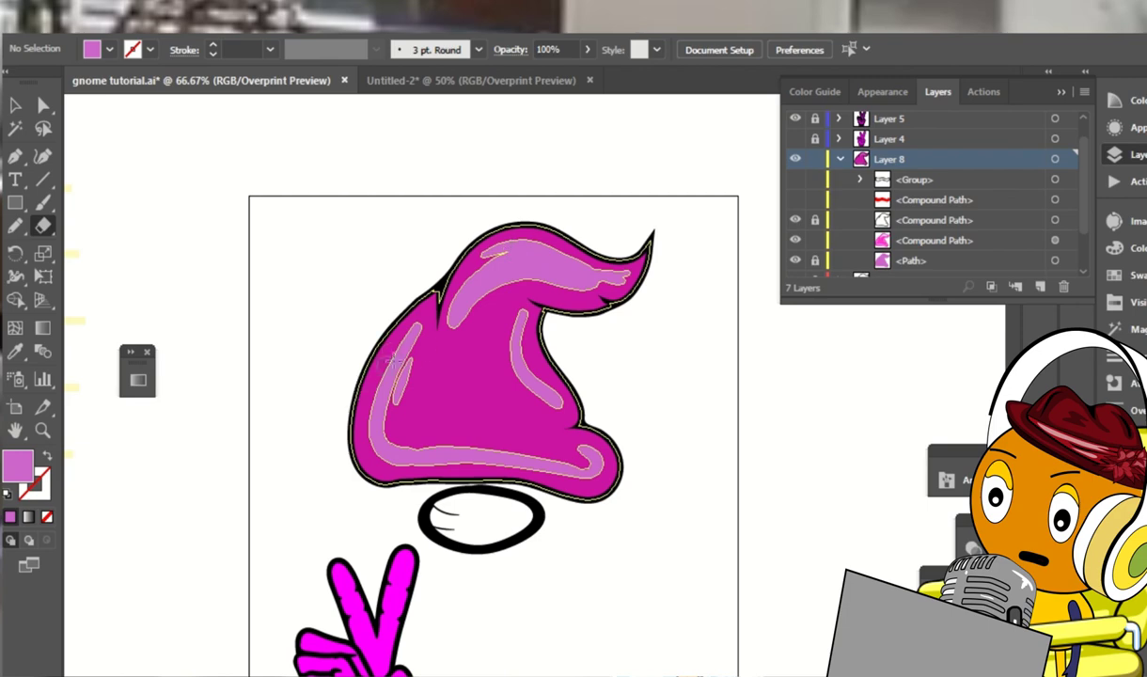
left_click_drag(408, 379, 544, 455)
key("a")
left_click(408, 429)
Slim the hat's inner right light-pink highlight streak by redrawing its edges with the Pencil
key("ctrl+shift+a")
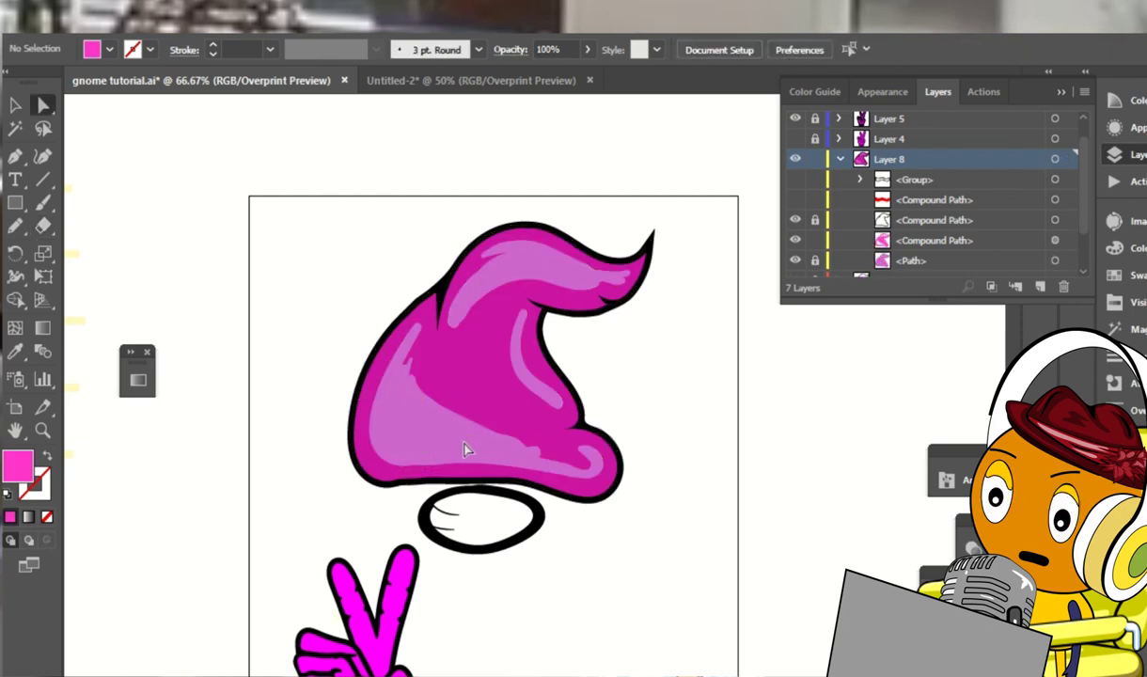
left_click(513, 402)
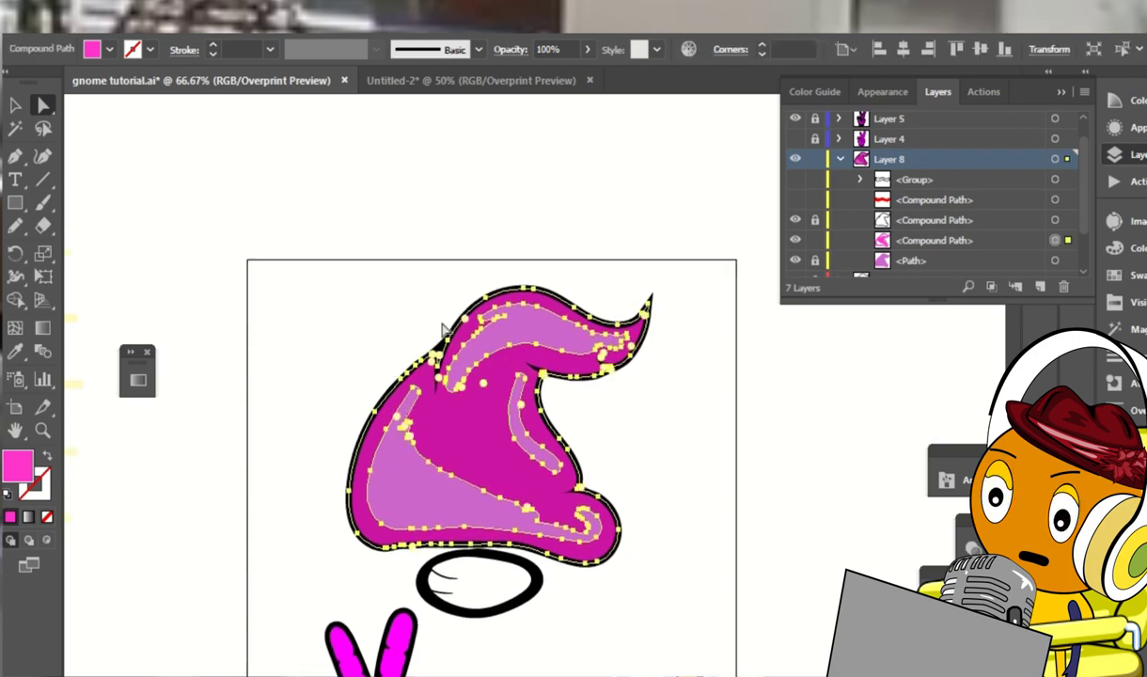
key("n")
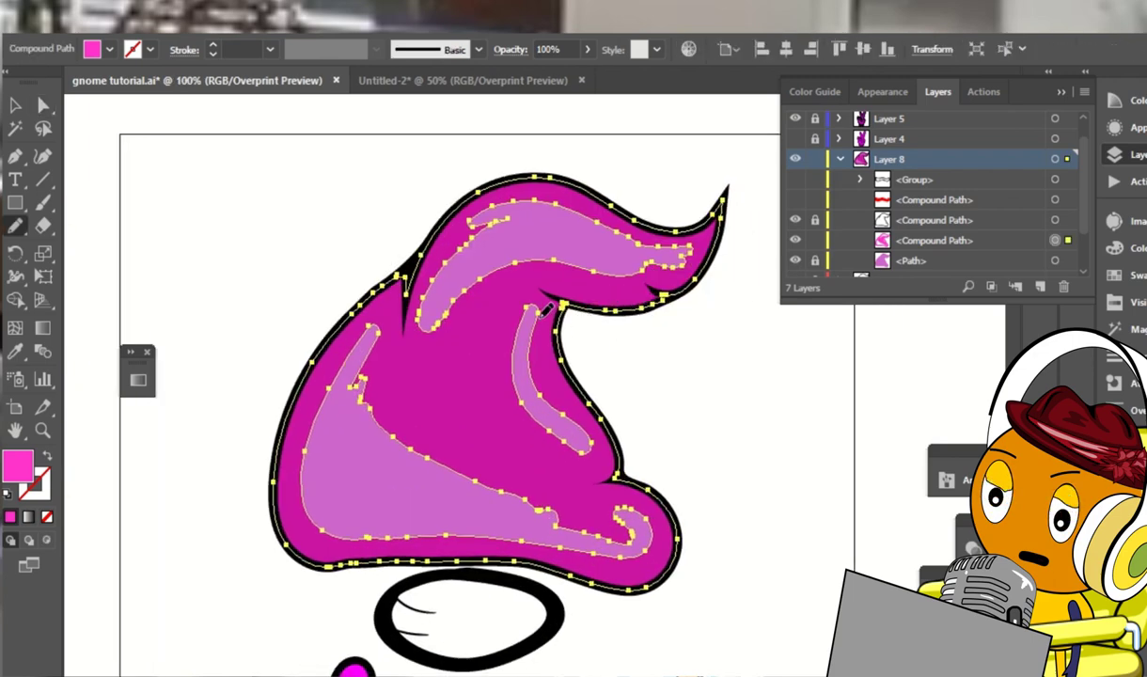
left_click_drag(539, 368, 592, 417)
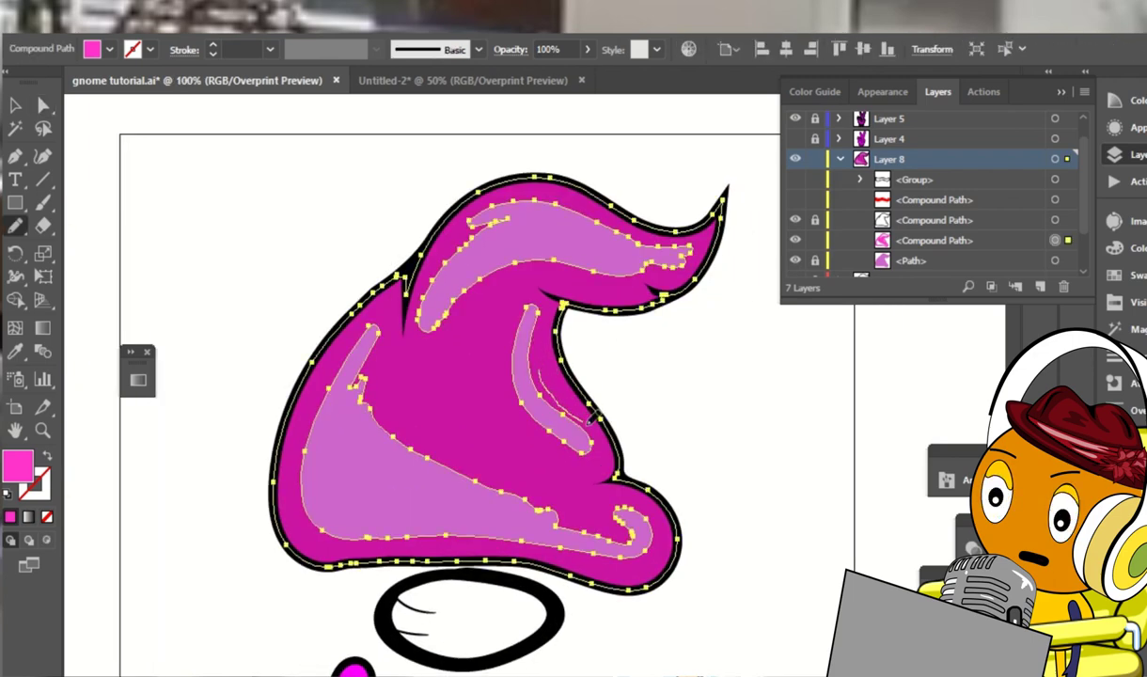
left_click_drag(562, 464, 572, 382)
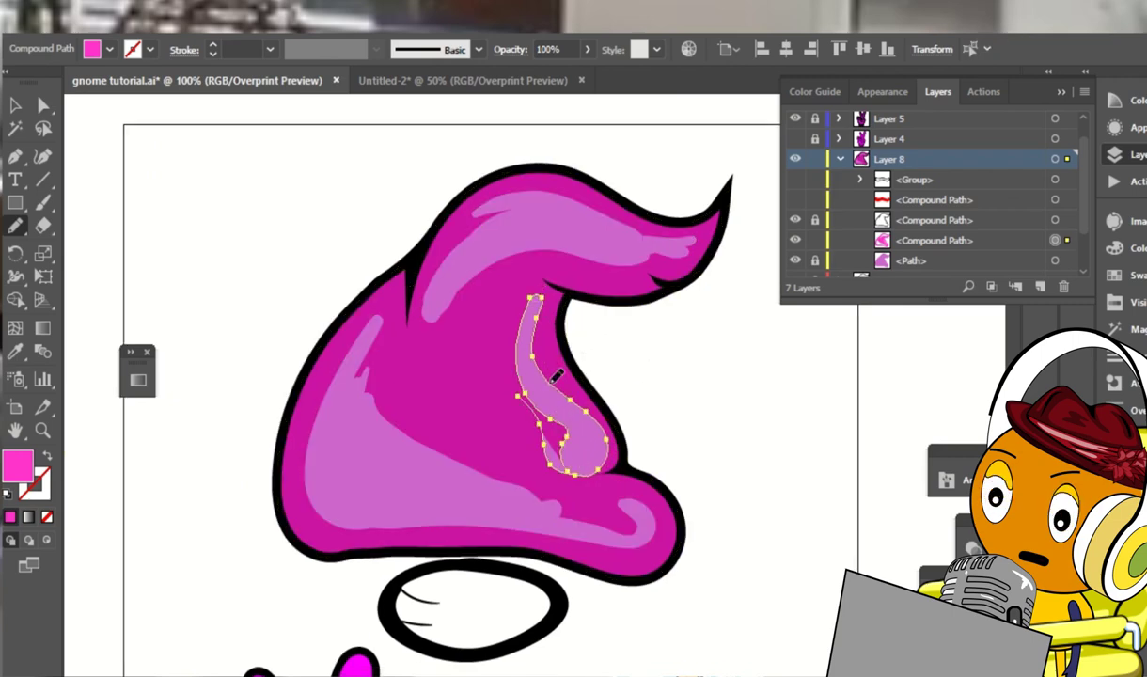
mouse_move(546, 414)
left_mouse_down()
mouse_move(514, 386)
mouse_move(531, 374)
left_mouse_up()
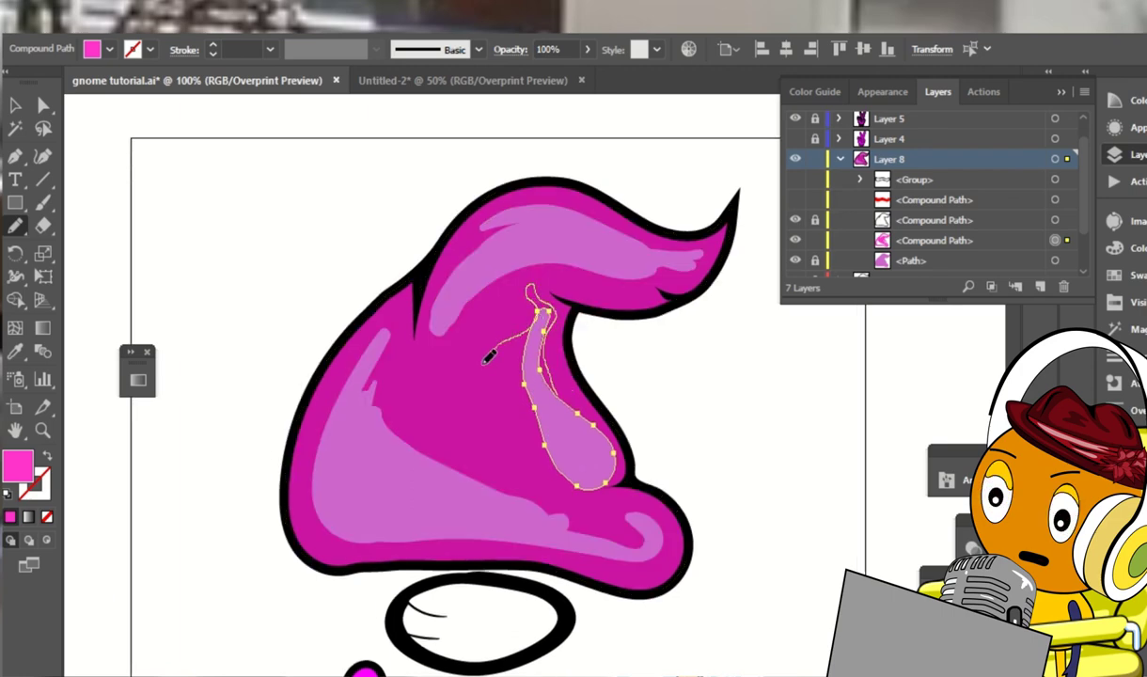
Cut a notch into the large lower-left light-pink highlight with the Pencil
scroll(533, 434, "down", 2)
key("v")
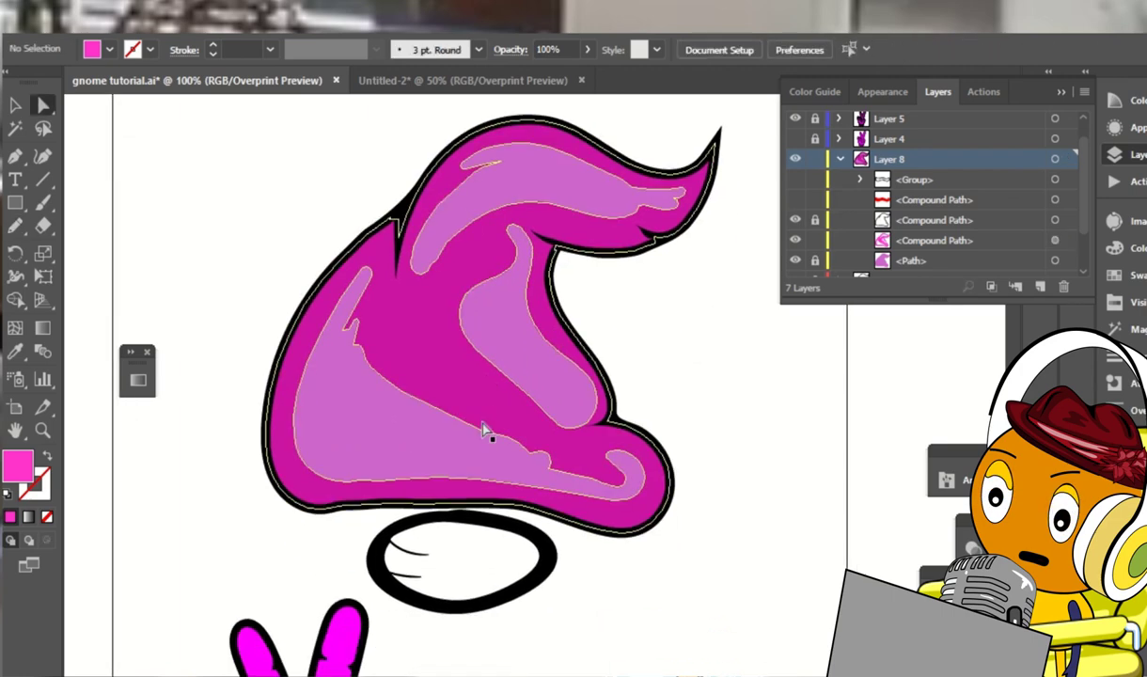
key("ctrl+a")
key("n")
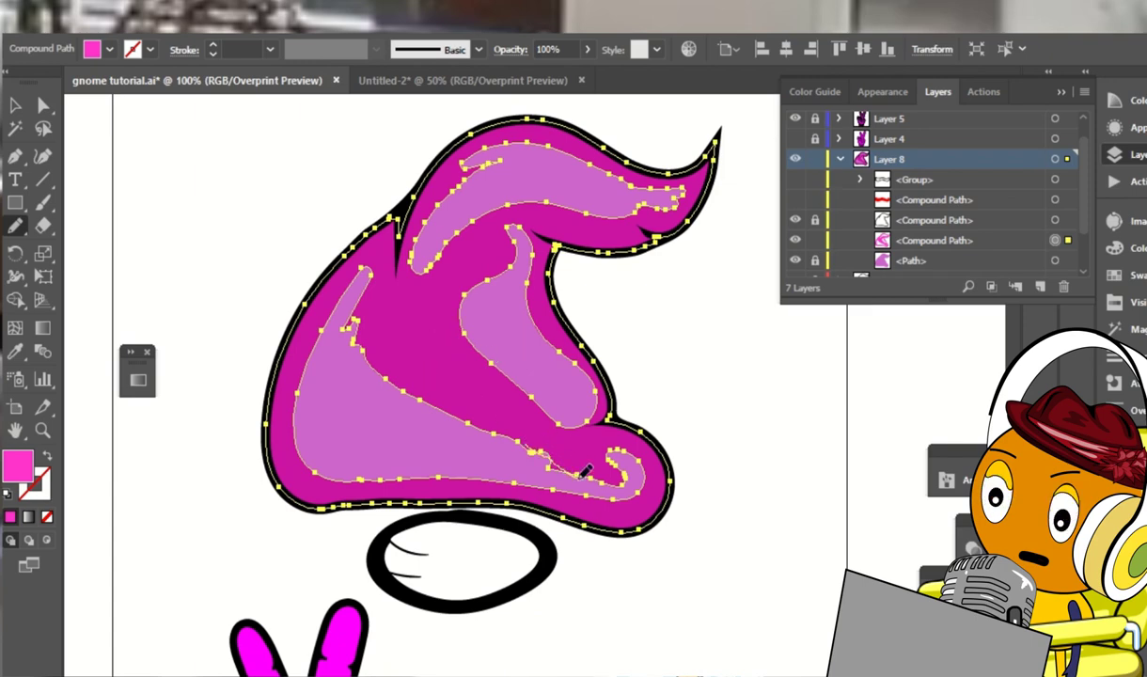
left_click(583, 470, "ctrl")
left_click_drag(482, 371, 441, 360)
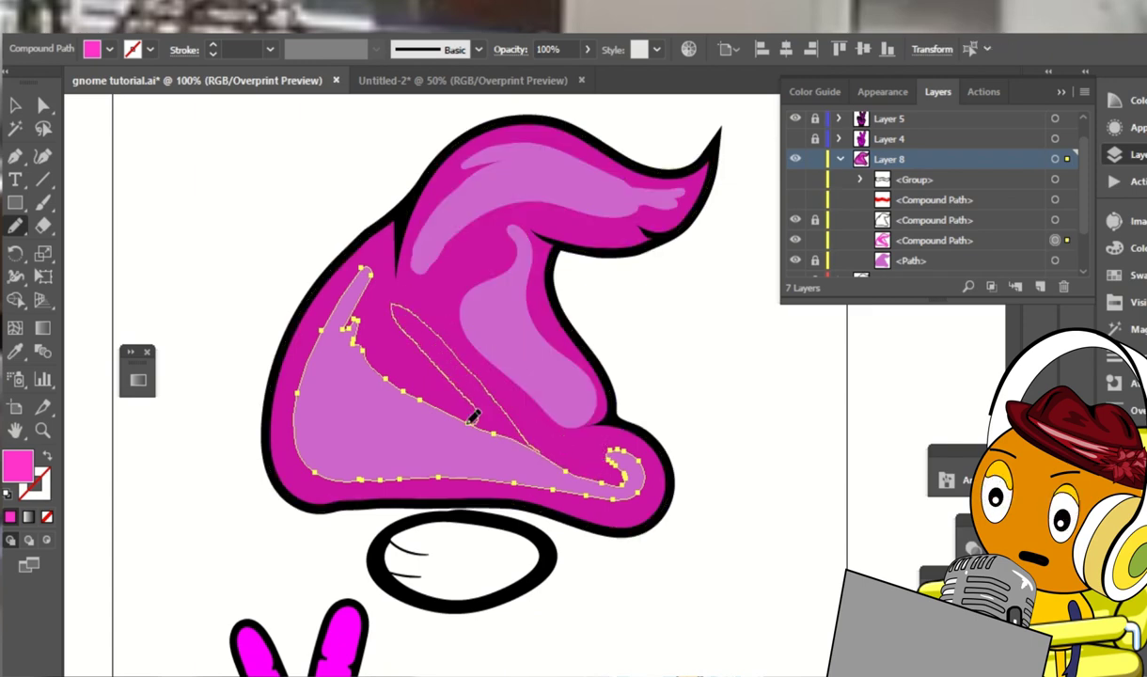
left_click_drag(470, 421, 382, 306)
Confirm the Pencil options, then reshape the lower highlight around its notch
double_click(15, 227)
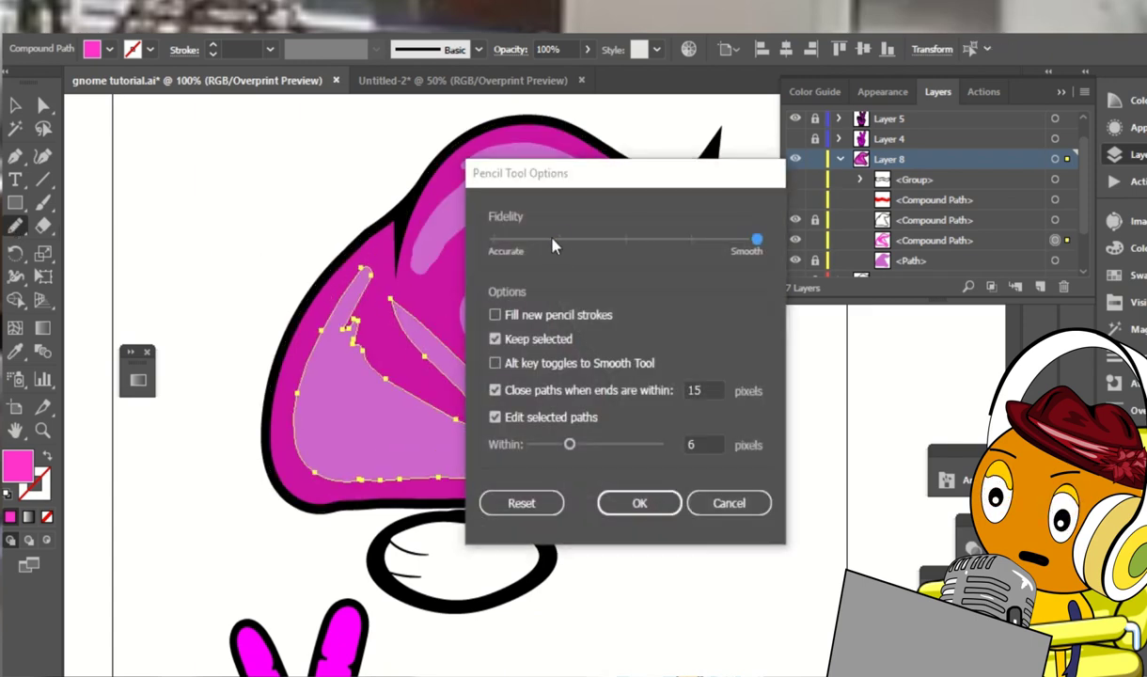
left_click(637, 502)
left_click_drag(404, 312, 459, 356)
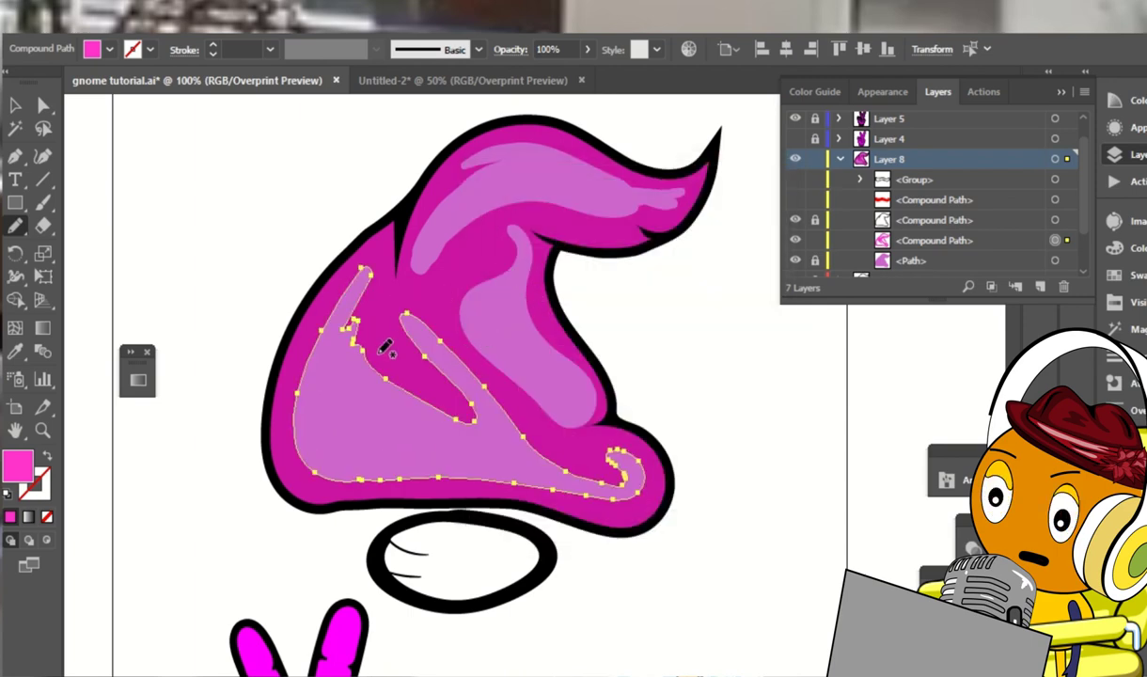
left_click_drag(382, 301, 363, 325)
left_click_drag(382, 247, 384, 258)
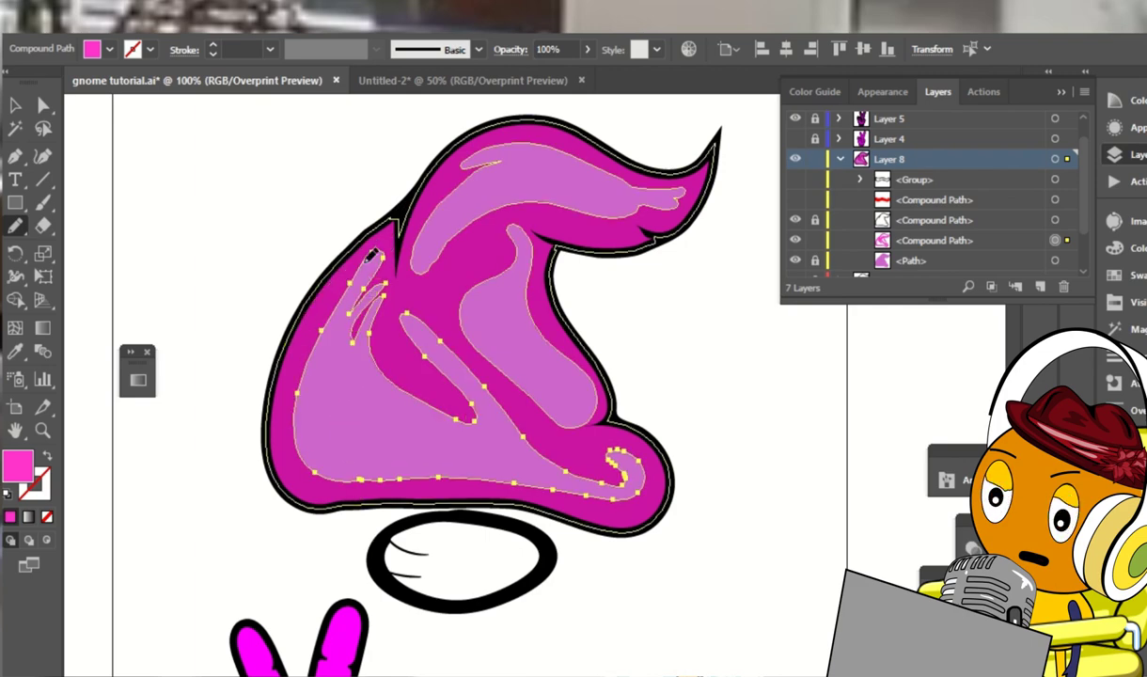
Redraw the lower highlight's left edge, splitting off a slim separate streak
left_click_drag(287, 406, 321, 478)
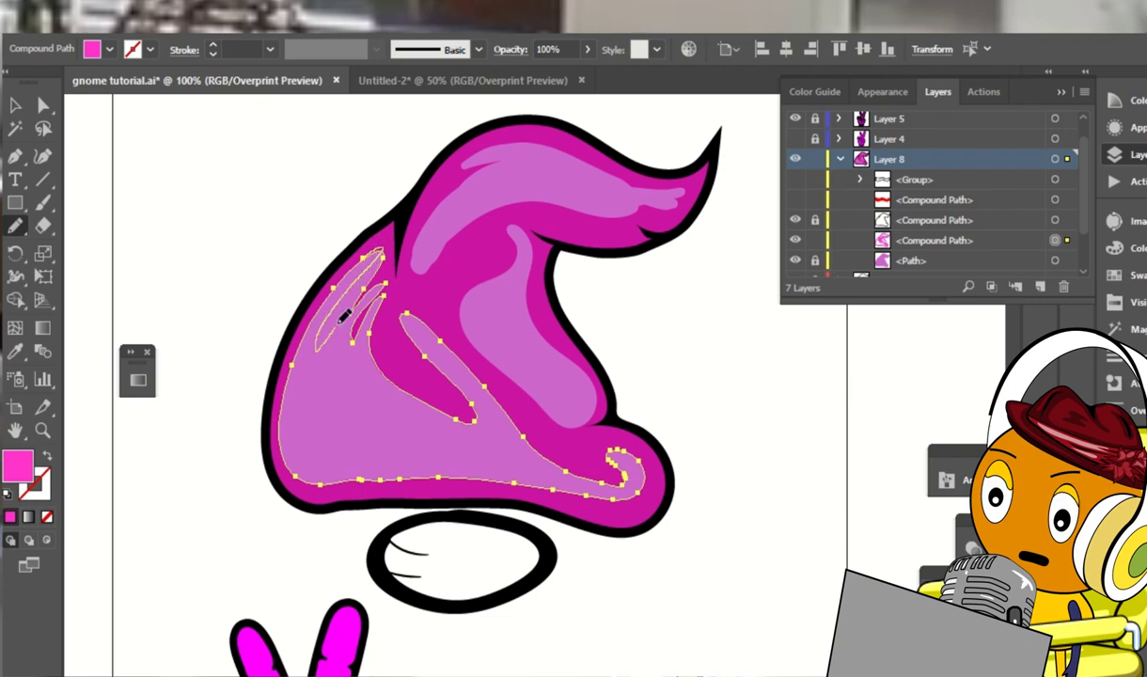
left_click_drag(344, 317, 384, 274)
left_click_drag(362, 329, 317, 394)
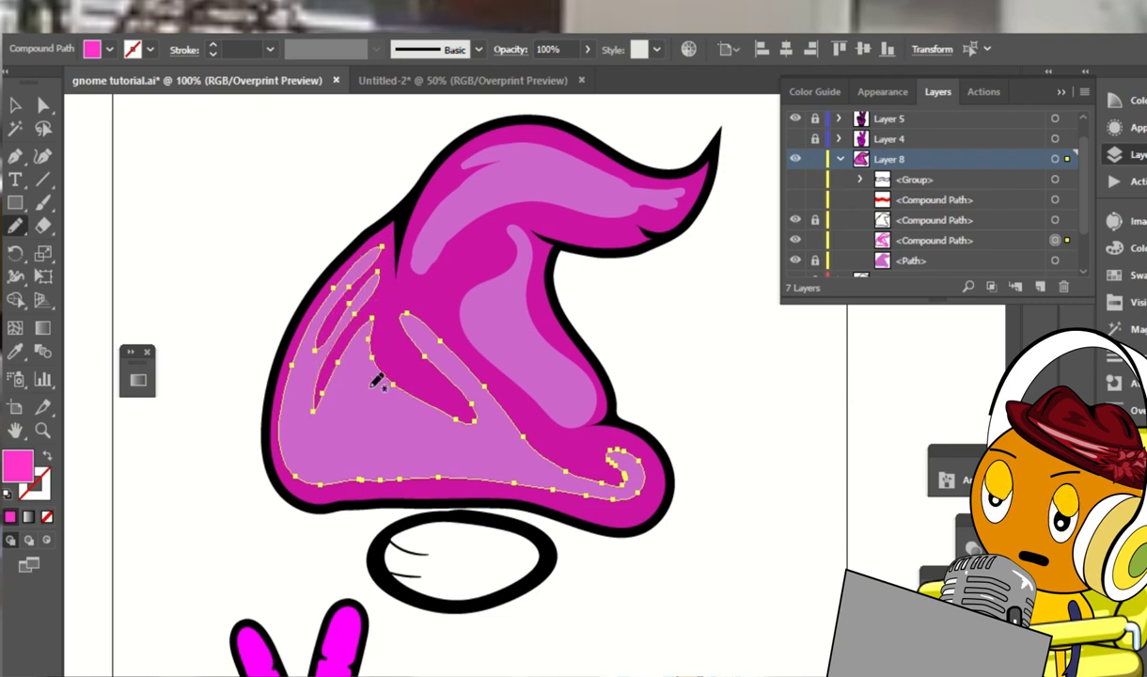
scroll(453, 348, "down", 2)
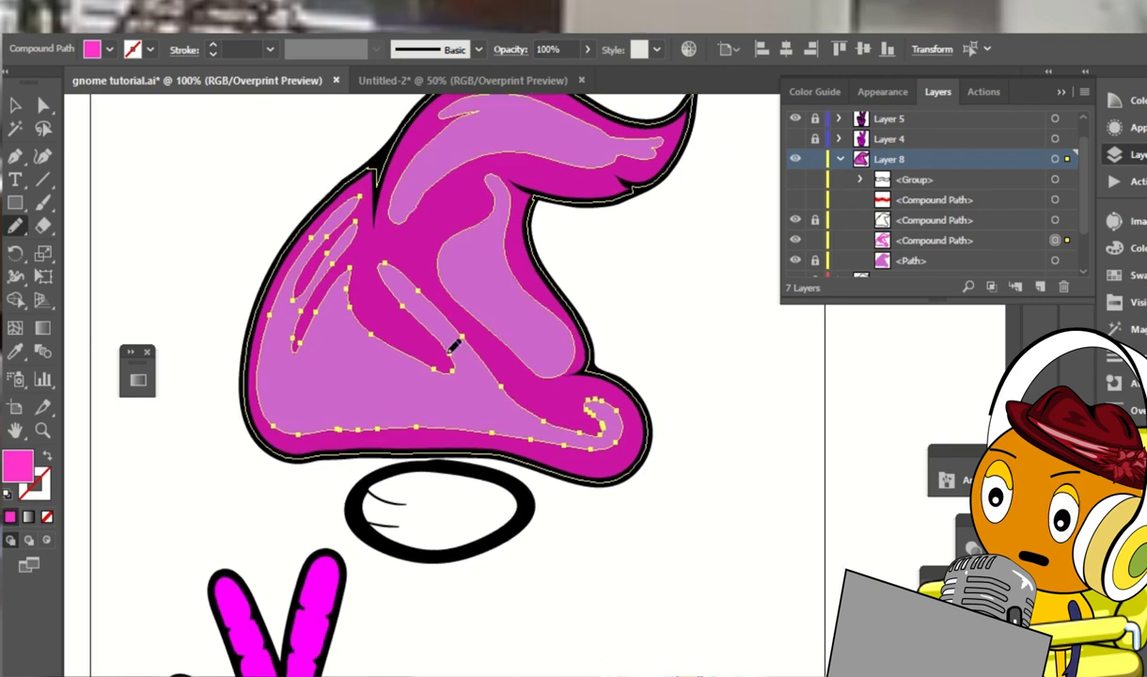
Add a new lower highlight, enlarge the right-end curl, and select the hat's outer outline
left_click_drag(467, 395, 440, 360)
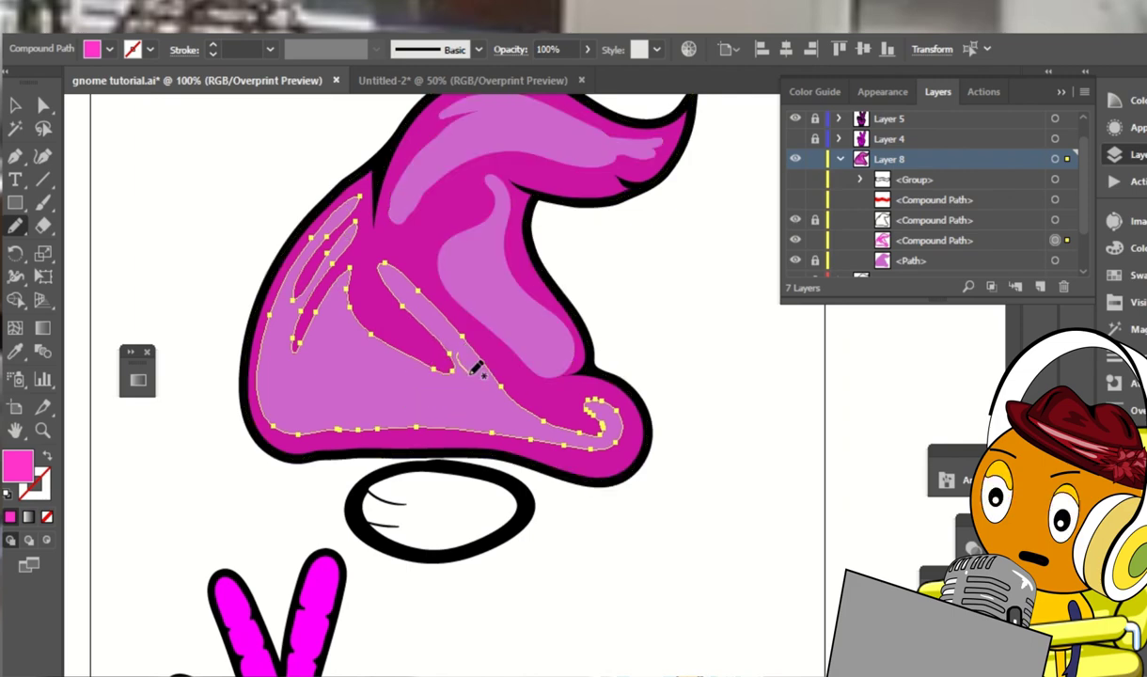
scroll(624, 245, "down", 2)
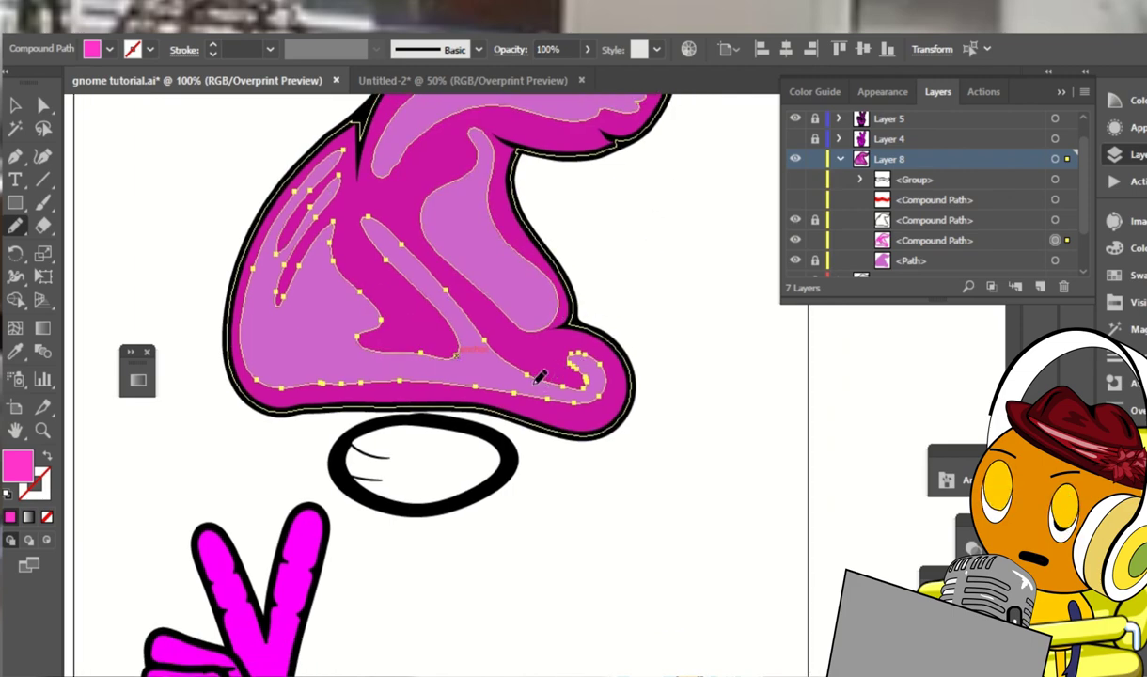
mouse_move(549, 353)
left_mouse_down()
mouse_move(592, 327)
mouse_move(527, 386)
left_mouse_up()
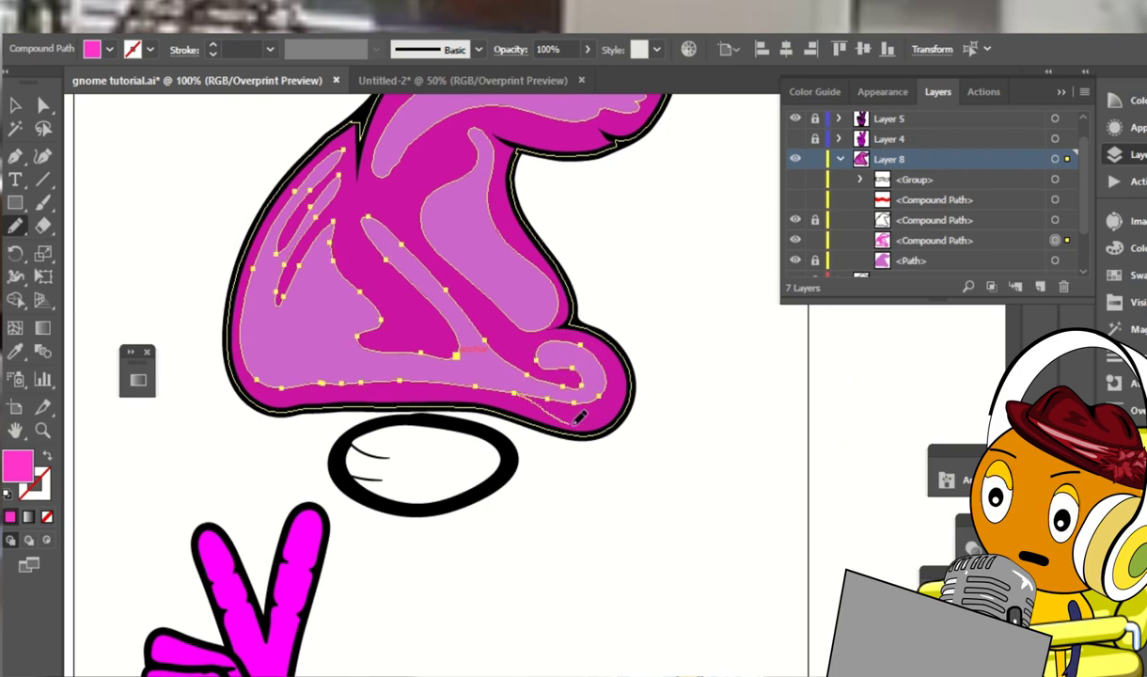
mouse_move(580, 419)
left_mouse_down()
mouse_move(613, 355)
mouse_move(536, 381)
left_mouse_up()
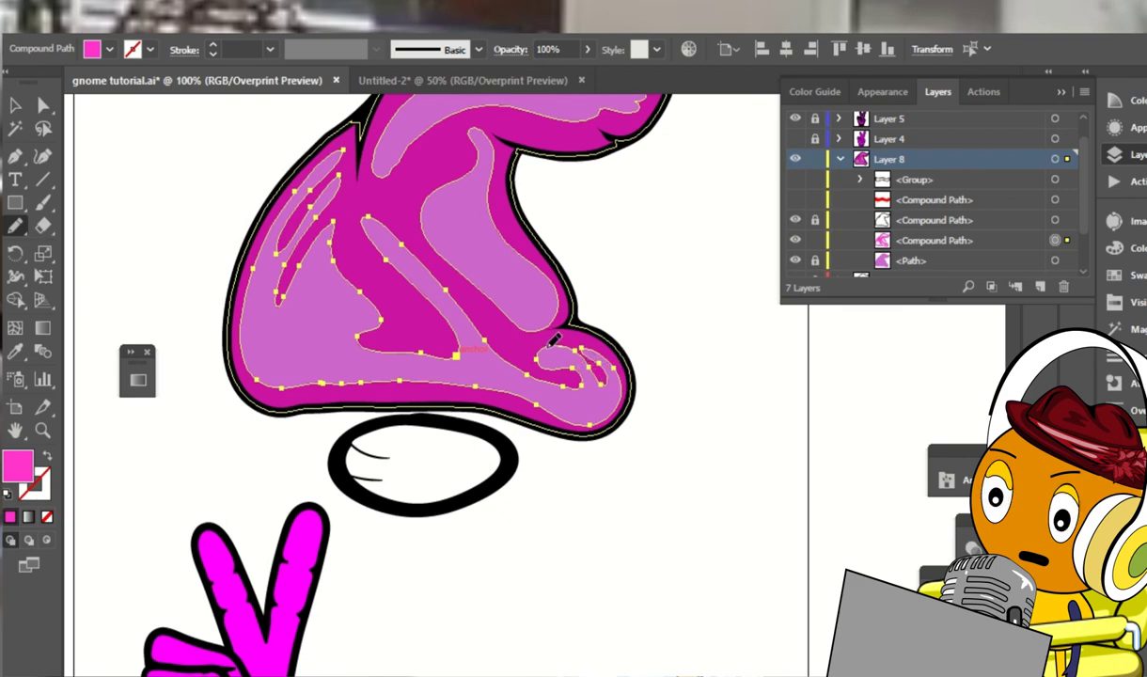
scroll(564, 357, "up", 2)
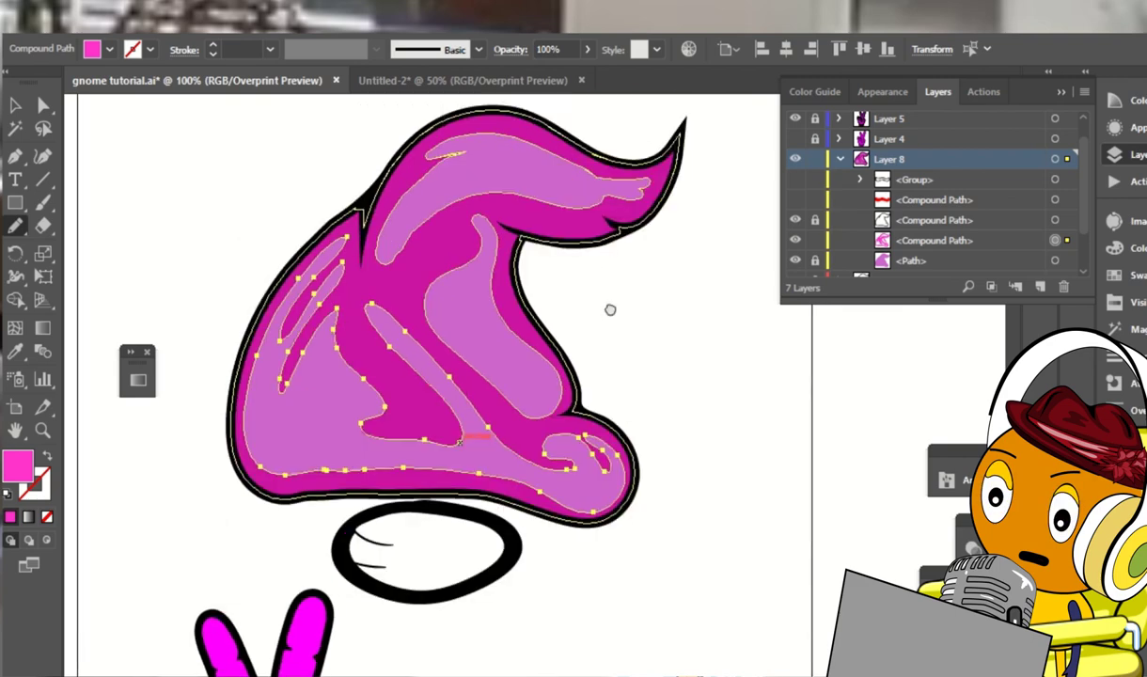
scroll(564, 273, "up", 2)
left_click(509, 230, "ctrl")
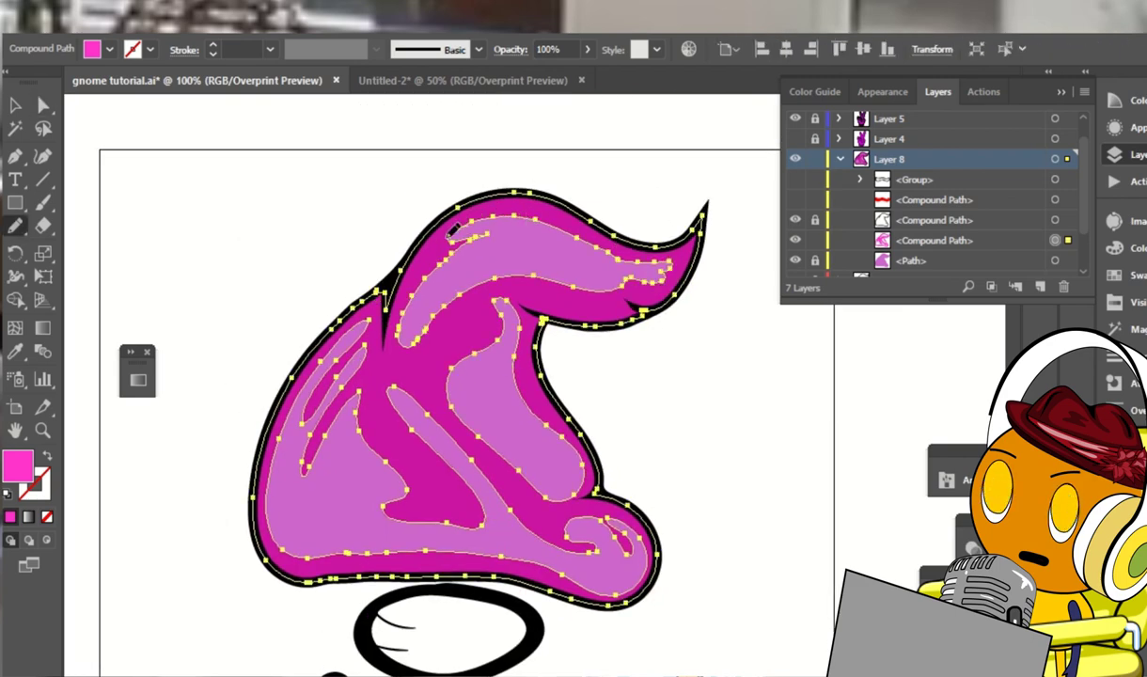
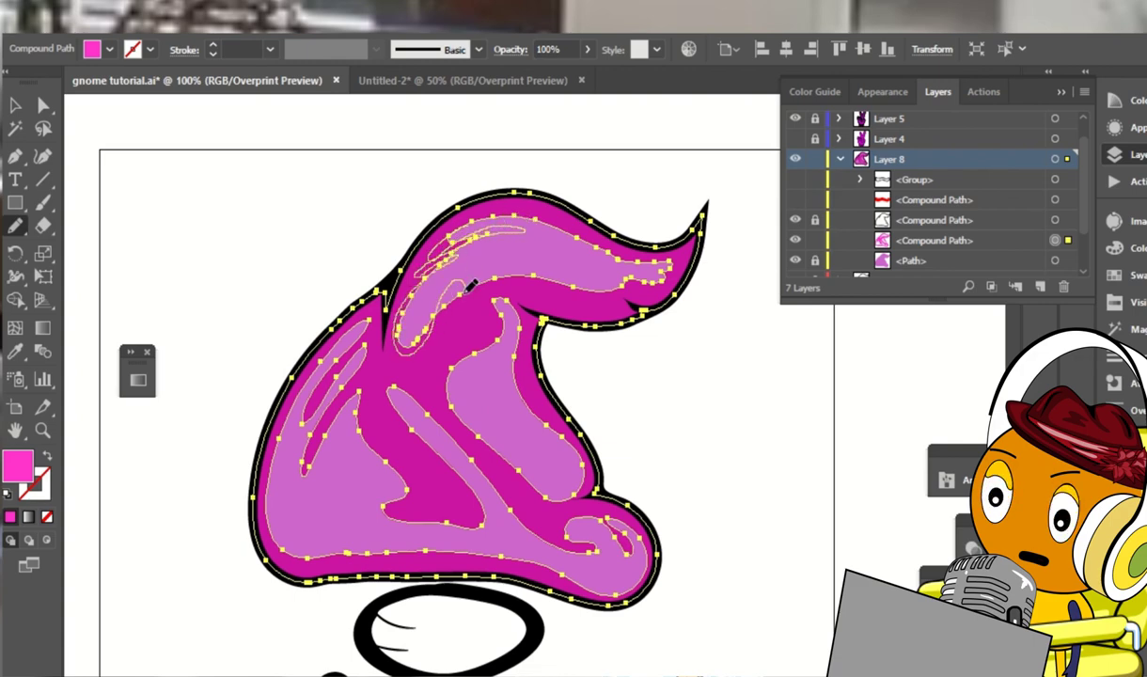
Clear the hat selection and zoom out to view the whole gnome
key("ctrl+shift+a")
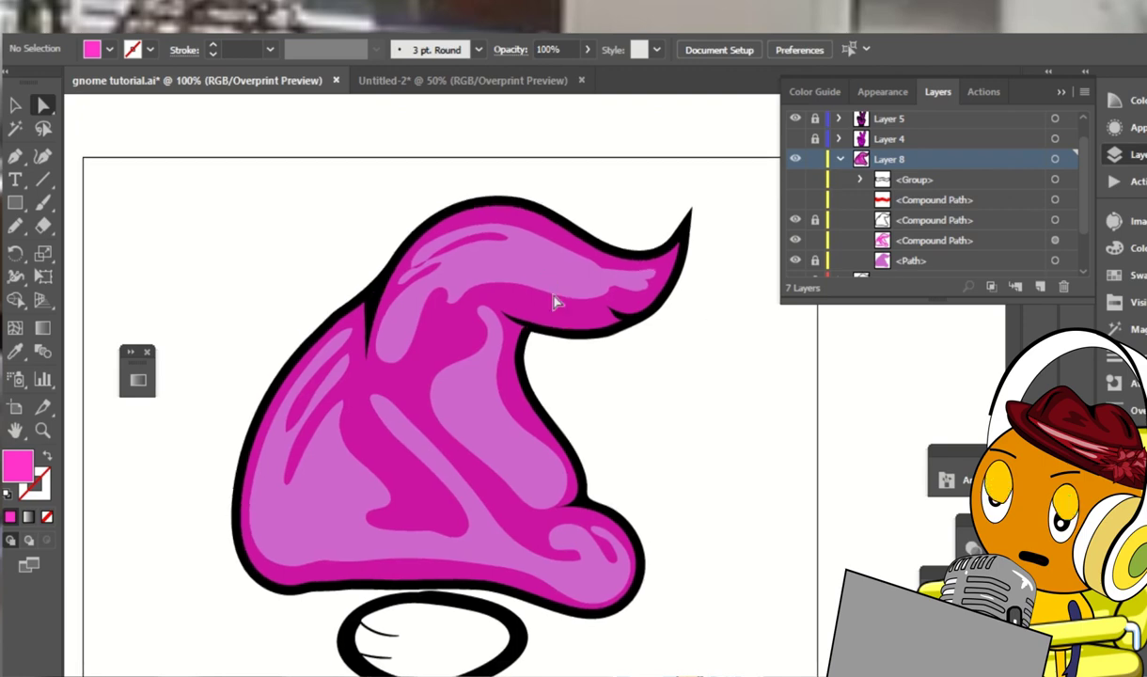
key("a")
key("ctrl+a")
key("n")
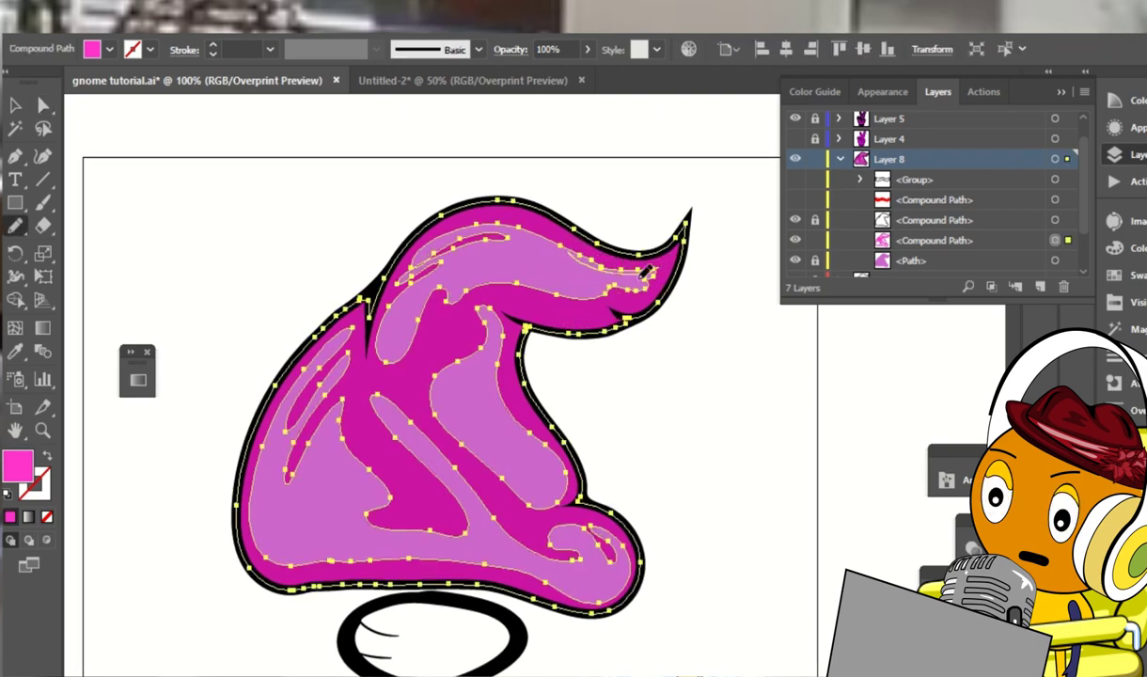
key("a")
left_click(545, 294)
left_click(929, 386)
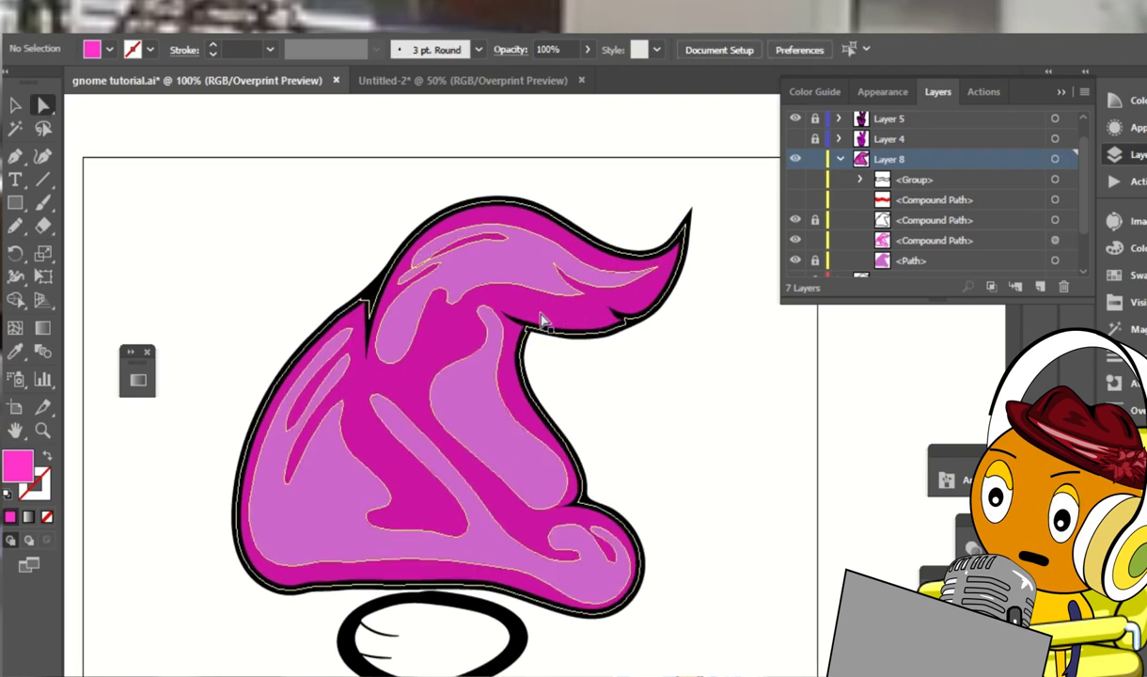
key("ctrl+minus")
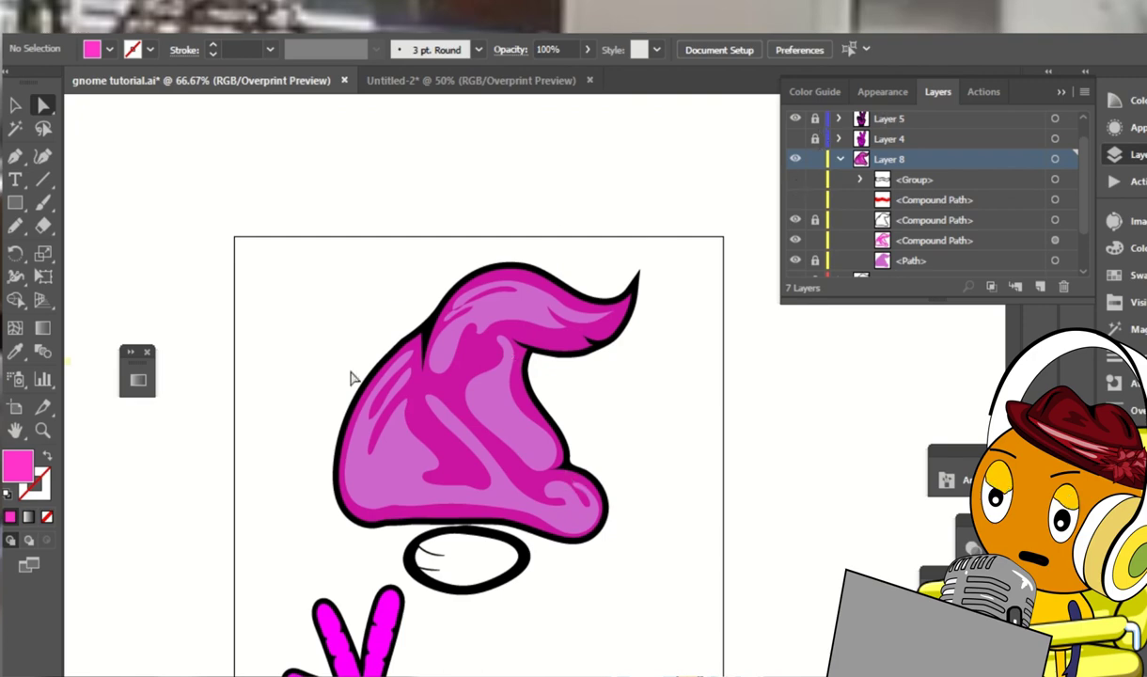
Fill the hat's main body path with red from the VisiBone2 swatch library
left_click(478, 365)
left_click(665, 376)
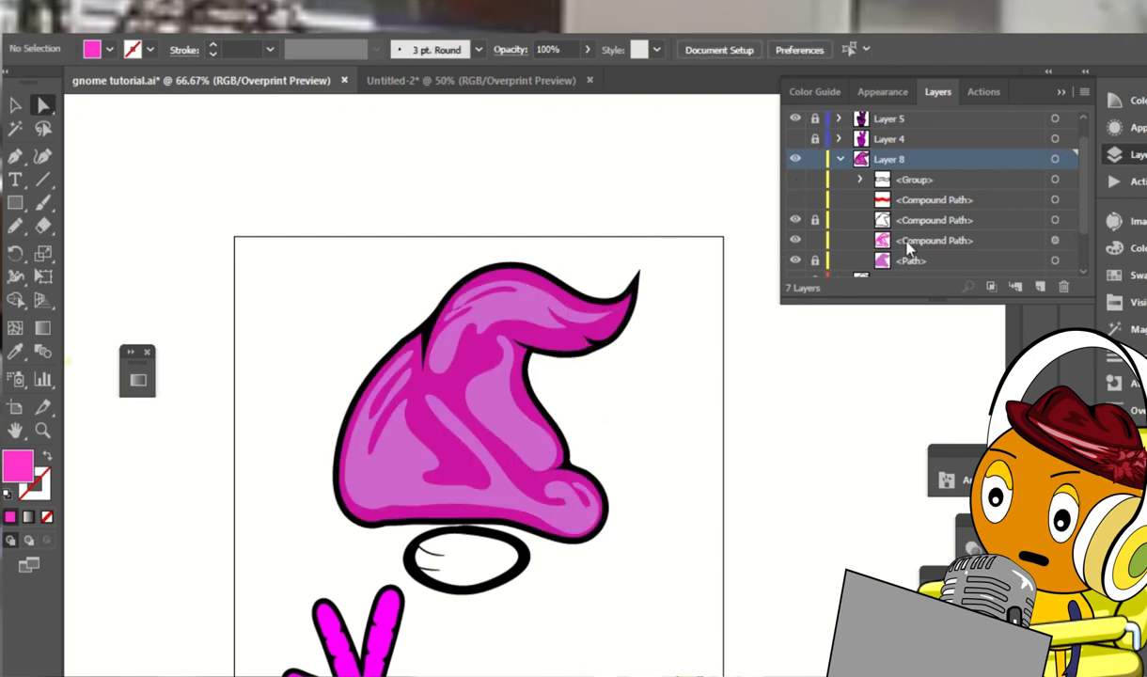
left_click(464, 378)
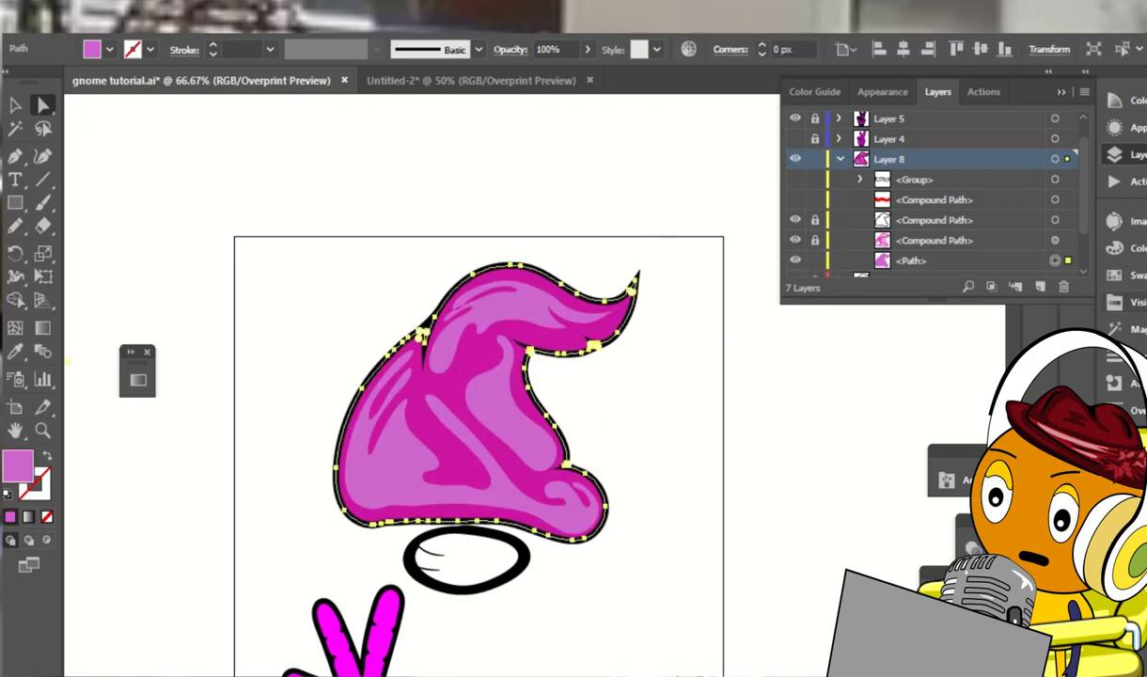
left_click(1123, 302)
left_click(1026, 278)
left_click(710, 199)
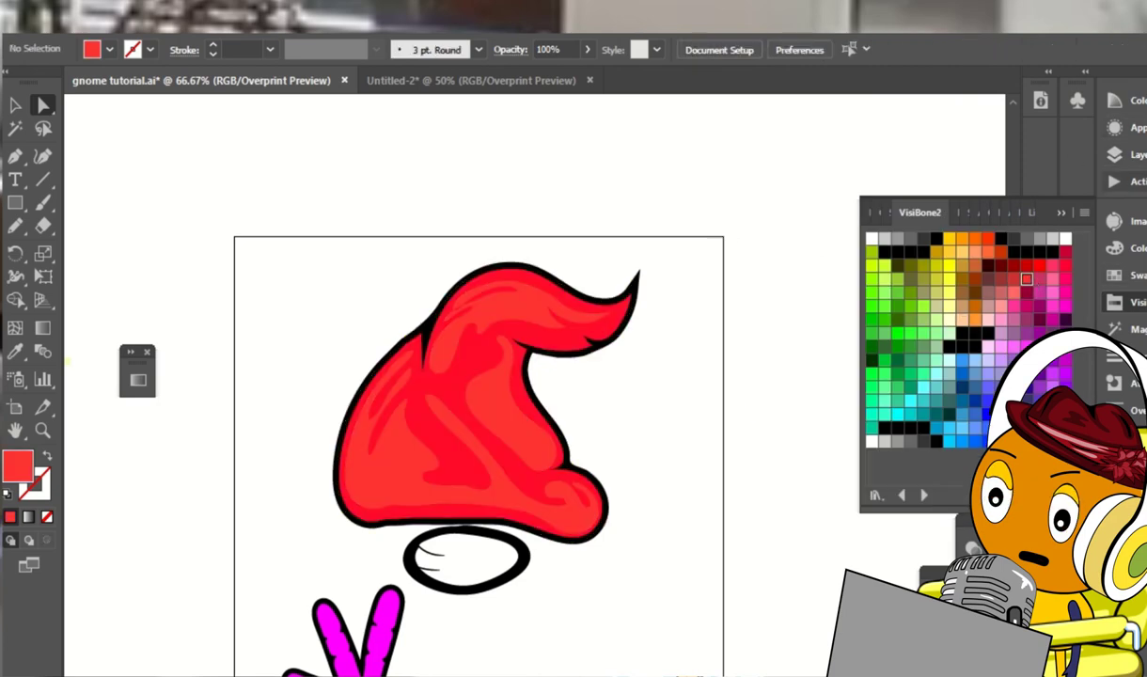
left_click(1114, 154)
scroll(1079, 194, "down", 3)
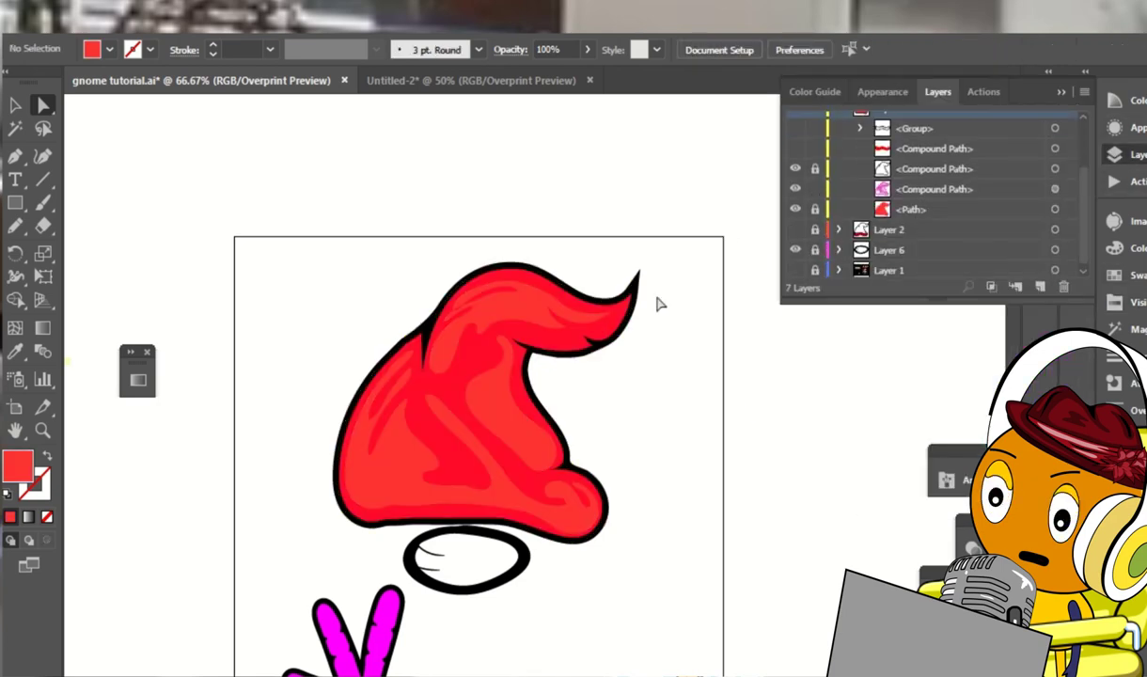
Fill the hat's shading compound path with a darker red swatch
key("v")
left_click(606, 325)
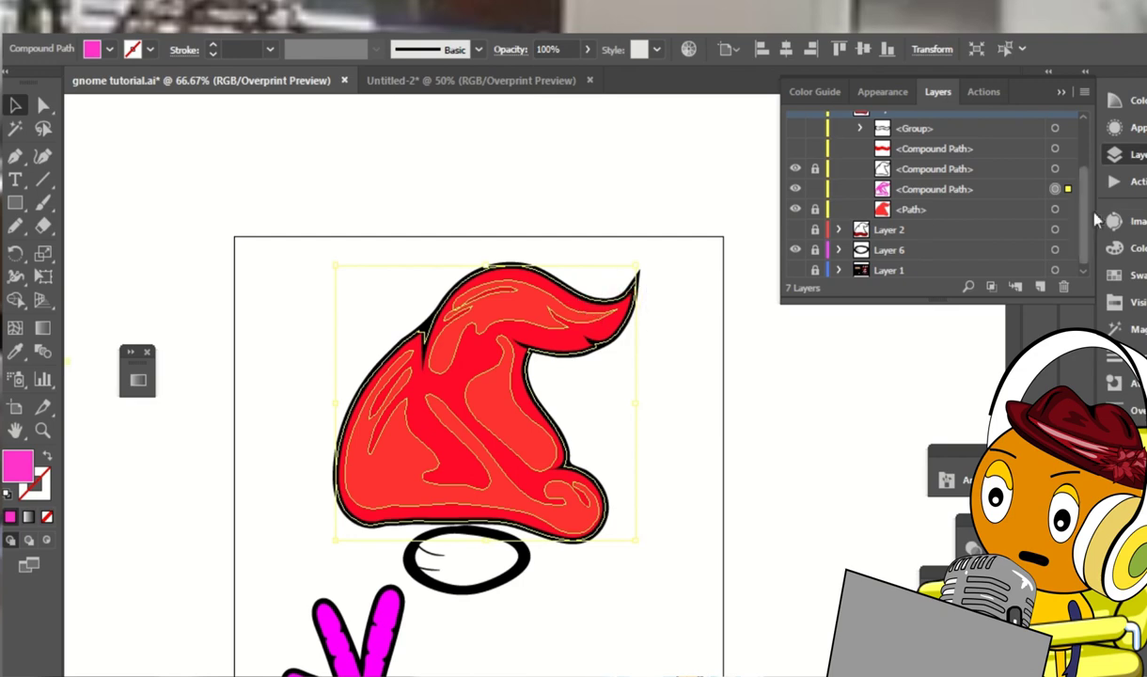
left_click(1118, 302)
left_click(1015, 282)
left_click(752, 179)
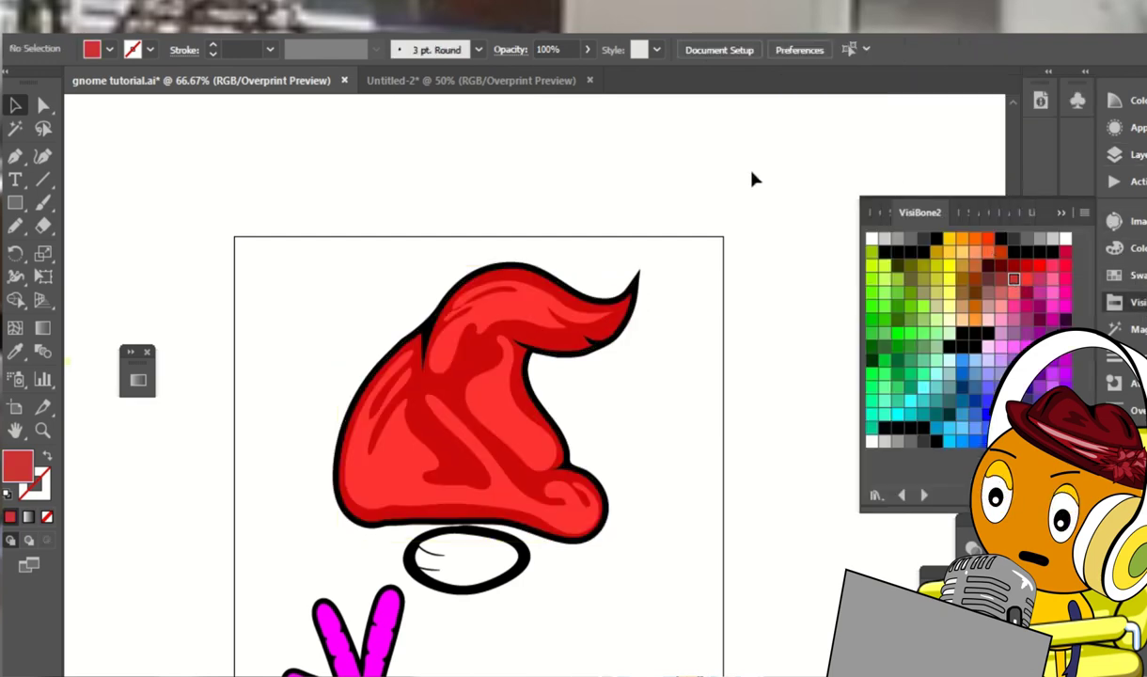
left_click(1114, 275)
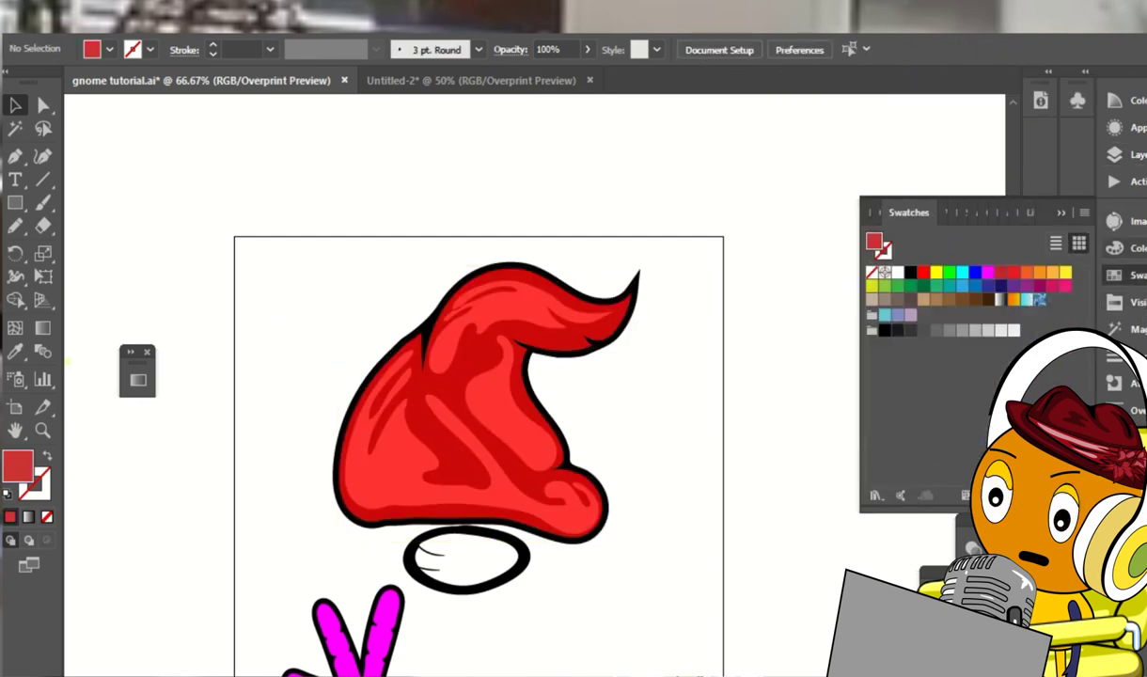
left_click(1114, 247)
left_click(1114, 154)
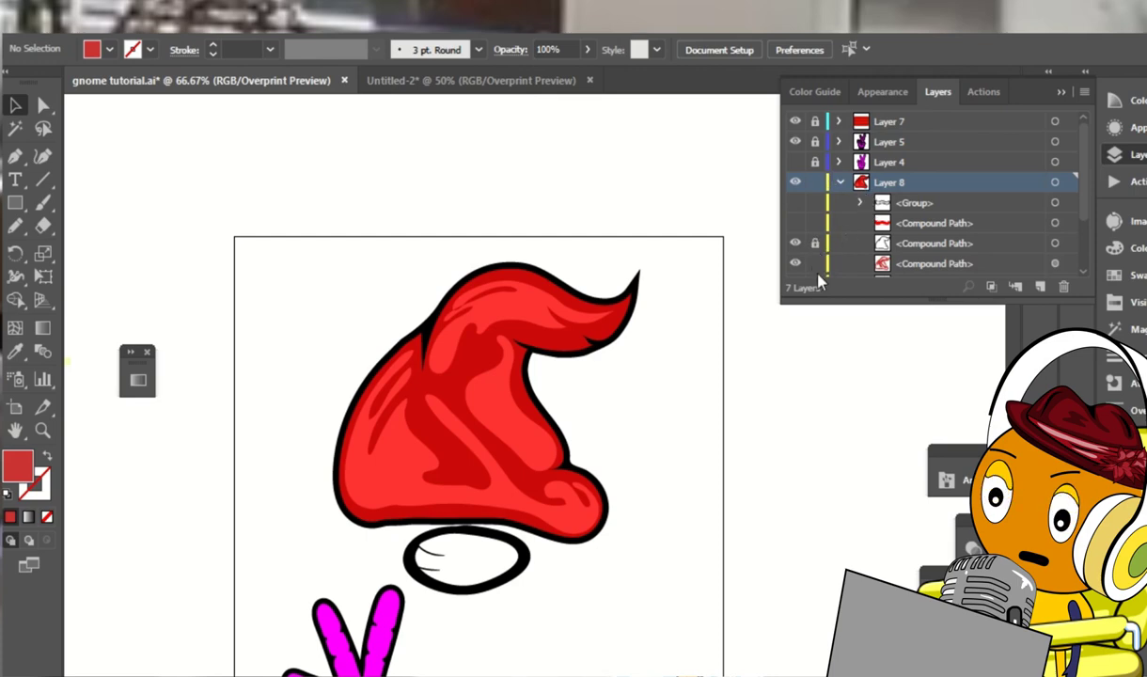
scroll(825, 268, "down", 1)
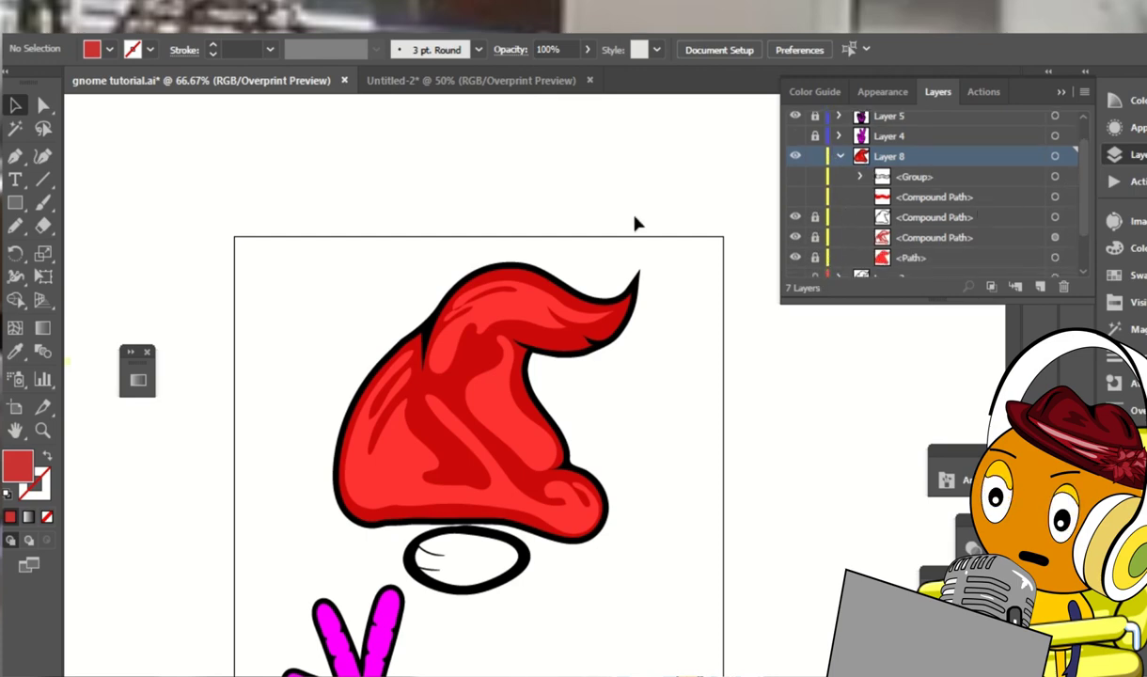
Set the Paintbrush to a 2 pt white stroke
key("b")
left_click(270, 50)
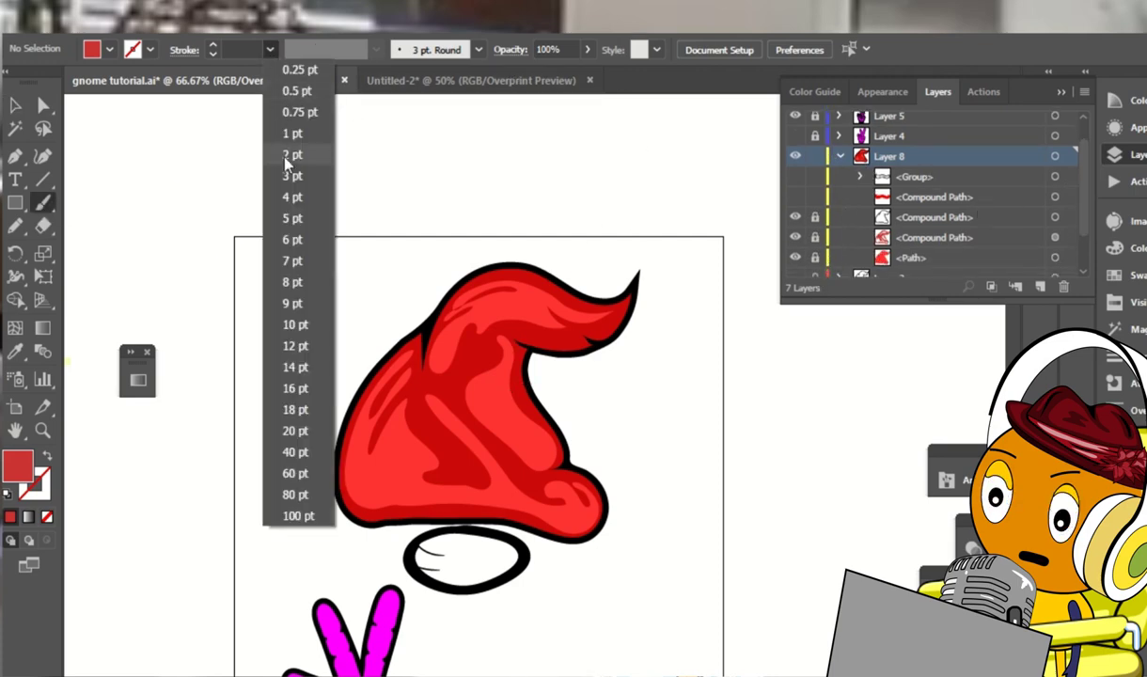
left_click(289, 155)
key("F6")
left_click(895, 240)
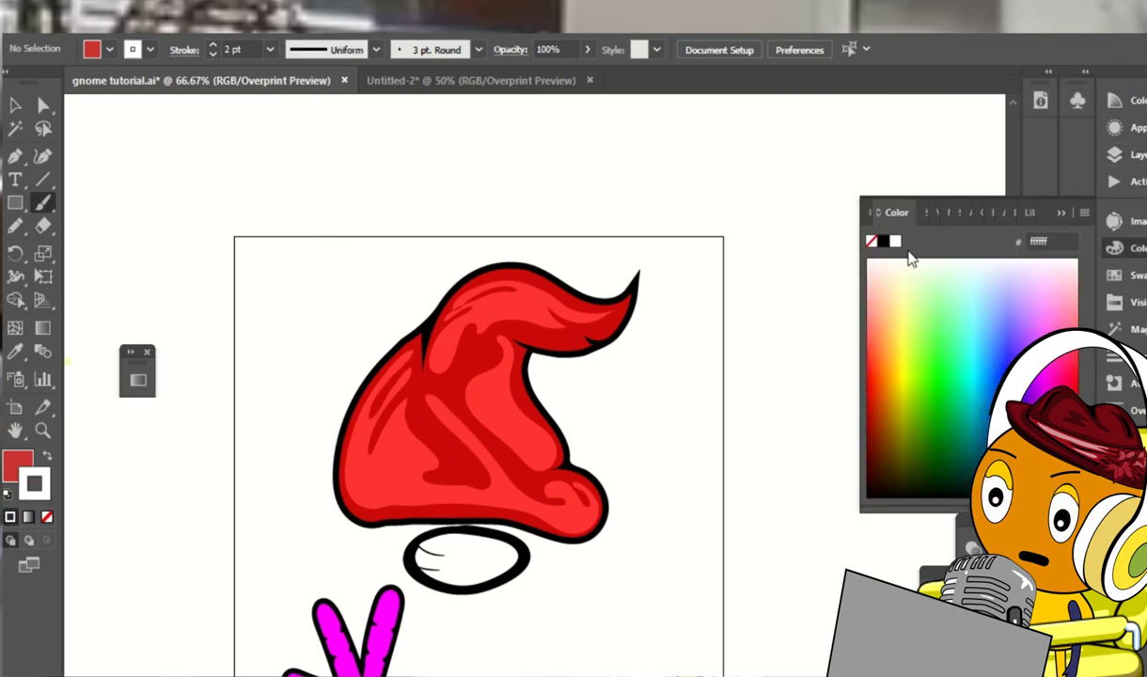
Zoom in and paint the first white highlights along the hat top
key("ctrl+plus")
key("ctrl+plus")
left_click_drag(462, 217, 495, 286)
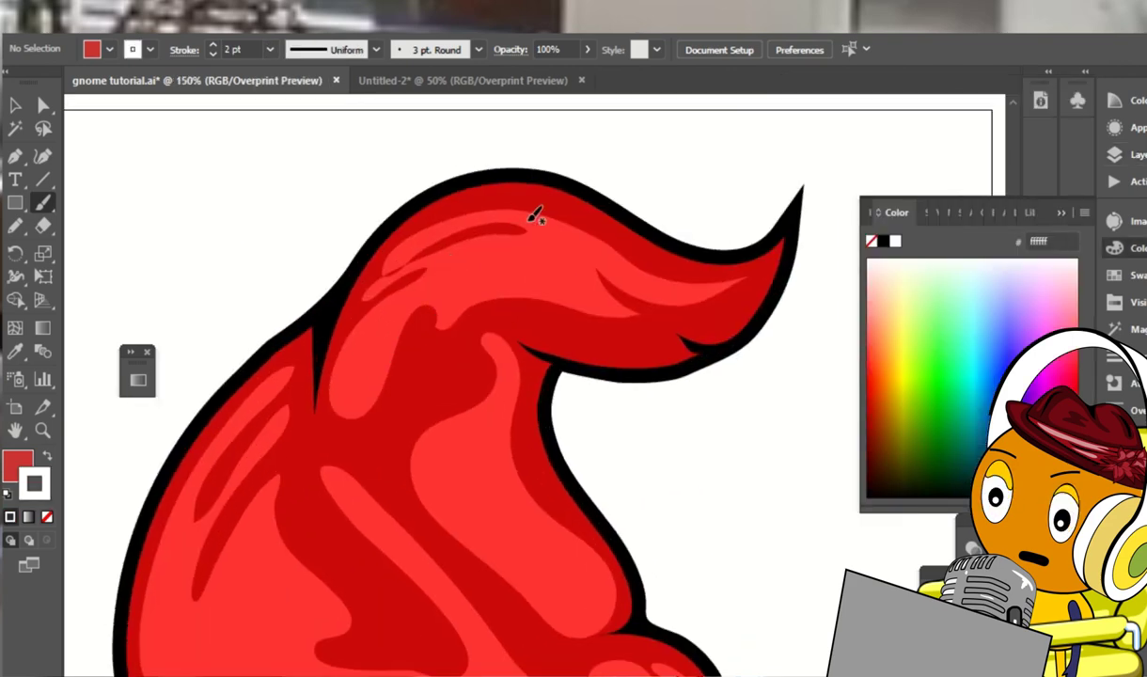
left_click_drag(413, 235, 460, 213)
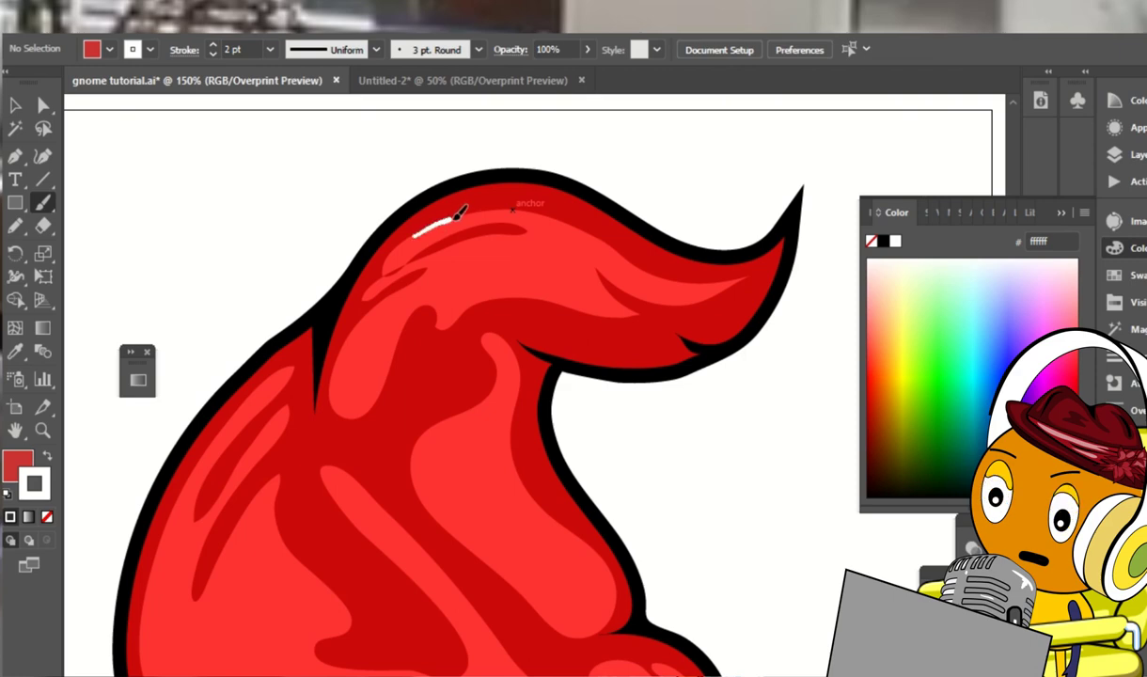
left_click_drag(557, 216, 647, 256)
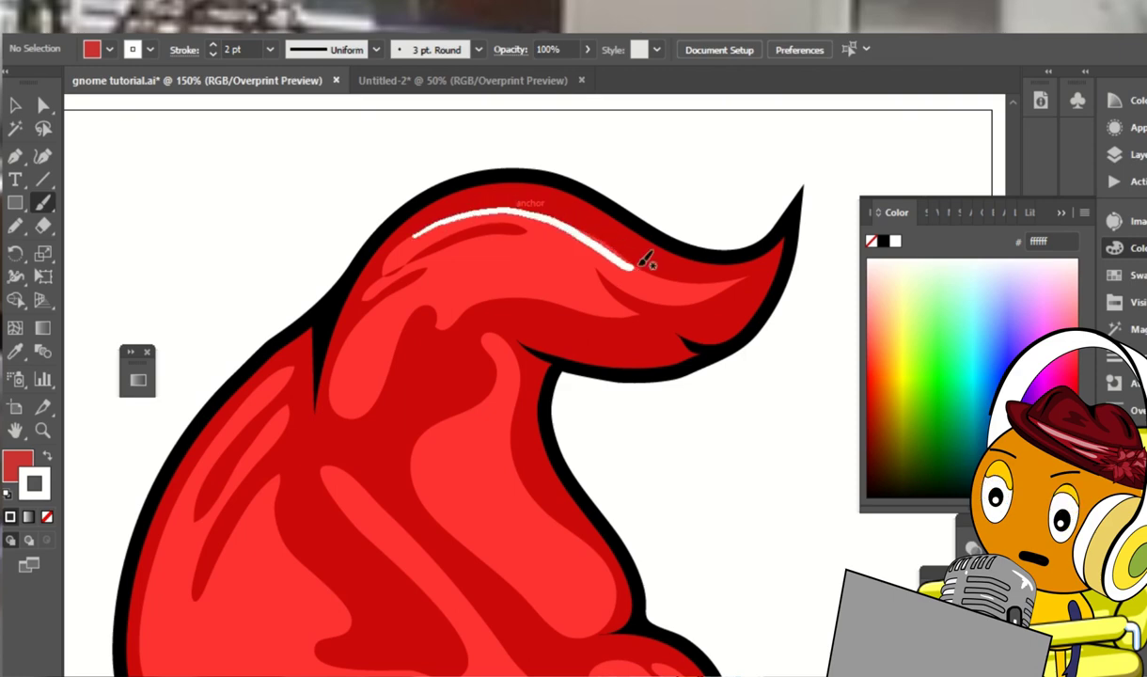
Reset the Transparency blend mode to Normal
left_click(509, 50)
left_click(379, 82)
left_click(357, 98)
left_click(390, 82)
left_click(357, 98)
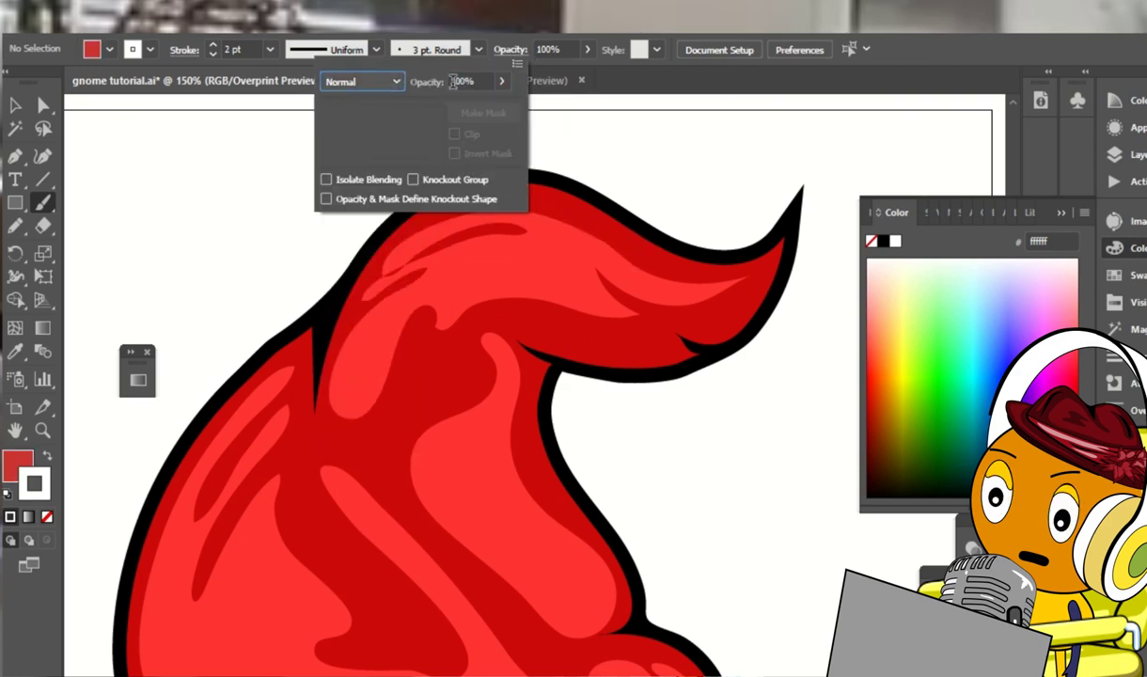
key("Escape")
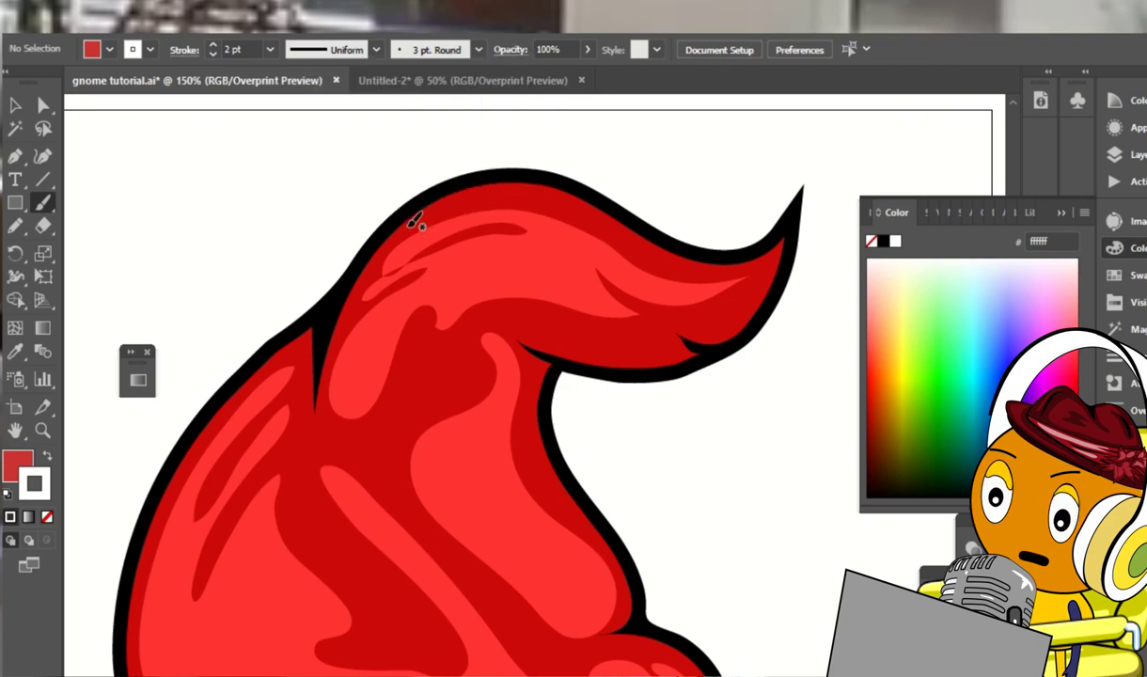
Repaint white highlights along the hat's top edge and just below it
left_click_drag(394, 248, 431, 228)
key("ctrl+z")
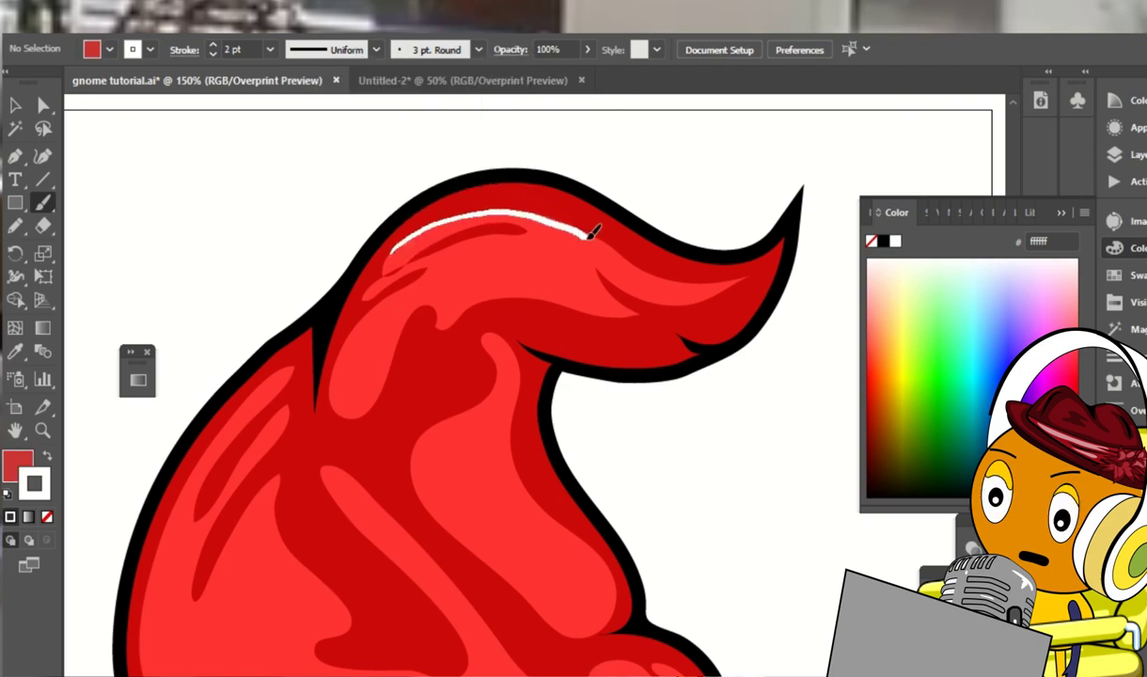
key("ctrl+z")
left_click_drag(365, 223, 396, 209)
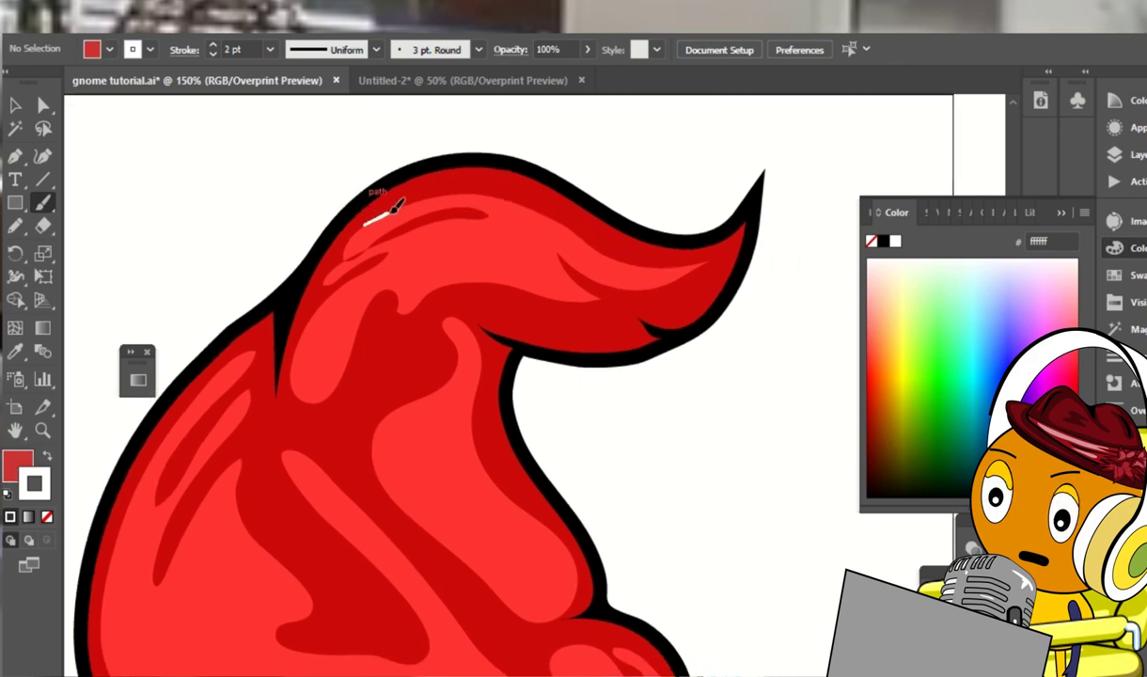
key("ctrl+z")
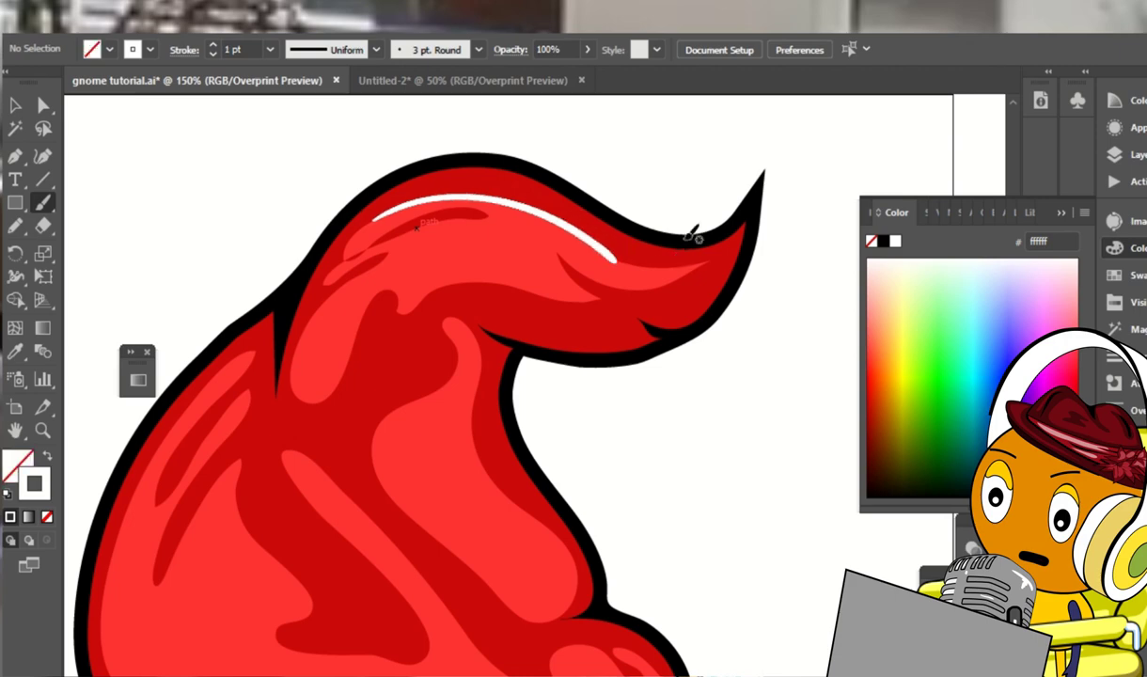
key("ctrl+z")
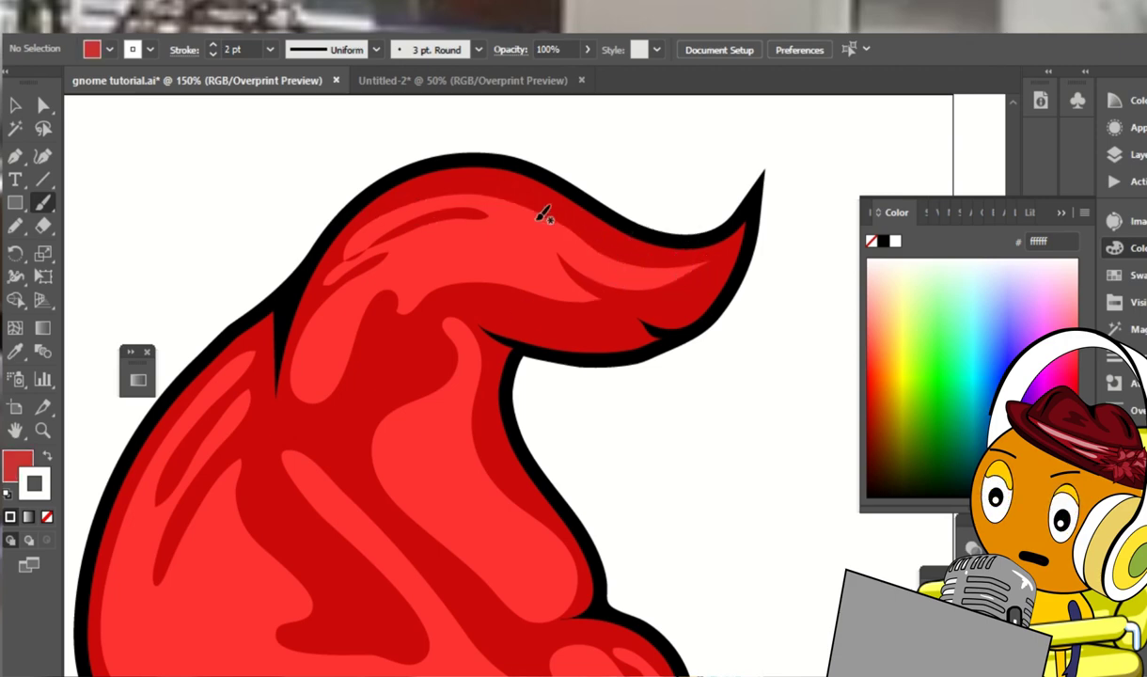
left_click_drag(372, 225, 438, 199)
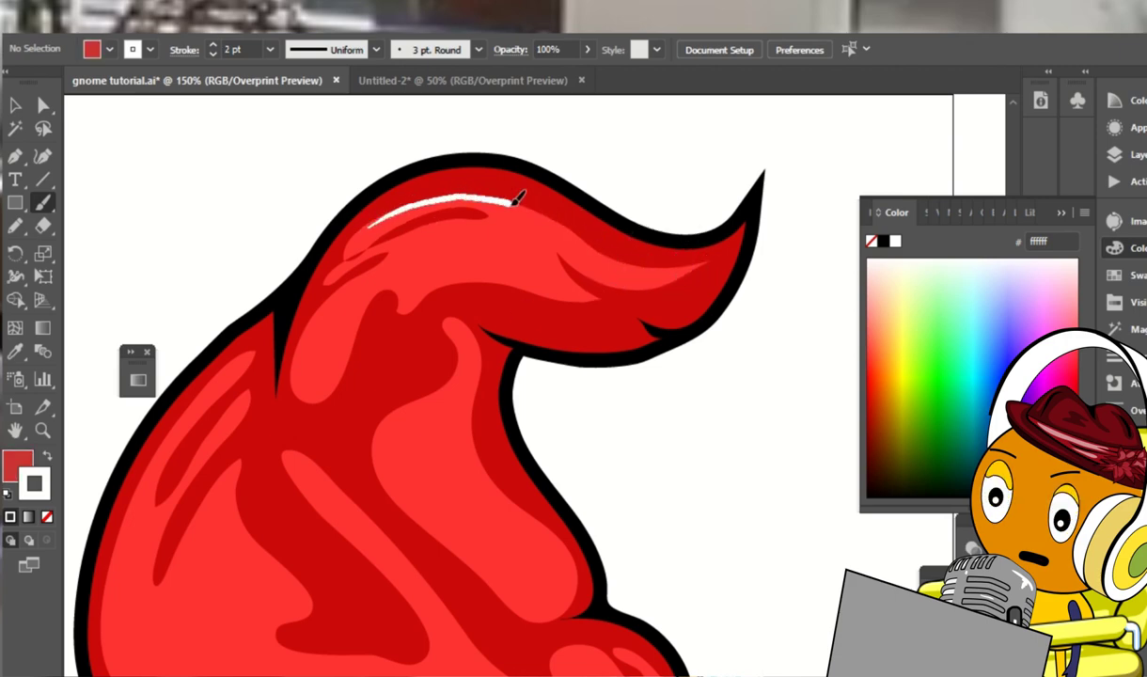
left_click_drag(606, 252, 602, 253)
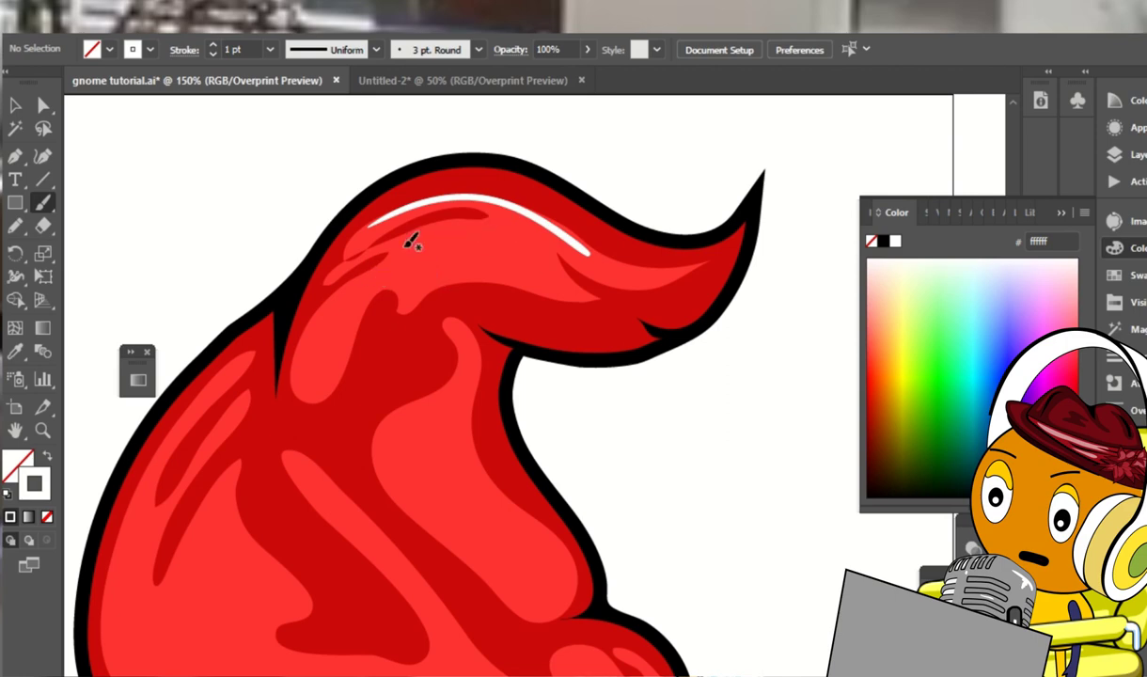
mouse_move(419, 243)
left_mouse_down()
mouse_move(469, 231)
mouse_move(512, 248)
left_mouse_up()
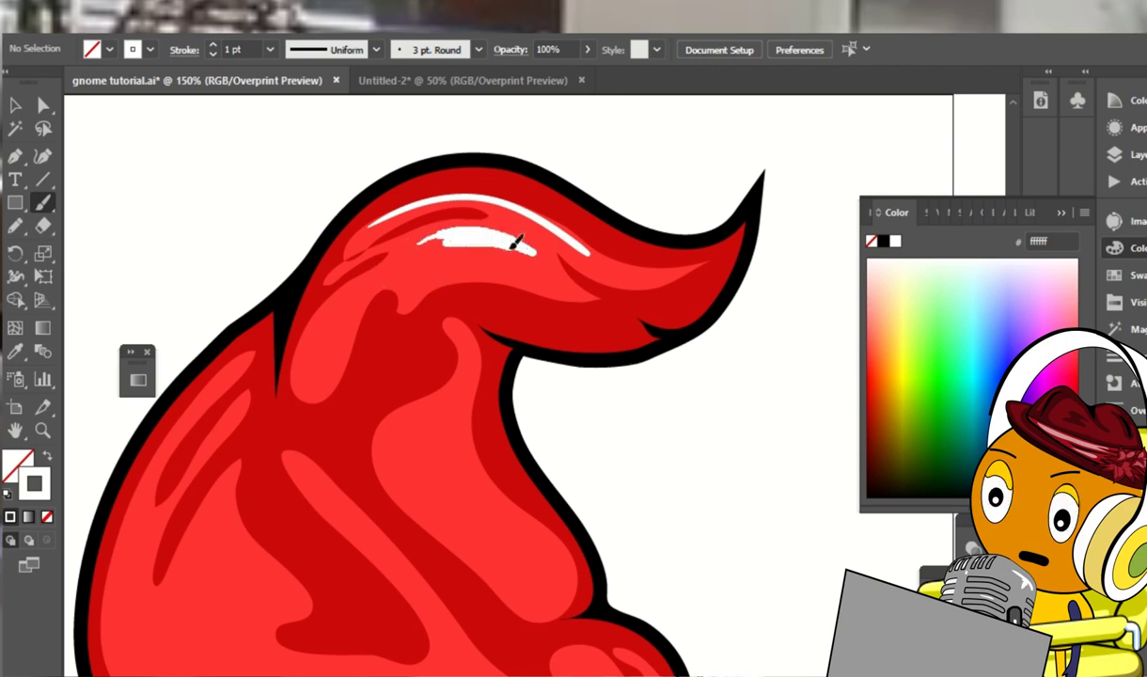
scroll(513, 207, "down", 4)
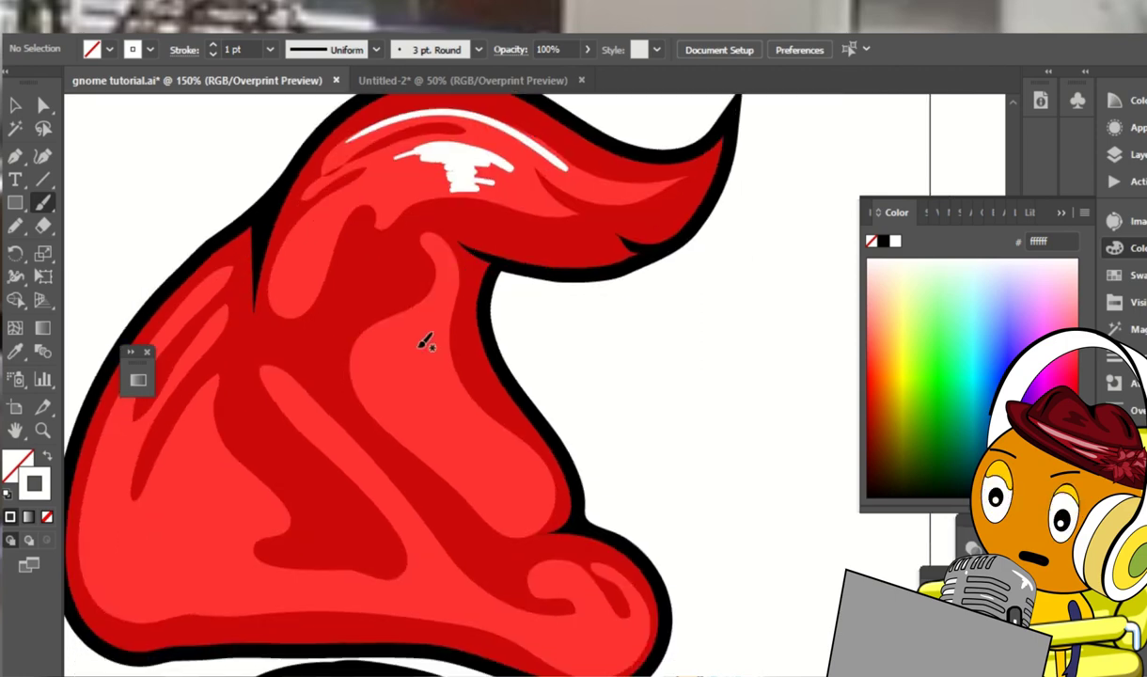
Paint white highlights down the hat's right side toward the brim
mouse_move(417, 336)
left_mouse_down()
mouse_move(520, 468)
mouse_move(446, 411)
left_mouse_up()
key("ctrl+z")
mouse_move(458, 294)
left_mouse_down()
mouse_move(423, 269)
mouse_move(443, 359)
mouse_move(503, 473)
left_mouse_up()
mouse_move(415, 338)
left_mouse_down()
mouse_move(414, 379)
mouse_move(405, 357)
left_mouse_up()
scroll(606, 346, "down", 4)
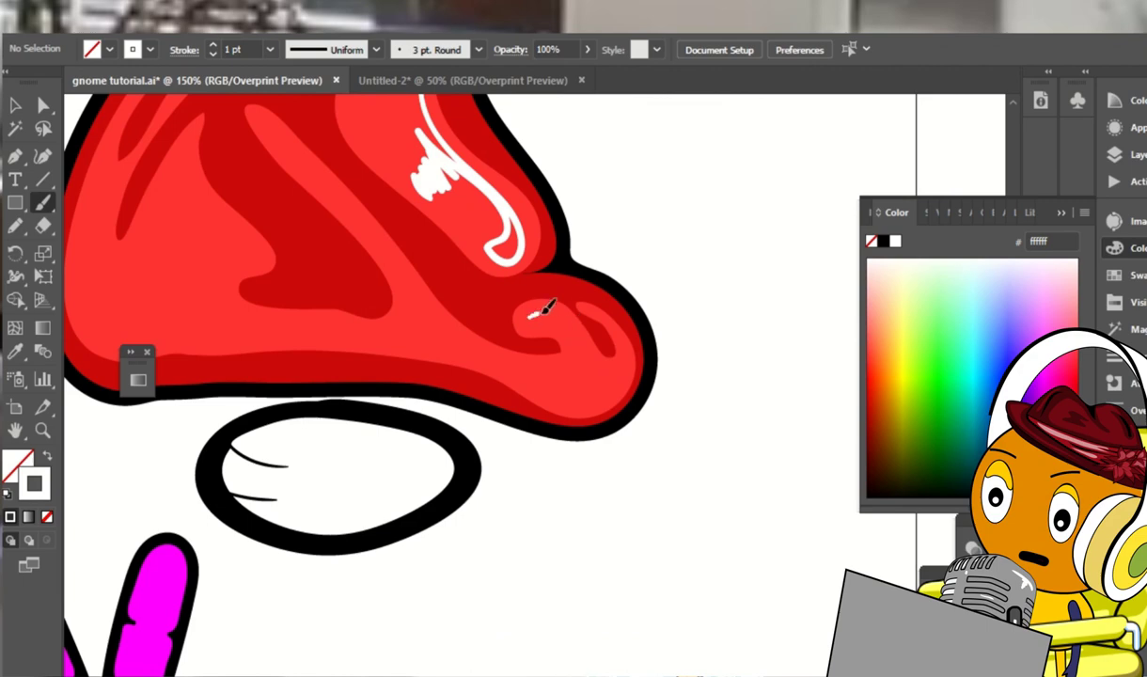
mouse_move(591, 369)
left_mouse_down()
mouse_move(624, 368)
mouse_move(466, 328)
mouse_move(272, 136)
left_mouse_up()
Add highlights along the hat's lower part, upper left and left side, then select them all
left_click_drag(475, 286, 564, 399)
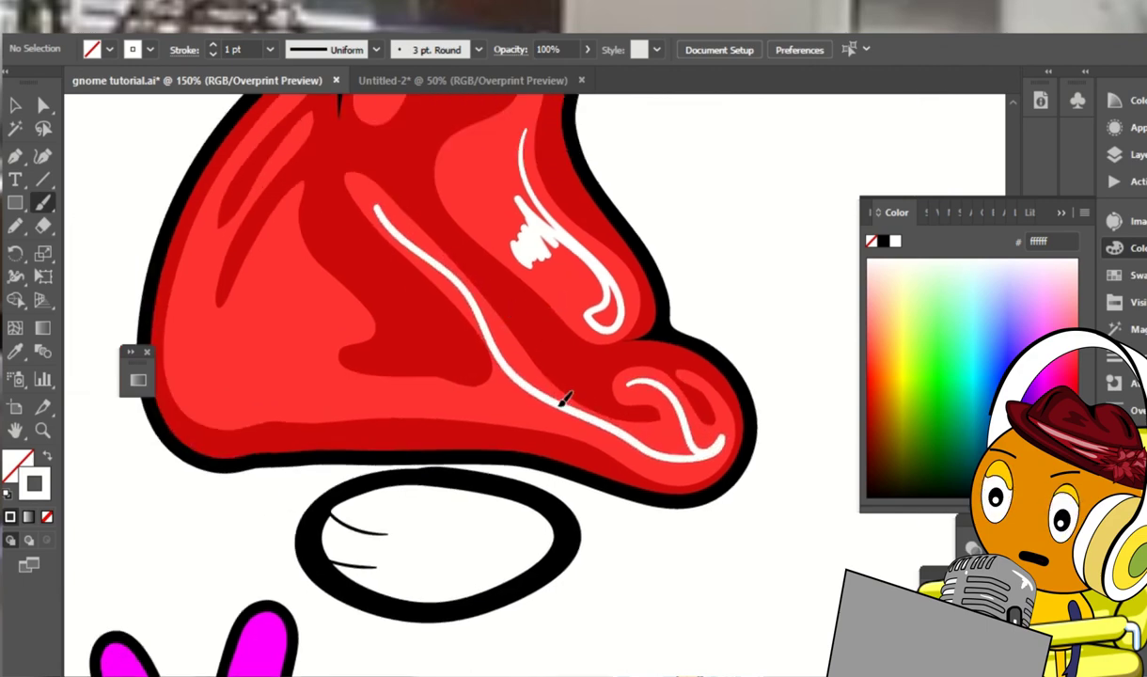
mouse_move(472, 398)
left_mouse_down()
mouse_move(318, 302)
mouse_move(246, 297)
mouse_move(209, 255)
mouse_move(268, 396)
left_mouse_up()
left_click_drag(459, 134, 483, 336)
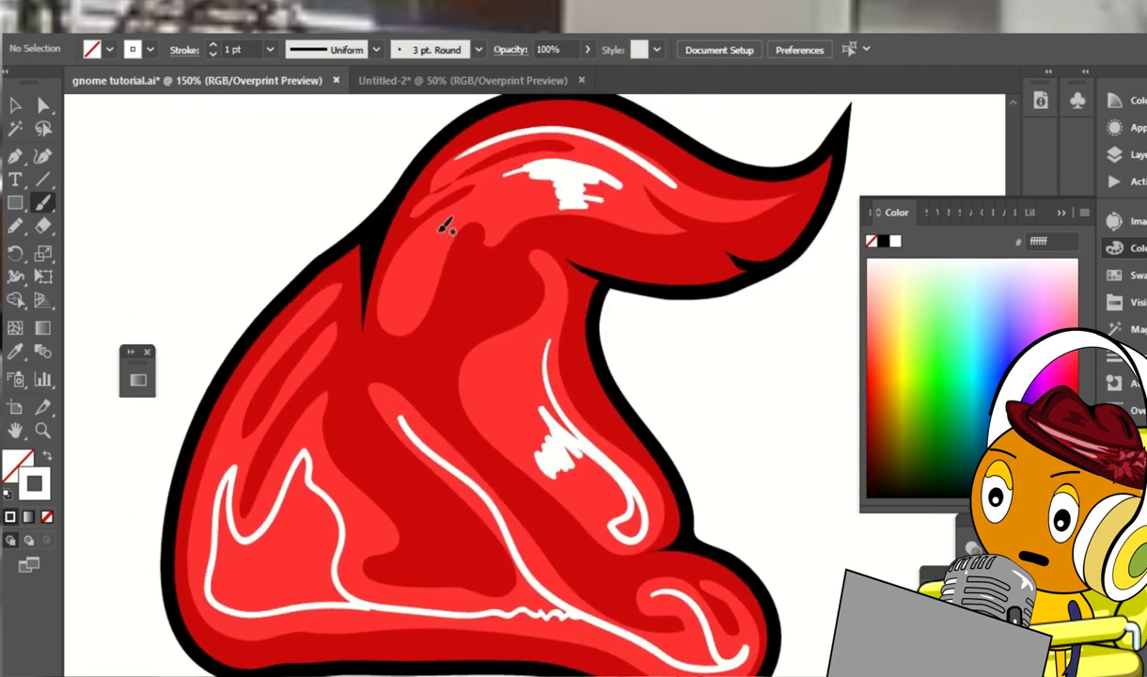
left_click_drag(421, 229, 429, 285)
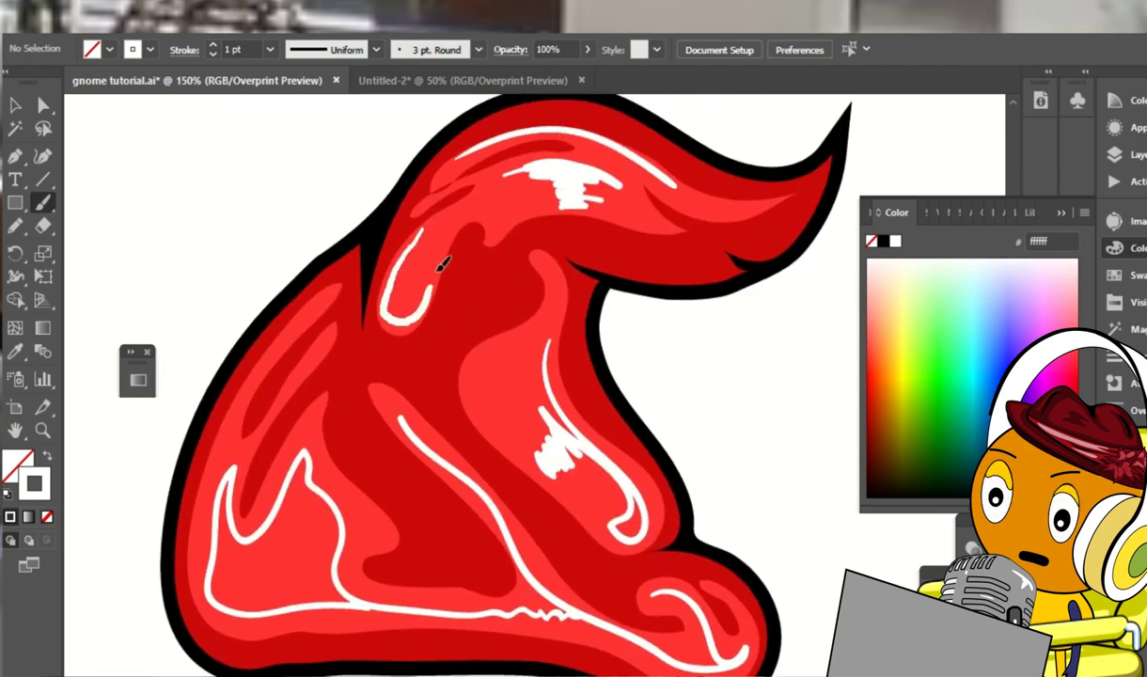
left_click_drag(238, 419, 281, 303)
scroll(550, 264, "down", 1)
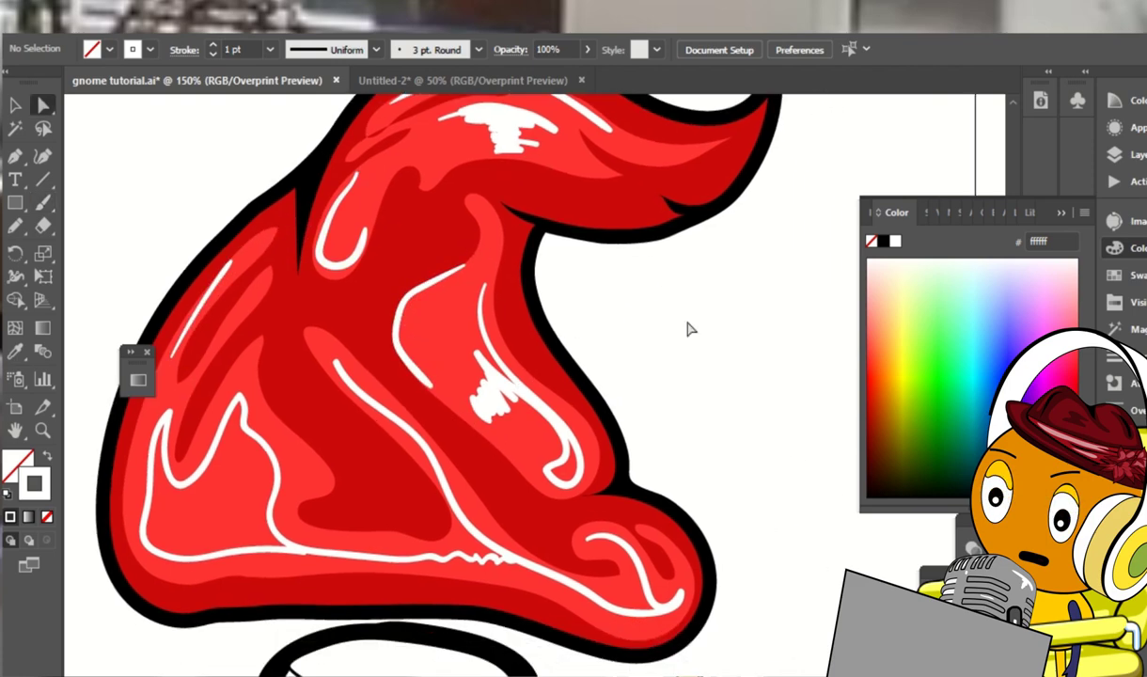
key("ctrl+minus")
key("ctrl+minus")
key("ctrl+a")
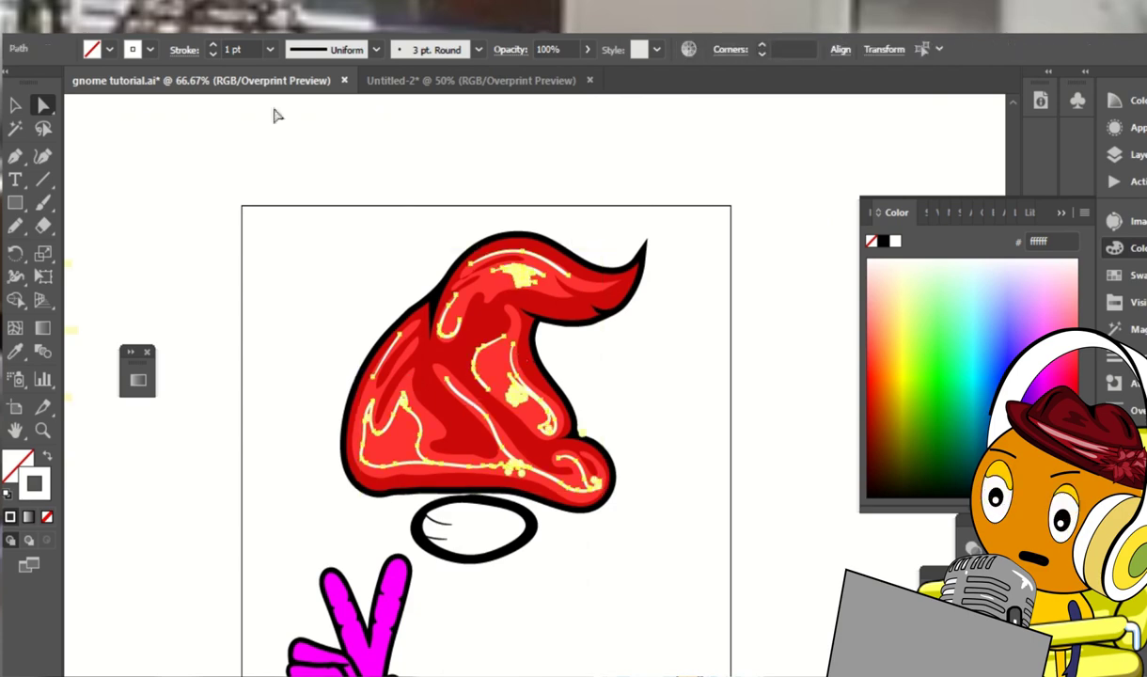
Expand the highlight brush strokes into filled shapes and select the highlight group
left_click(145, 36)
left_click(282, 221)
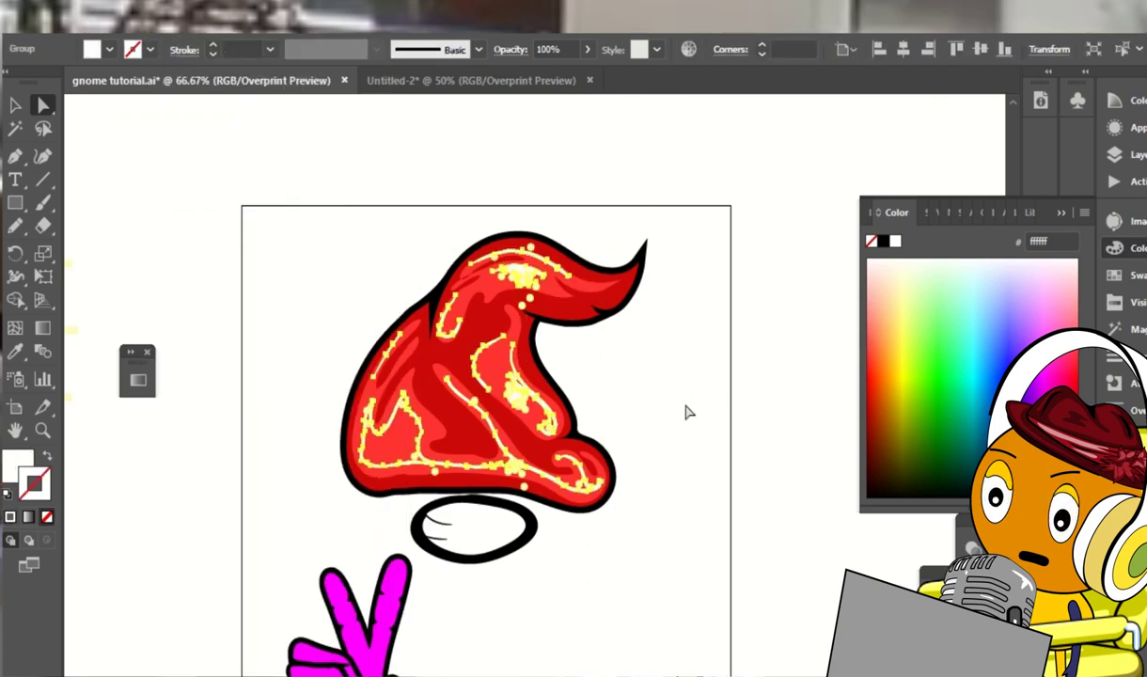
left_click(714, 384)
key("ctrl+plus")
left_click(557, 440)
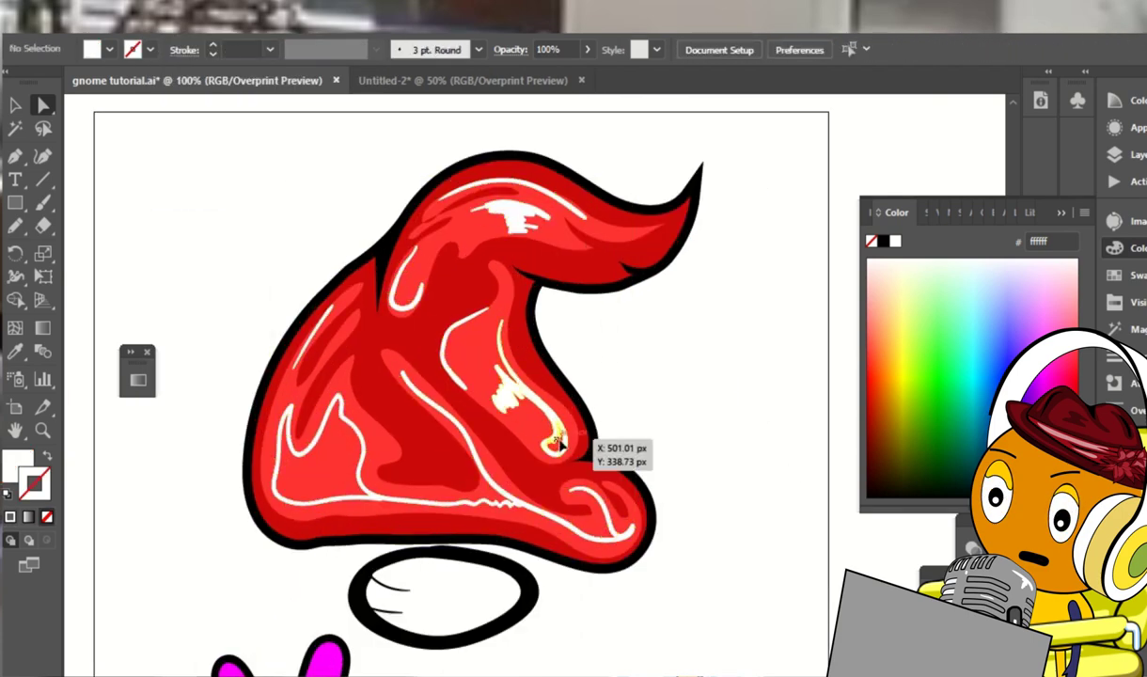
key("ctrl+shift+a")
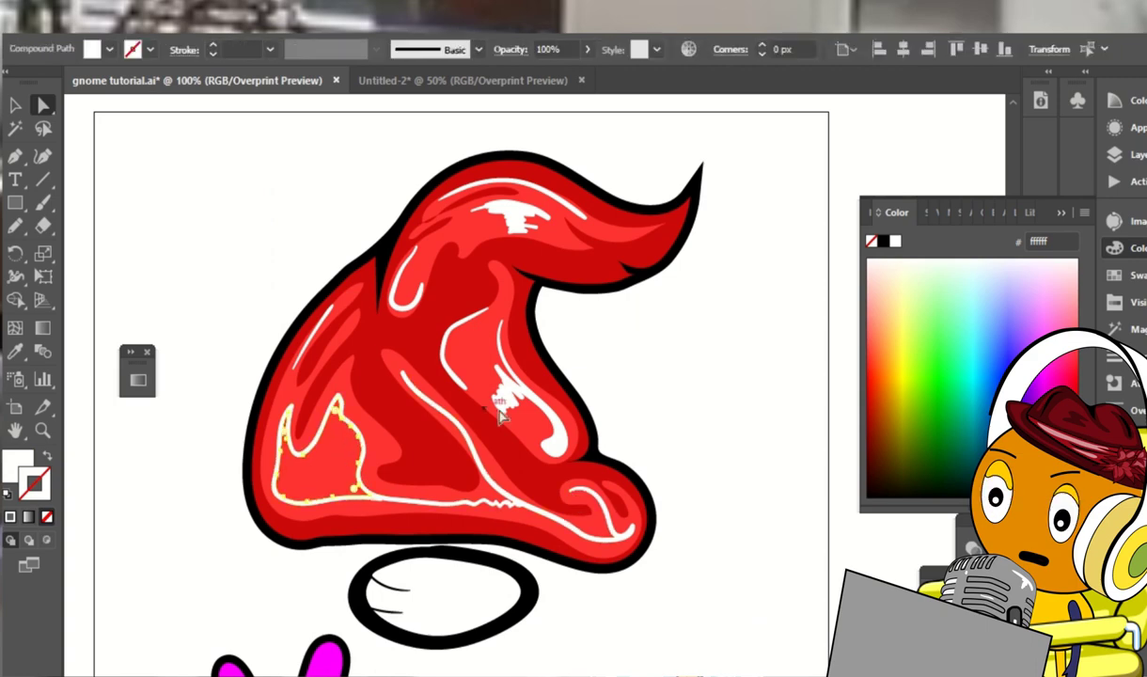
right_click(395, 256)
left_click(442, 265)
Try 44% opacity and a red fill on the highlights, then restore opacity to 100%
left_click(587, 49)
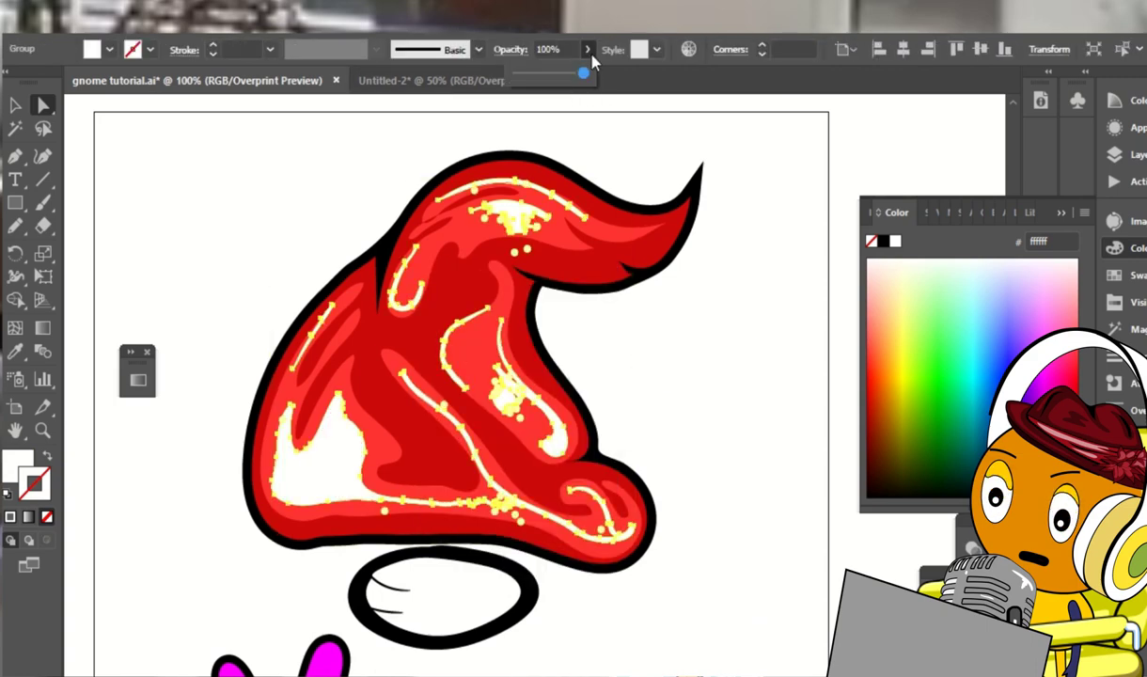
left_click_drag(587, 68, 554, 69)
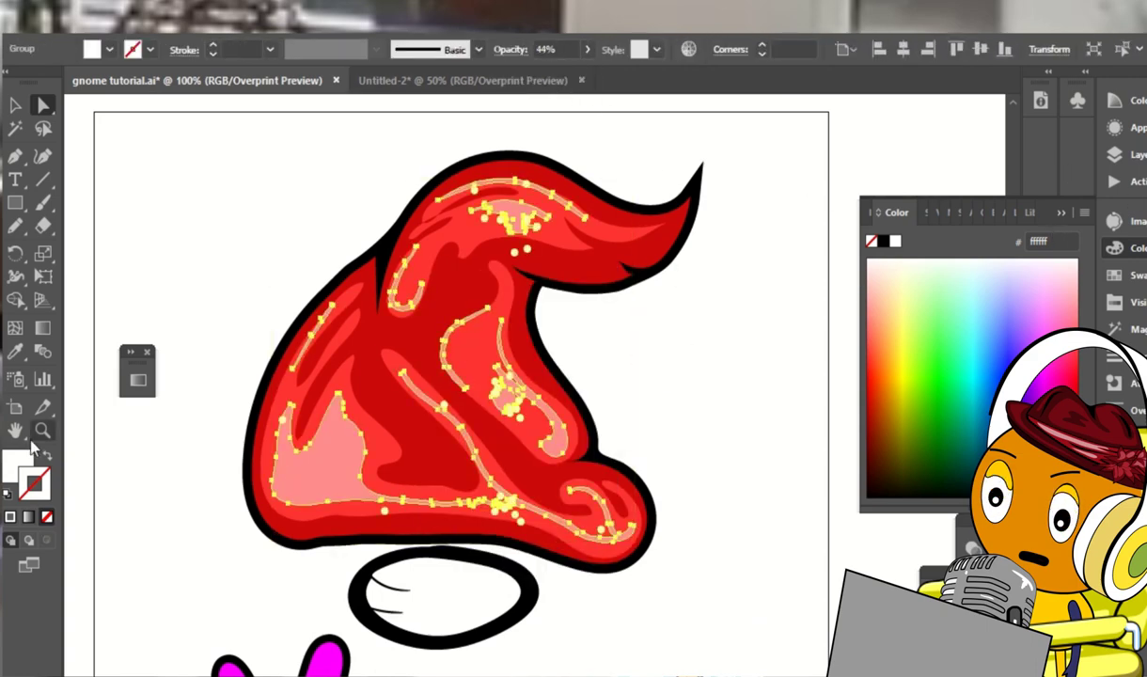
left_click(1114, 302)
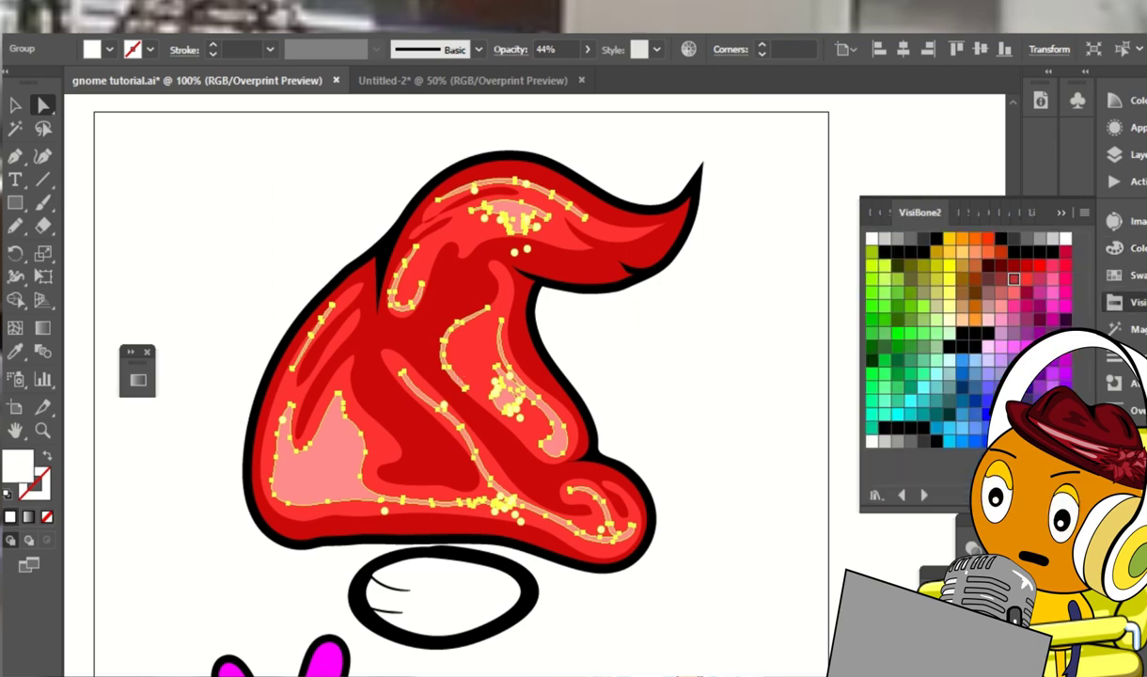
left_click(1013, 279)
left_click(747, 256)
key("ctrl+z")
key("ctrl+z")
key("ctrl+shift+z")
key("ctrl+shift+z")
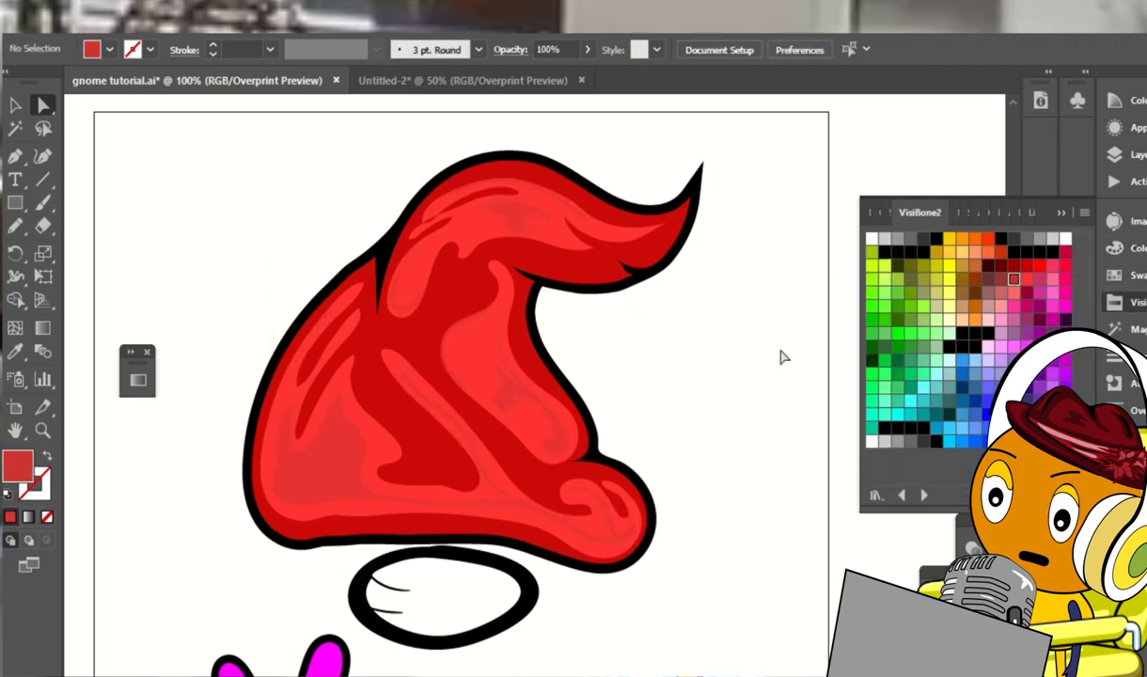
left_click(648, 226)
left_click(586, 49)
left_click_drag(542, 74, 566, 75)
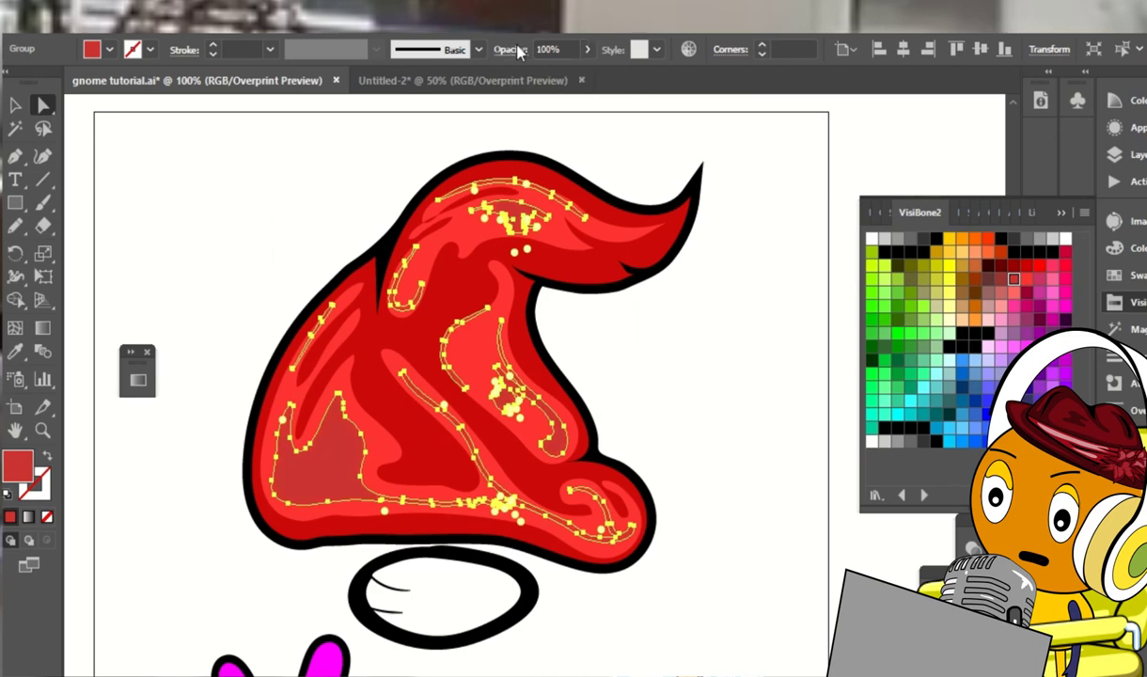
Keep the Normal blend mode and test brighter and darker red fills on the highlights
left_click(512, 49)
left_click(382, 88)
left_click(371, 110)
left_click(1020, 279)
left_click(1026, 282)
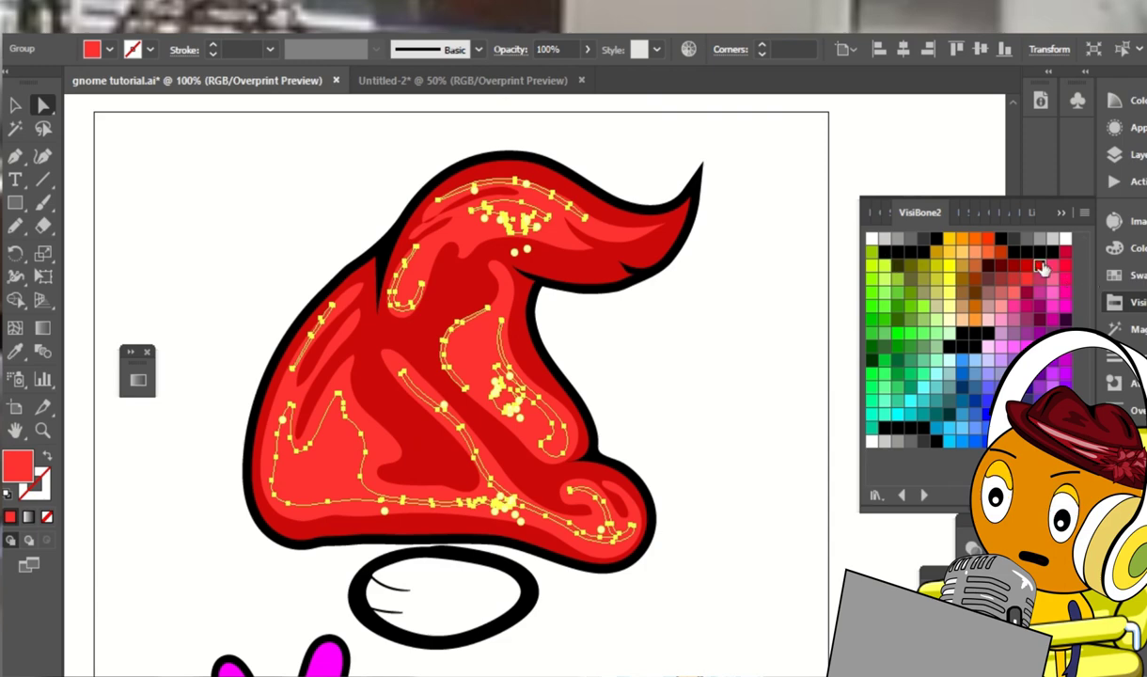
left_click(1042, 268)
left_click(763, 333)
Fill the highlight group white at 14% opacity
key("ctrl+plus")
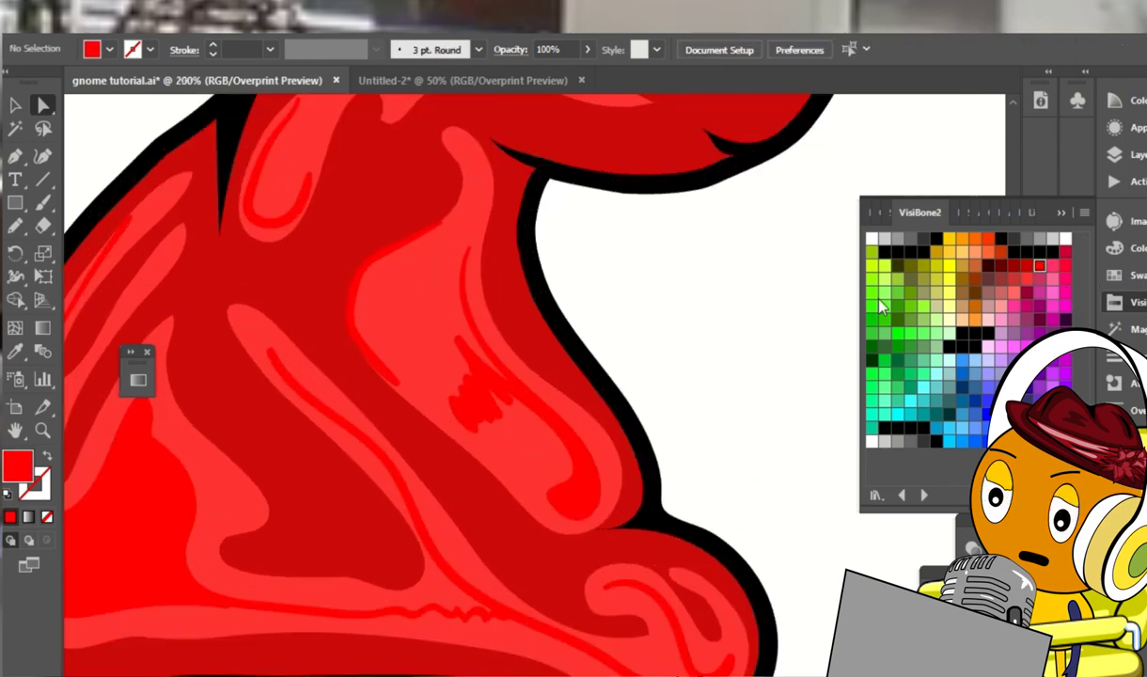
left_click(540, 423)
left_click(872, 238)
left_click(589, 50)
left_click_drag(588, 72, 525, 73)
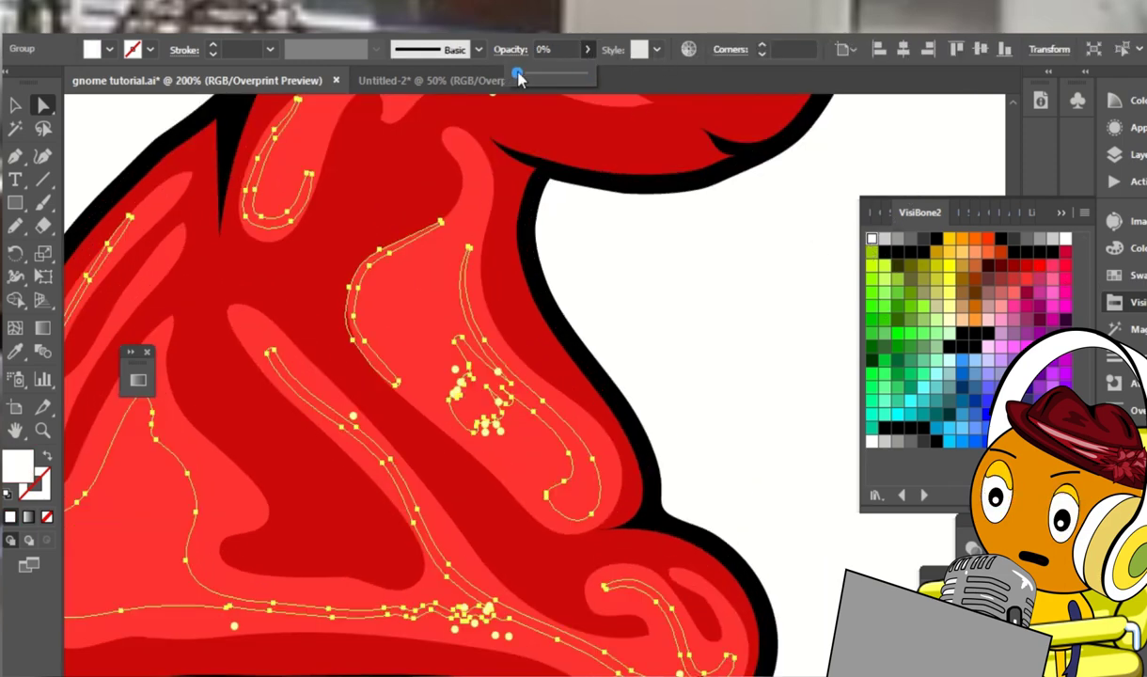
Smooth and redraw the lower-left highlight's edge toward the hat's right tip
left_click(712, 304)
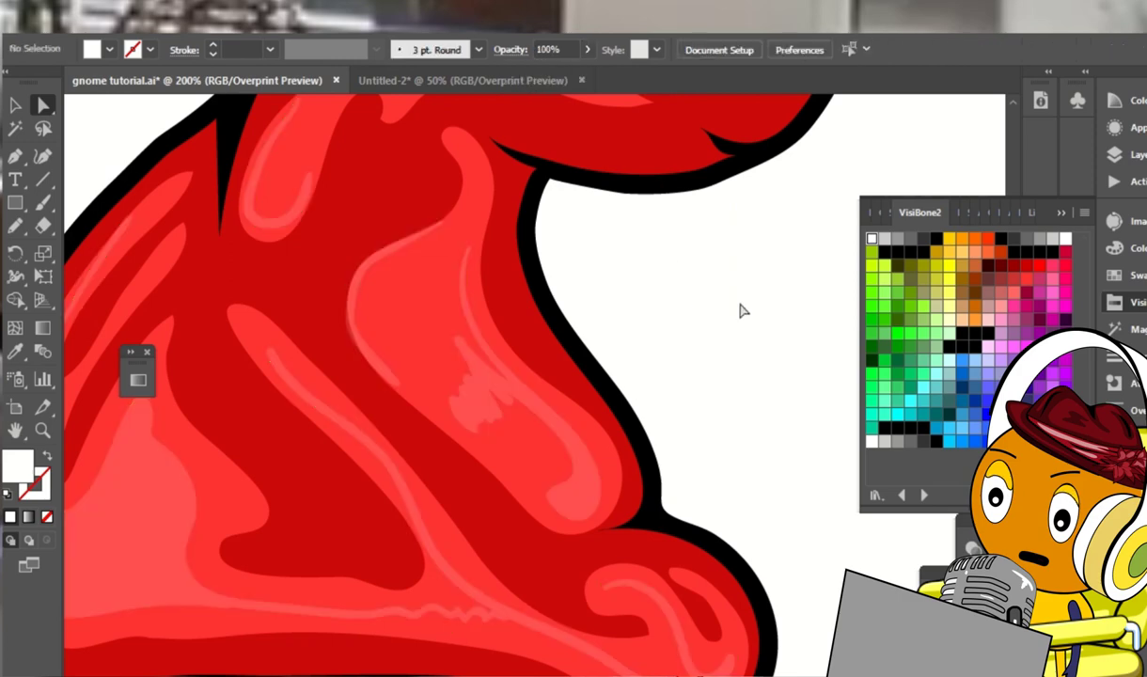
key("ctrl+1")
left_click(325, 442)
key("n")
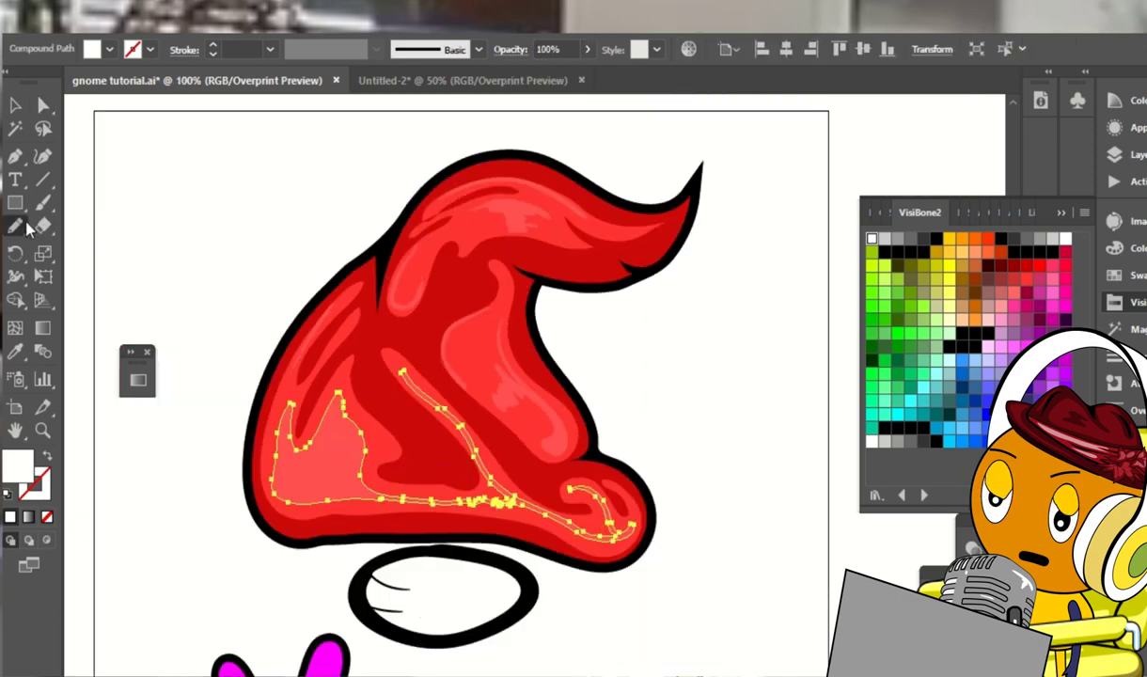
left_click_drag(15, 226, 77, 269)
left_click_drag(364, 460, 451, 494)
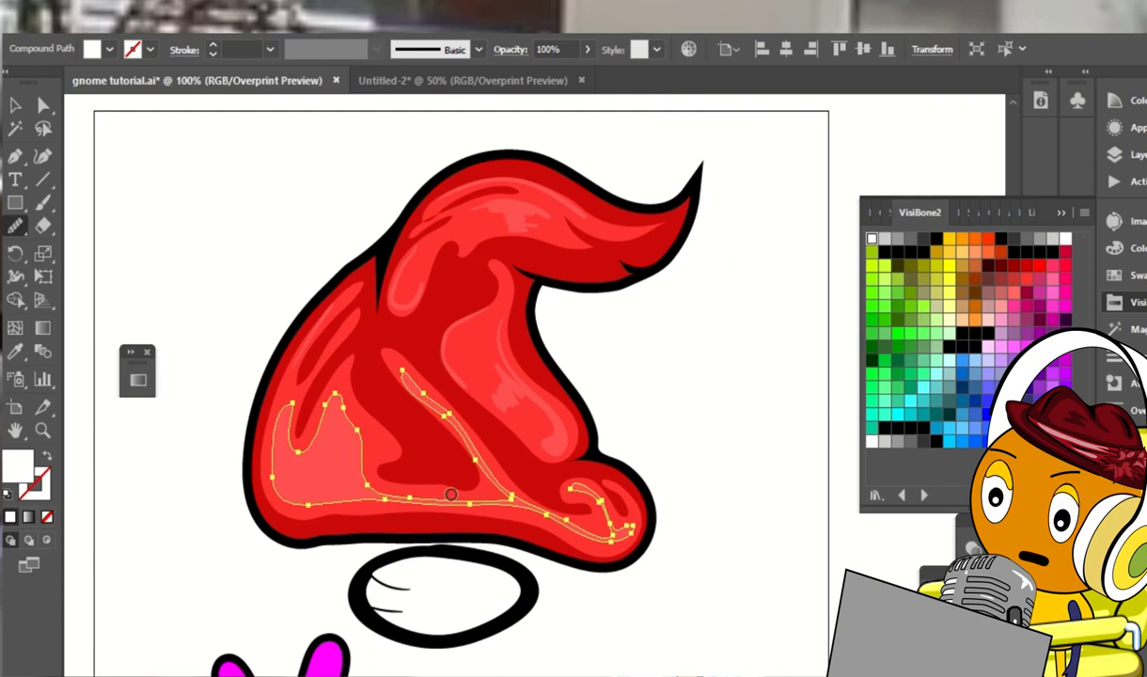
left_click_drag(479, 442, 492, 452)
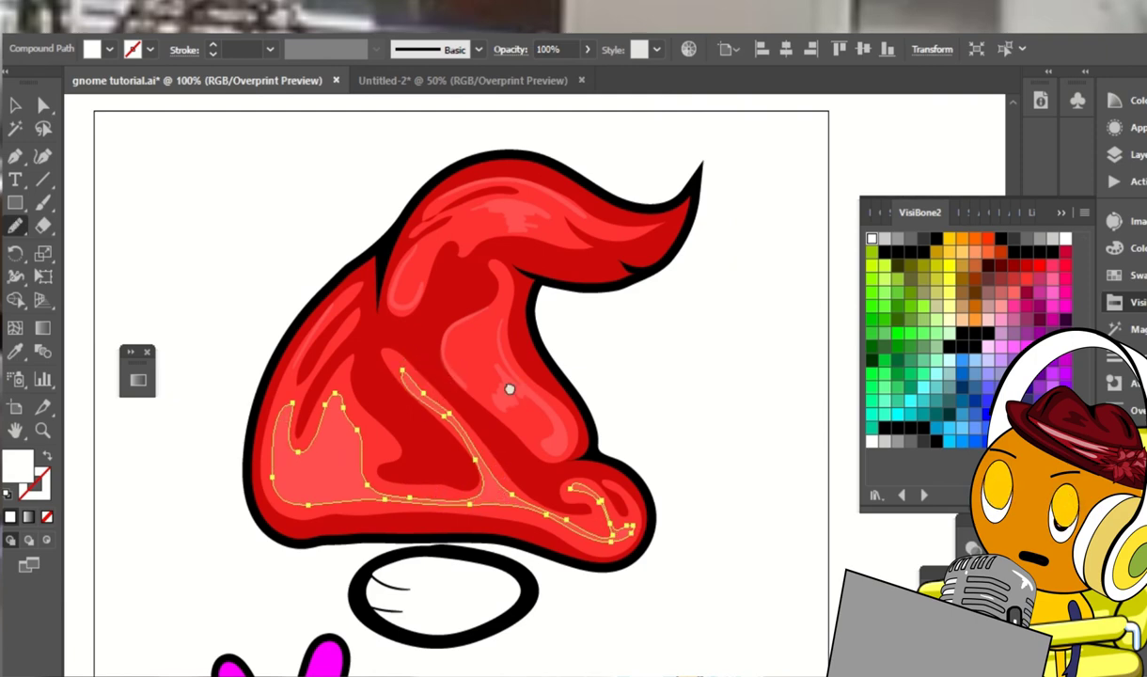
scroll(507, 385, "down", 1)
mouse_move(561, 446)
left_mouse_down()
mouse_move(579, 444)
mouse_move(592, 466)
left_mouse_up()
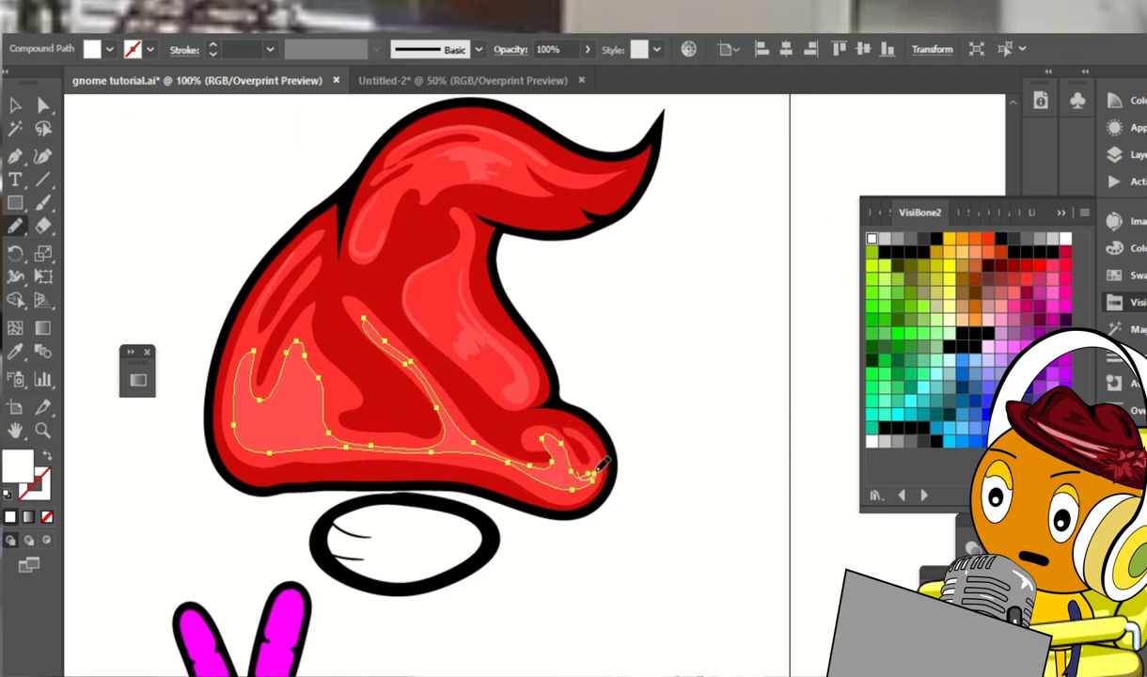
Reshape the small right-side highlight into a larger loop extending upward
key("a")
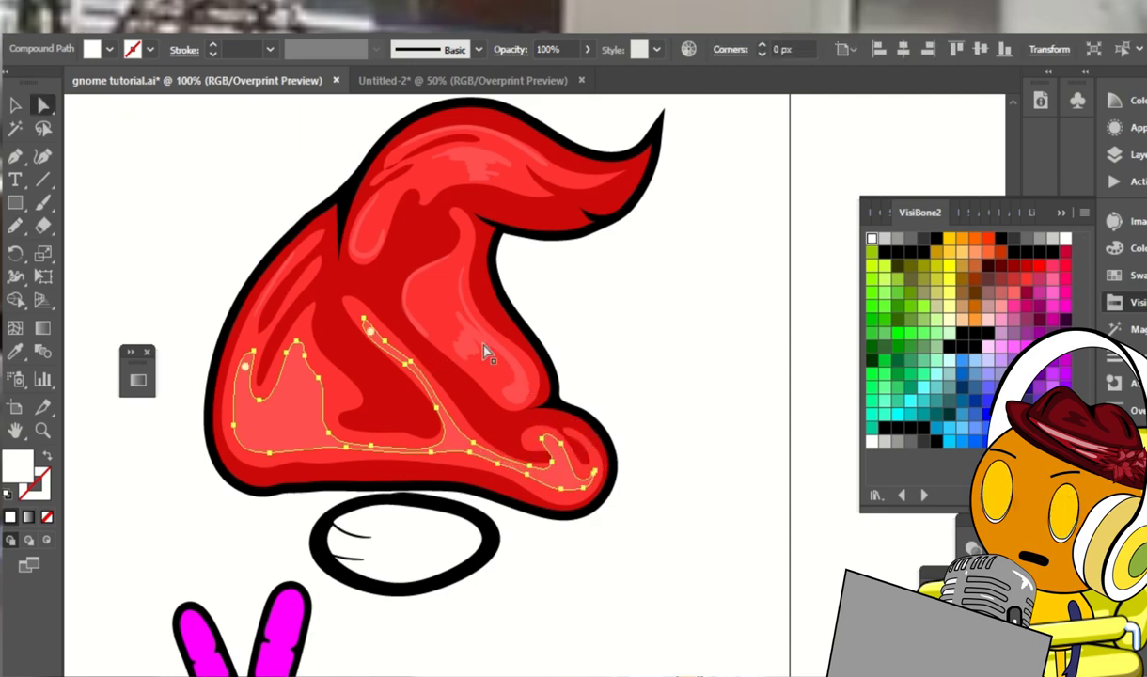
left_click(489, 365)
key("n")
scroll(489, 367, "up", 3)
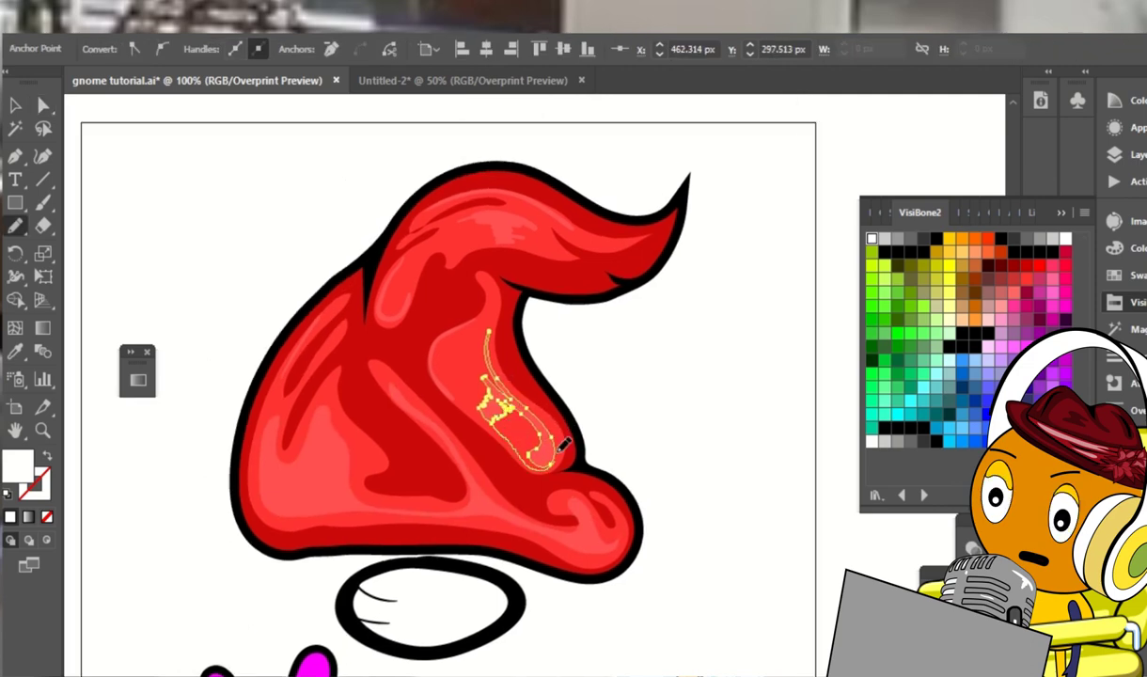
scroll(519, 375, "up", 1)
left_click_drag(481, 362, 522, 431)
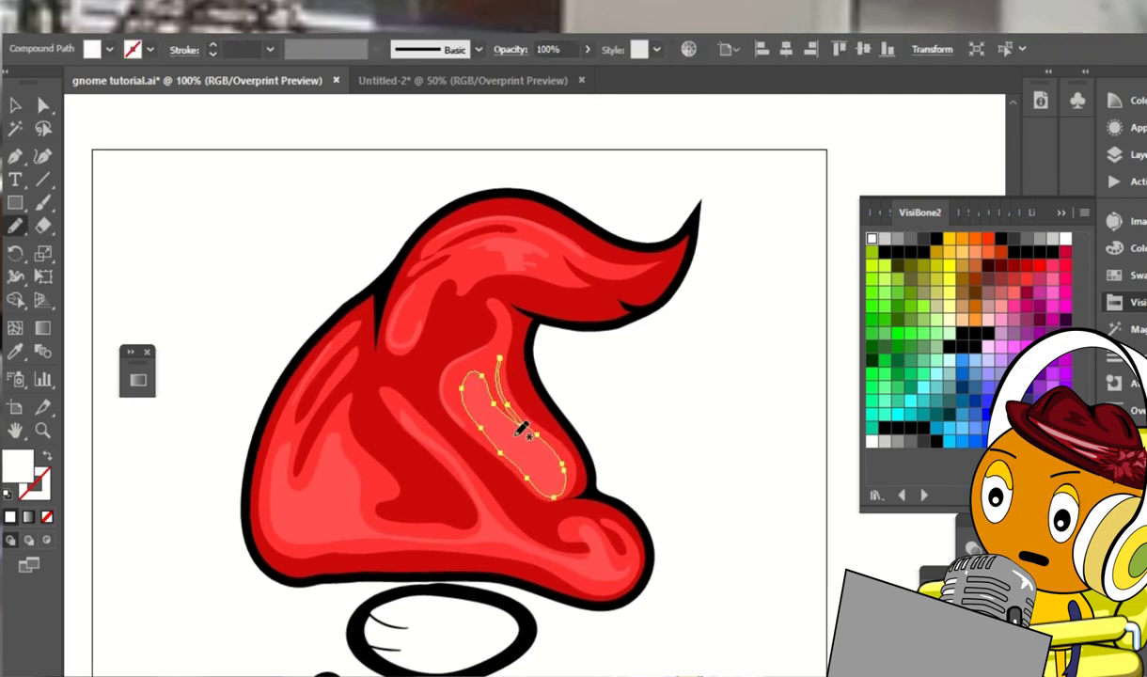
left_click_drag(503, 319, 507, 409)
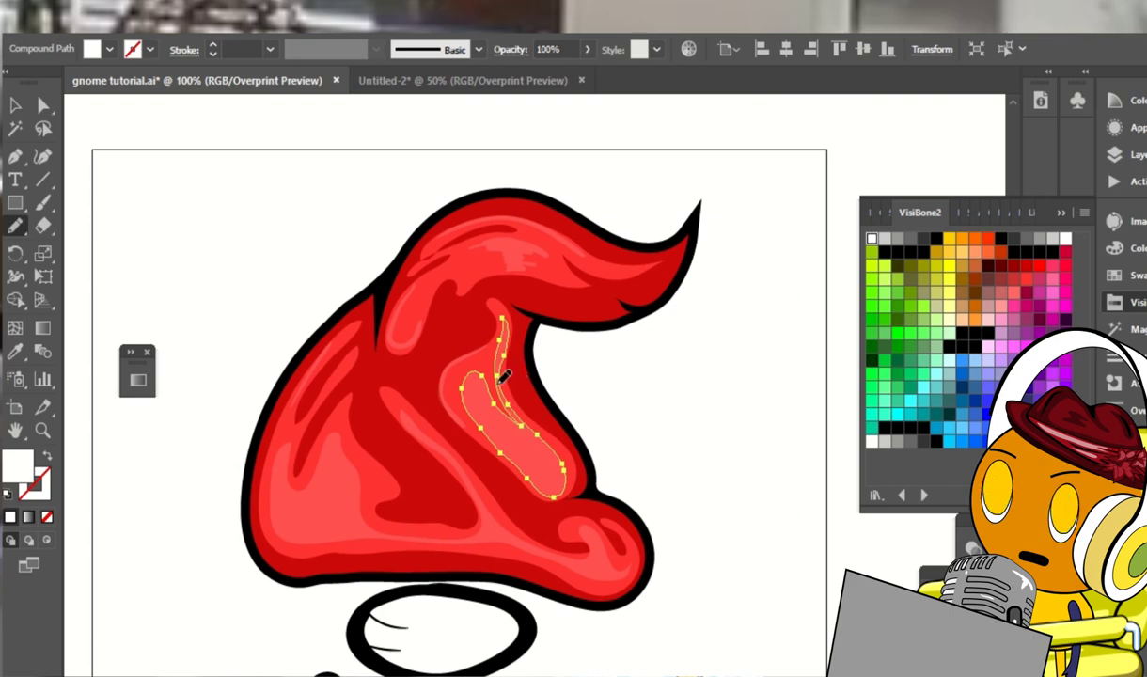
scroll(525, 326, "up", 2)
Draw new closed highlight loops near the hat's top and along its left edge
left_click_drag(525, 326, 564, 320)
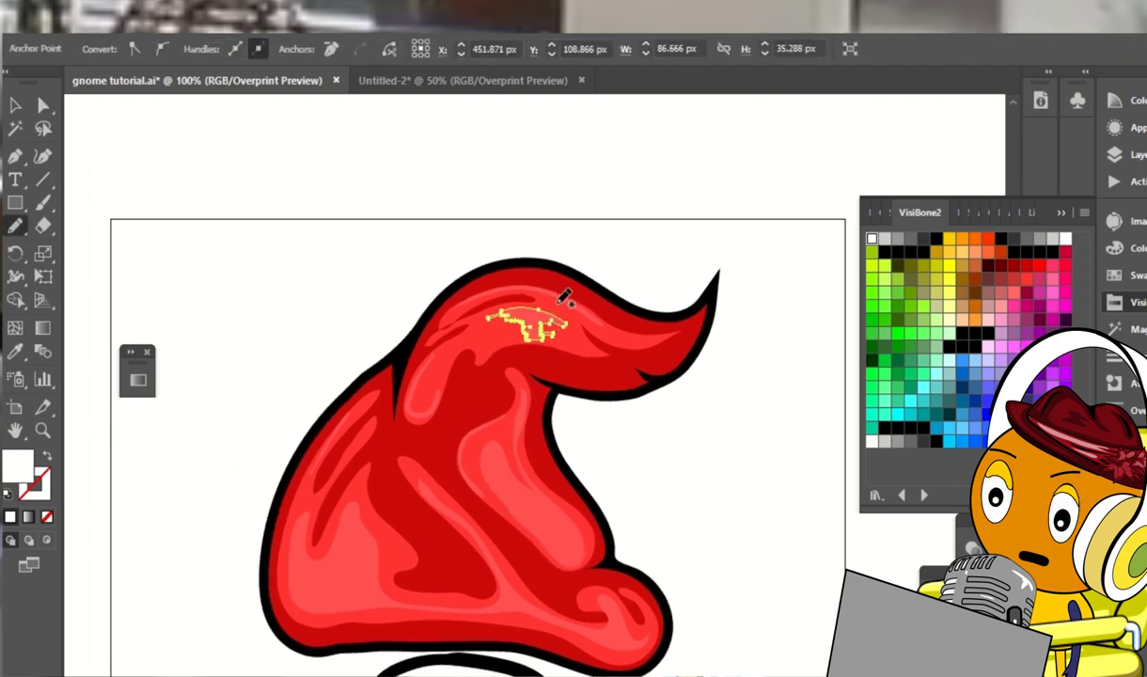
left_click_drag(490, 318, 484, 331)
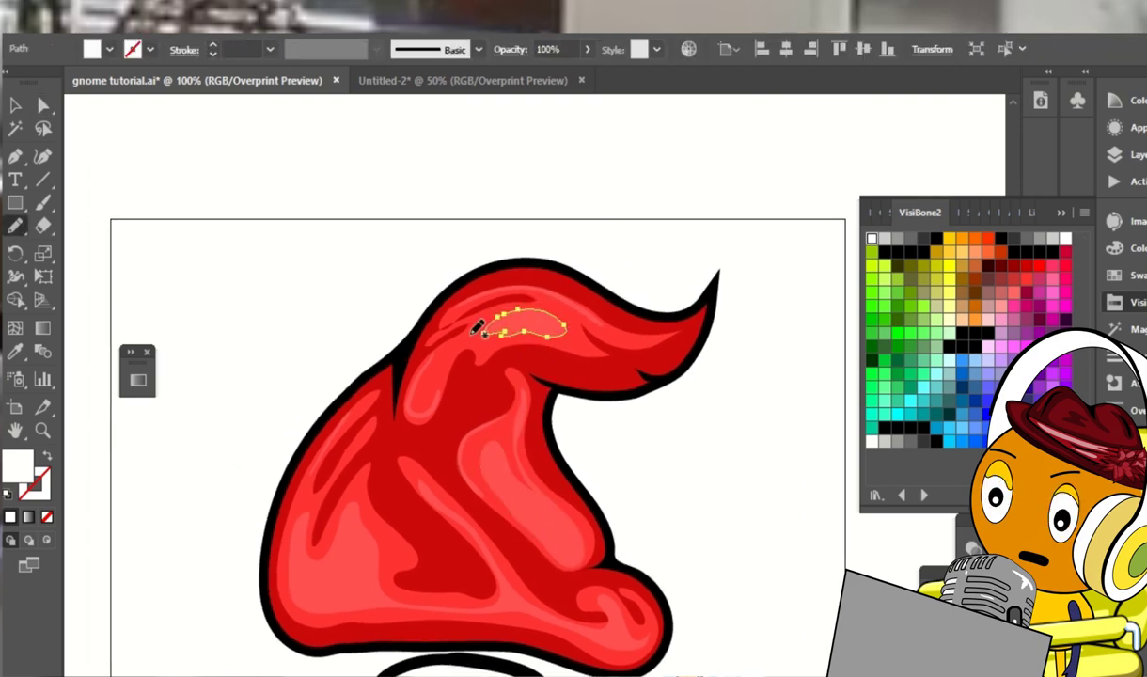
key("a")
left_click(431, 393)
left_click_drag(310, 475, 349, 413)
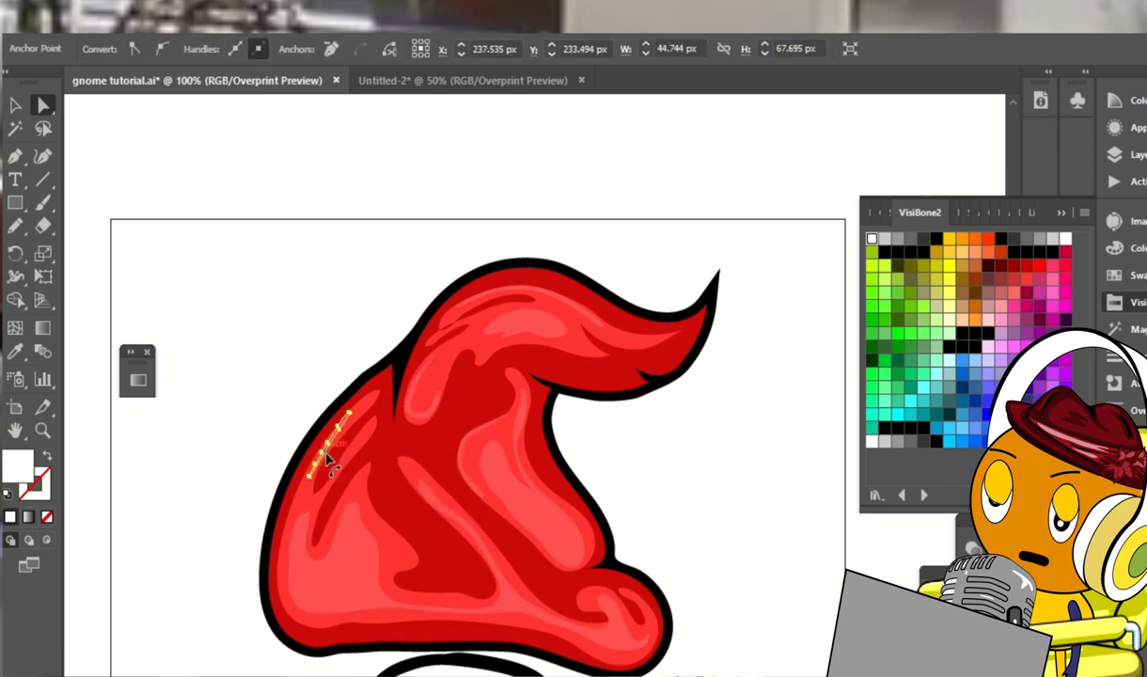
scroll(359, 403, "down", 1)
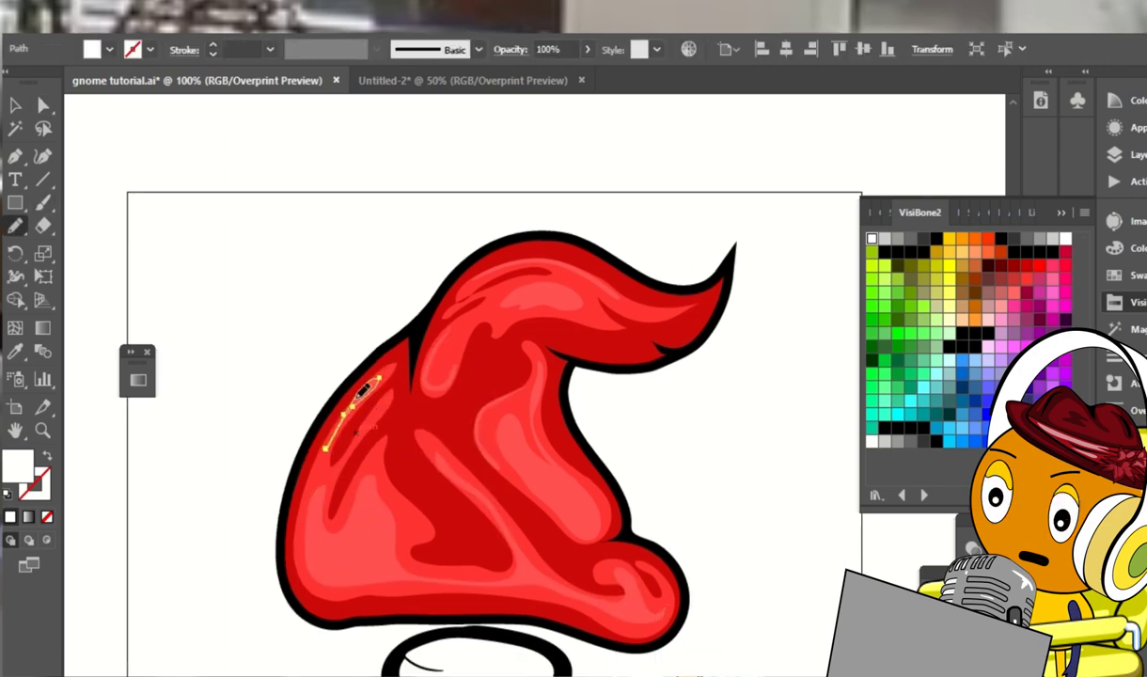
left_click_drag(322, 448, 323, 457)
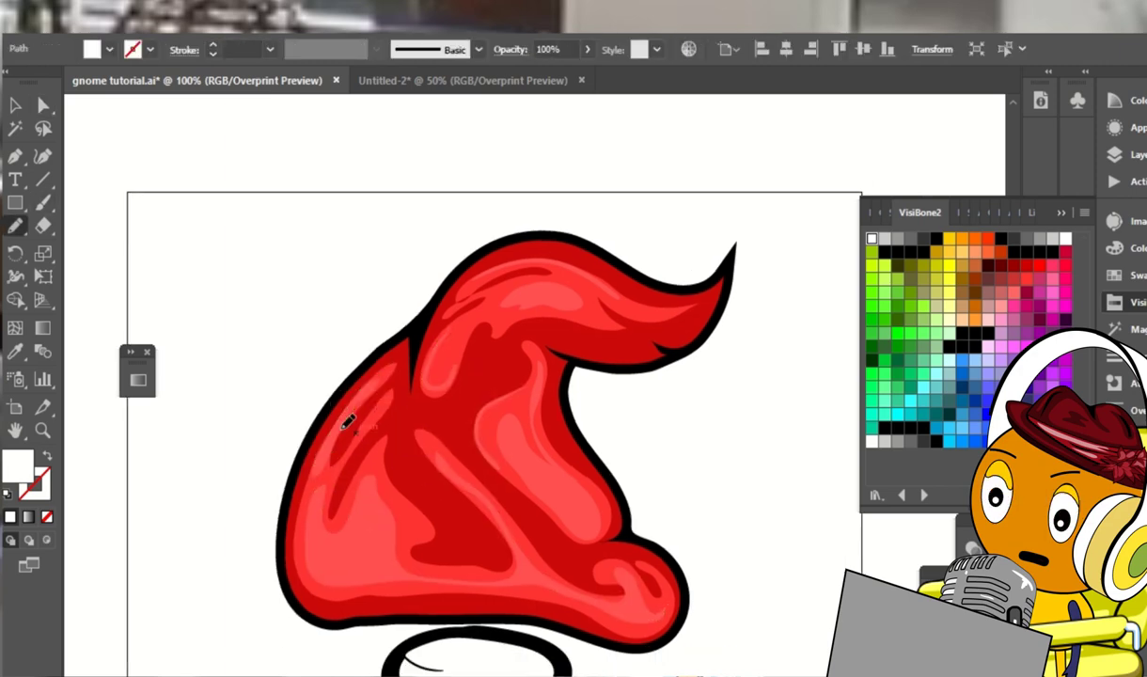
key("ctrl+shift+a")
Set the hat highlight group's blend mode to Screen at 34% opacity
key("v")
left_click(517, 328)
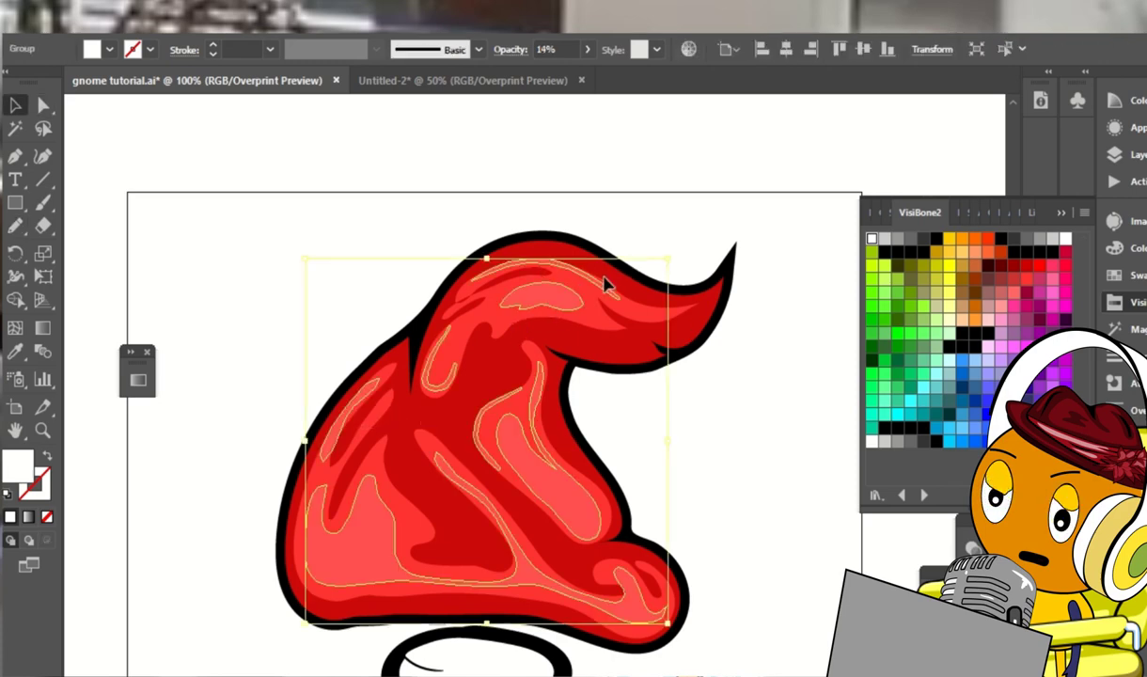
left_click(586, 49)
left_click(531, 75)
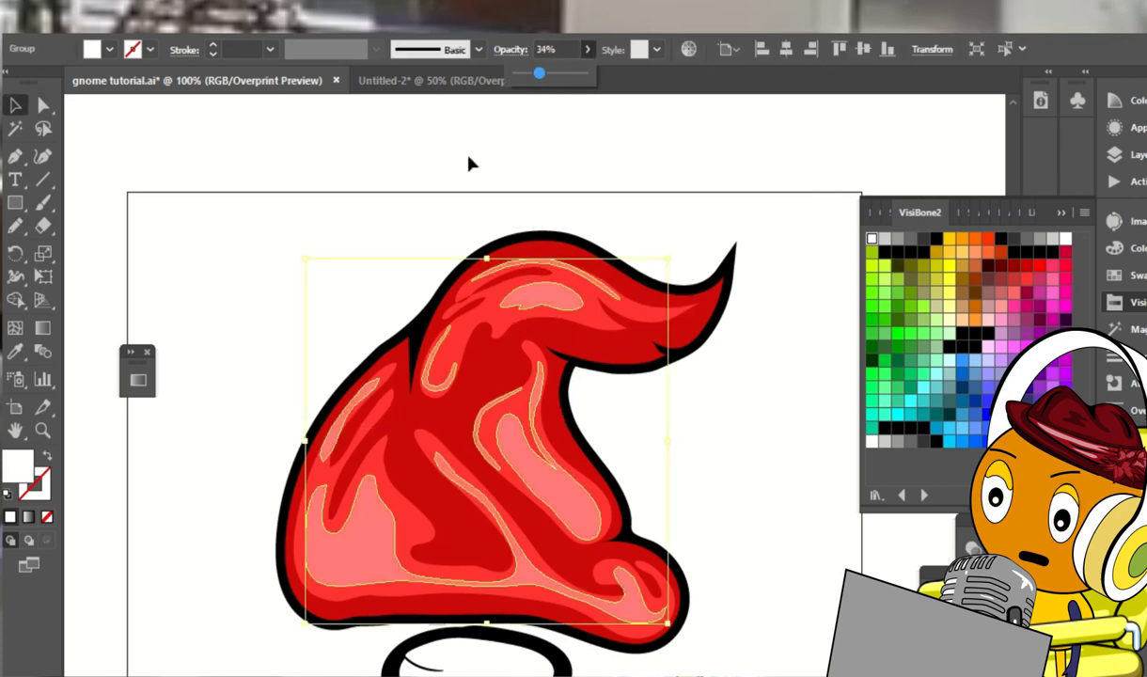
left_click(379, 213)
left_click(549, 353)
left_click(511, 49)
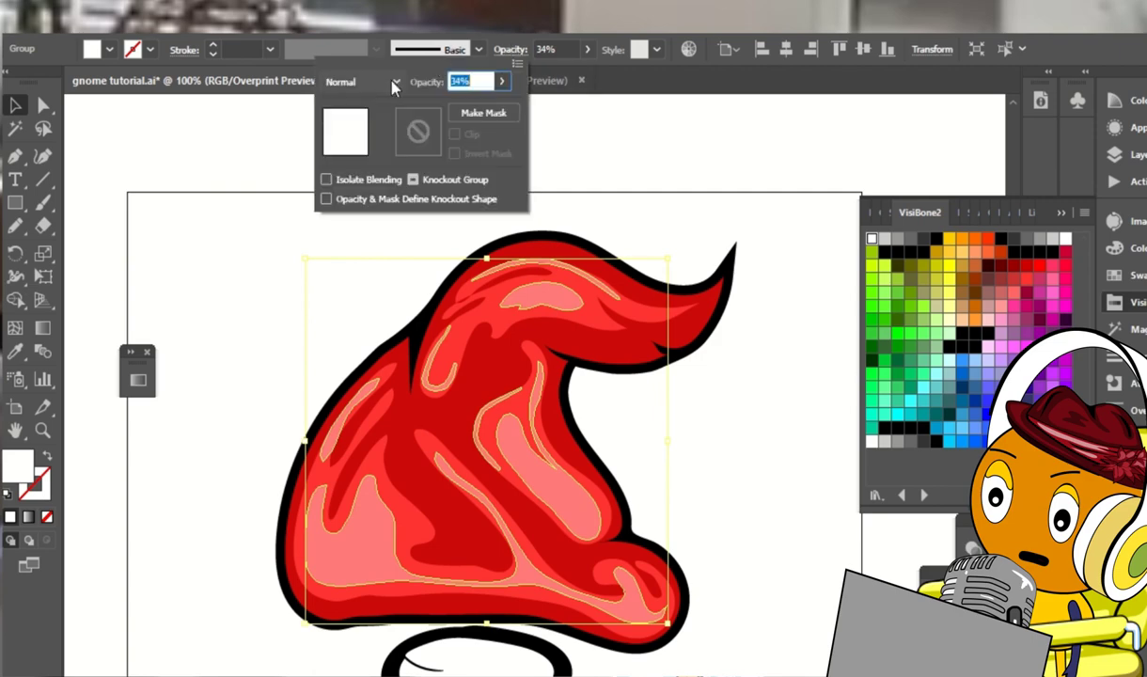
left_click(362, 82)
left_click(355, 217)
left_click(738, 180)
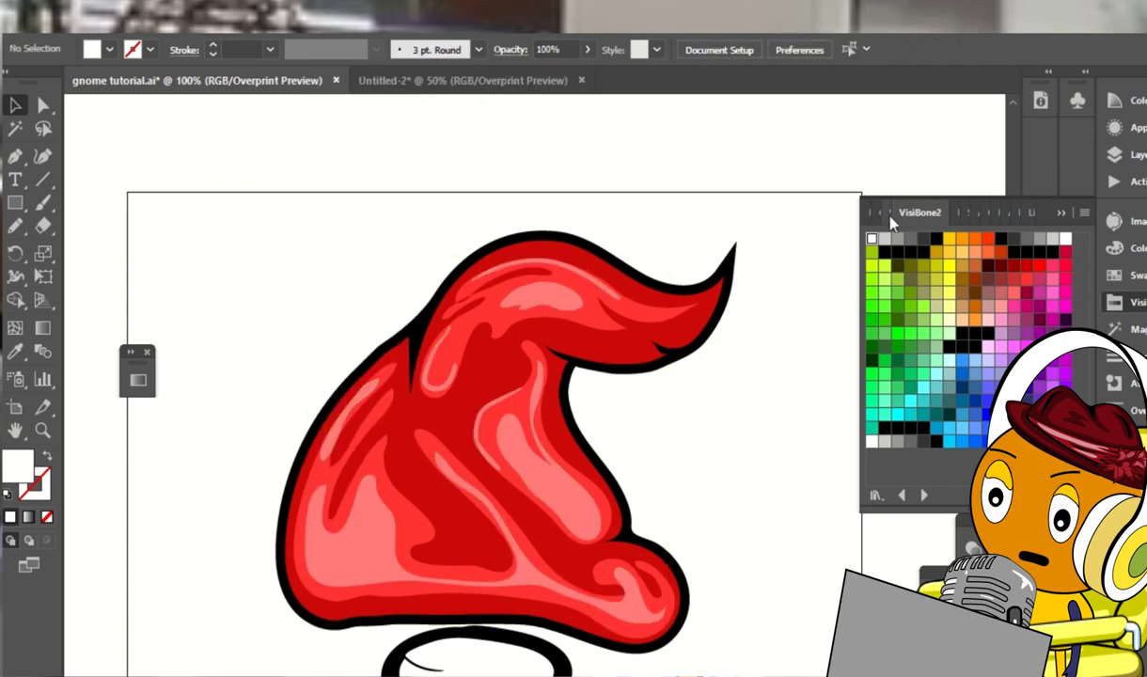
Inspect one highlight path up close, reframe the artwork and show the Layers panel
key("ctrl+minus")
key("a")
left_click(564, 510)
key("ctrl+plus")
key("ctrl+plus")
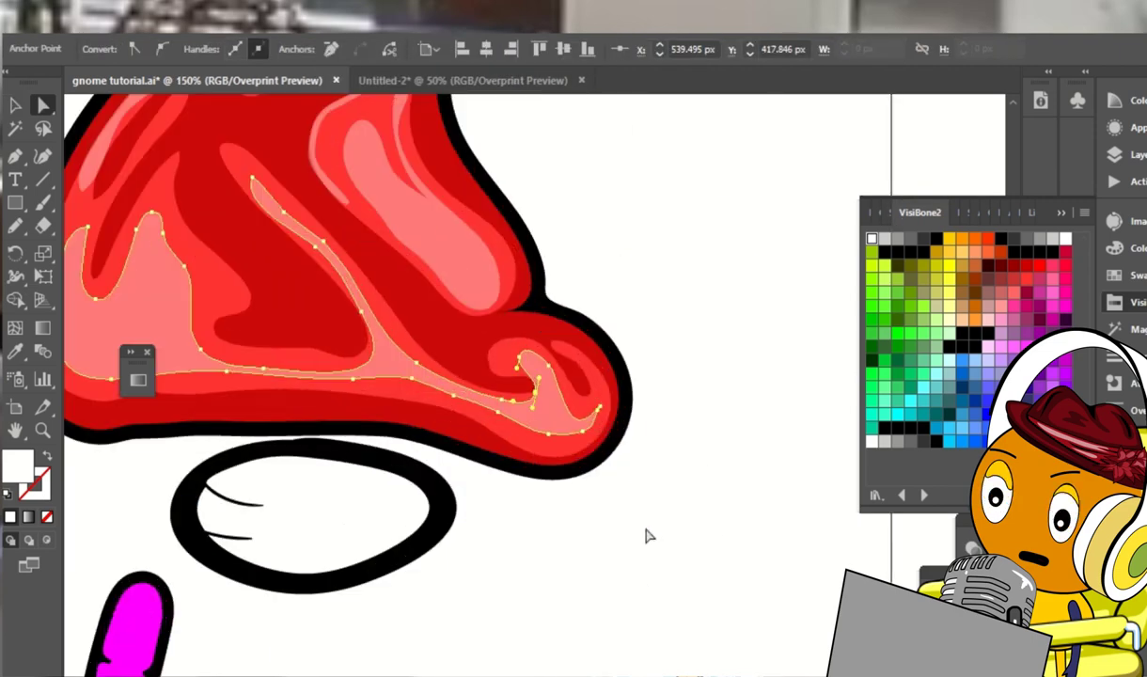
key("n")
key("a")
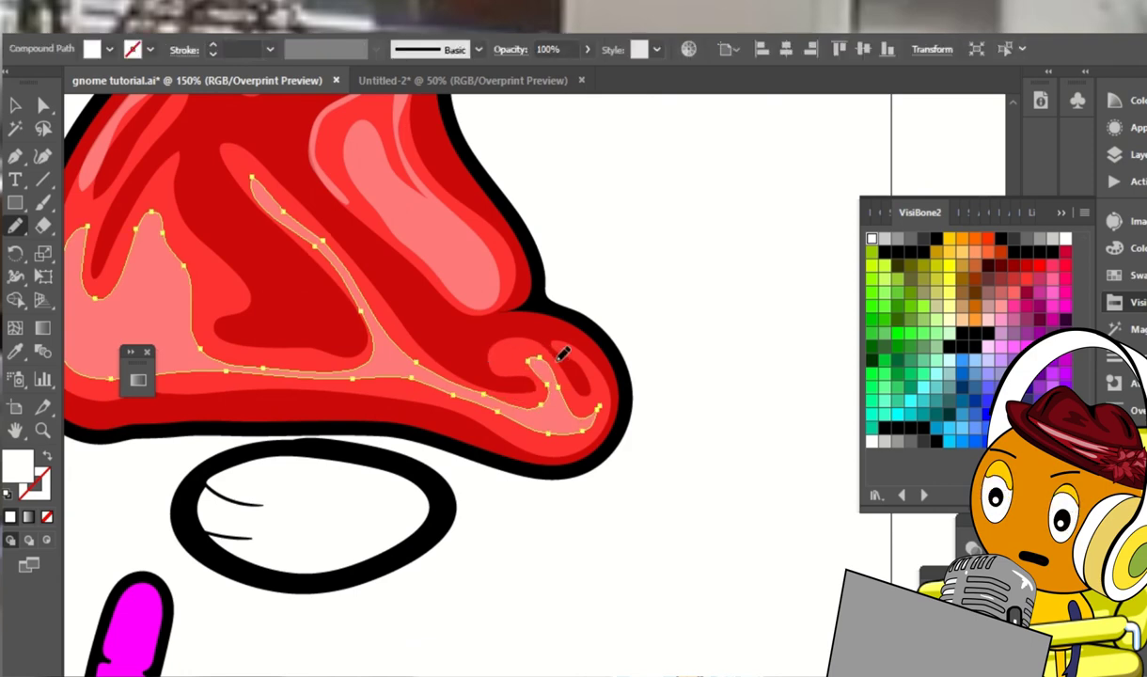
left_click(725, 315)
key("ctrl+minus")
key("ctrl+minus")
key("ctrl+minus")
key("ctrl+minus")
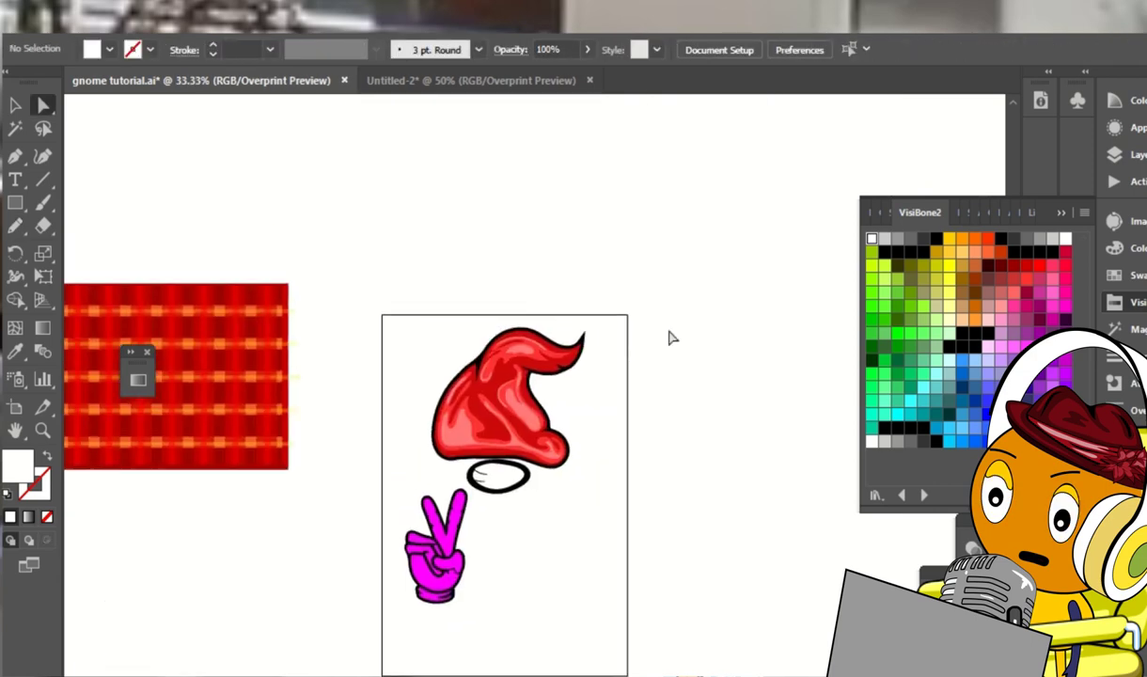
key("ctrl+plus")
key("F7")
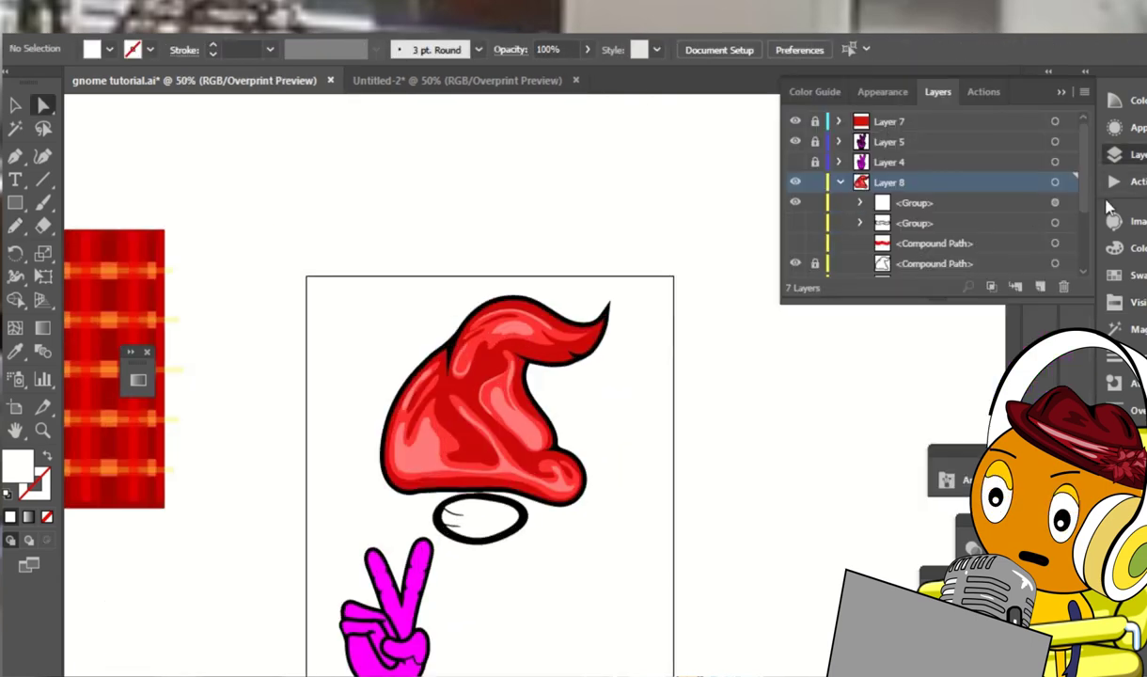
Unhide the brim group, move it below the two Compound Paths, and select the red brim
scroll(888, 207, "down", 1)
scroll(888, 207, "down", 1)
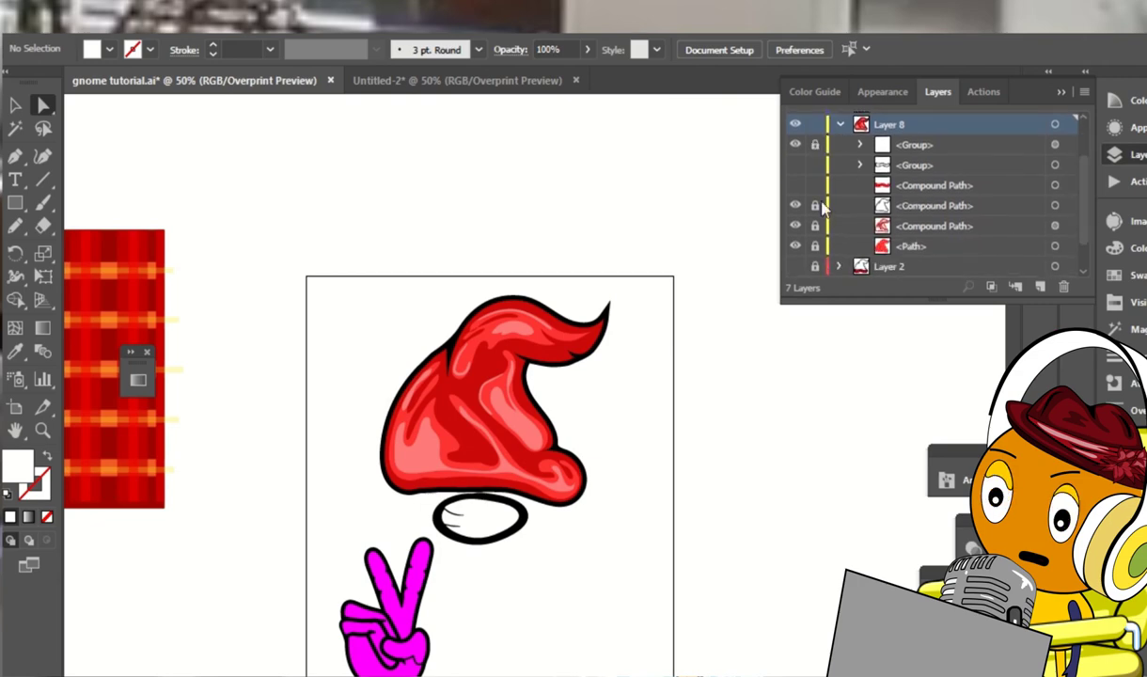
left_click(795, 166)
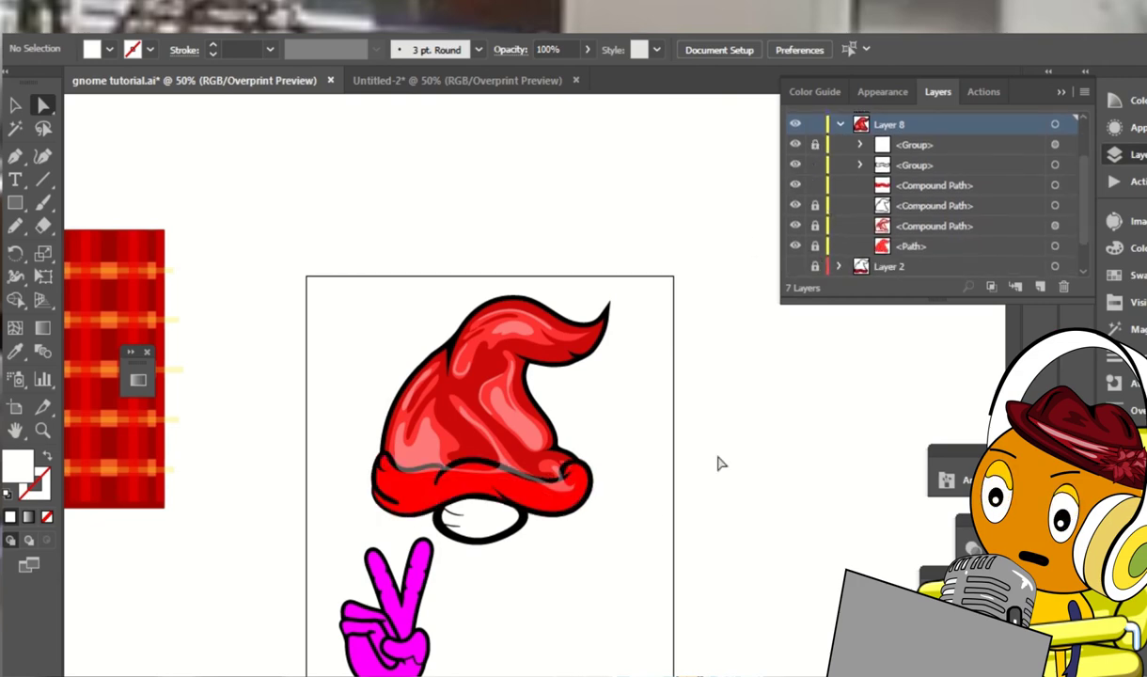
left_click_drag(914, 145, 914, 217)
key("ctrl+plus")
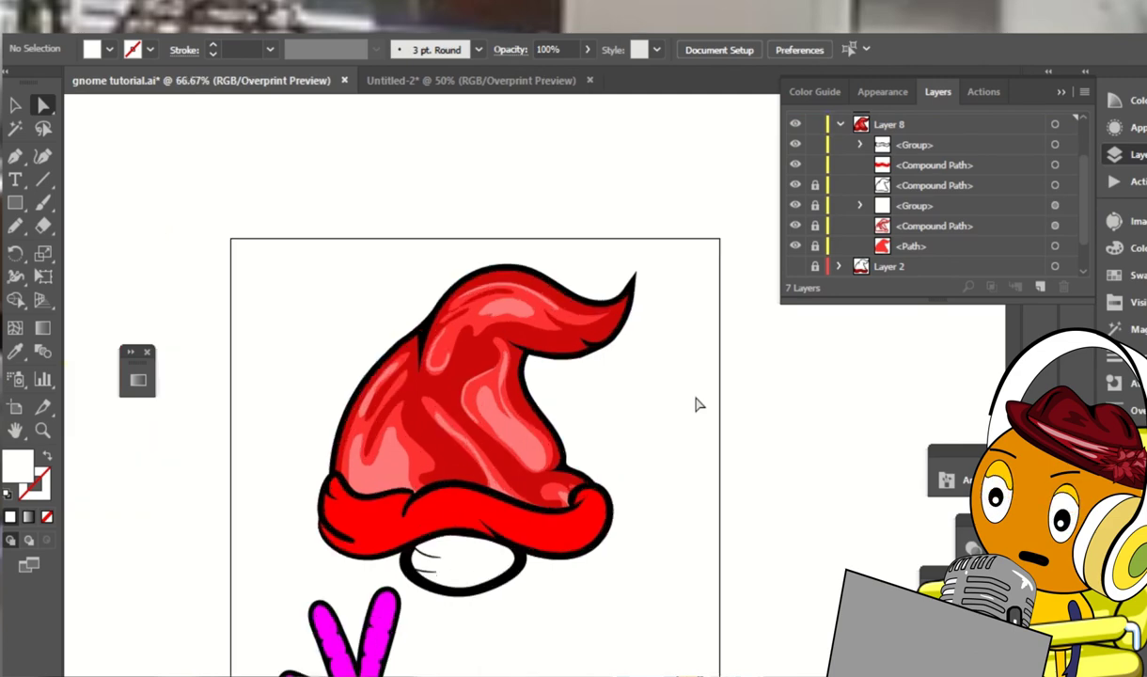
scroll(695, 404, "down", 1)
left_click(558, 503)
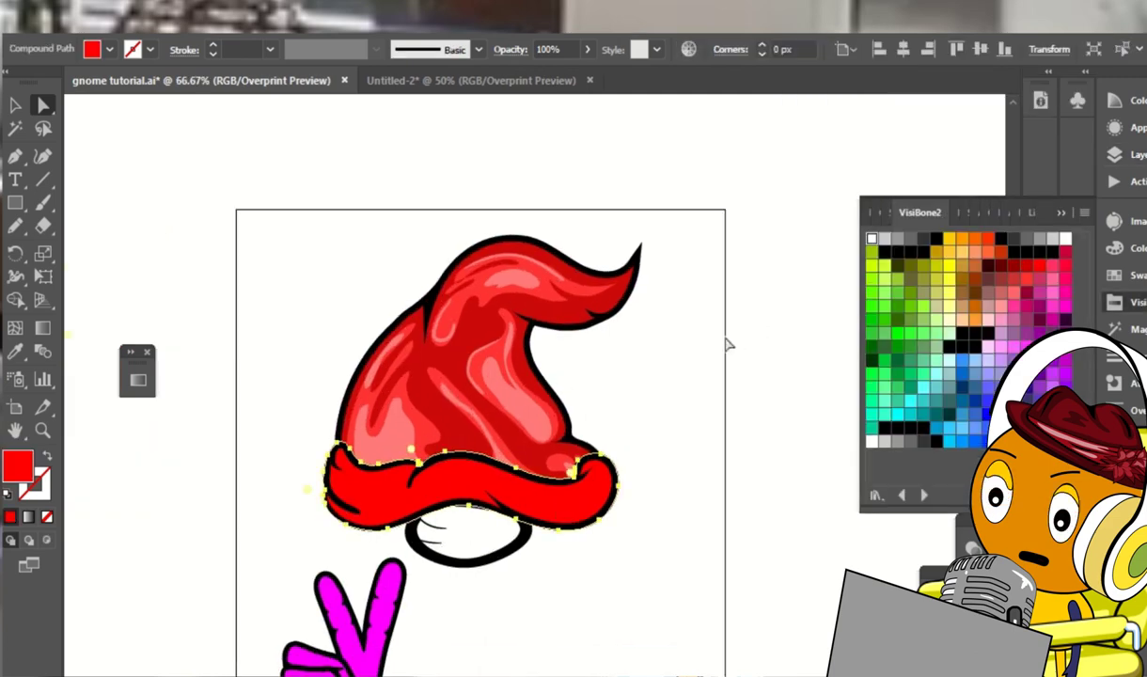
Fill the brim with a light tan swatch from the Metal swatch library
left_click(1114, 274)
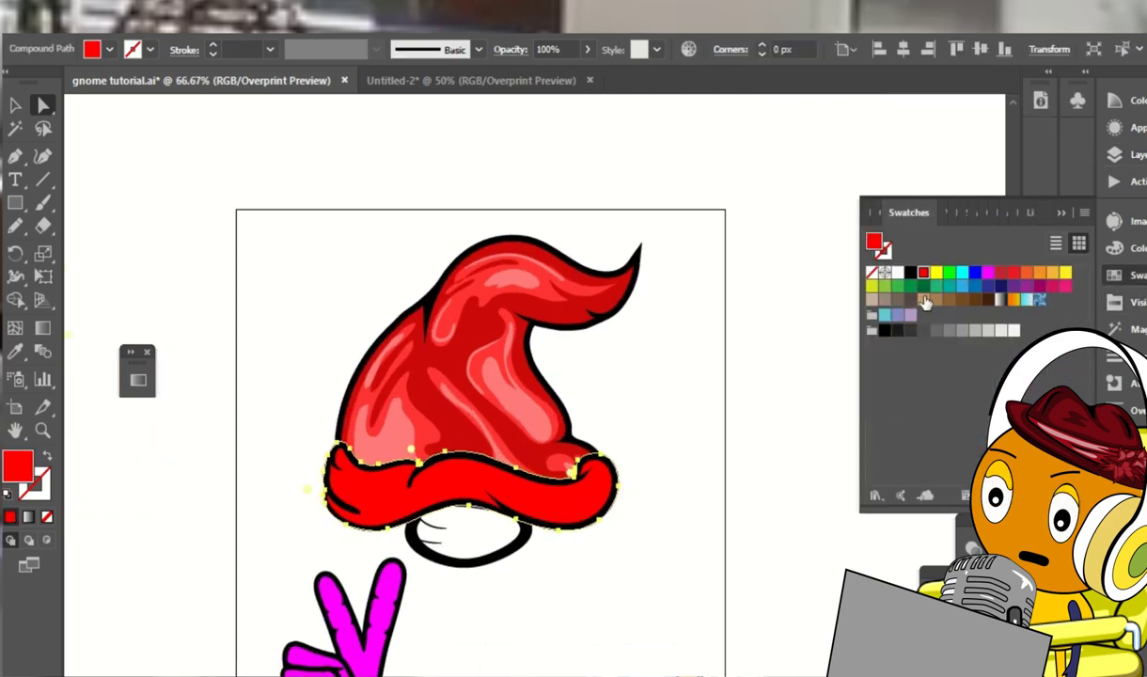
left_click(923, 301)
left_click(875, 495)
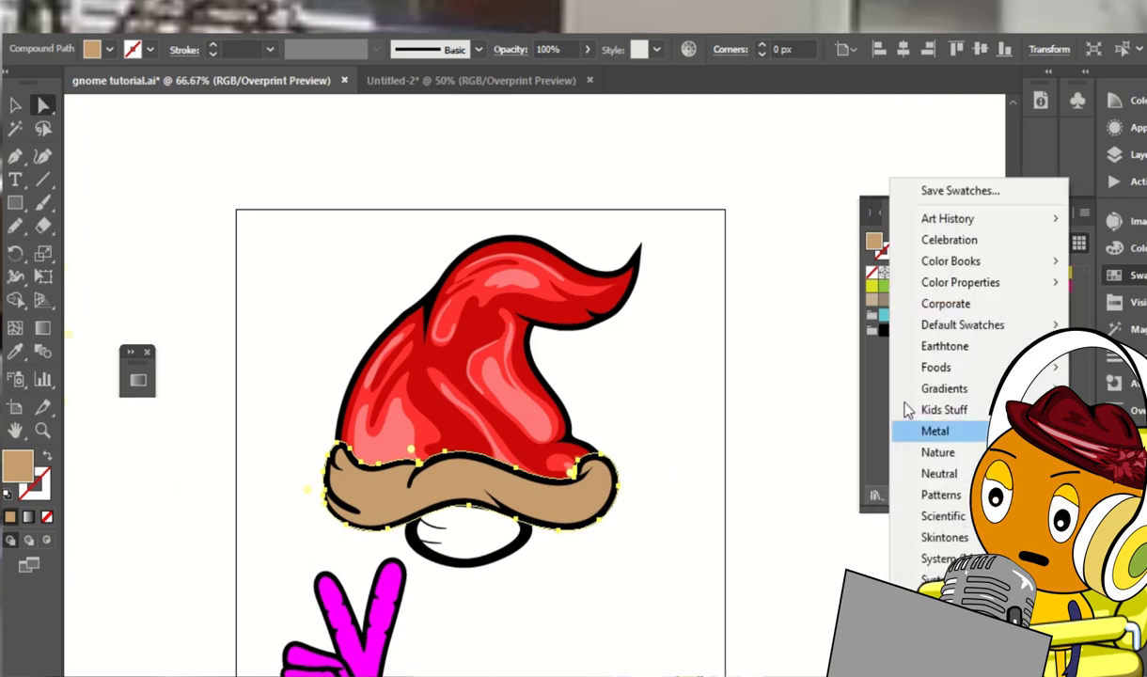
left_click(935, 431)
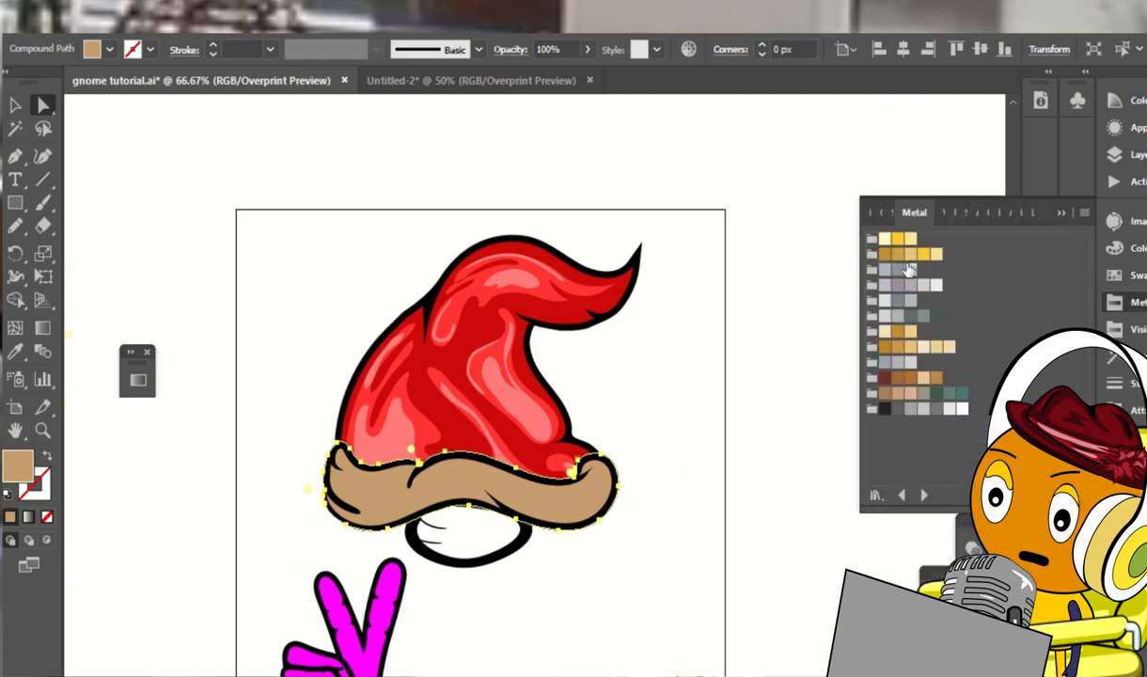
left_click(910, 253)
left_click(778, 272)
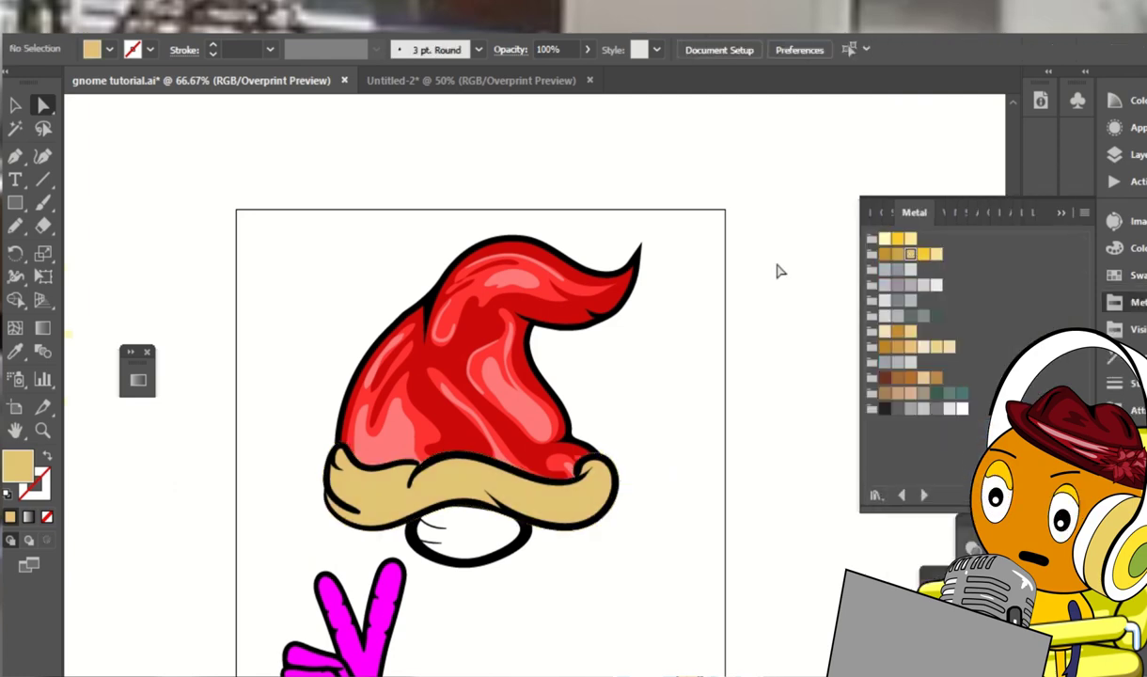
Compare a darker brown-tan on the brim, then settle on the lighter tan fill
key("ctrl+1")
left_click(602, 515)
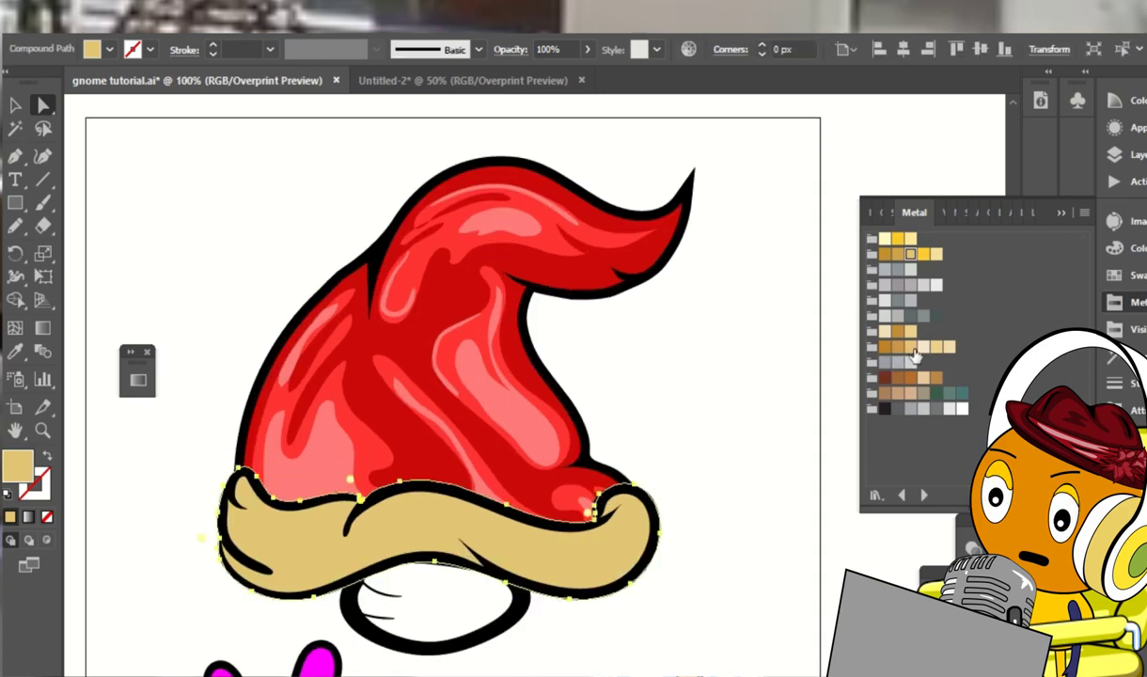
left_click(761, 335)
scroll(519, 526, "down", 2)
left_click(632, 460)
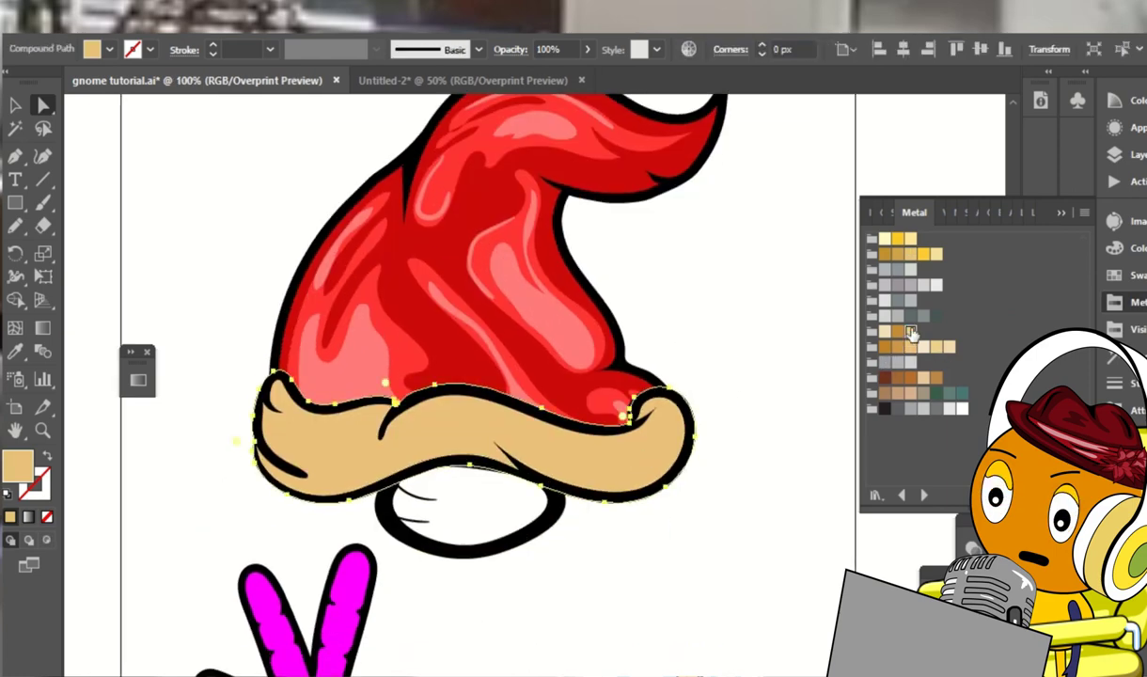
left_click(896, 350)
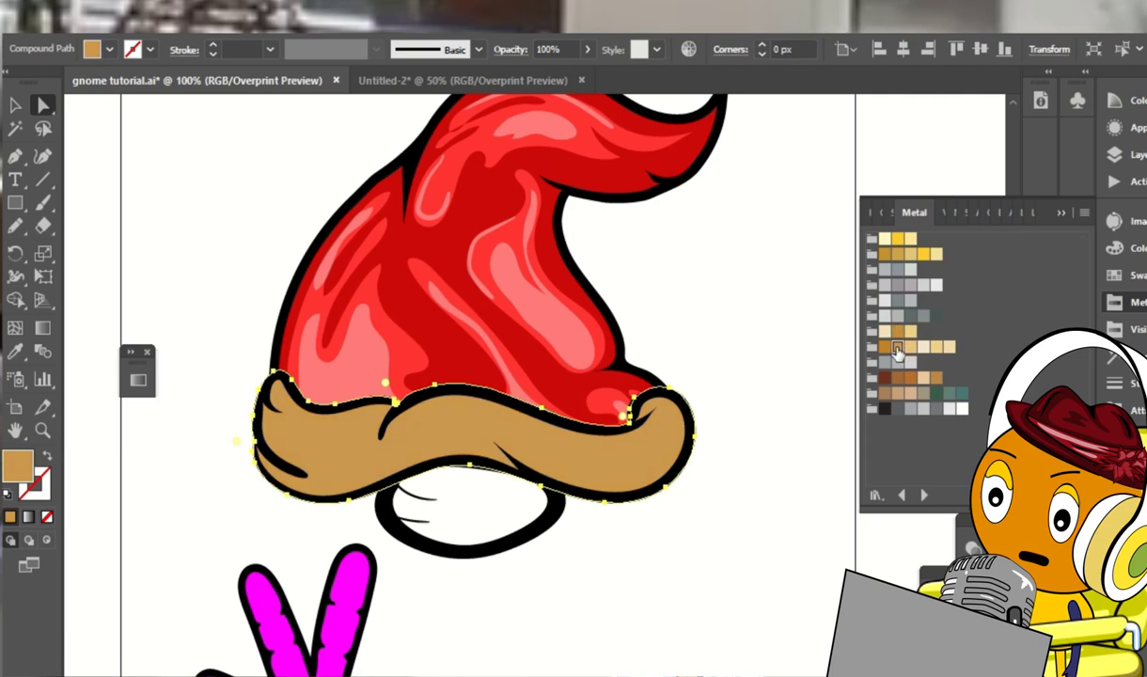
left_click(910, 347)
left_click(711, 471)
key("ctrl+minus")
key("ctrl+minus")
key("ctrl+minus")
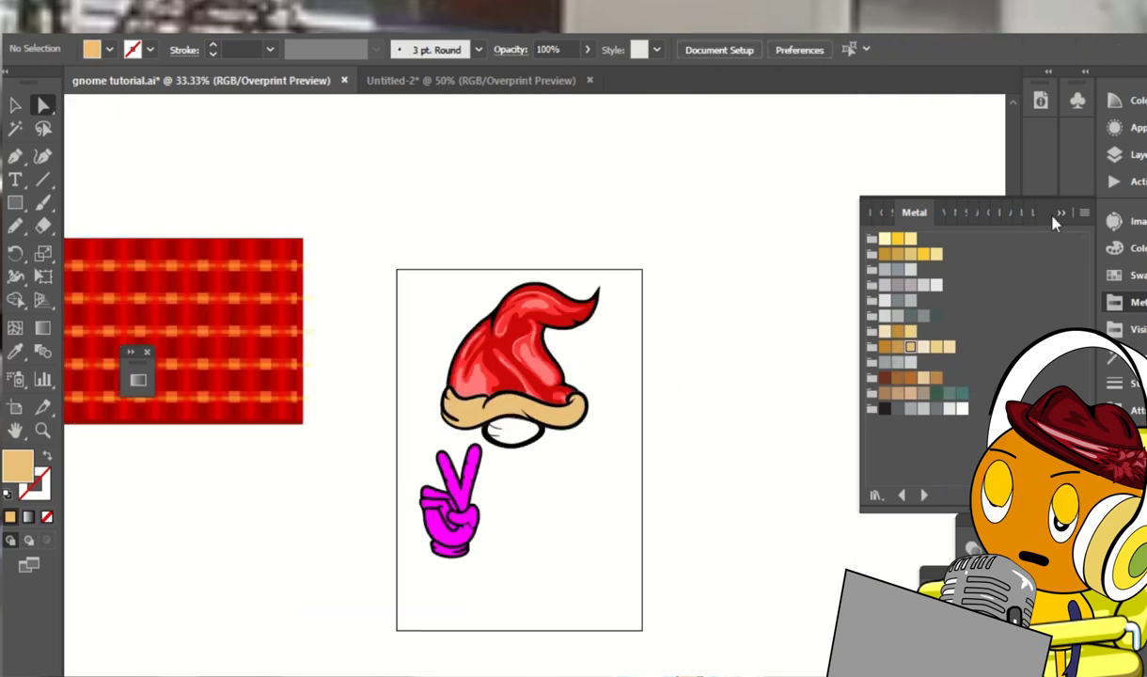
key("ctrl+plus")
key("ctrl+plus")
key("ctrl+plus")
left_click(672, 470)
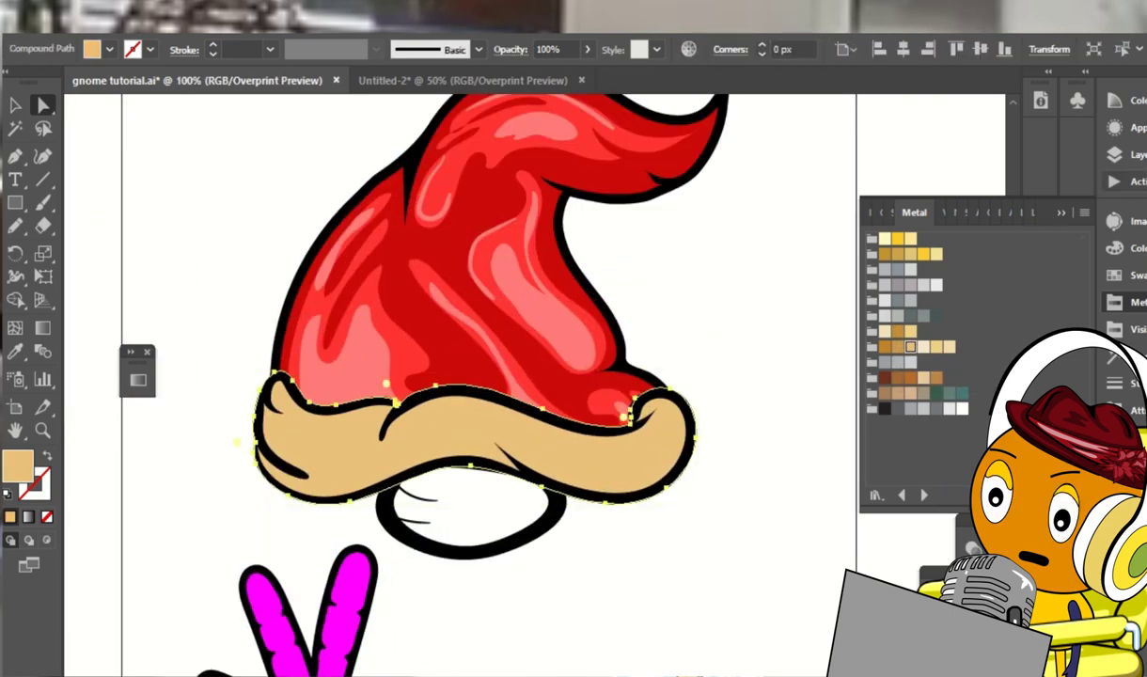
key("F7")
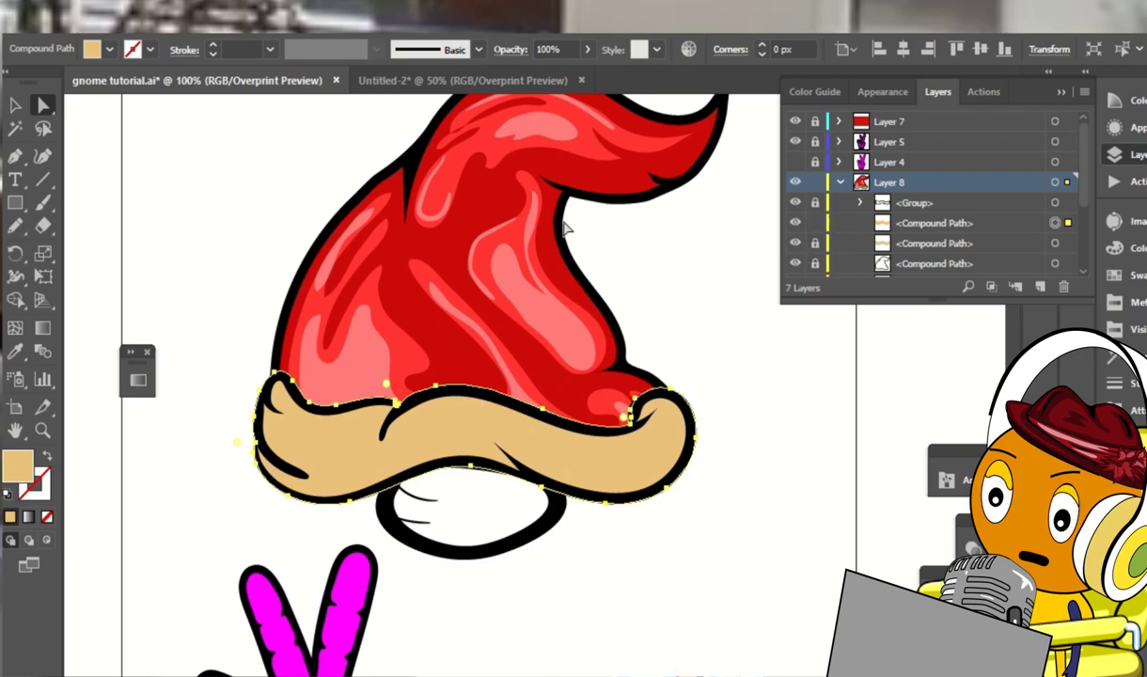
Set the brim's blend mode to Multiply and paint a Blob Brush highlight on its right side
left_click(512, 49)
left_click(344, 73)
left_click(365, 137)
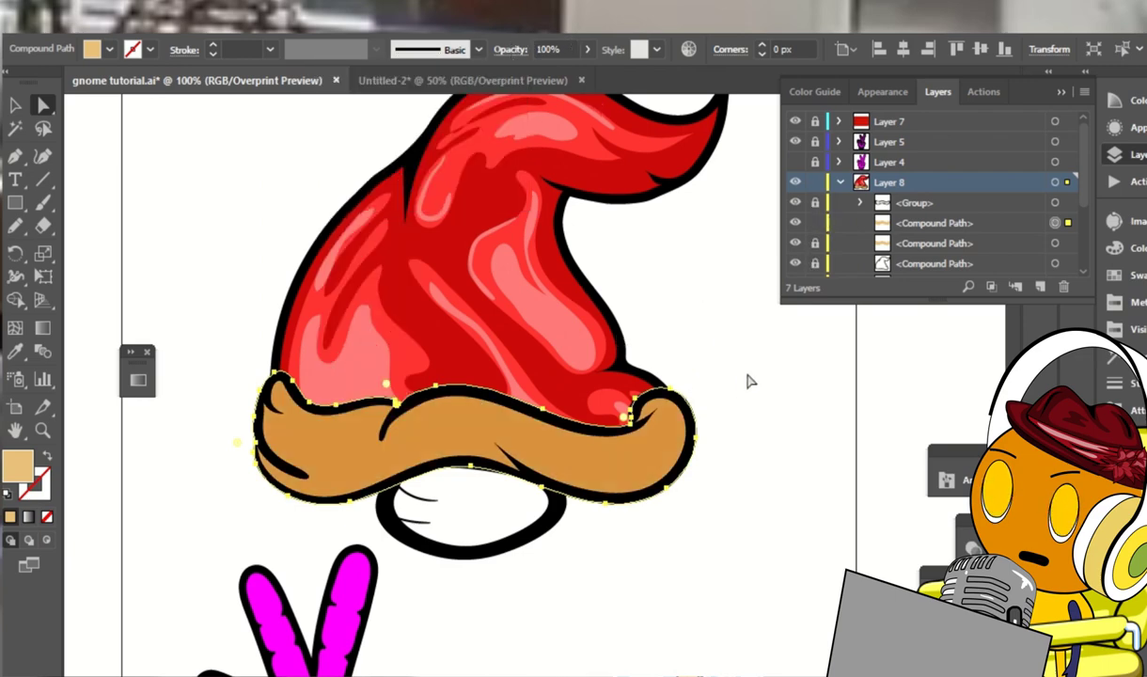
left_click(42, 227)
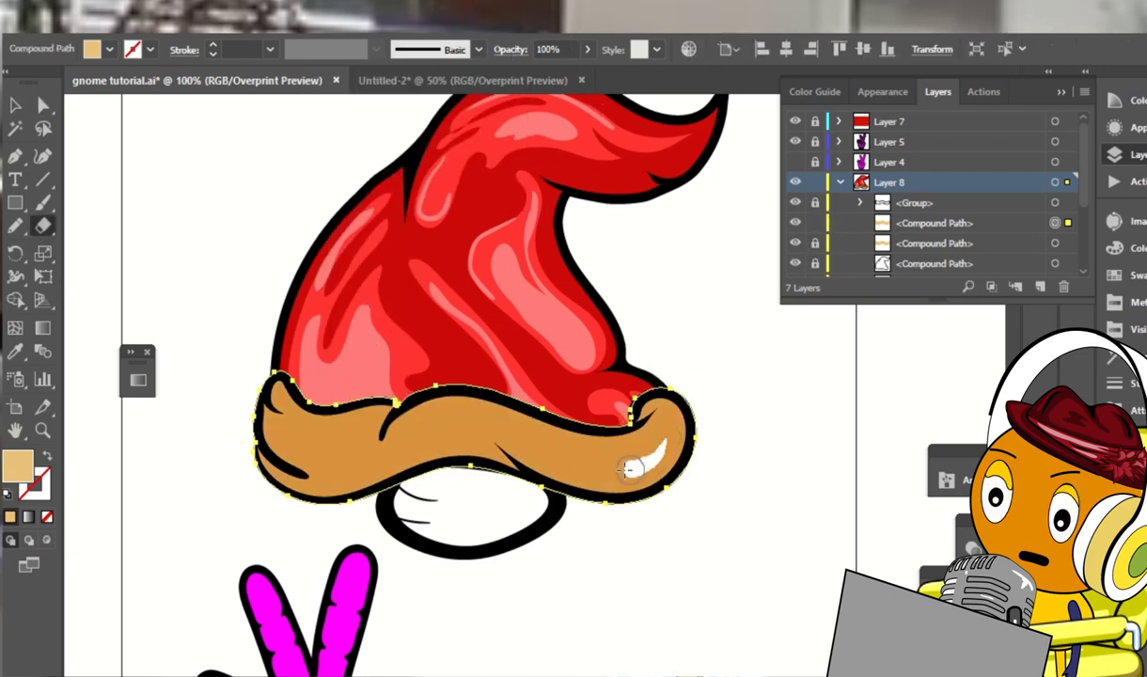
left_click_drag(661, 442, 568, 461)
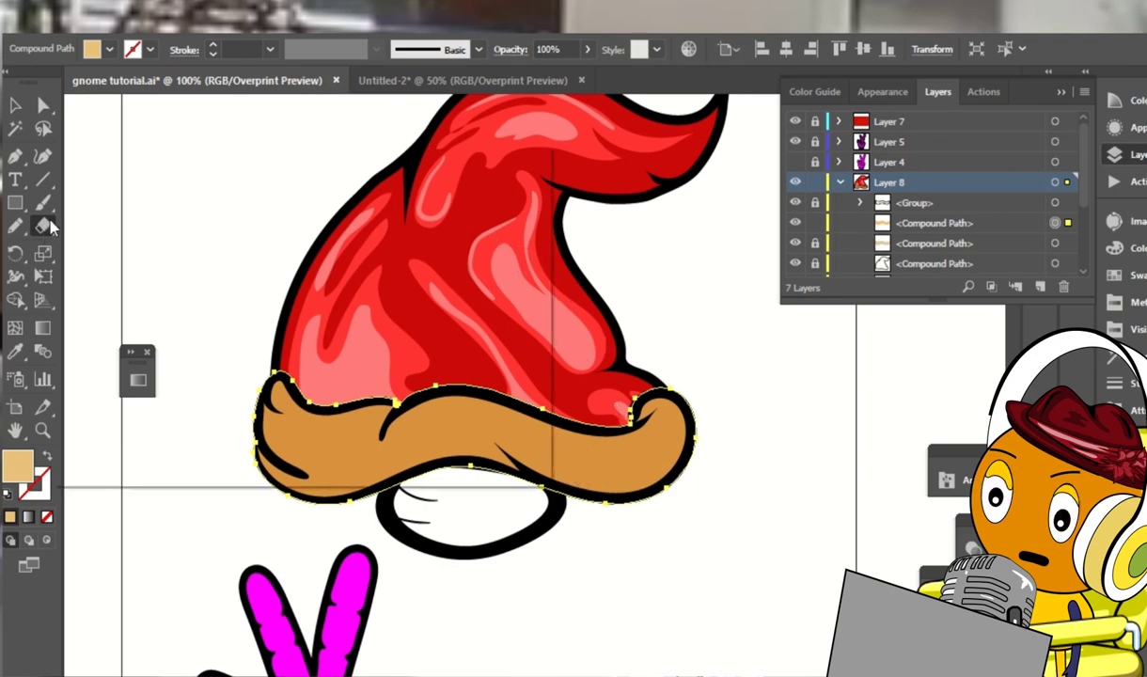
Set the Eraser size to 15 pt and trim the highlight along the brim's right side
key("Return")
left_click(271, 392)
type("5")
key("Tab")
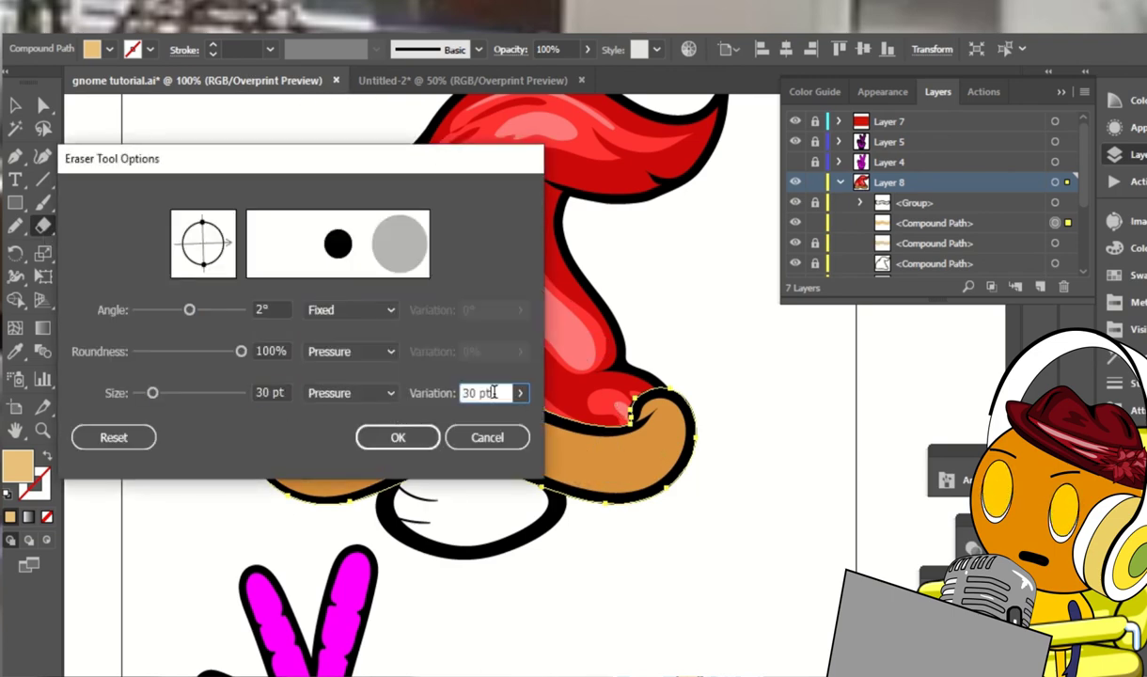
type("1")
key("Tab")
key("Tab")
type("10")
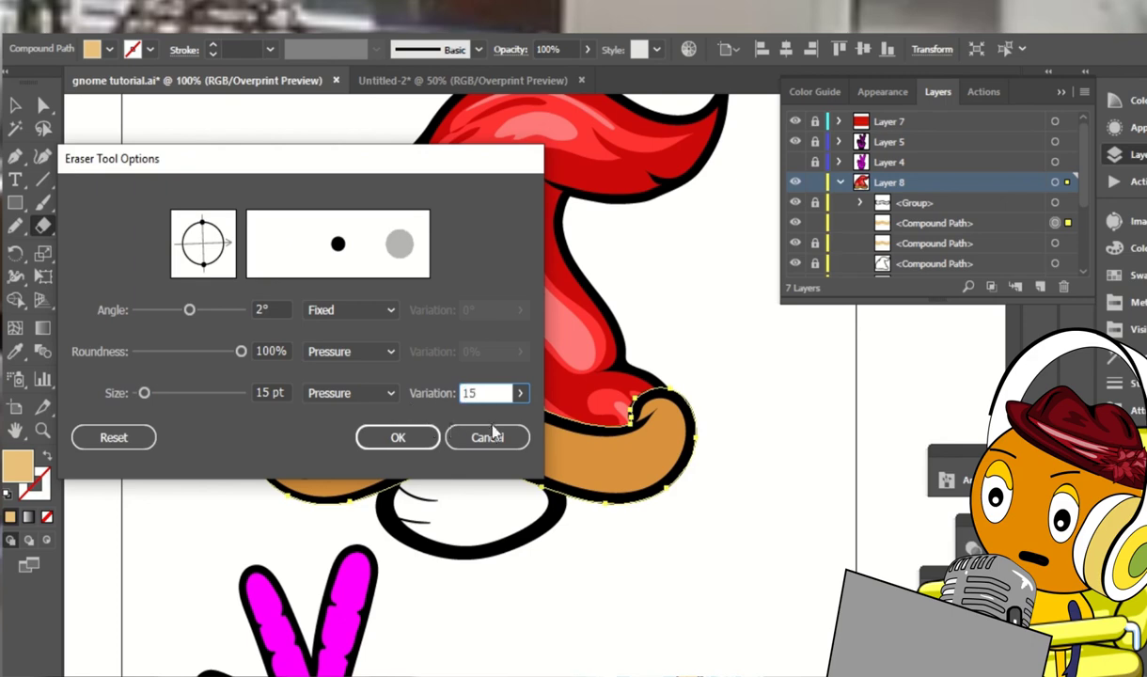
key("Return")
mouse_move(653, 455)
left_mouse_down()
mouse_move(526, 429)
mouse_move(616, 442)
left_mouse_up()
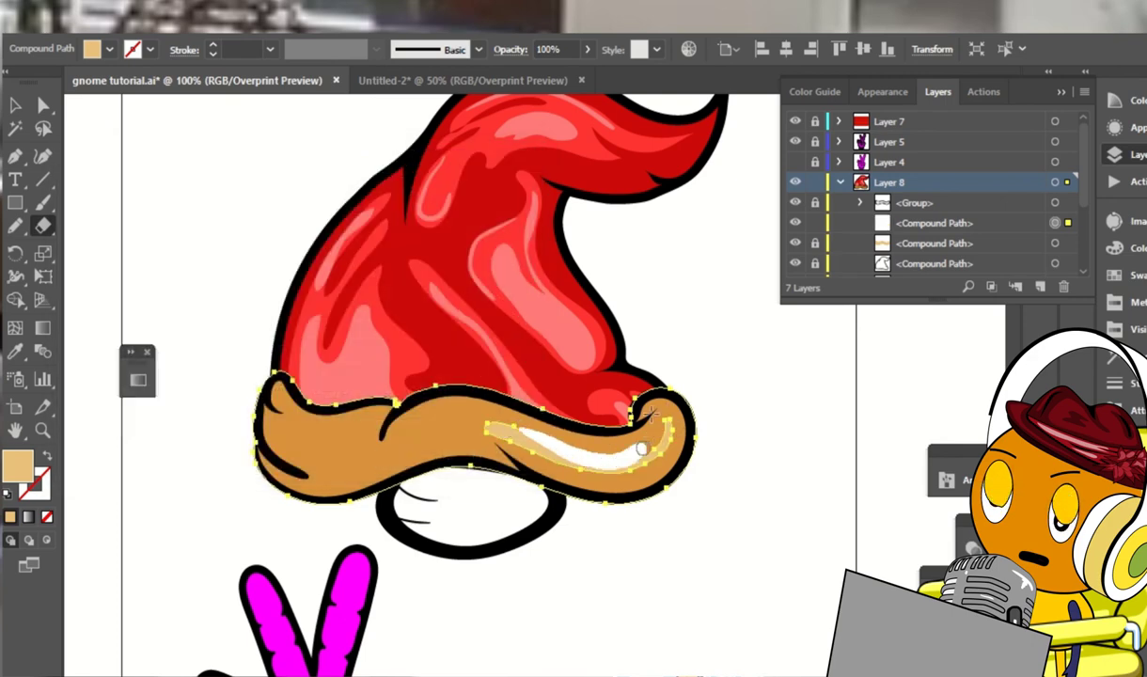
Reshape the left end of the brim highlight, undoing an accidental edit
left_click_drag(490, 411, 376, 437)
mouse_move(348, 388)
left_mouse_down()
mouse_move(371, 440)
mouse_move(277, 397)
mouse_move(301, 416)
left_mouse_up()
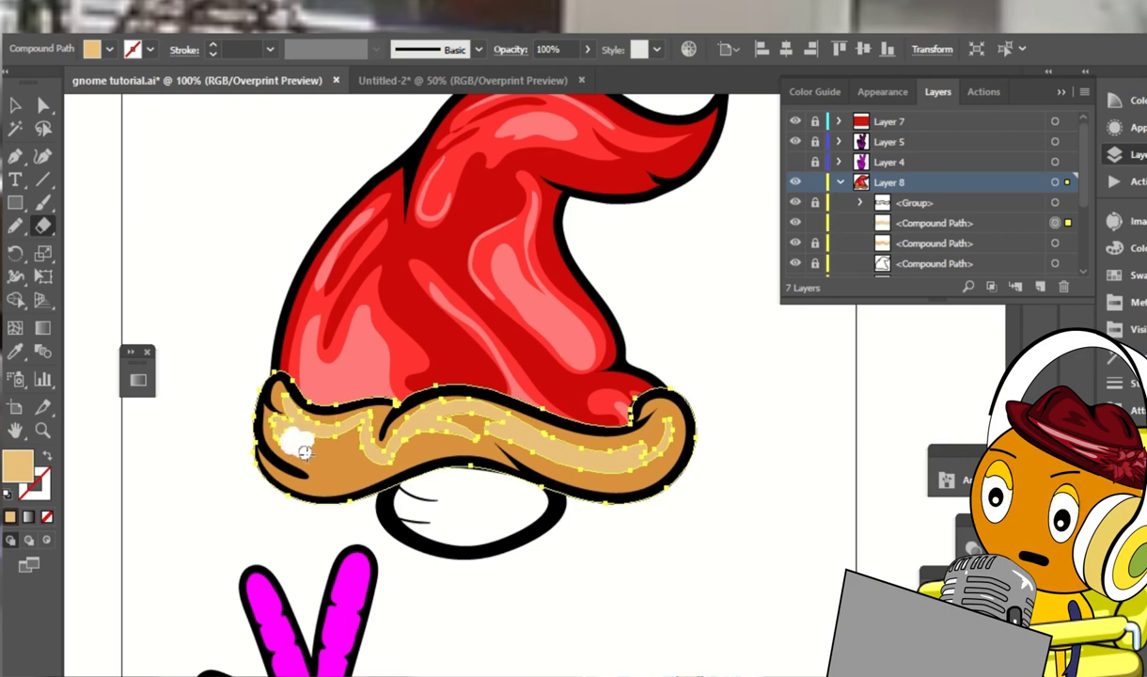
mouse_move(282, 423)
left_mouse_down()
mouse_move(307, 463)
mouse_move(284, 482)
mouse_move(273, 473)
mouse_move(322, 472)
left_mouse_up()
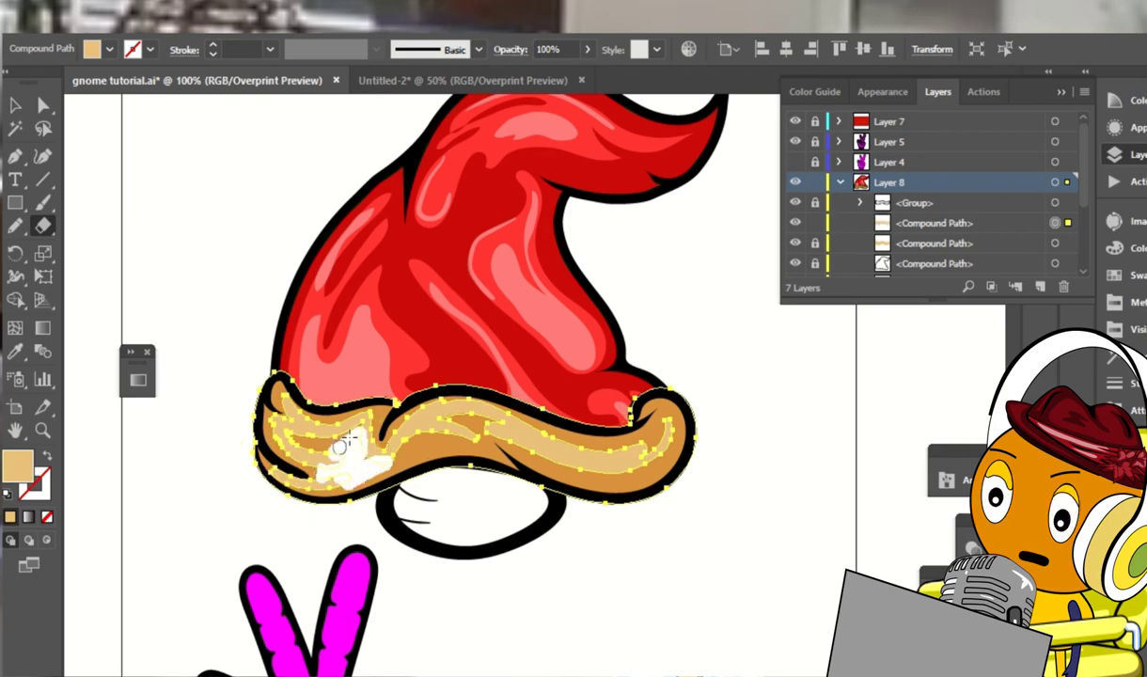
left_click_drag(358, 470, 282, 418)
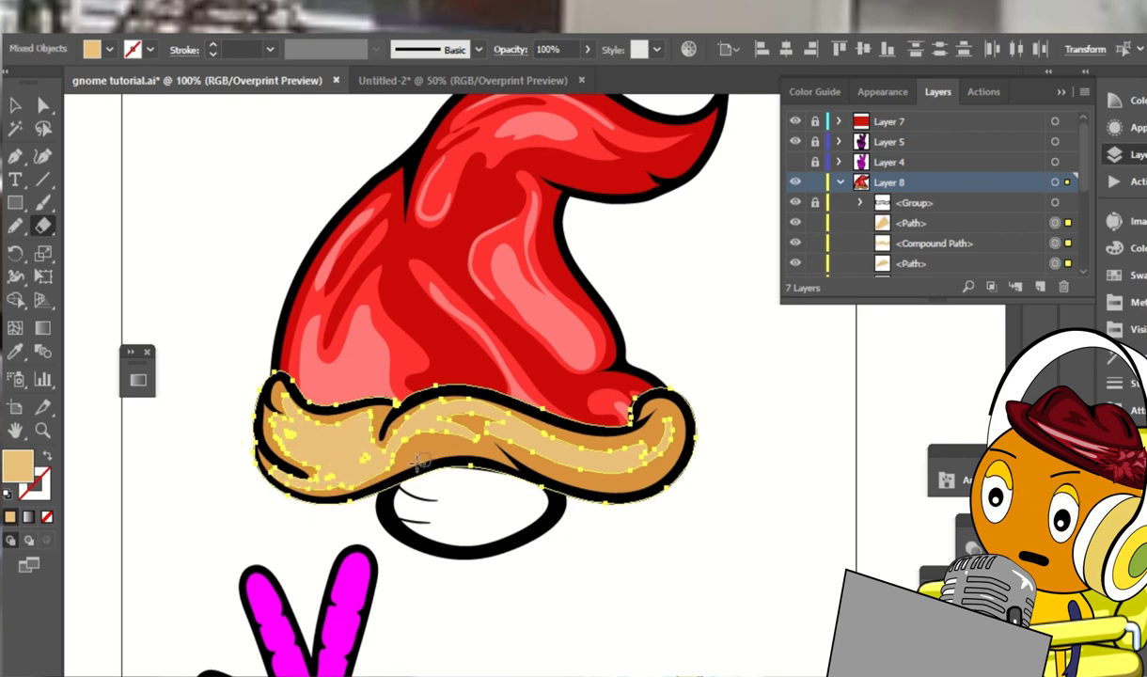
key("a")
key("ctrl+shift+a")
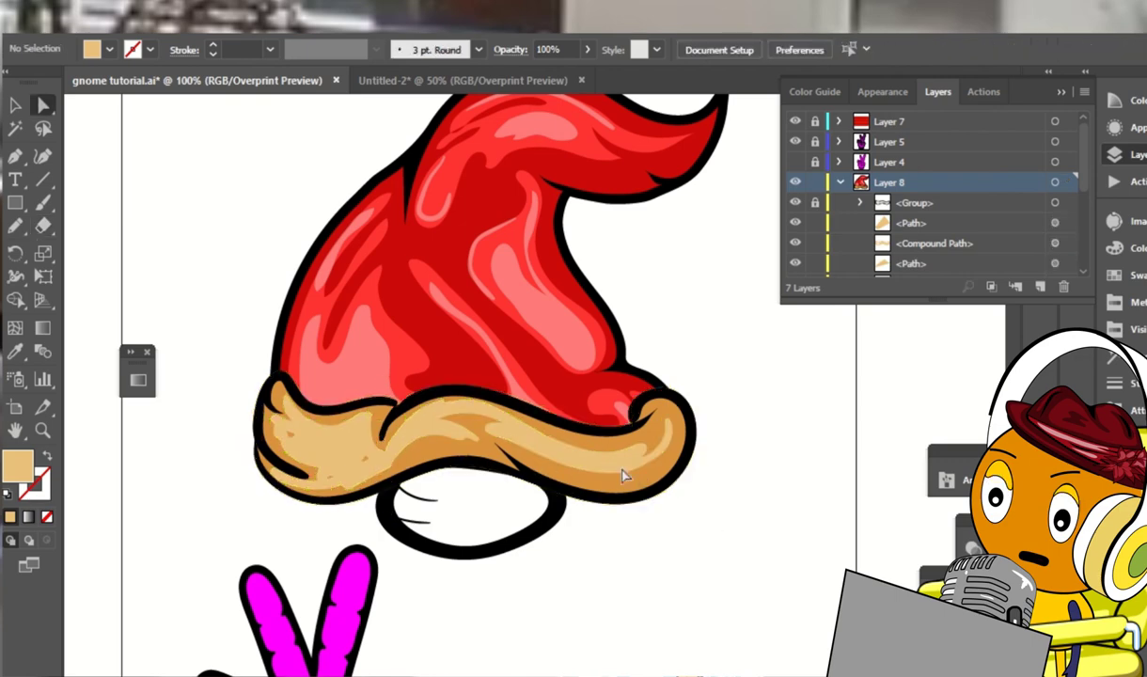
left_click(367, 434)
key("ctrl+shift+a")
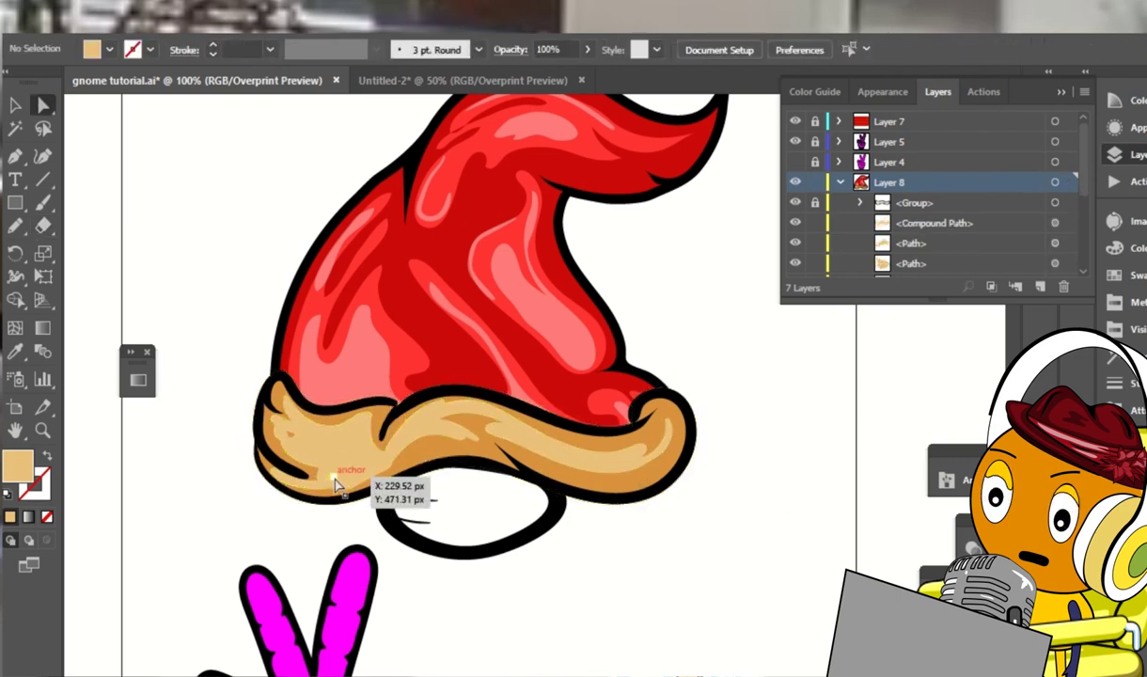
key("ctrl+z")
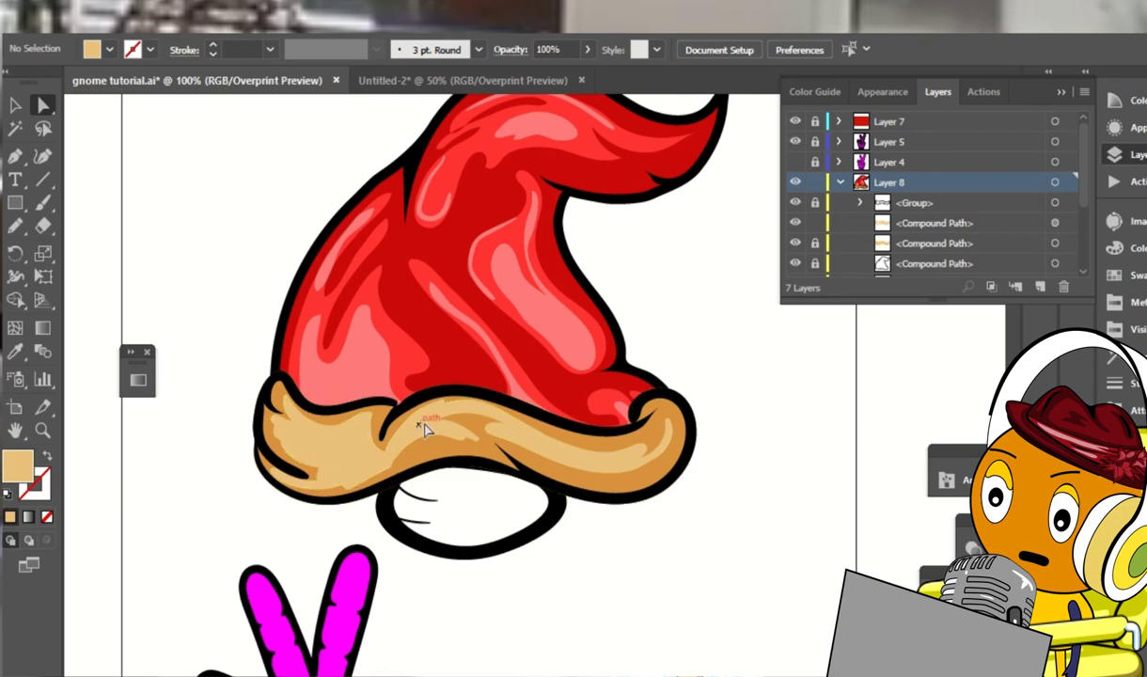
Redraw the brim's light tan shading with the Pencil into fur streaks across its middle
left_click(423, 429)
key("n")
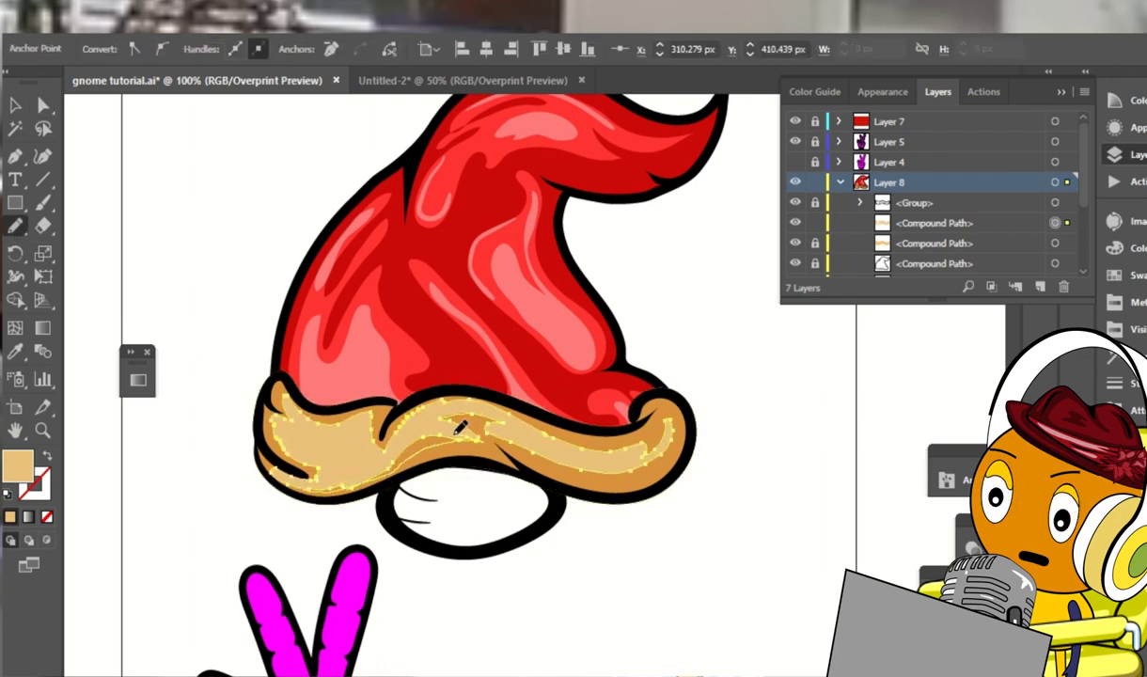
left_click_drag(460, 411, 481, 432)
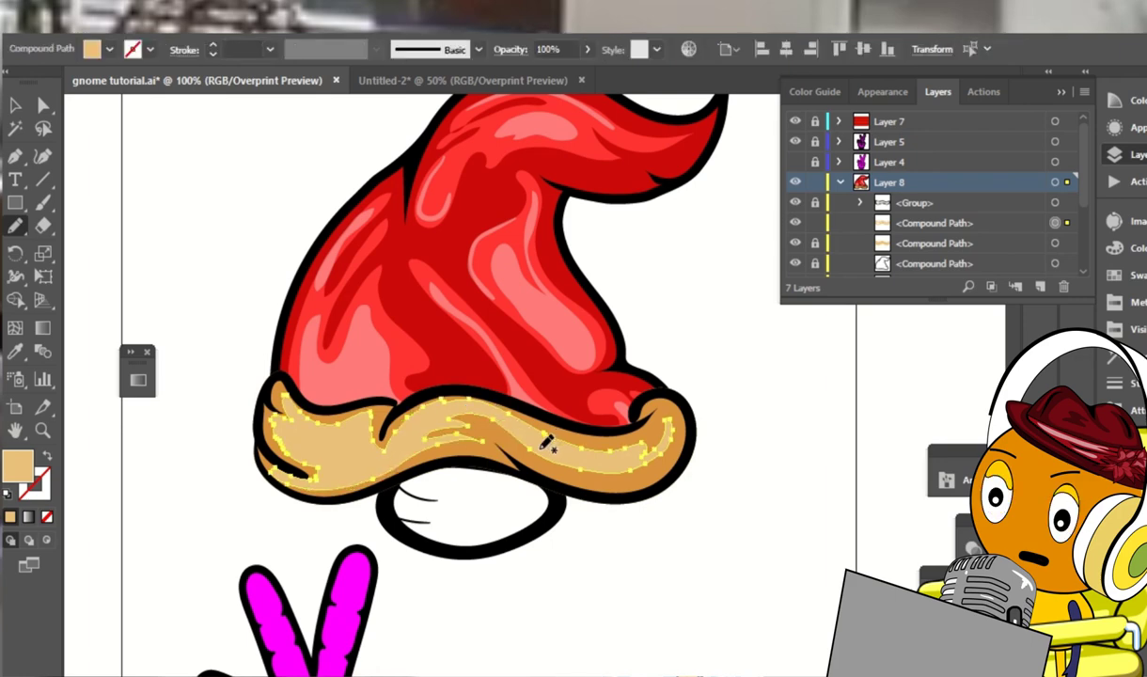
key("ctrl+equal")
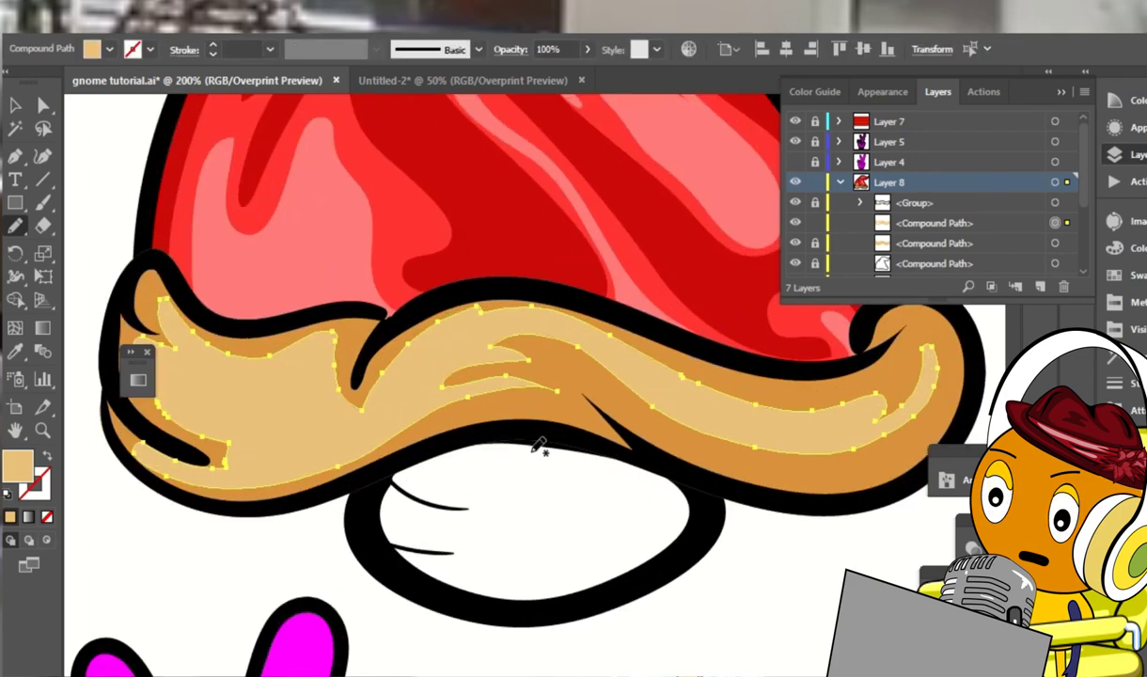
mouse_move(430, 359)
left_mouse_down()
mouse_move(492, 339)
mouse_move(527, 353)
mouse_move(575, 406)
left_mouse_up()
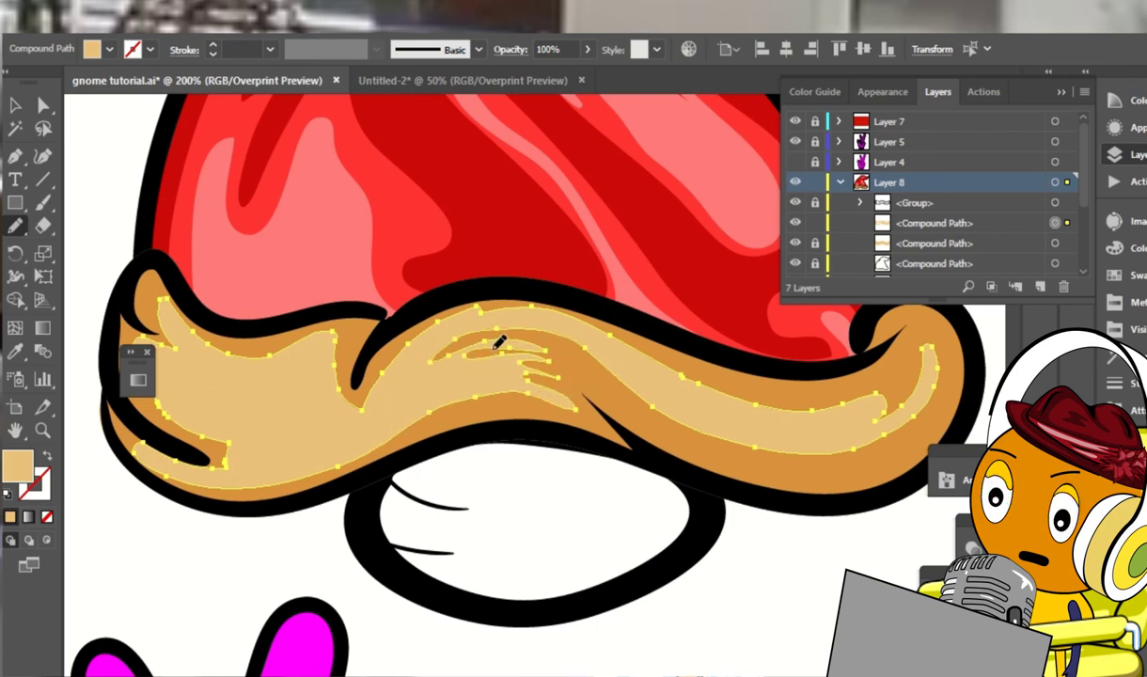
left_click_drag(499, 343, 568, 386)
left_click_drag(454, 315, 537, 316)
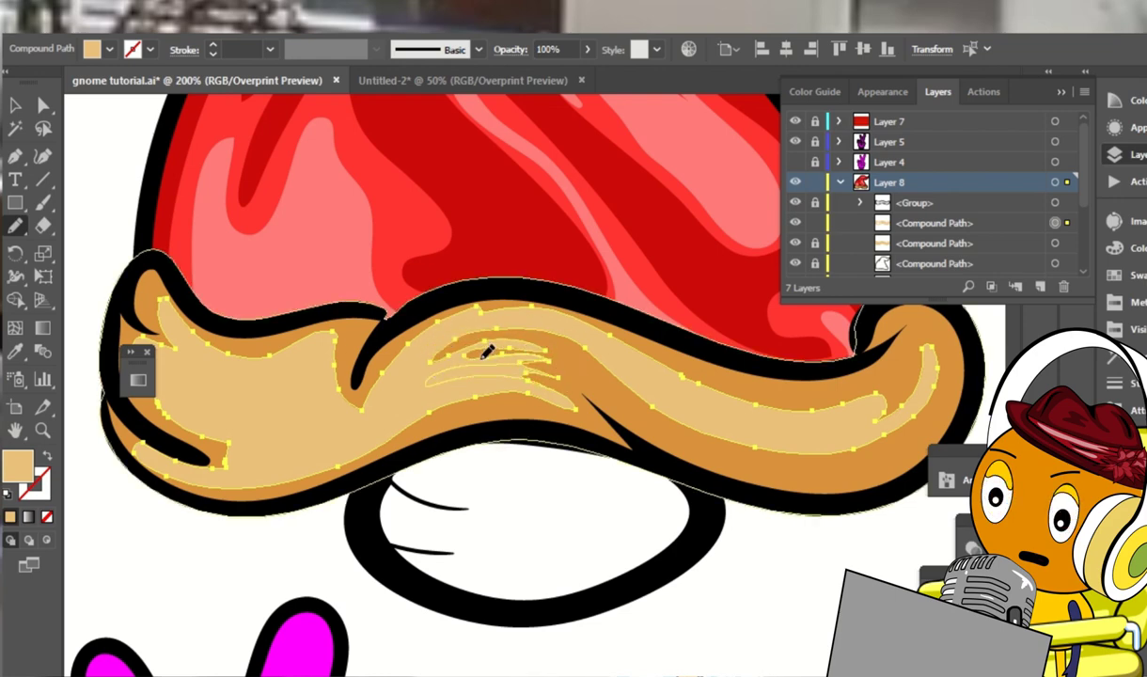
left_click_drag(486, 351, 545, 314)
scroll(461, 395, "left", 5)
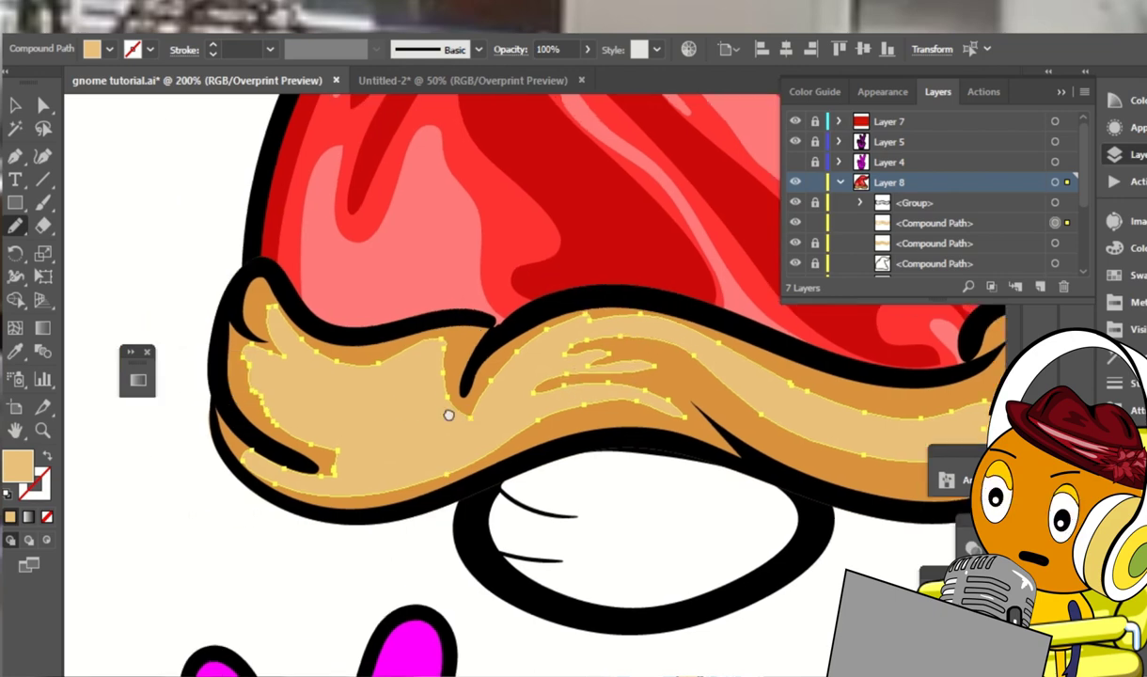
scroll(448, 410, "left", 1)
left_click_drag(407, 472, 412, 470)
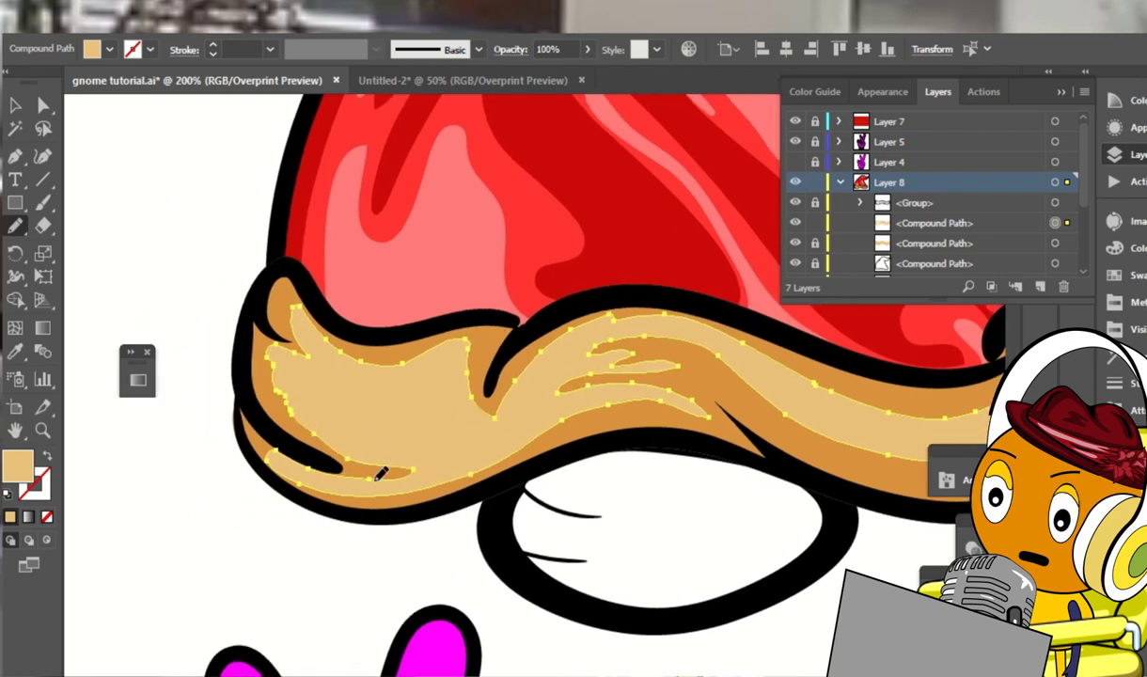
left_click_drag(292, 467, 376, 422)
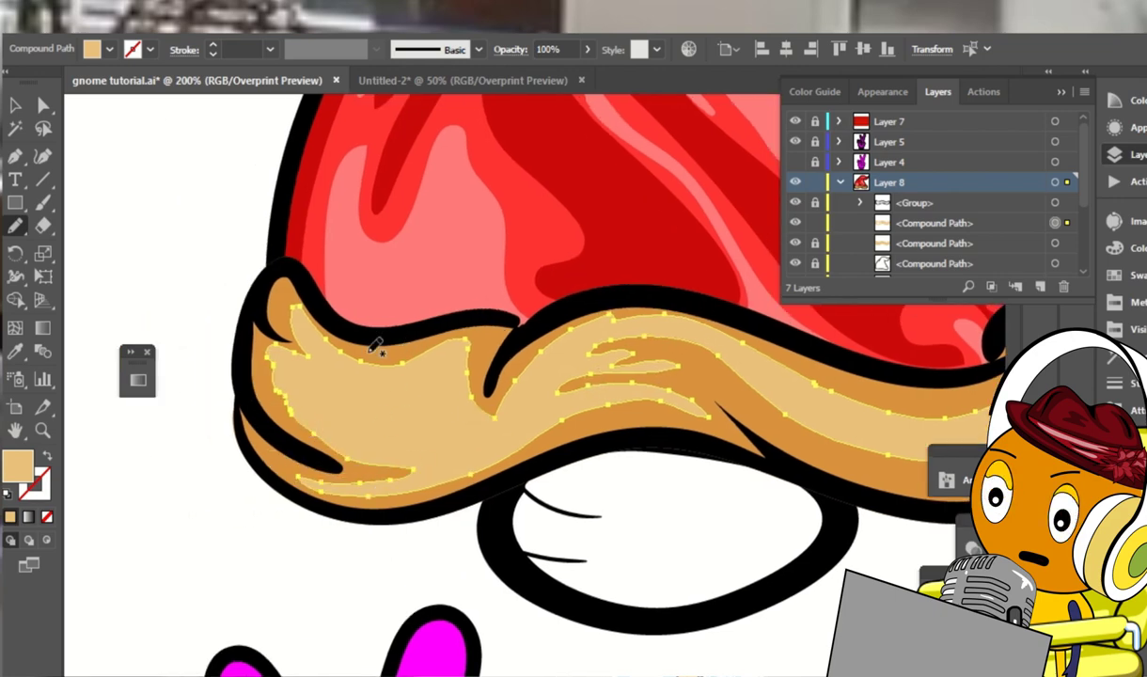
Extend the fur shading along the brim's upper edge and right tip
scroll(379, 340, "up", 1)
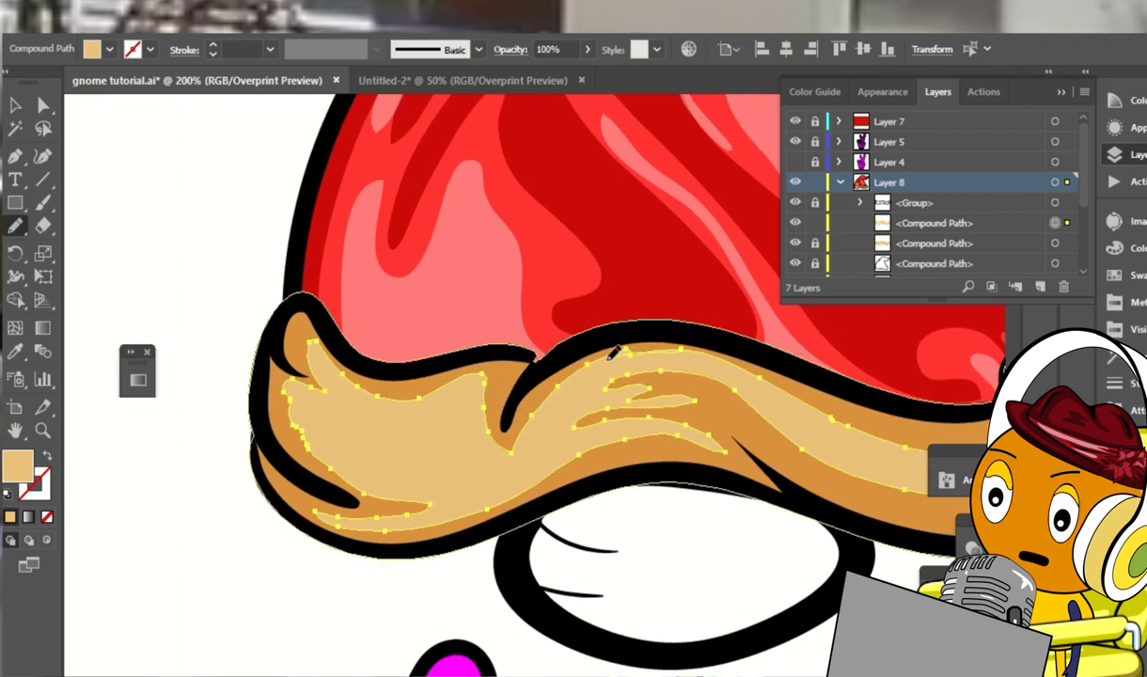
left_click_drag(496, 451, 501, 434)
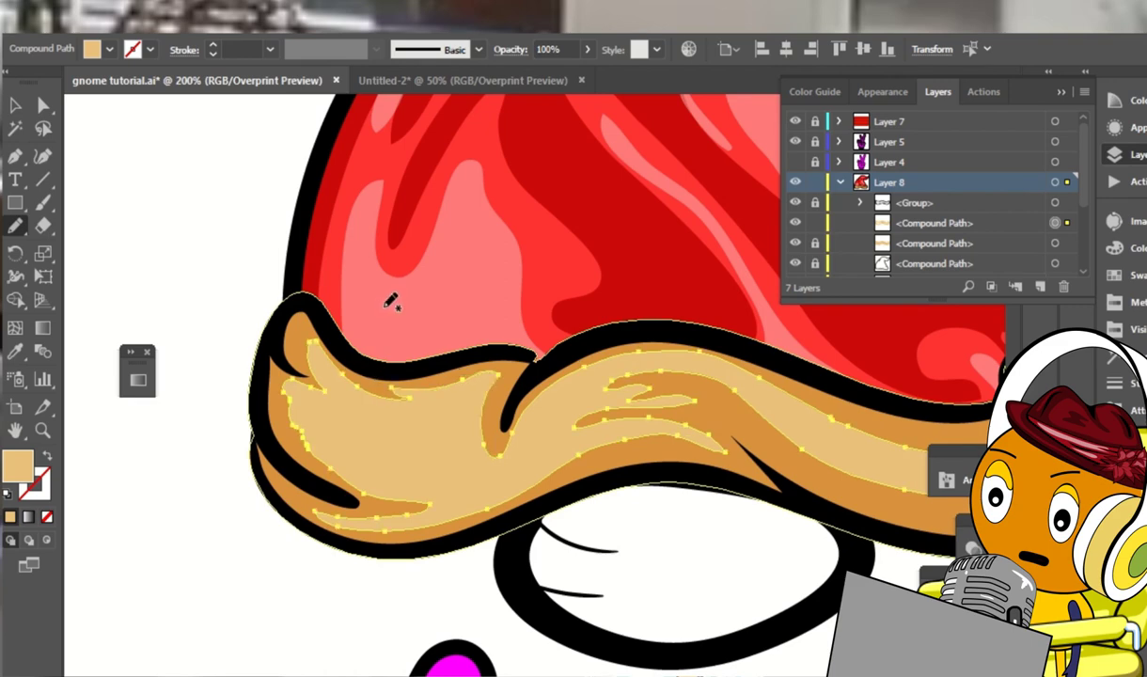
left_click_drag(374, 347, 434, 372)
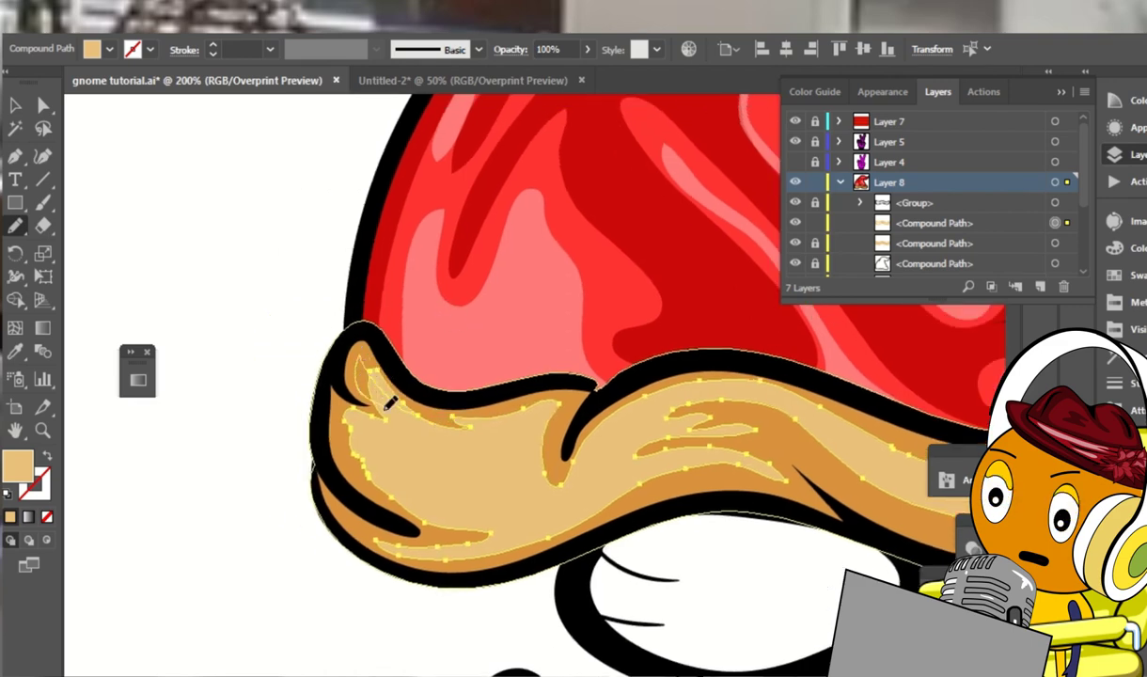
left_click_drag(405, 477, 375, 444)
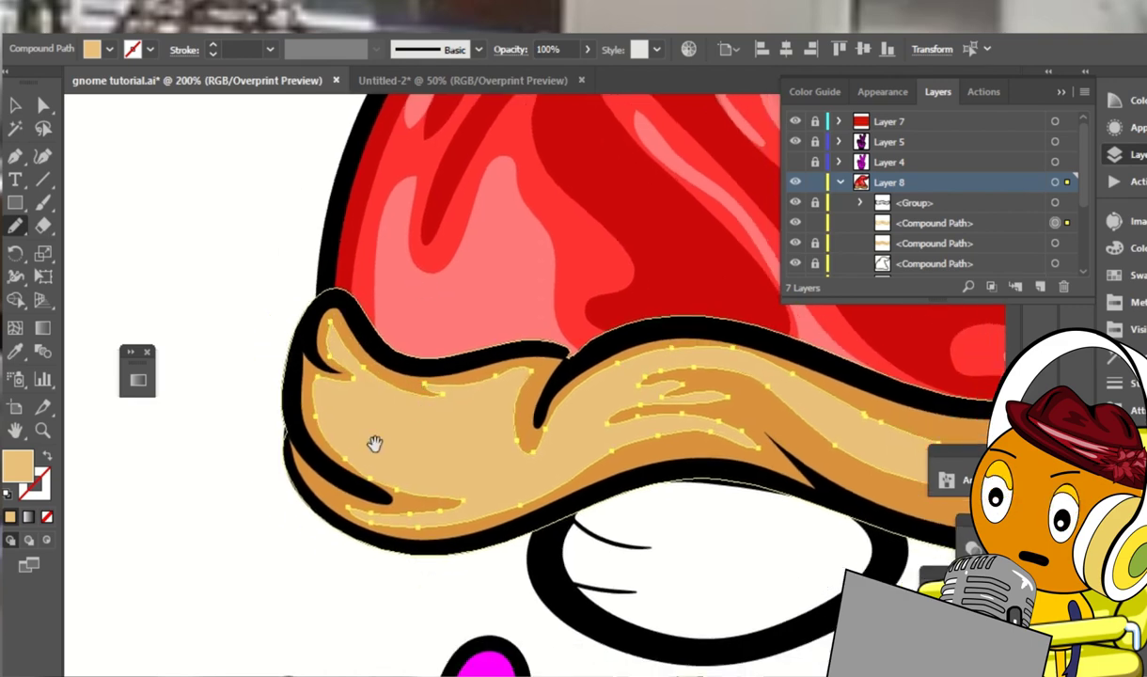
mouse_move(944, 315)
left_mouse_down()
mouse_move(615, 327)
mouse_move(568, 279)
left_mouse_up()
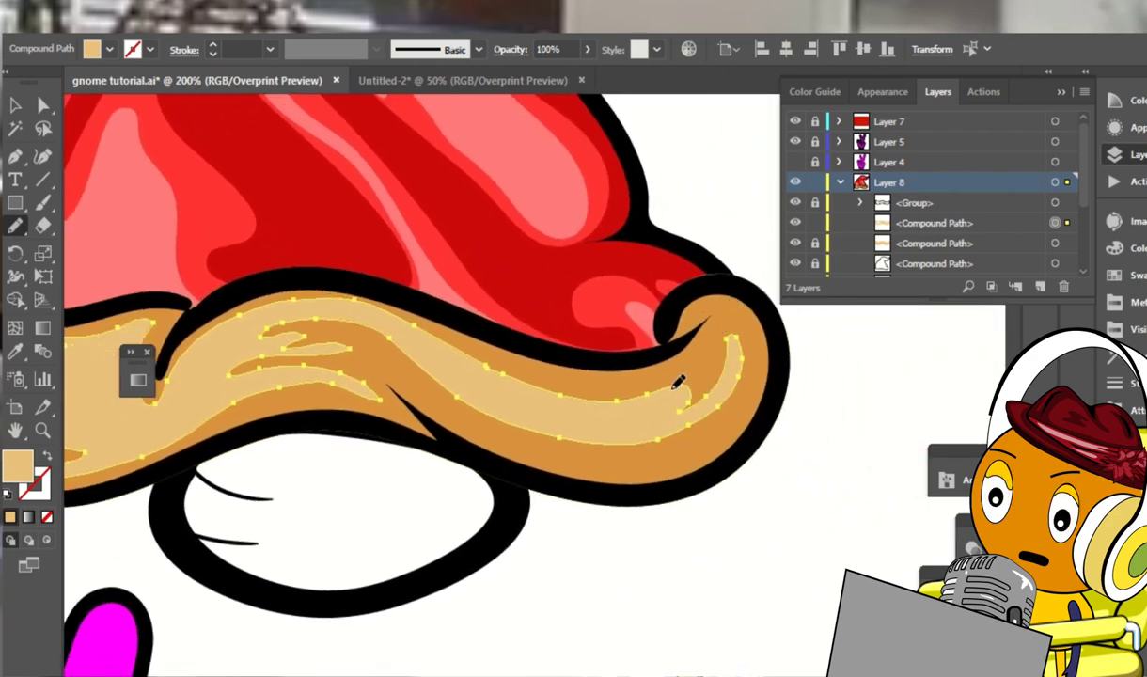
left_click_drag(647, 421, 673, 429)
key("a")
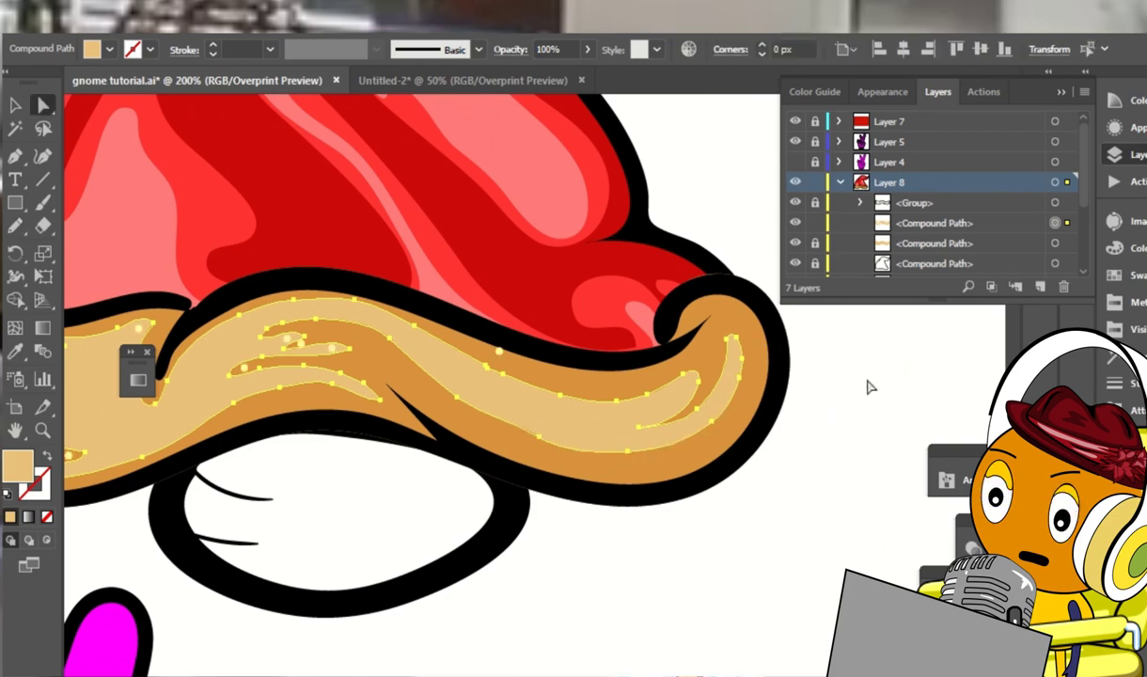
left_click(903, 371)
key("ctrl+minus")
key("ctrl+minus")
Smooth the brim shading's lower edge and right-end inner curve with the Pencil
key("ctrl+plus")
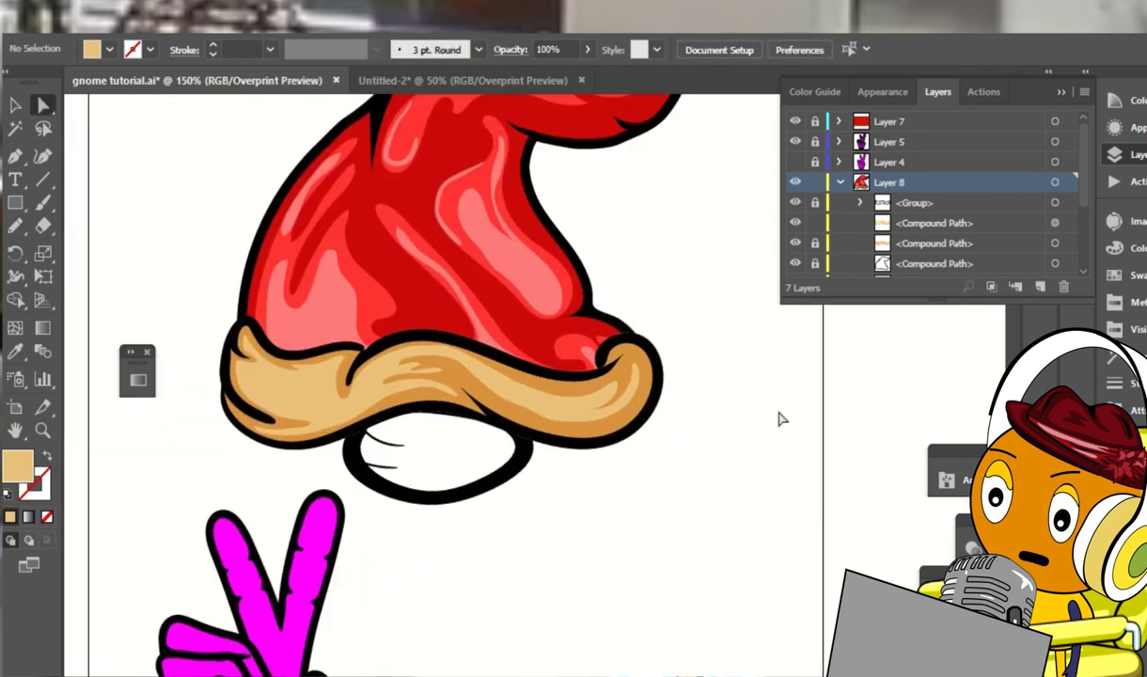
key("ctrl+plus")
left_click(550, 428)
key("n")
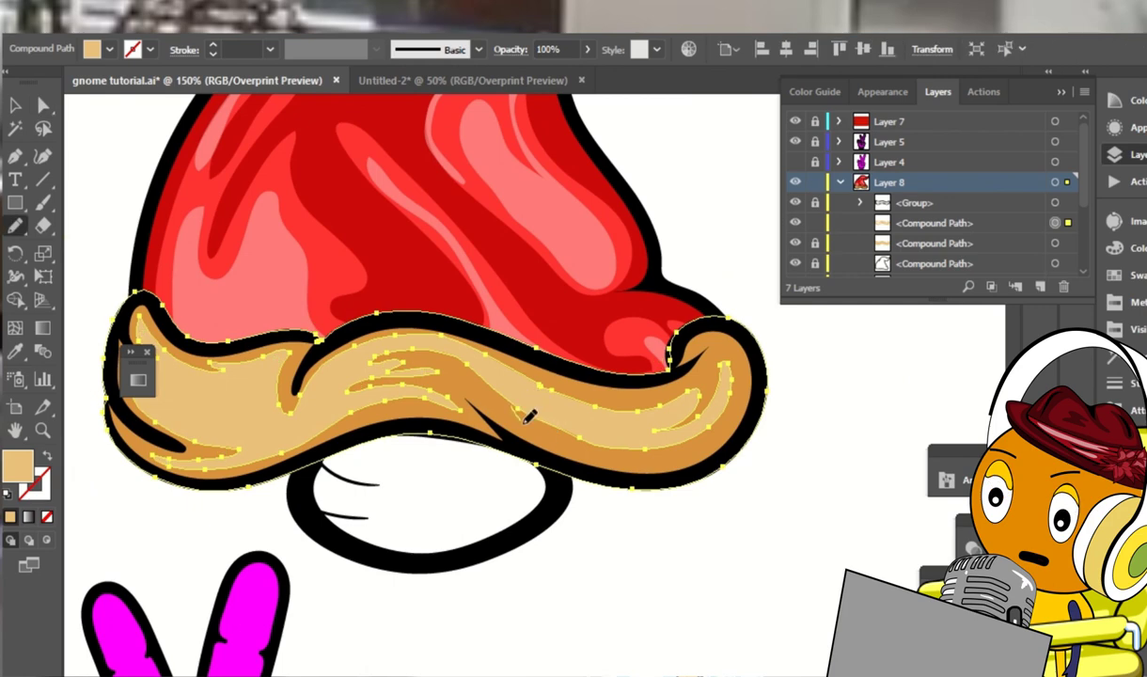
left_click_drag(655, 448, 500, 396)
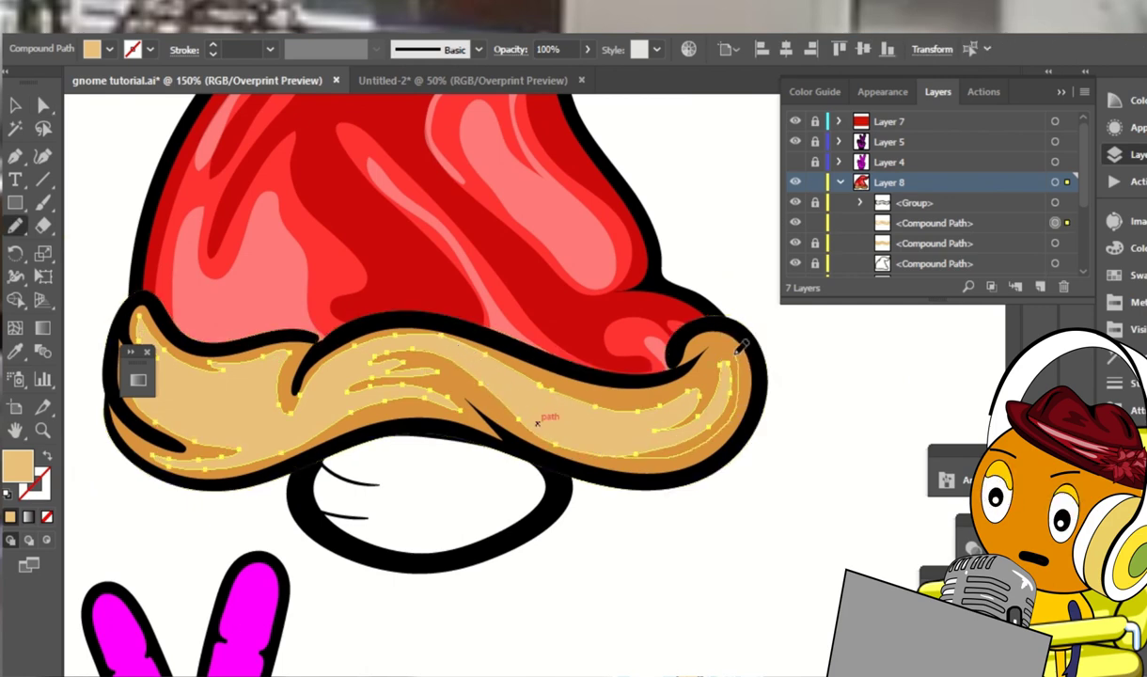
mouse_move(717, 398)
left_mouse_down()
mouse_move(694, 409)
mouse_move(686, 379)
left_mouse_up()
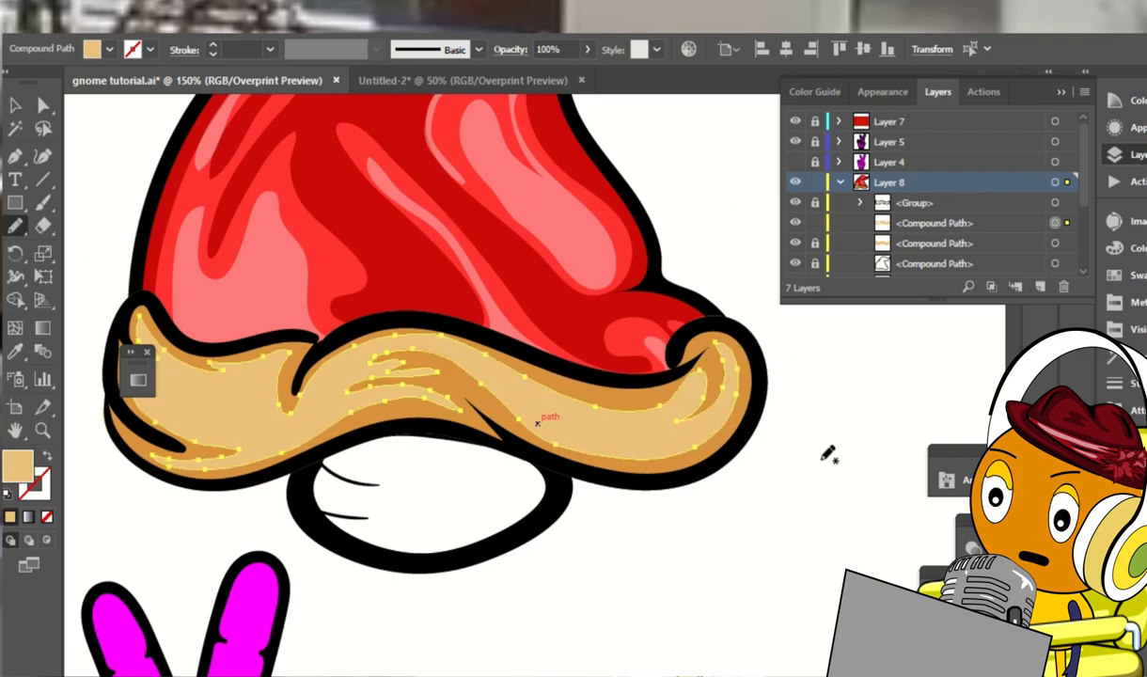
key("a")
left_click(867, 458)
Redraw the brim shading's lower-right edge and zoom out to check it
left_click(532, 418)
key("n")
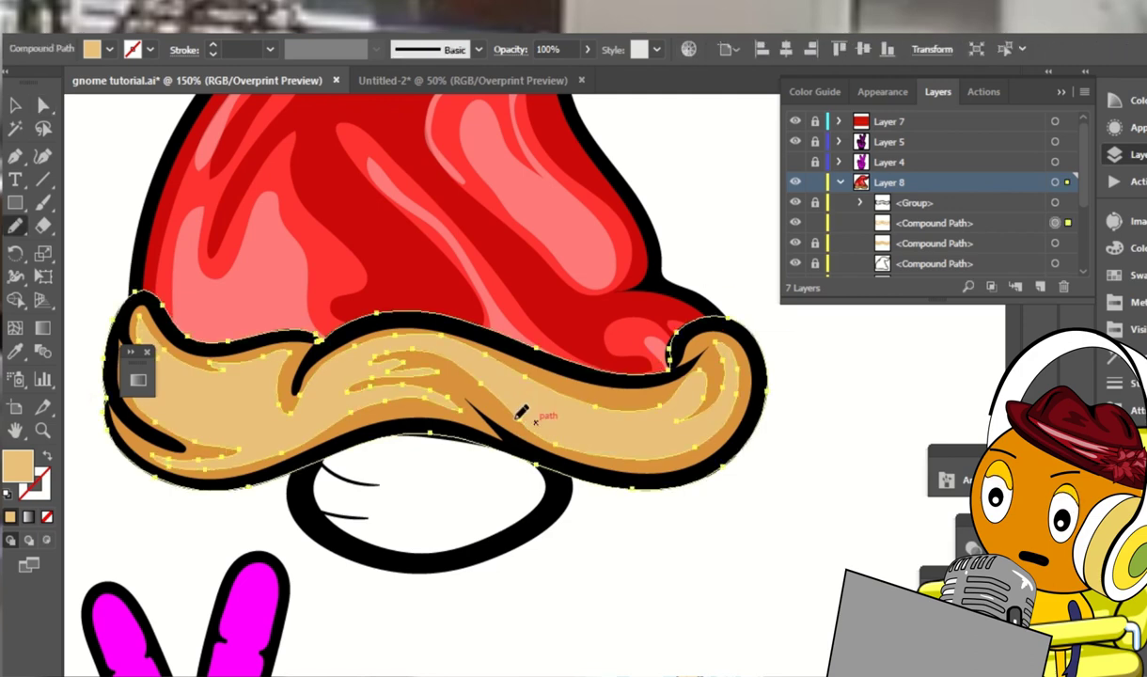
left_click_drag(542, 423, 757, 445)
key("a")
left_click(837, 456)
key("ctrl+minus")
key("ctrl+minus")
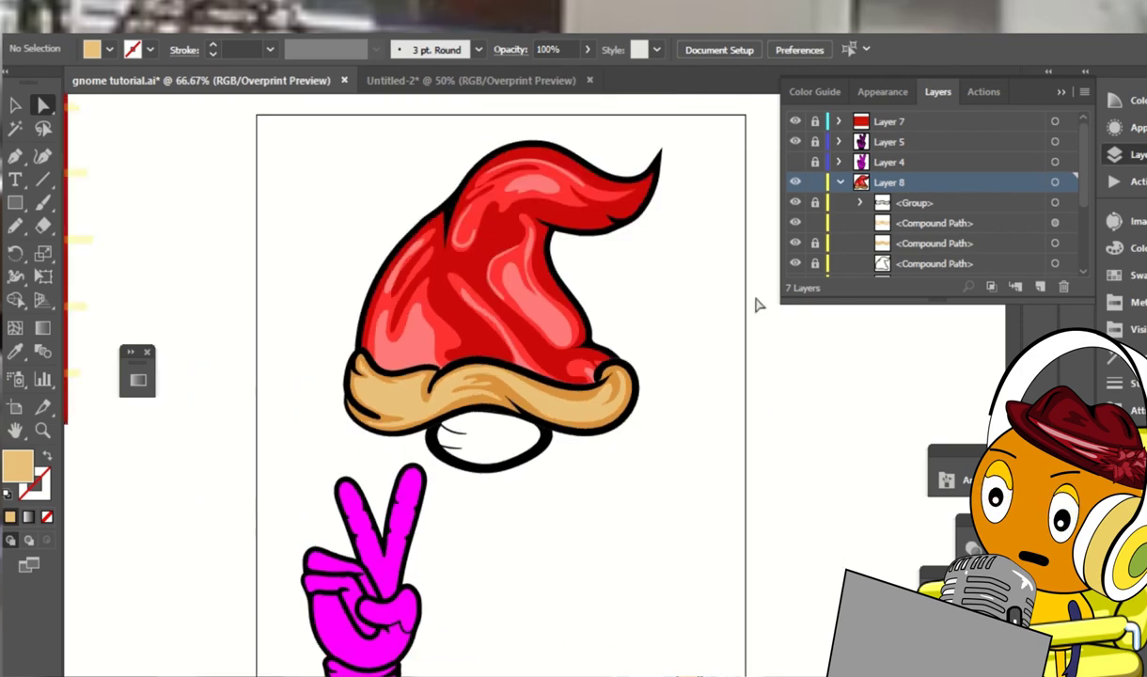
Set up the Paintbrush with a white VisiBone stroke and Normal blend mode
key("ctrl+plus")
key("ctrl+plus")
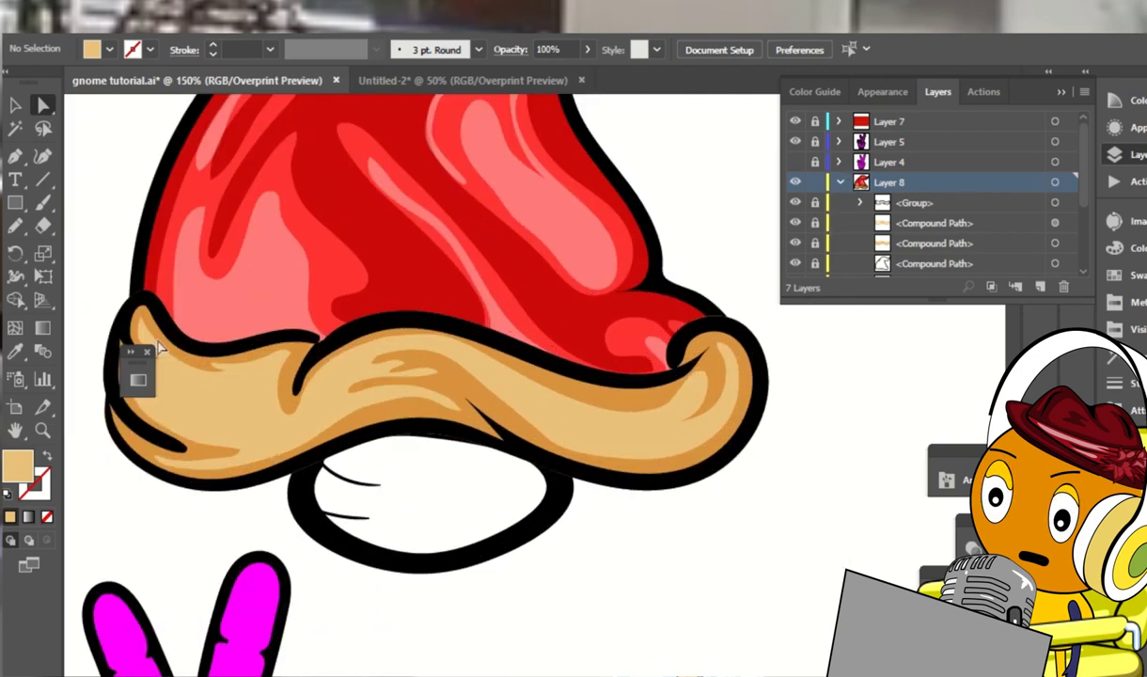
left_click(42, 202)
left_click(1119, 328)
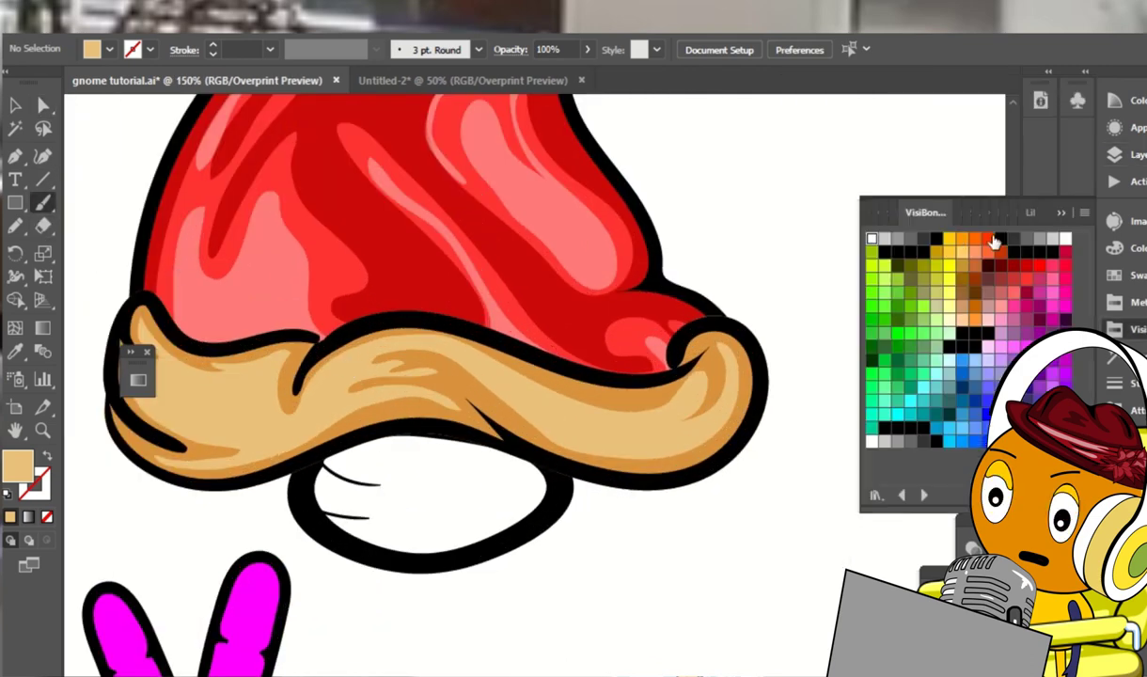
left_click(872, 240)
left_click_drag(517, 393, 592, 440)
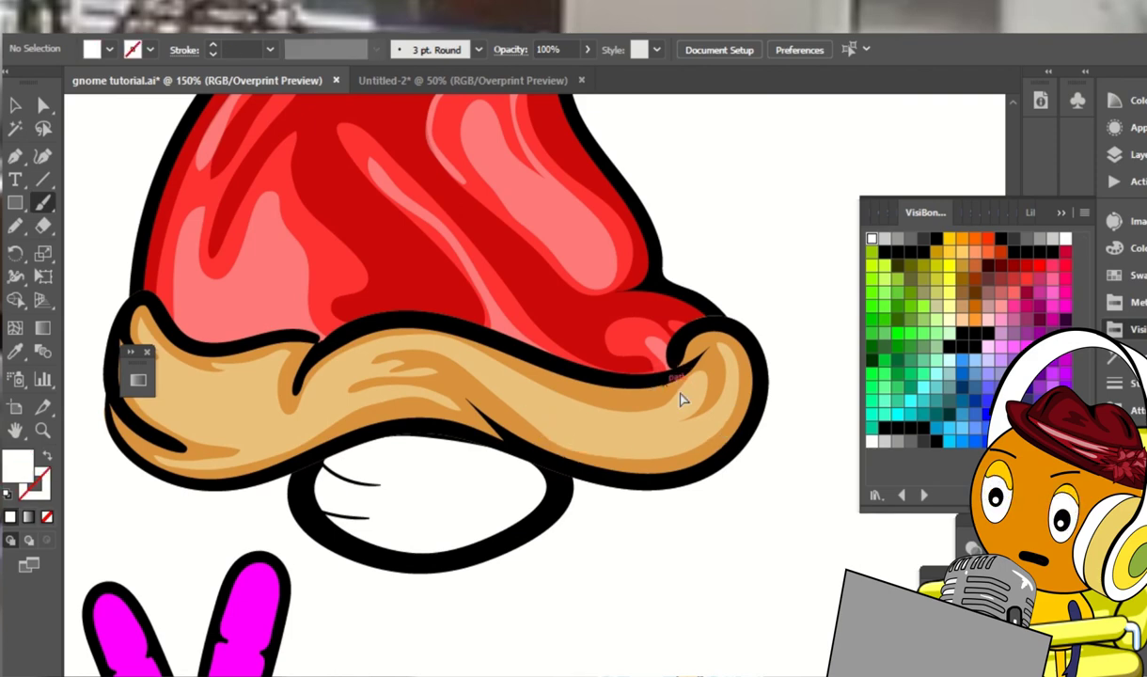
left_click(508, 50)
left_click(362, 82)
left_click(352, 107)
left_click(628, 460)
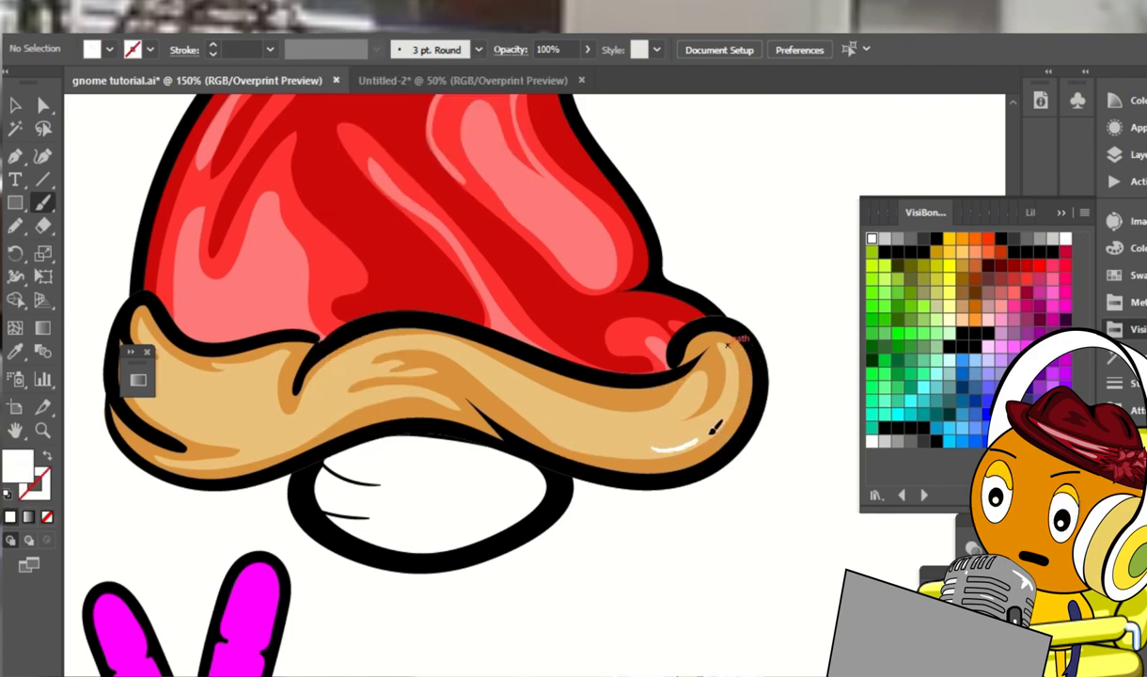
key("shift+x")
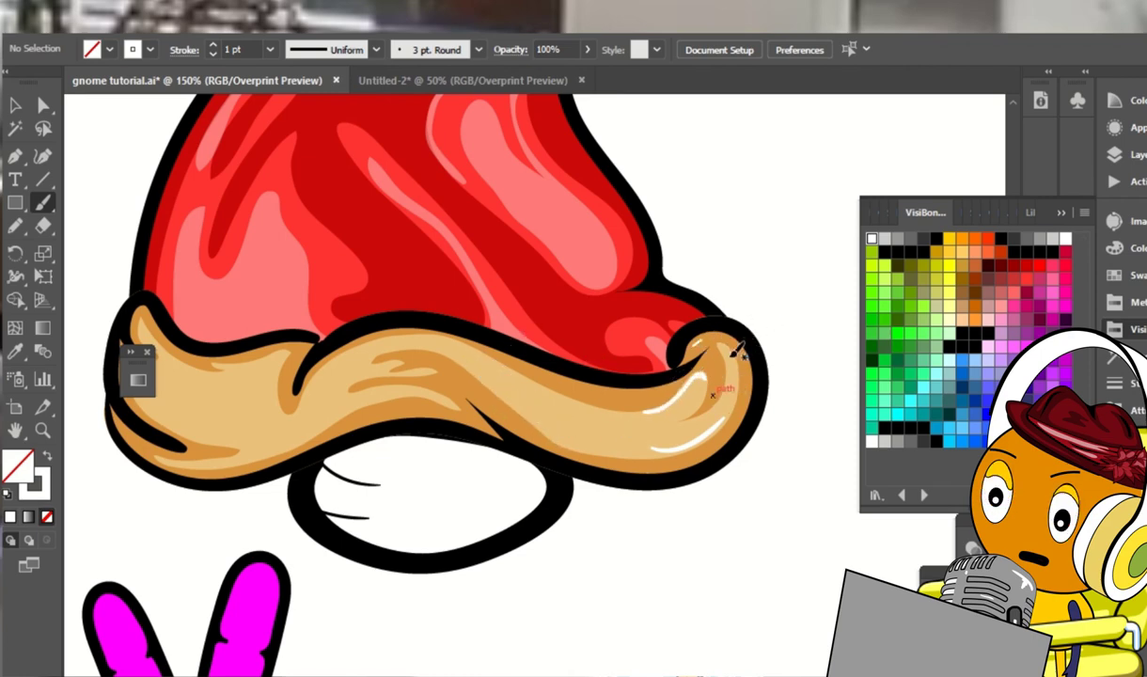
Paint white highlight strokes across the brim's left side, undoing misplaced ones
scroll(558, 359, "left", 2)
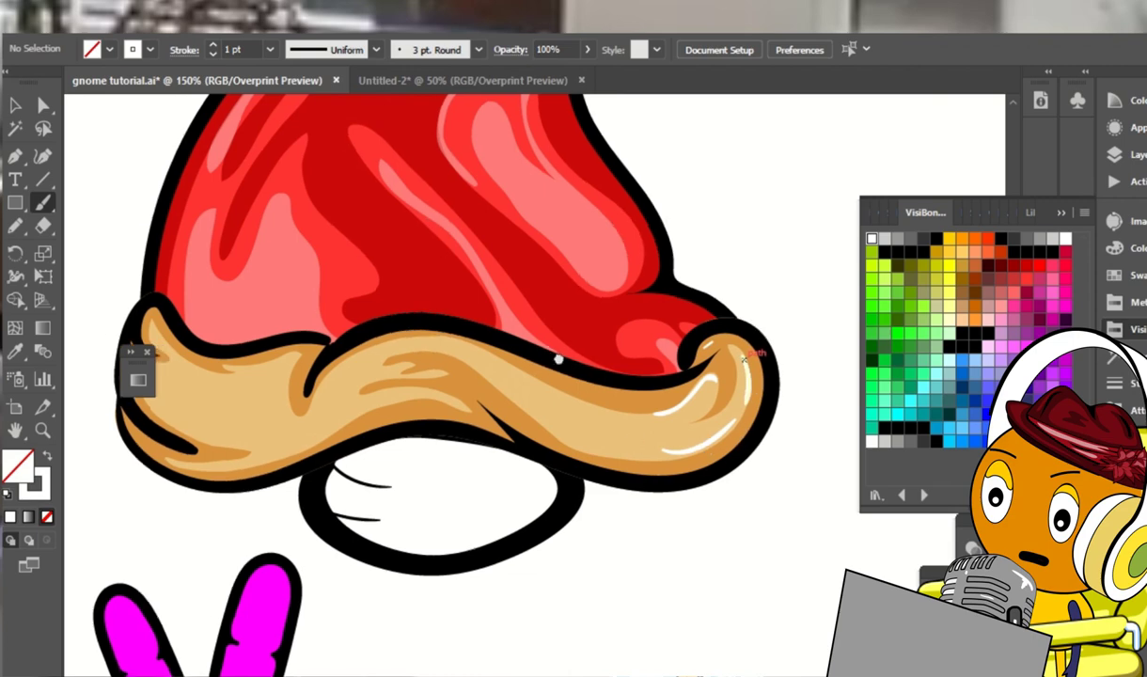
left_click_drag(529, 381, 603, 443)
key("ctrl+z")
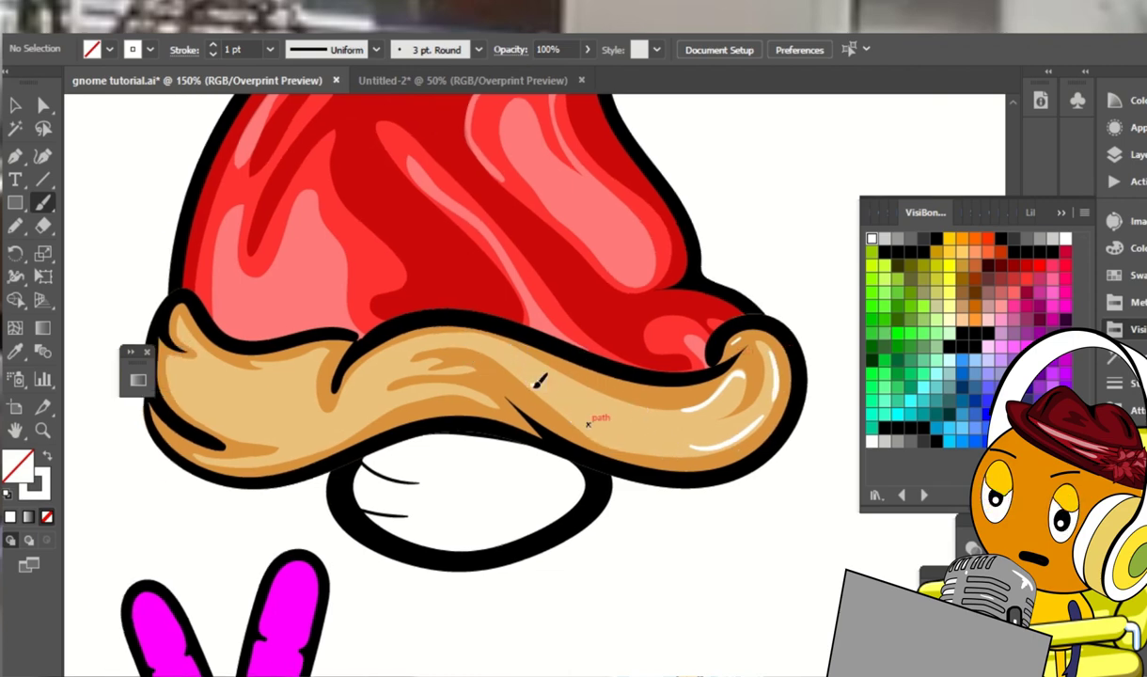
left_click_drag(532, 383, 640, 450)
mouse_move(541, 392)
left_mouse_down()
mouse_move(514, 368)
mouse_move(627, 415)
left_mouse_up()
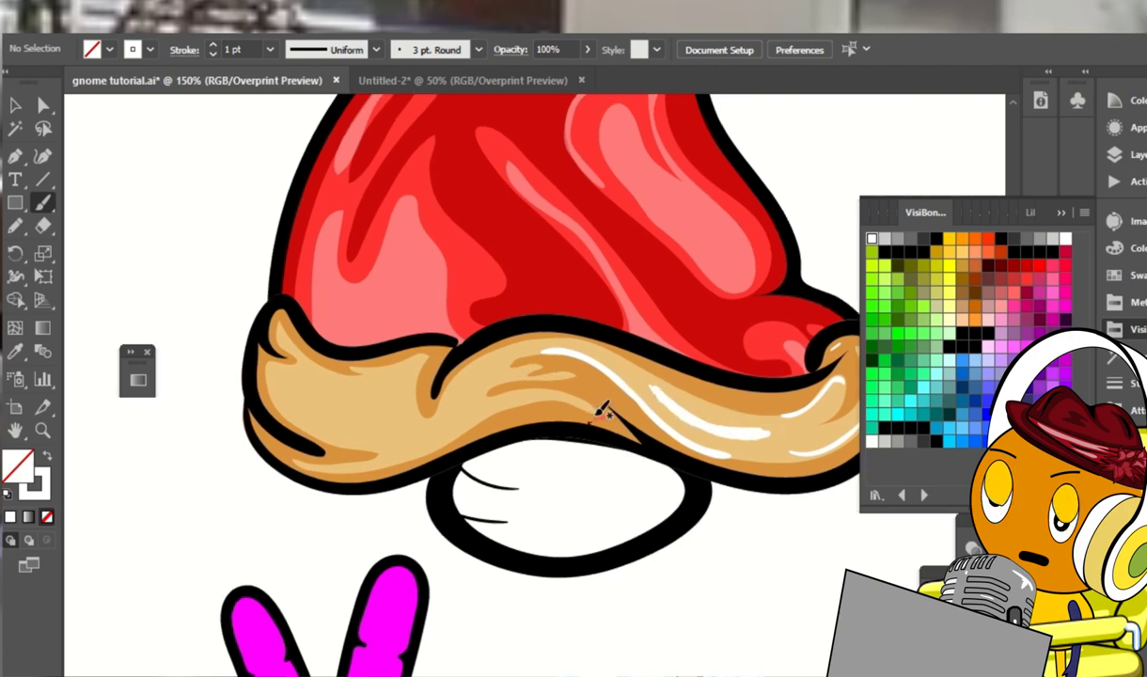
mouse_move(603, 411)
left_mouse_down()
mouse_move(541, 402)
mouse_move(379, 464)
left_mouse_up()
key("ctrl+z")
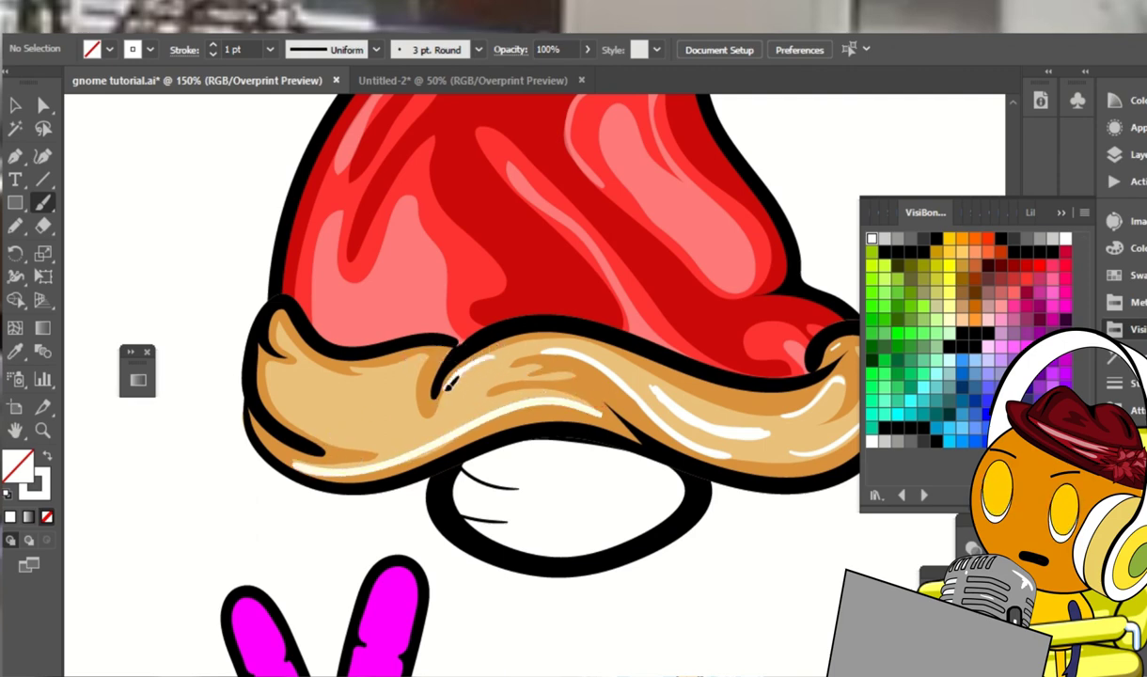
scroll(522, 379, "left", 2)
scroll(522, 379, "up", 1)
left_click_drag(473, 398, 499, 411)
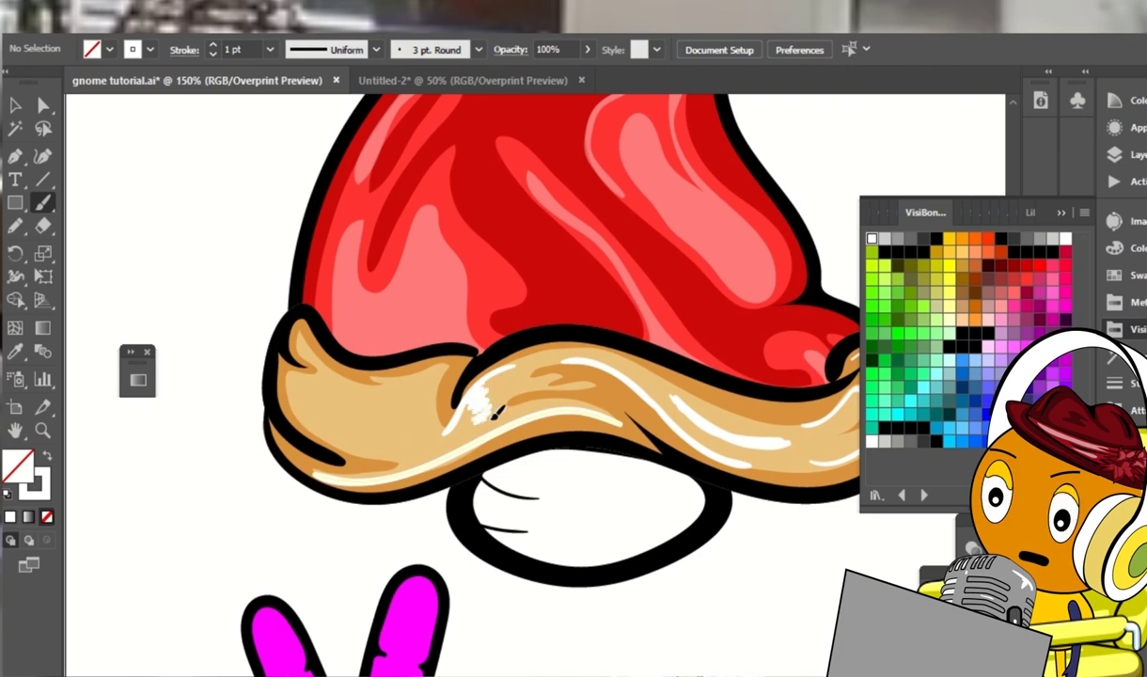
left_click_drag(414, 410, 317, 385)
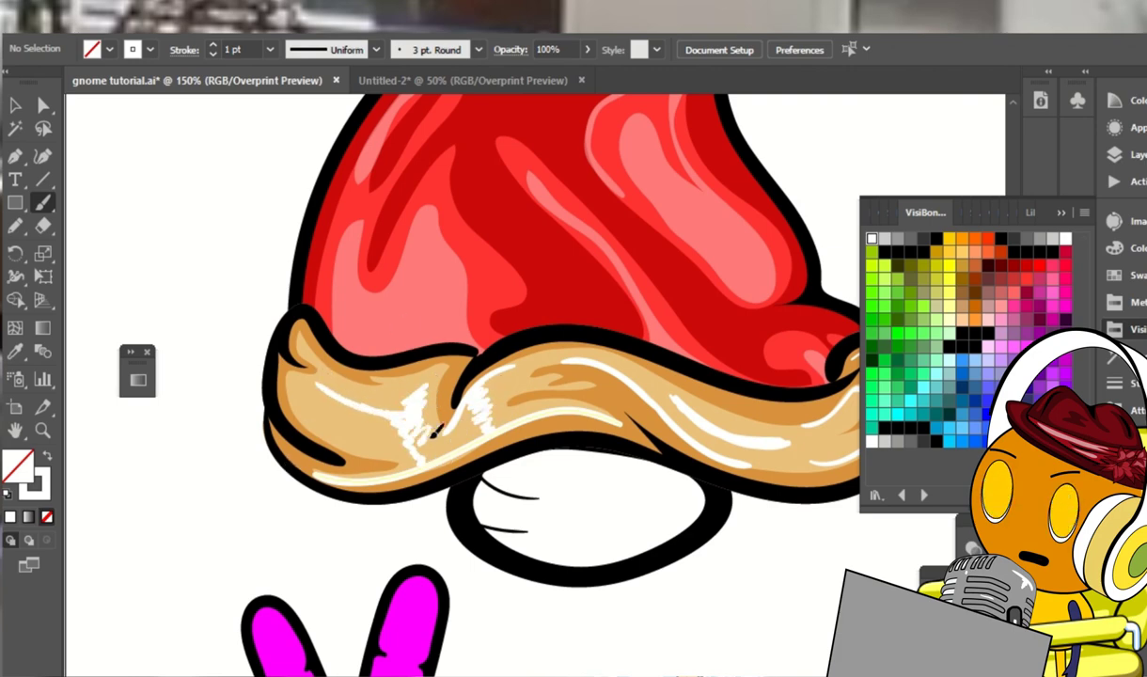
Expand the white highlight strokes into shapes and redraw the left highlight's edges with the Pencil
left_click(799, 439, "ctrl")
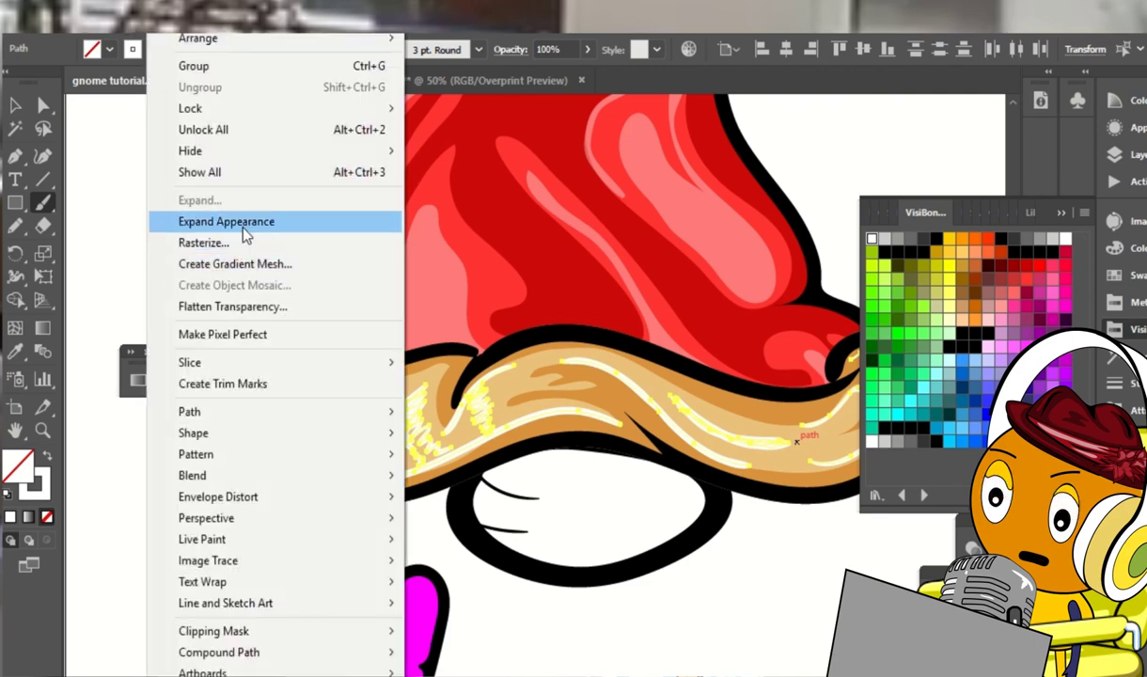
left_click(235, 223)
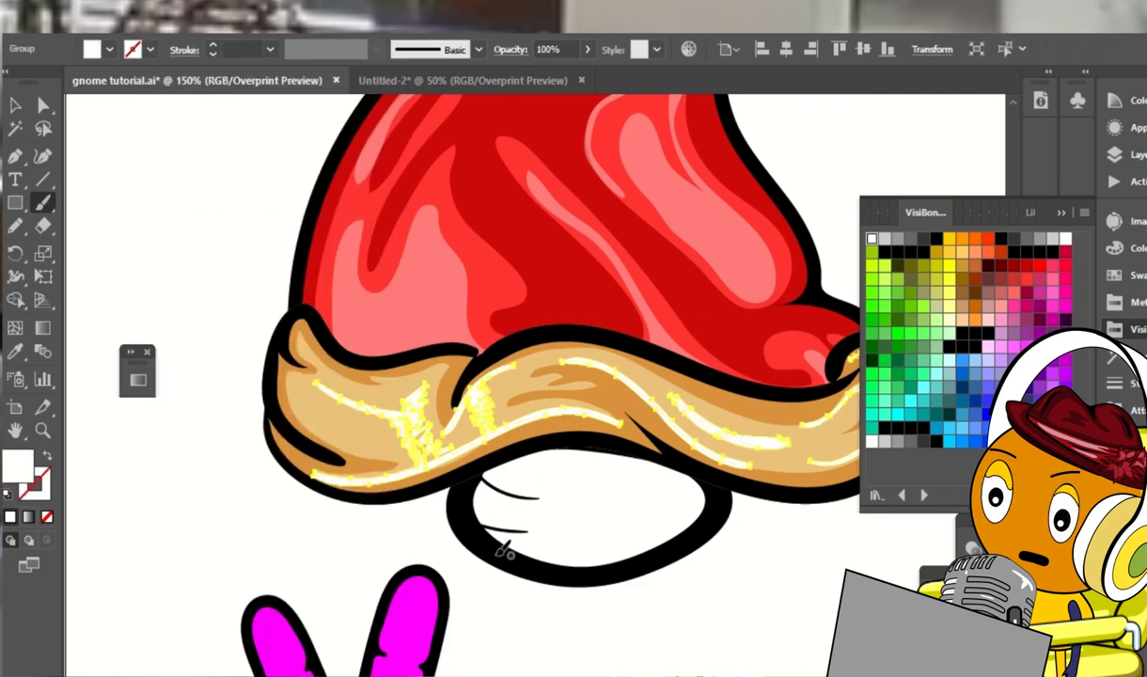
key("a")
left_click_drag(439, 433, 435, 464)
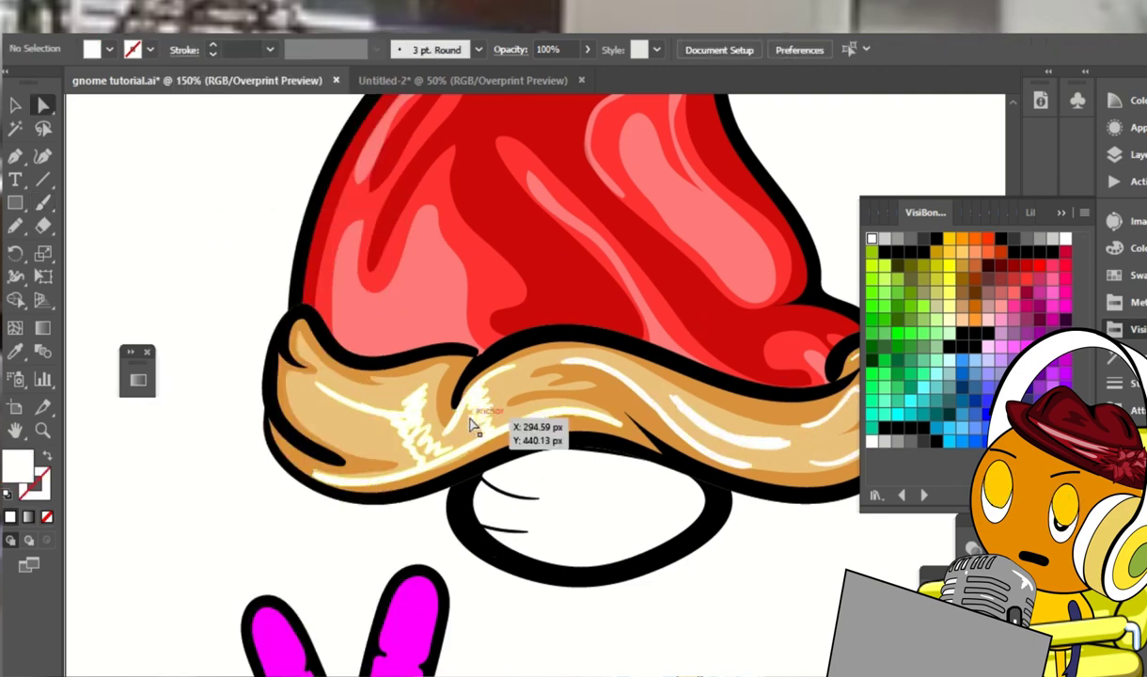
key("n")
key("ctrl+8")
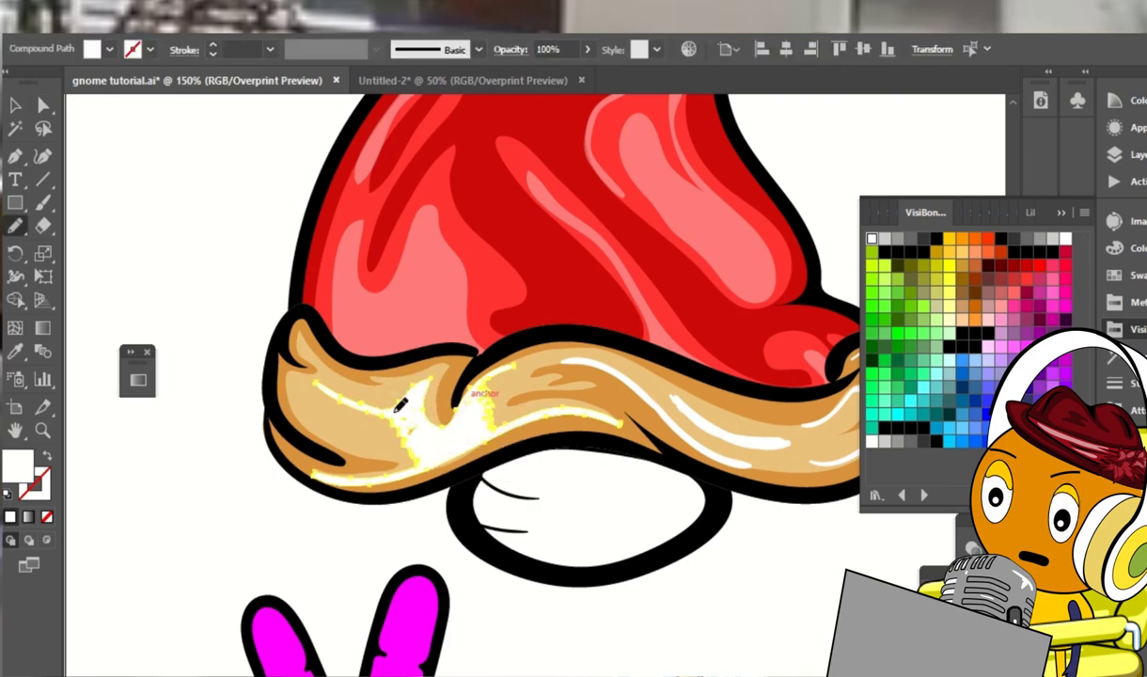
left_click_drag(323, 380, 360, 429)
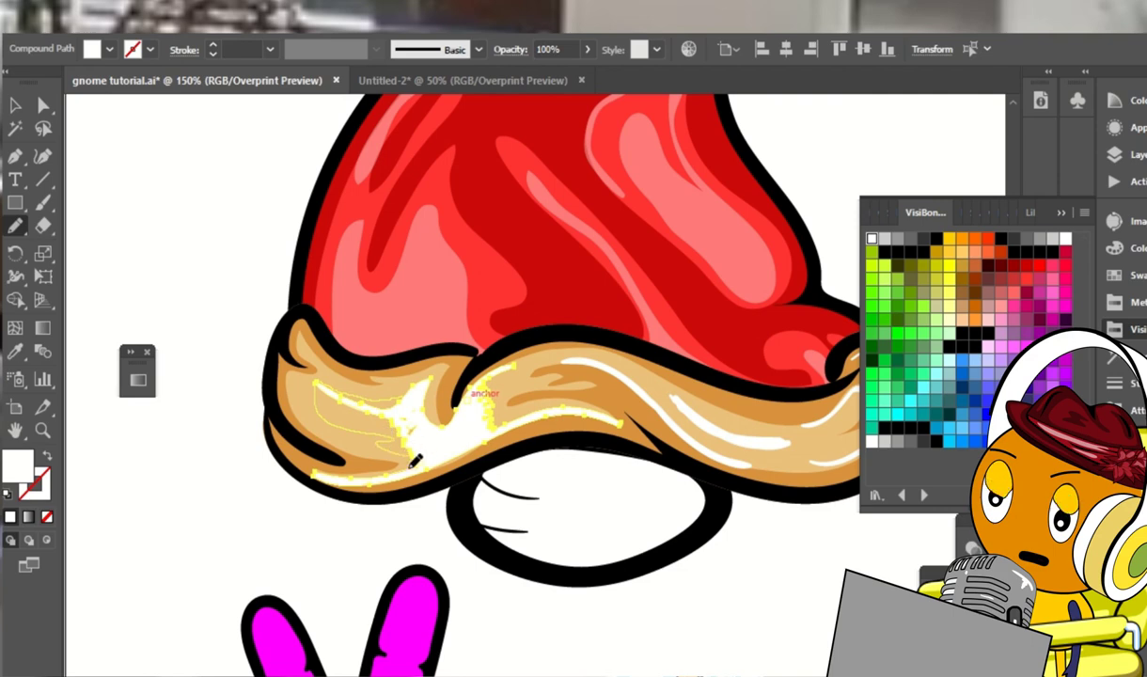
left_click_drag(412, 462, 418, 459)
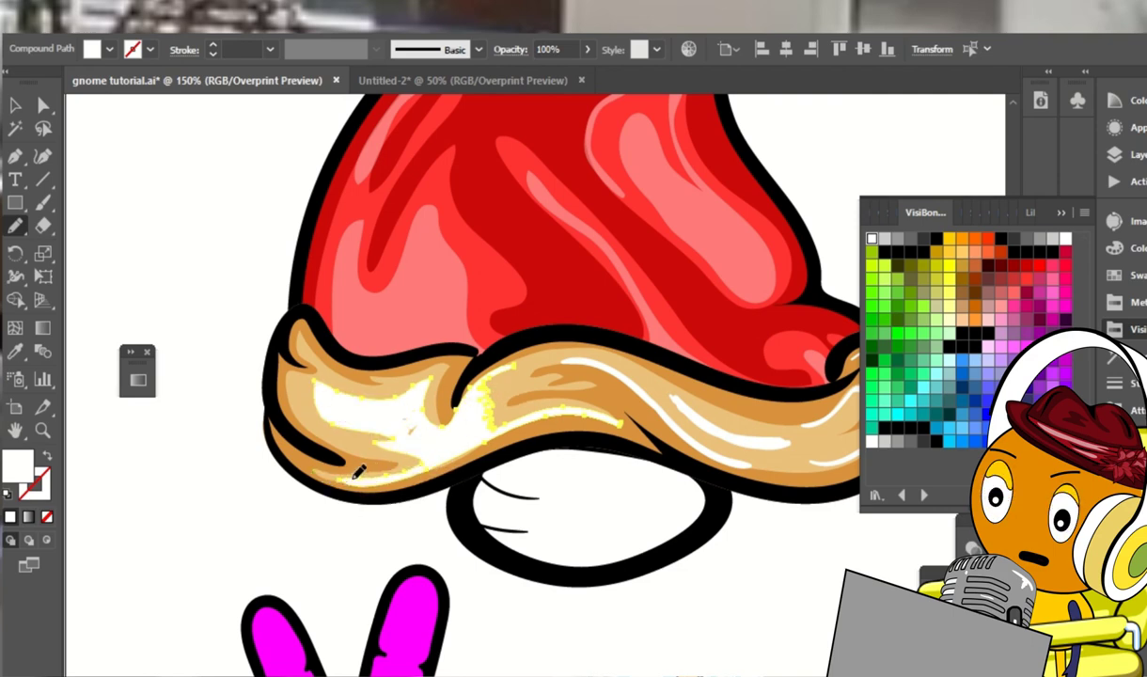
Redraw the highlights along the brim's right half and right end with the Pencil
key("a")
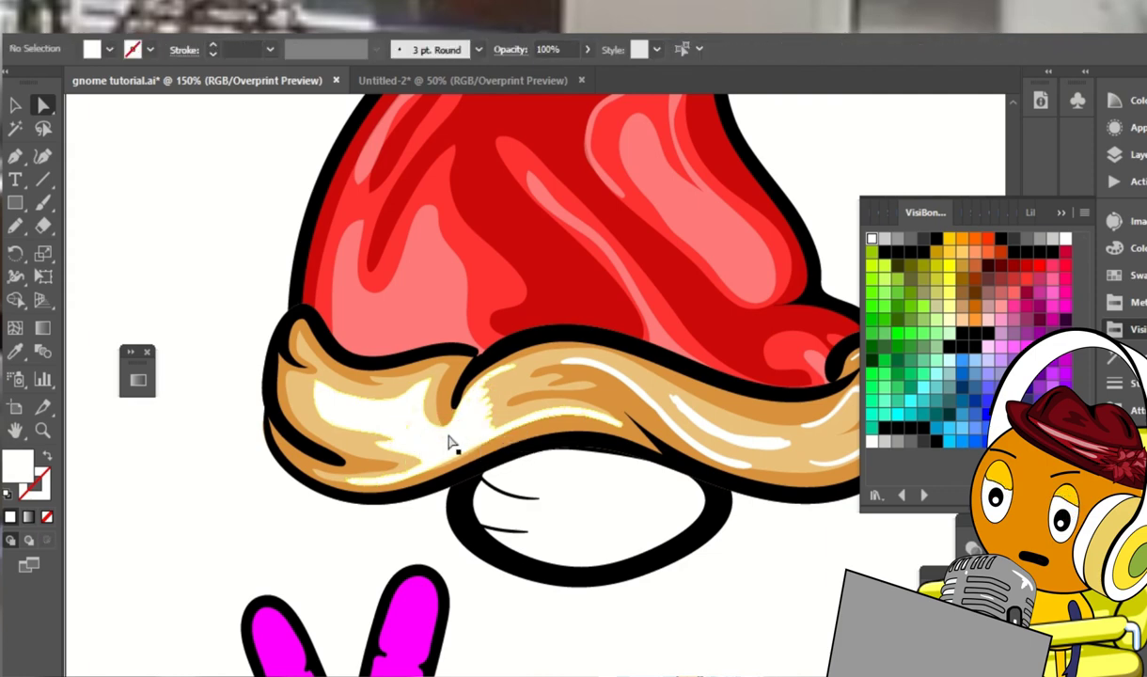
left_click(413, 442)
left_click(415, 435)
scroll(525, 442, "right", 5)
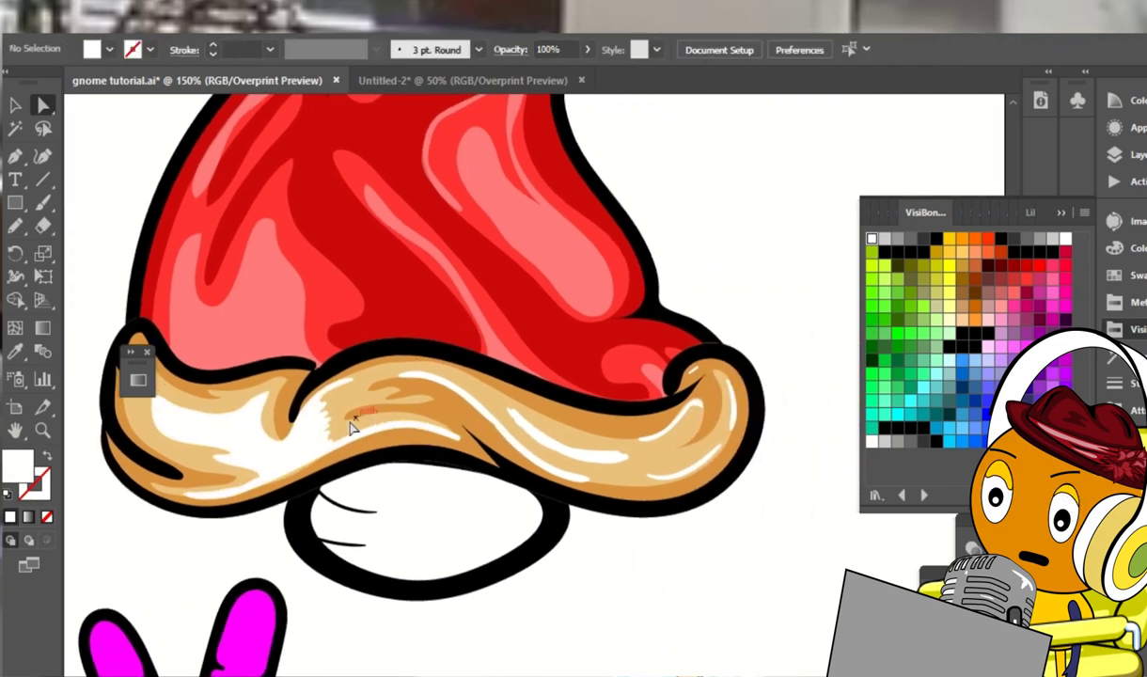
left_click(565, 451)
key("n")
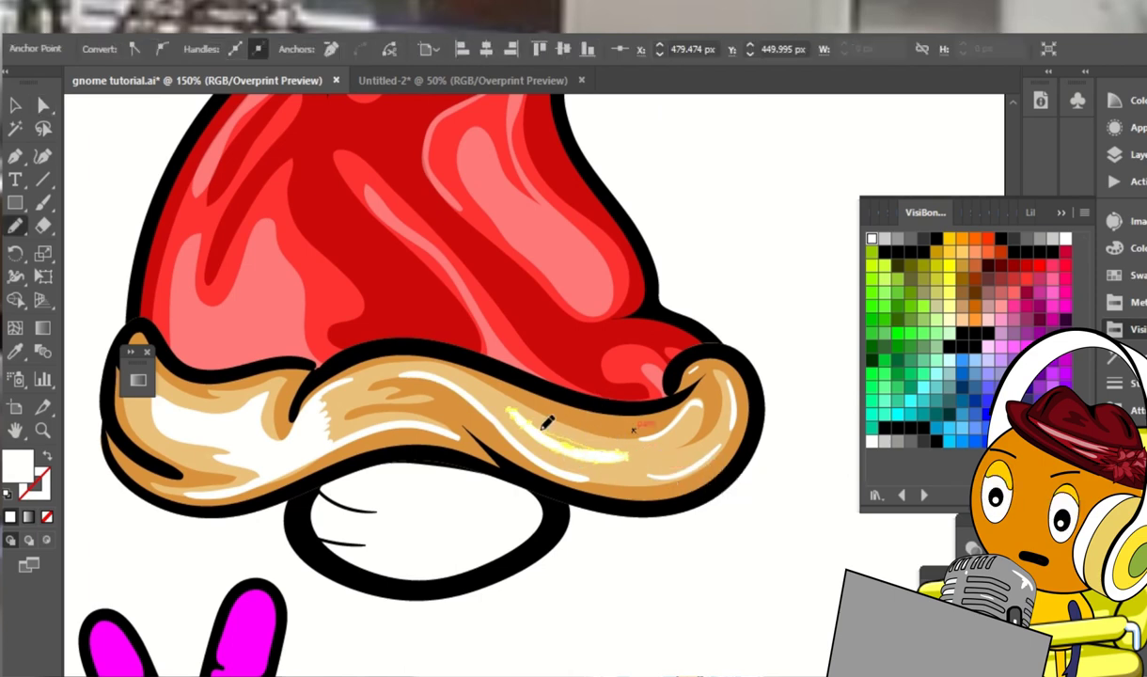
left_click_drag(525, 428, 545, 390)
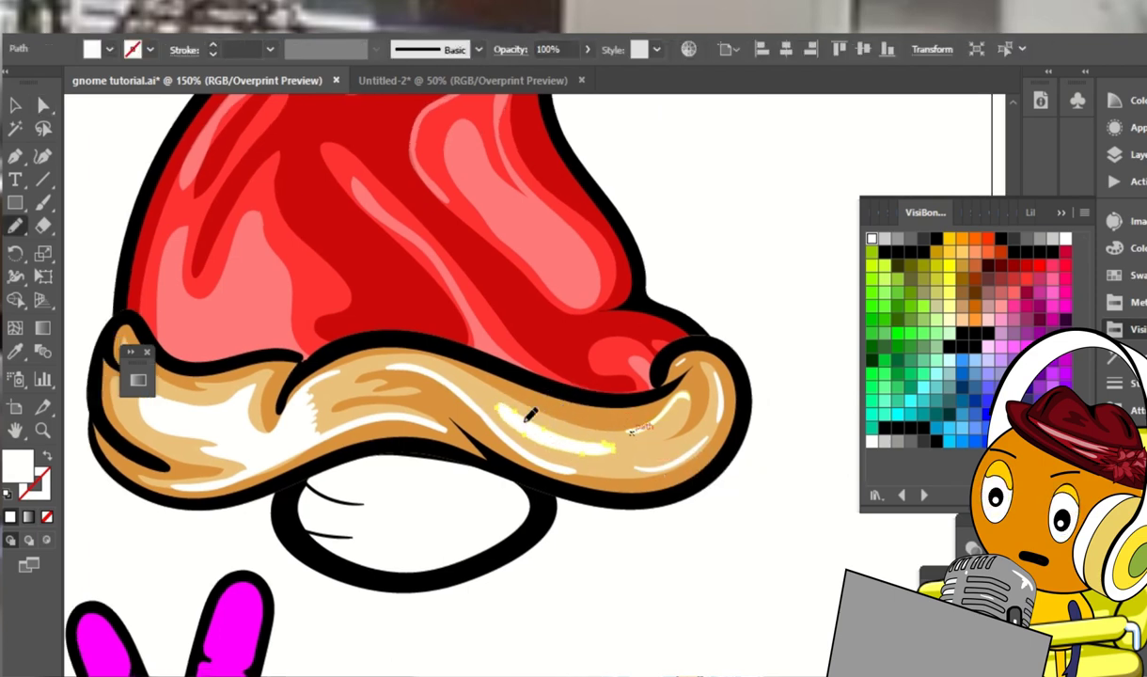
left_click_drag(620, 454, 616, 459)
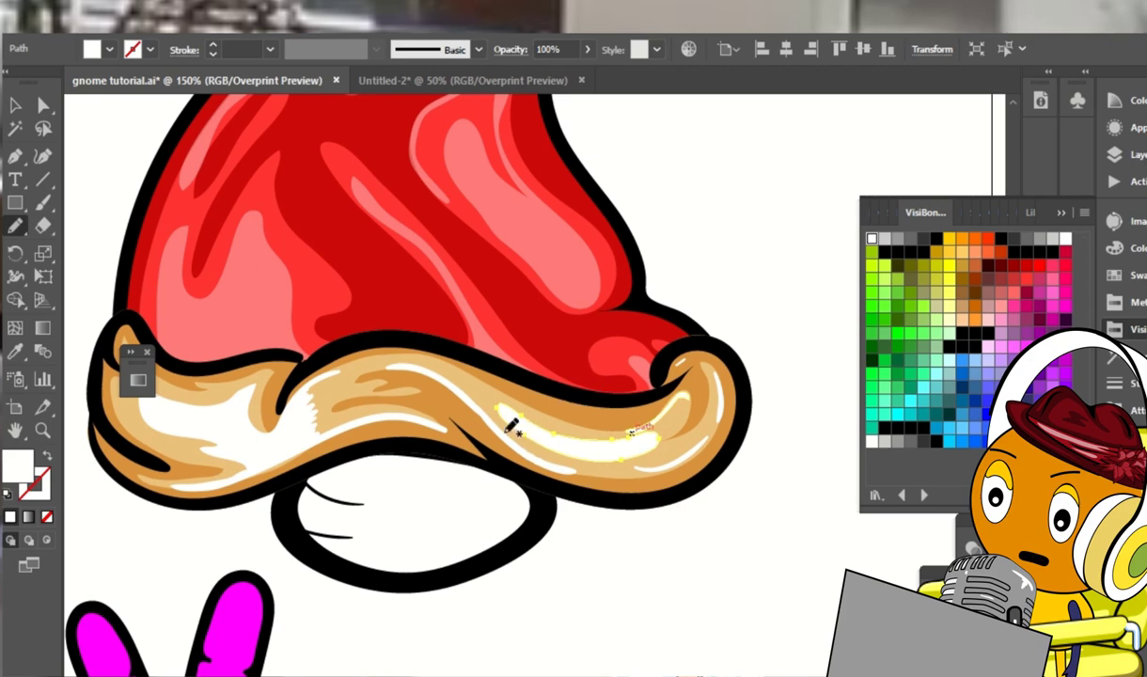
left_click_drag(385, 366, 573, 470)
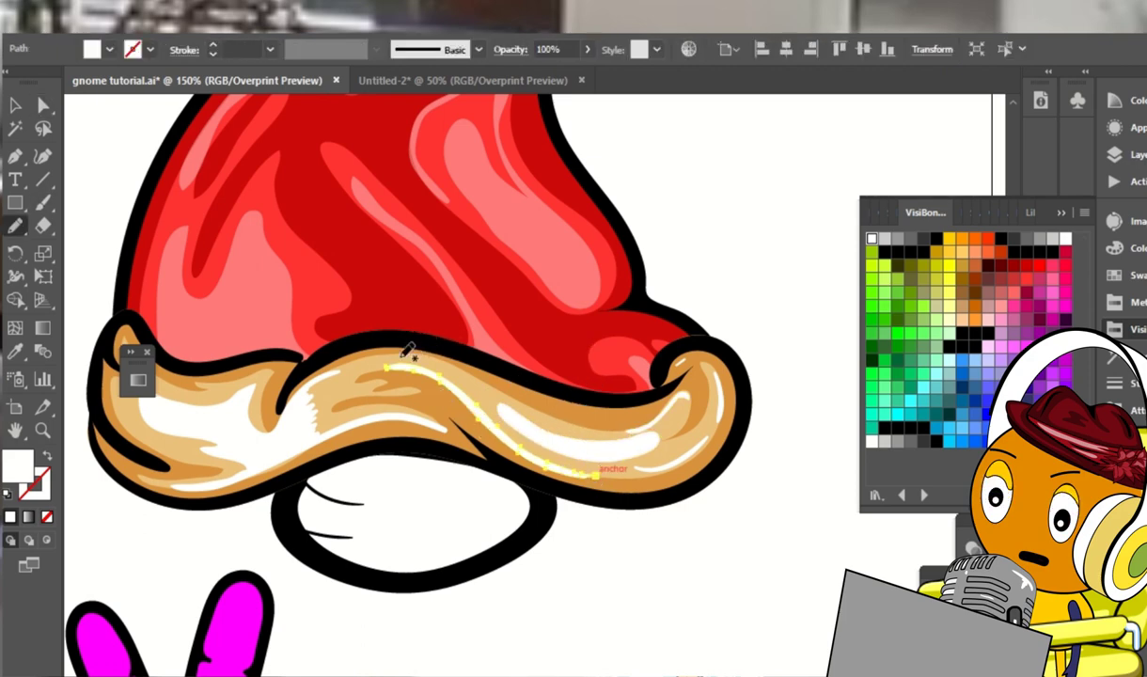
mouse_move(691, 398)
left_mouse_down()
mouse_move(625, 431)
mouse_move(689, 398)
left_mouse_up()
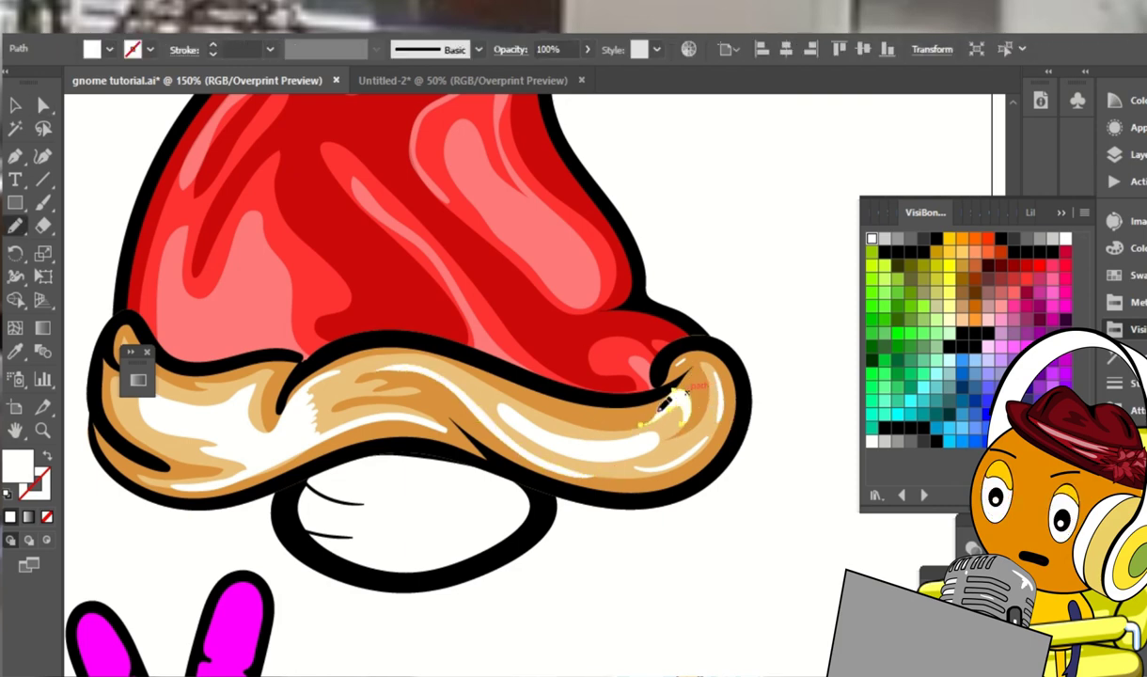
key("a")
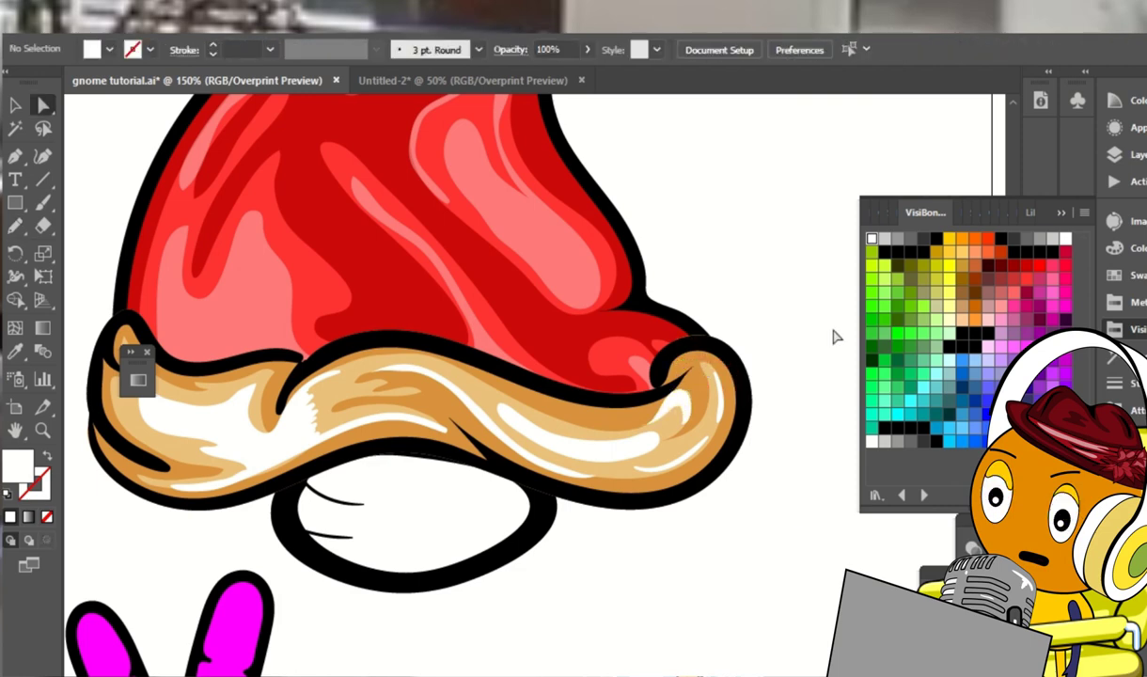
Set the brim highlights' opacity to 46% and zoom out to review
key("ctrl+minus")
left_click(675, 386)
left_click(15, 351)
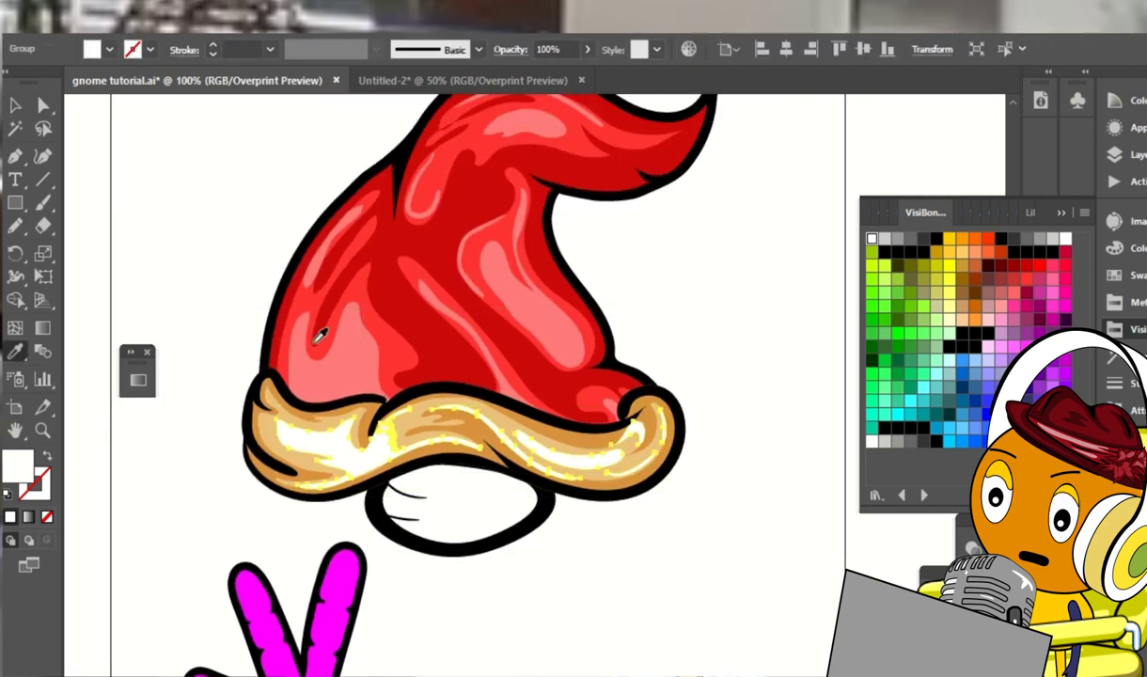
key("a")
left_click(704, 305)
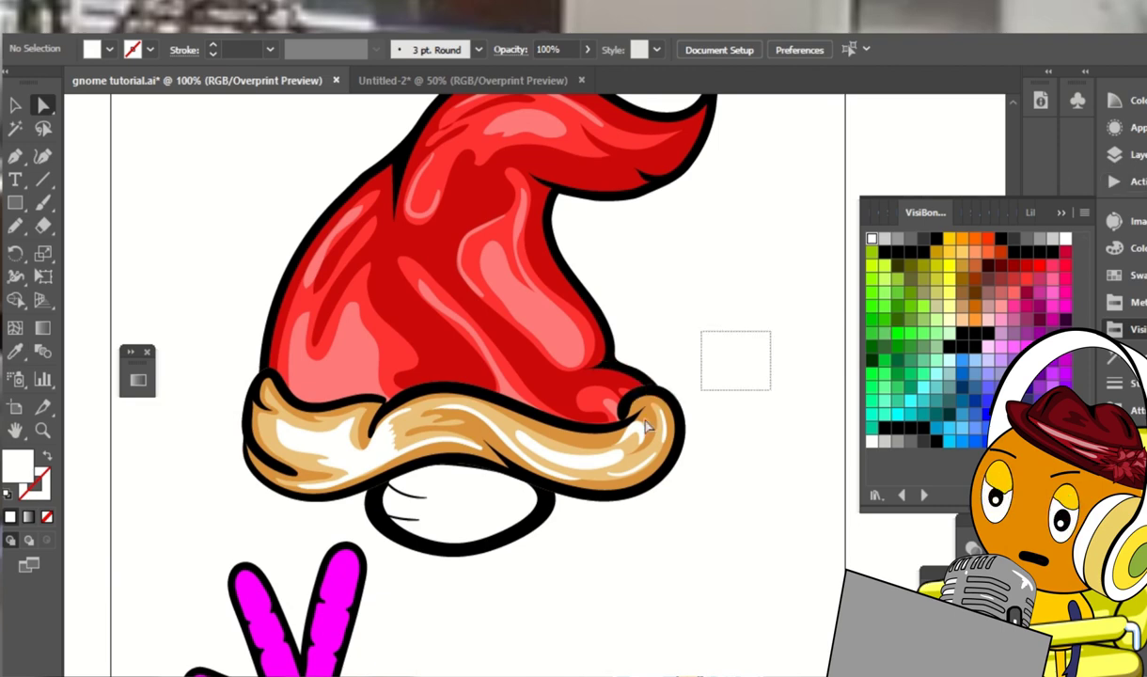
left_click_drag(738, 319, 498, 512)
left_click(586, 49)
left_click_drag(592, 77, 550, 77)
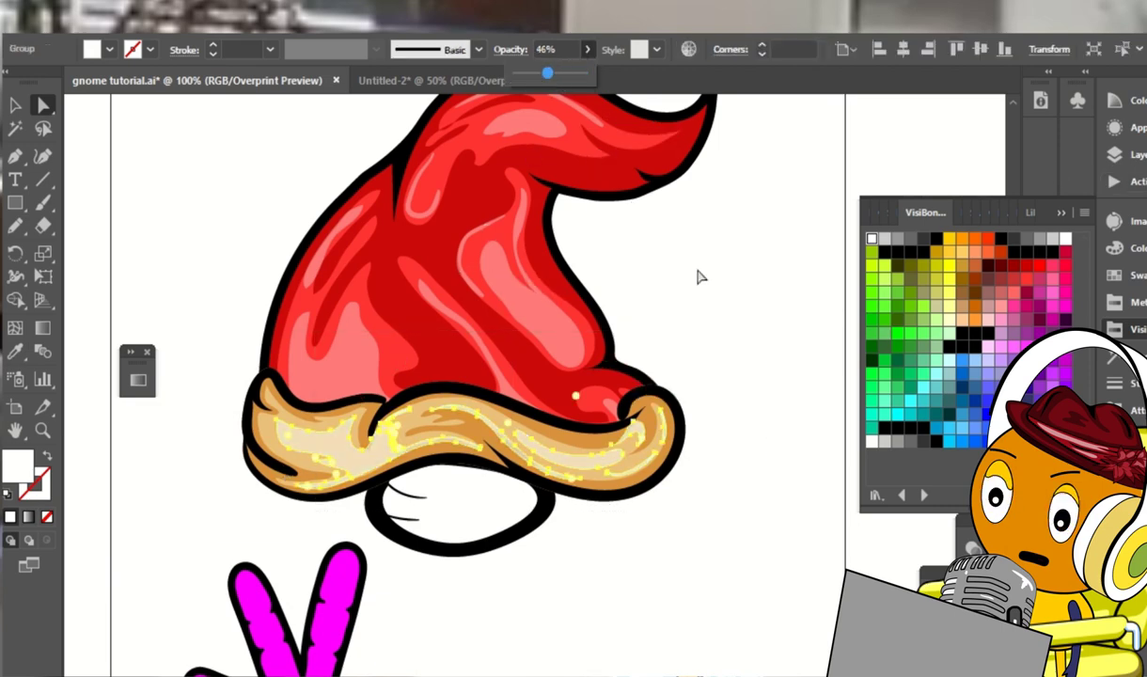
left_click(821, 331)
key("ctrl+minus")
key("ctrl+minus")
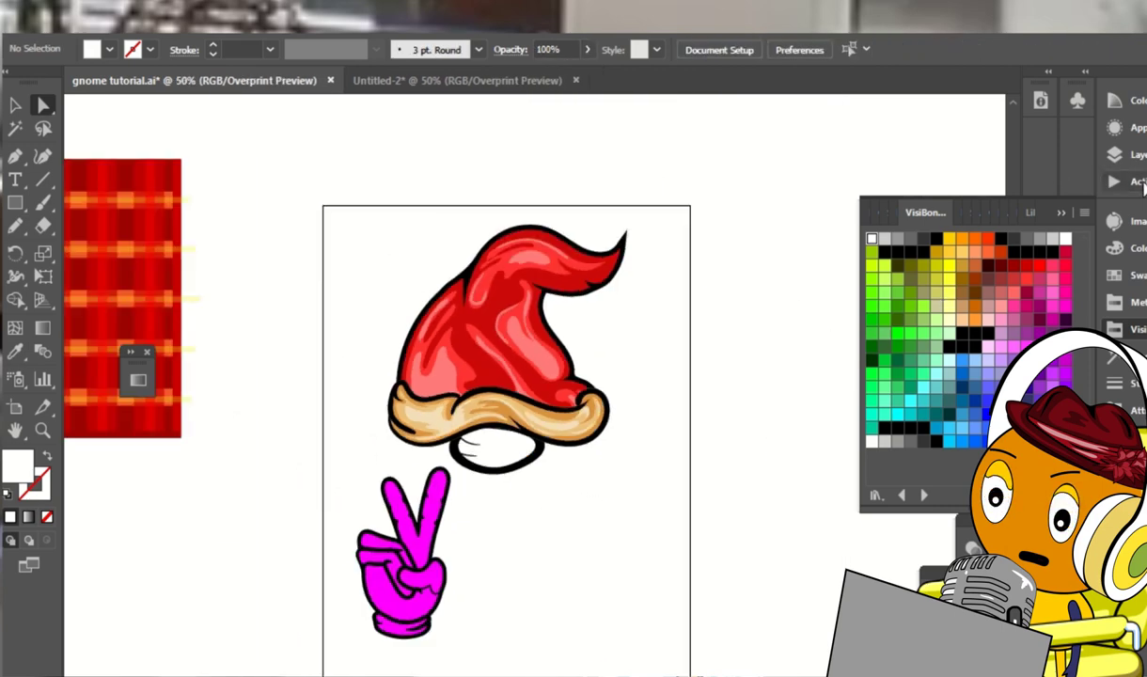
Zoom to 150% on the hat brim and drag one Layer 8 group above the other
left_click(584, 404)
left_click(750, 365)
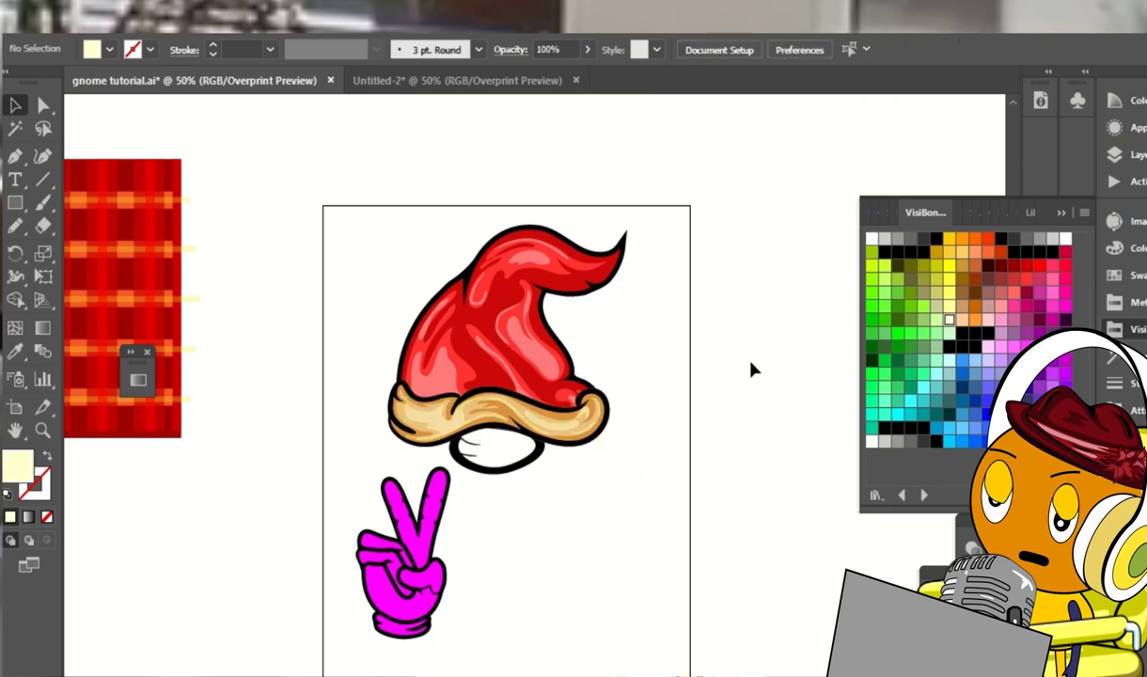
key("ctrl+plus")
key("ctrl+plus")
key("ctrl+plus")
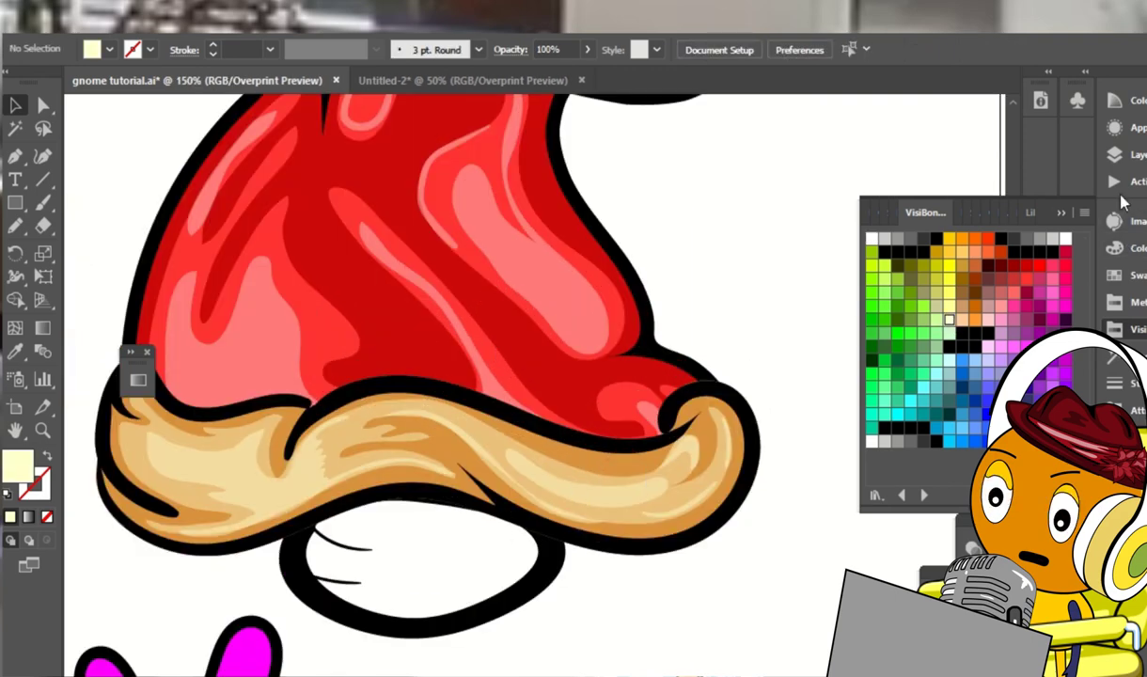
left_click(1115, 154)
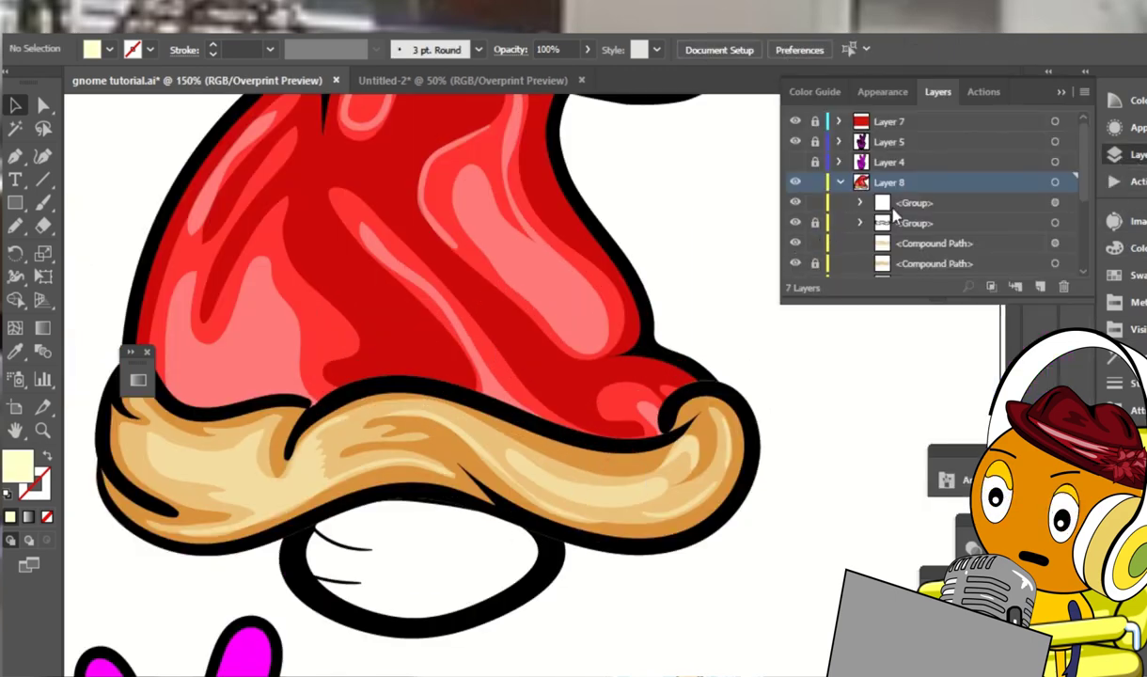
left_click_drag(892, 215, 892, 235)
Select the hat's red base path, then switch to the Untitled-2 plaid document
key("ctrl+minus")
key("ctrl+minus")
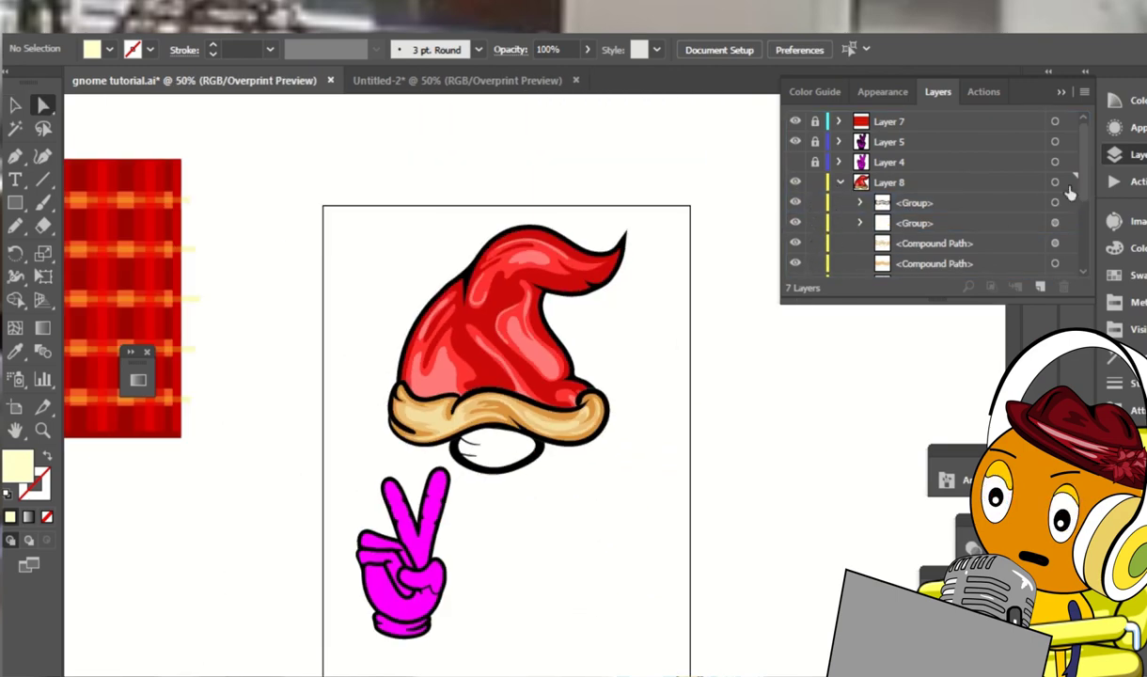
scroll(1034, 206, "down", 3)
scroll(1037, 216, "up", 2)
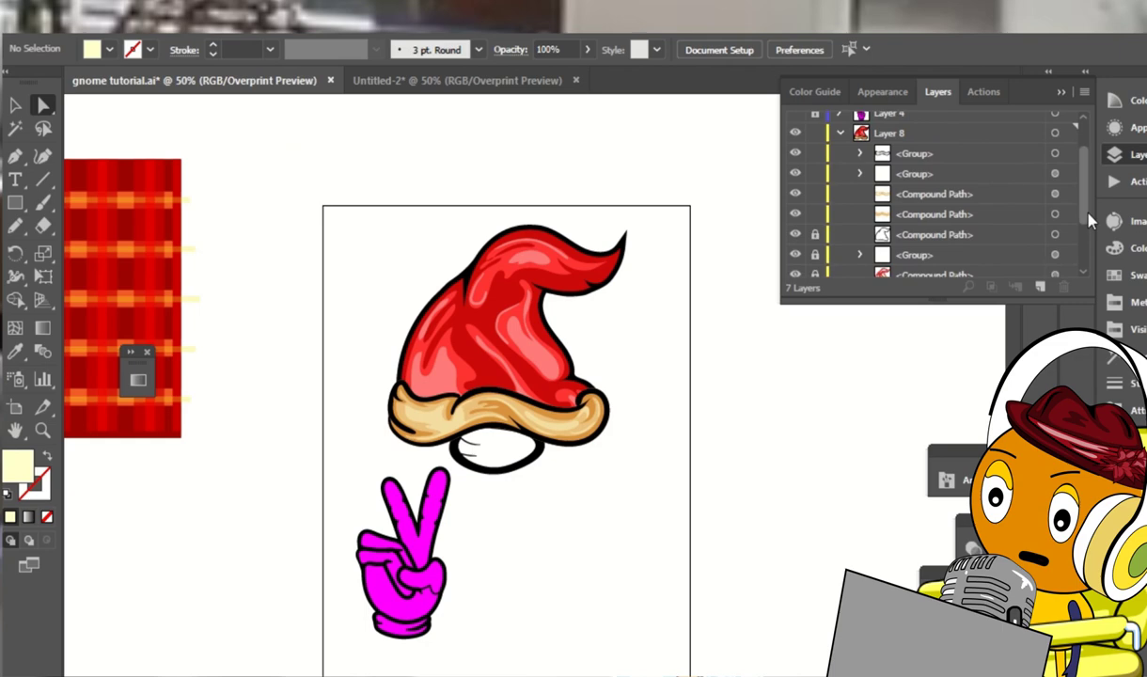
left_click(840, 140)
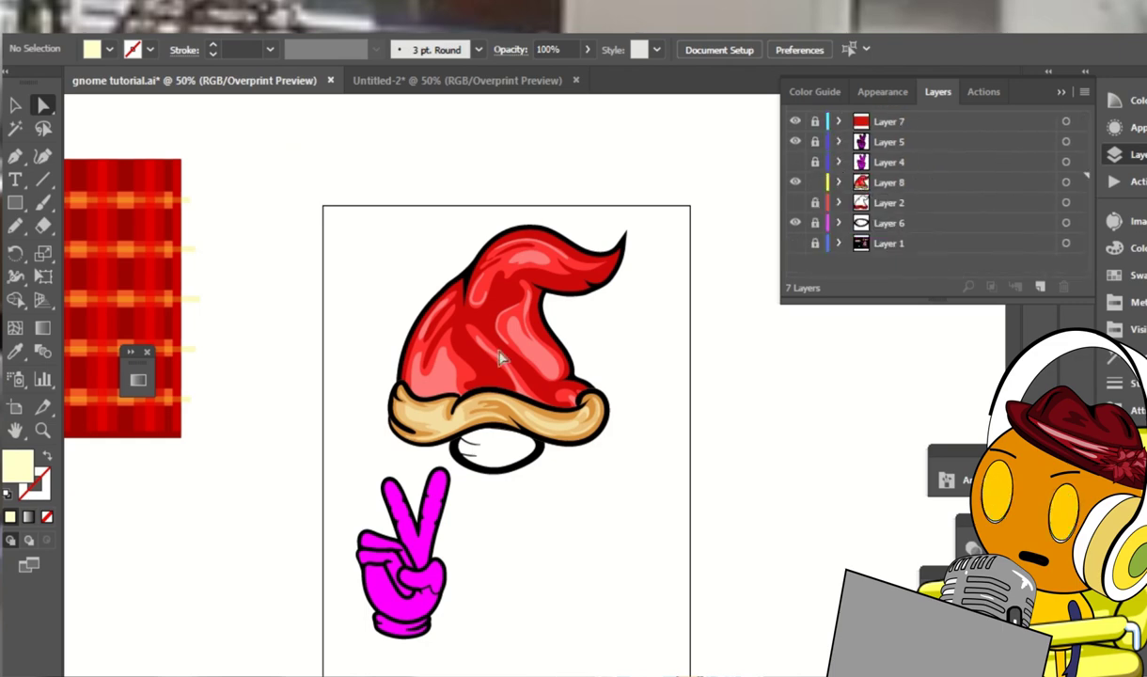
left_click(840, 181)
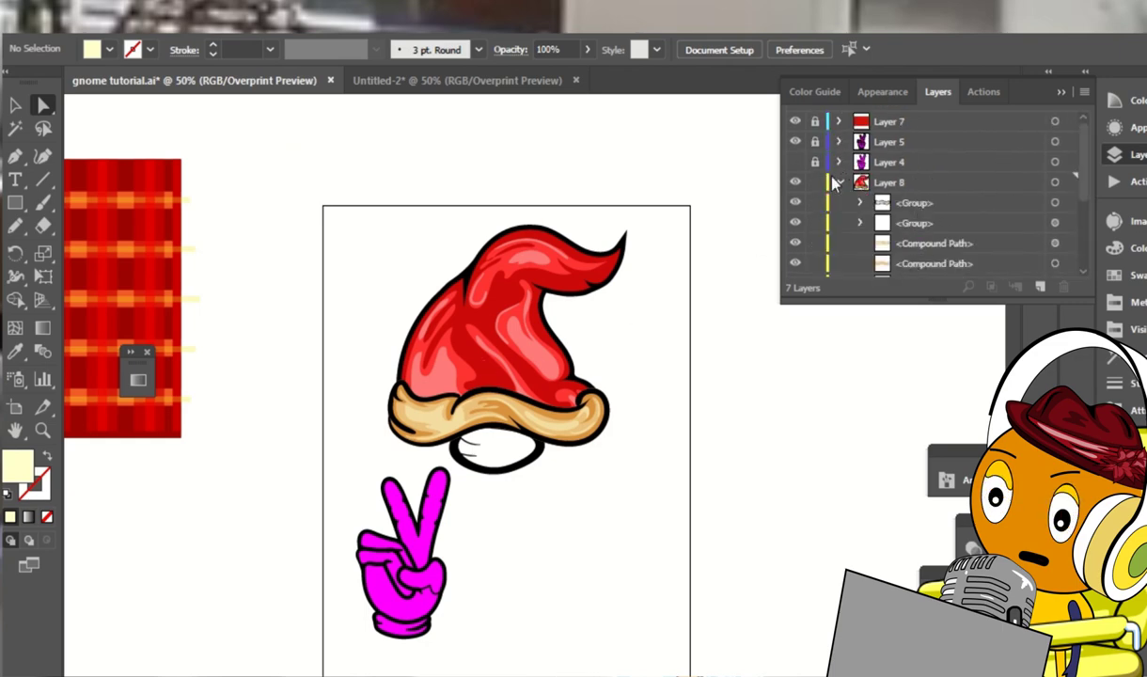
scroll(1032, 198, "down", 3)
scroll(1025, 218, "down", 1)
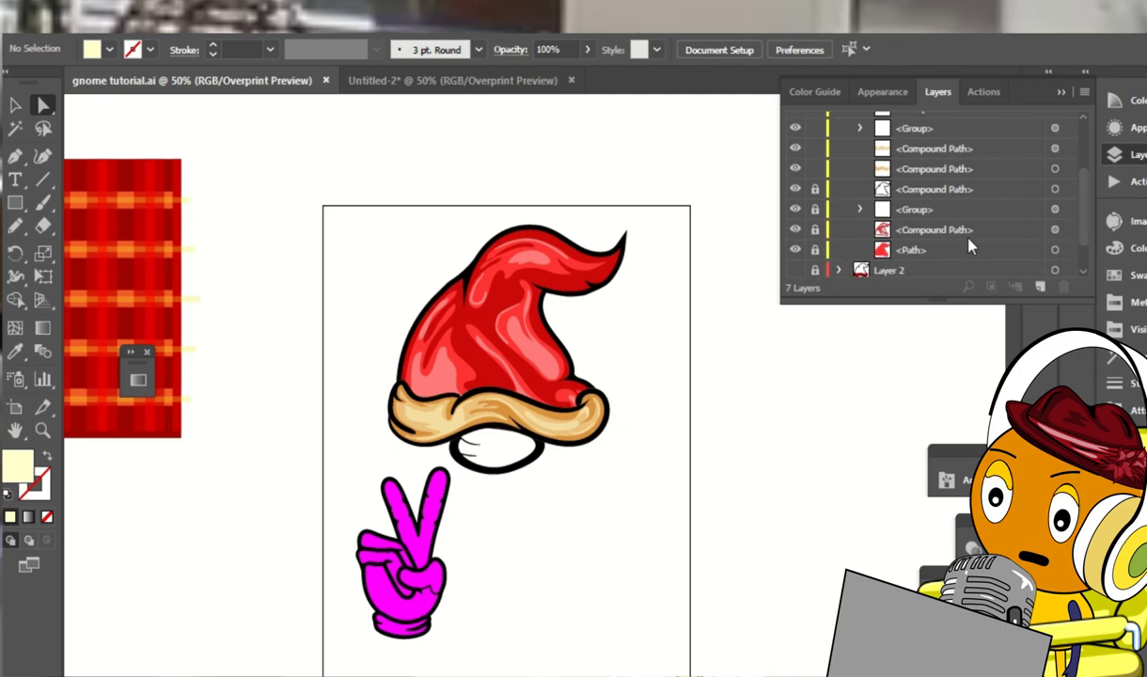
left_click(1054, 249)
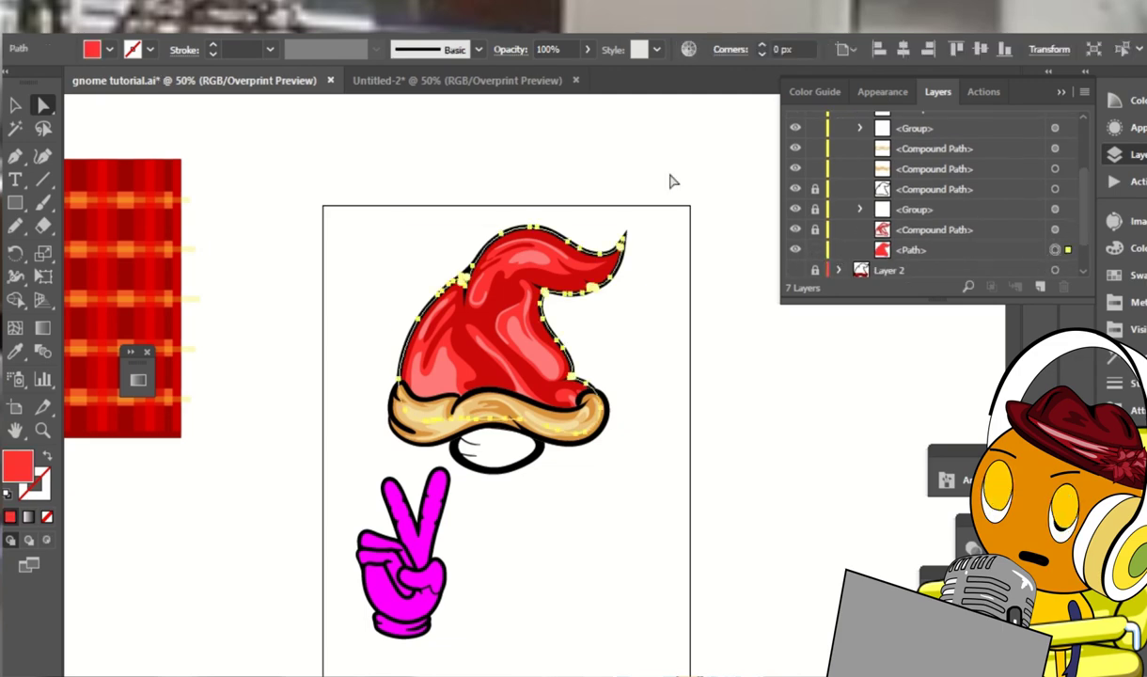
left_click(503, 81)
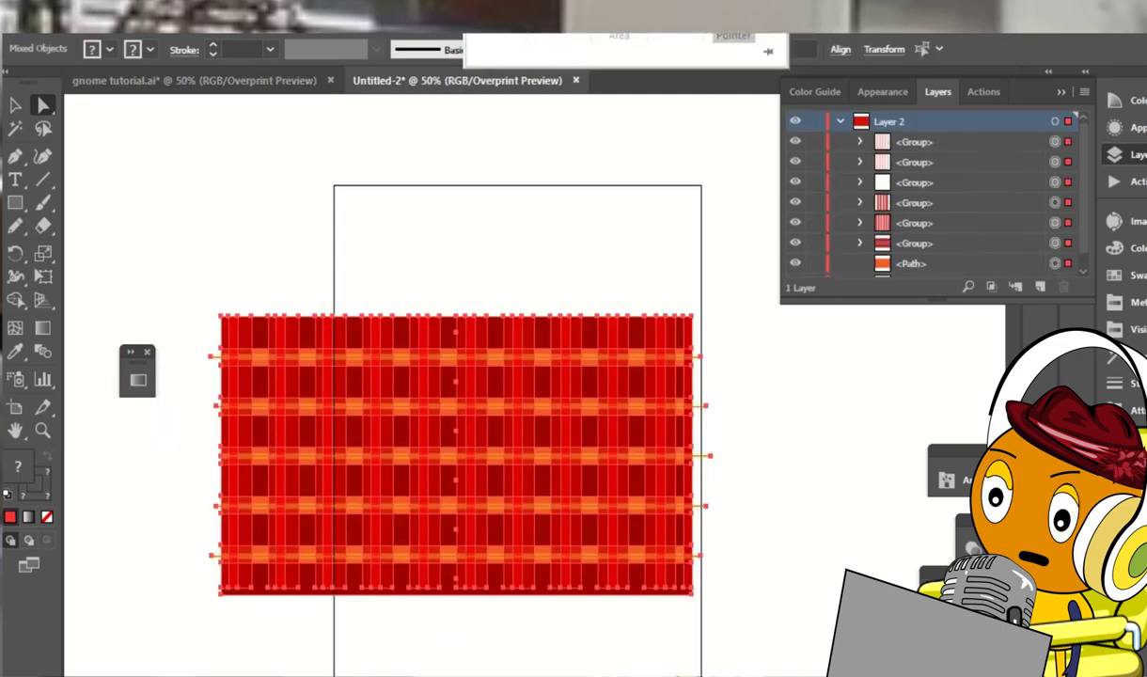
Group all the plaid pieces, lock the group, and paste the red hat shape
left_click(839, 121)
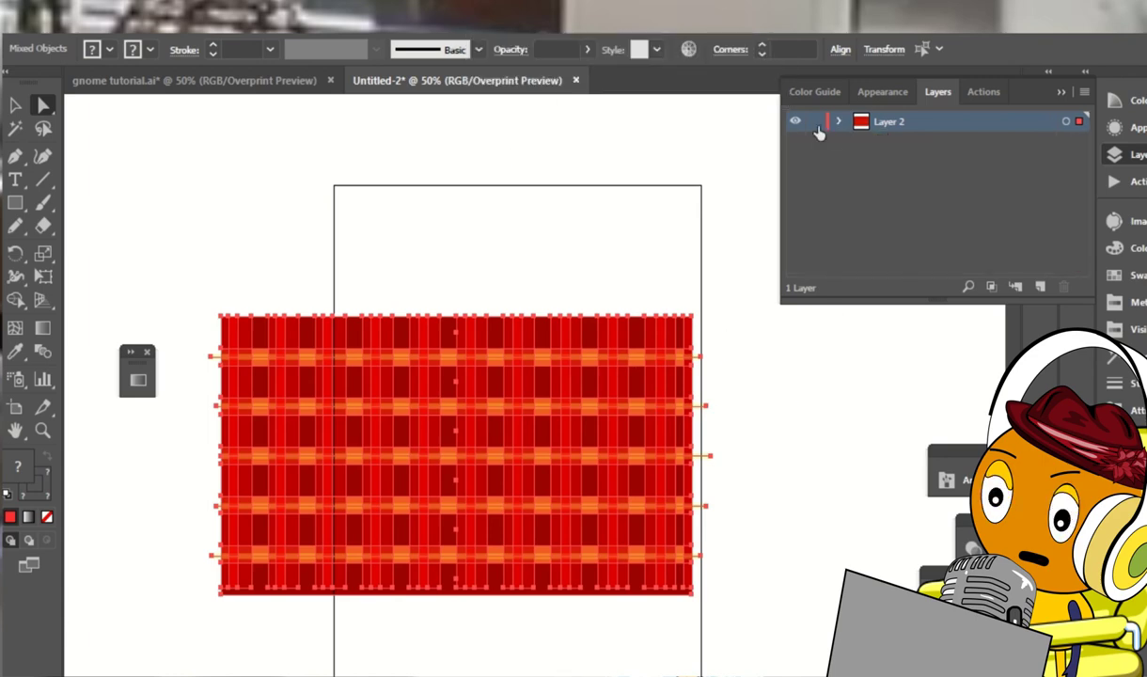
key("ctrl+g")
left_click(815, 141)
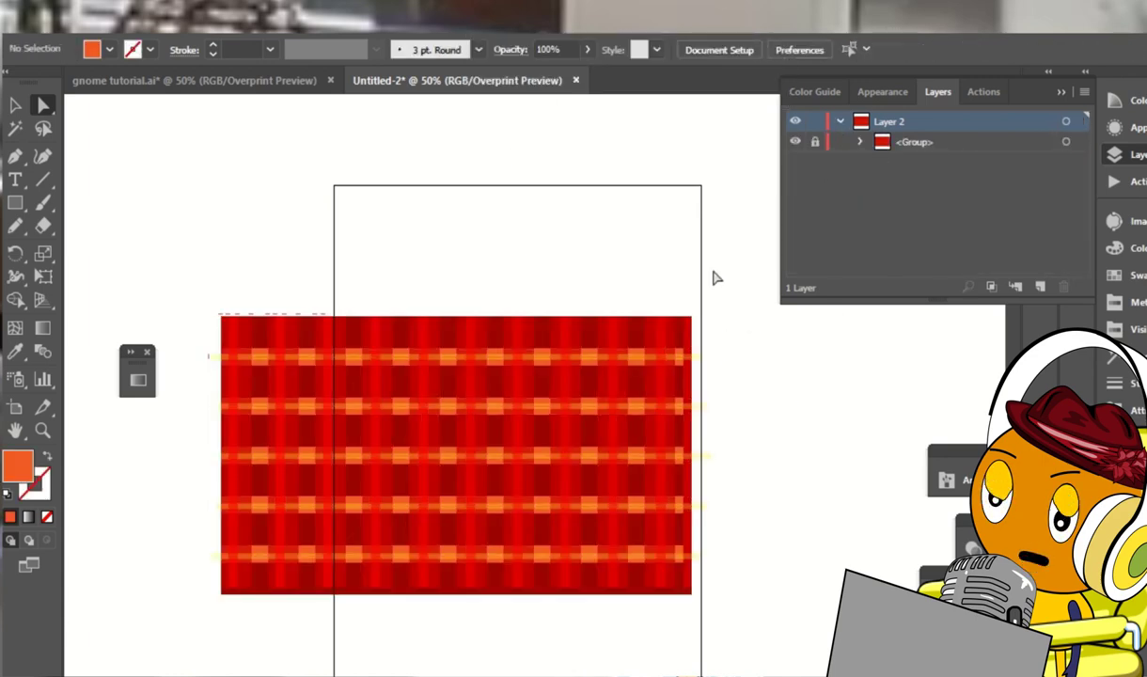
key("ctrl+v")
Unlock the plaid, move it up behind the hat, and keep a spare copy at lower left
left_click(827, 349)
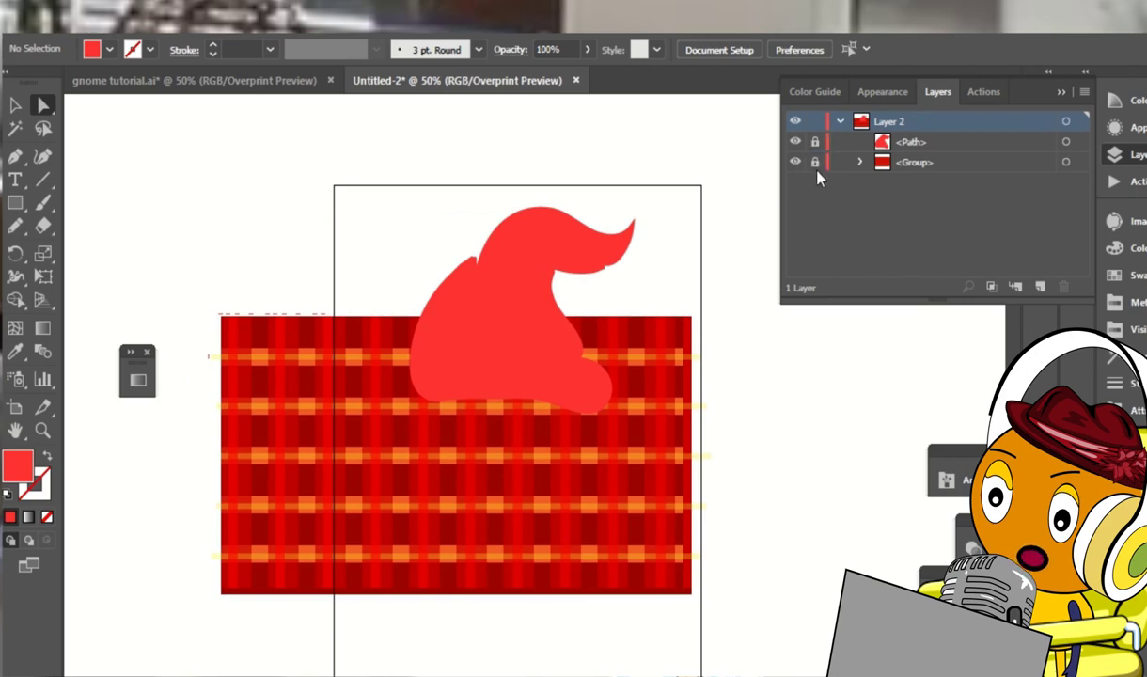
left_click(815, 162)
left_click_drag(689, 404, 670, 274)
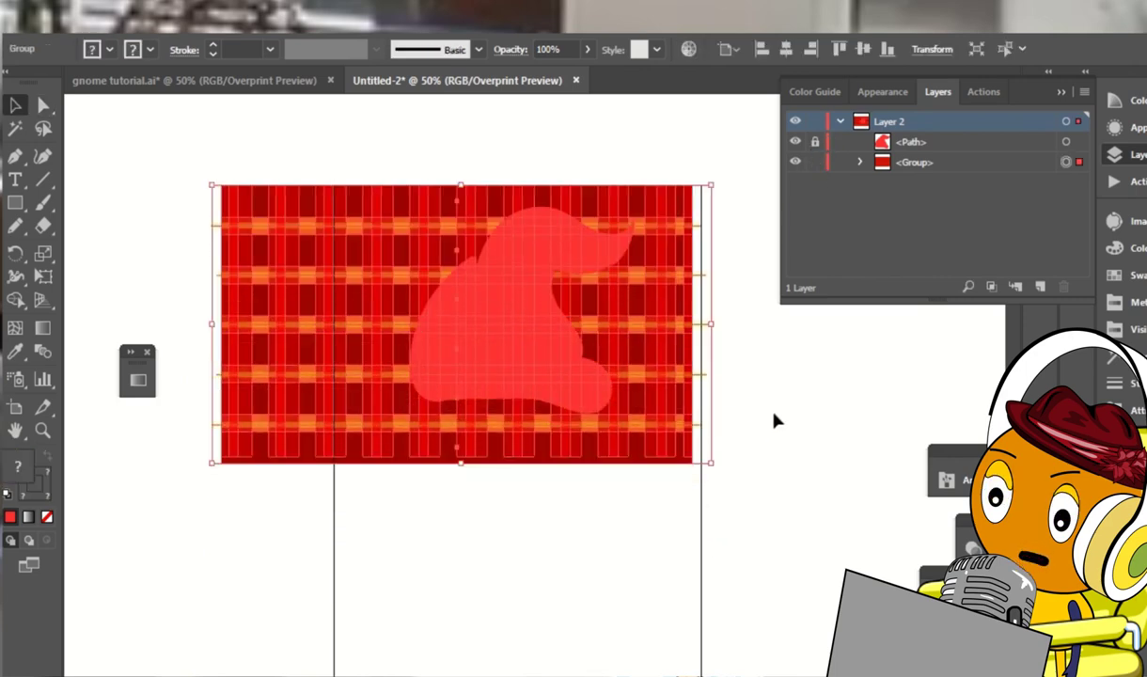
left_click(839, 391)
key("ctrl+minus")
key("ctrl+minus")
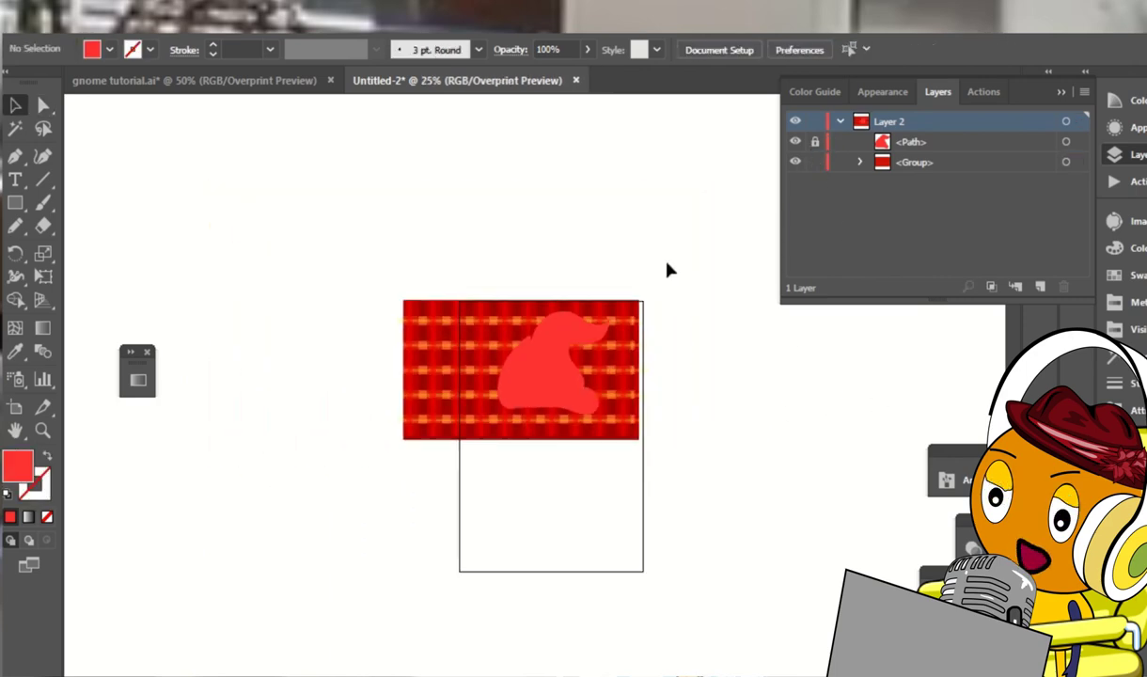
left_click_drag(459, 374, 123, 520)
key("ctrl+plus")
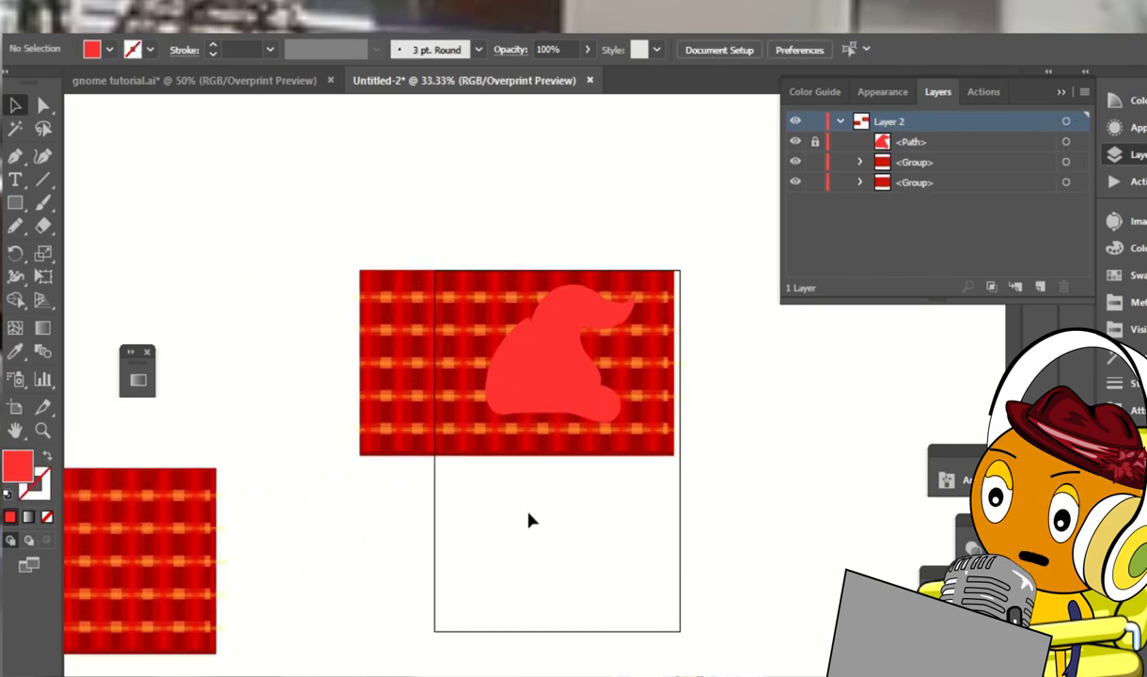
key("ctrl+plus")
Expand the plaid group with Object > Expand
left_click(666, 371)
key("alt+o")
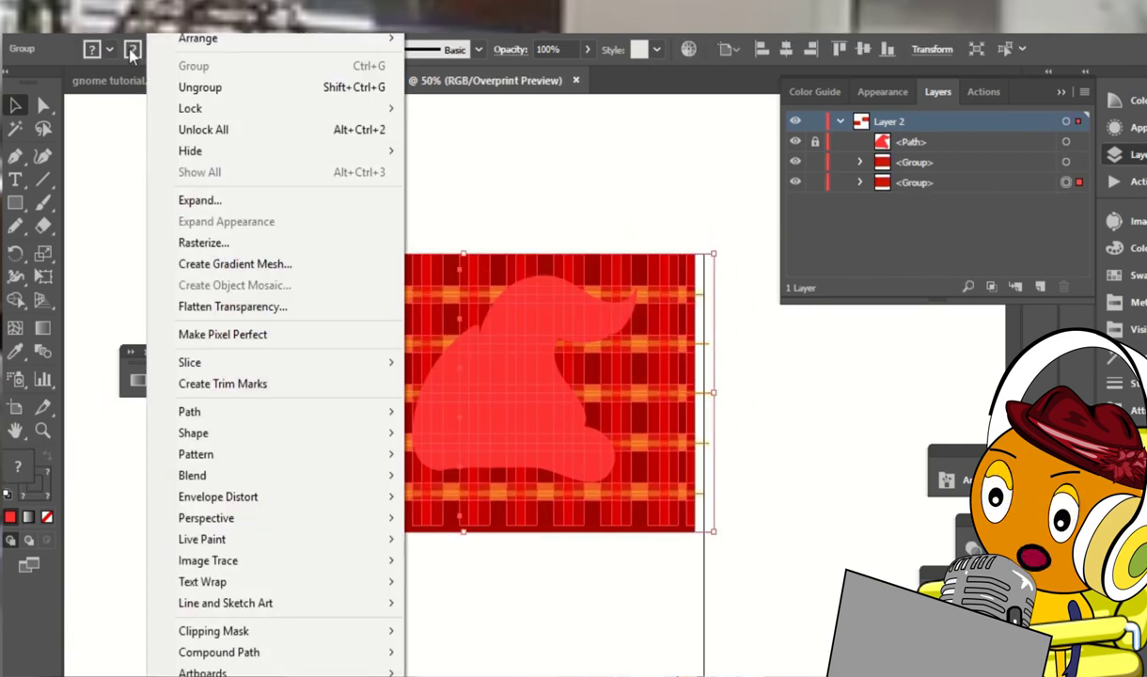
left_click(208, 203)
left_click(599, 472)
left_click(791, 348)
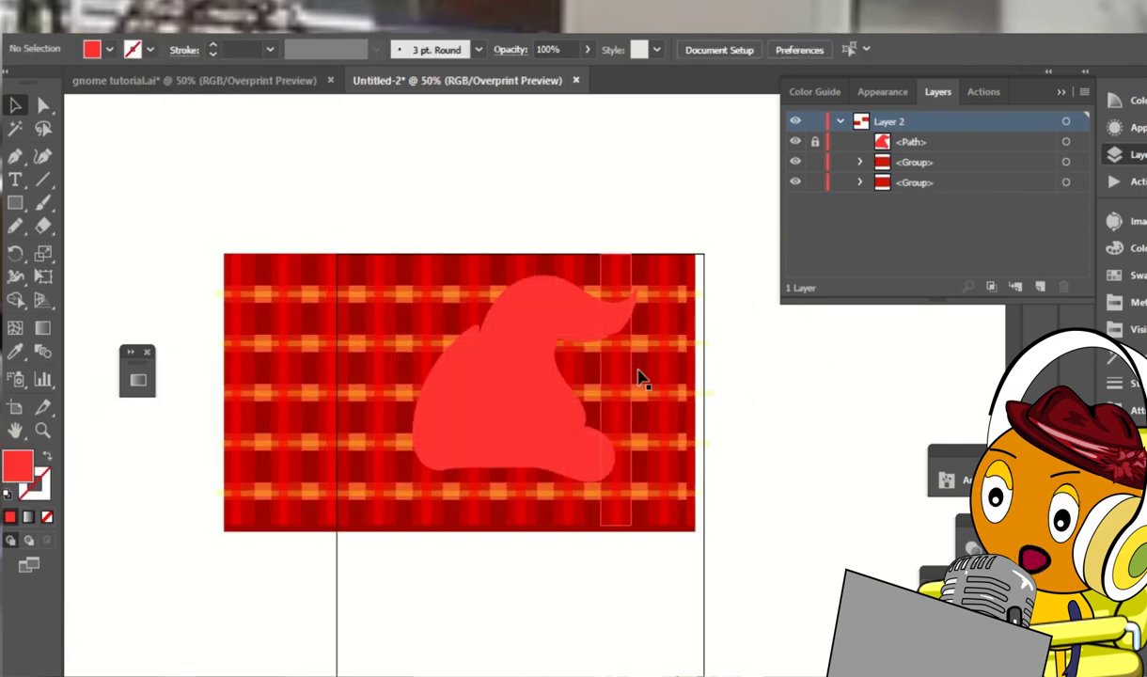
left_click(640, 380)
Pull the plaid's left edge inward and choose the Warp tool
left_click_drag(215, 393, 313, 393)
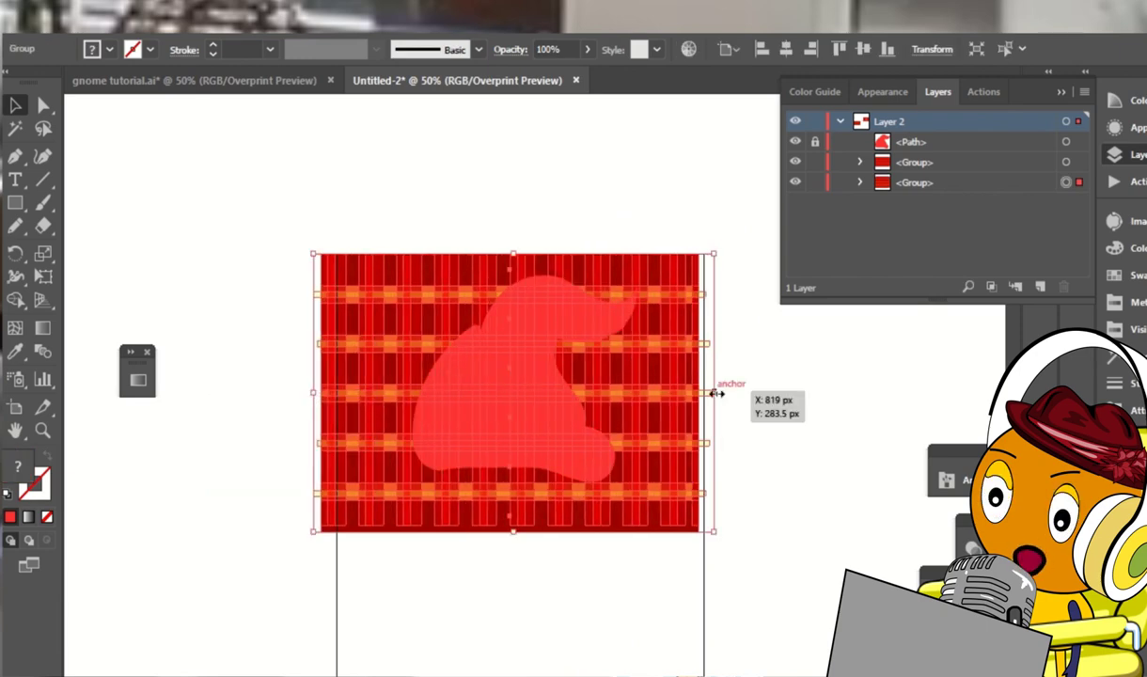
left_click(735, 233)
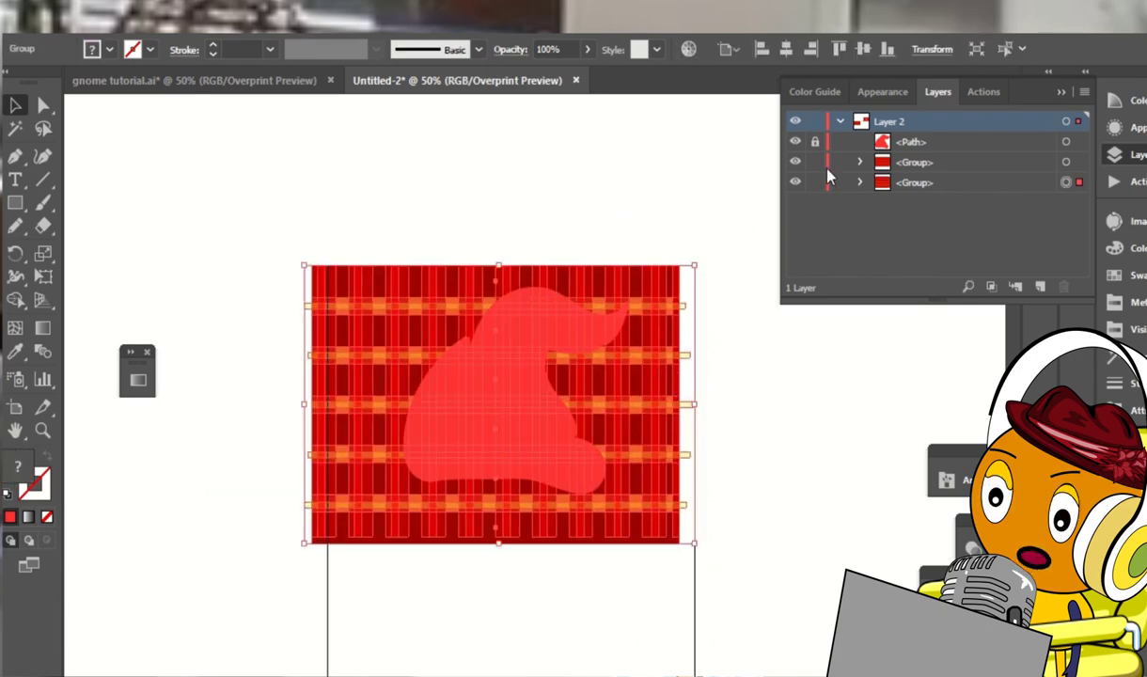
left_click(25, 276)
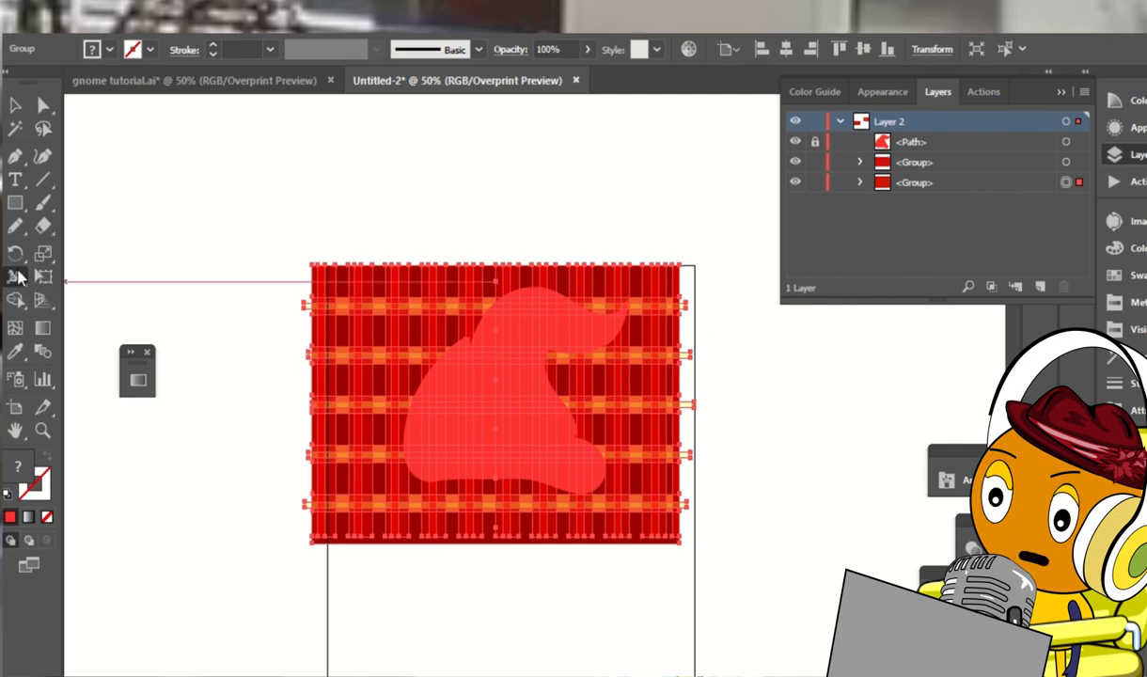
left_click_drag(16, 279, 82, 301)
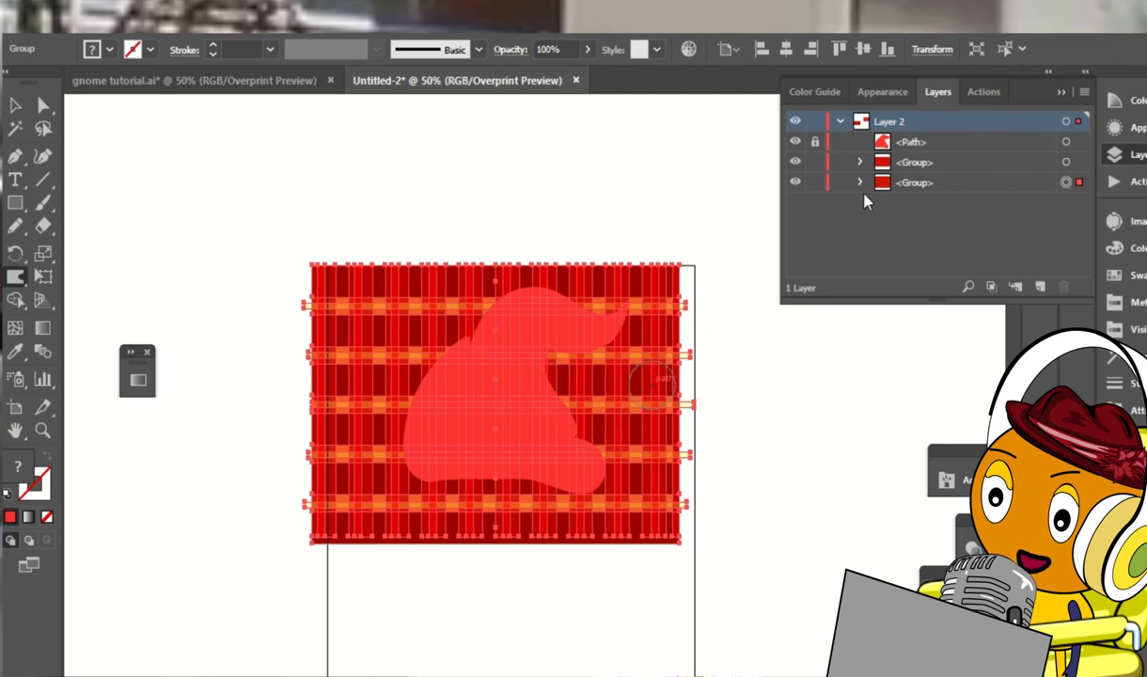
Move the plaid group above the hat path and set its opacity to 36%
left_click_drag(912, 182, 907, 133)
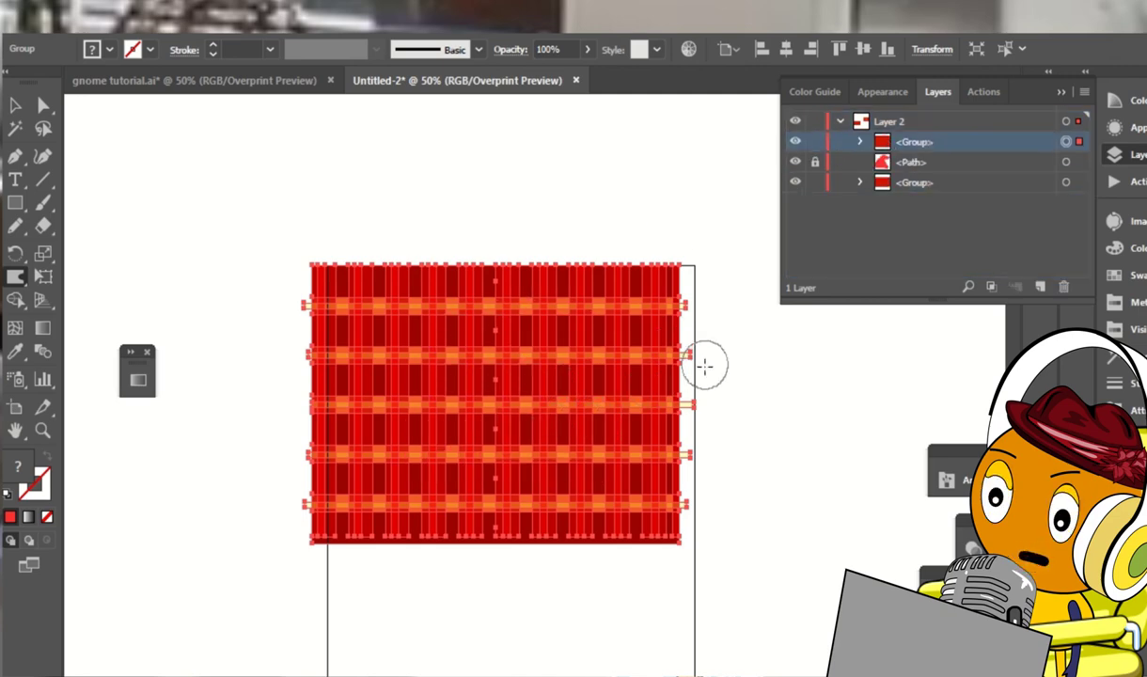
left_click(587, 48)
left_click_drag(597, 83, 539, 83)
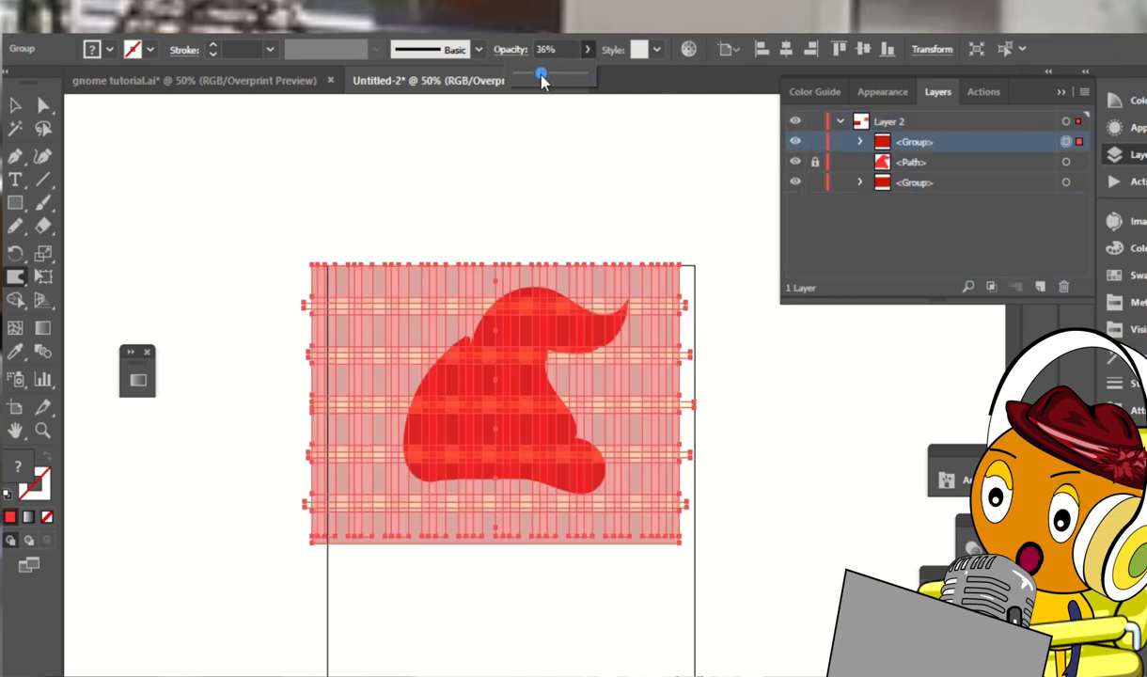
key("ctrl+plus")
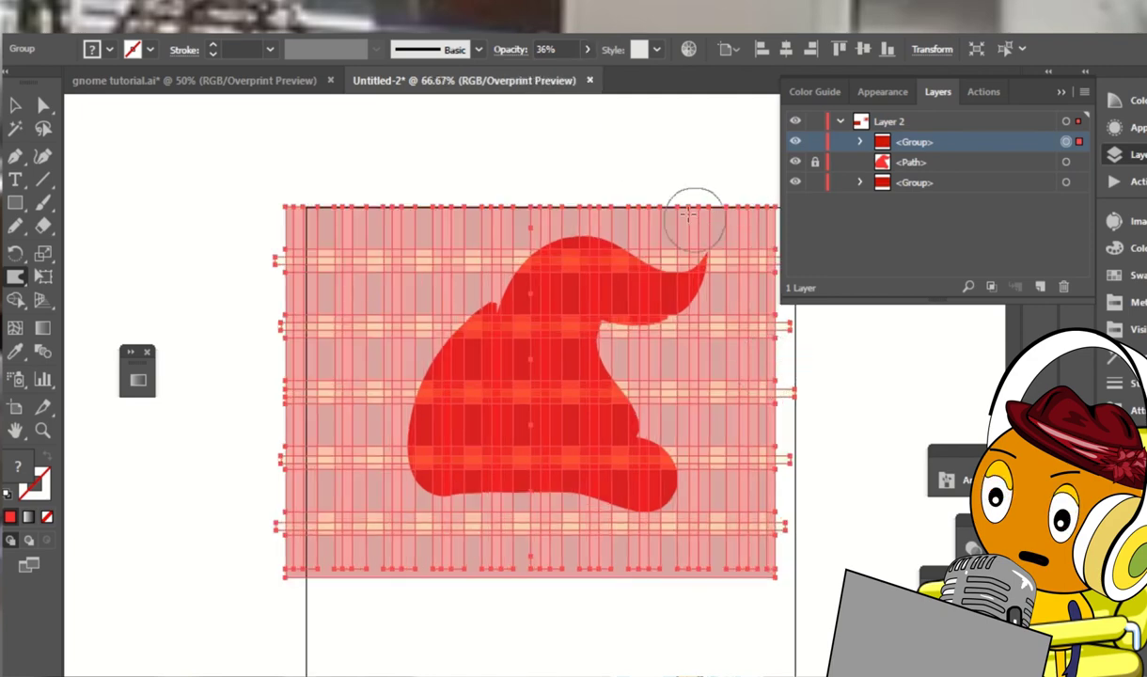
Shrink the plaid from its bottom-left corner and trim its top and left edges
key("v")
left_click(669, 506)
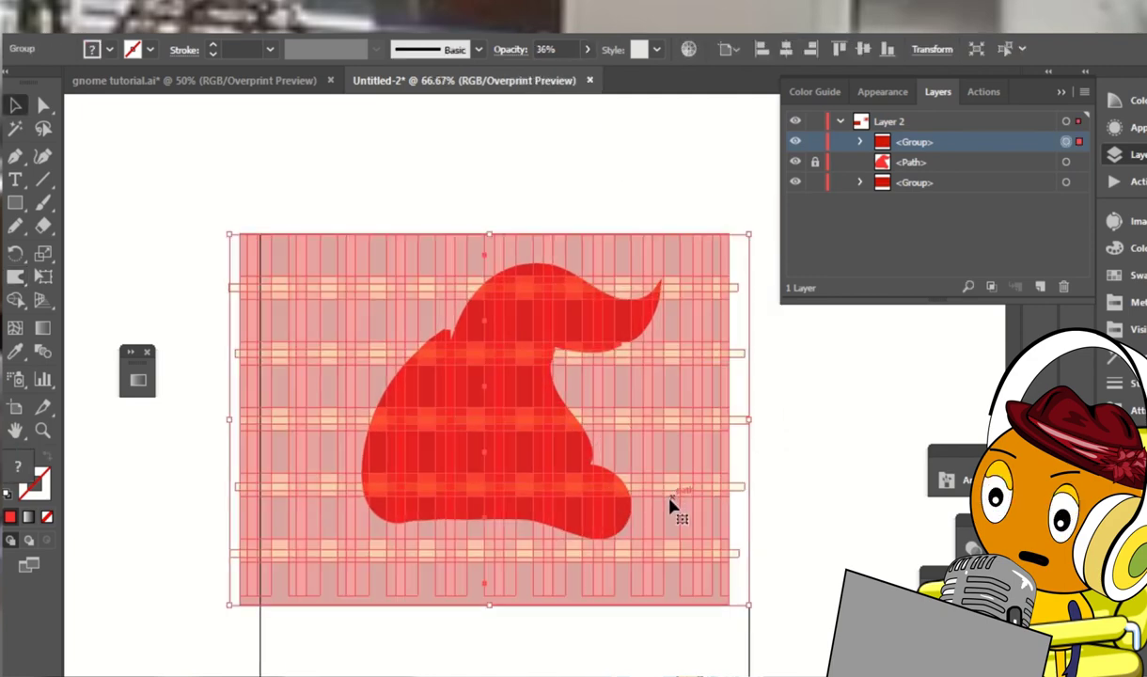
left_click_drag(236, 606, 694, 548)
left_click_drag(510, 232, 511, 239)
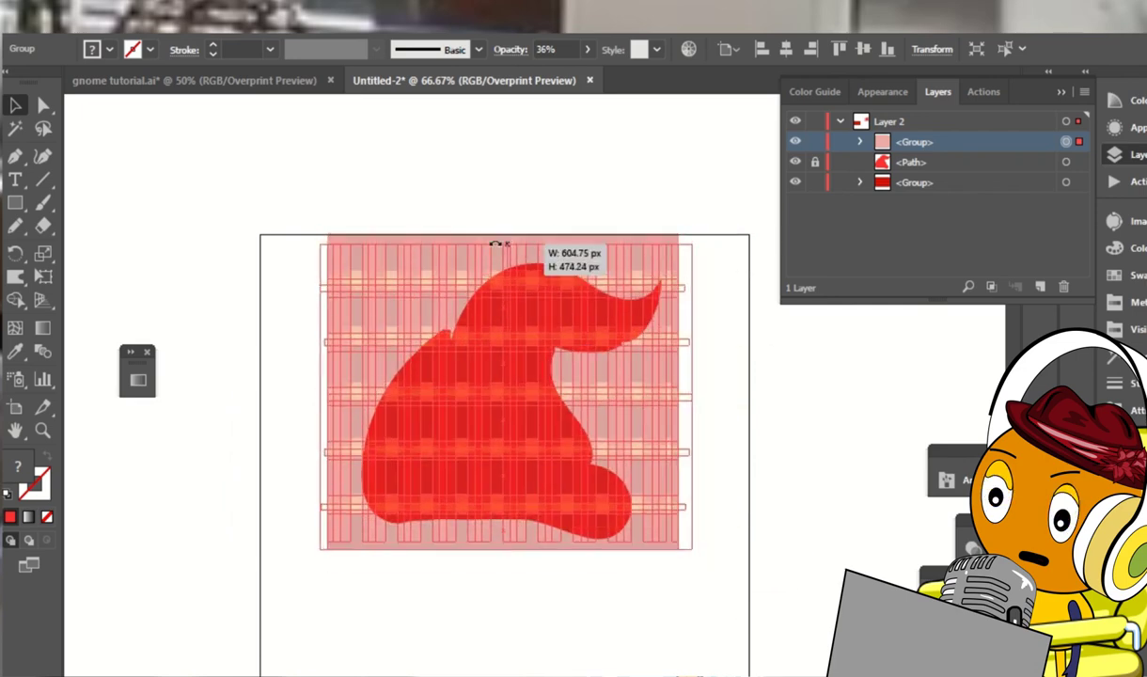
left_click_drag(323, 393, 337, 394)
Warp the plaid stripes along the hat's sides, top and lower middle
left_click(25, 278)
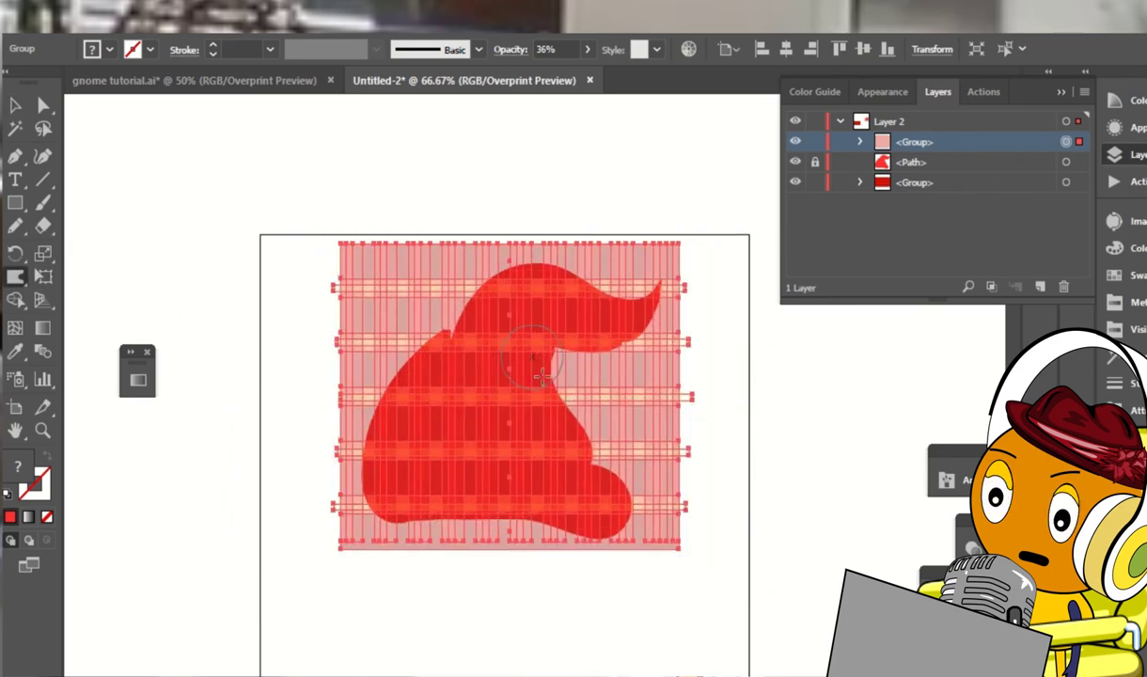
left_click_drag(583, 372, 531, 362)
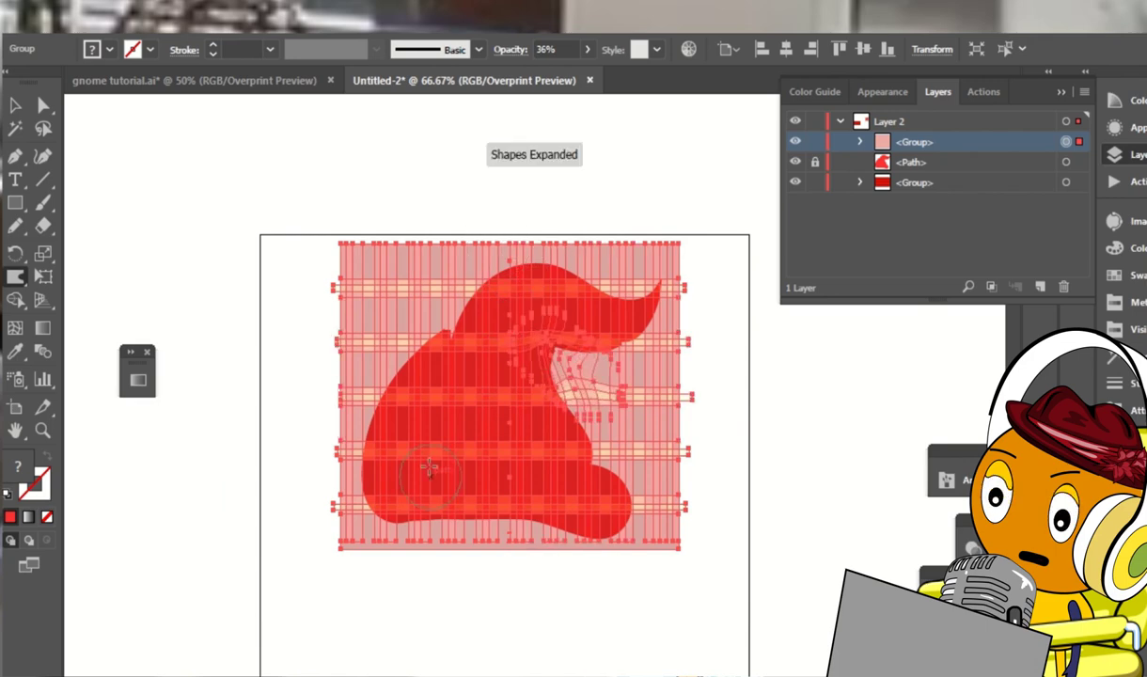
left_click_drag(601, 442, 583, 442)
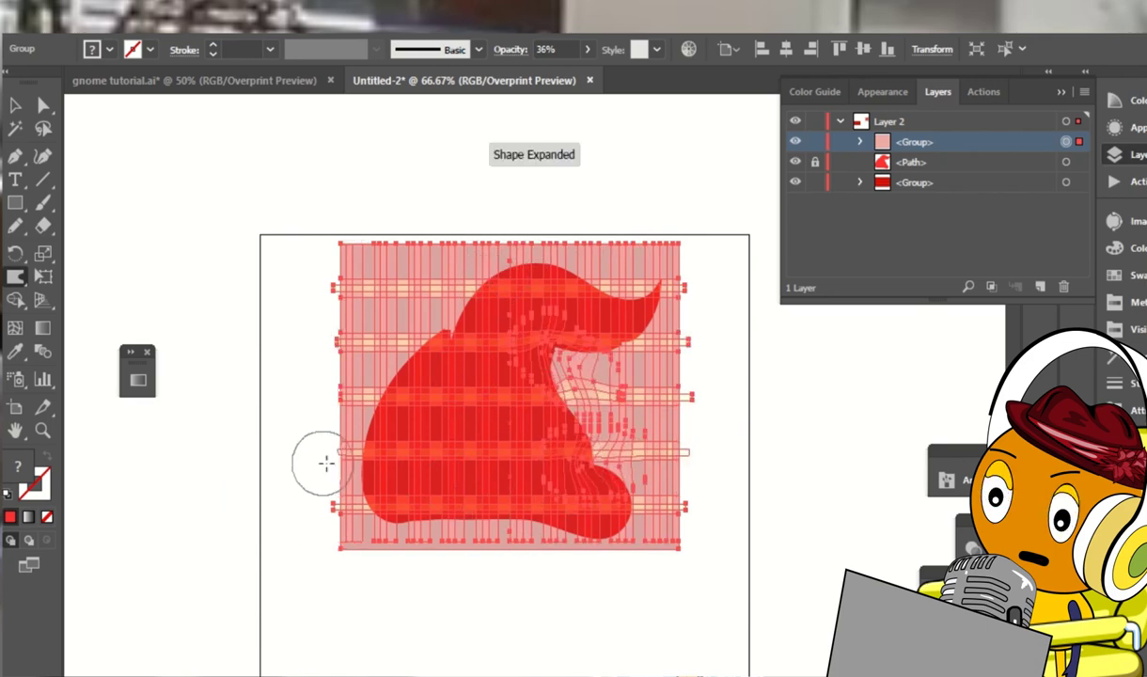
left_click_drag(319, 463, 357, 458)
left_click_drag(488, 456, 475, 414)
left_click_drag(502, 517, 470, 414)
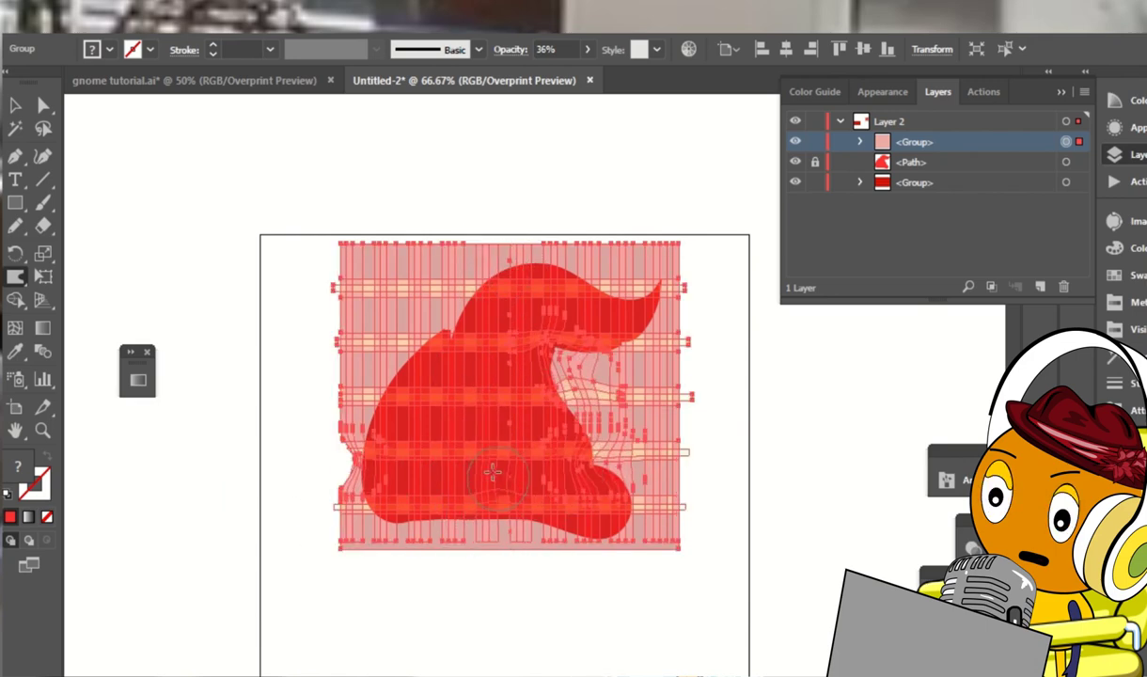
left_click_drag(442, 367, 460, 282)
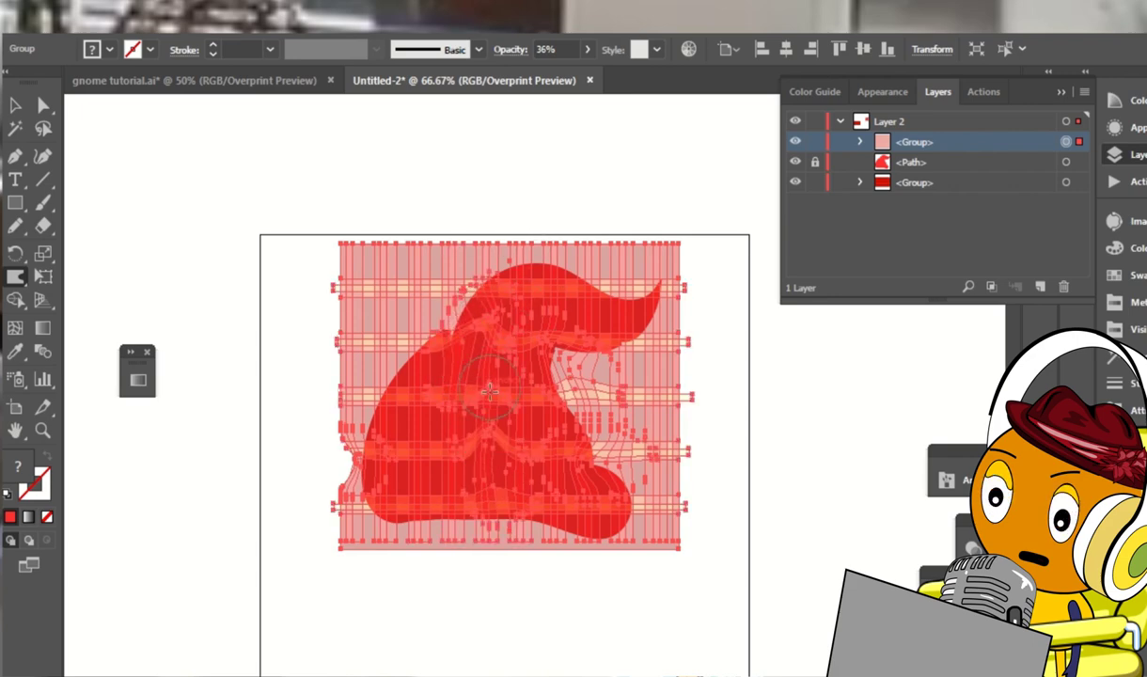
mouse_move(466, 366)
left_mouse_down()
mouse_move(479, 291)
mouse_move(658, 289)
left_mouse_up()
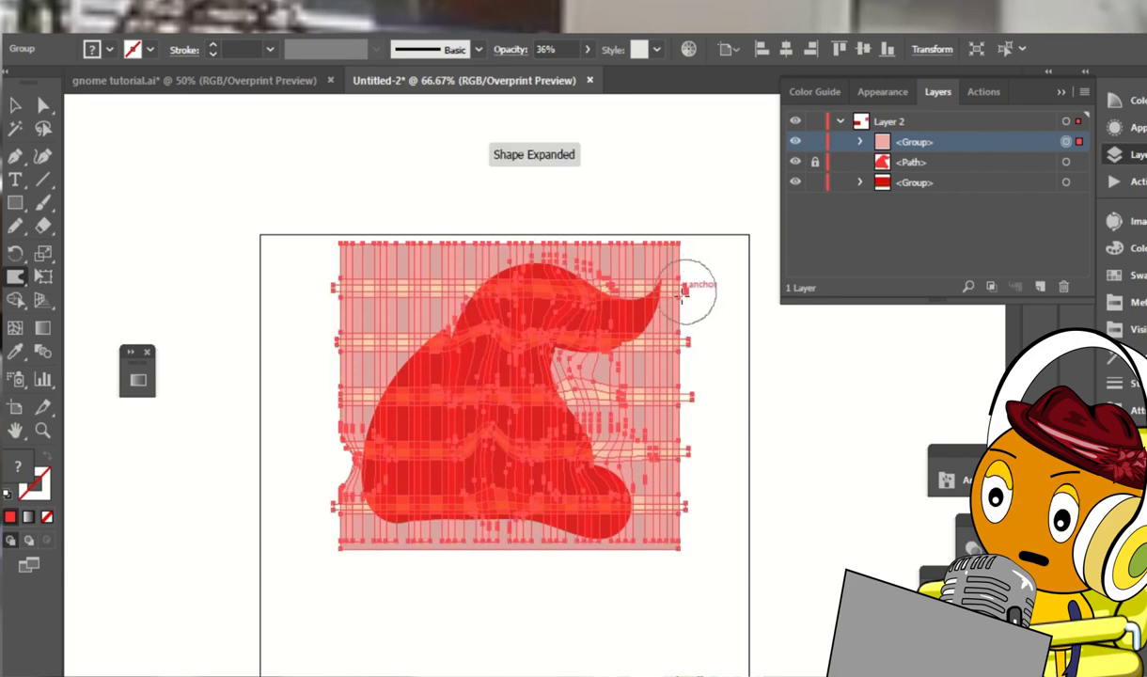
left_click_drag(602, 399, 642, 414)
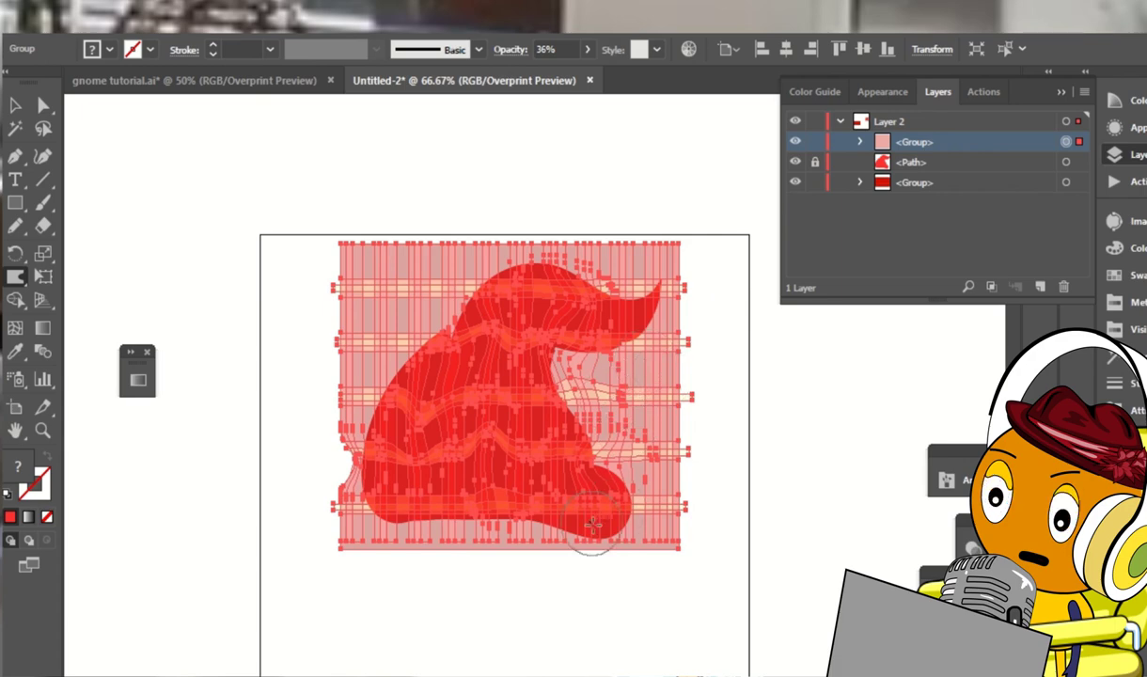
Preview the warp, then bend the stripes around the hat tip and right side
key("a")
left_click(698, 467)
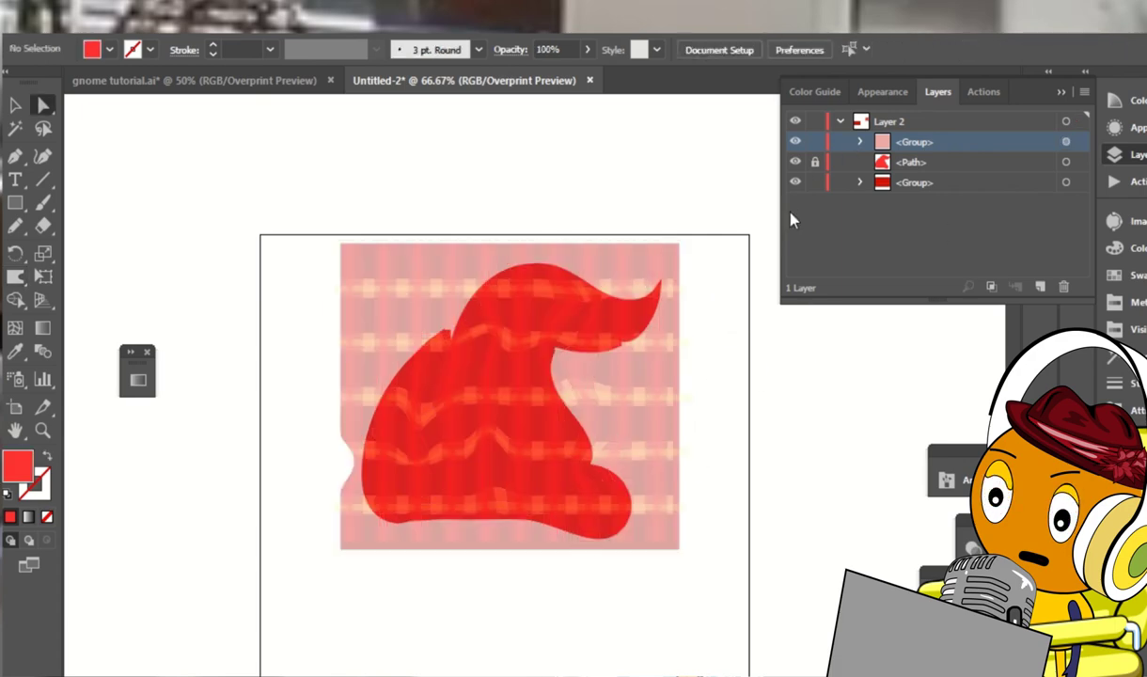
left_click(686, 441)
left_click(761, 441)
key("v")
left_click(409, 329)
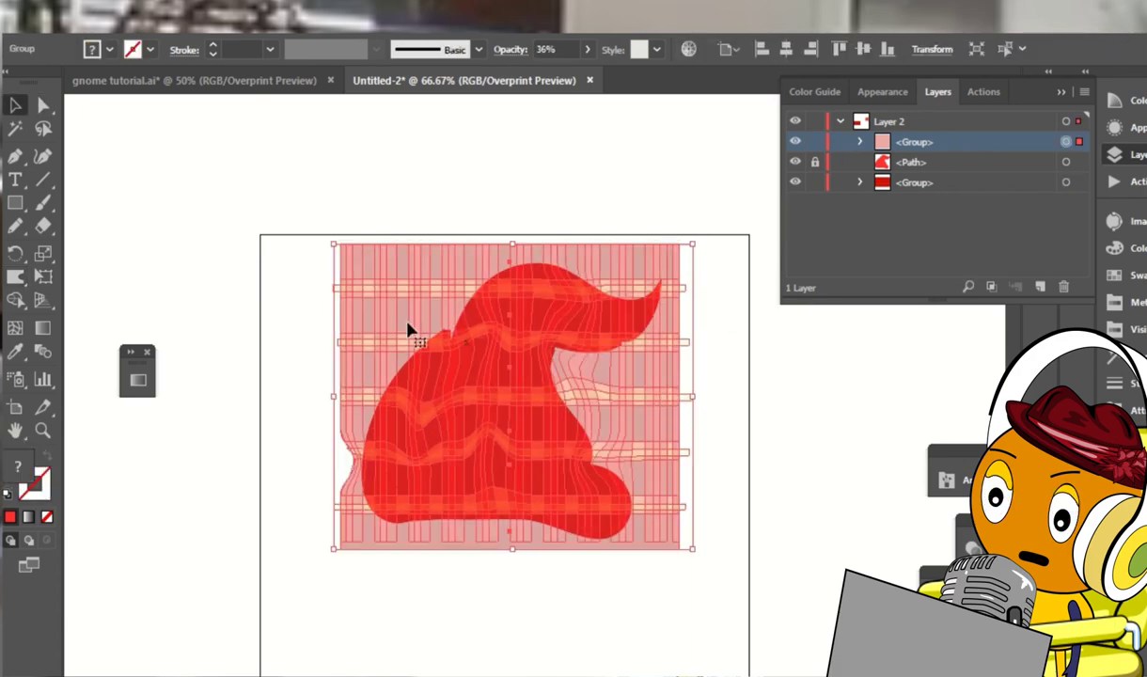
left_click(23, 273)
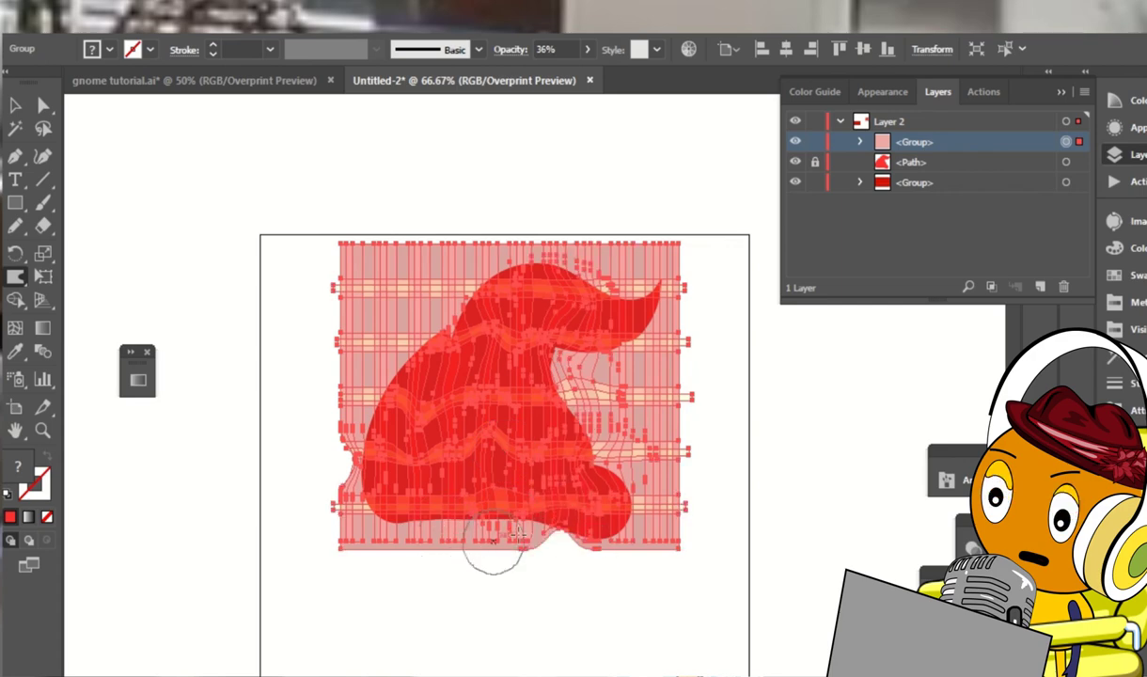
key("a")
left_click(814, 400)
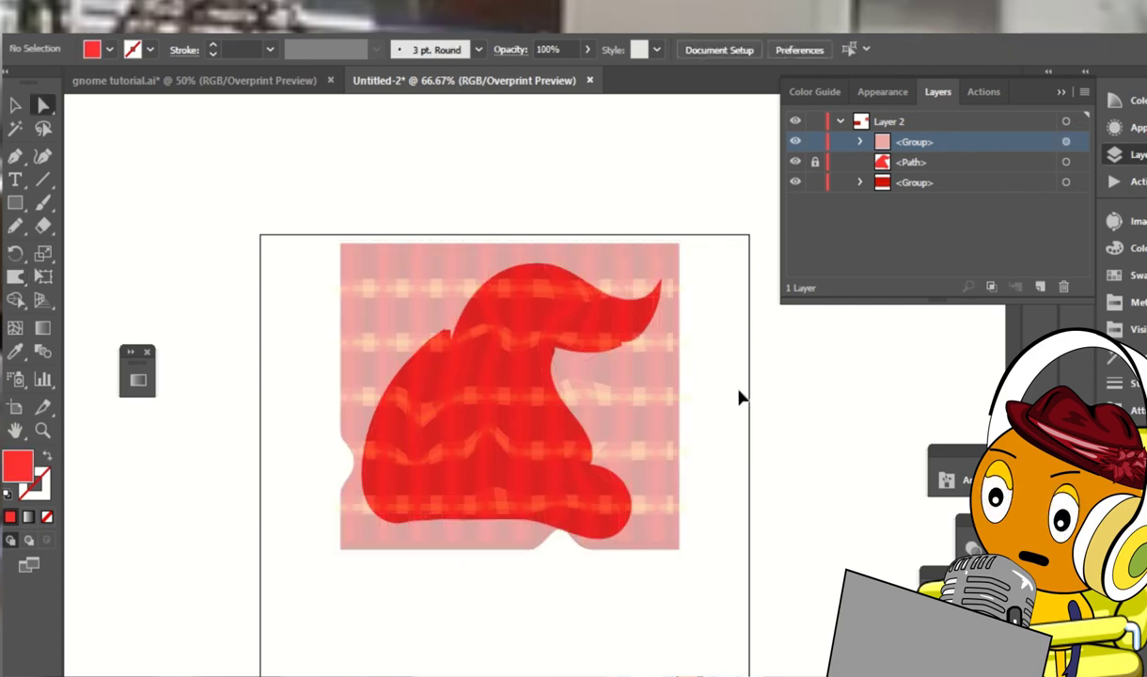
left_click(677, 395)
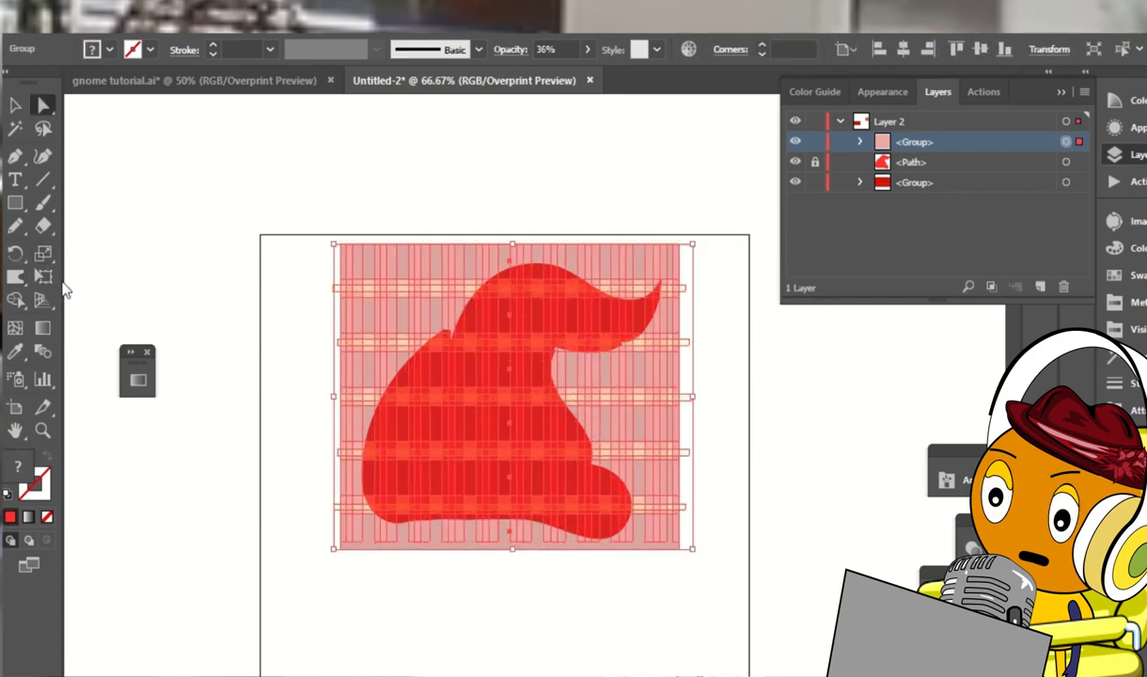
left_click(15, 275)
left_click_drag(554, 349, 583, 320)
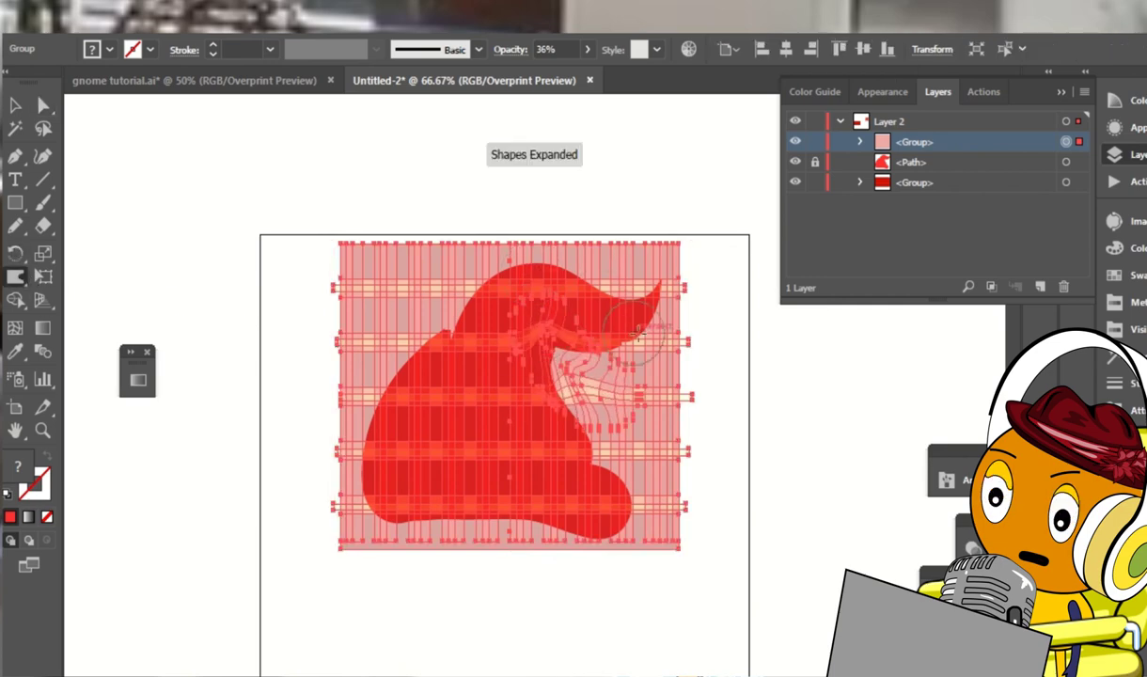
left_click_drag(649, 362, 522, 272)
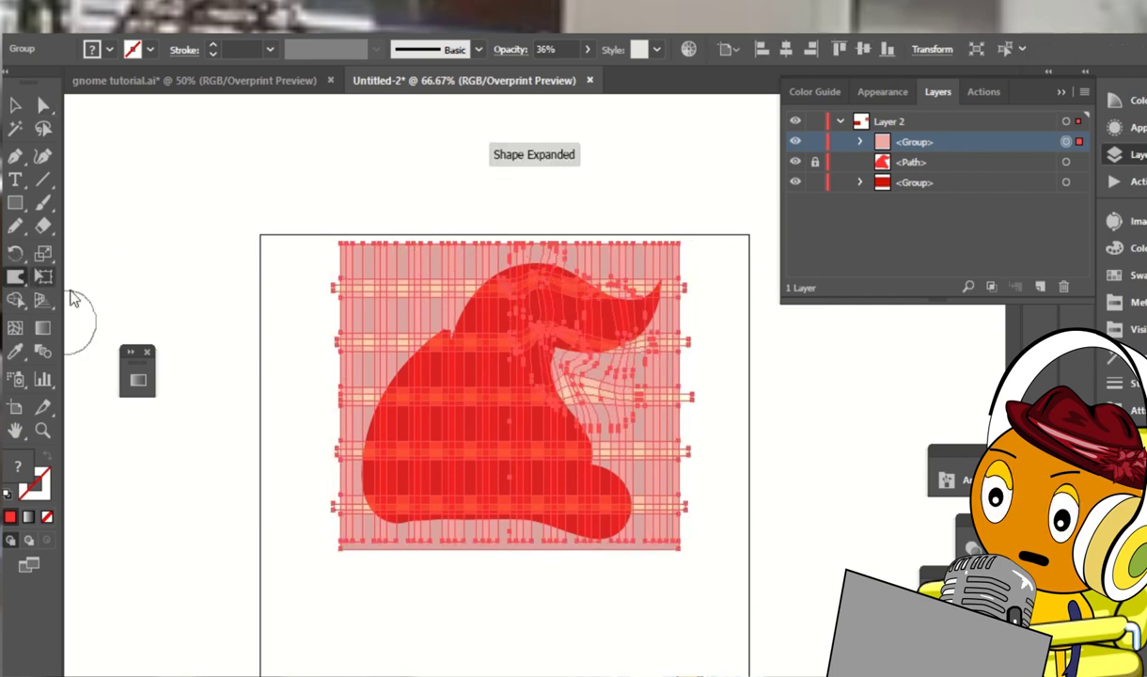
Set the Warp brush to 500 px and warp the stripes through the hat's middle and bottom
double_click(15, 276)
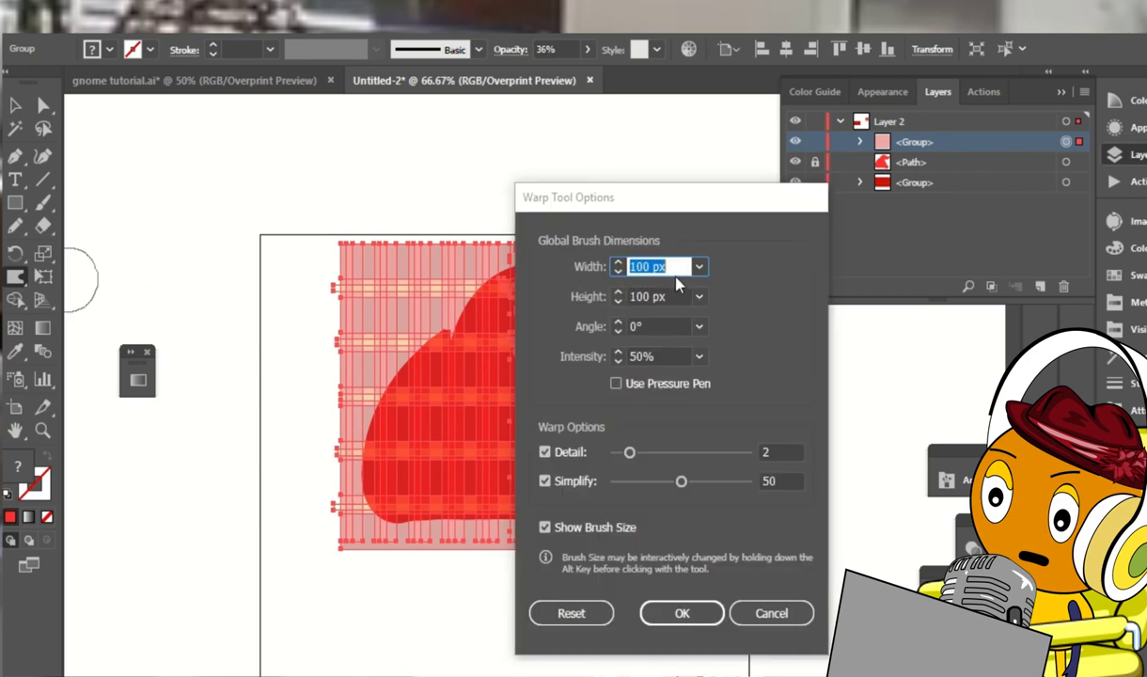
type("500")
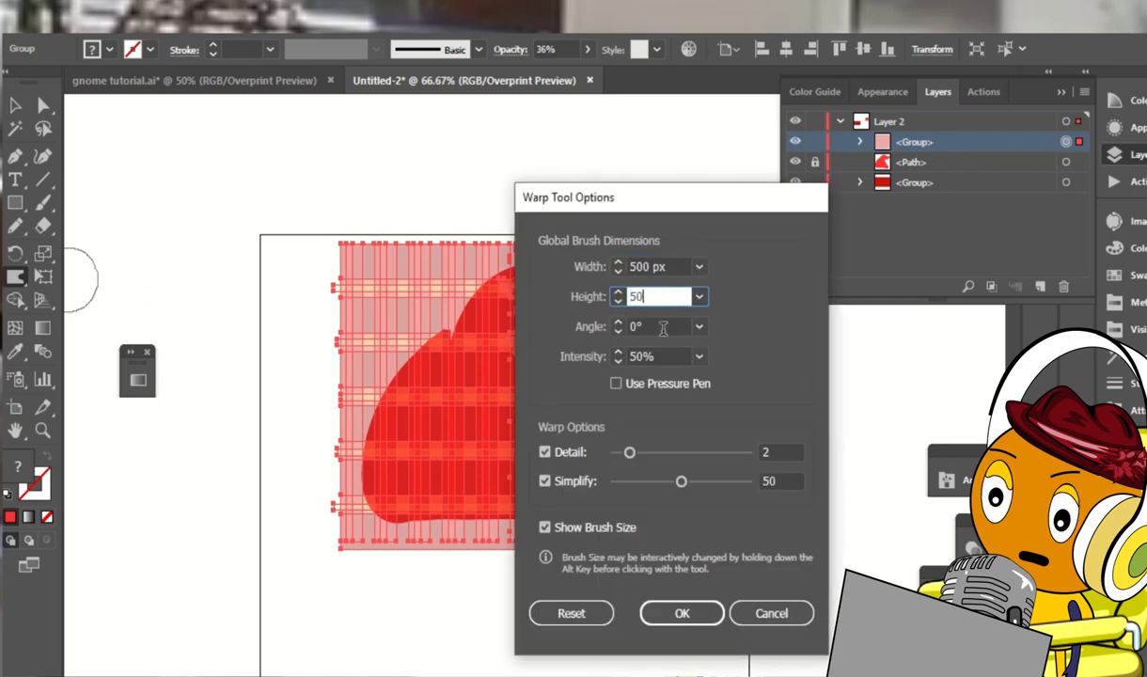
key("Return")
mouse_move(604, 311)
left_mouse_down()
mouse_move(460, 408)
mouse_move(415, 355)
left_mouse_up()
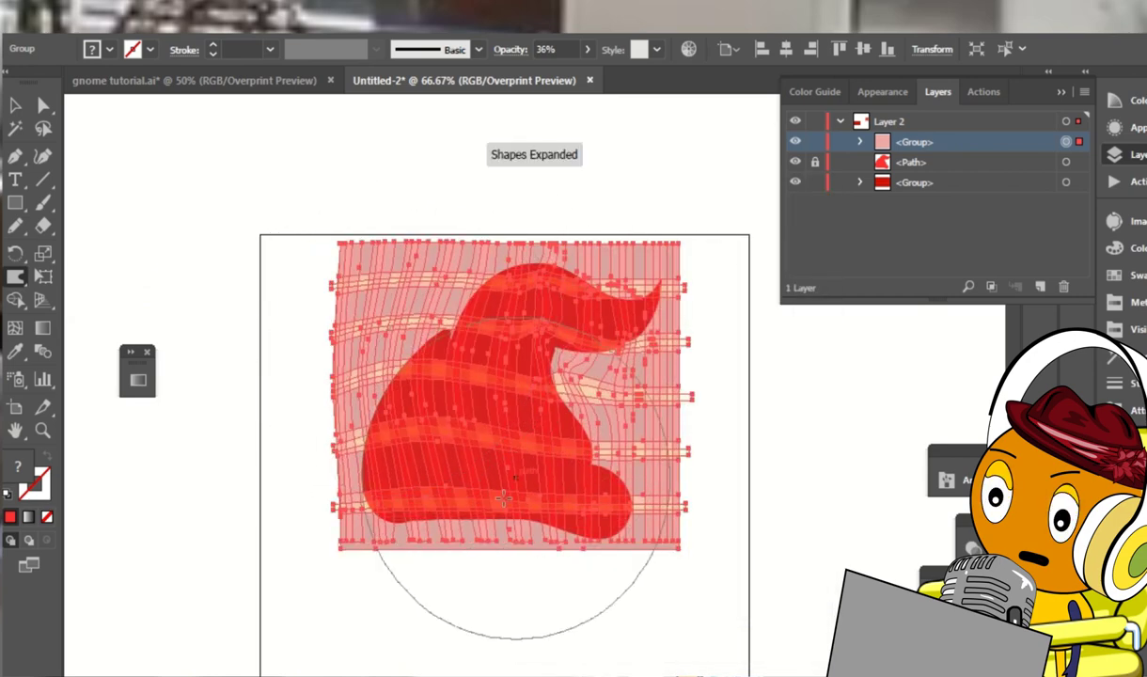
mouse_move(480, 554)
left_mouse_down()
mouse_move(474, 517)
mouse_move(478, 550)
left_mouse_up()
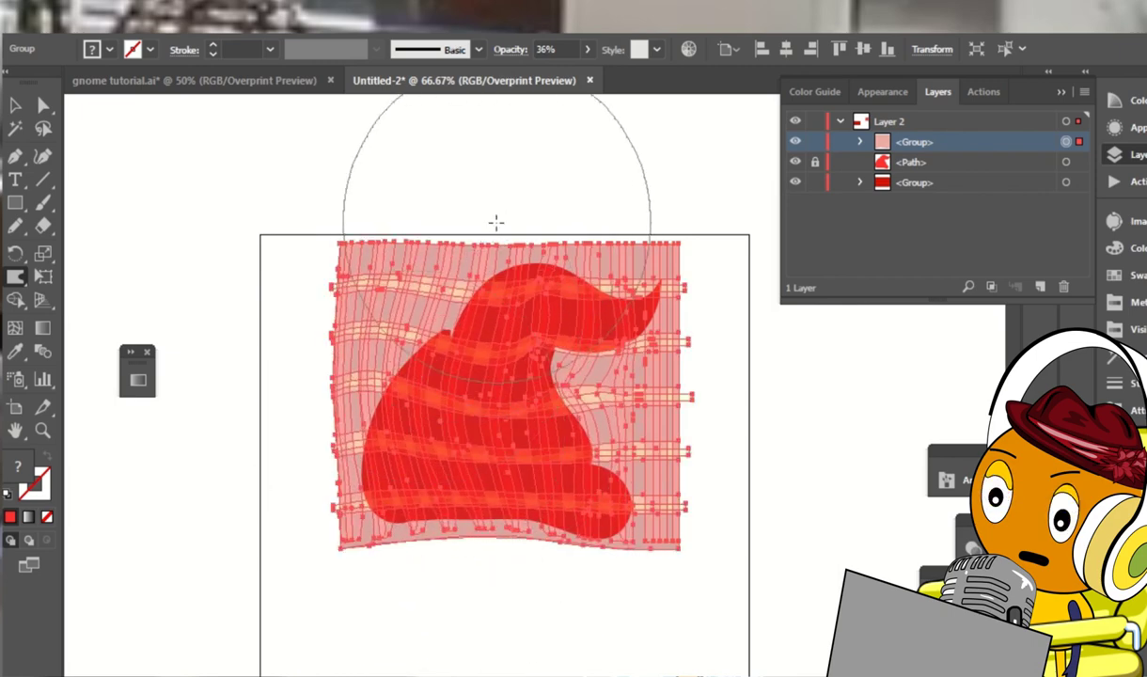
left_click_drag(496, 223, 473, 307)
Move the hat path above the plaid and clip the plaid to the hat shape
key("a")
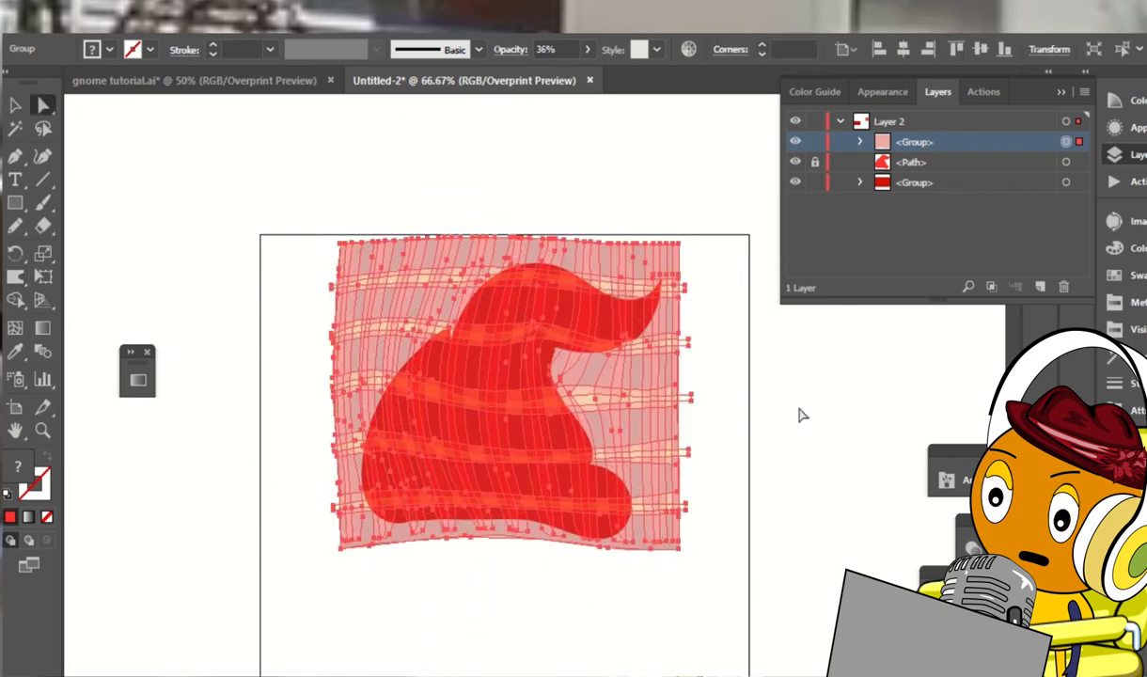
left_click(499, 555)
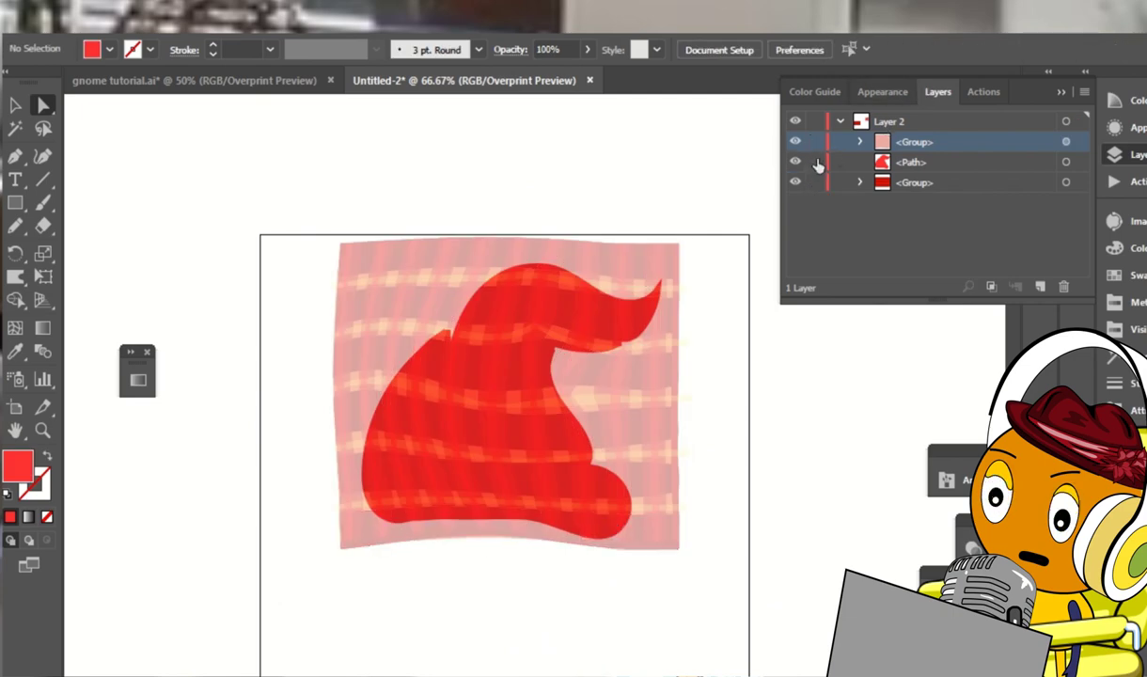
left_click_drag(884, 162, 893, 133)
left_click(1078, 162)
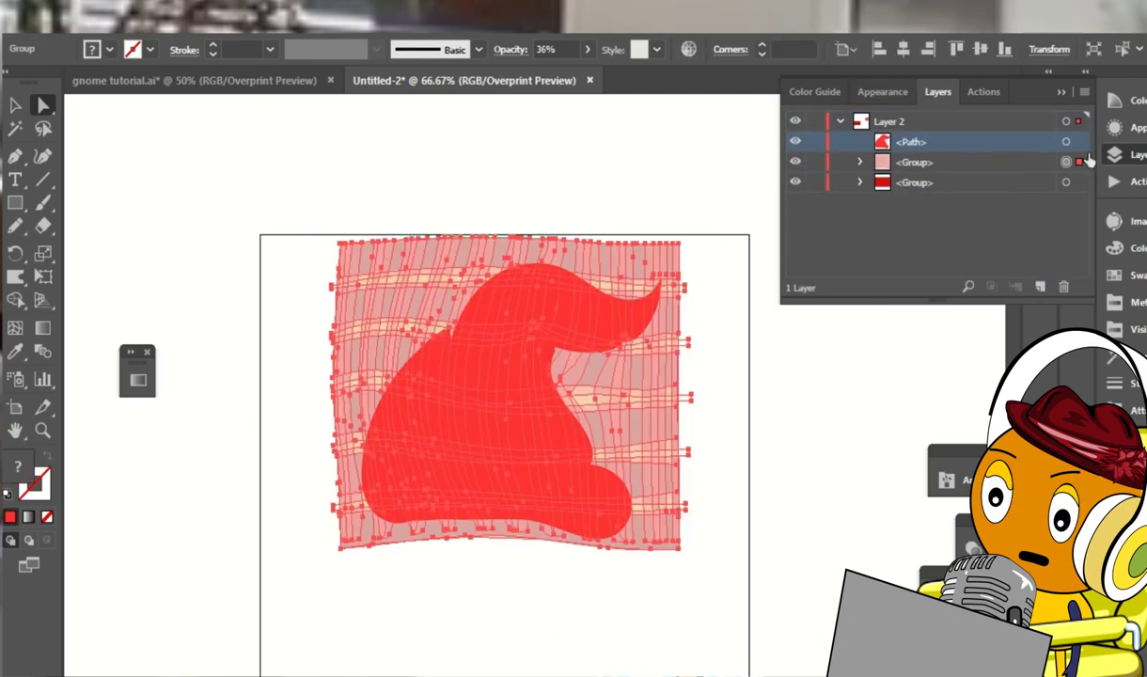
left_click(752, 302)
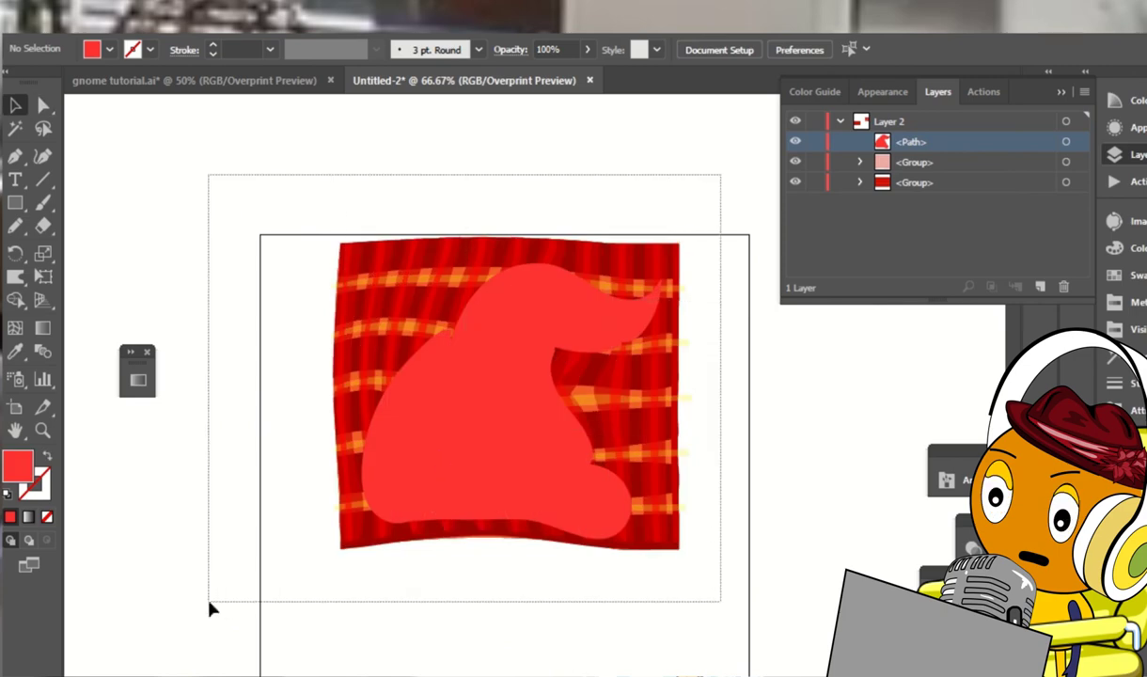
left_click_drag(747, 174, 210, 607)
key("ctrl+7")
Paste the clipped plaid hat in front over the gnome's hat in gnome tutorial.ai
left_click(322, 513)
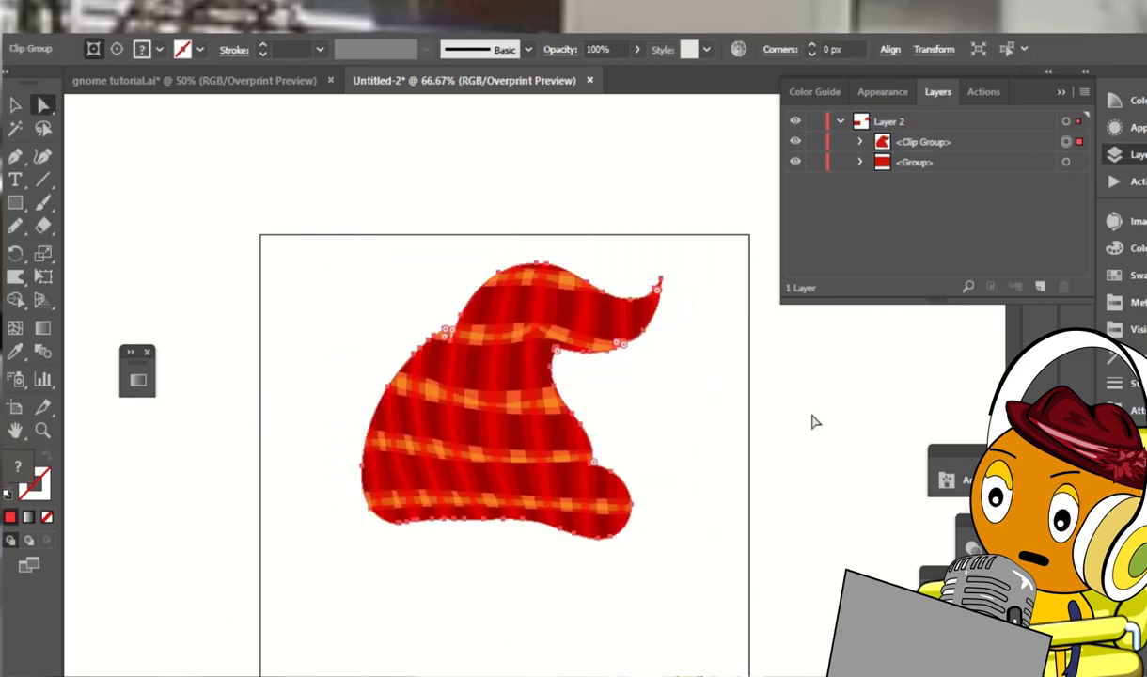
left_click(508, 408)
left_click(291, 83)
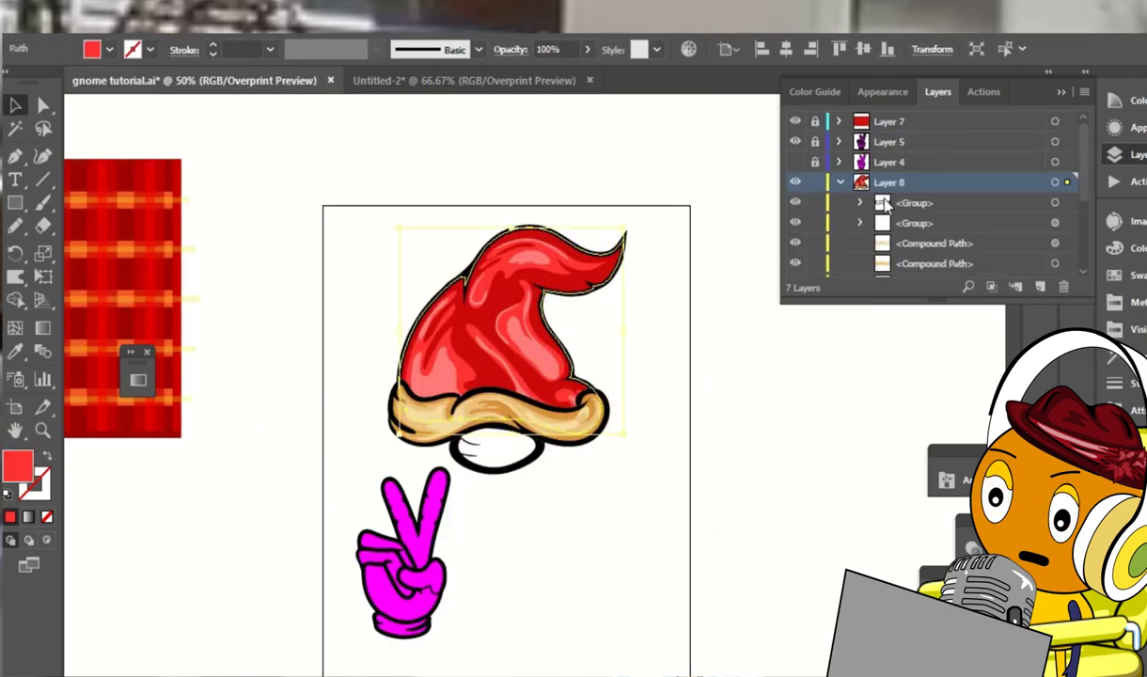
key("ctrl+7")
left_click(737, 366)
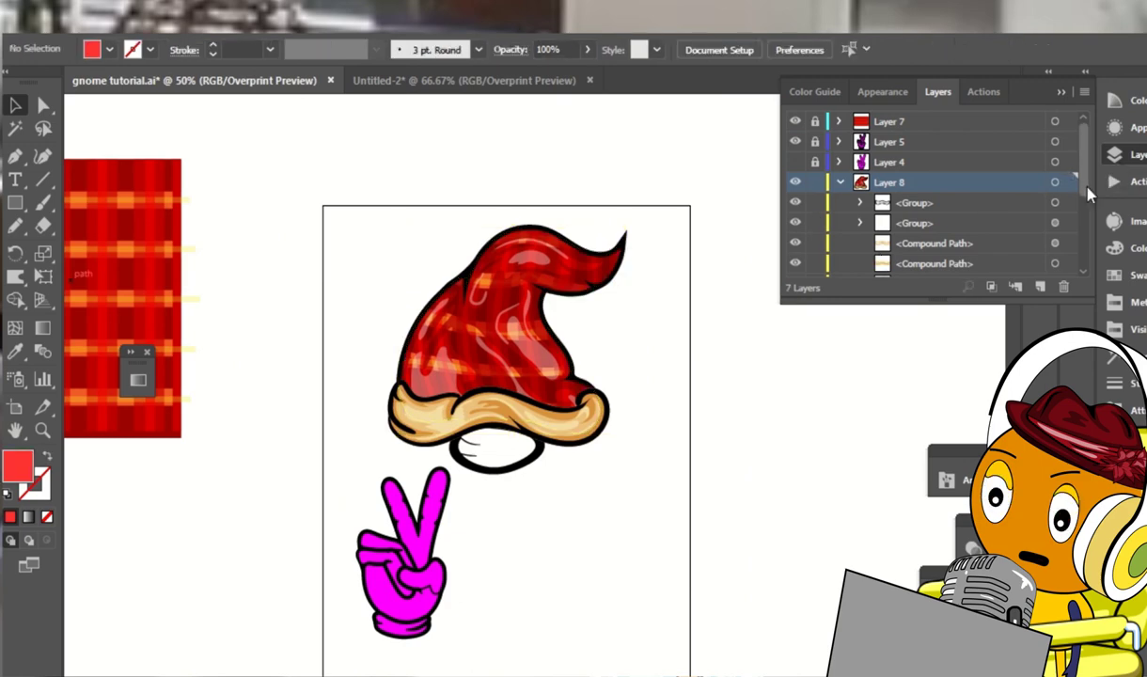
left_click_drag(1085, 187, 1086, 239)
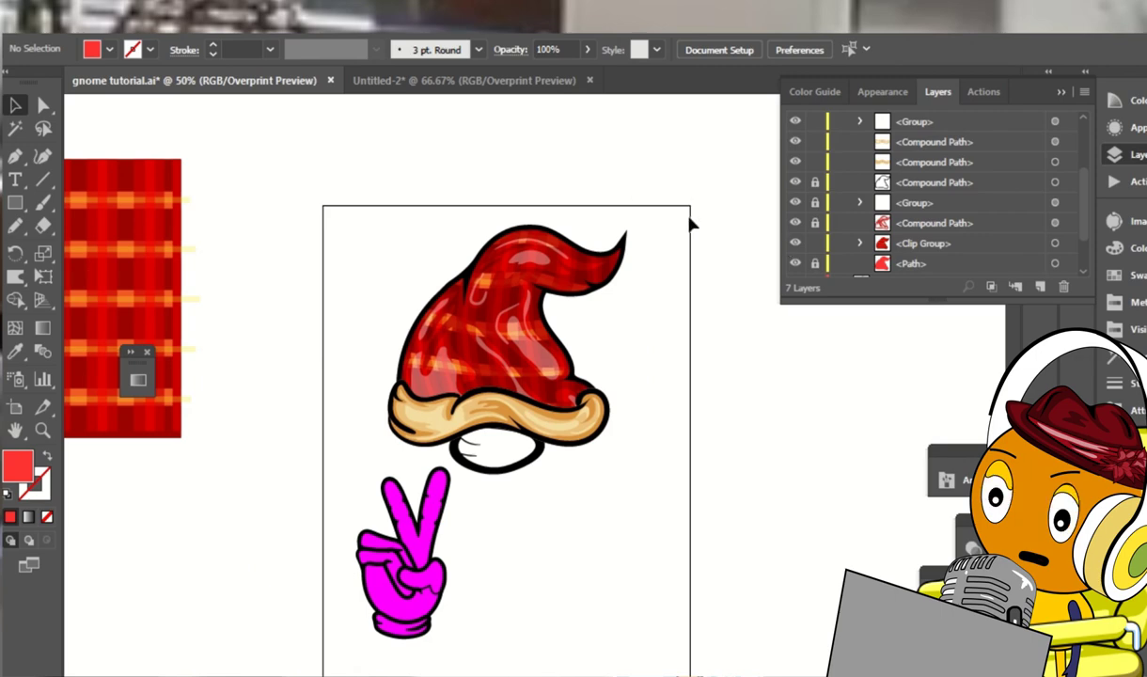
scroll(648, 282, "up", 1)
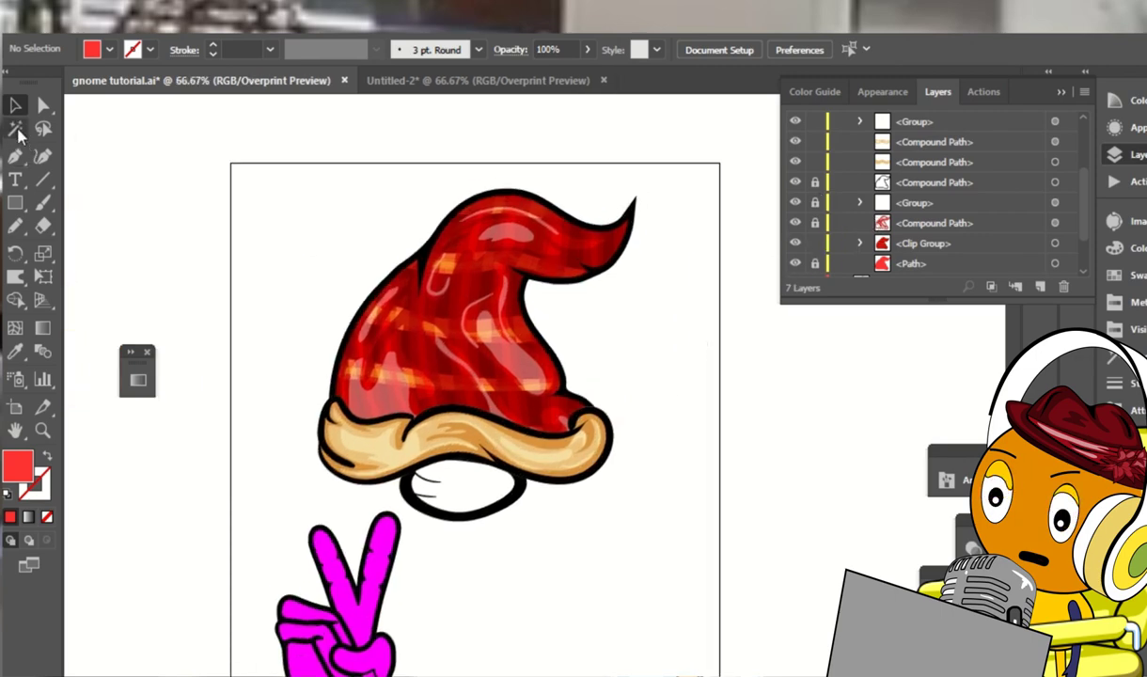
Magic Wand the hat fill and set its blending mode to Color Burn
left_click(16, 130)
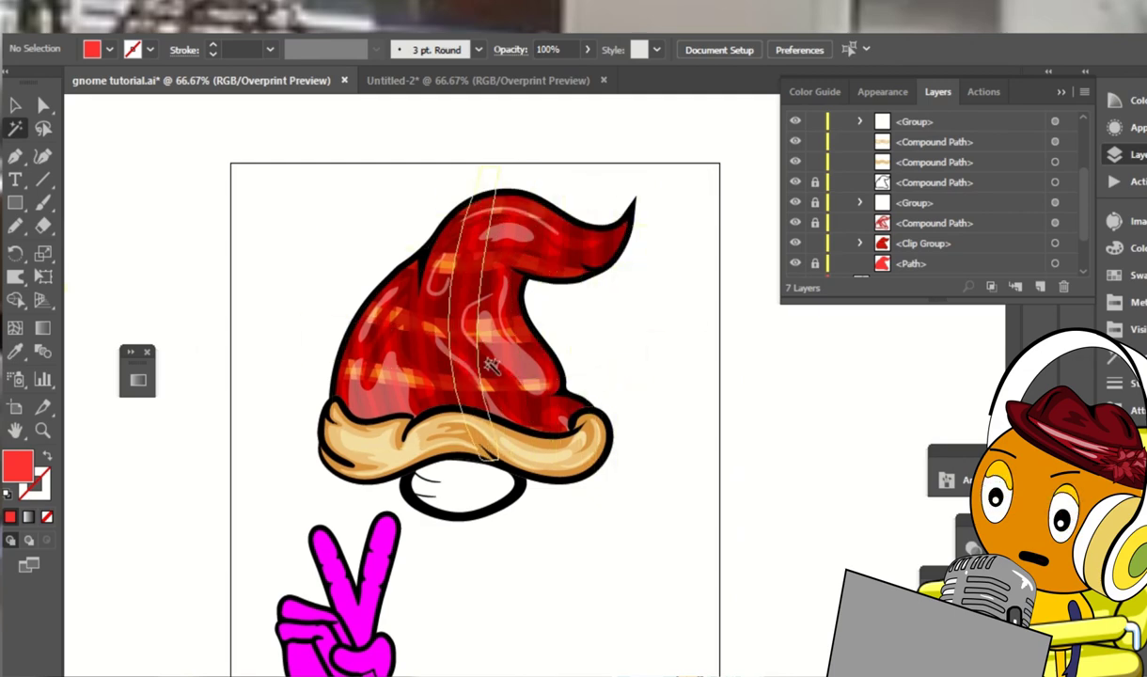
left_click(1056, 225)
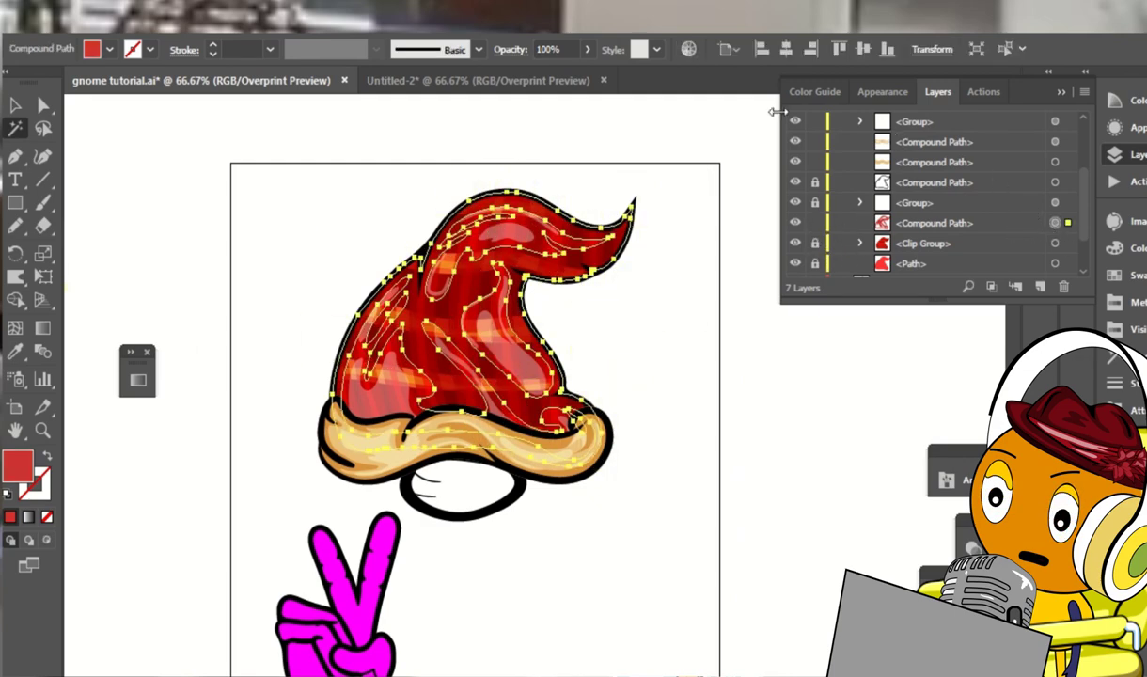
left_click(511, 48)
left_click(360, 82)
left_click(355, 145)
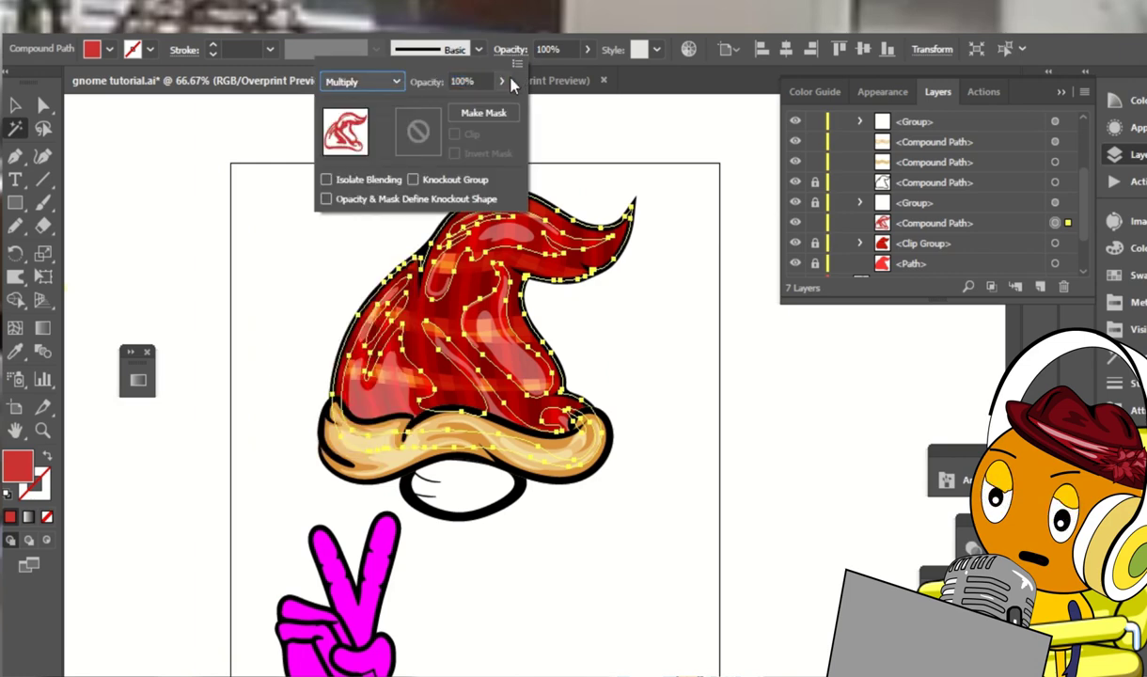
left_click(501, 81)
left_click(360, 82)
left_click(371, 164)
left_click(696, 367)
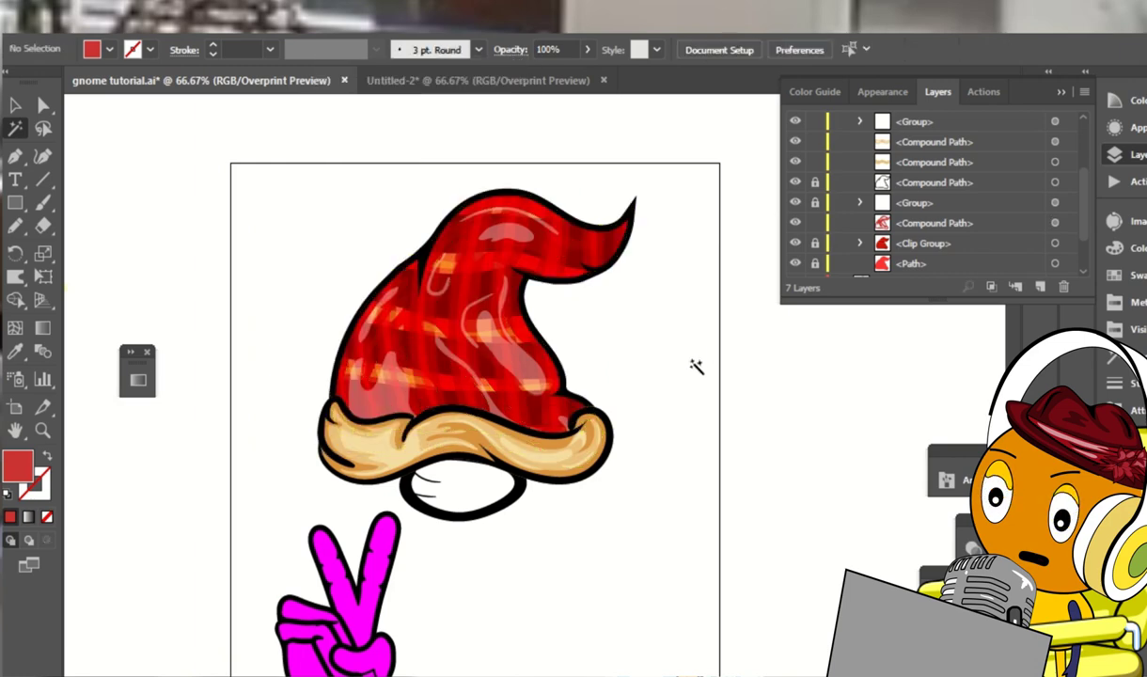
key("ctrl+z")
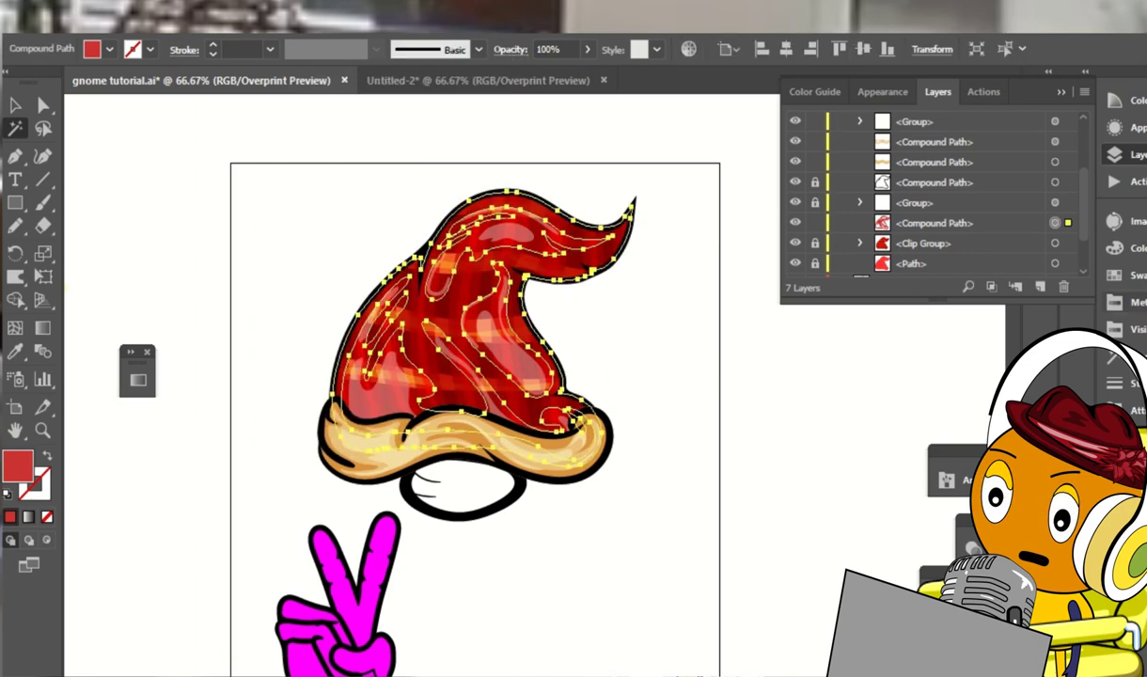
Fill the hat shape dark red and lower its opacity to 60%
left_click(1113, 328)
left_click(1013, 265)
left_click(709, 313)
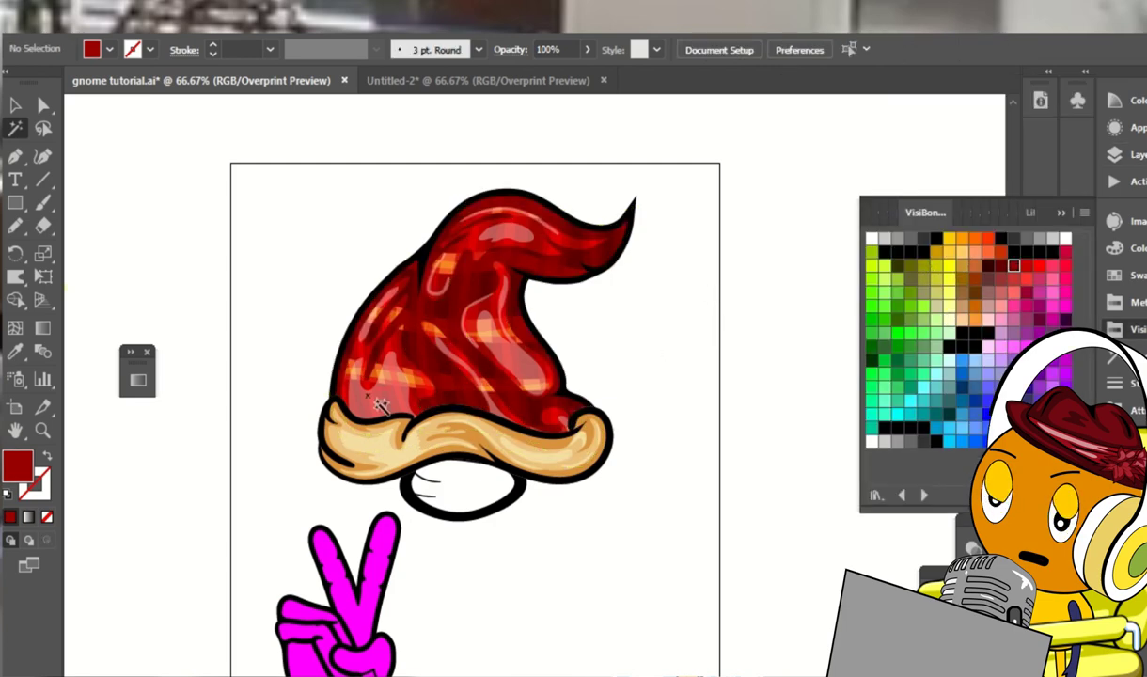
left_click(532, 242)
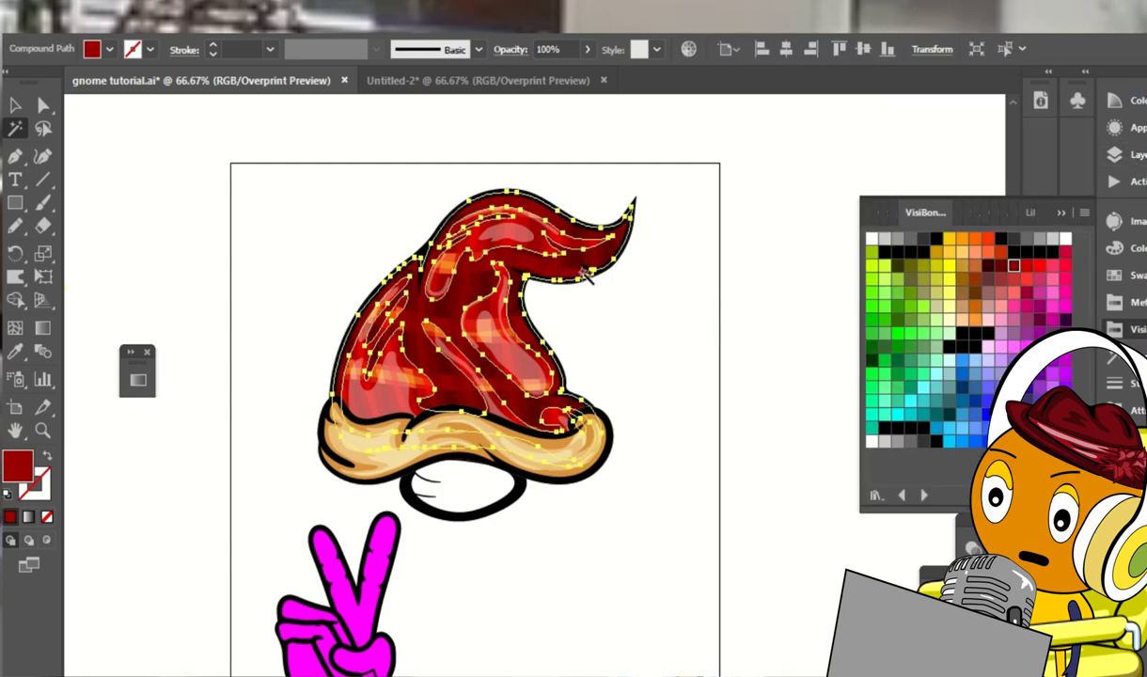
left_click(586, 49)
left_click_drag(590, 77, 559, 79)
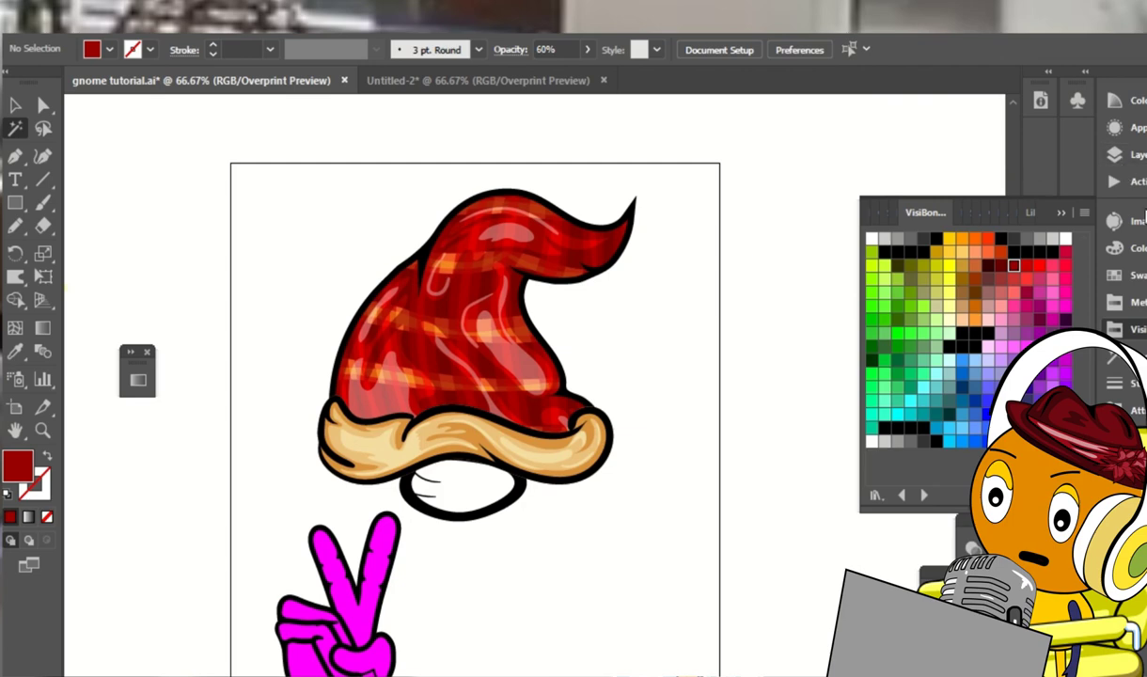
Unlock the hat artwork and select its white highlight group
left_click(1114, 154)
scroll(902, 188, "down", 1)
scroll(902, 188, "down", 2)
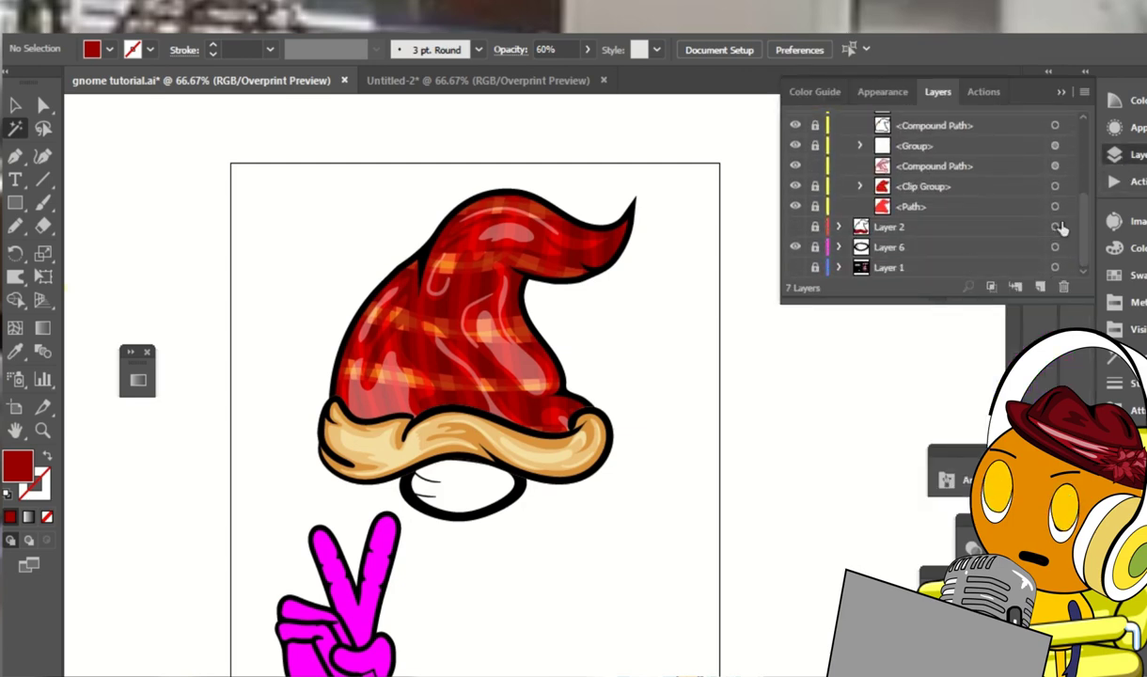
left_click(815, 186)
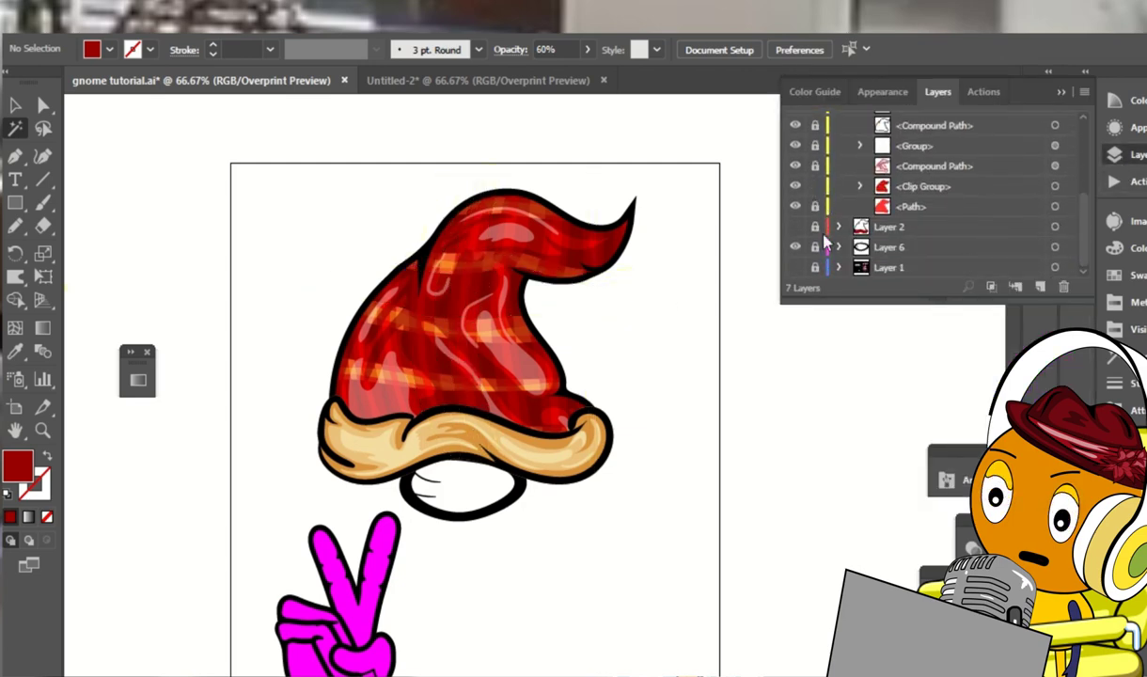
key("v")
left_click(475, 334)
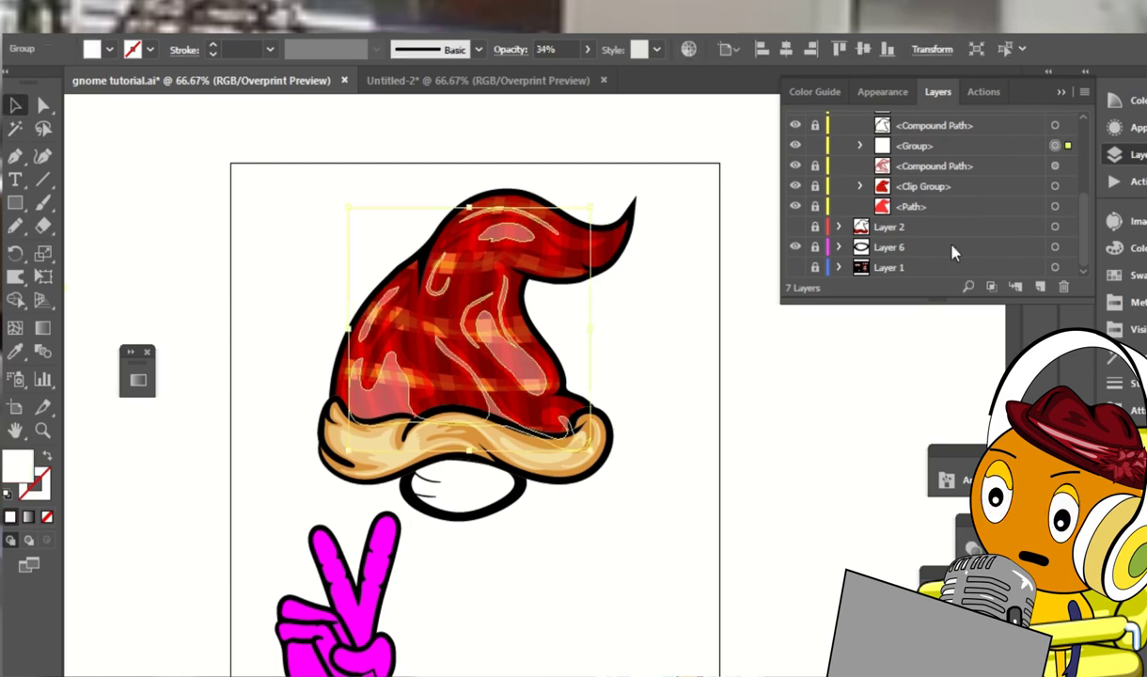
Fill the highlight group with a brighter red swatch
left_click(1114, 275)
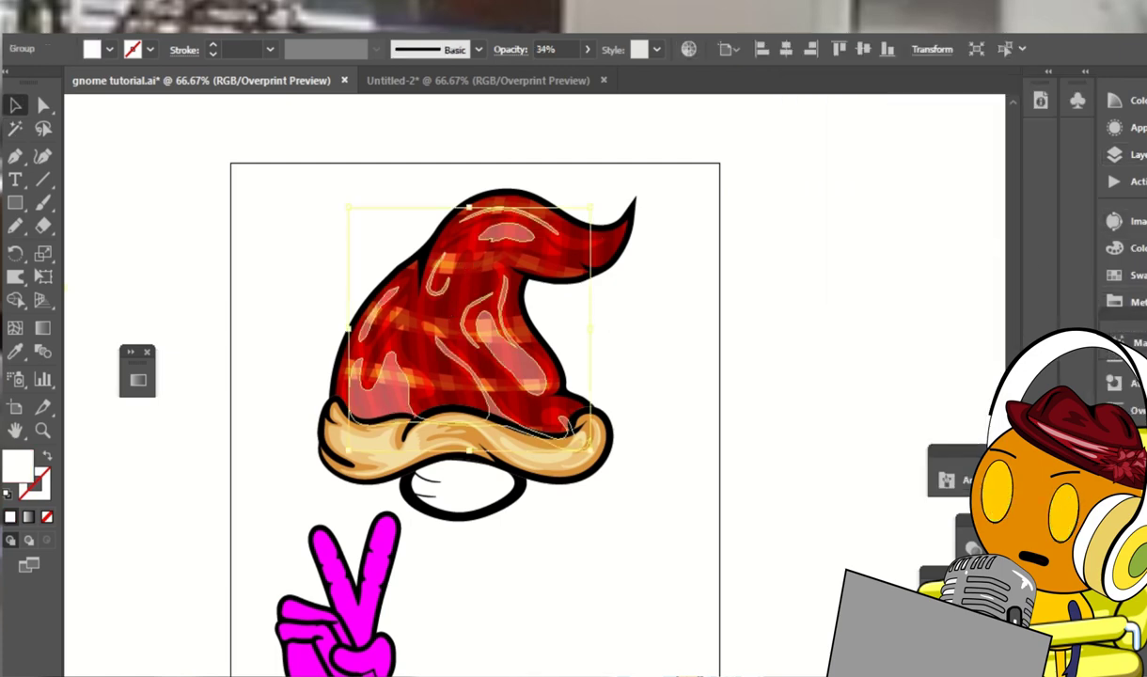
left_click(1114, 329)
left_click(1027, 266)
left_click(785, 273)
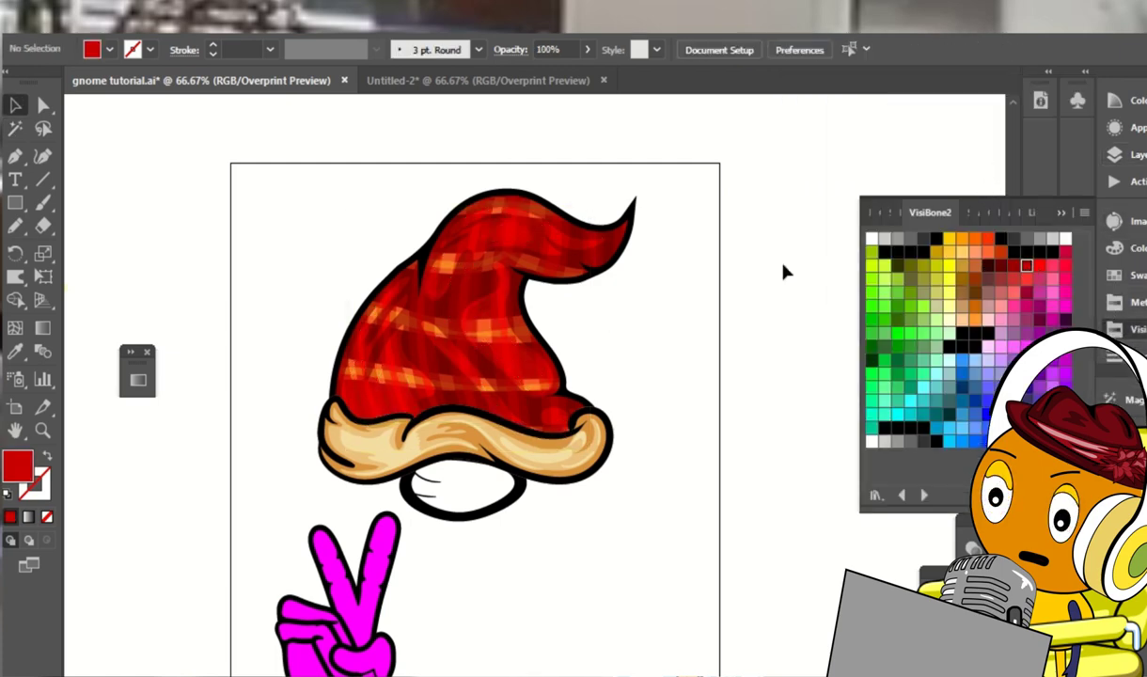
key("ctrl+z")
key("ctrl+z")
left_click(1026, 272)
left_click(752, 221)
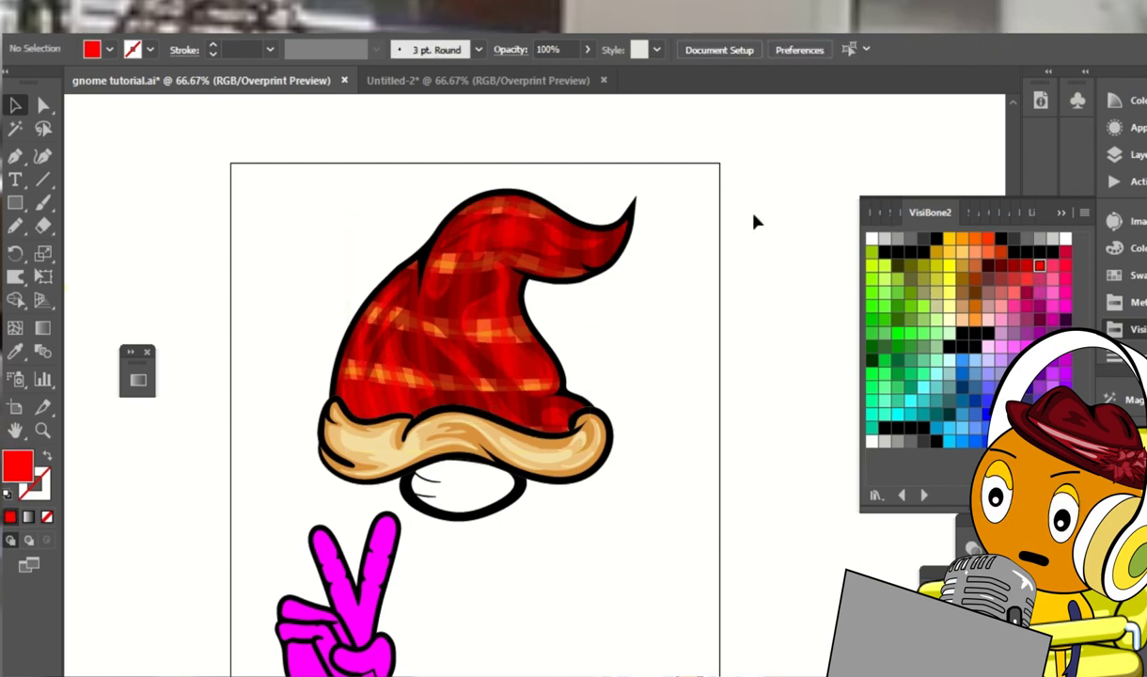
Zoom to the area below the hat brim and make Layer 6 active
key("ctrl+minus")
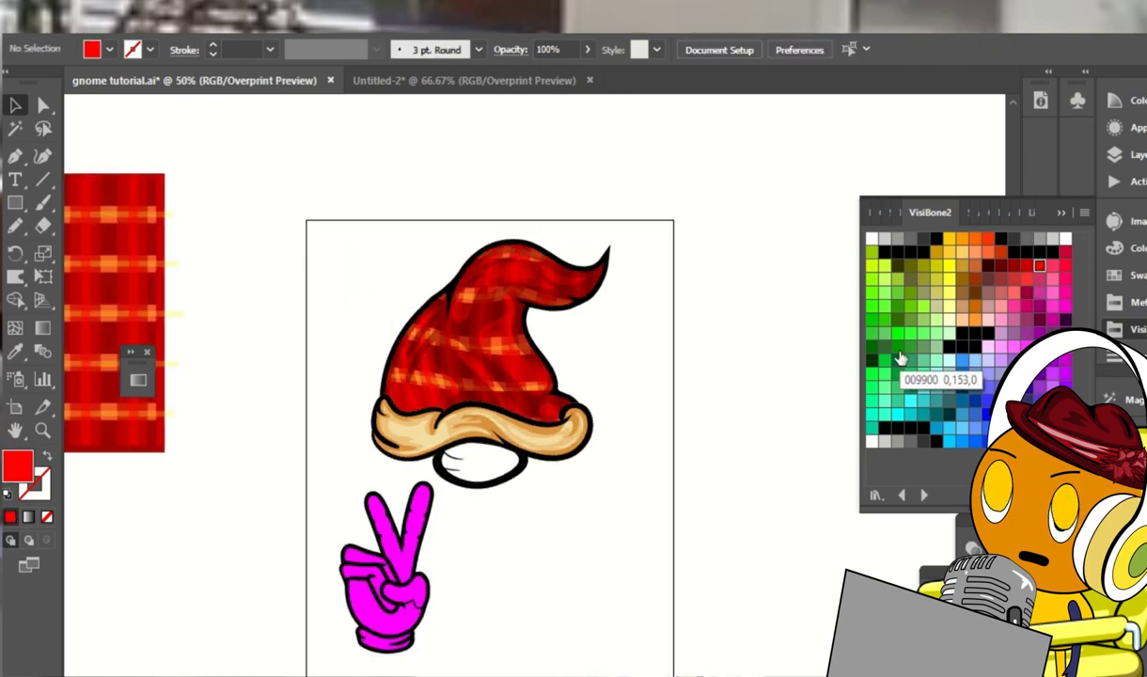
key("ctrl+minus")
key("ctrl+minus")
key("ctrl+plus")
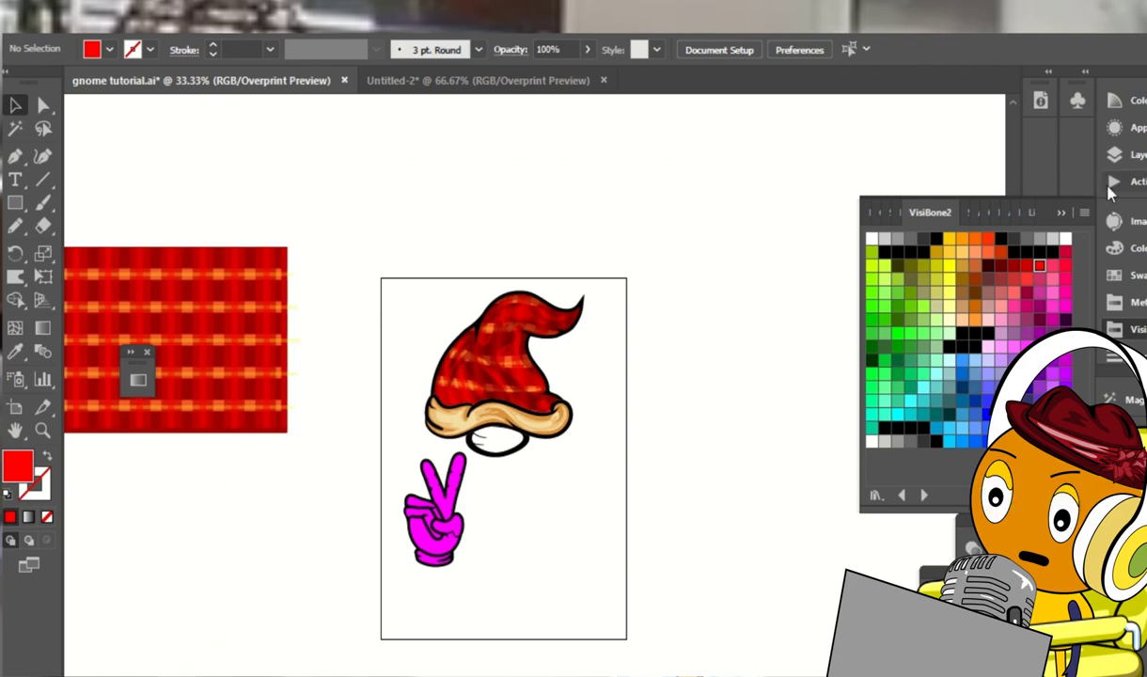
left_click(1114, 155)
left_click(840, 183)
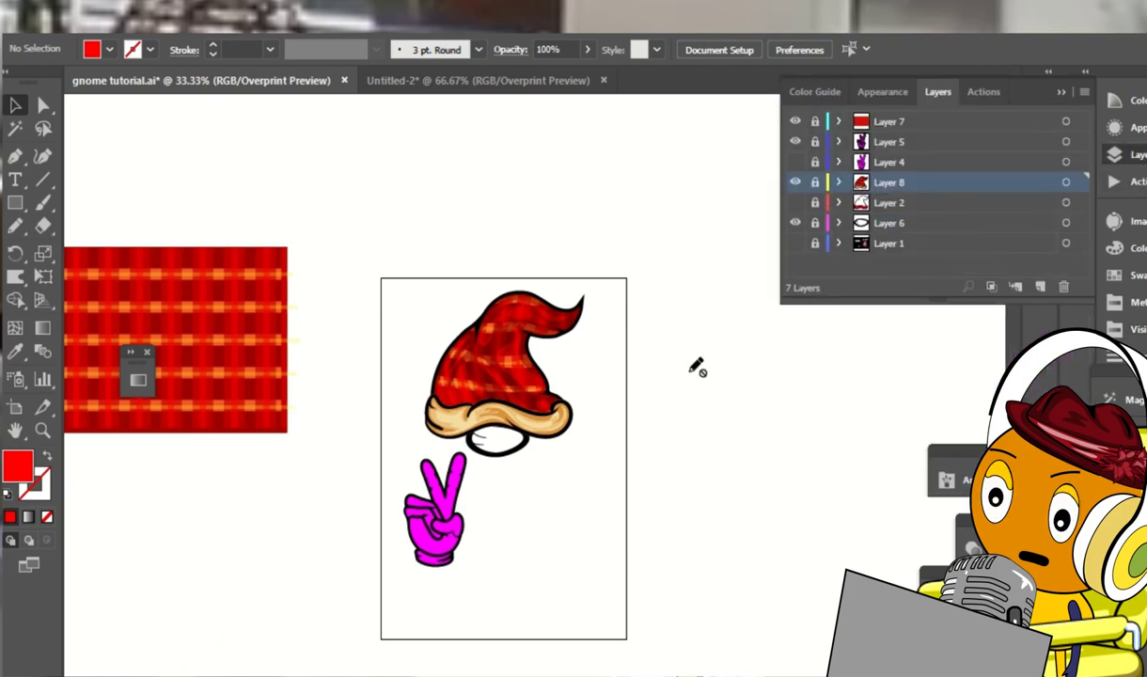
key("ctrl+1")
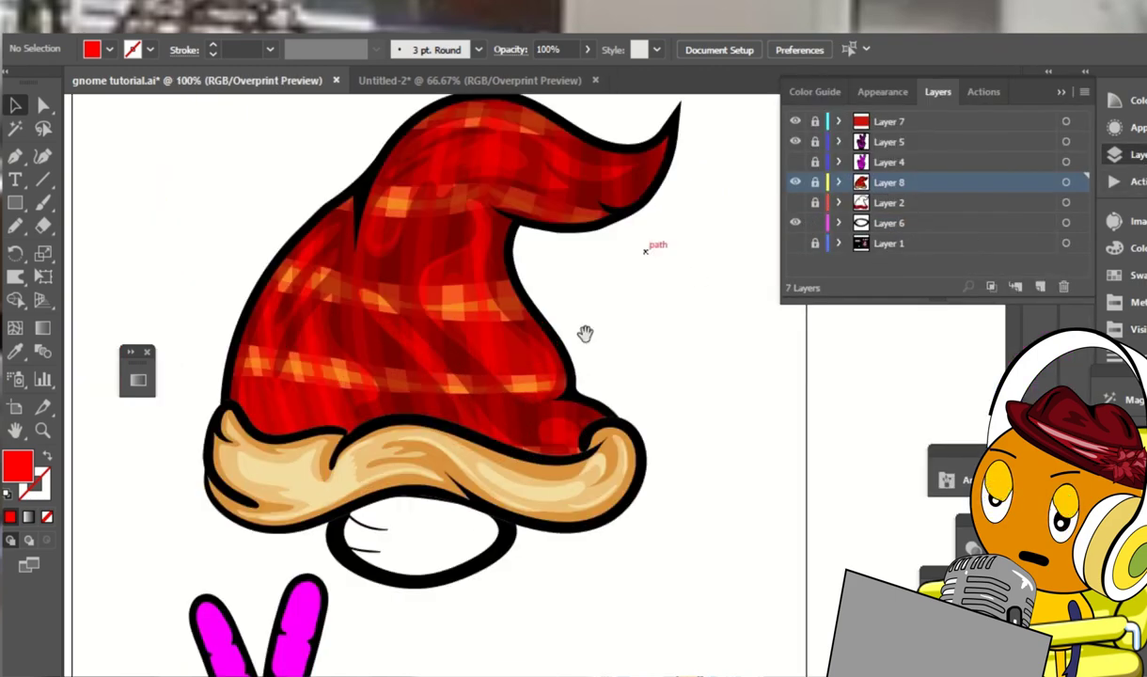
left_click_drag(585, 334, 641, 174)
left_click(889, 223)
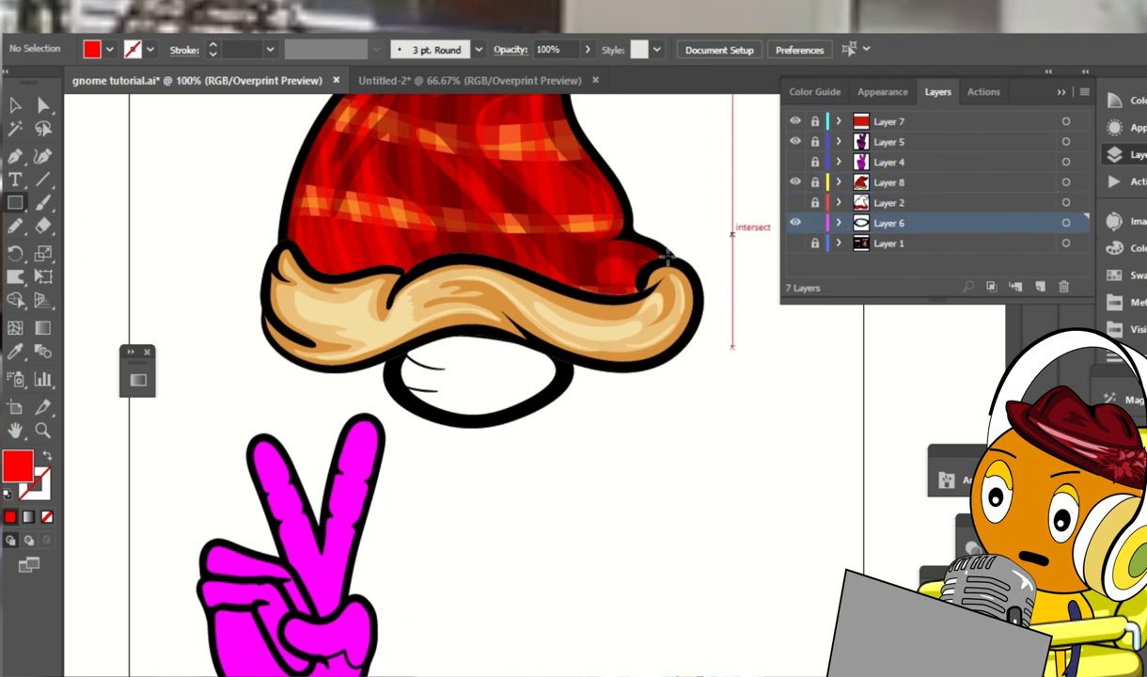
Draw a red rectangle behind the hat and trim it to the nose oval with Shape Builder
left_click_drag(596, 285, 325, 472)
right_click(507, 414)
left_click(742, 381)
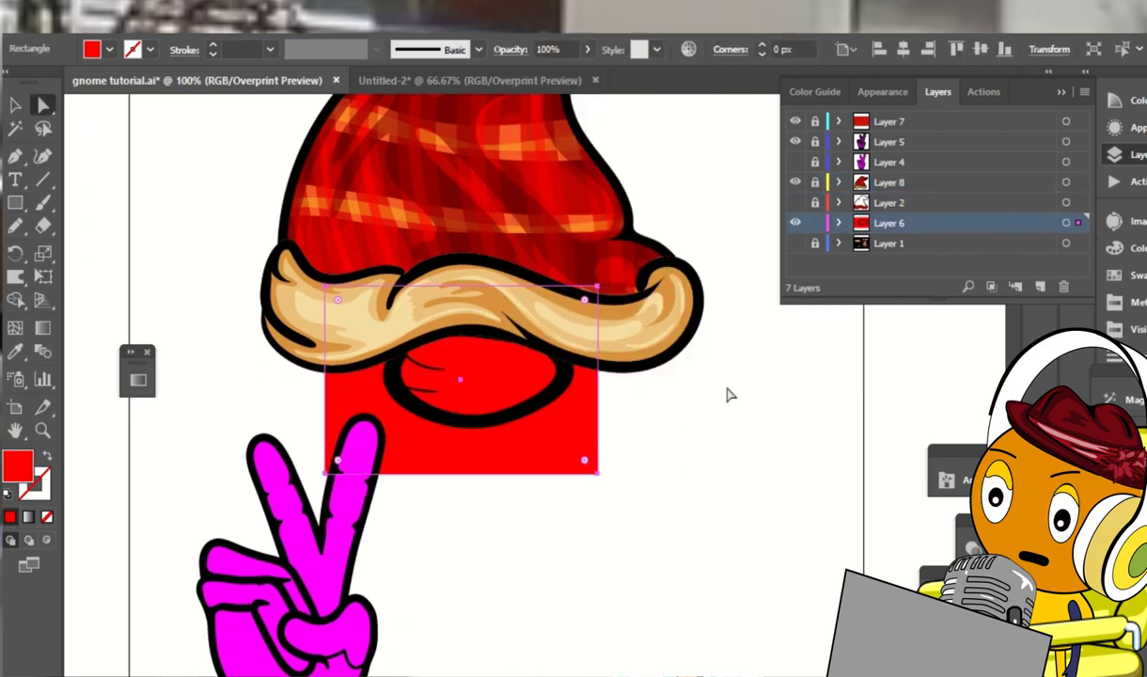
left_click(545, 403, "shift")
left_click(15, 299)
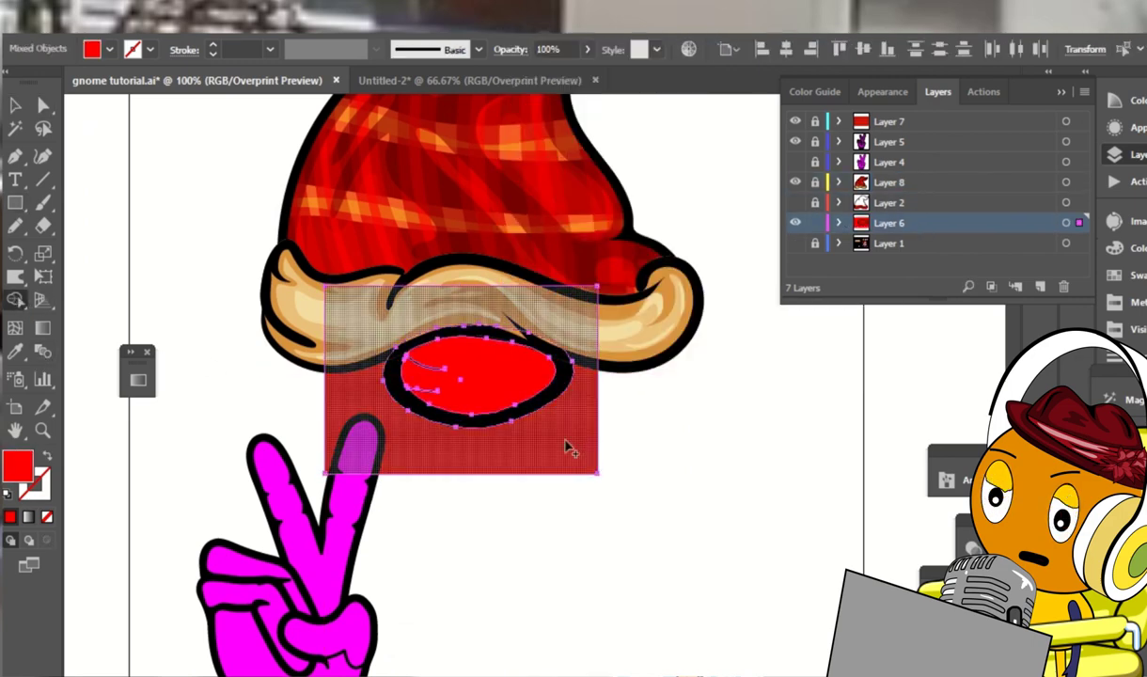
left_click(569, 449, "alt")
key("n")
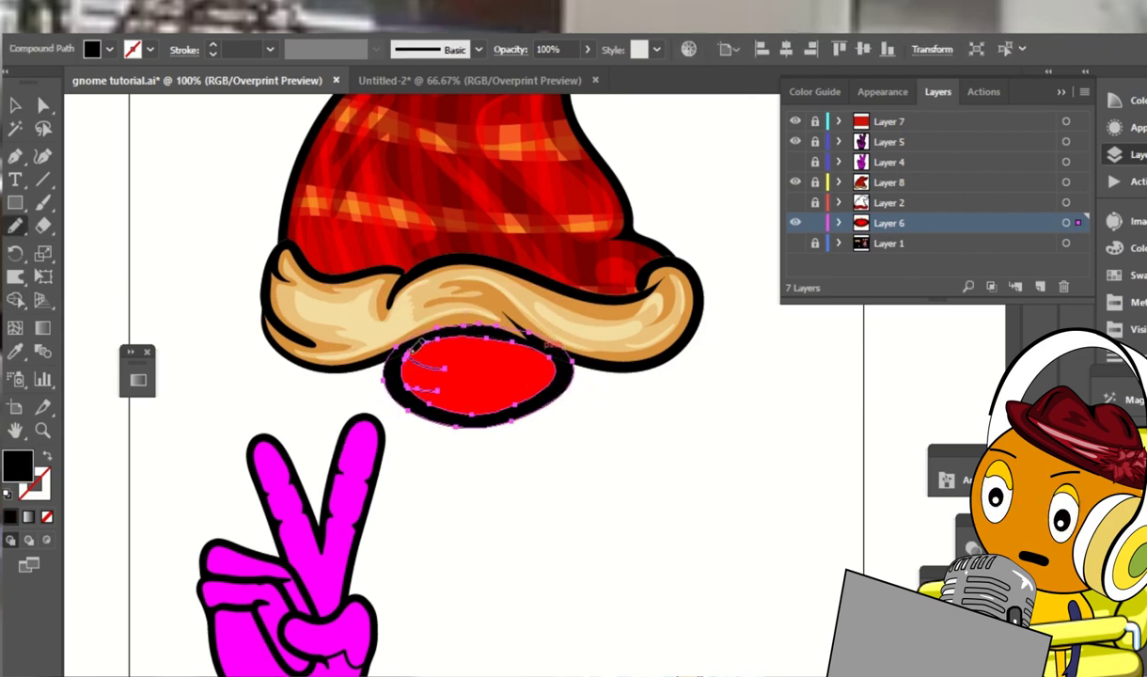
Zoom in and redraw the red nose's upper-right, left and lower edges, dropping the inner sketch lines
key("ctrl+equal")
key("ctrl+equal")
key("ctrl+equal")
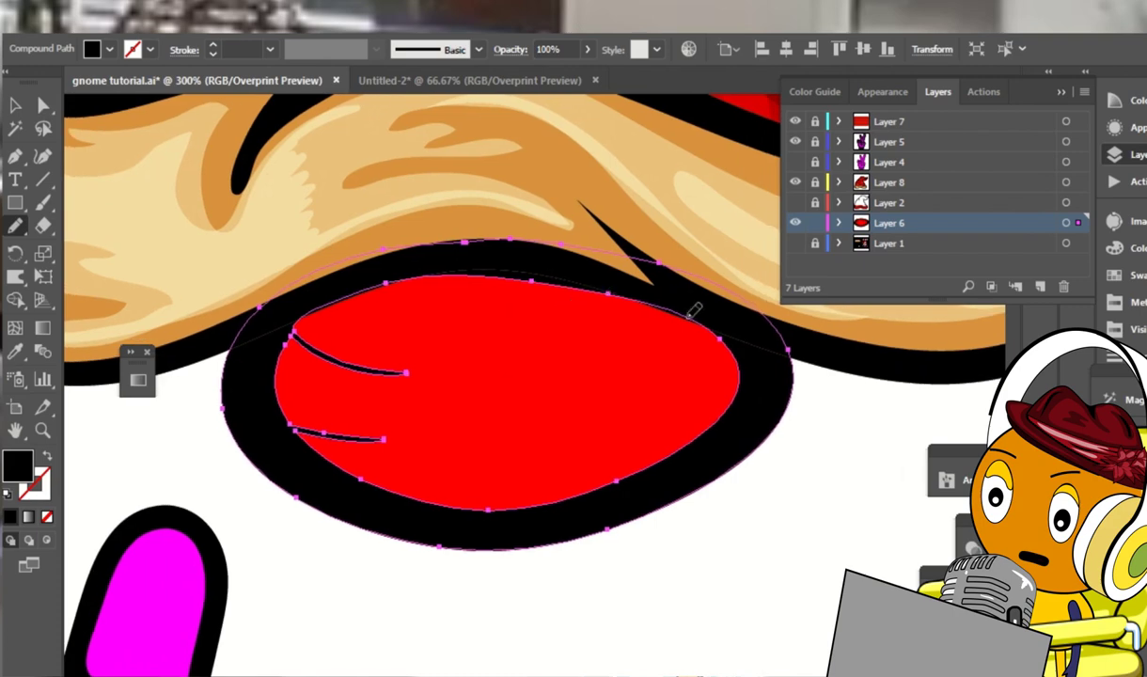
left_click_drag(687, 317, 656, 297)
left_click_drag(264, 350, 384, 467)
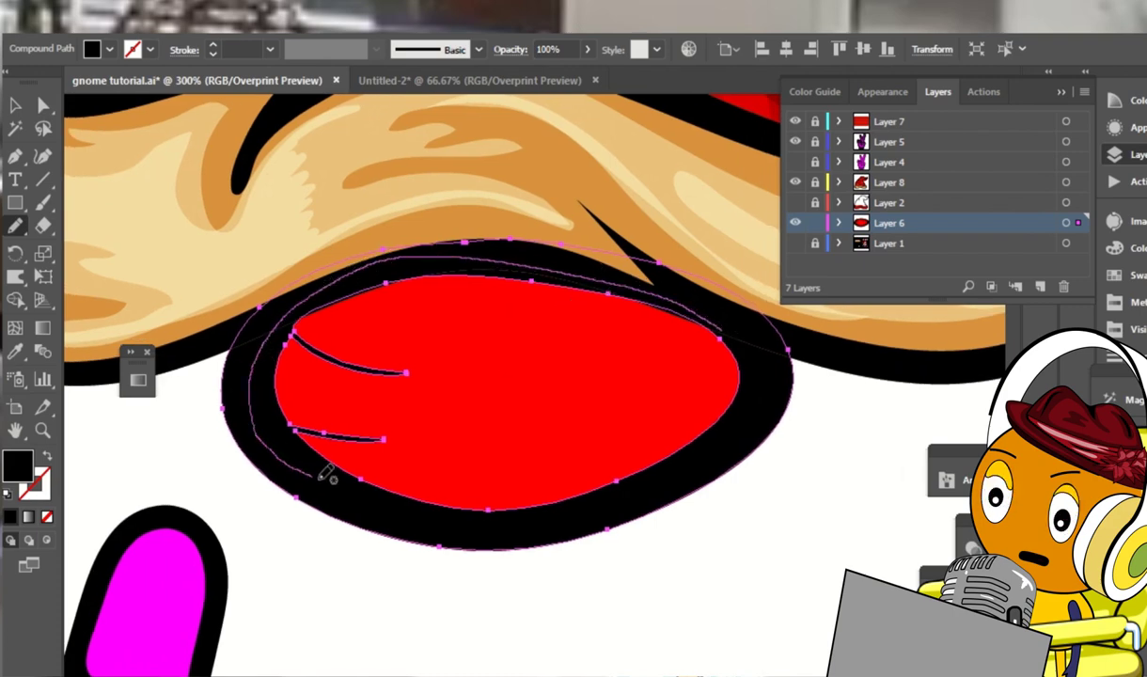
mouse_move(291, 456)
left_mouse_down()
mouse_move(390, 477)
mouse_move(538, 456)
left_mouse_up()
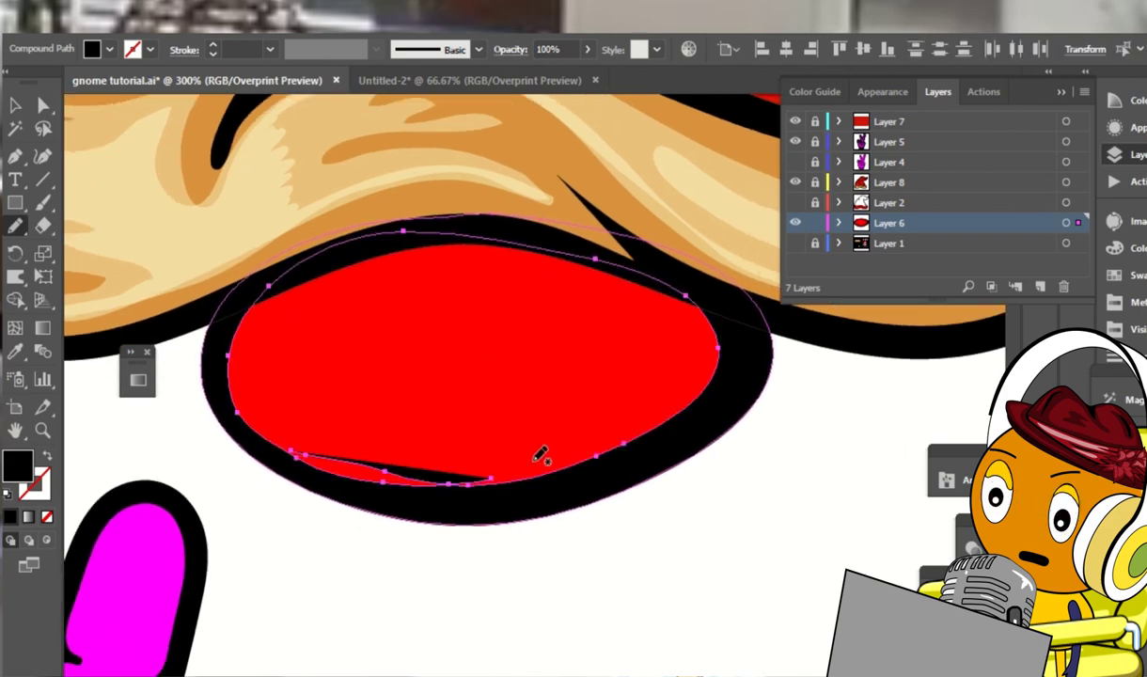
left_click_drag(301, 456, 474, 479)
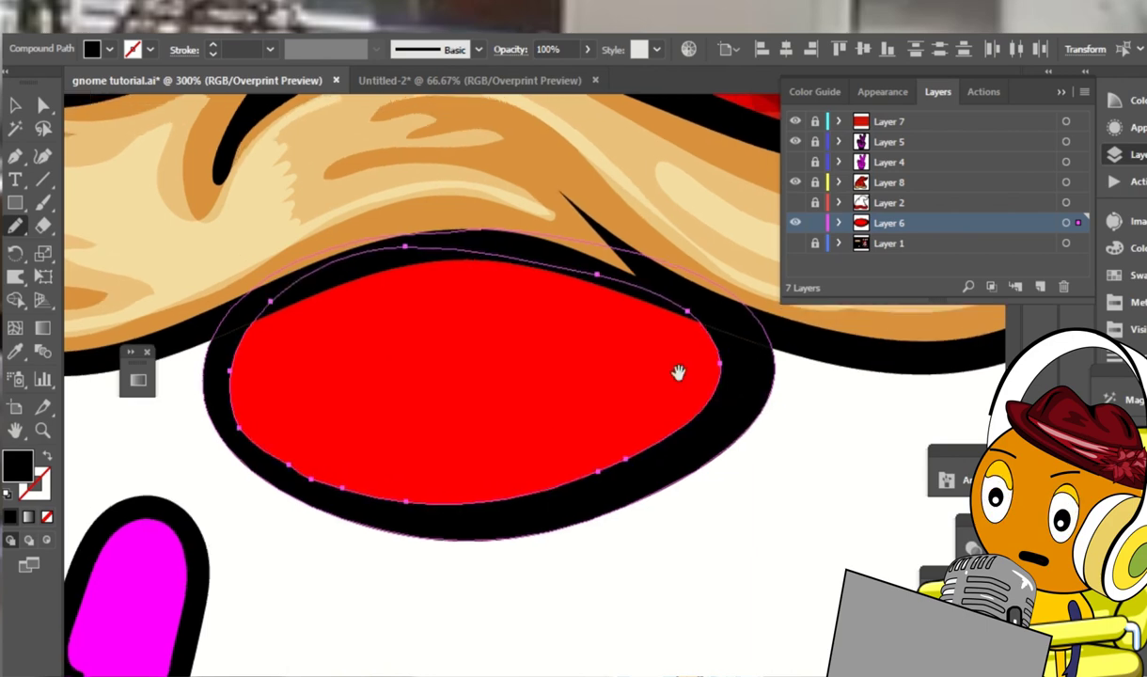
Reselect the nose, nudge it down slightly and pick its anchor points
key("v")
left_click(804, 436)
left_click(599, 383)
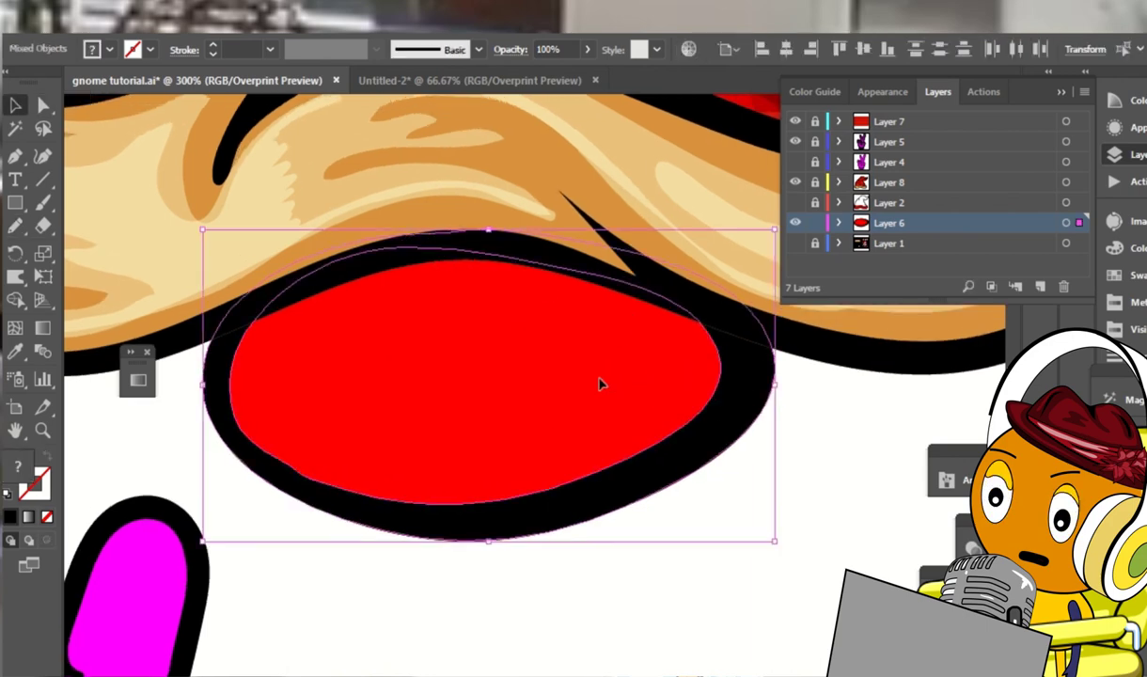
key("shift+Down")
scroll(814, 451, "down", 1)
key("a")
left_click(736, 425)
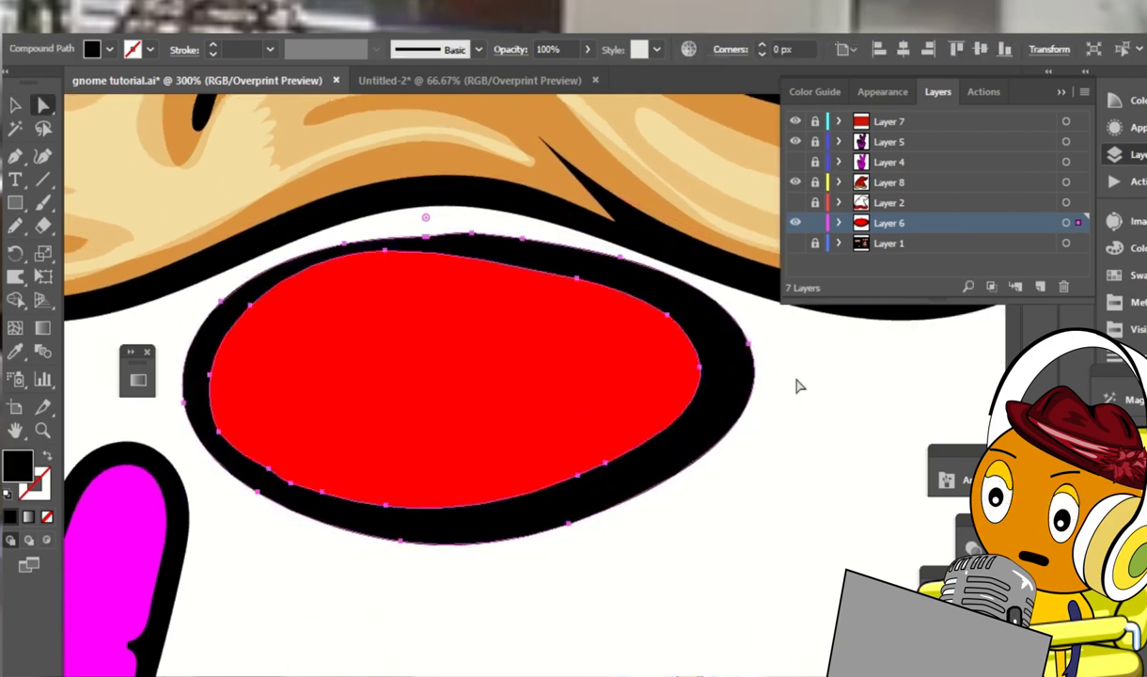
Smooth the nose's top-left, right, bottom and top outline edges with further Pencil strokes
key("ctrl+minus")
key("ctrl+minus")
key("n")
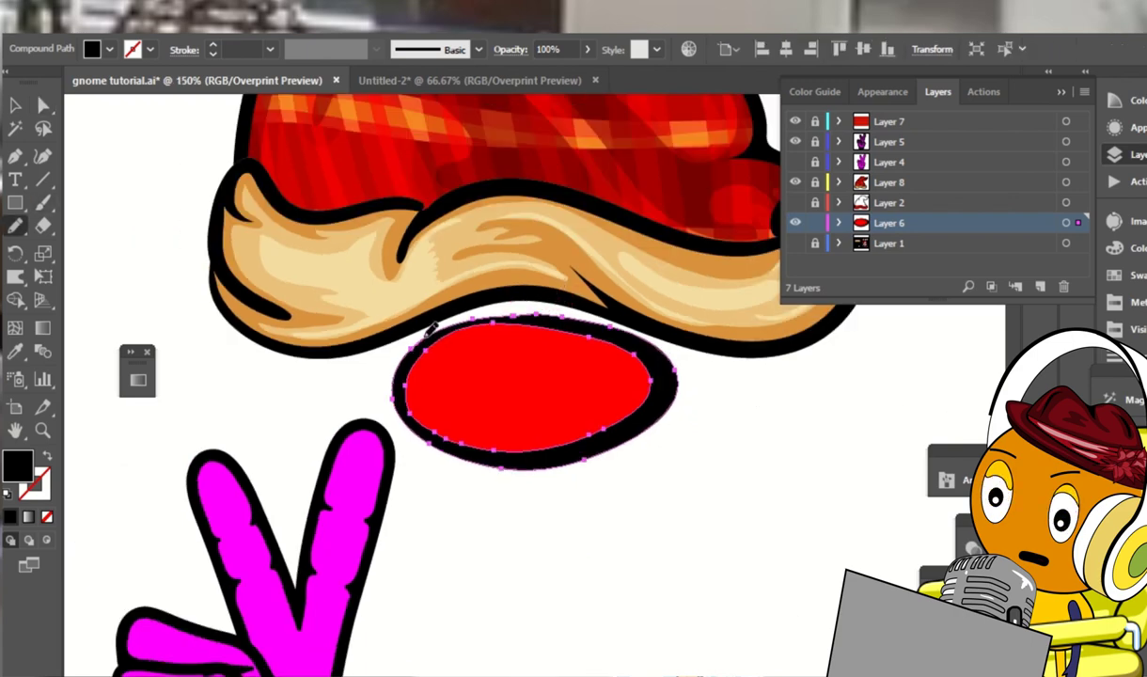
left_click_drag(432, 328, 507, 317)
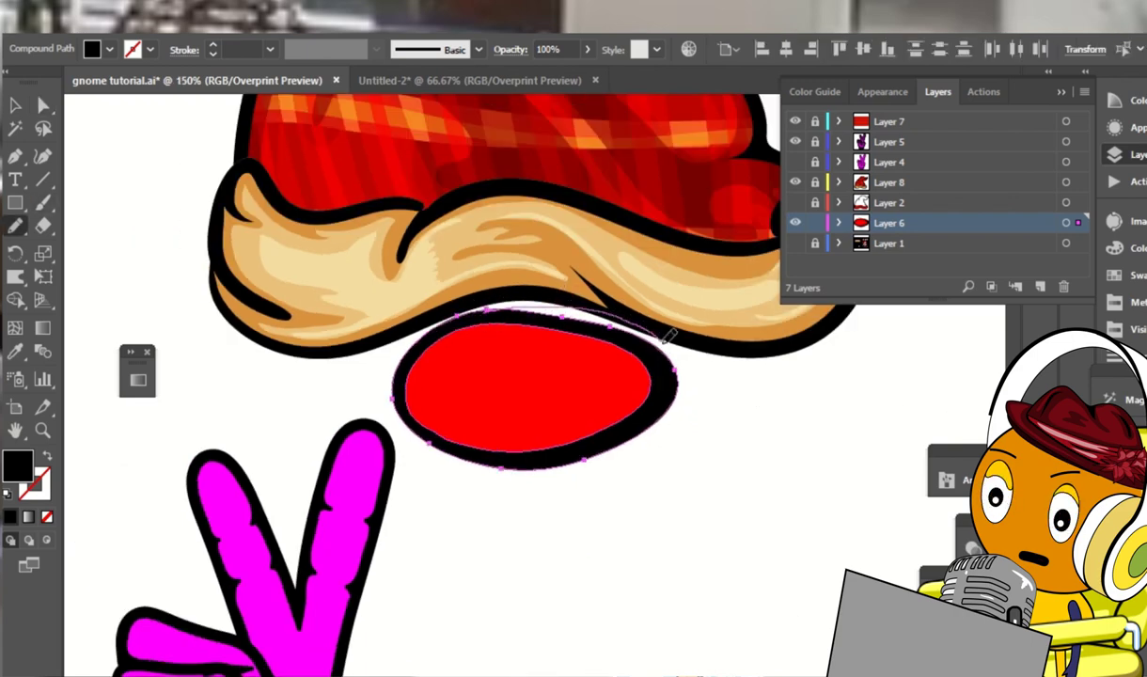
left_click_drag(730, 380, 720, 352)
left_click_drag(626, 292, 442, 409)
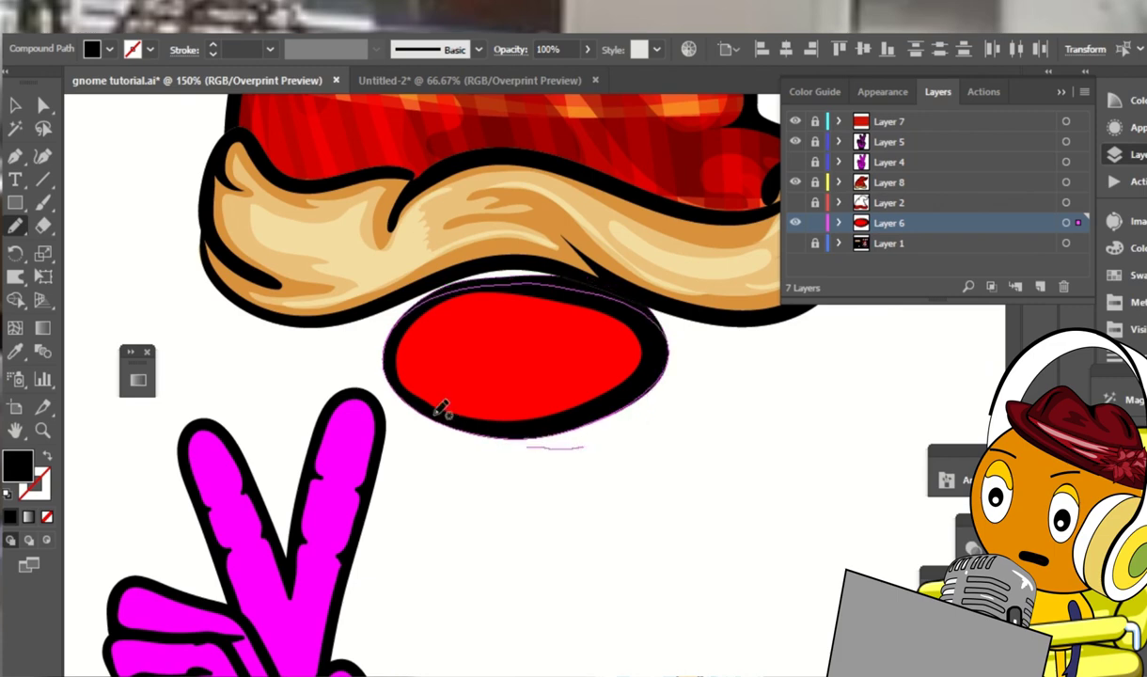
left_click_drag(685, 365, 611, 419)
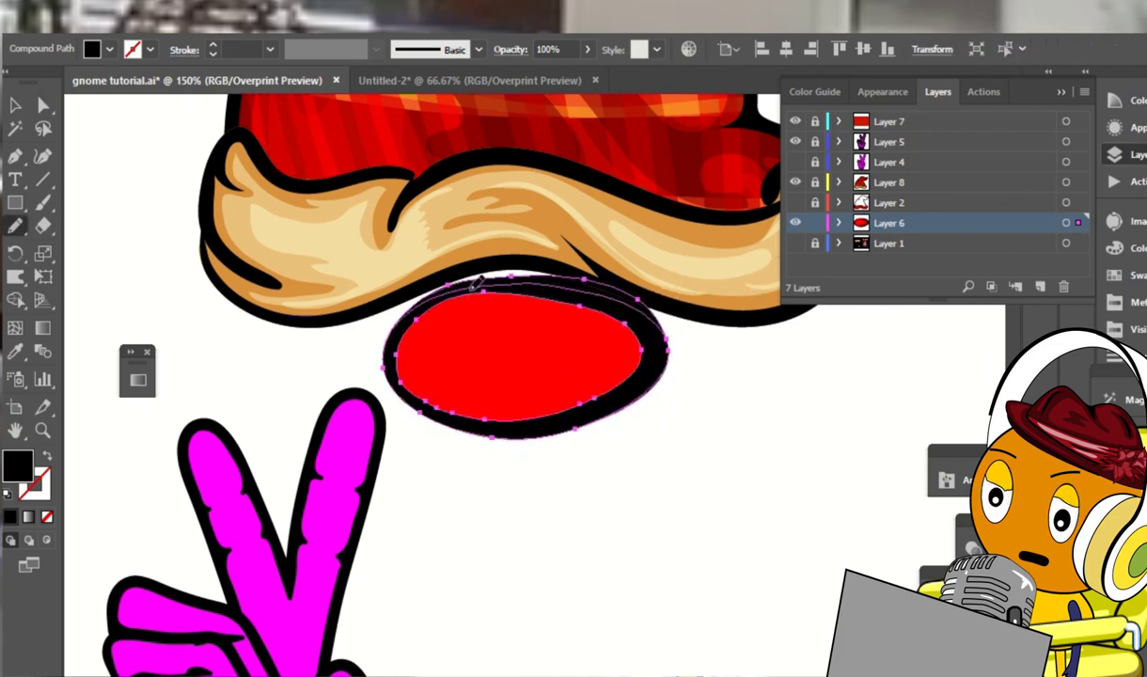
left_click_drag(442, 286, 598, 299)
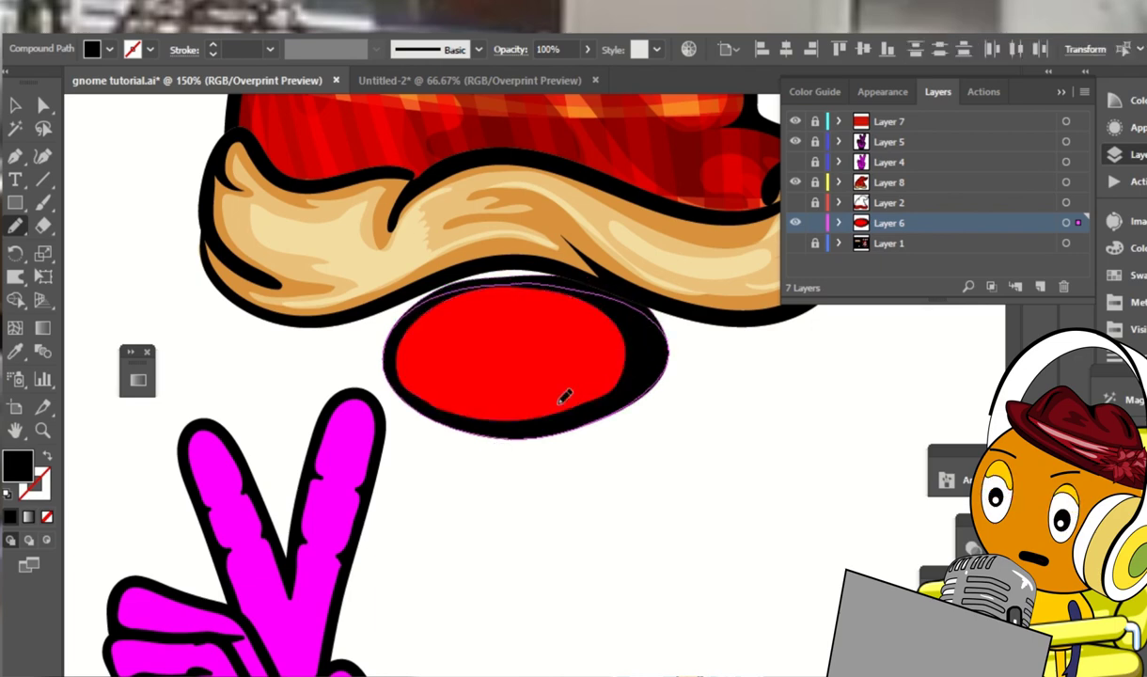
left_click(910, 395, "ctrl")
Move the nose up slightly so it sits under the brim
scroll(910, 395, "down", 2)
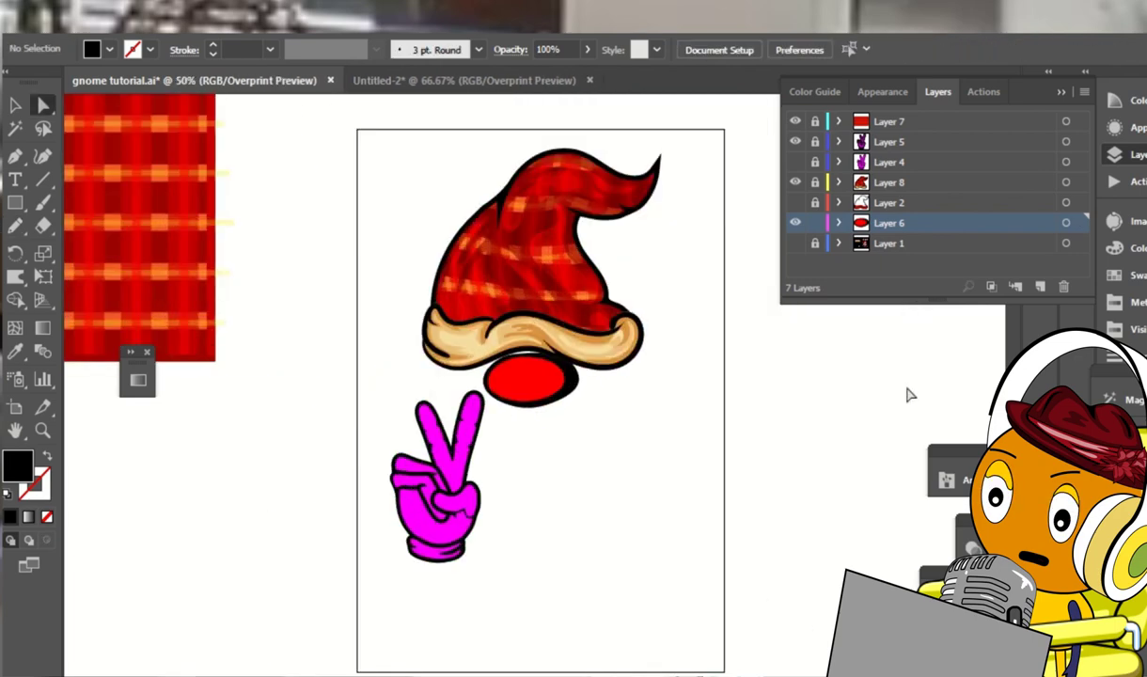
scroll(607, 333, "up", 2)
key("v")
left_click_drag(554, 387, 562, 360)
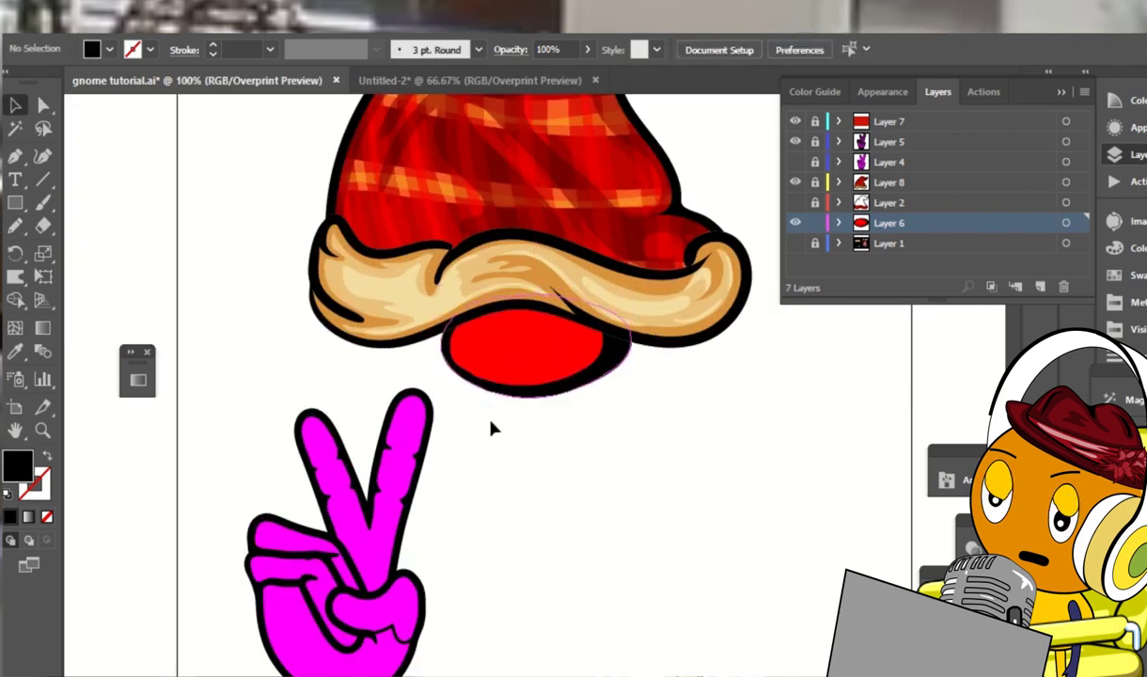
left_click_drag(589, 405, 620, 381)
Try beige, brown and tan Metal swatch fills on the nose
left_click(525, 367)
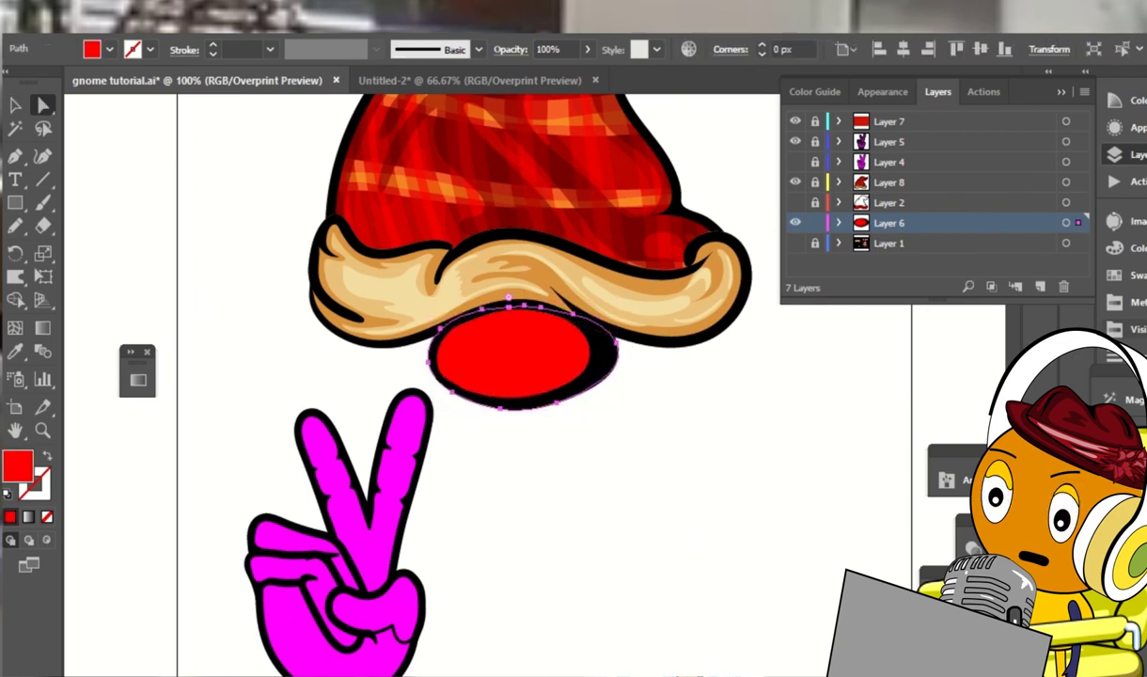
left_click(1120, 302)
left_click(935, 253)
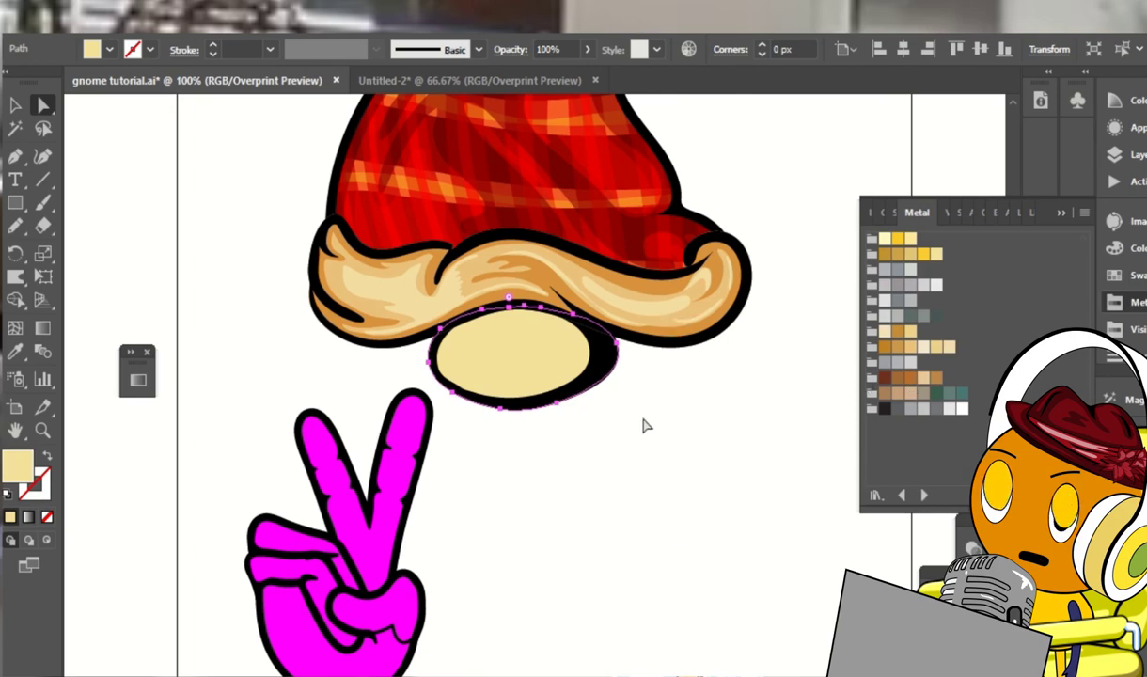
left_click(897, 378)
left_click(884, 378)
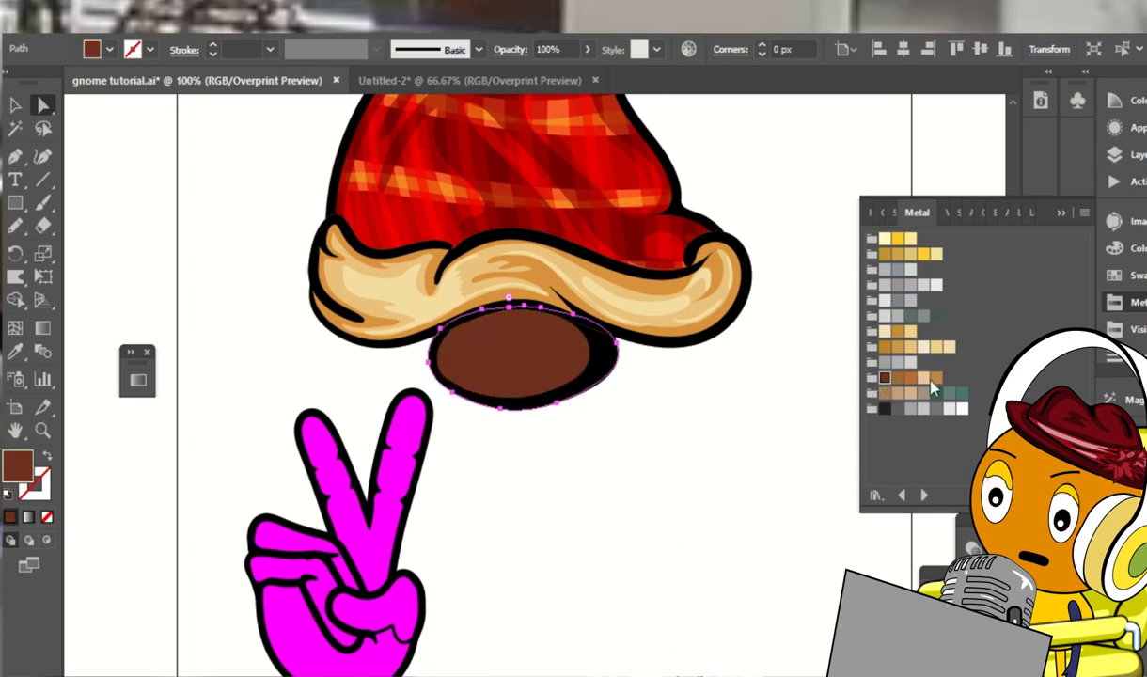
left_click(925, 378)
left_click(948, 346)
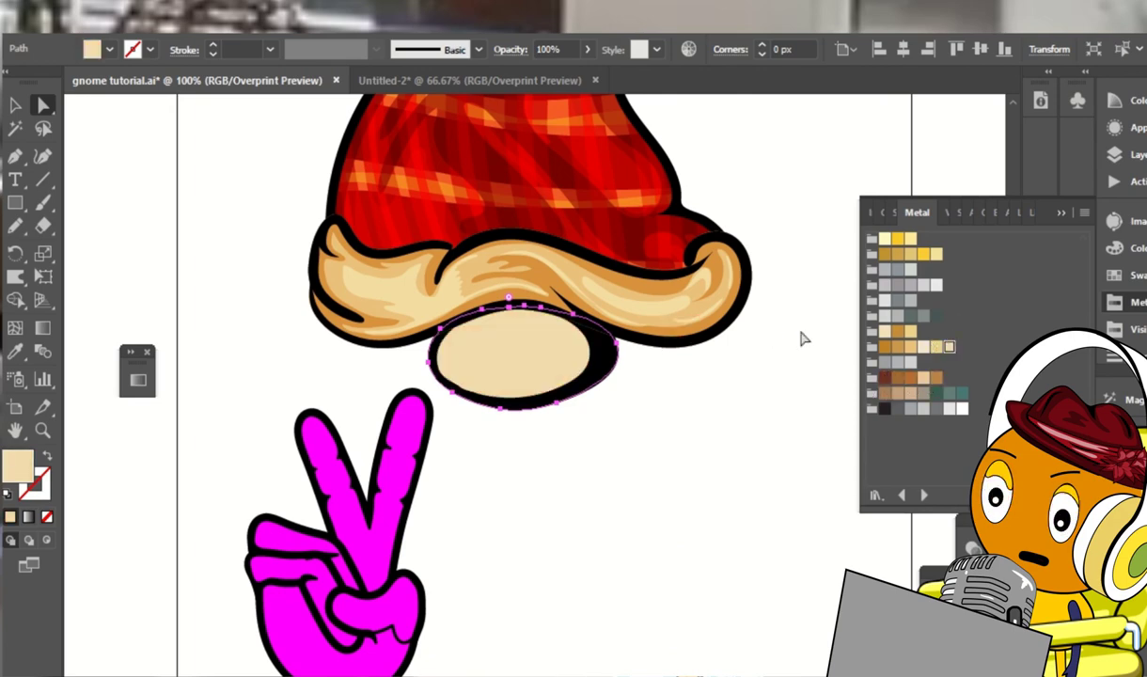
Set the nose fill to light peach #f7b28f in the Color Picker
double_click(21, 465)
mouse_move(879, 301)
left_mouse_down()
mouse_move(879, 261)
mouse_move(899, 258)
left_mouse_up()
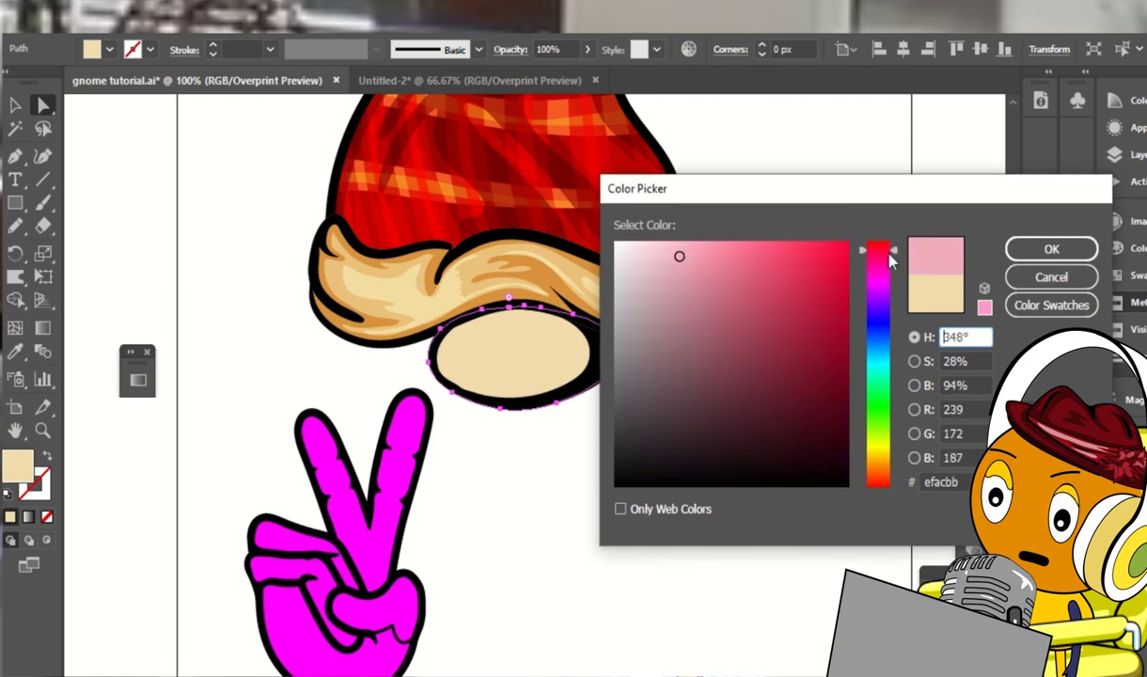
left_click(893, 481)
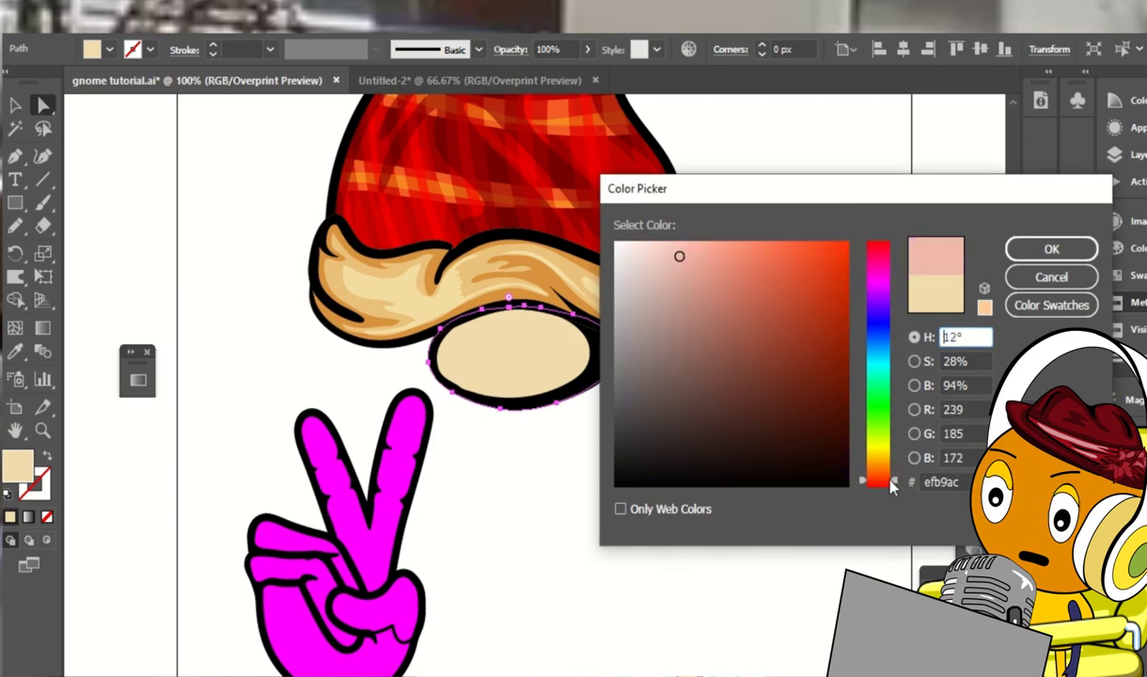
left_click(713, 247)
left_click_drag(893, 481, 895, 475)
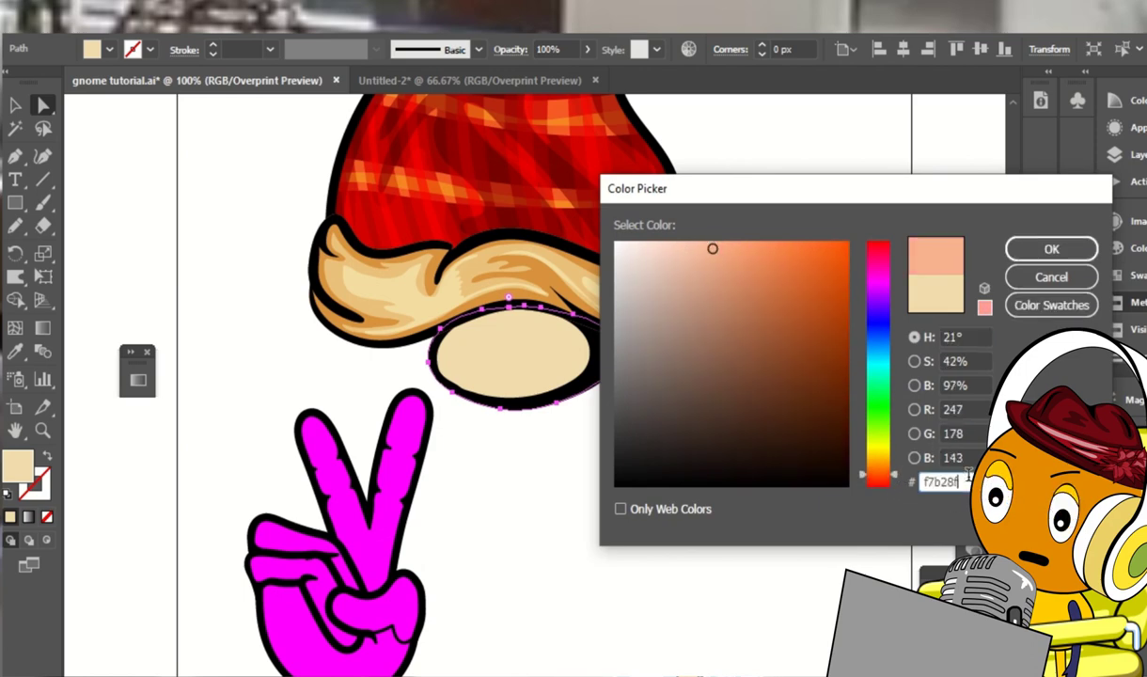
left_click(1051, 248)
left_click(730, 431)
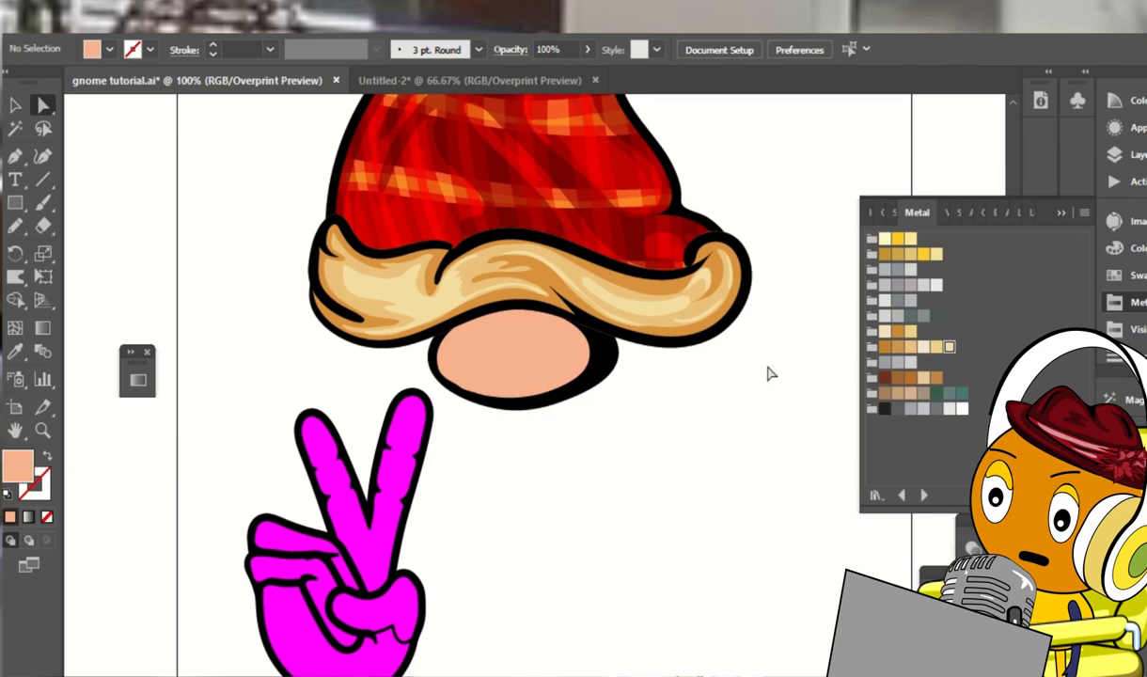
key("ctrl+0")
key("ctrl+1")
Extend the black shadow along the nose's bottom edge and down from its right side
left_click(458, 338)
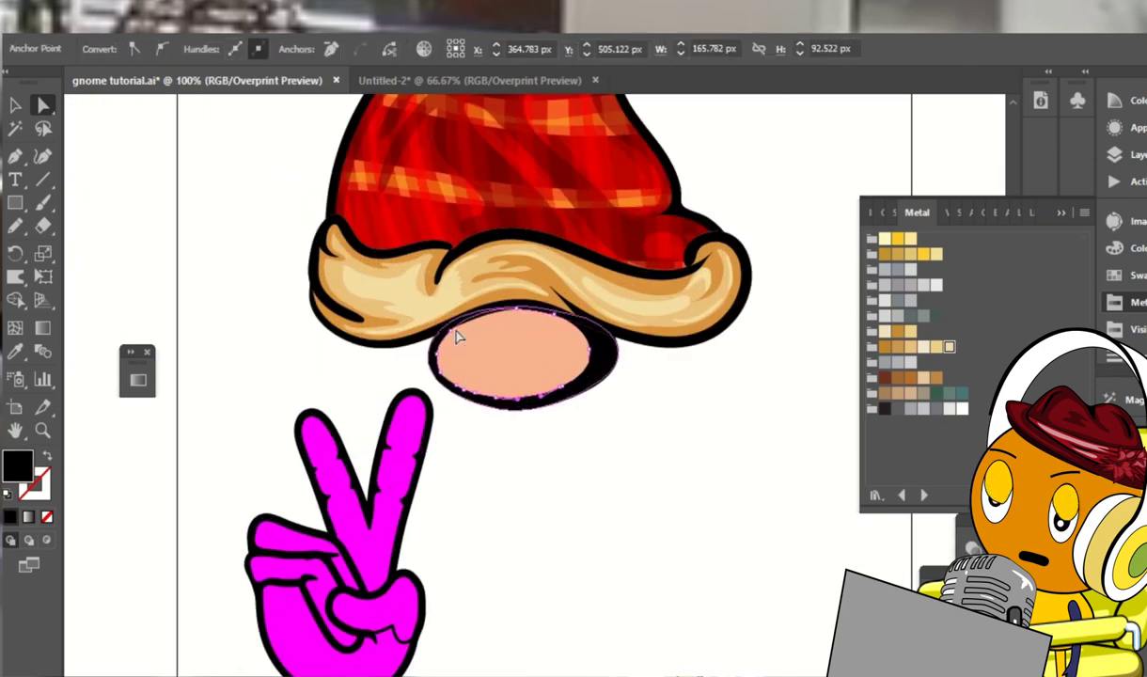
key("n")
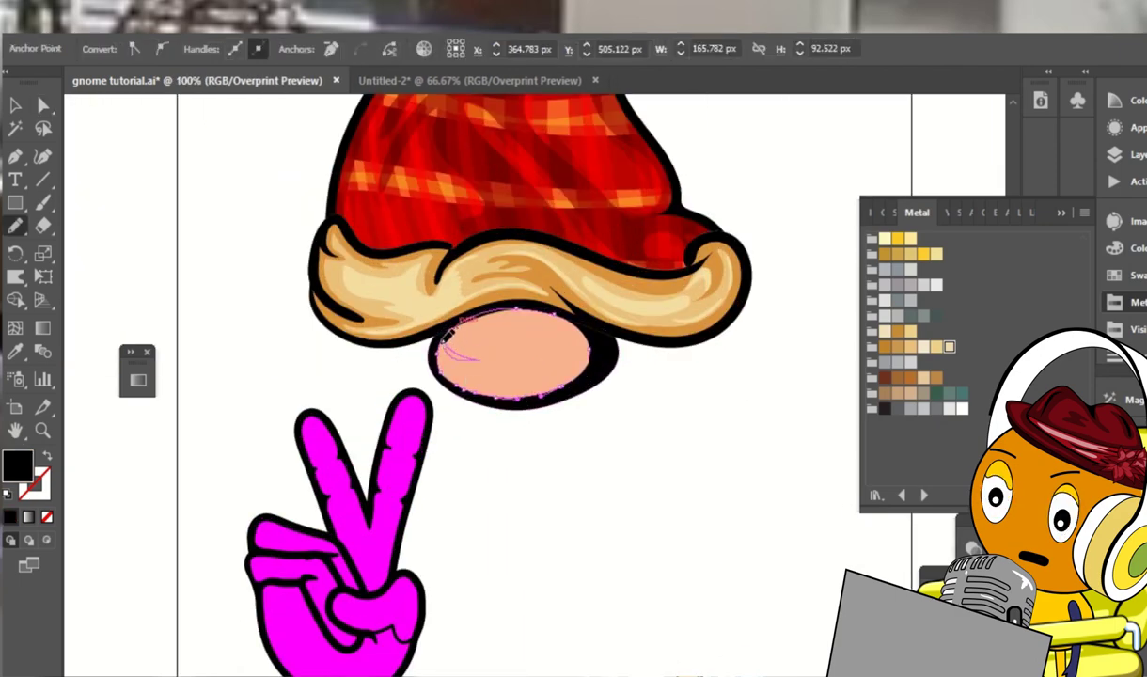
left_click_drag(450, 329, 470, 299)
key("a")
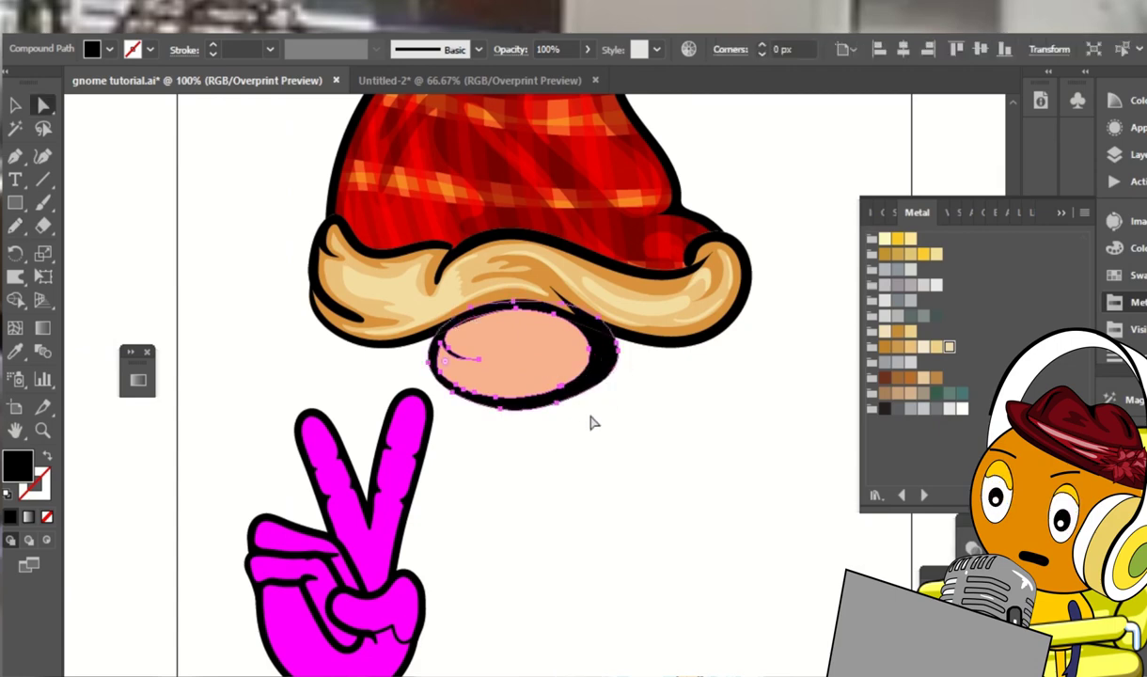
key("n")
left_click_drag(615, 372, 428, 363)
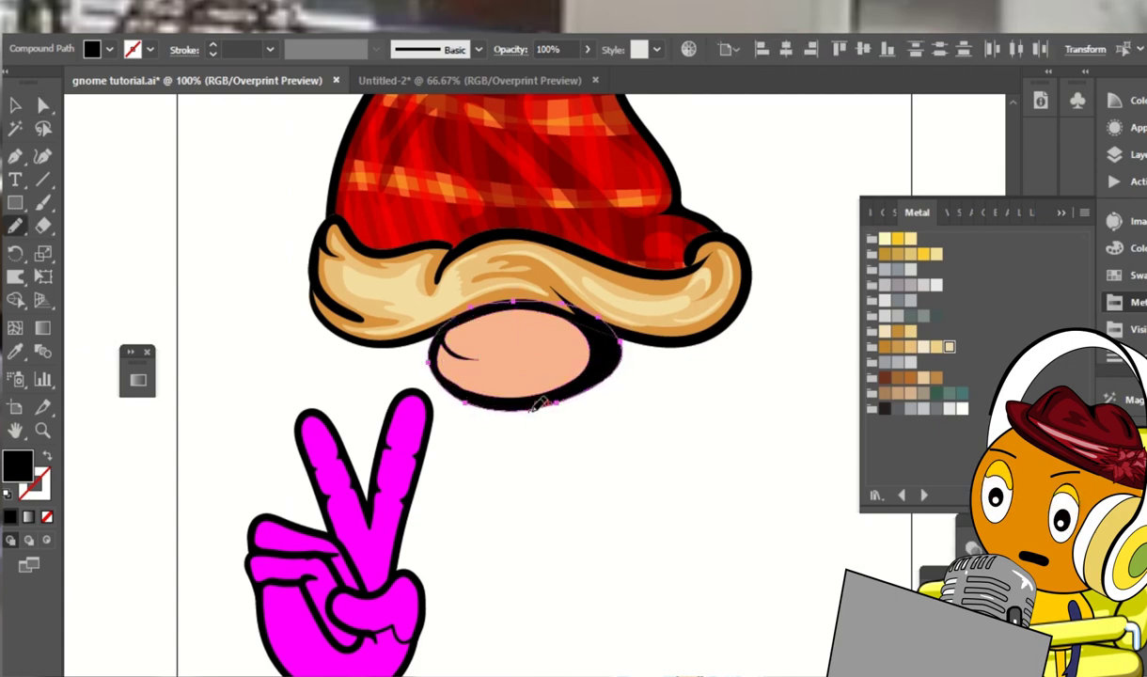
left_click_drag(616, 329, 540, 405)
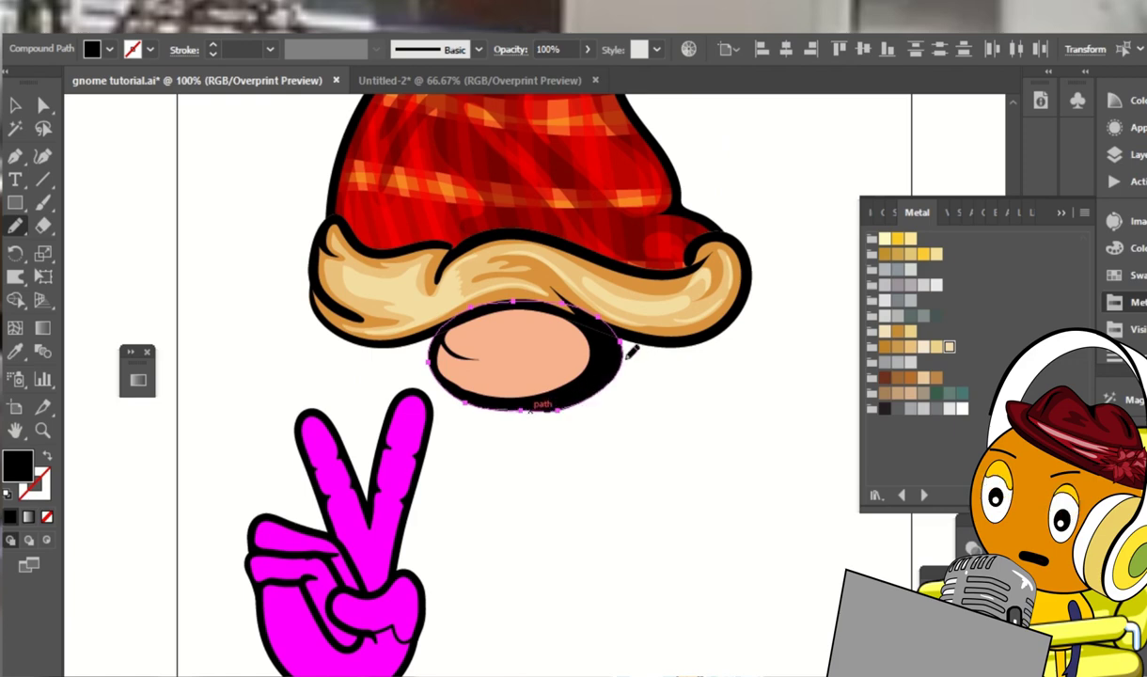
left_click(709, 447, "ctrl")
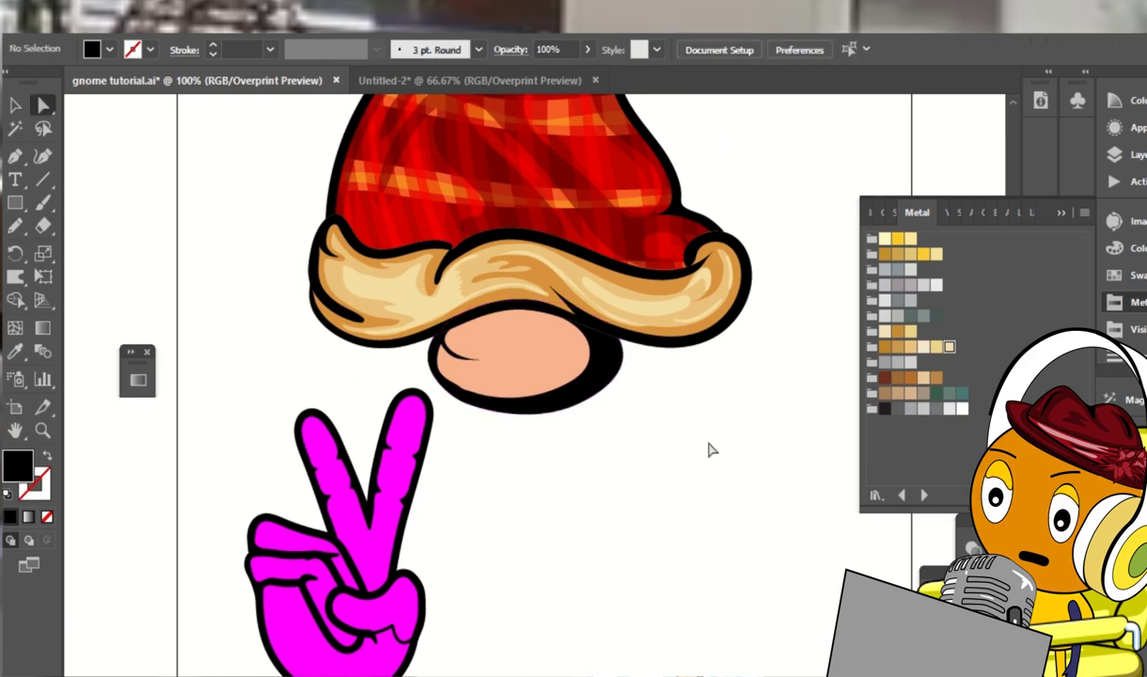
left_click(504, 405, "ctrl")
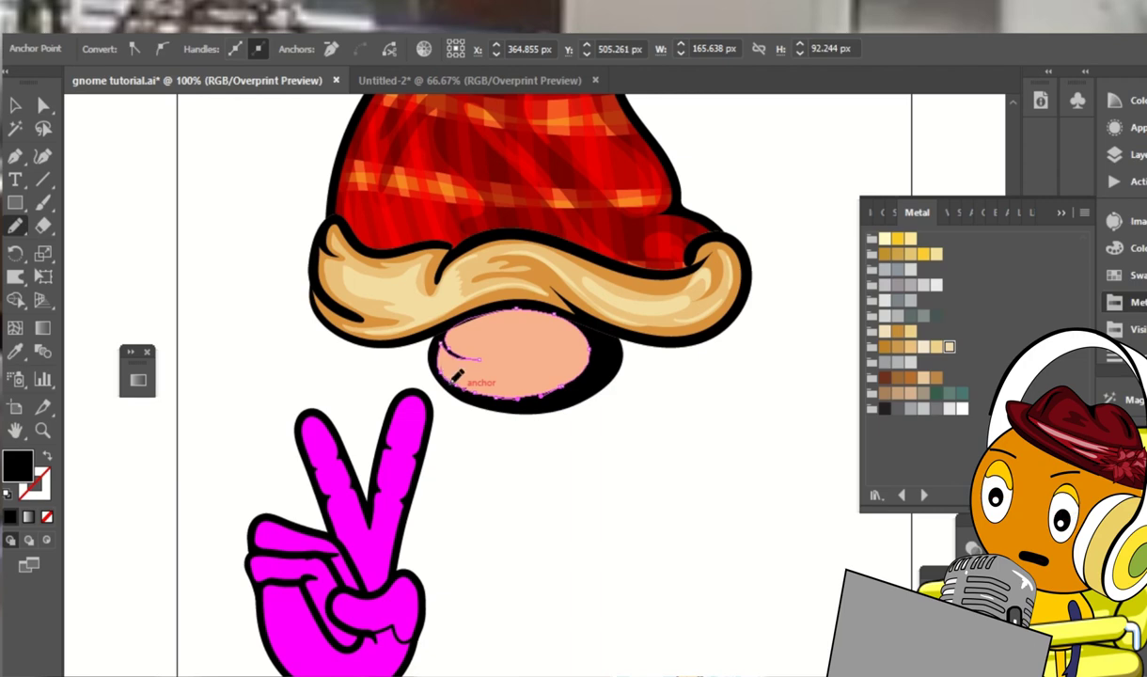
Redraw the shadow's right and bottom edge into a thinner, even outline, then reselect the nose
key("a")
left_click(668, 474)
key("ctrl+minus")
key("ctrl+plus")
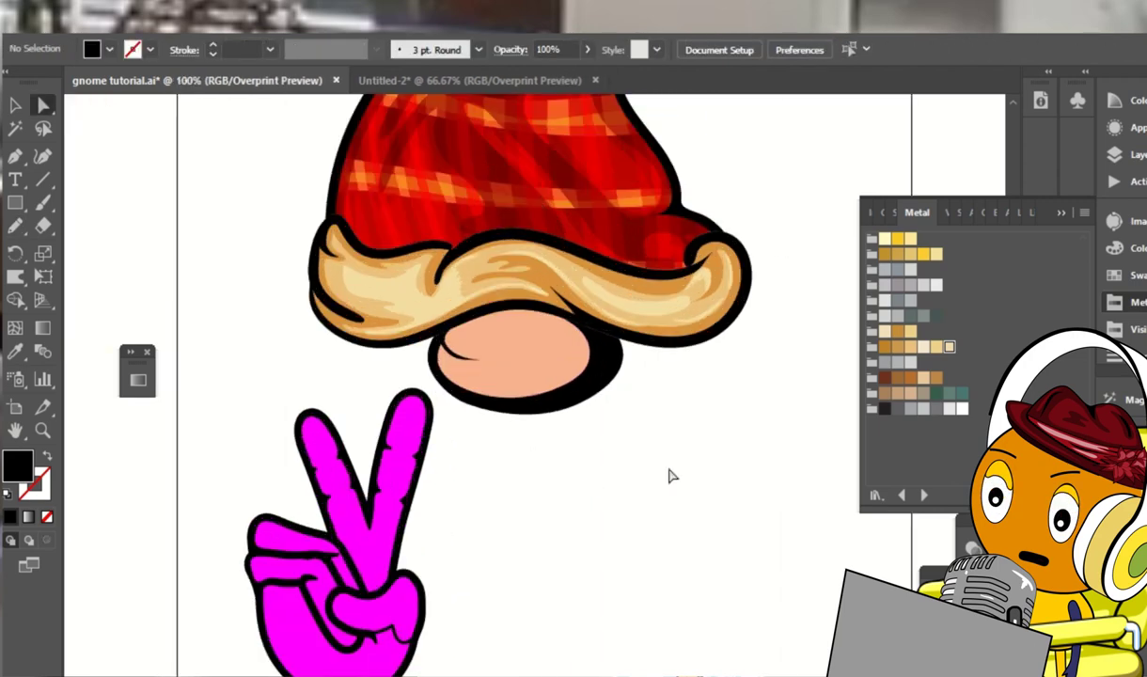
key("n")
left_click(593, 362, "ctrl")
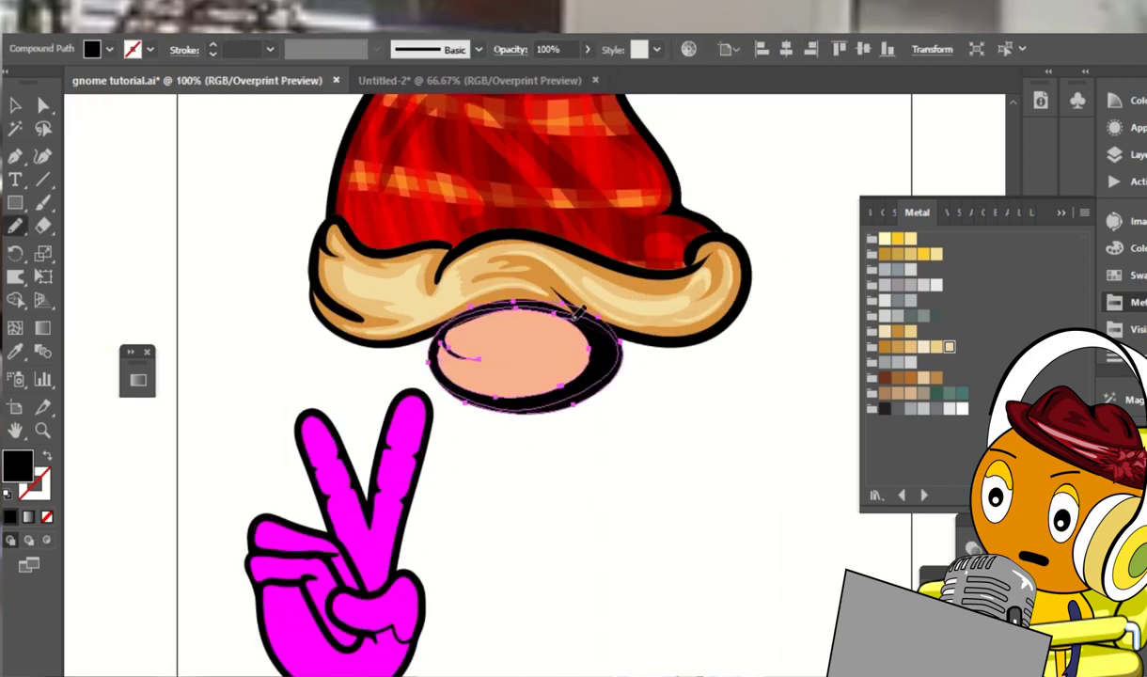
mouse_move(575, 310)
left_mouse_down()
mouse_move(531, 397)
mouse_move(610, 370)
mouse_move(602, 334)
left_mouse_up()
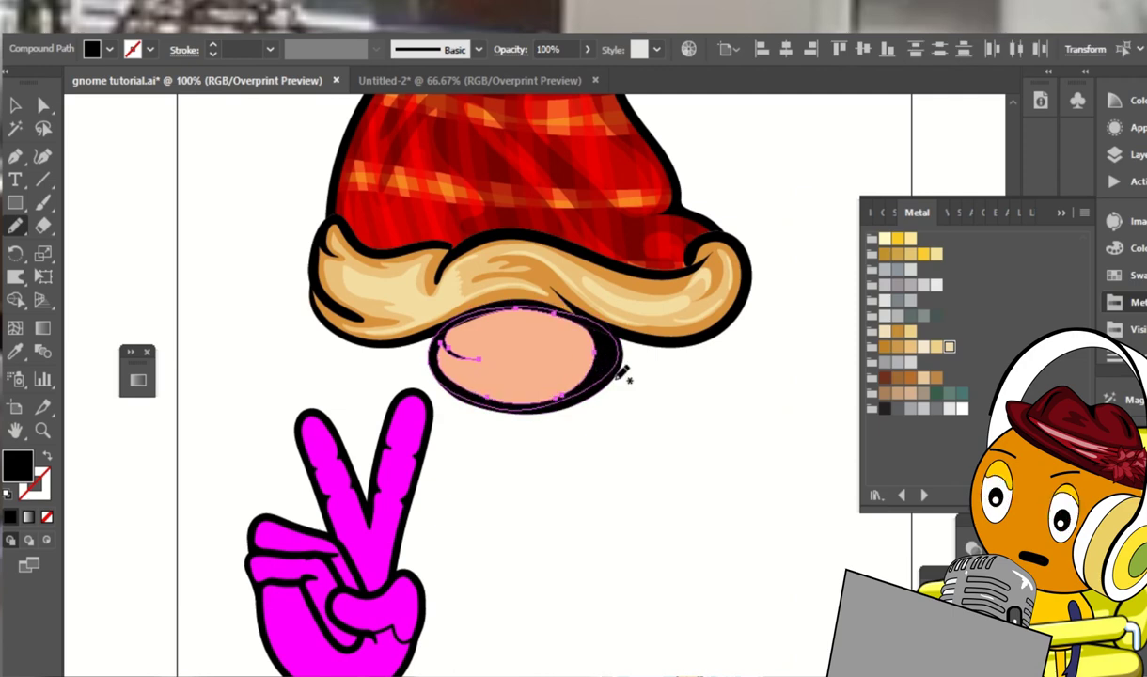
key("ctrl+shift+a")
key("ctrl+minus")
key("ctrl+minus")
key("ctrl+minus")
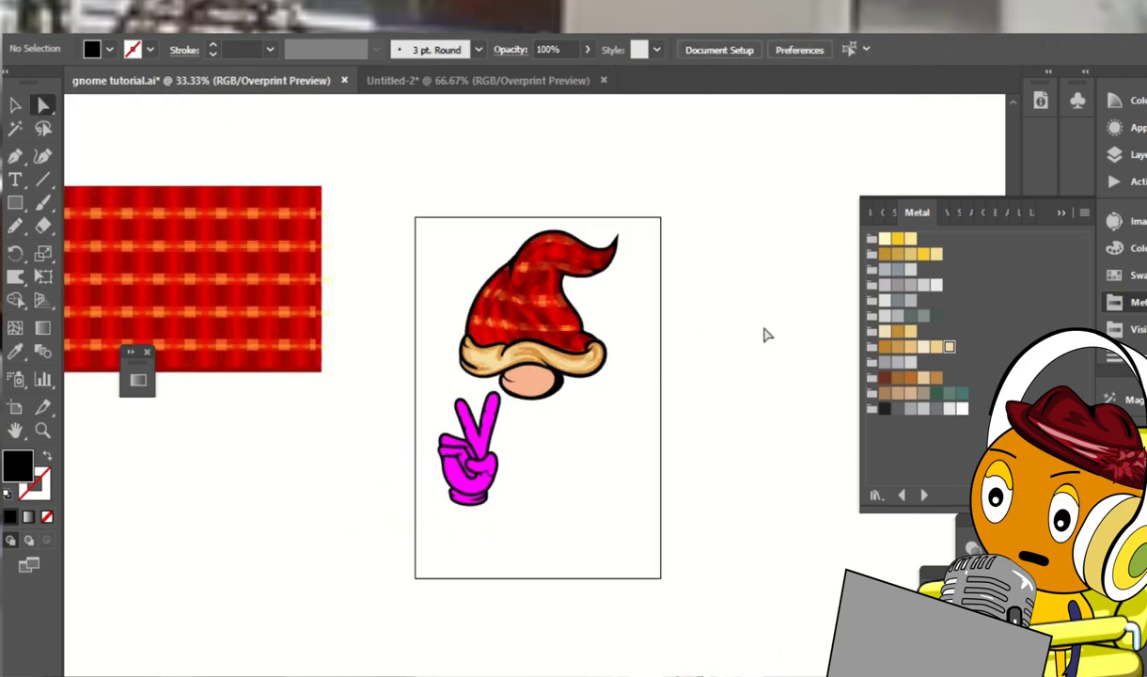
key("ctrl+plus")
key("ctrl+plus")
key("ctrl+plus")
left_click(538, 359)
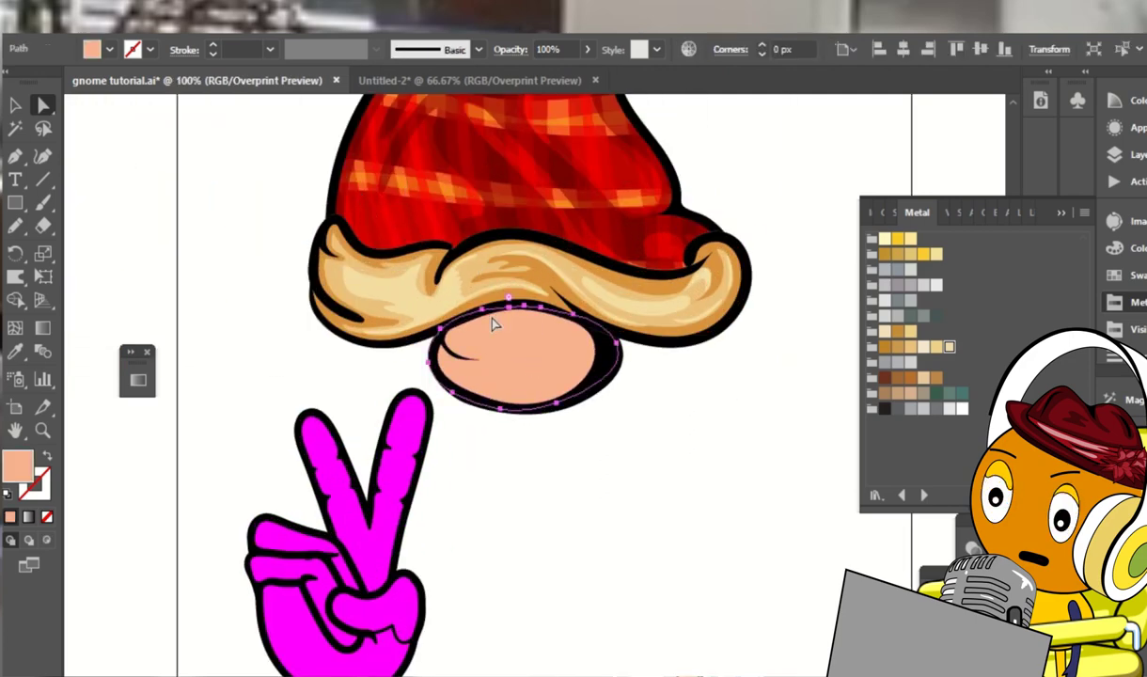
Set the nose's blend mode to Multiply in the Transparency panel
key("n")
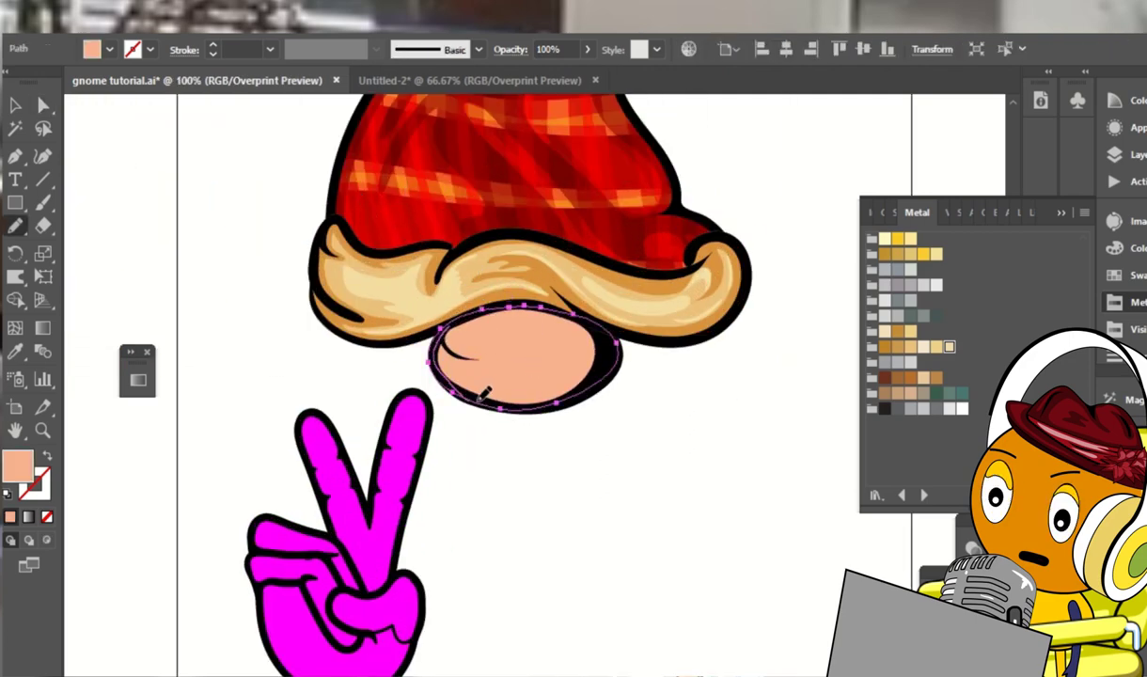
key("v")
left_click(568, 387)
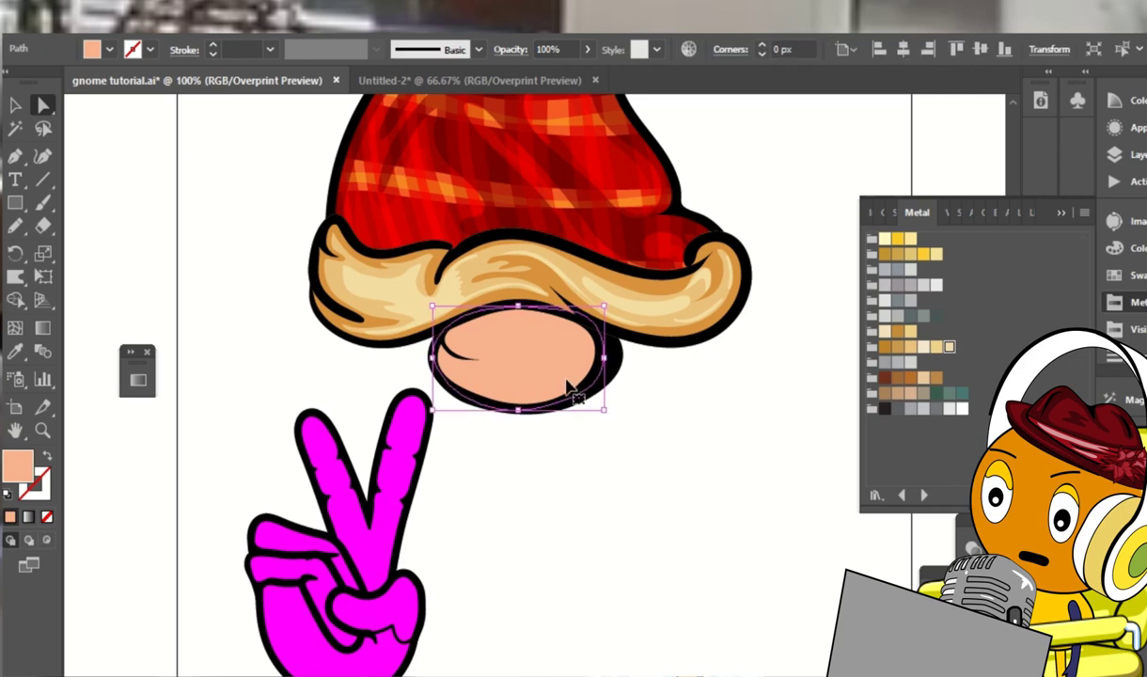
left_click(510, 49)
left_click(360, 82)
left_click(348, 150)
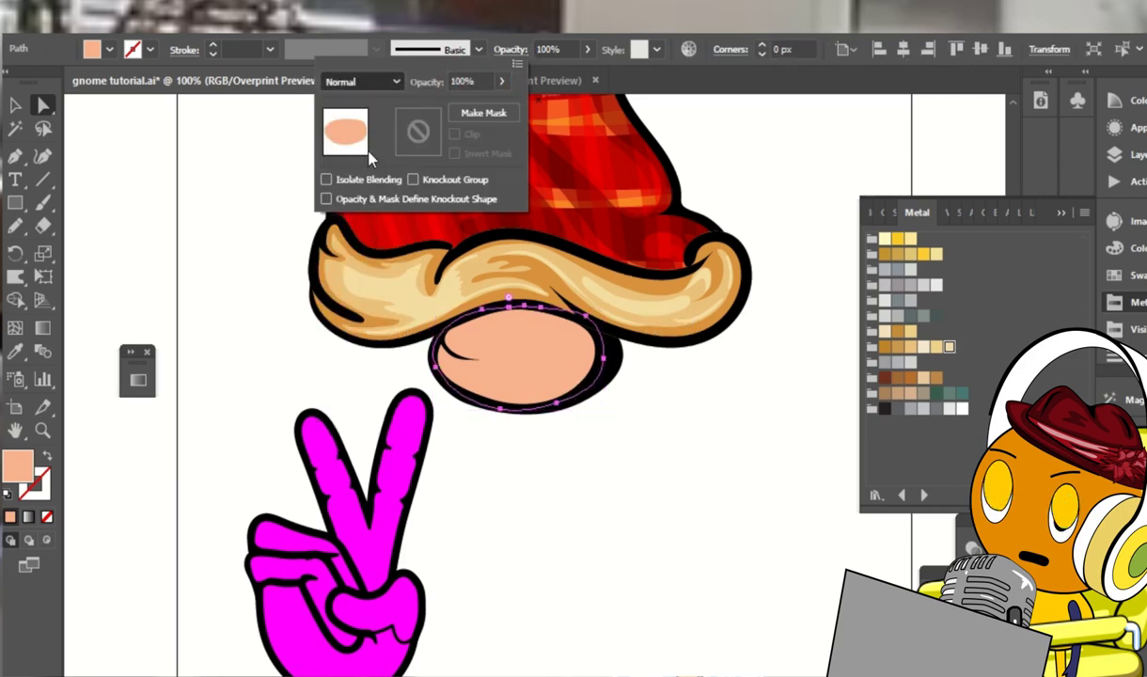
key("Escape")
Erase a lighter crescent-shaped highlight patch inside the nose
left_click(43, 229)
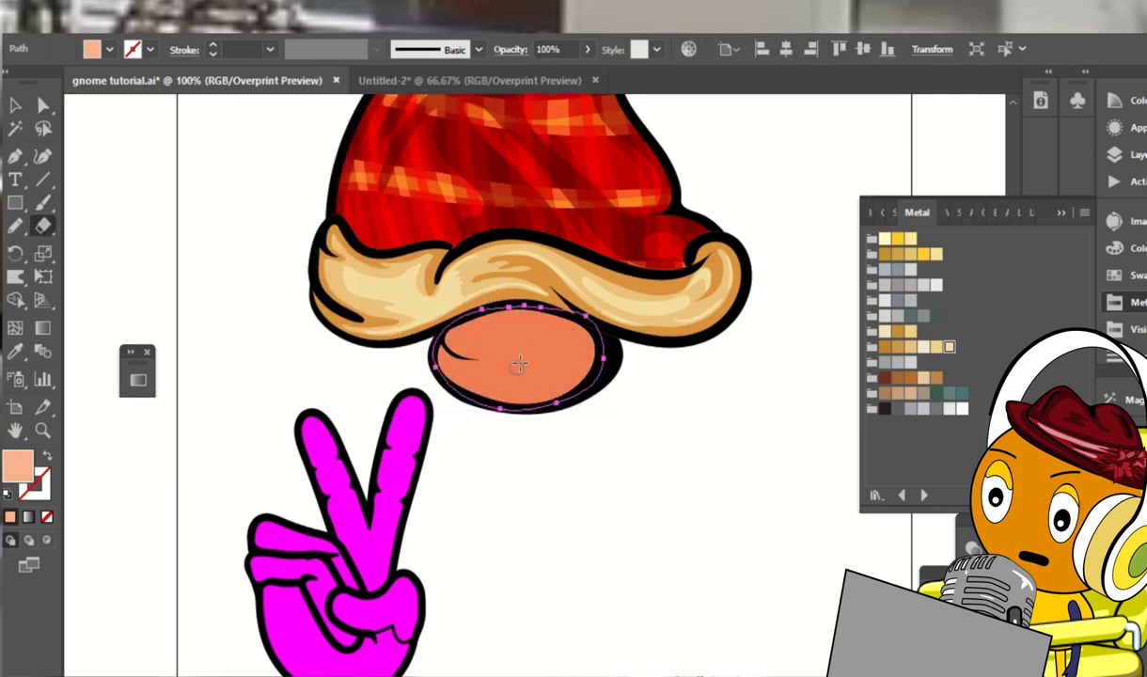
mouse_move(519, 365)
left_mouse_down()
mouse_move(525, 340)
mouse_move(520, 361)
mouse_move(553, 351)
mouse_move(526, 376)
left_mouse_up()
key("ctrl+shift+a")
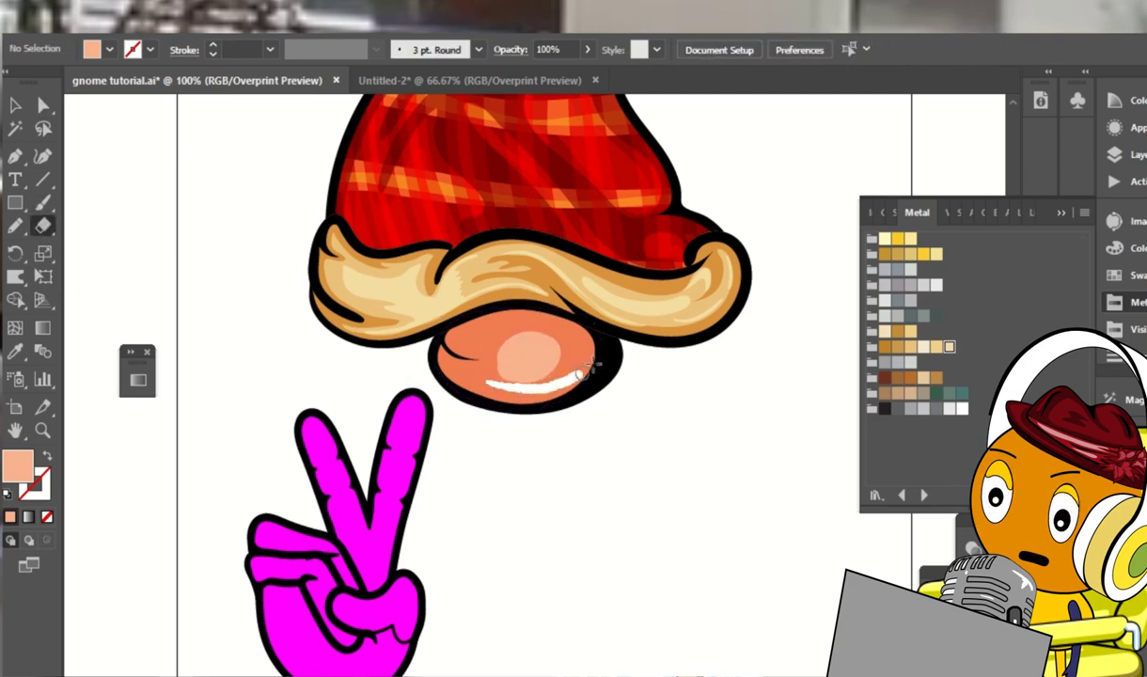
left_click(480, 339, "ctrl")
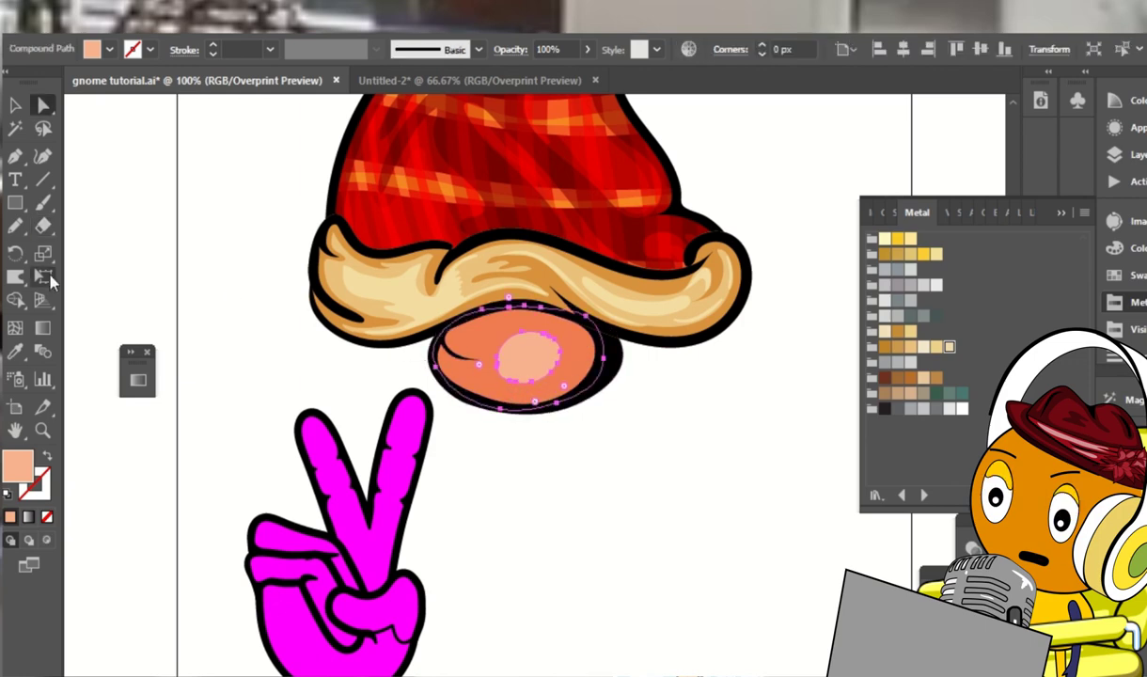
left_click_drag(488, 379, 573, 360)
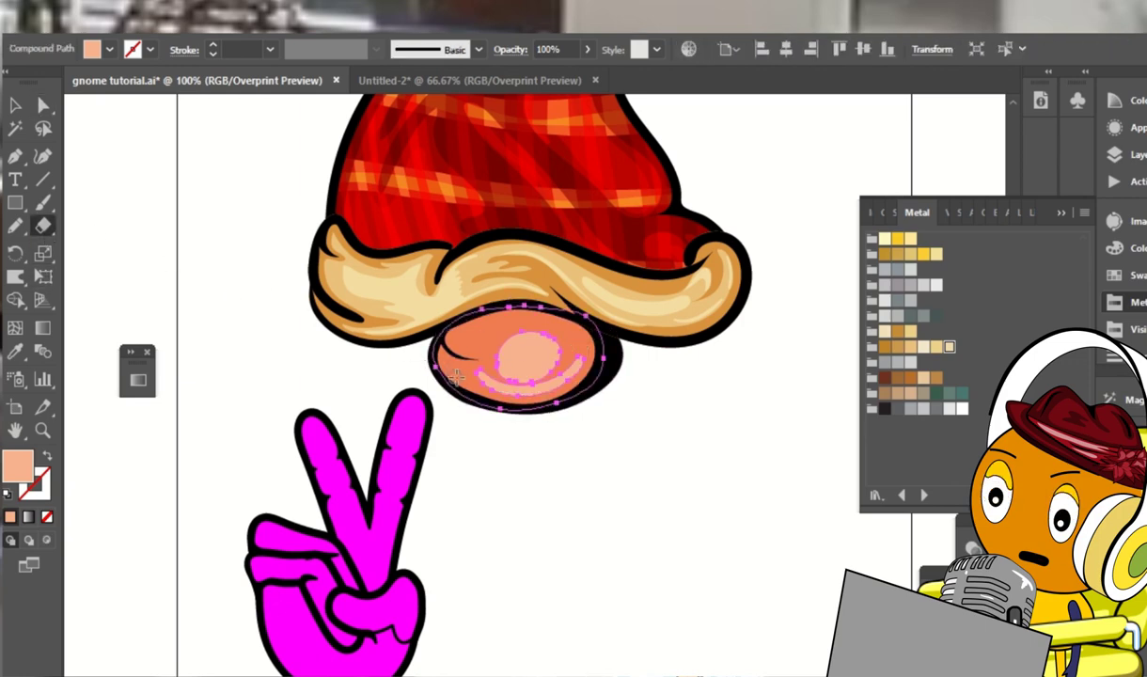
left_click_drag(455, 376, 459, 315)
left_click_drag(462, 374, 451, 316)
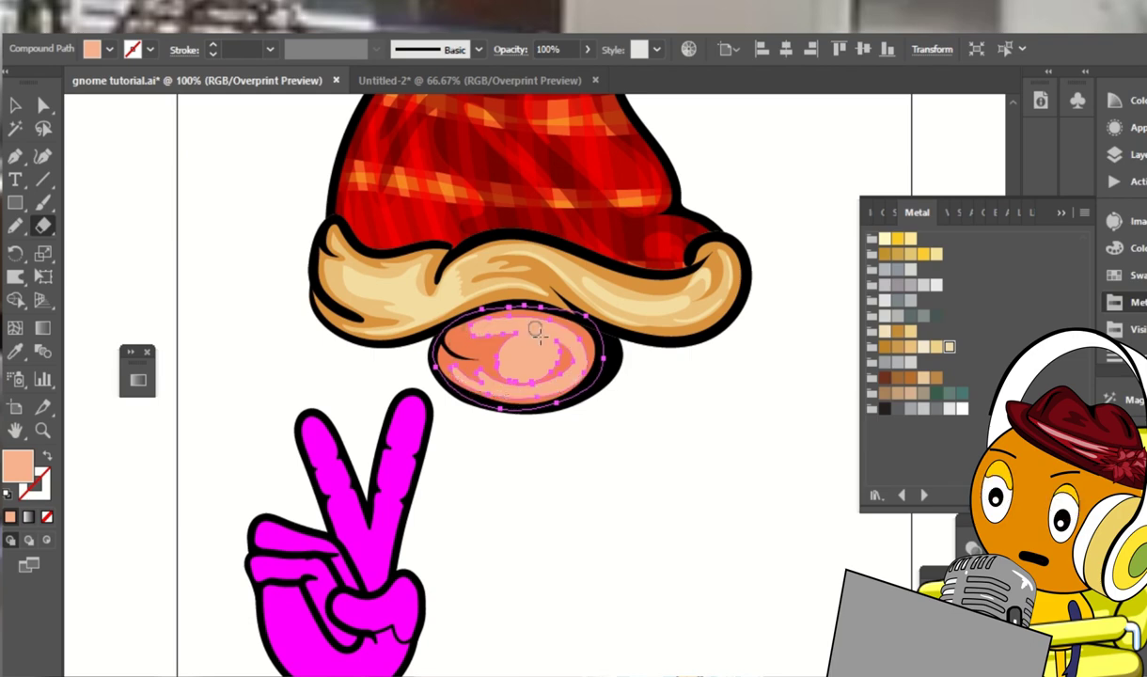
Refine the nose highlight's outline with the Pencil
left_click(687, 328, "ctrl")
key("ctrl+z")
key("n")
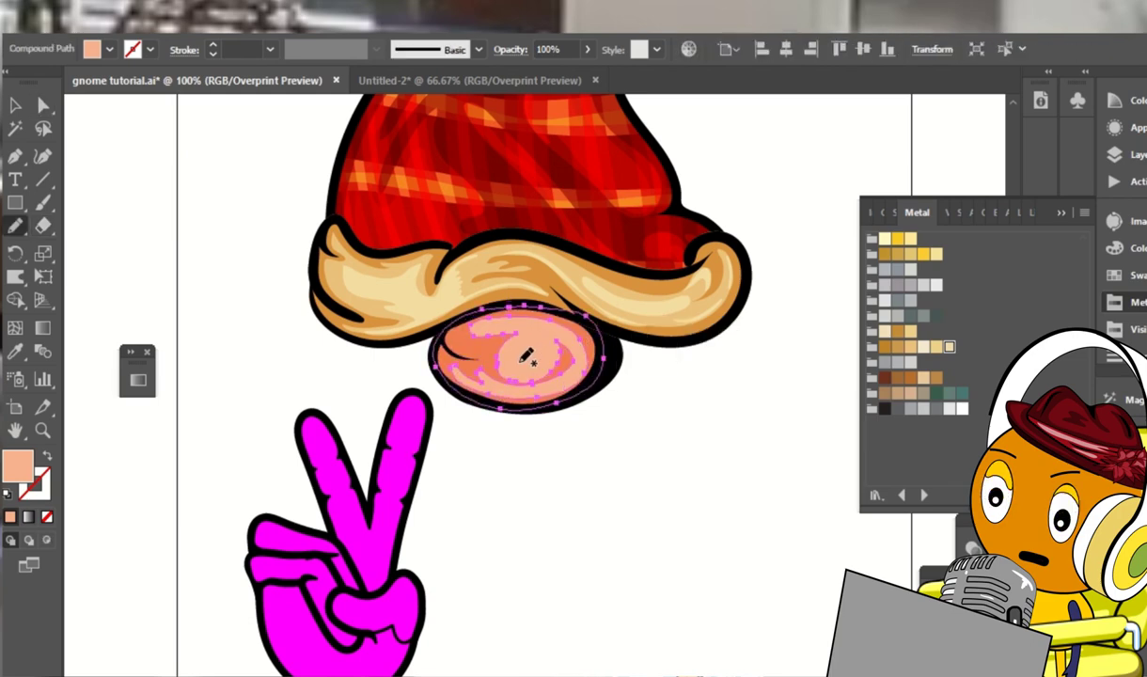
left_click_drag(534, 353, 473, 338)
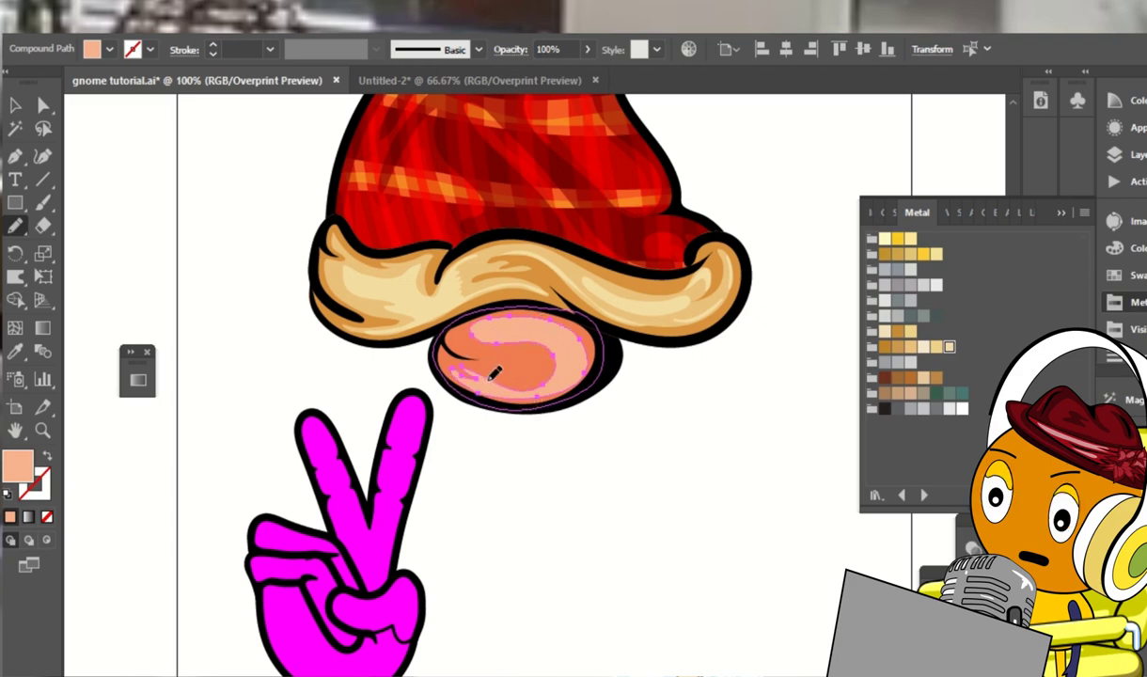
key("a")
left_click(734, 424)
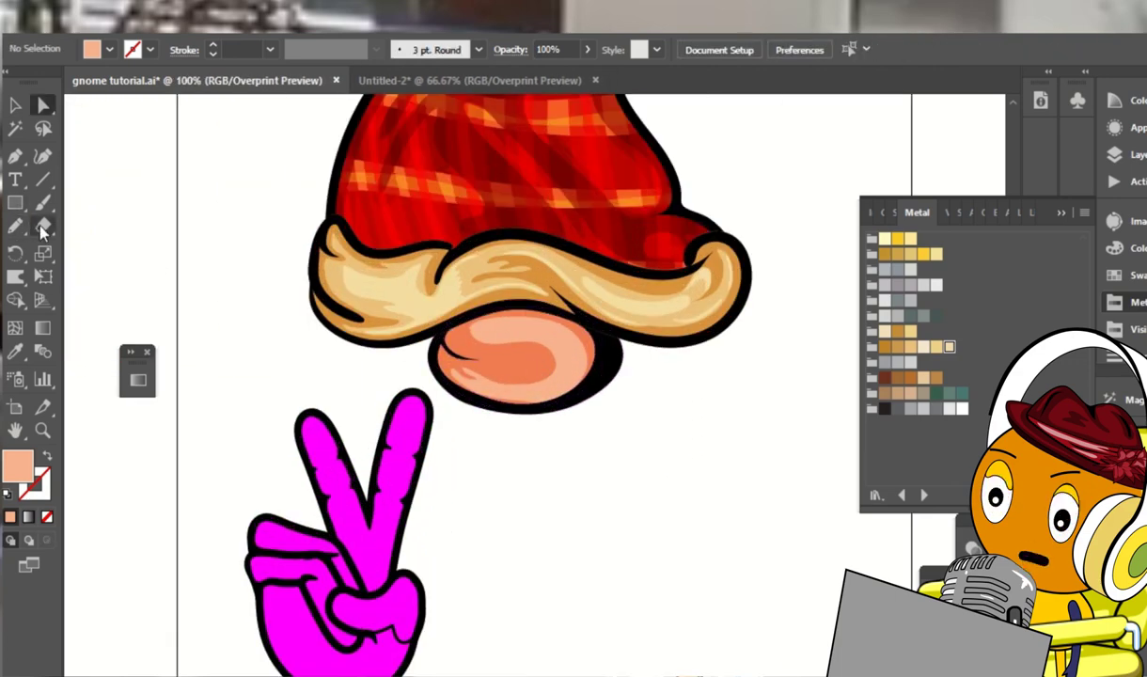
Draw a small pale oval on the nose and adjust its position
left_click_drag(15, 203, 75, 244)
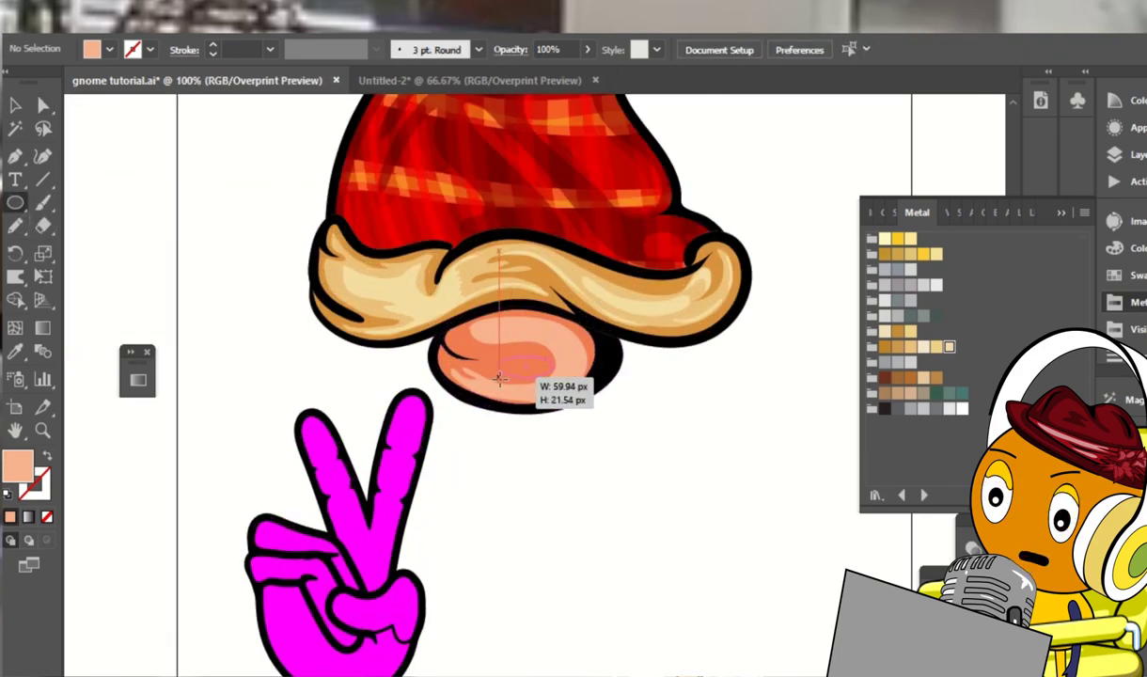
left_click_drag(549, 360, 530, 382)
key("a")
left_click(554, 481)
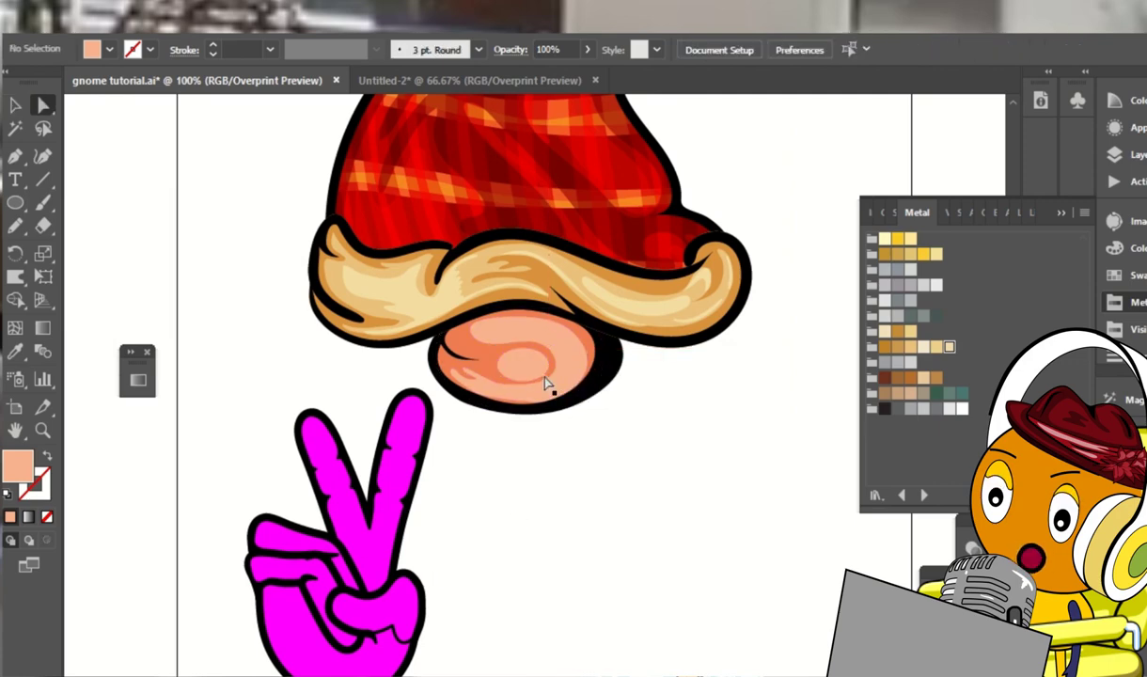
left_click(514, 355)
key("v")
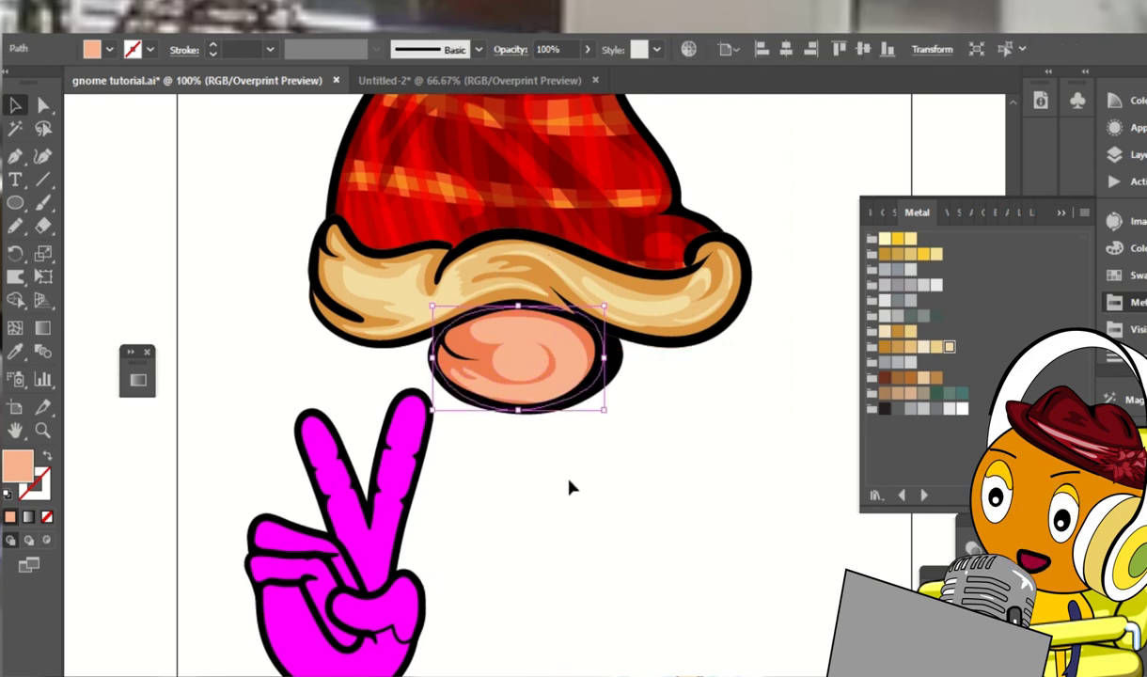
left_click(571, 486)
left_click_drag(524, 376, 517, 416)
left_click(626, 456)
Zoom out to the artboard and open the Layers panel
key("ctrl+minus")
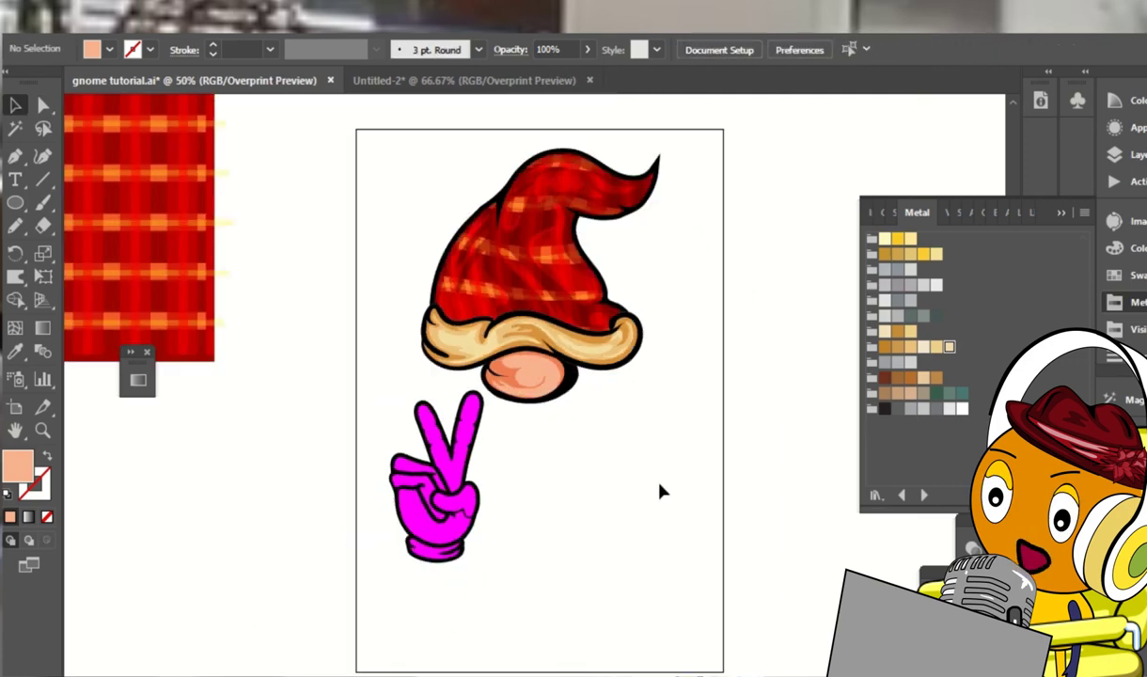
key("ctrl+minus")
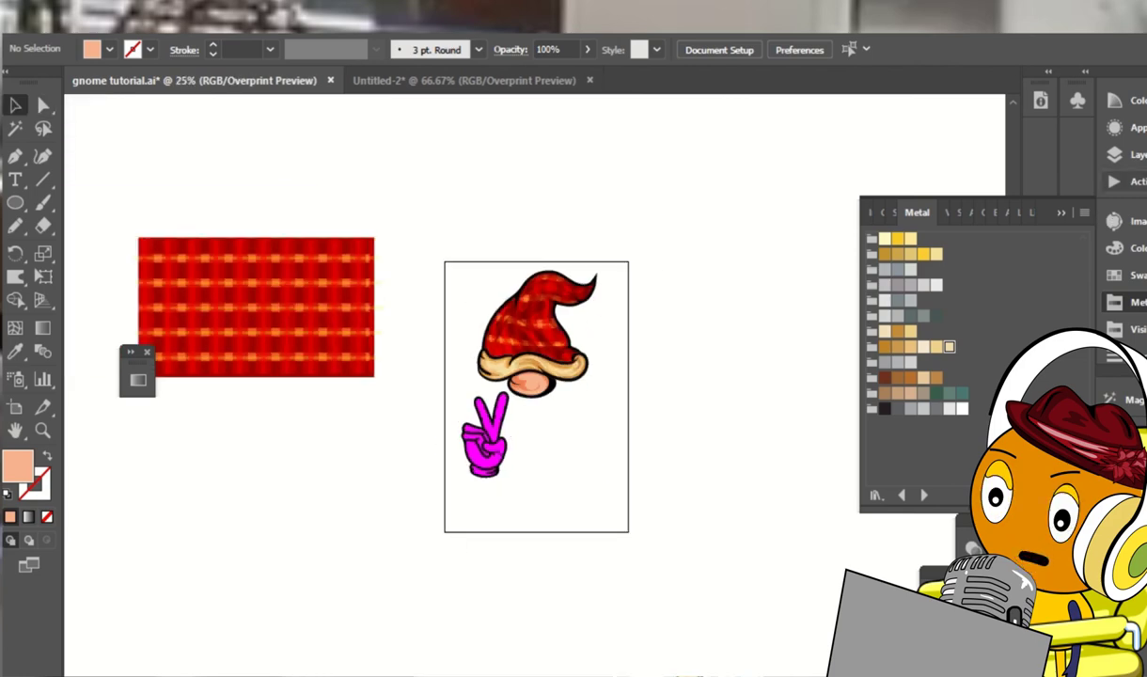
key("F7")
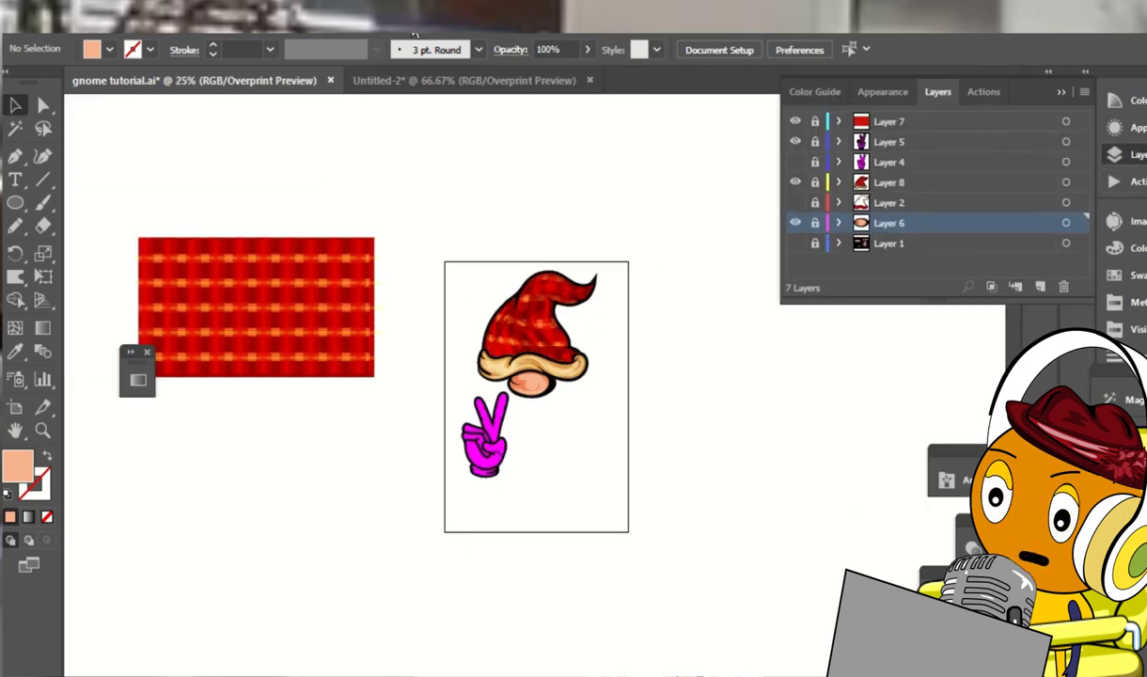